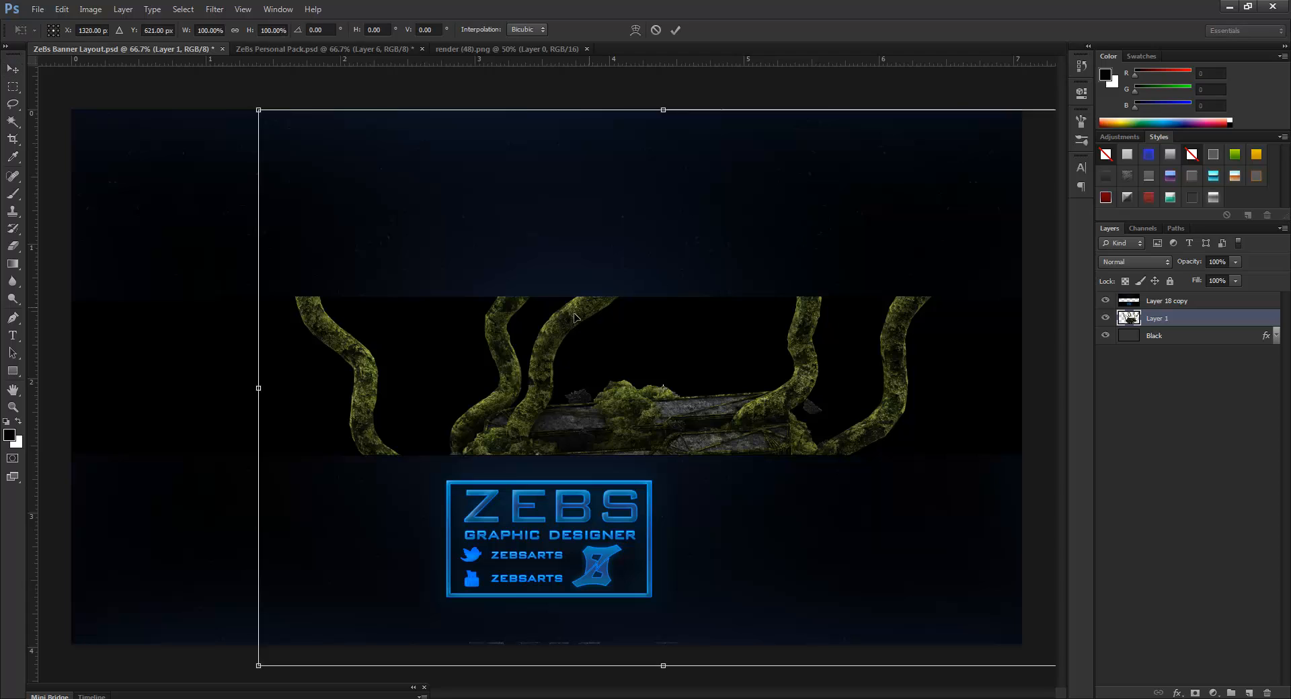
left_click_drag(559, 424, 474, 485)
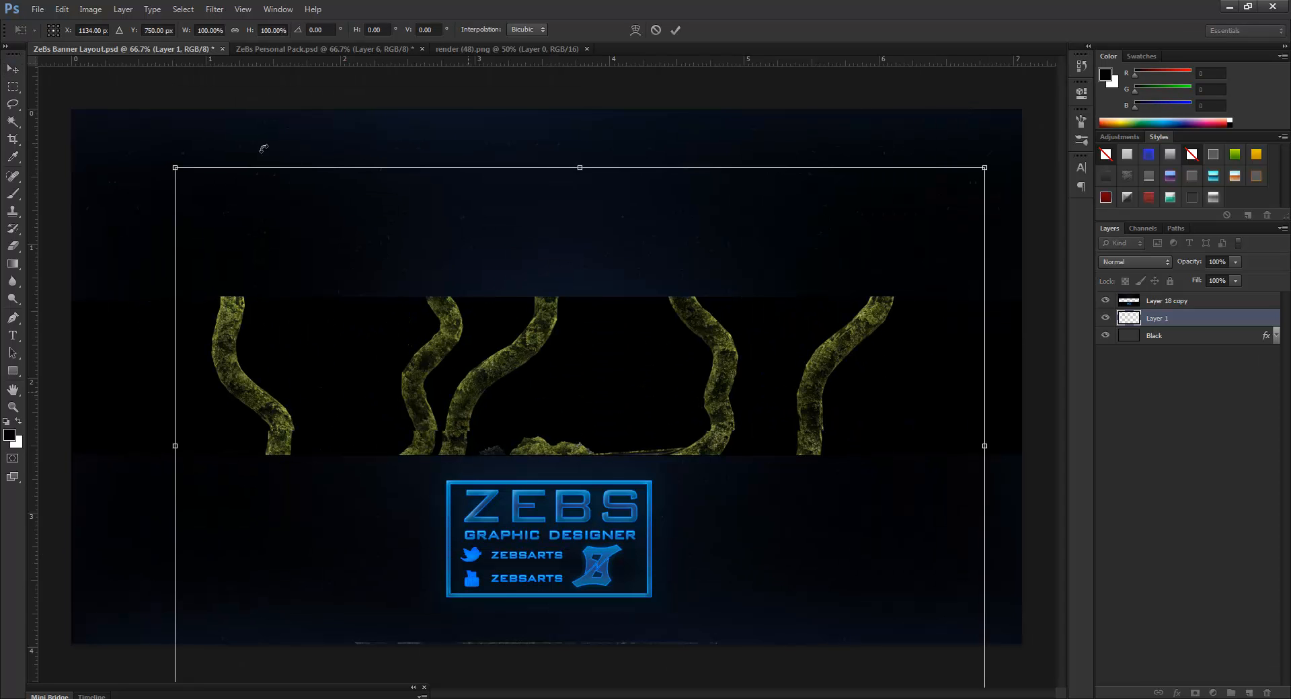
left_click_drag(175, 167, 286, 315)
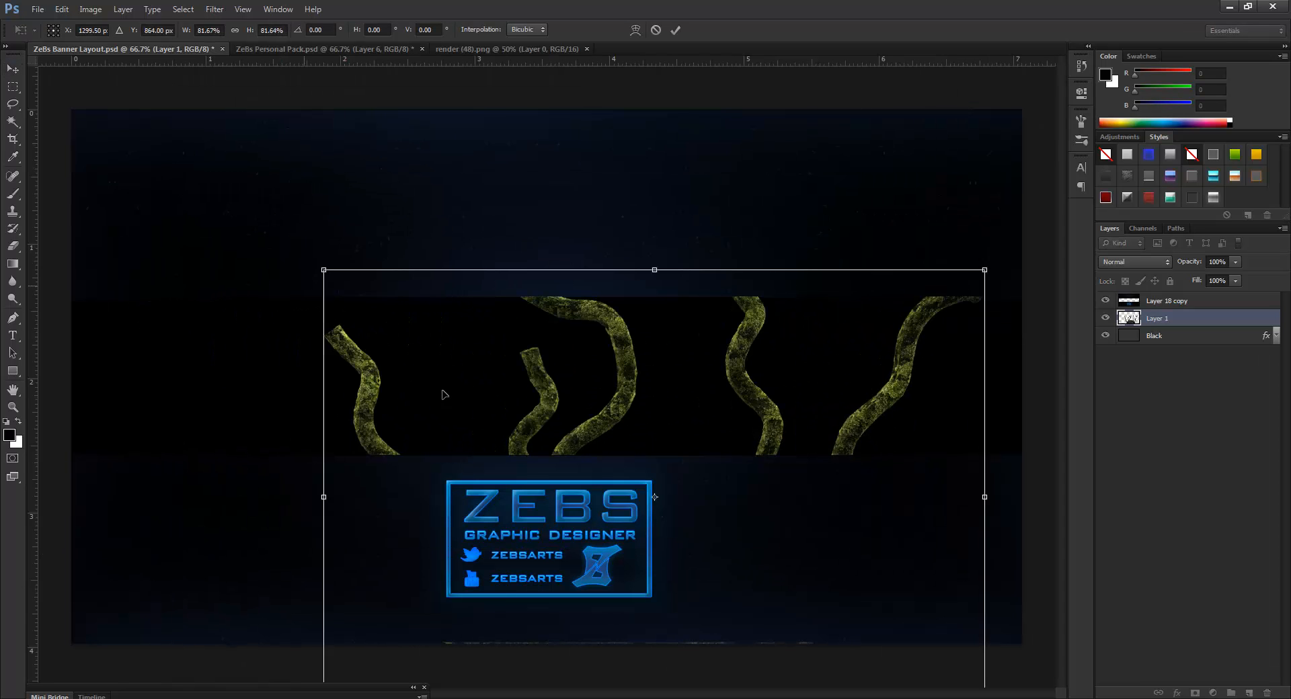
left_click_drag(679, 506, 617, 302)
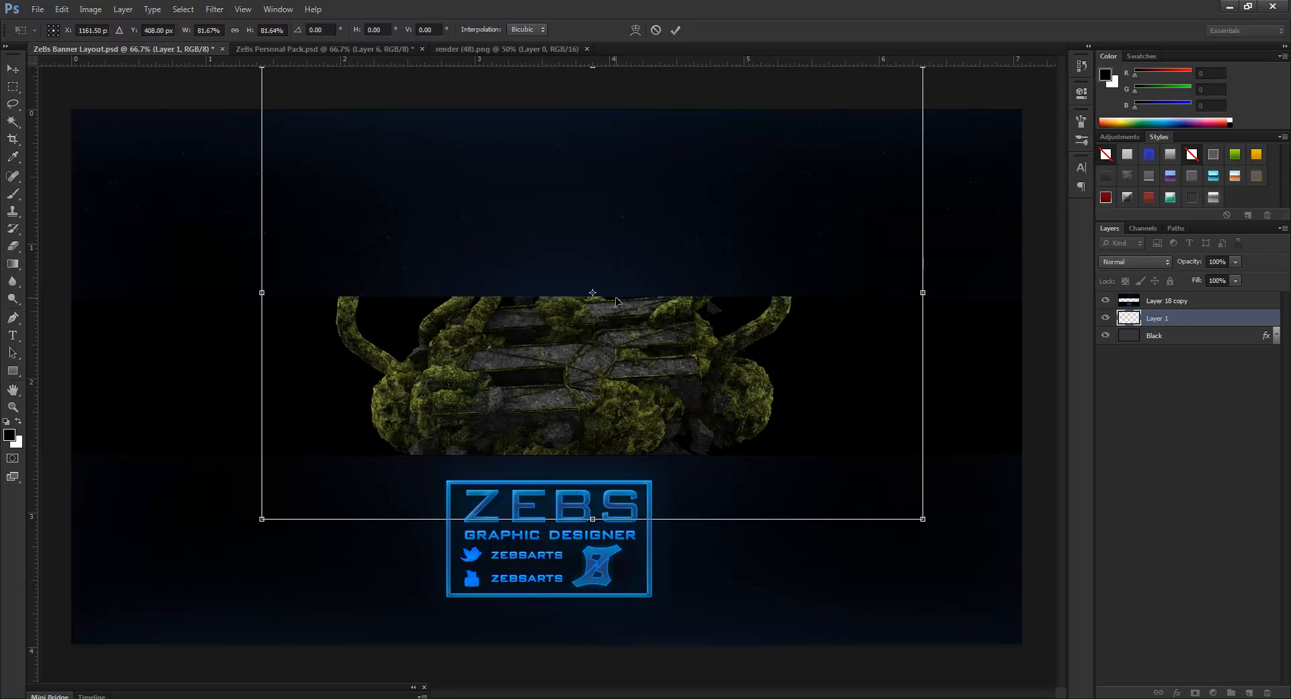
left_click_drag(510, 315, 483, 461)
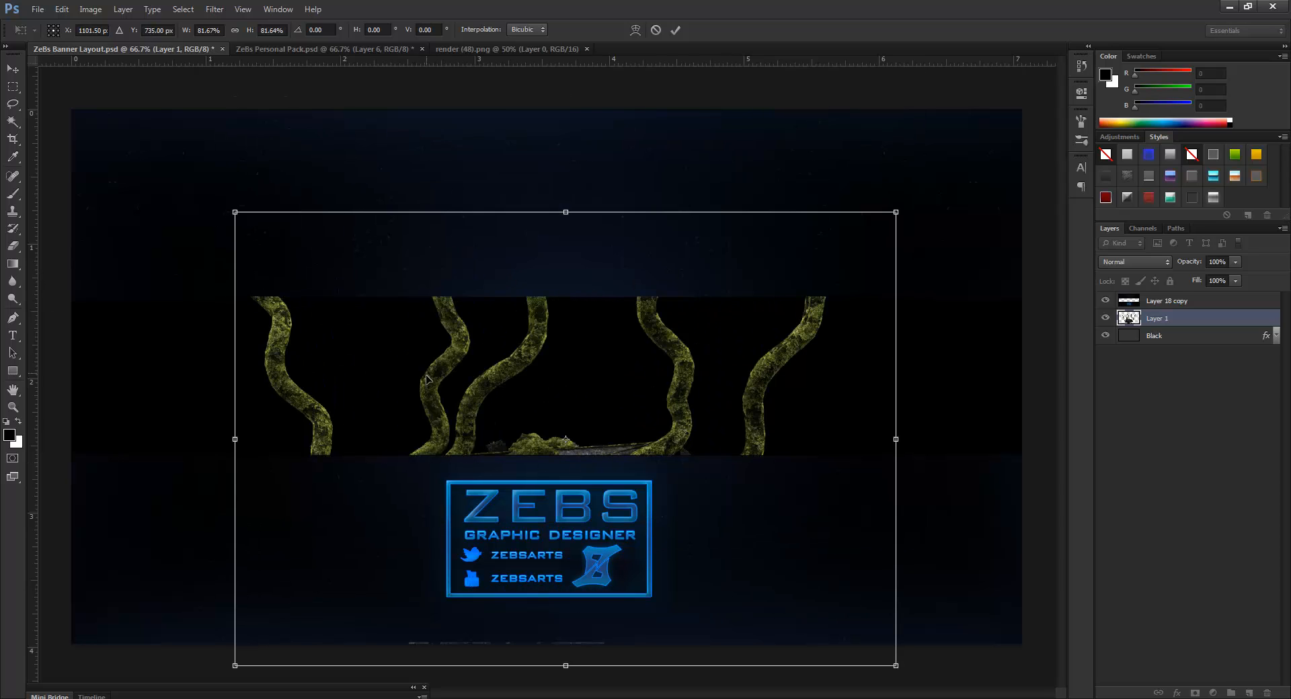
left_click_drag(426, 379, 448, 304)
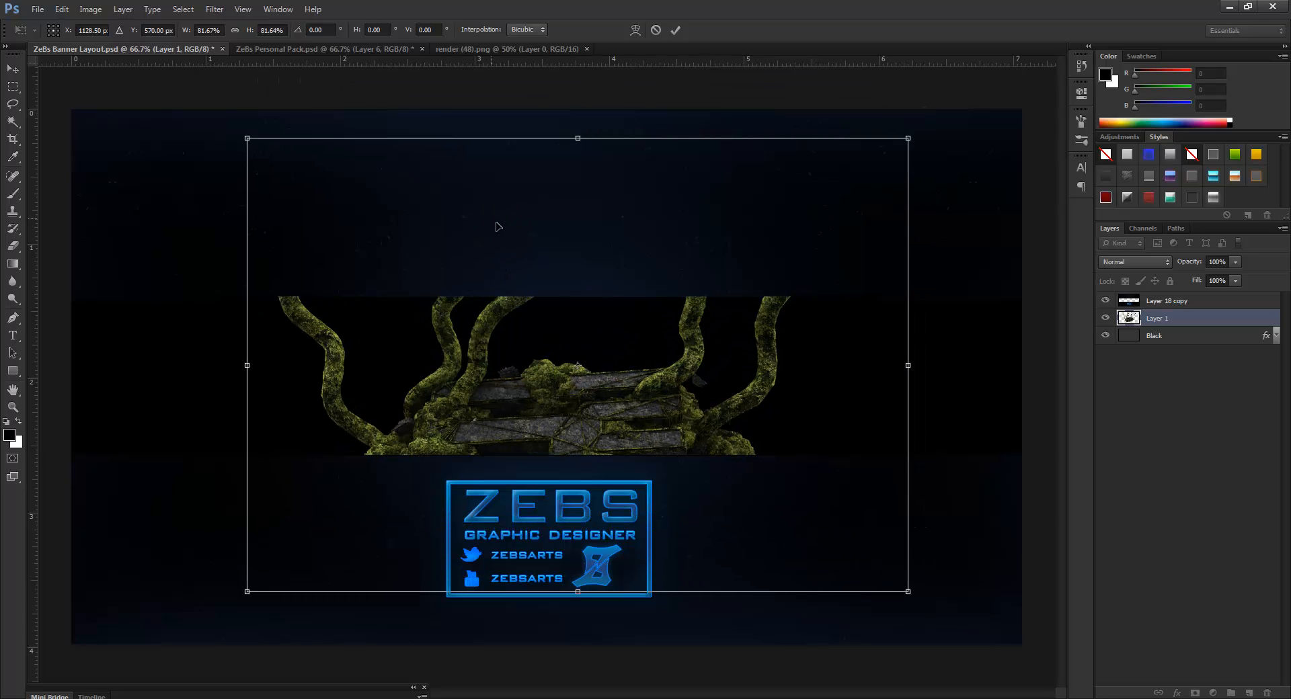
left_click(655, 31)
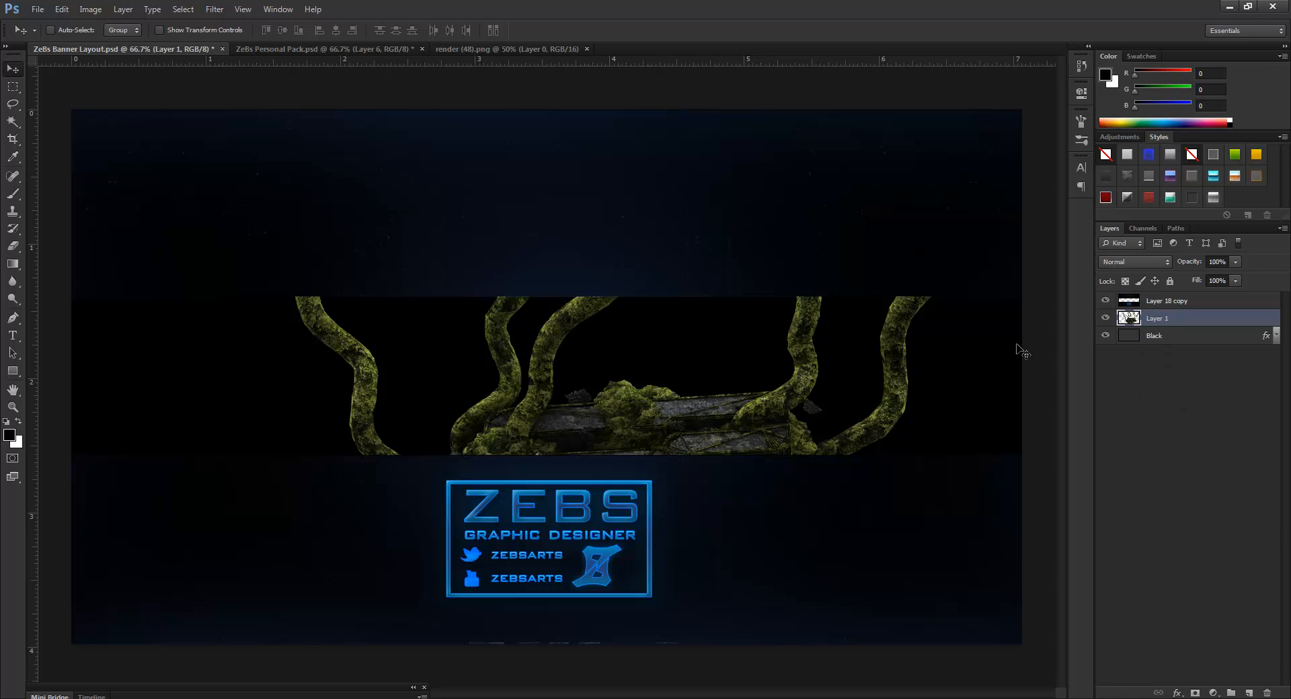
- Scale the mossy rock render on Layer 1 to about 79% and position it centrally in the banner's middle strip
key("ctrl+t")
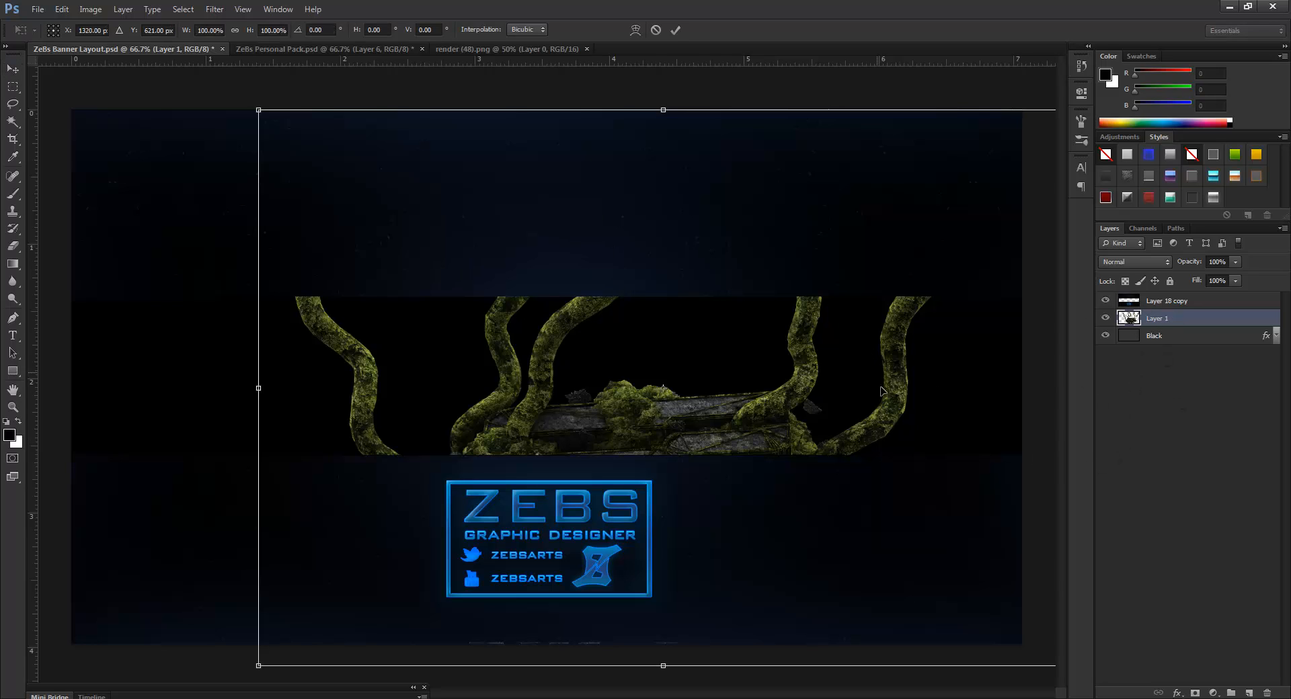
left_click_drag(636, 233, 546, 239)
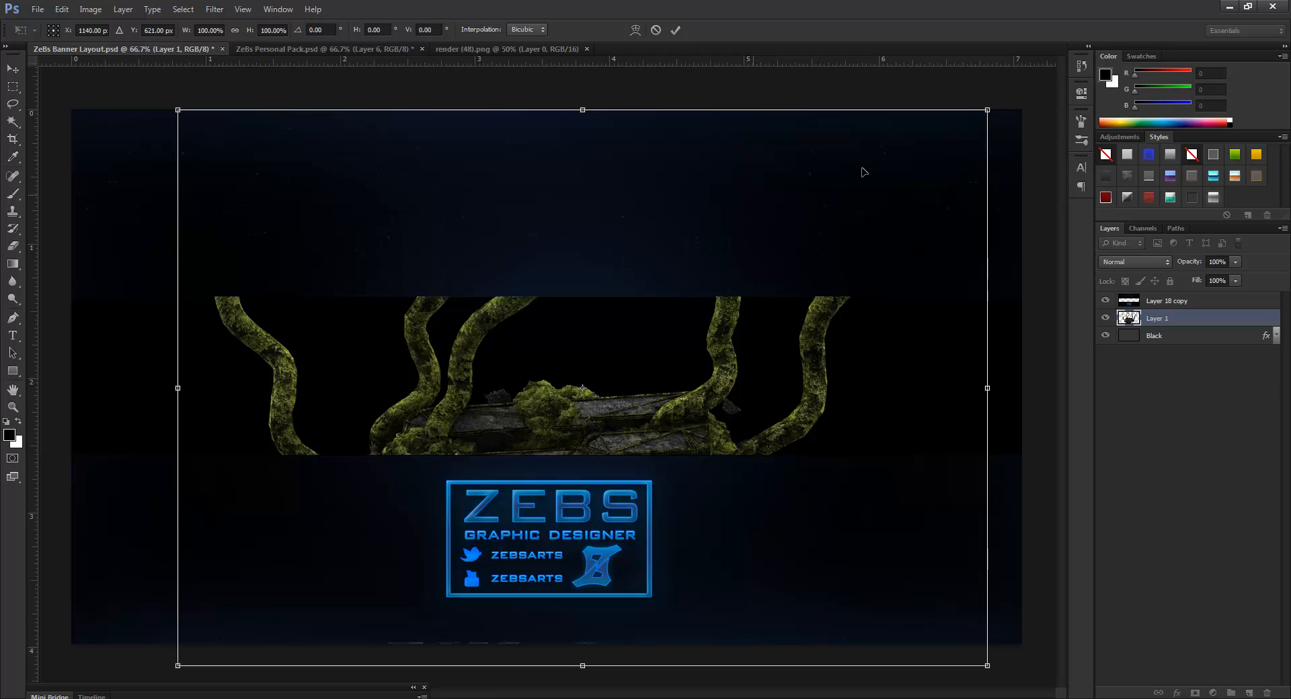
left_click_drag(991, 108, 658, 365)
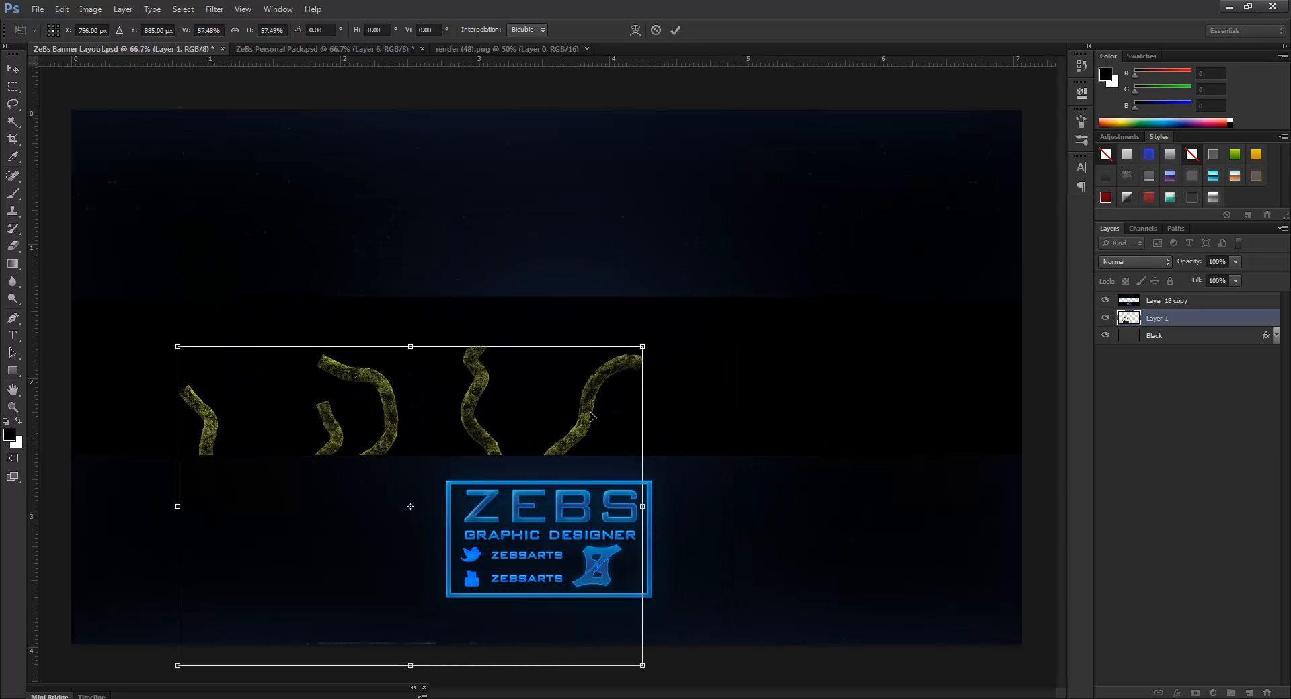
left_click_drag(562, 441, 738, 257)
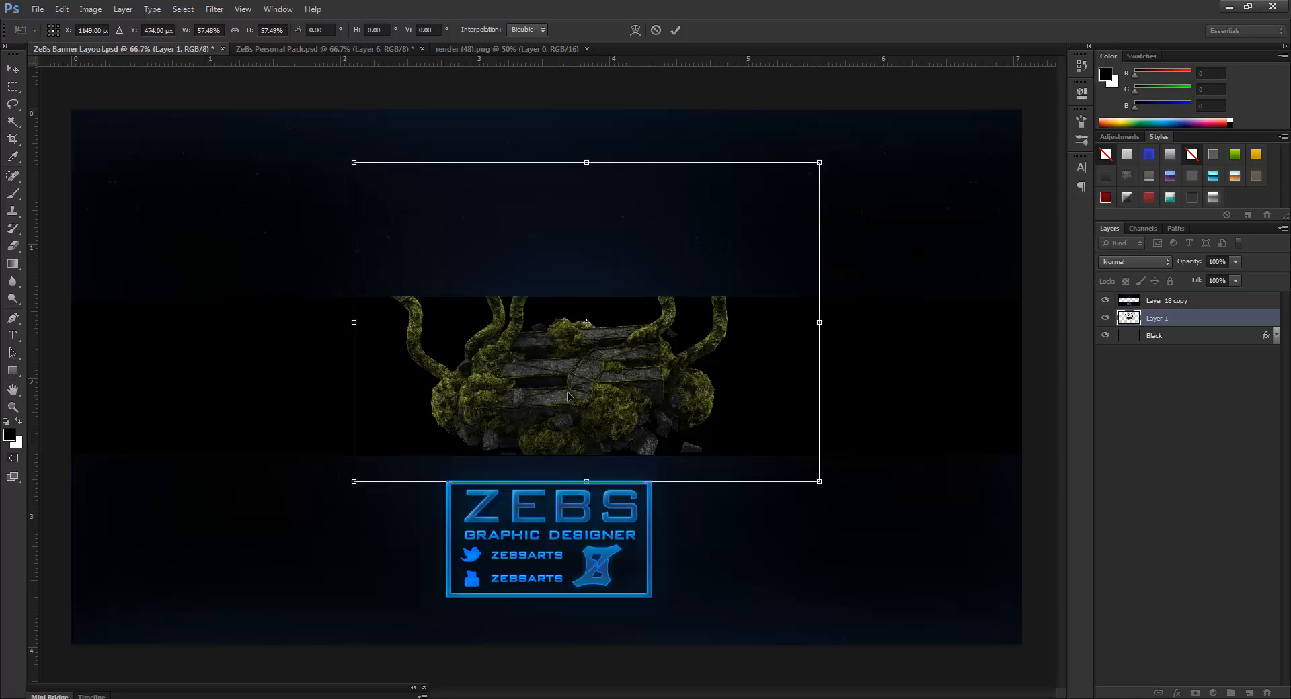
left_click_drag(602, 388, 605, 389)
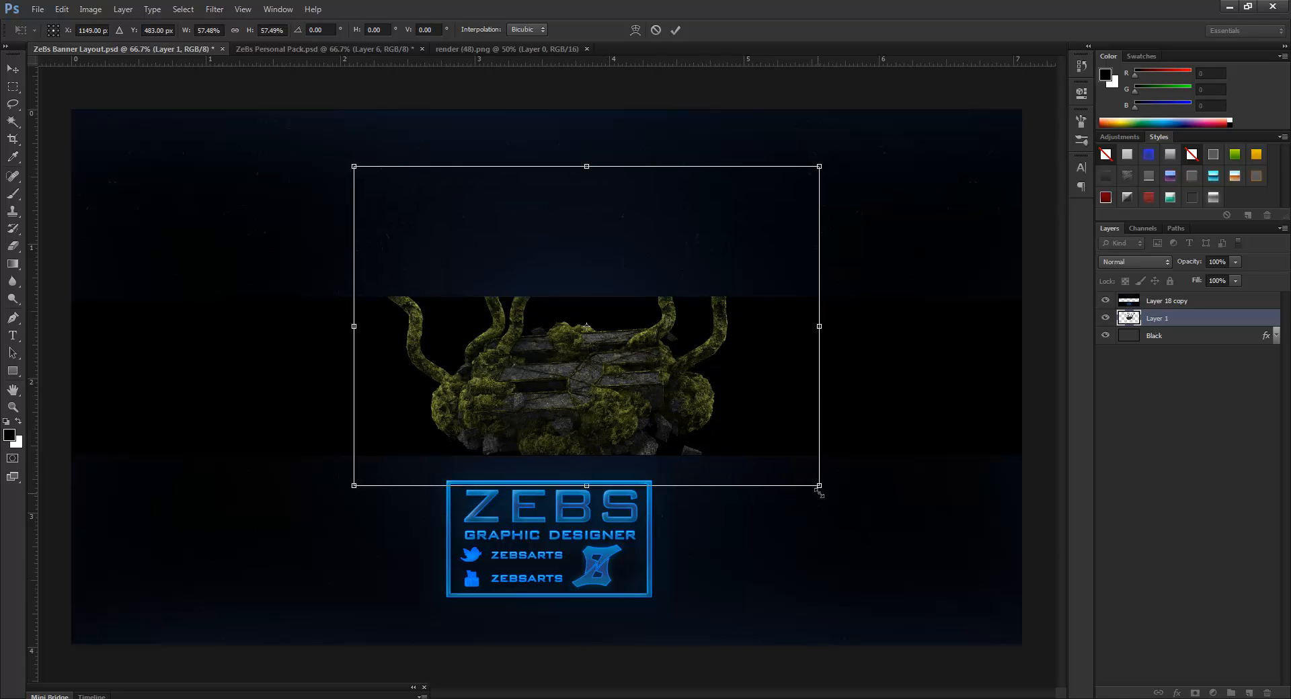
left_click_drag(819, 484, 901, 543)
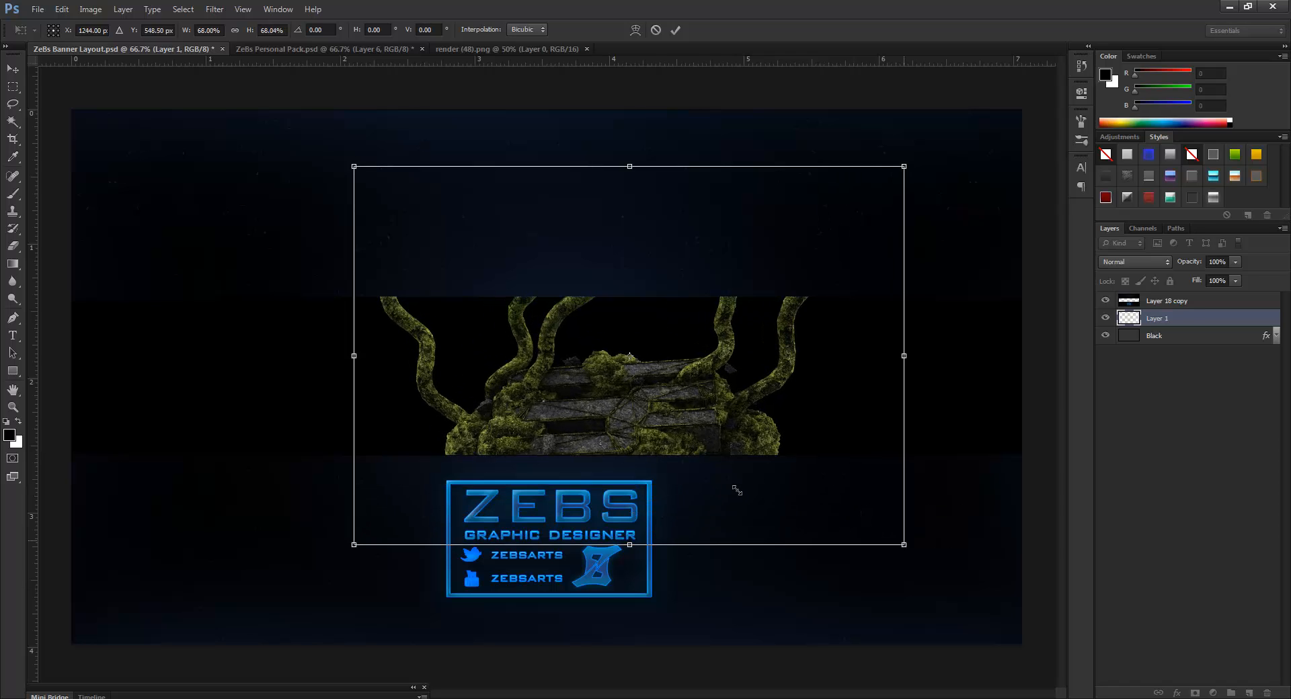
left_click_drag(690, 467, 645, 429)
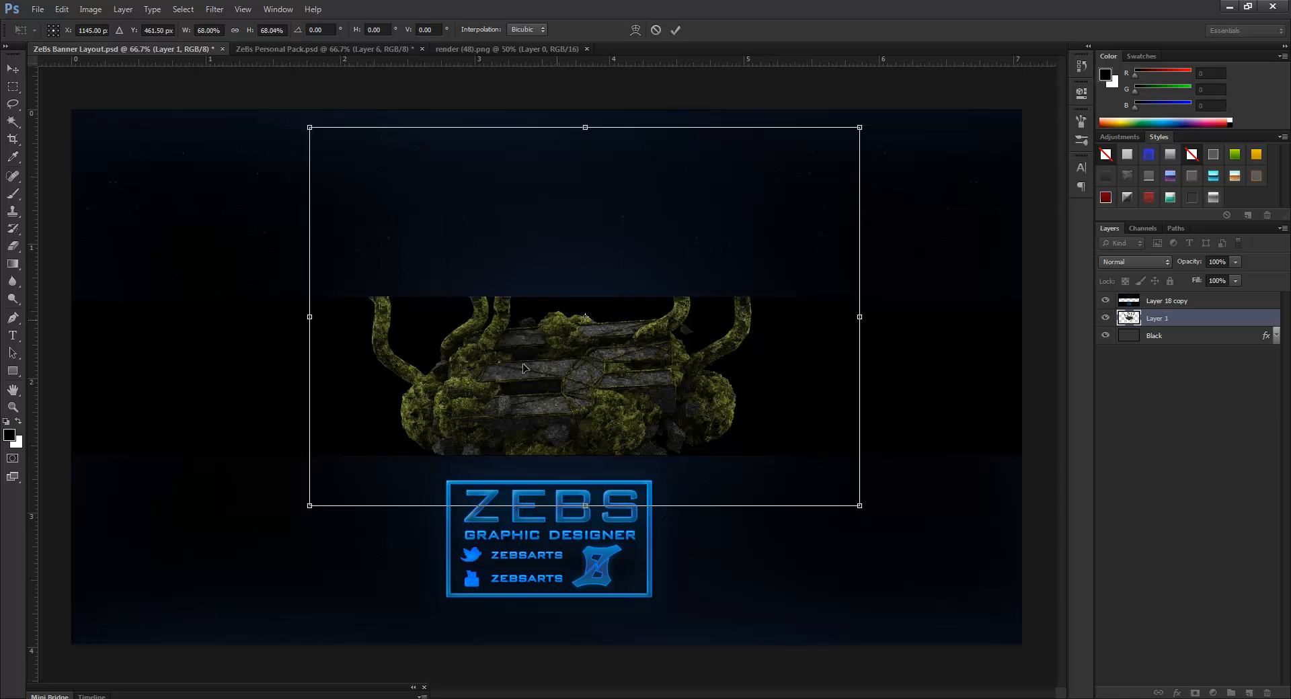
left_click_drag(866, 513, 932, 548)
left_click_drag(746, 474, 669, 456)
left_click_drag(893, 523, 996, 591)
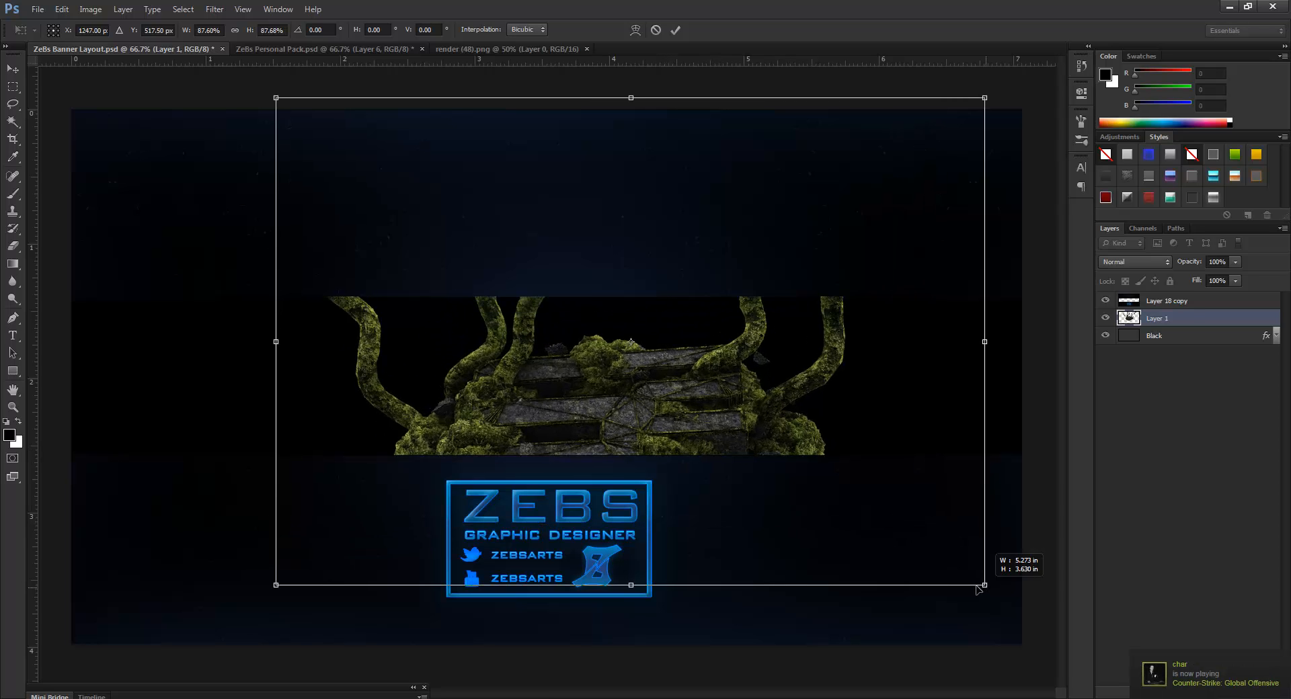
left_click_drag(767, 526, 711, 476)
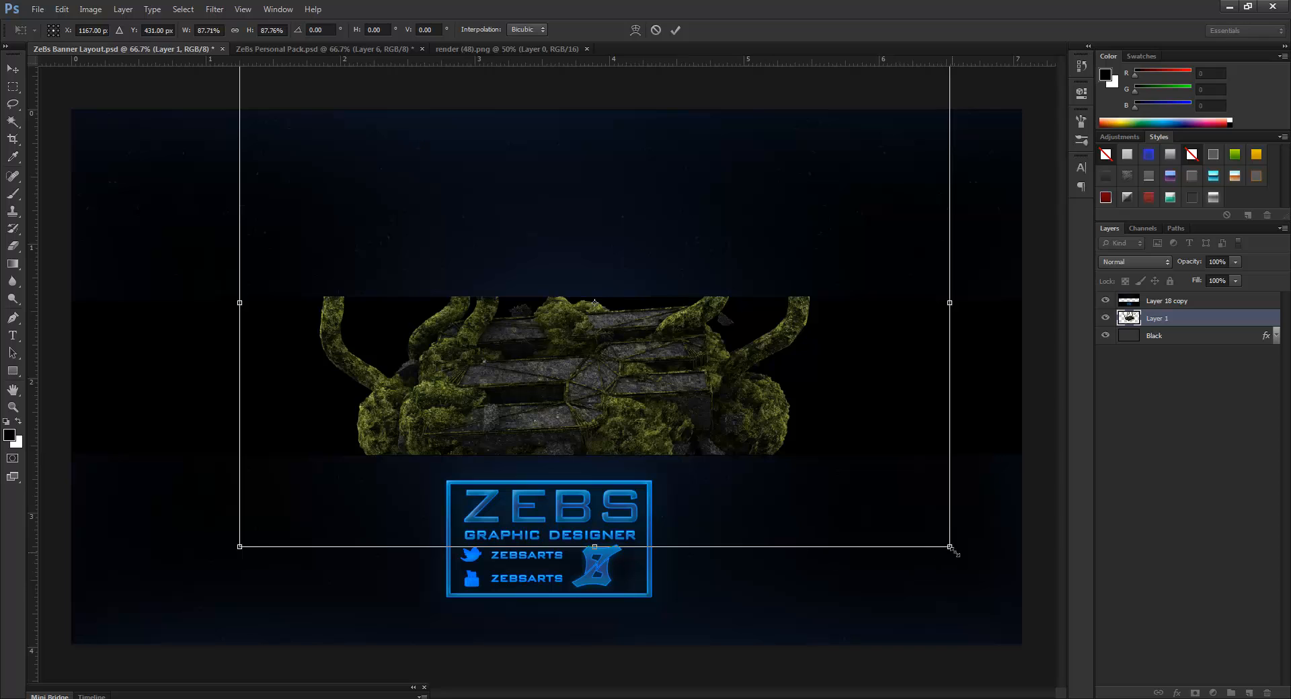
left_click_drag(950, 546, 878, 495)
left_click_drag(593, 397, 636, 435)
left_click(675, 29)
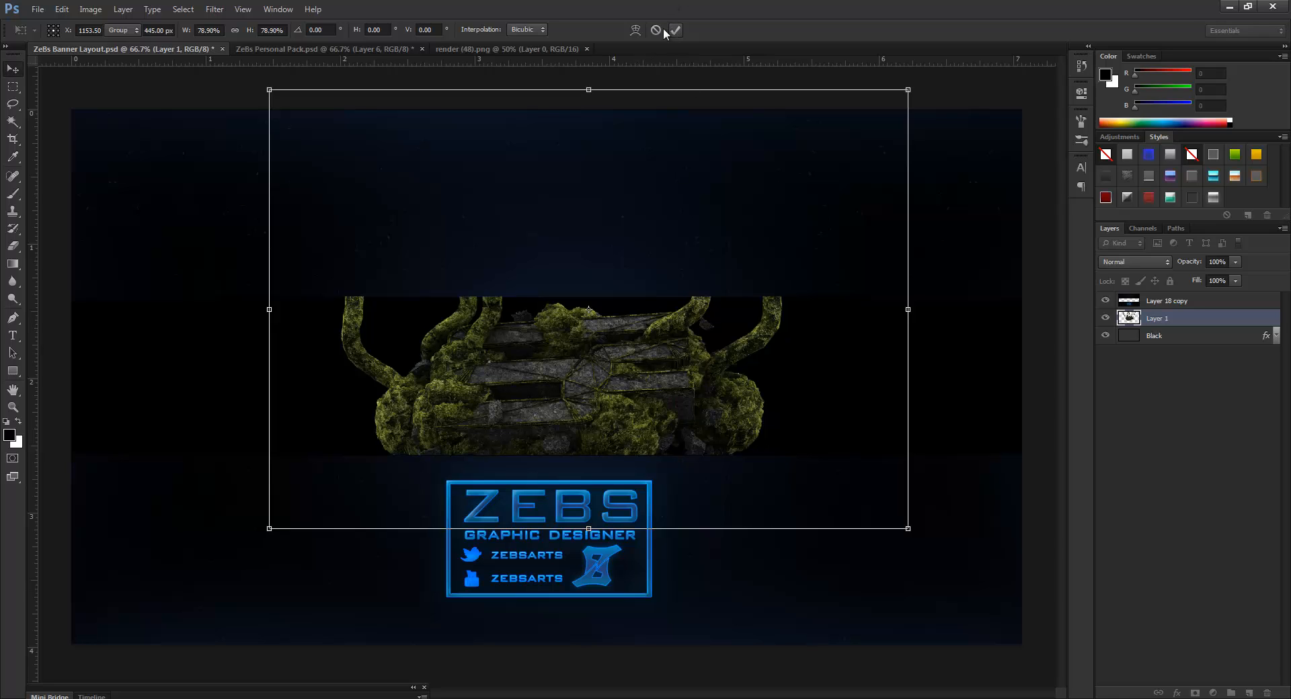
- Duplicate Layer 1 and apply the Glowing Edges filter to the copy with edge width 2, edge brightness 6 and smoothness 5
key("ctrl+j")
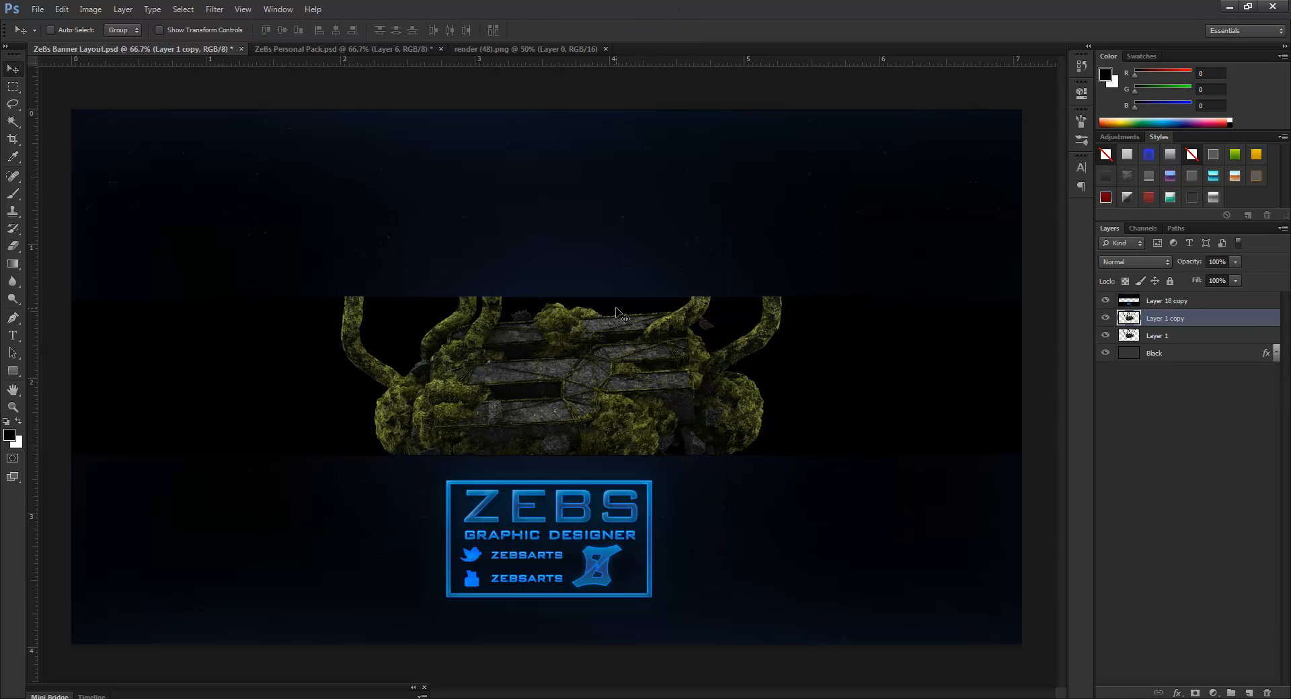
left_click(212, 8)
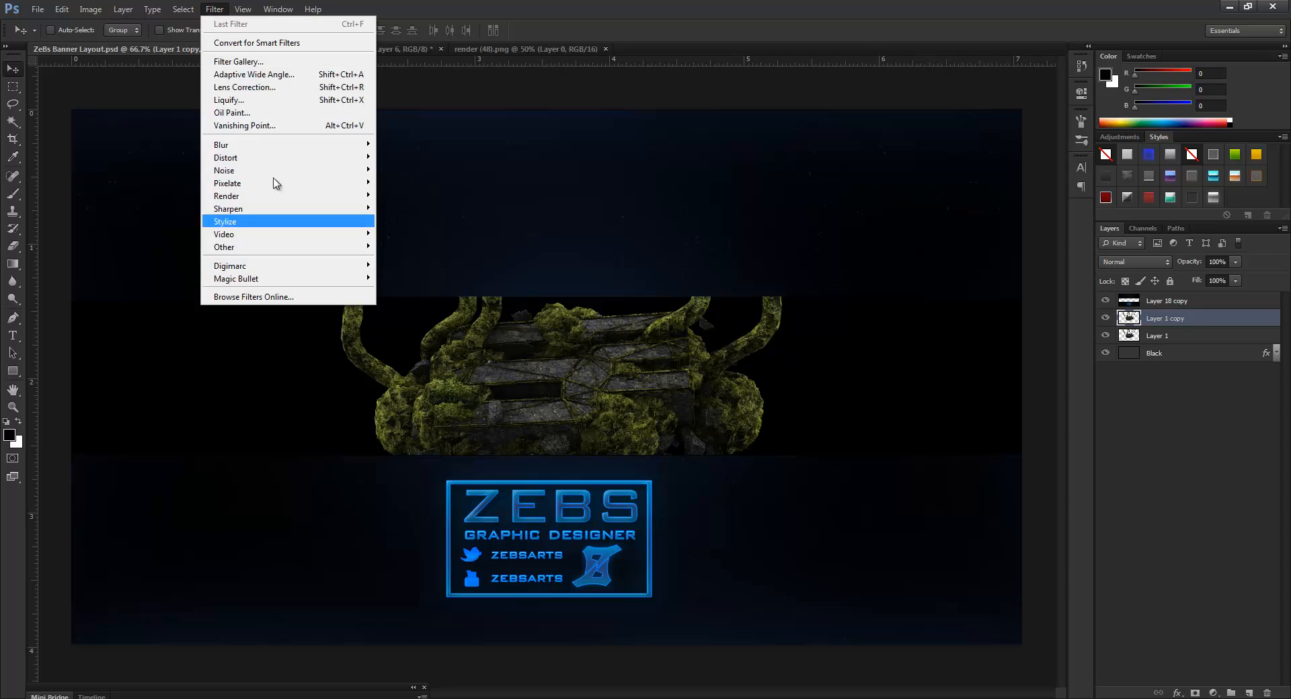
mouse_move(280, 145)
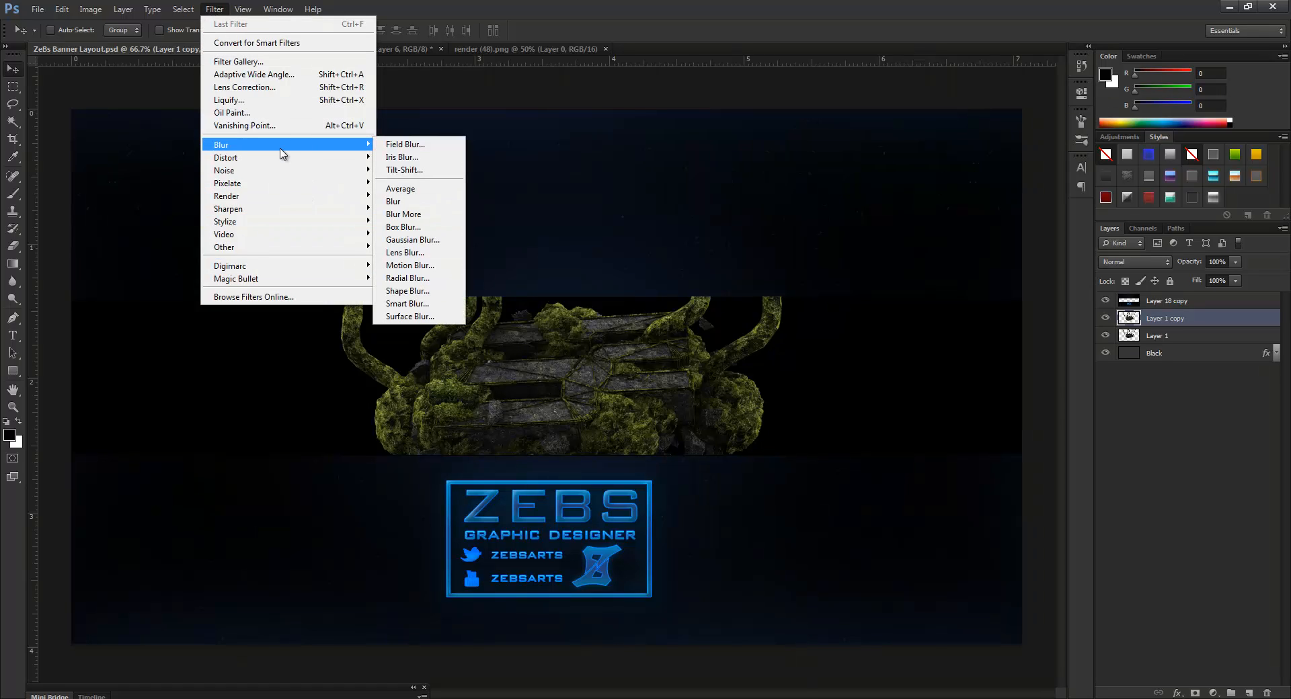
left_click(278, 62)
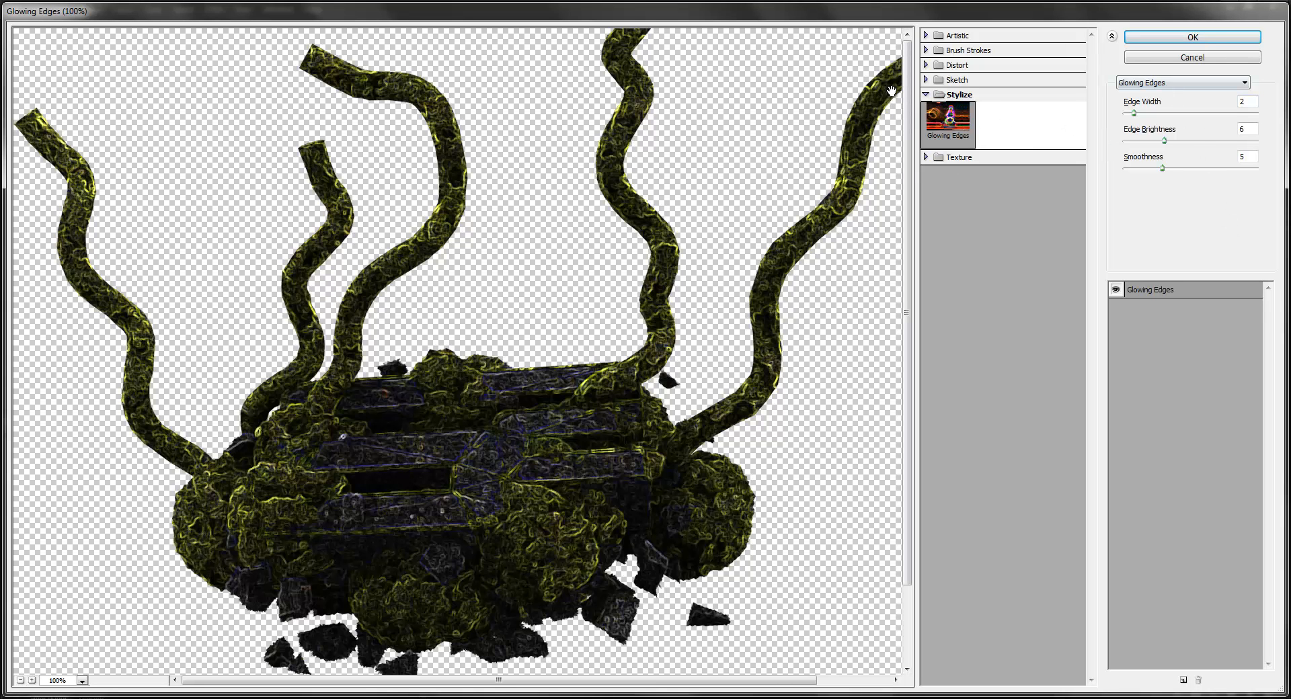
left_click(1173, 38)
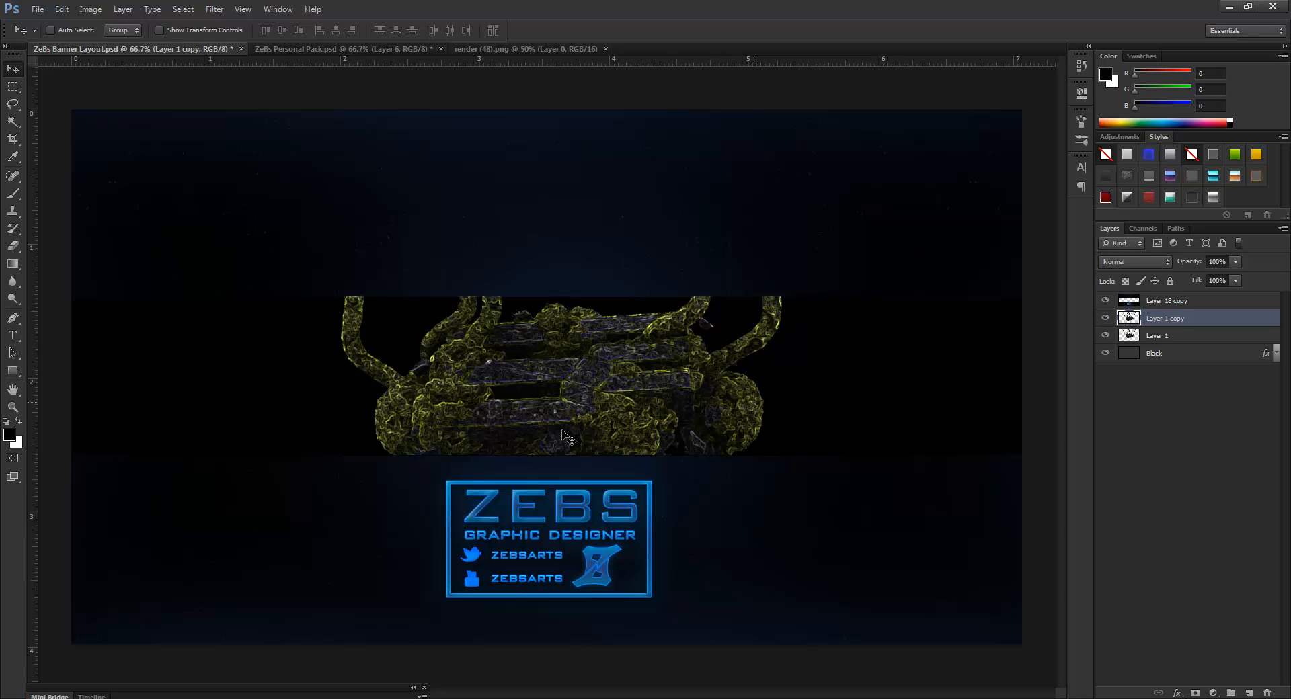
- Set the filtered layer copy to Overlay blend mode with 23% opacity, and deselect the layer
left_click(1126, 263)
left_click(1129, 421)
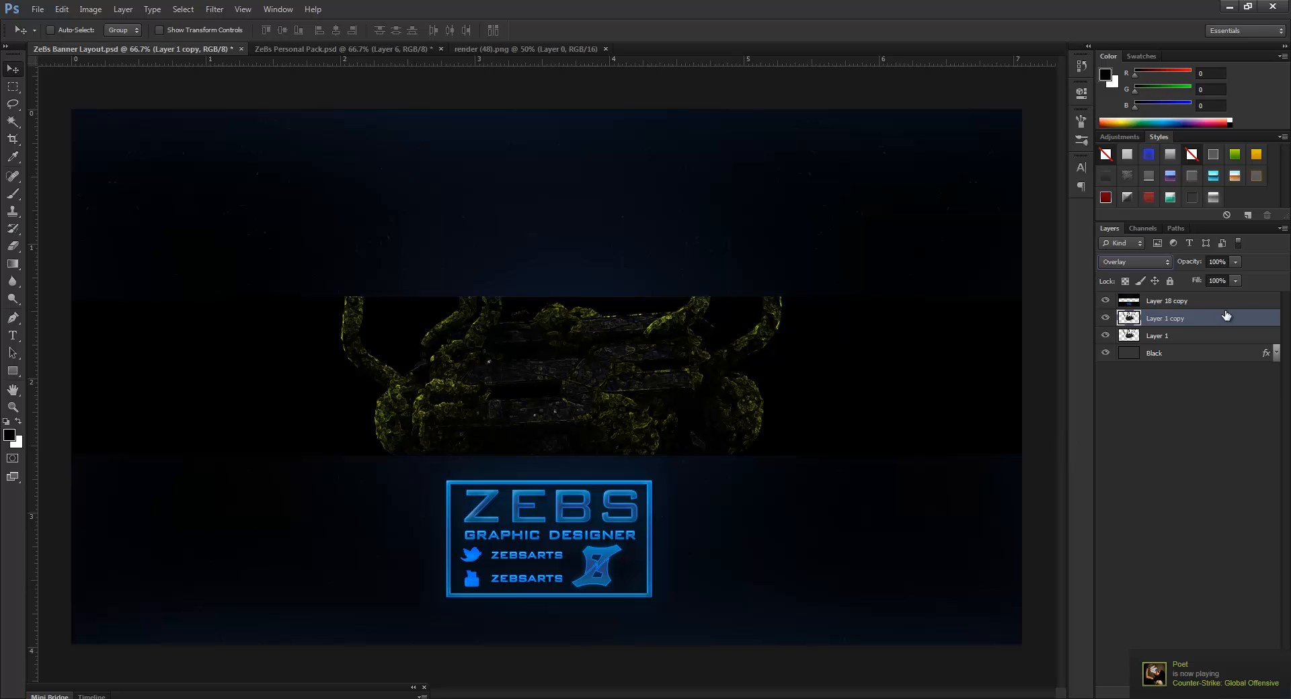
left_click(1234, 262)
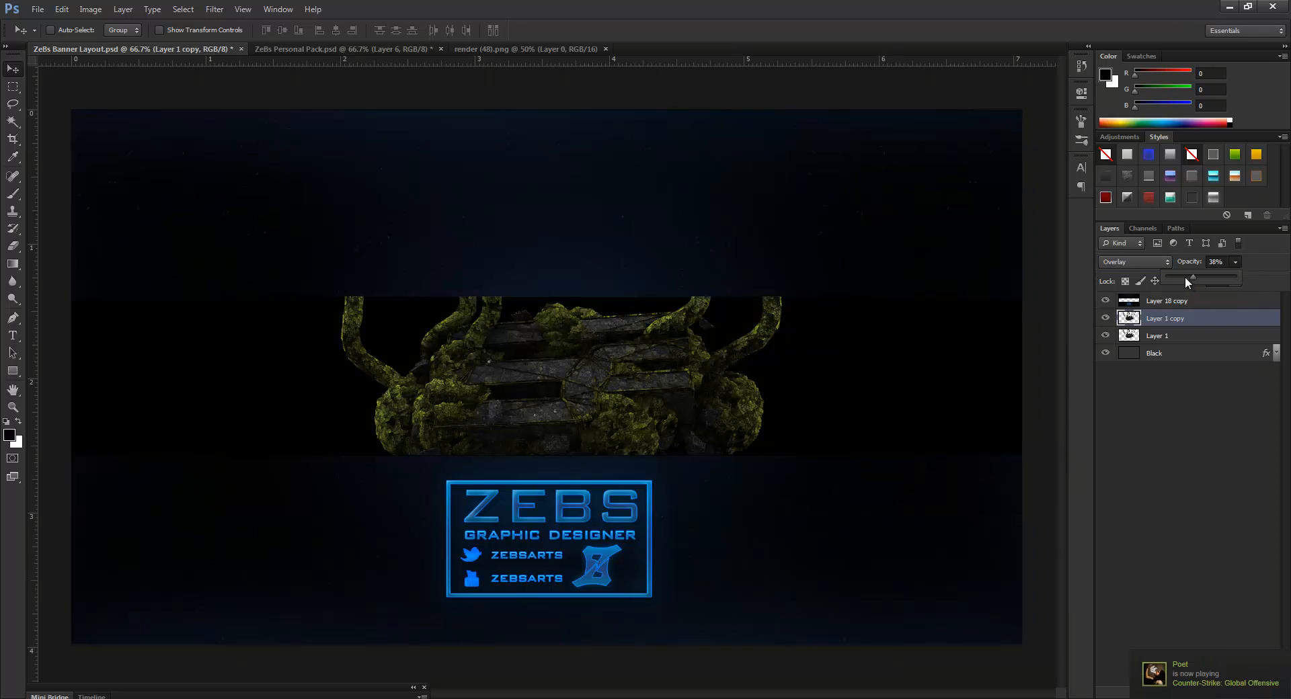
left_click(1221, 262)
left_click(1203, 433)
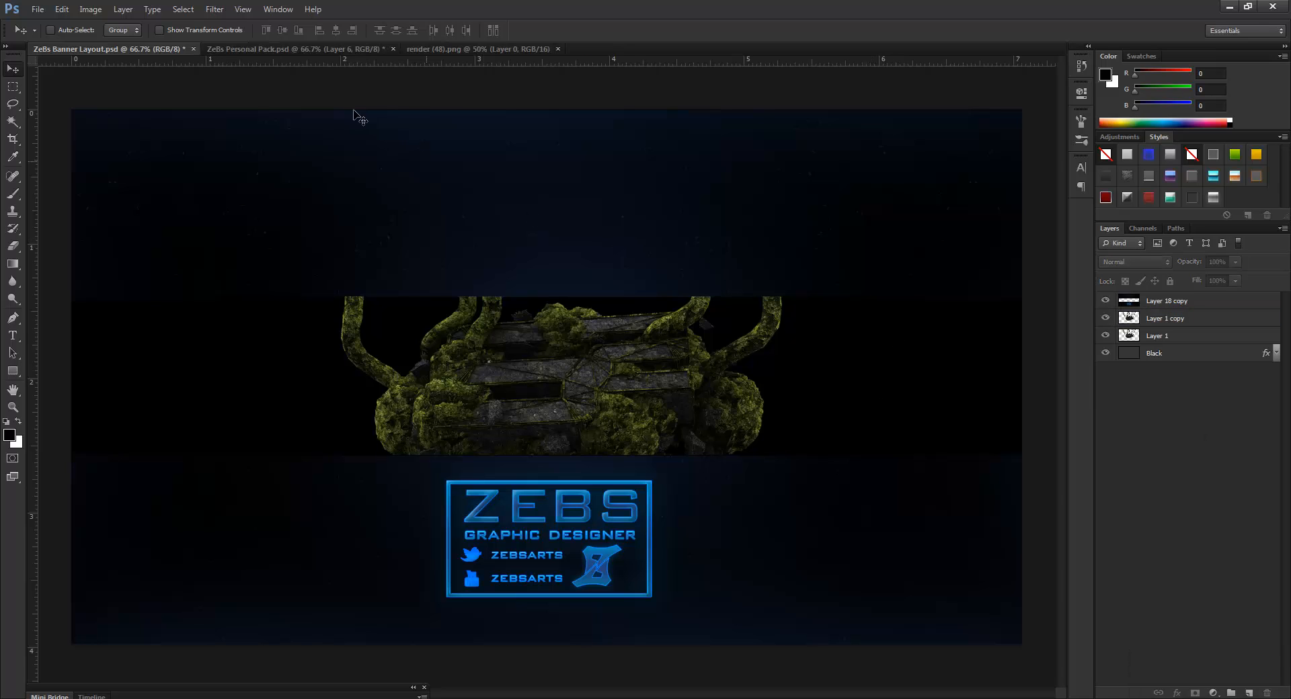
- Duplicate the Vine CC group from the CC's folder of ZeBs Personal Pack.psd into ZeBs Banner Layout.psd
left_click(316, 49)
left_click(1121, 318)
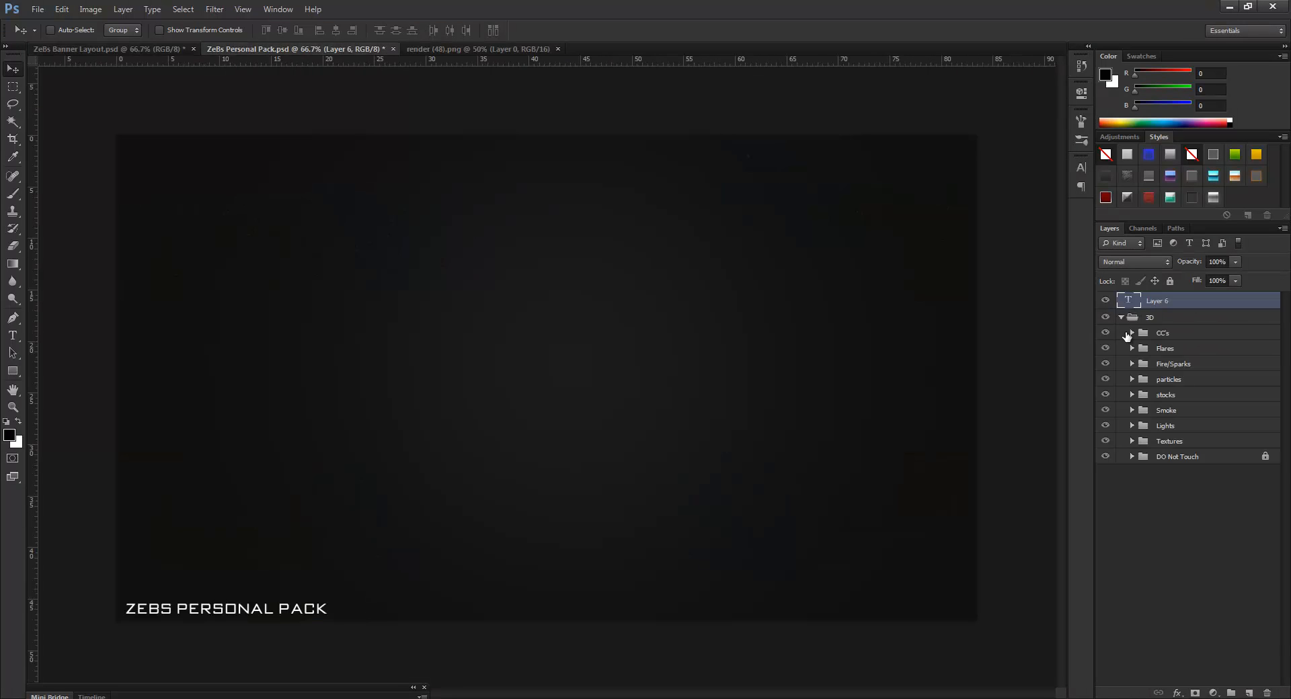
left_click(1101, 441)
left_click(1131, 332)
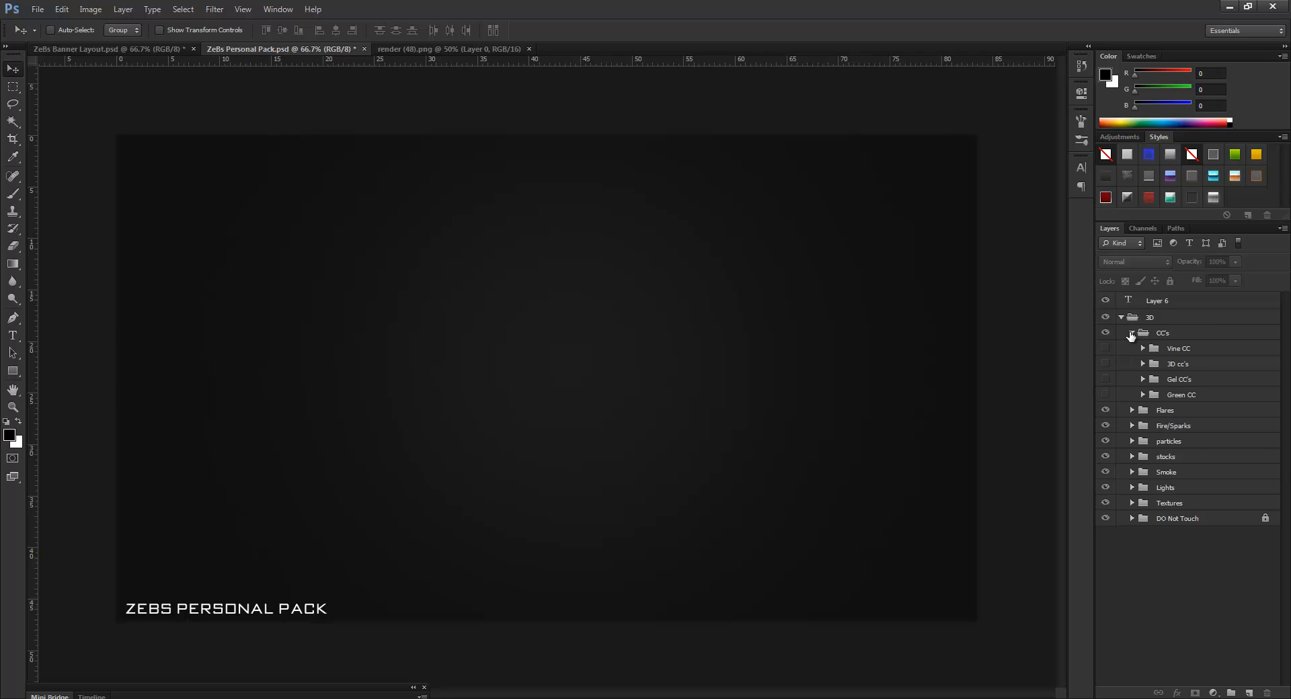
left_click(1205, 379)
left_click(1206, 365)
left_click(1217, 350)
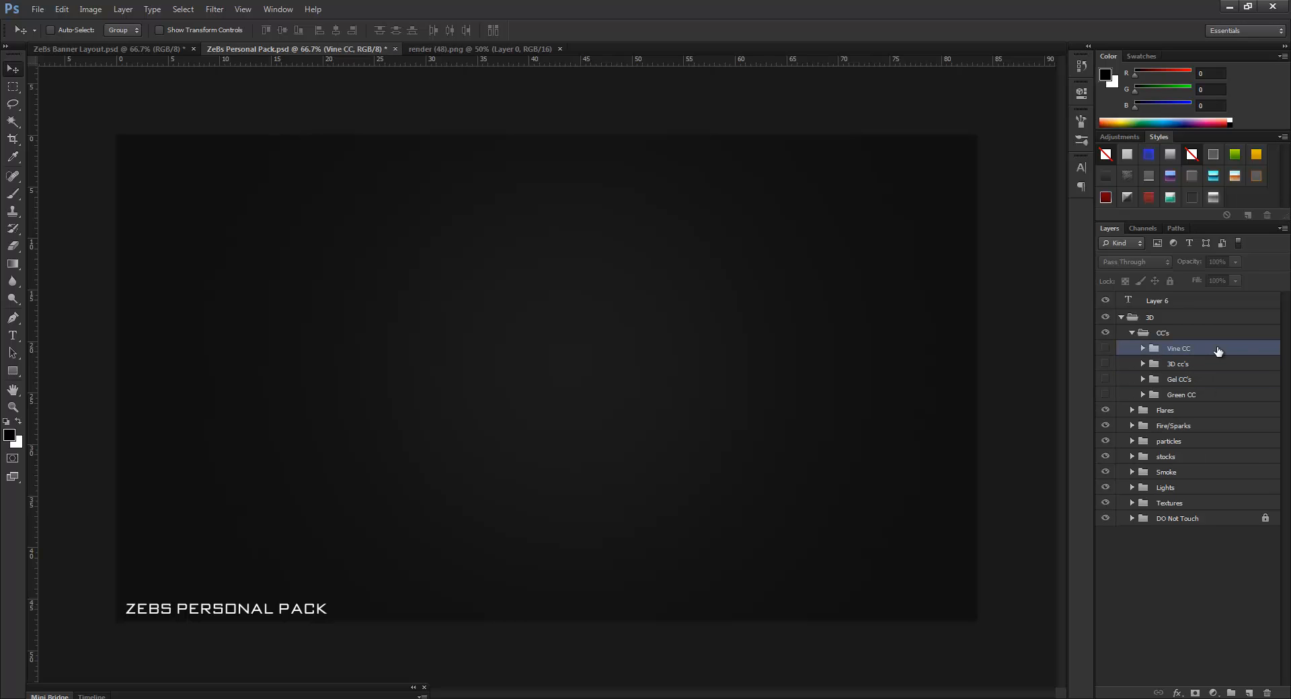
right_click(1216, 347)
left_click(1126, 376)
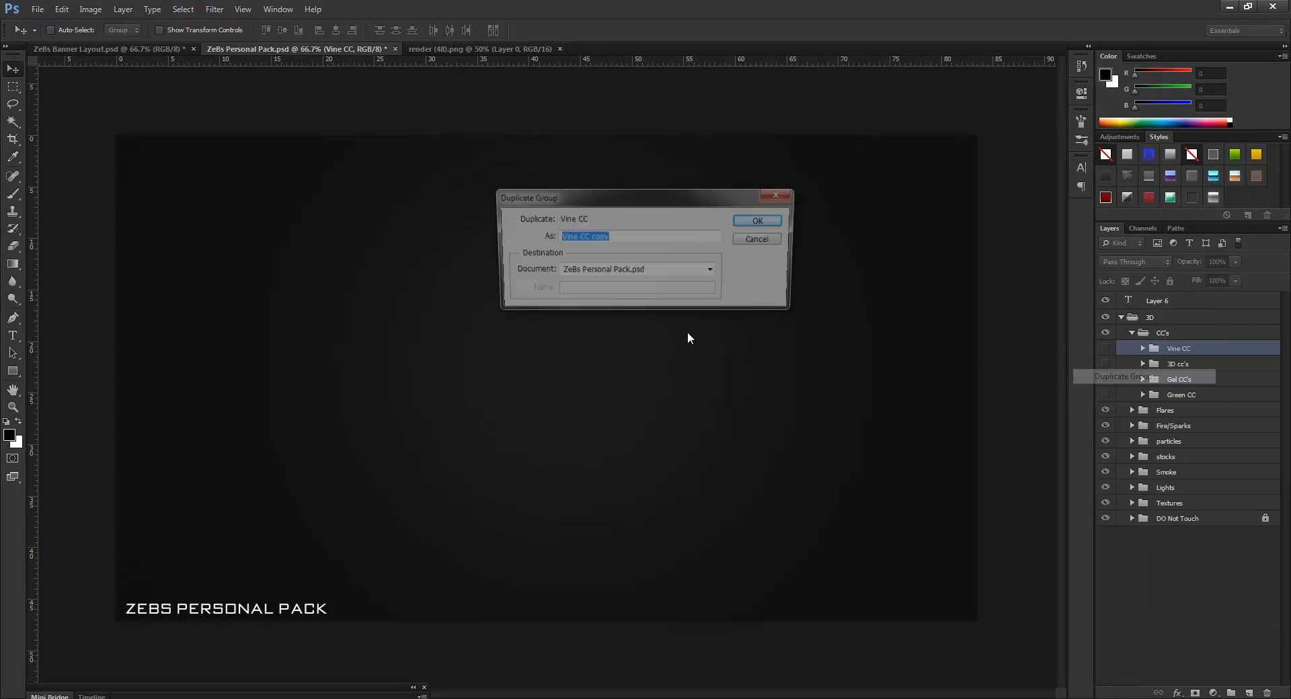
left_click(636, 272)
left_click(592, 290)
left_click(762, 221)
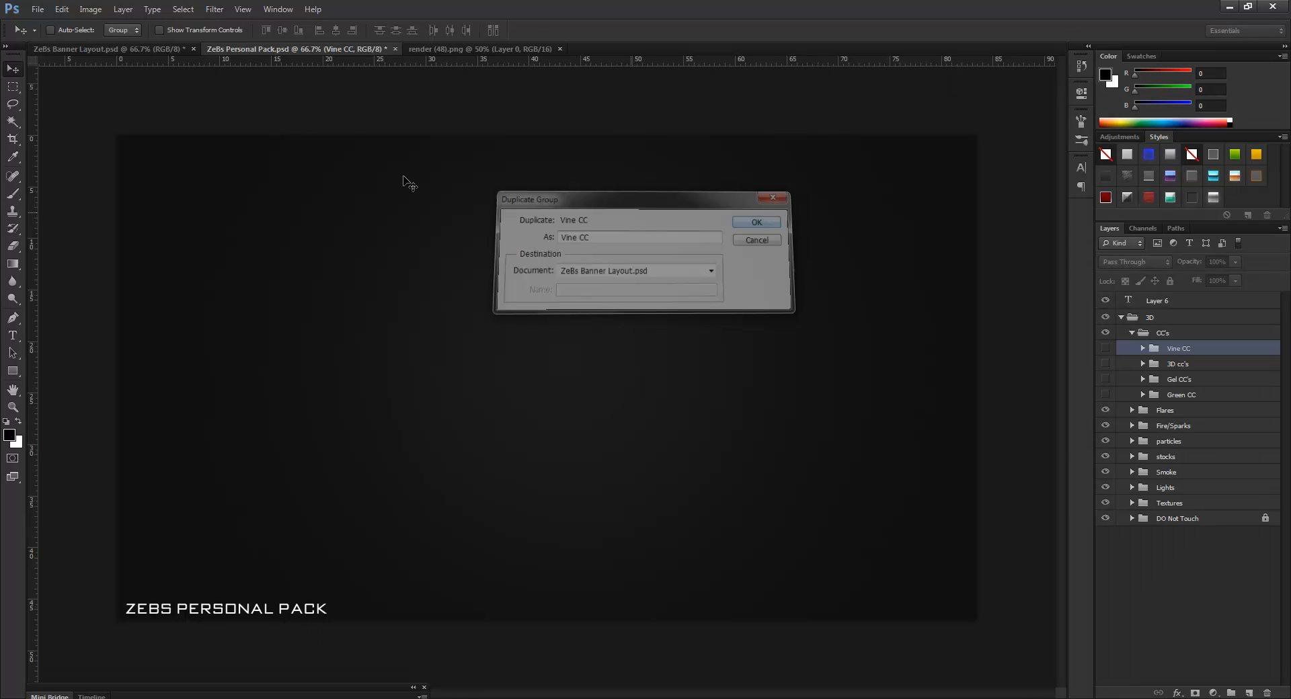
- In ZeBs Banner Layout.psd, make the Vine CC group visible and move it below Layer 18 copy
left_click(116, 50)
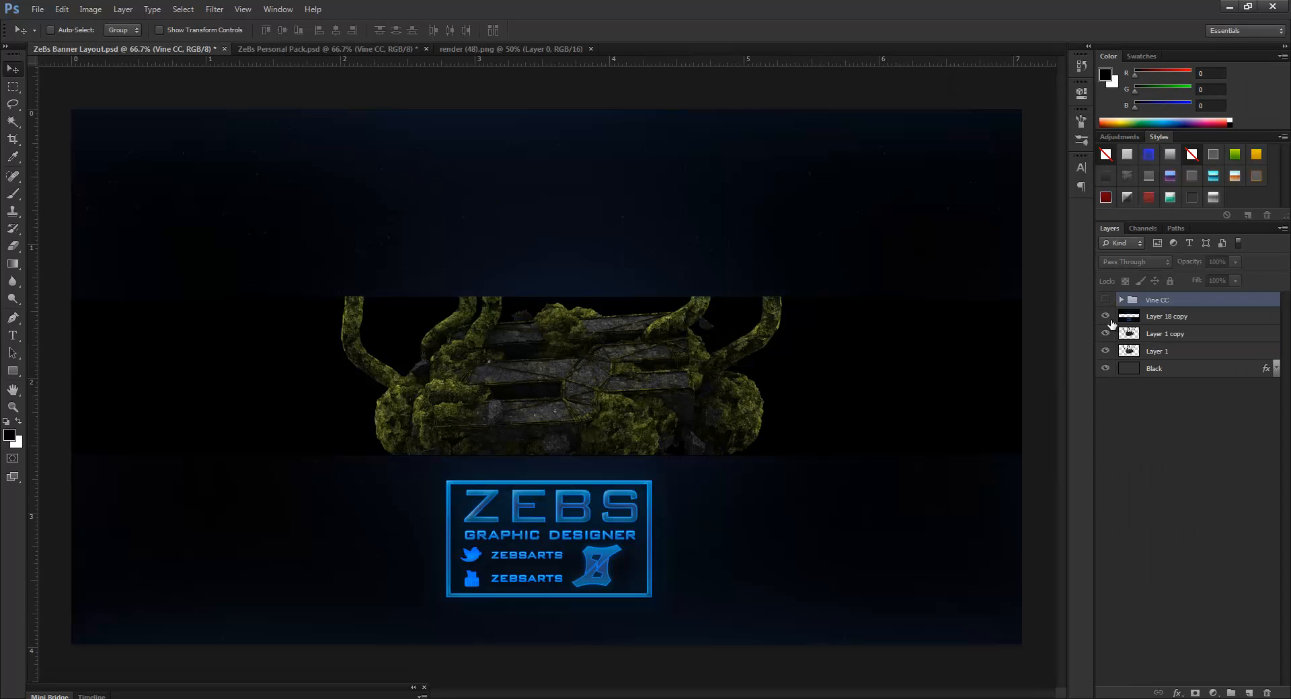
left_click(1104, 300)
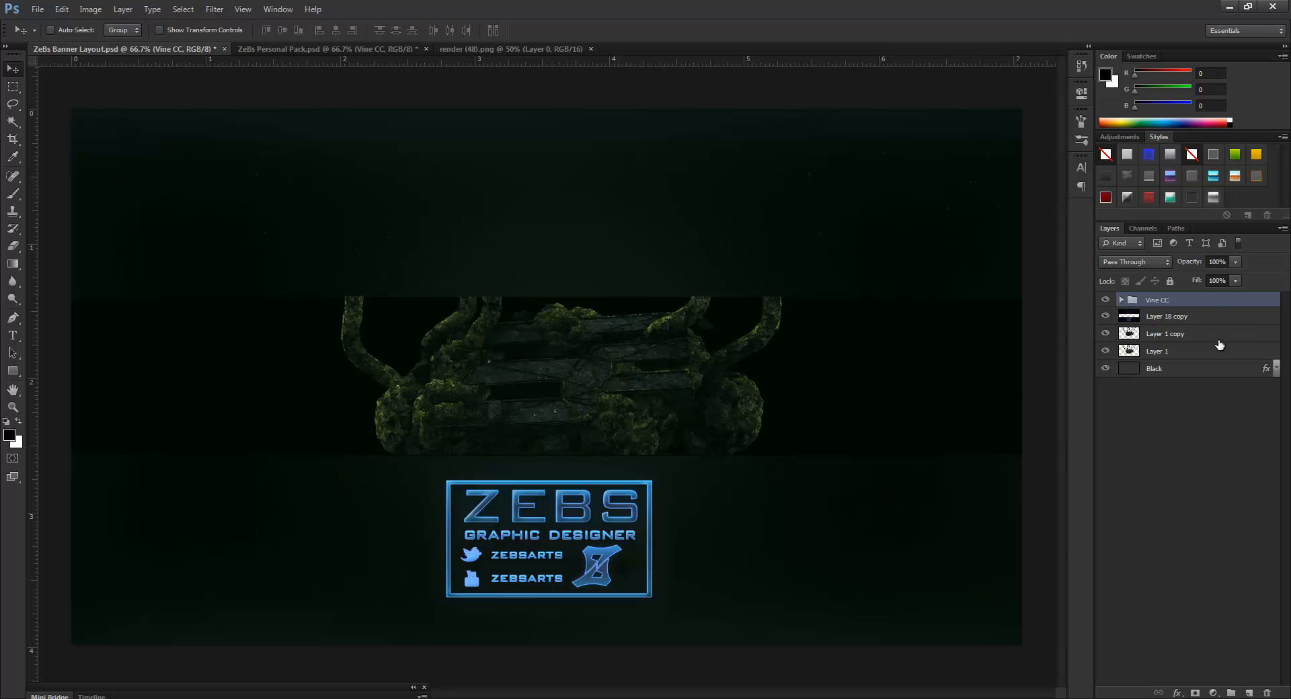
left_click_drag(1185, 310, 1181, 334)
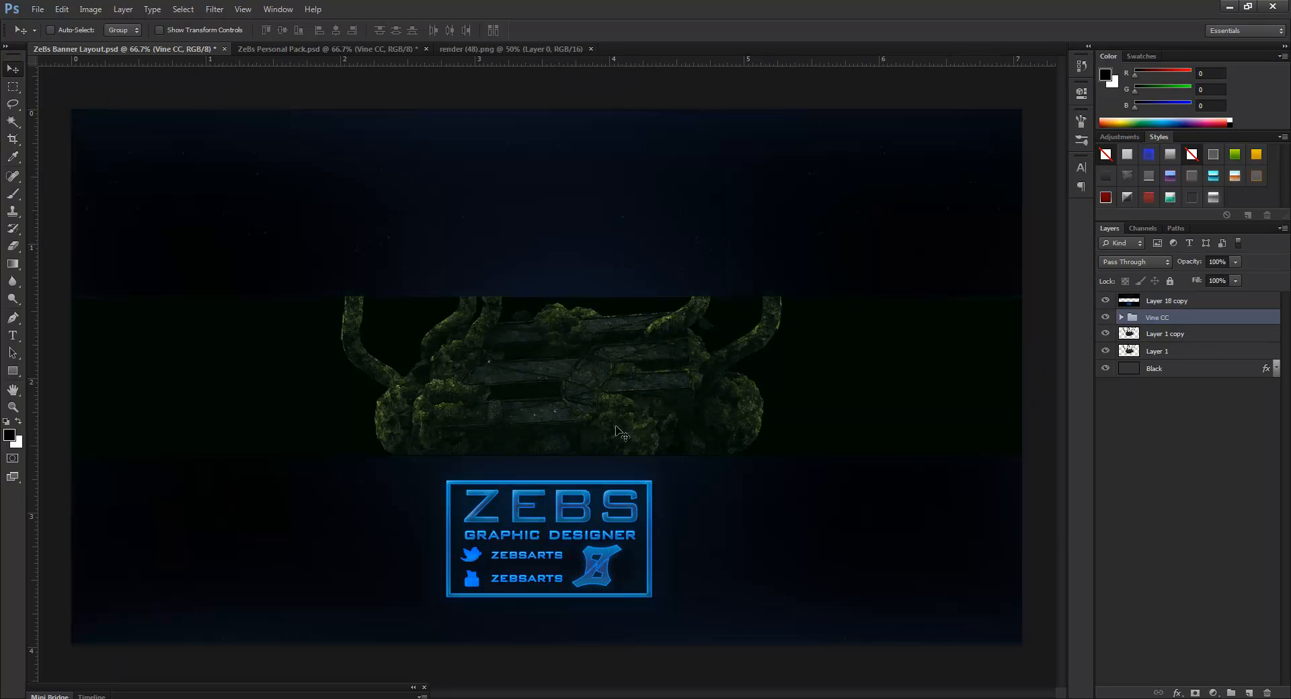
left_click(1181, 334)
left_click(1124, 401)
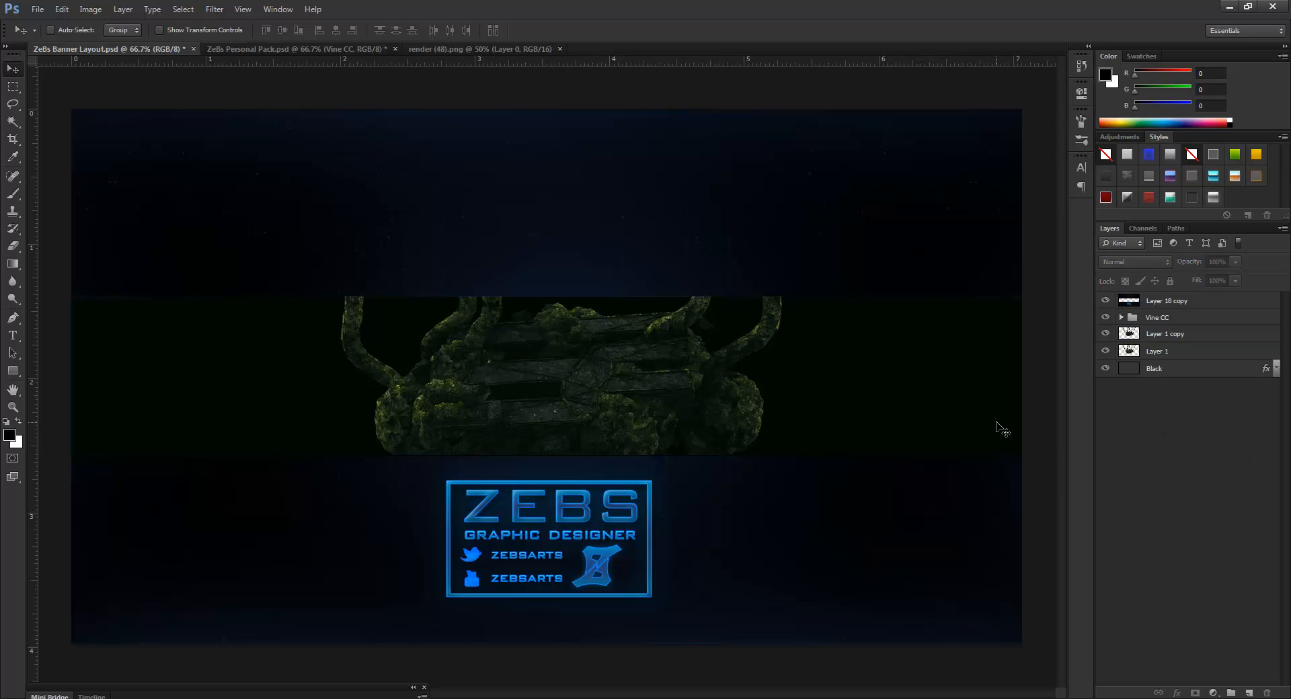
- Merge Layer 1 copy and Layer 1 into a single layer
left_click(1173, 334)
left_click(1215, 351, "shift")
right_click(1216, 351)
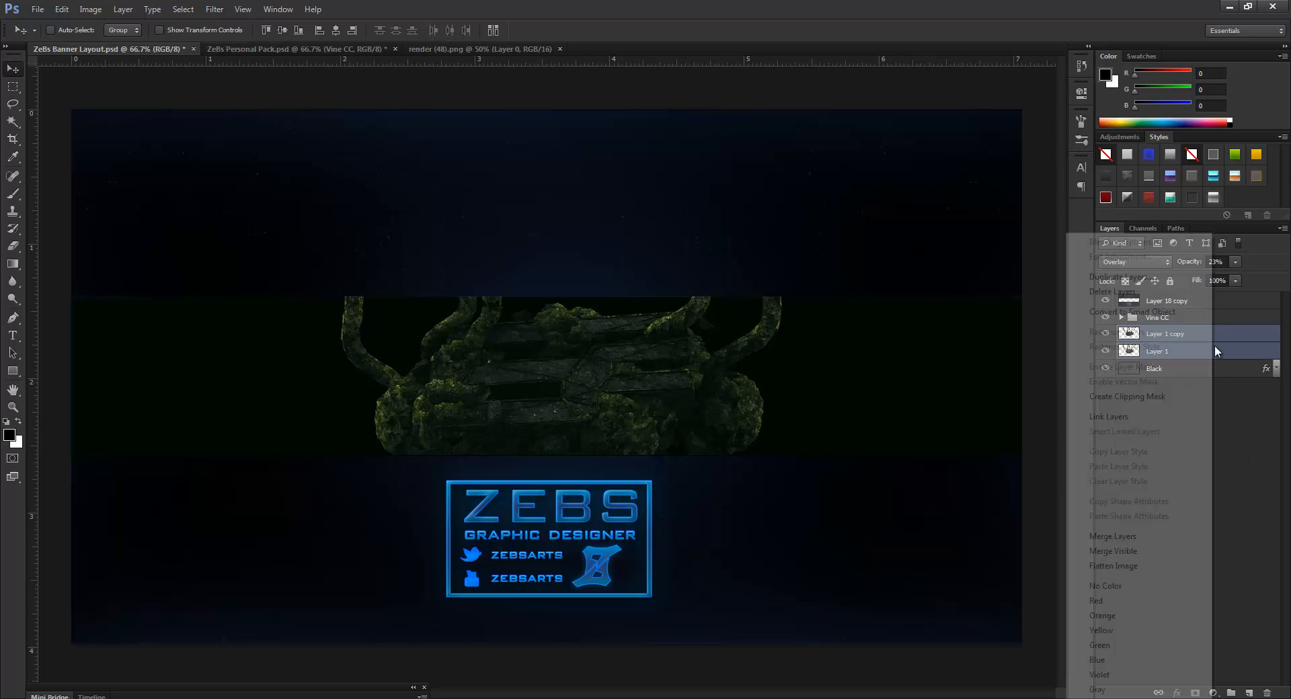
left_click(1101, 536)
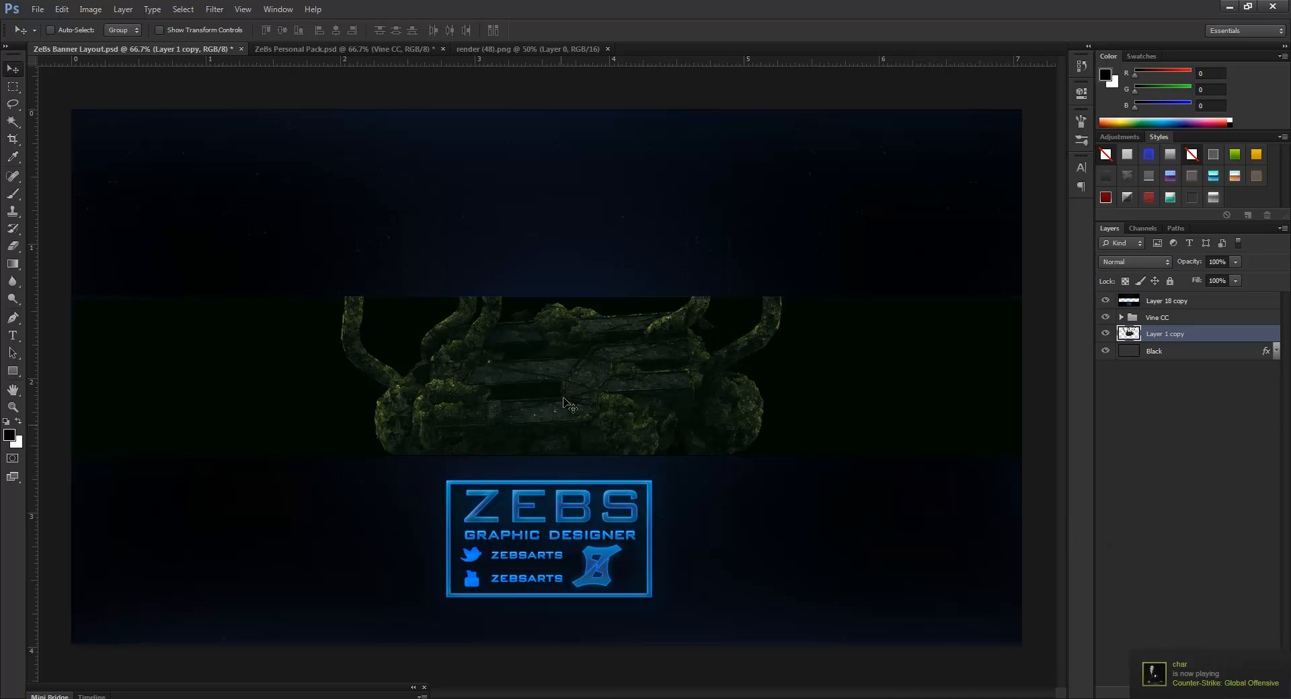
- Add a new layer above Layer 1 copy and start a pen path along the lowest stone plank's bottom edge, curving up at the centre
left_click(12, 318)
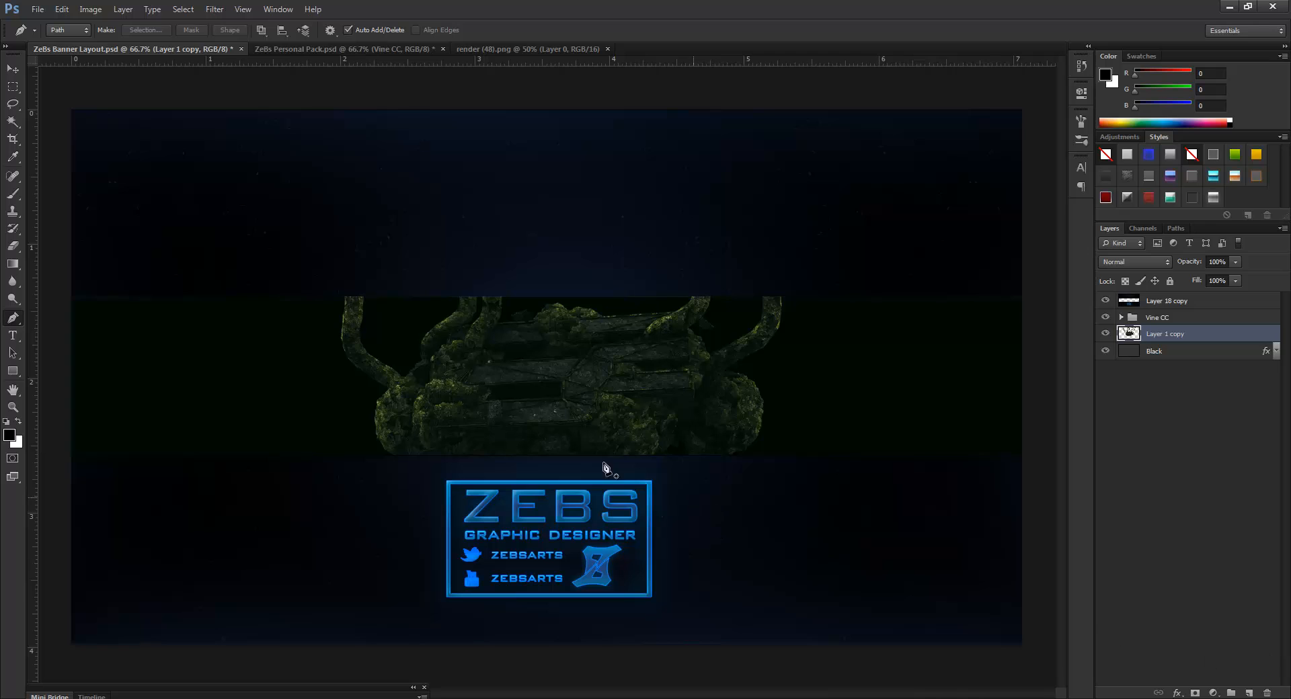
scroll(556, 388, "up", 3)
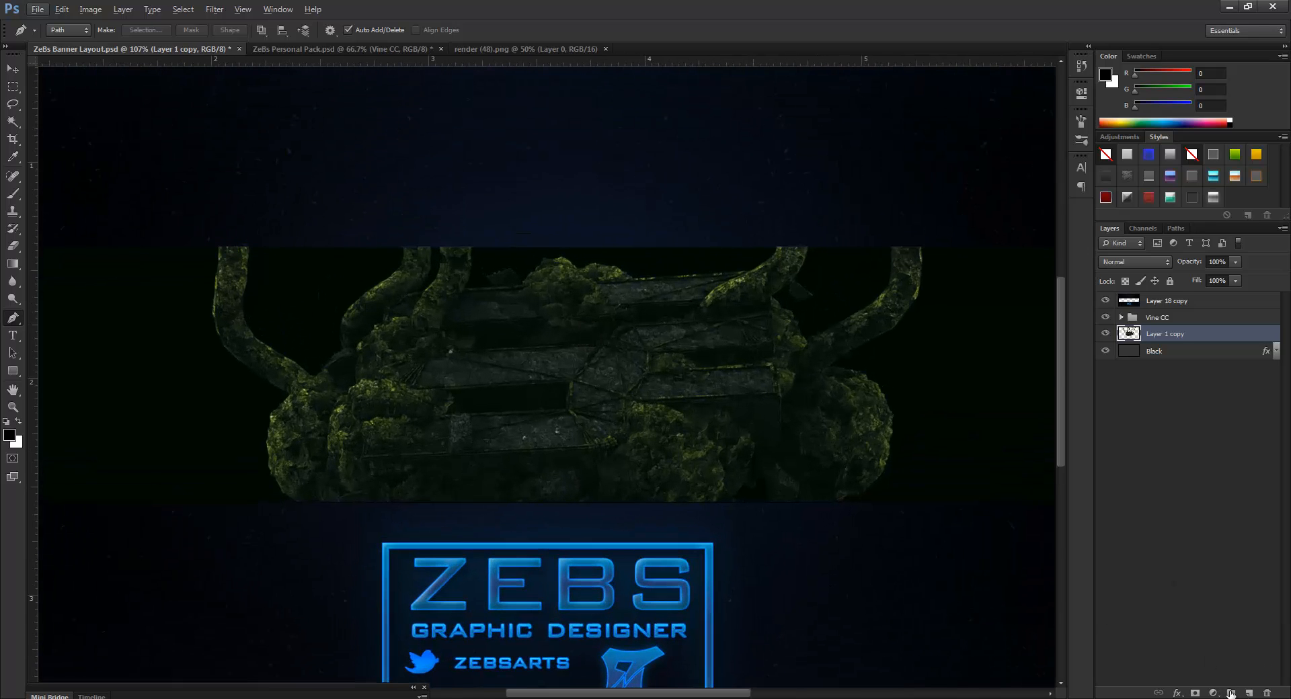
left_click(1248, 693)
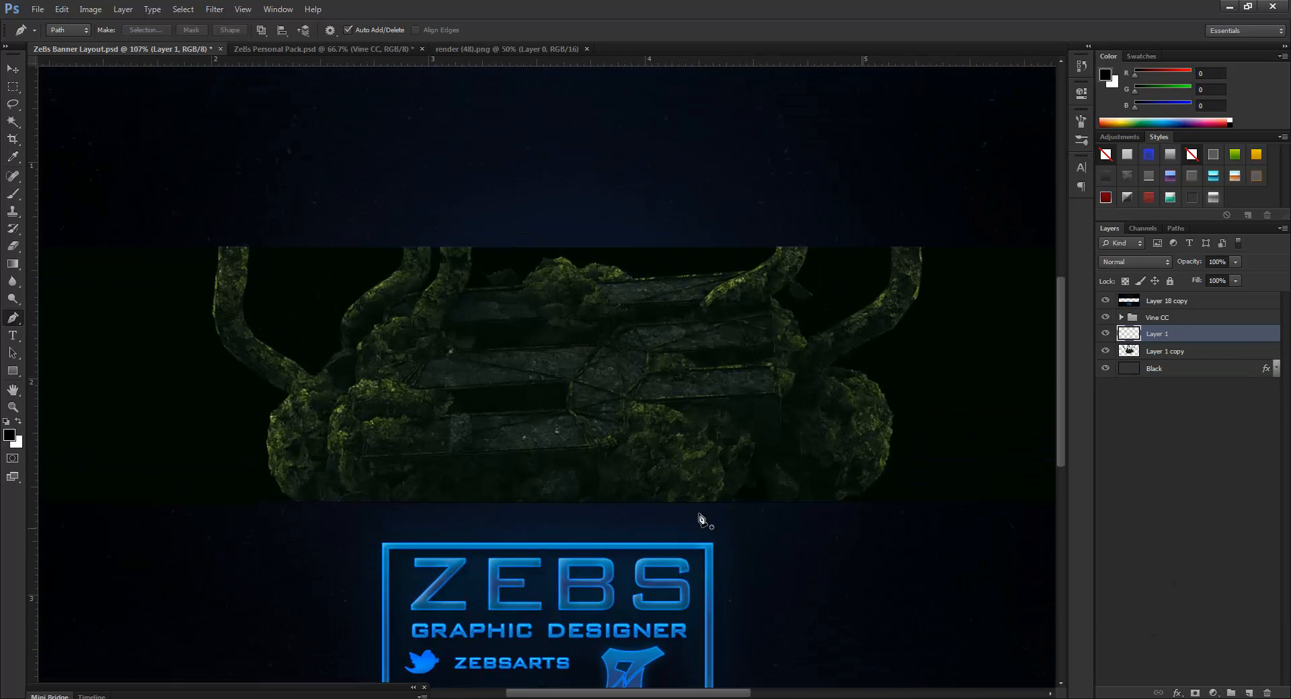
left_click(362, 460)
left_click(579, 448)
left_click_drag(627, 404, 611, 361)
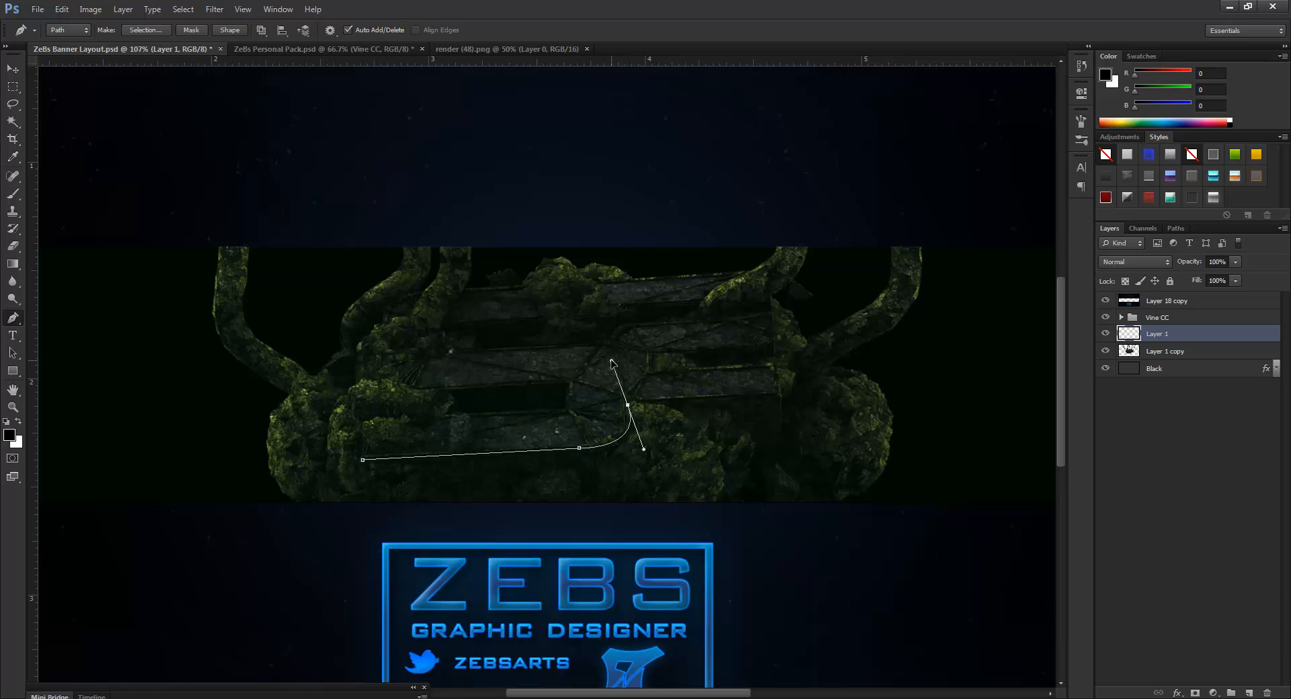
left_click(627, 404, "alt")
left_click(778, 395)
key("ctrl+z")
- Continue the path round the central bend, along the lower right plank's bottom edge and up its outer end
scroll(648, 417, "up", 5)
scroll(672, 420, "up", 2)
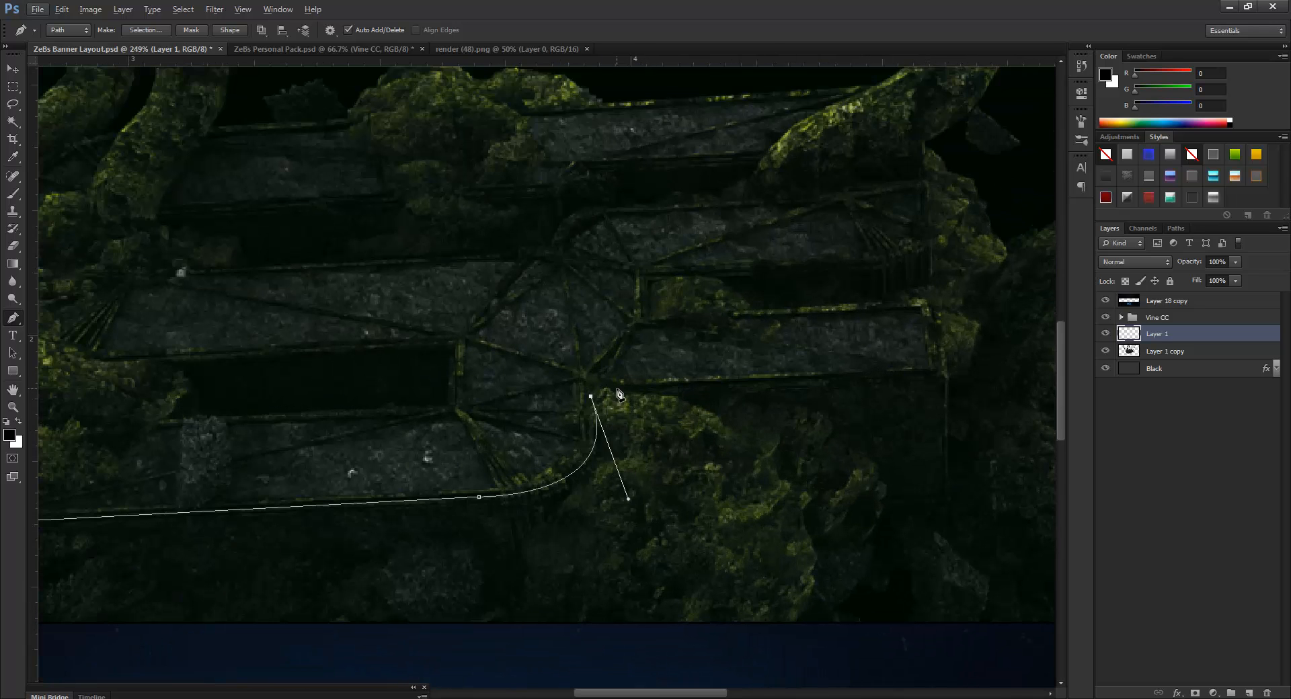
left_click_drag(637, 388, 679, 407)
left_click(637, 388, "alt")
left_click(946, 374)
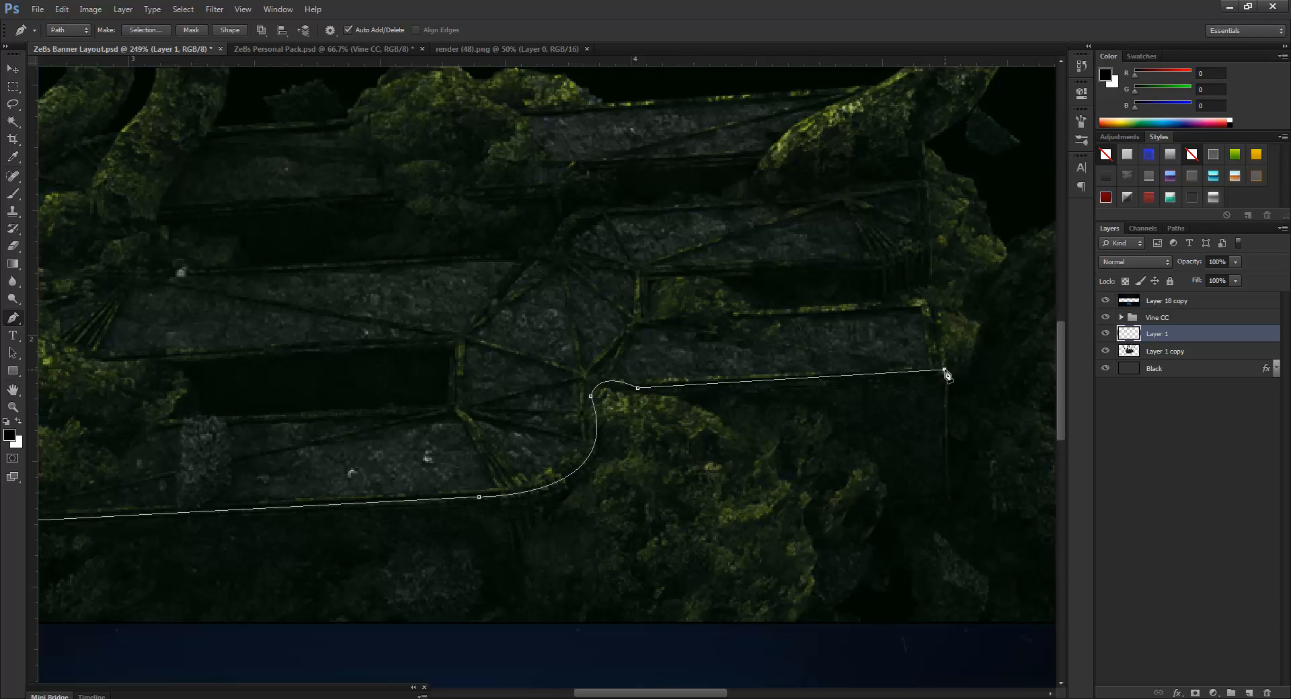
scroll(945, 371, "up", 3)
left_click(939, 355)
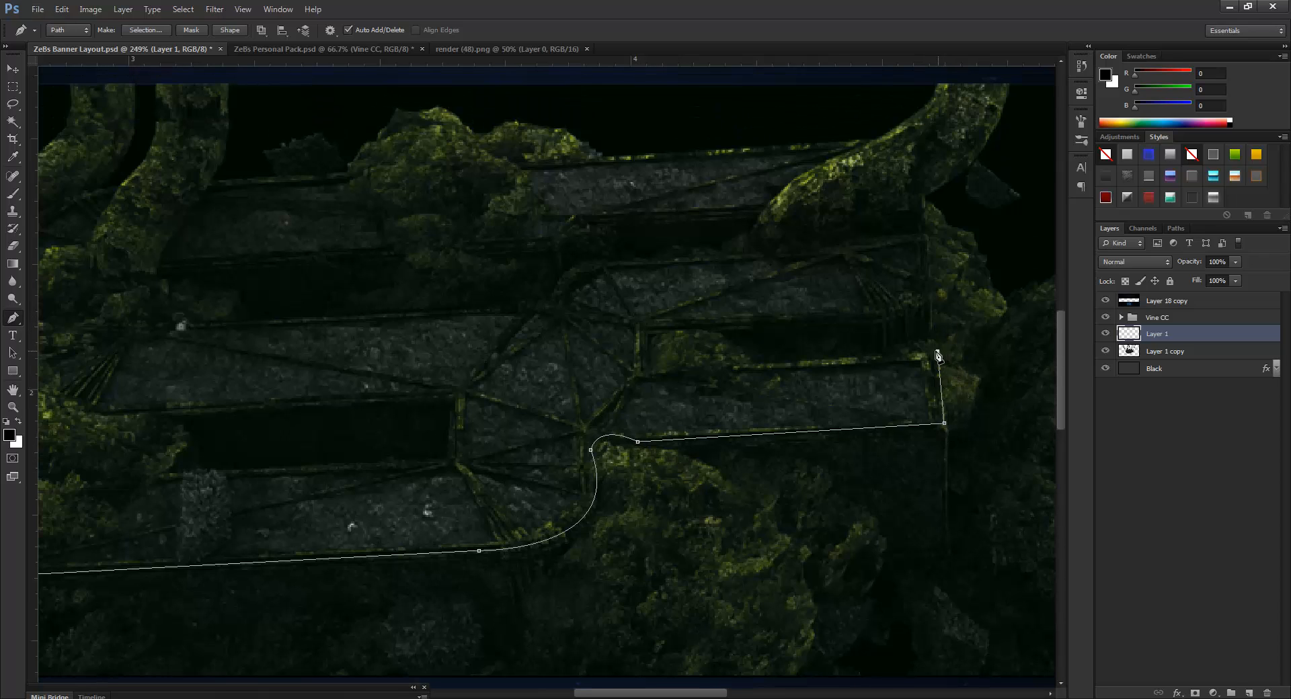
- Trace the path around the gap between the two right-hand planks and round the upper one's outer end
left_click(643, 373)
left_click(644, 328)
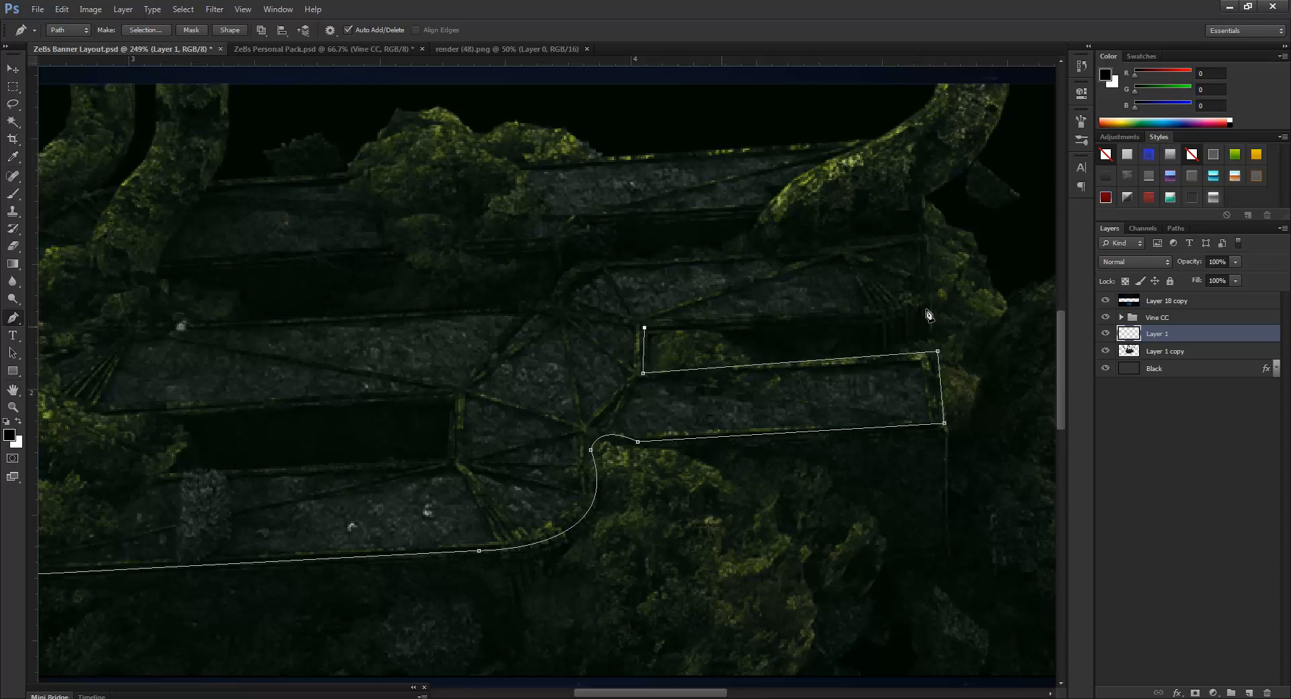
left_click(857, 313)
left_click_drag(924, 236, 884, 142)
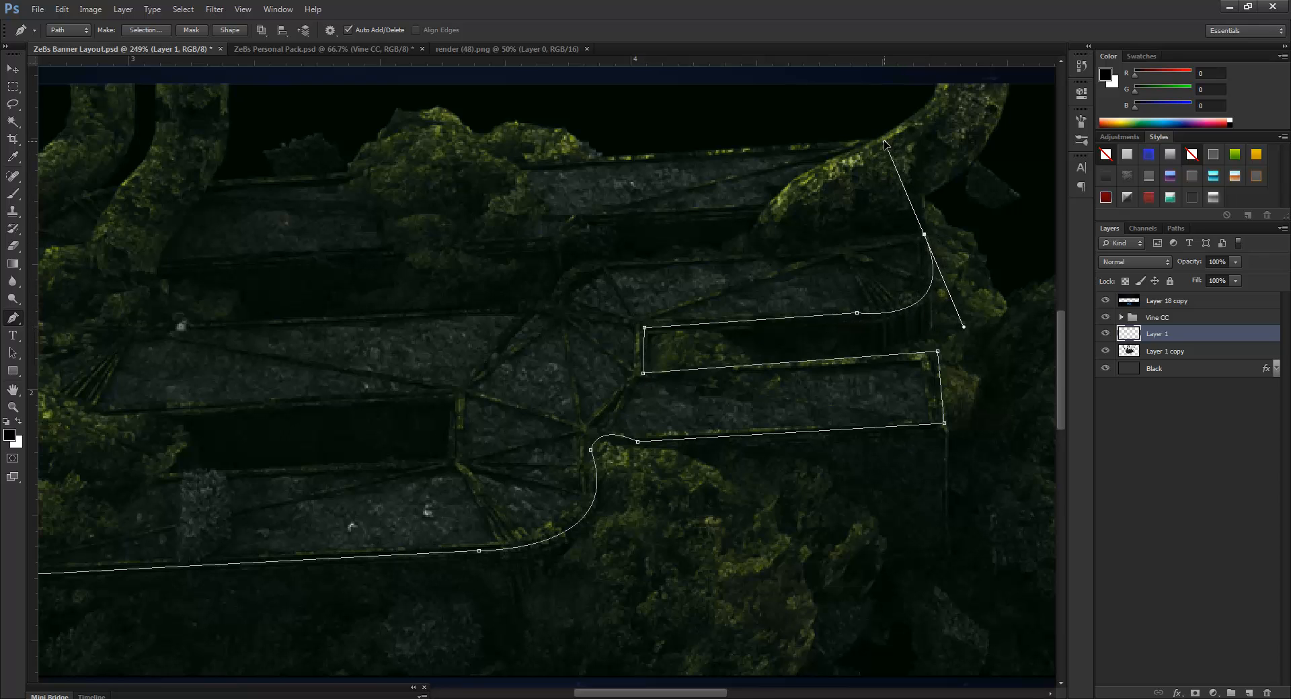
left_click(924, 236, "alt")
- Extend the path along the upper right plank's top edge, down the central curve and along the middle left plank's top edge
left_click(603, 268)
left_click_drag(549, 308, 536, 365)
left_click(549, 308, "alt")
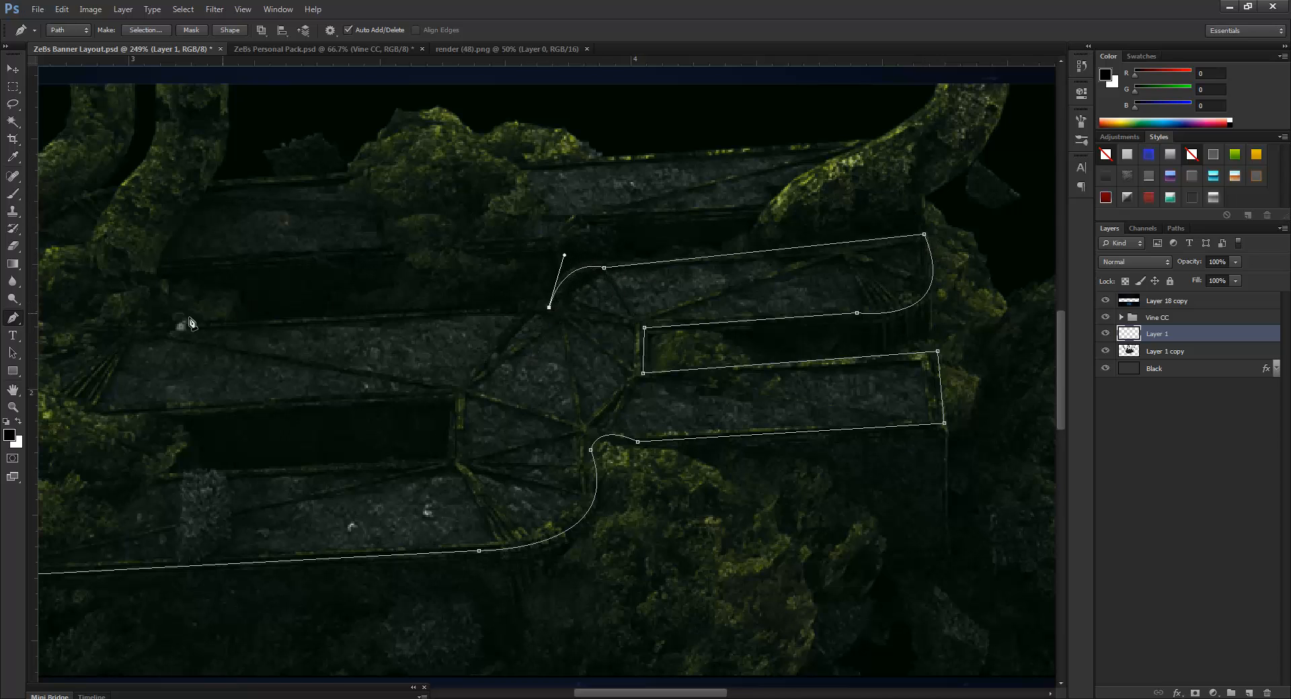
left_click(179, 326)
scroll(120, 340, "down", 2)
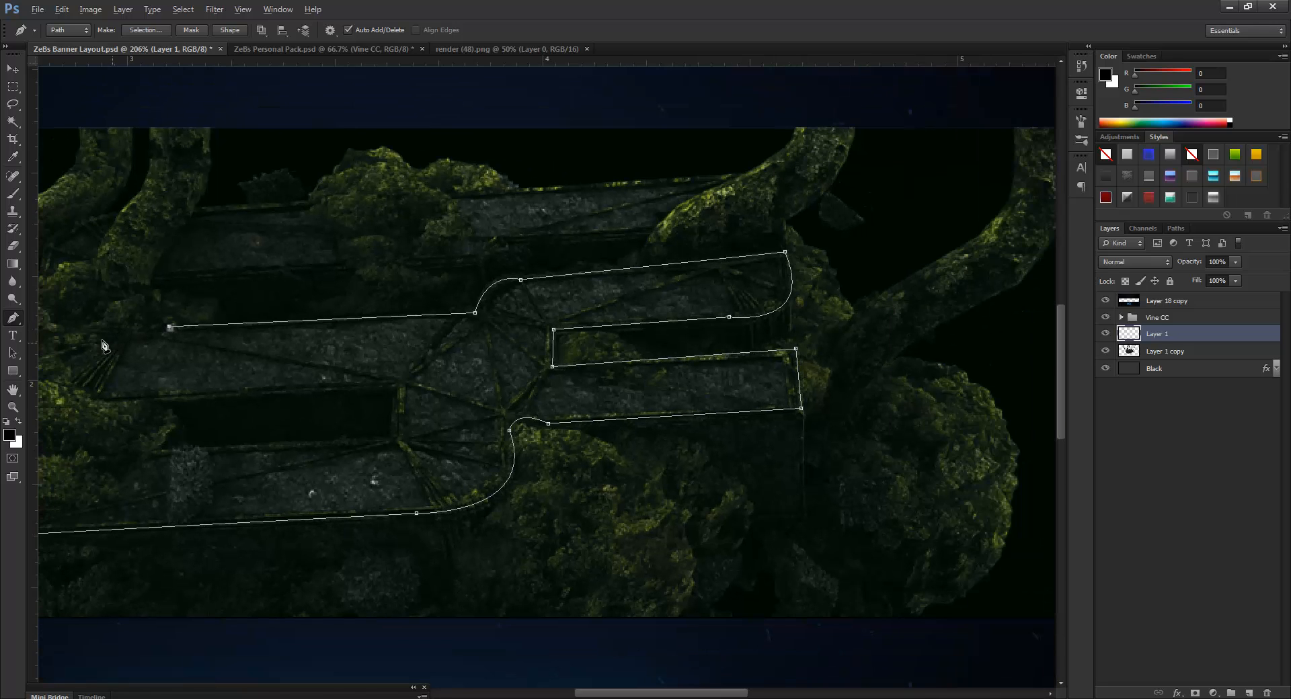
scroll(578, 692, "left", 5)
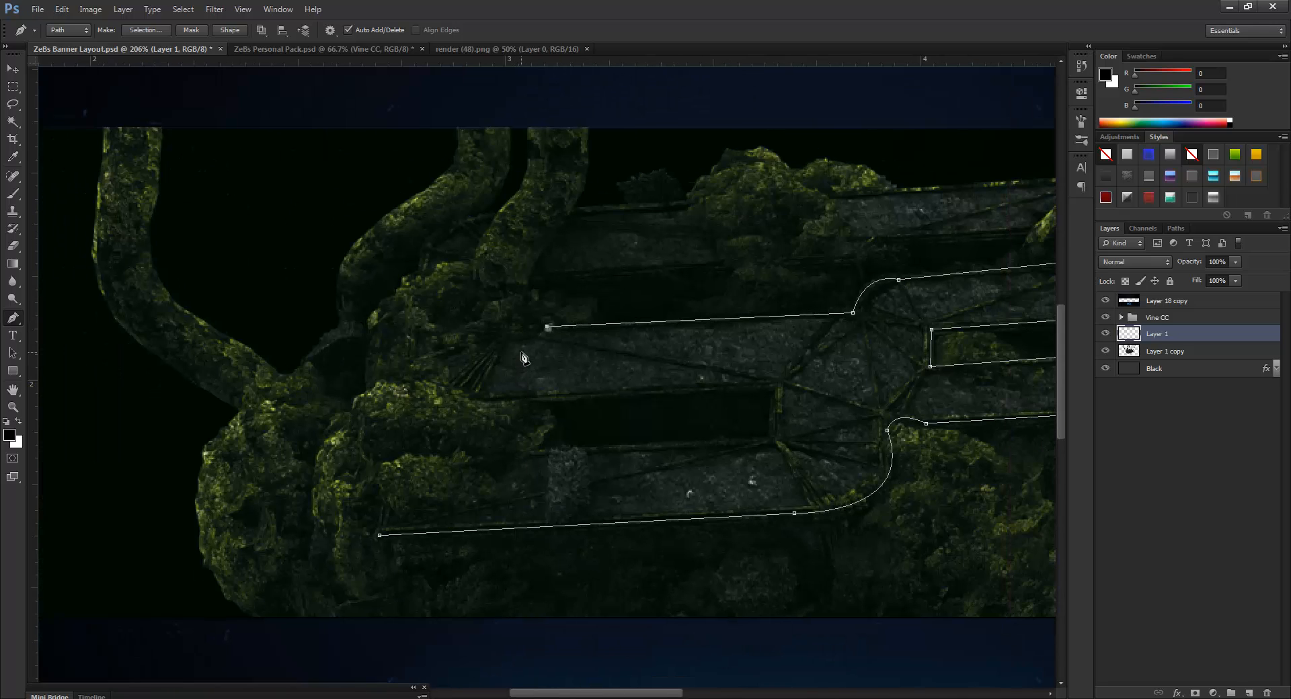
- Curve the path around the middle left plank's rounded end, leaving a corner point at its lower edge
left_click_drag(483, 339, 420, 345)
left_click(484, 340, "alt")
left_click_drag(479, 394, 553, 425)
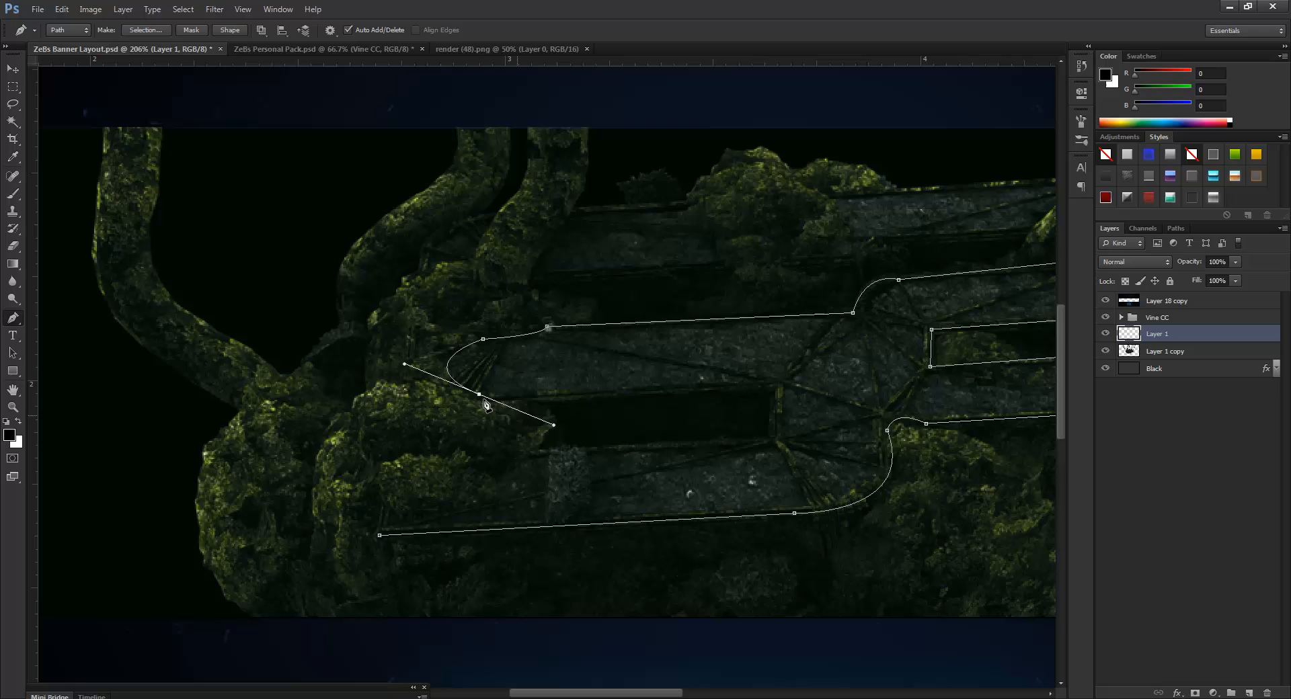
left_click(777, 383)
key("ctrl+z")
left_click(477, 394, "alt")
left_click(477, 394, "alt")
left_click_drag(479, 393, 554, 424)
left_click(479, 394, "alt")
- Trace the dark gap between the left planks and the moss edge below it, closing the path at its starting point
left_click(772, 387)
left_click(771, 444)
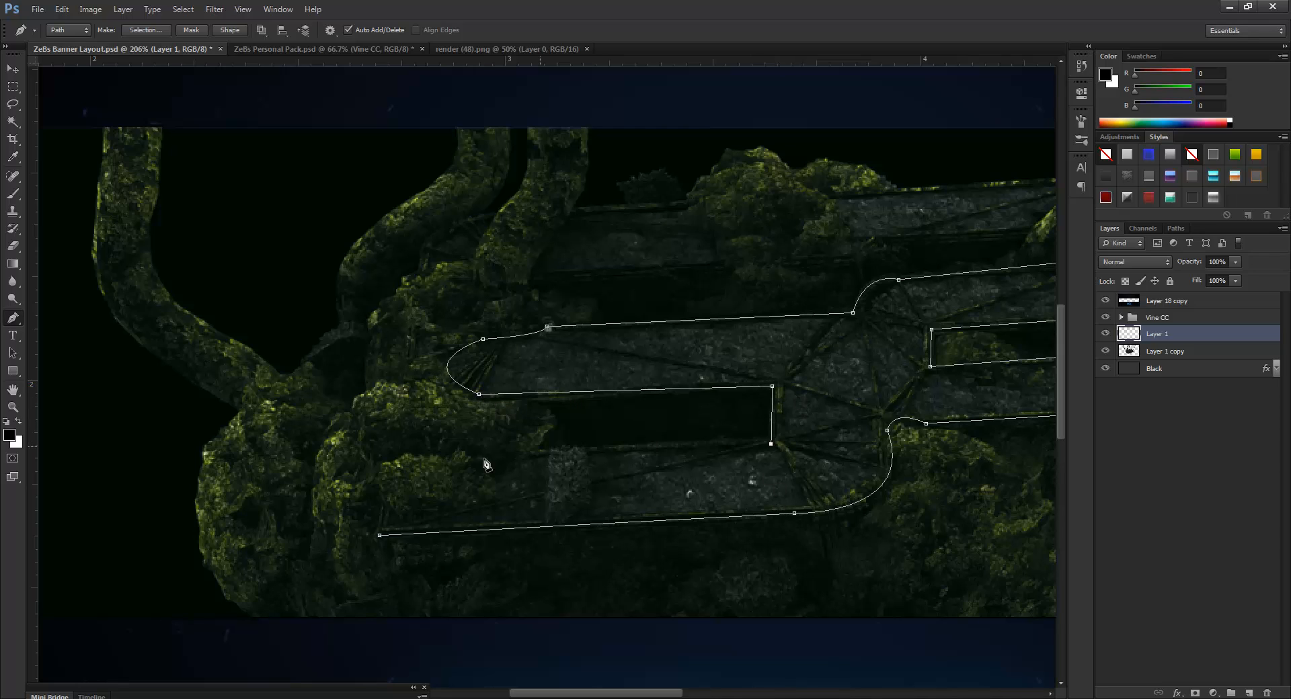
left_click(528, 453)
left_click(503, 469)
left_click(504, 493)
left_click(483, 509)
left_click(431, 506)
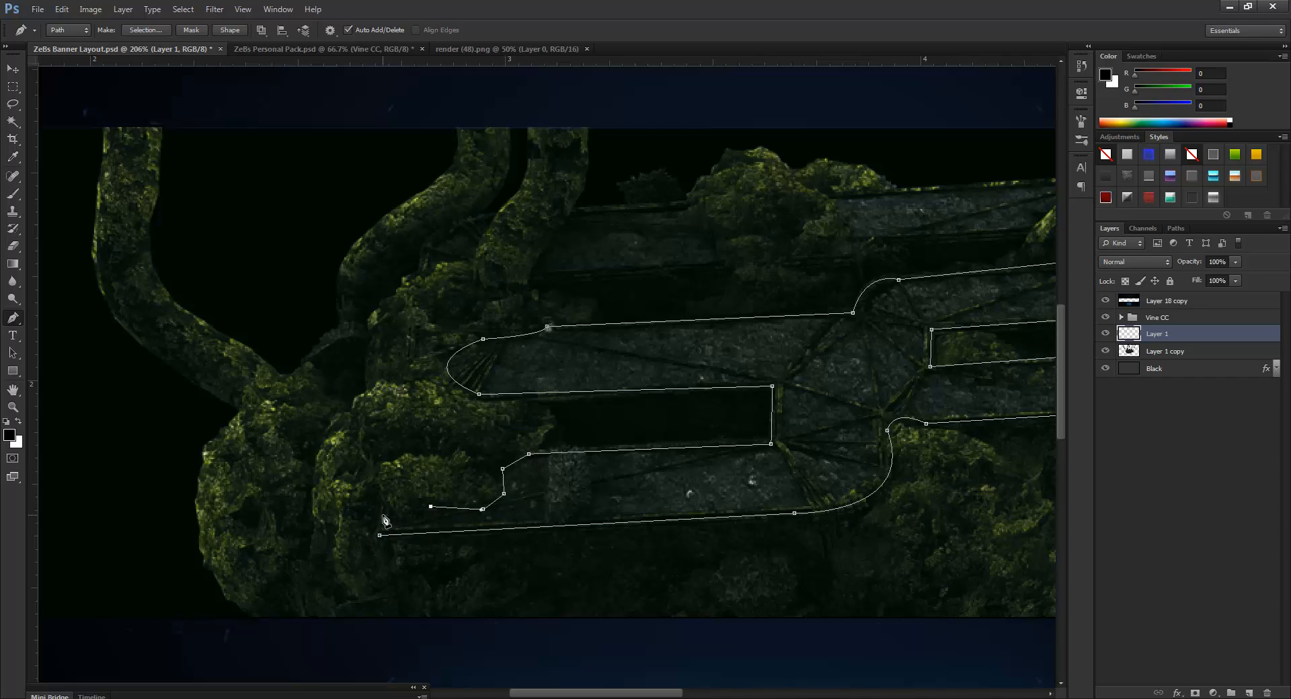
left_click(404, 513)
left_click(381, 505)
scroll(711, 466, "down", 6)
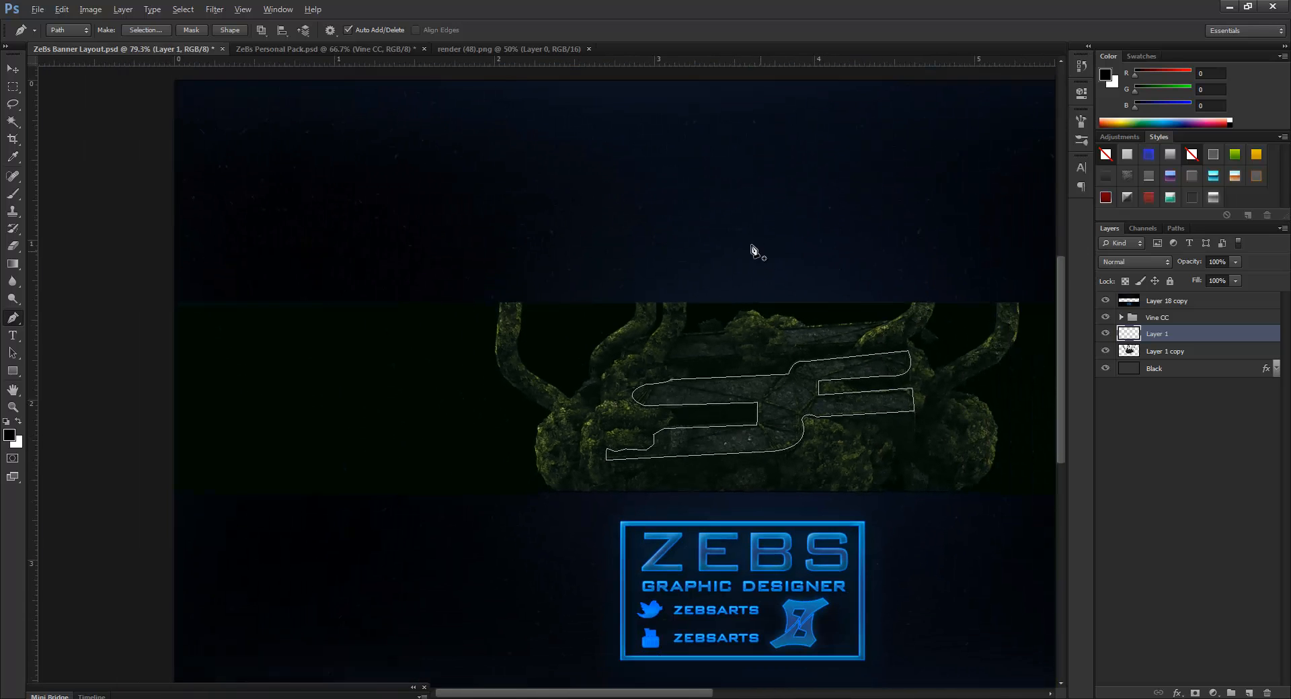
- Convert the closed plank outline into a selection
right_click(773, 366)
left_click(810, 432)
left_click(714, 214)
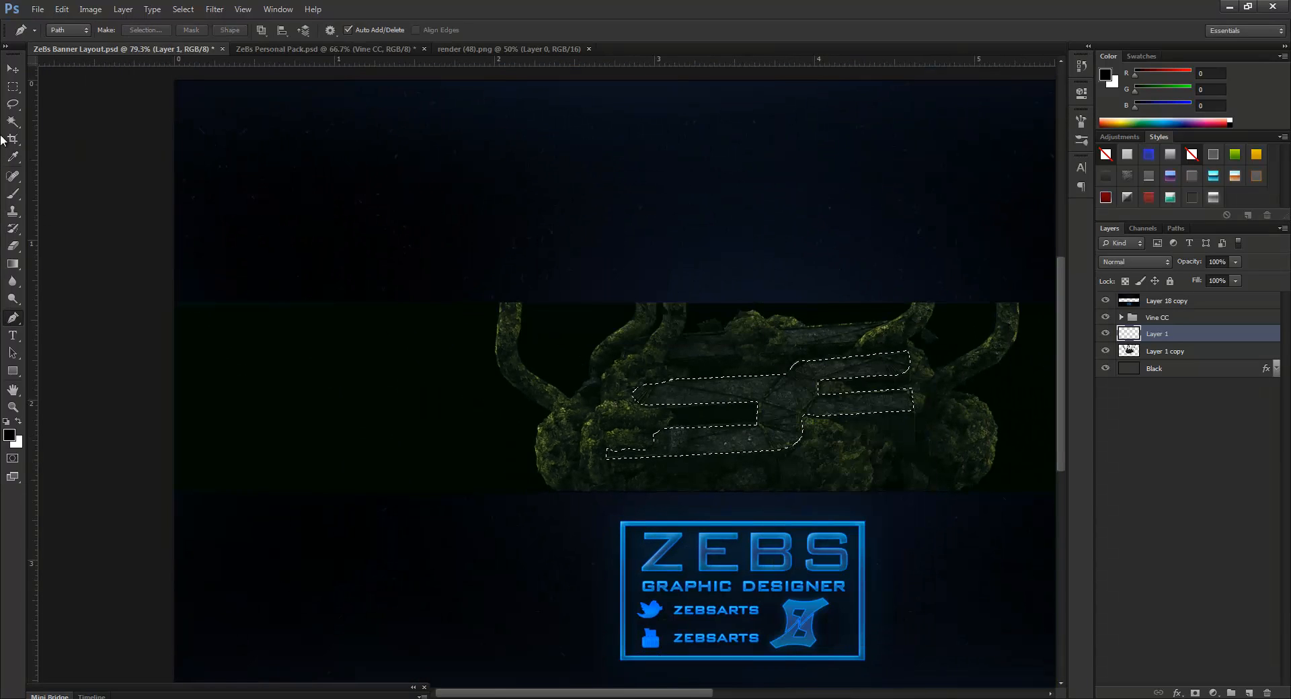
- Fill the plank selection on Layer 1 with white in Normal mode at 100% opacity, and deselect
left_click(13, 86)
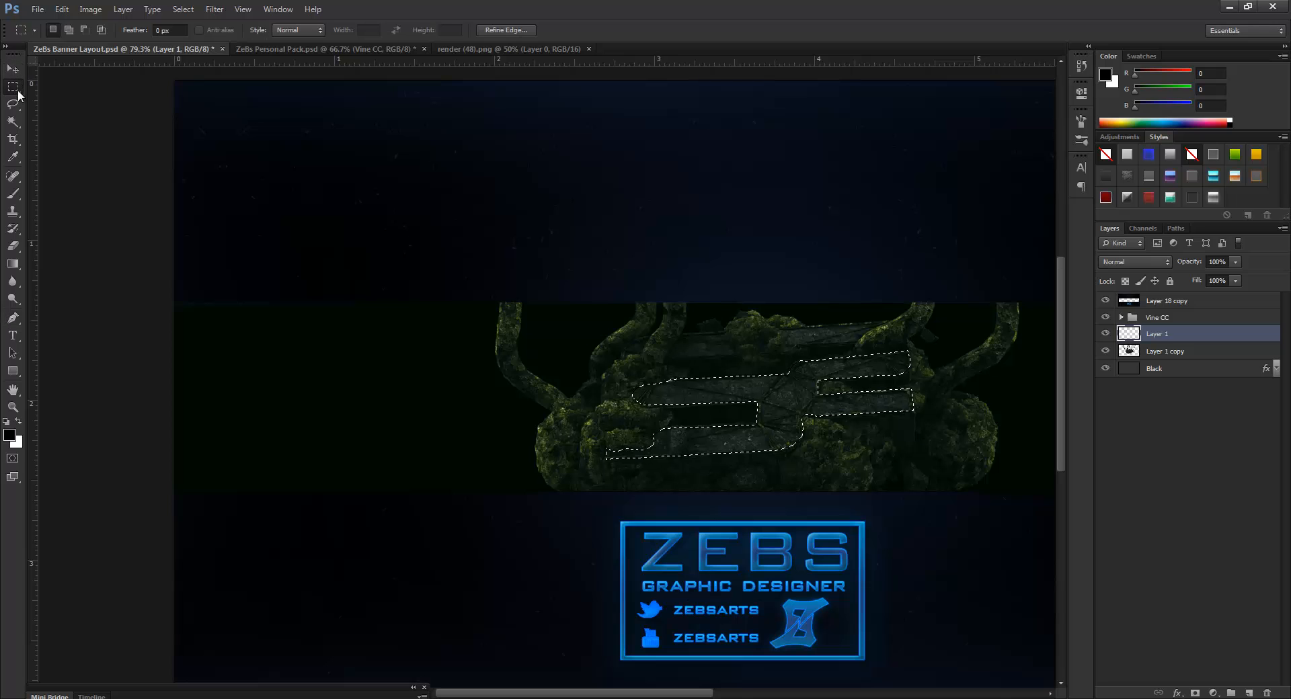
right_click(769, 388)
left_click(810, 588)
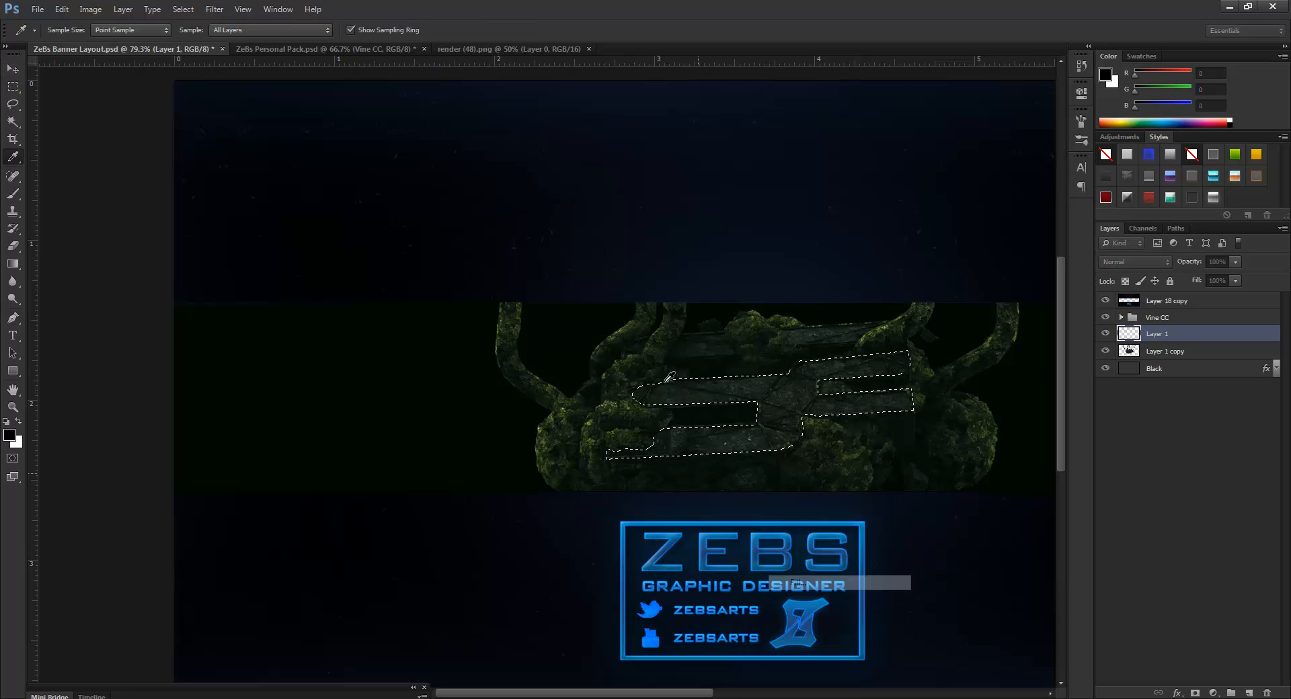
left_click(859, 284)
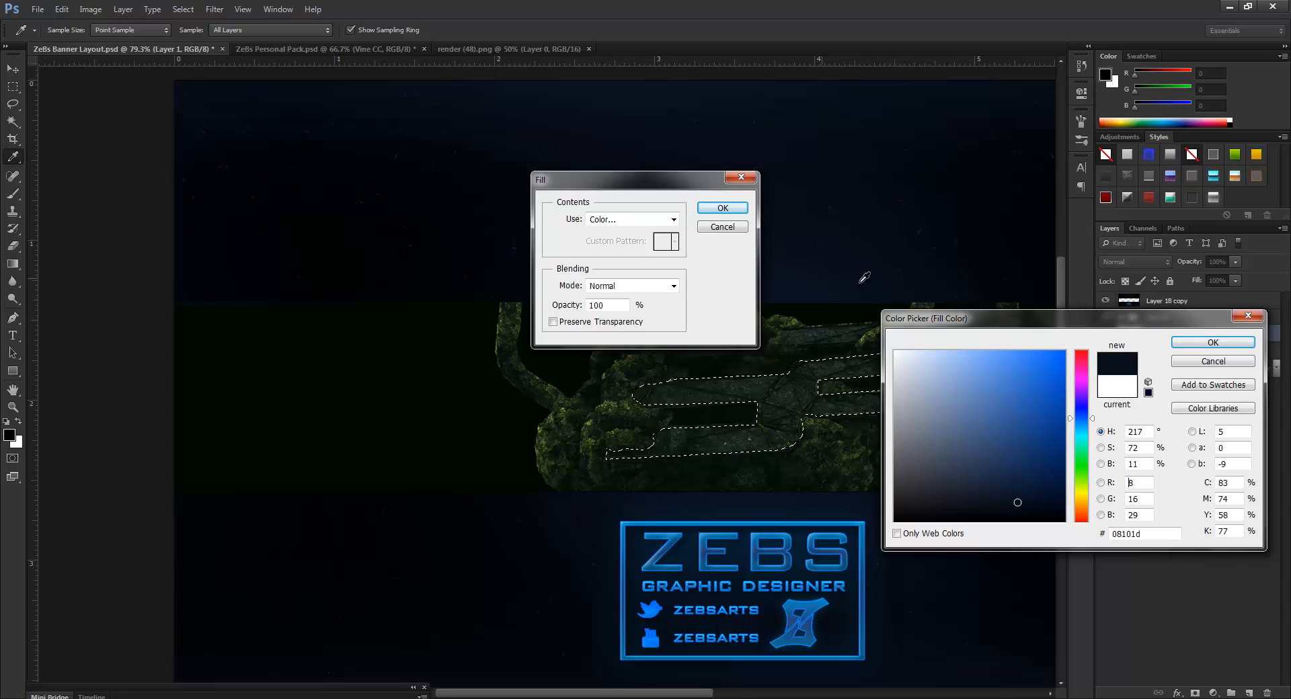
left_click(894, 351)
left_click(1175, 340)
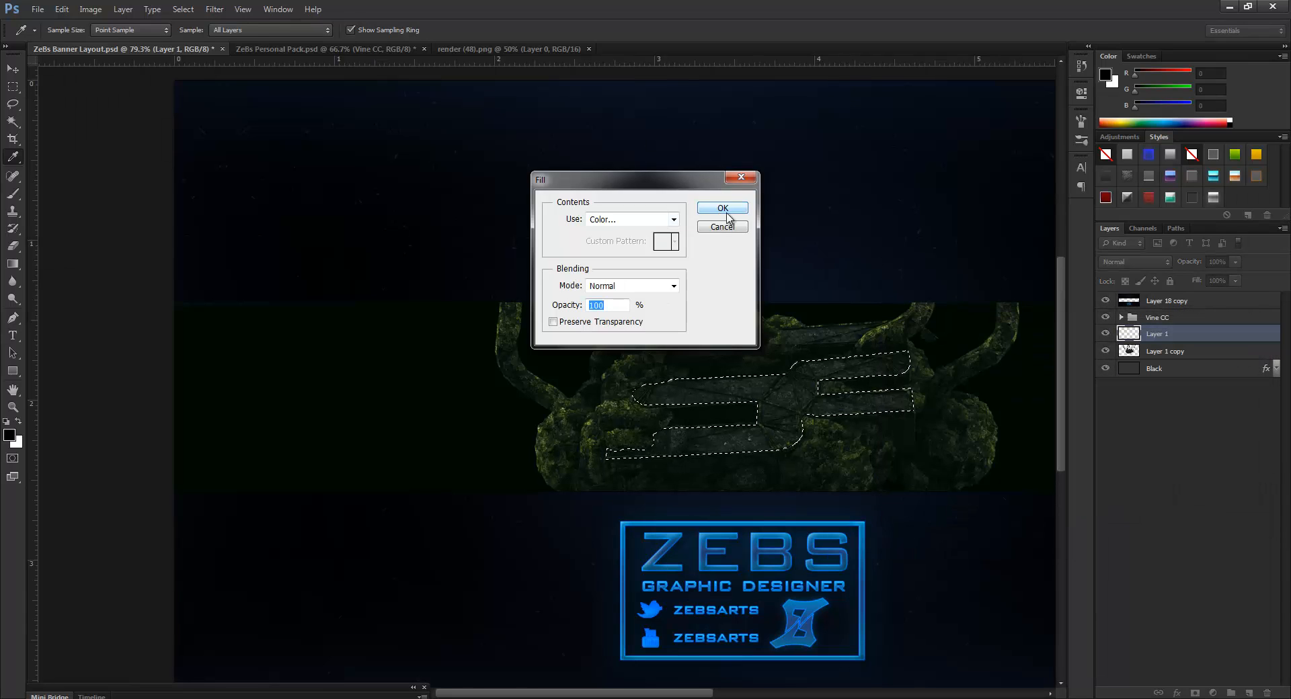
left_click(722, 208)
key("m")
right_click(891, 342)
left_click(952, 347)
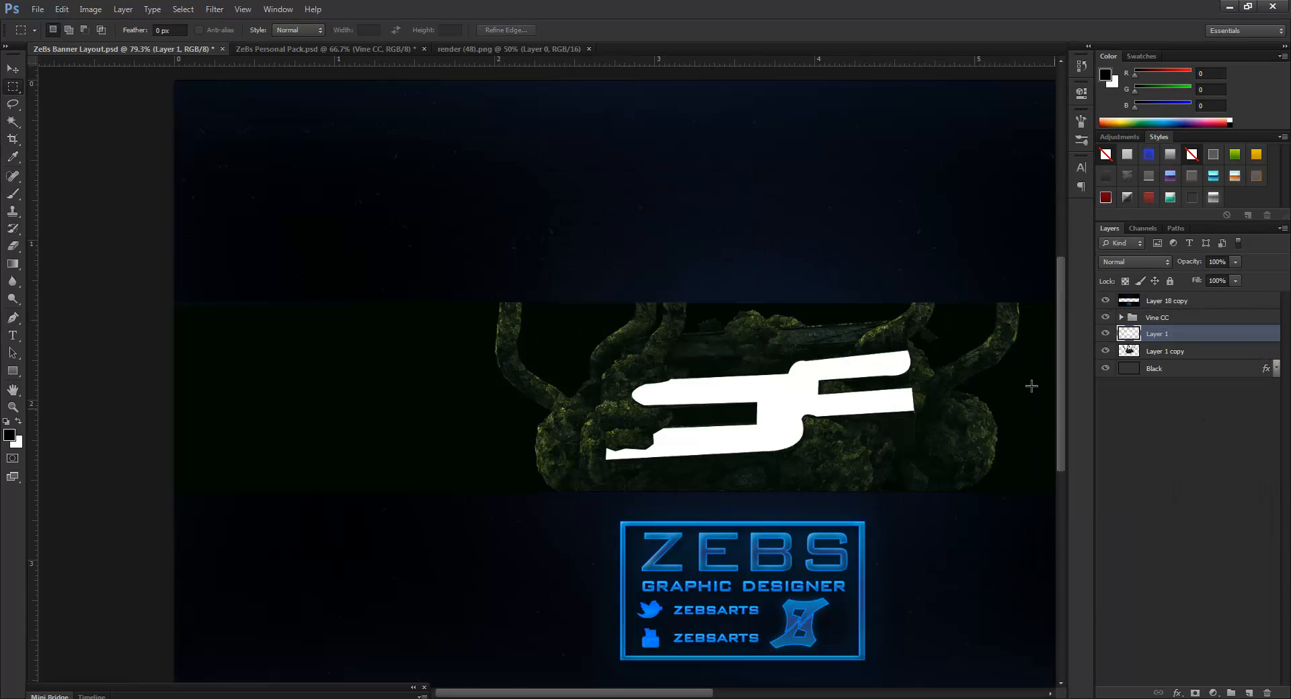
- Outline the small dark patch between the upper-left vines with a closed pen path and convert it into a selection
scroll(1035, 373, "up", 3)
scroll(692, 336, "up", 2)
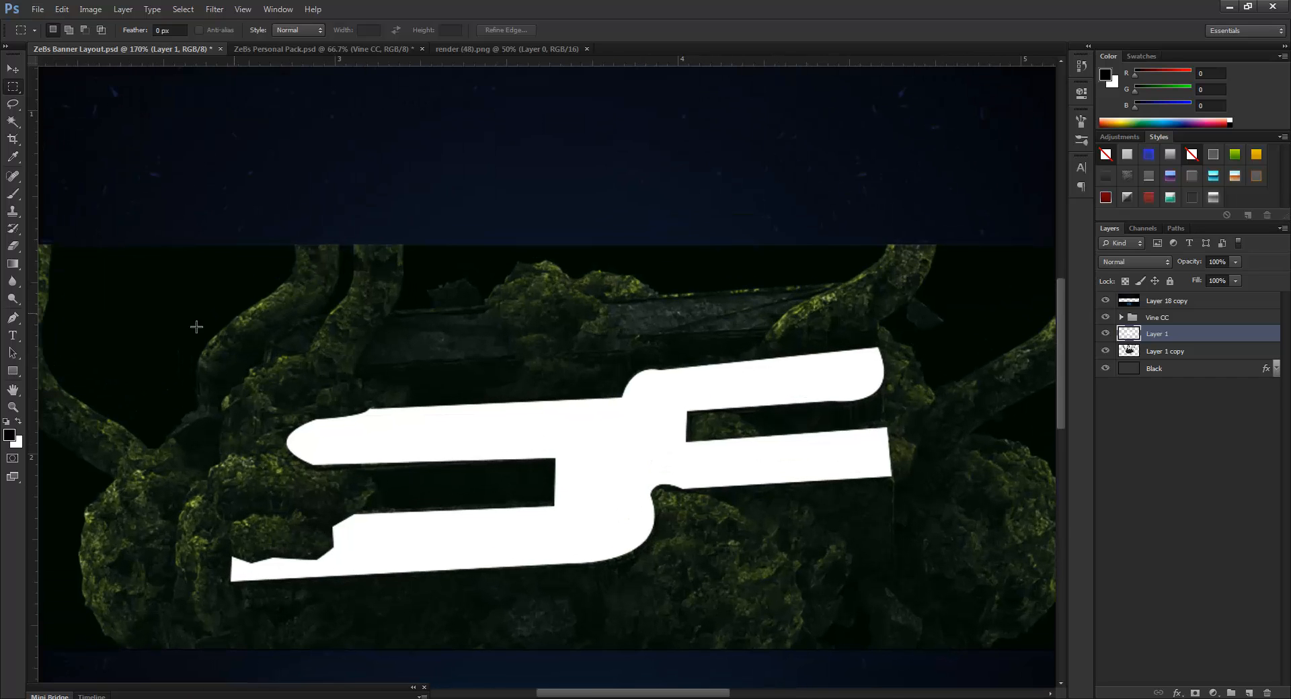
left_click(12, 317)
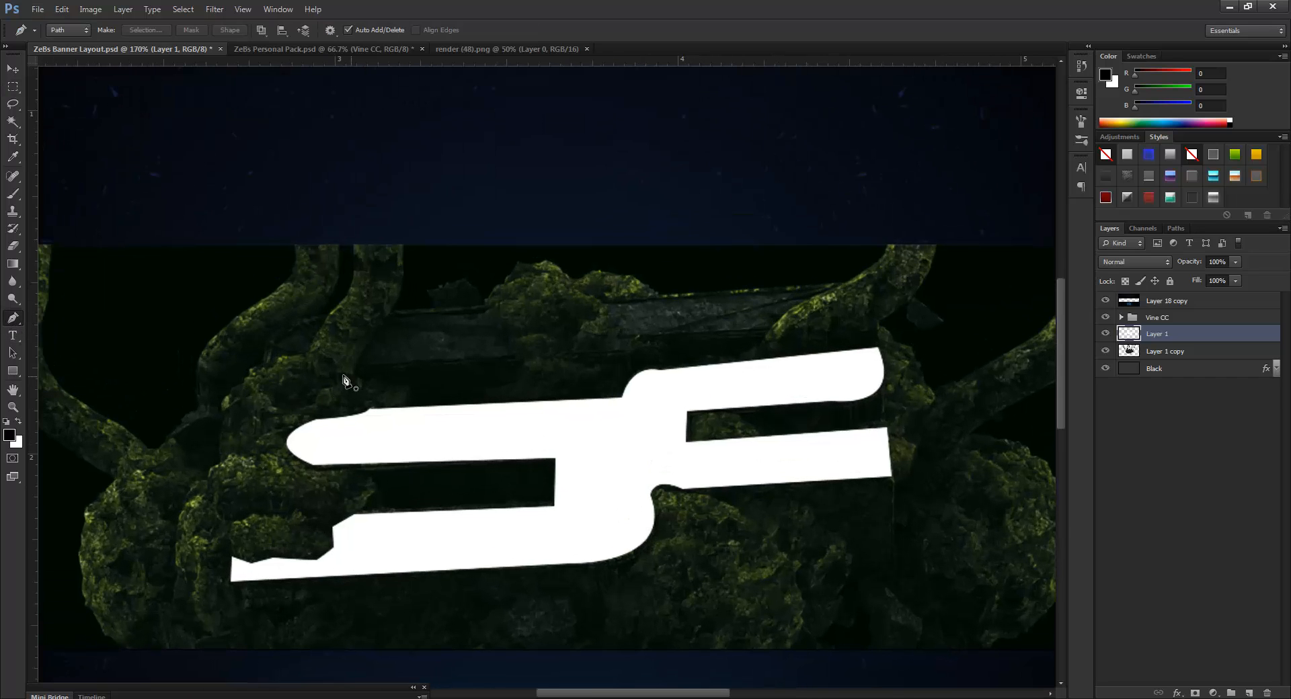
left_click(265, 364)
left_click(272, 334)
left_click(324, 318)
left_click(275, 363)
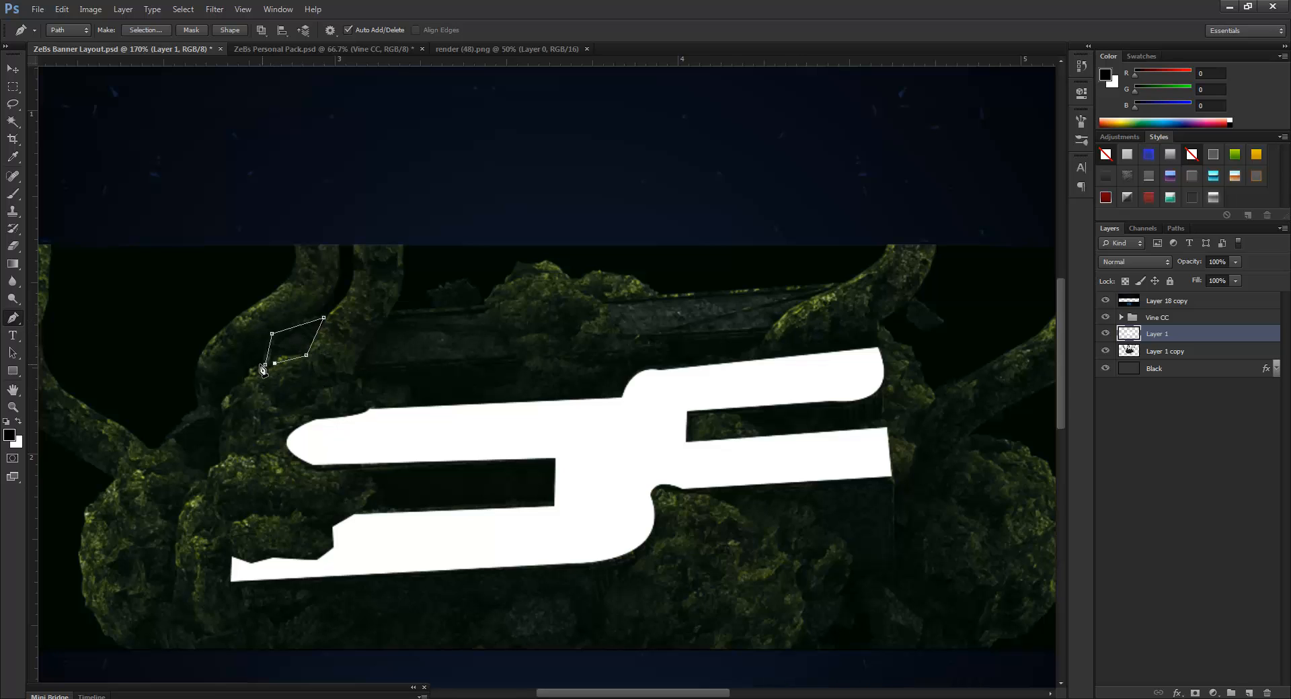
left_click(265, 366)
right_click(290, 328)
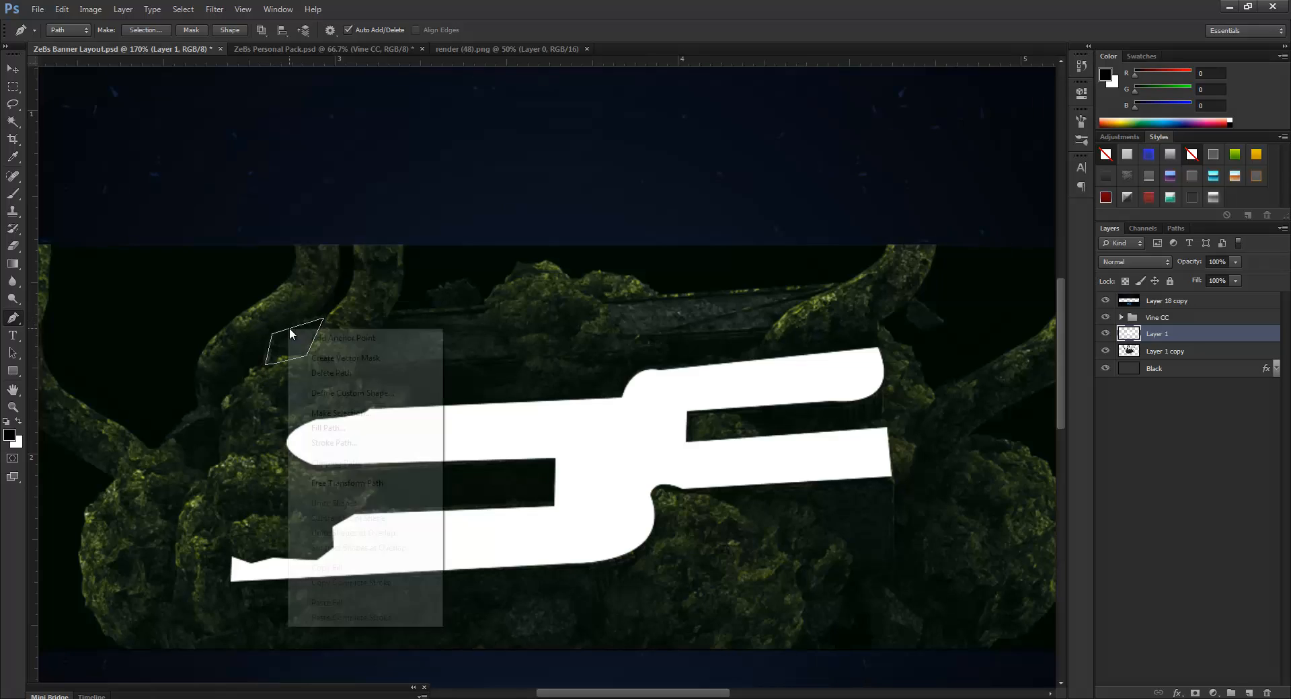
left_click(339, 413)
key("Return")
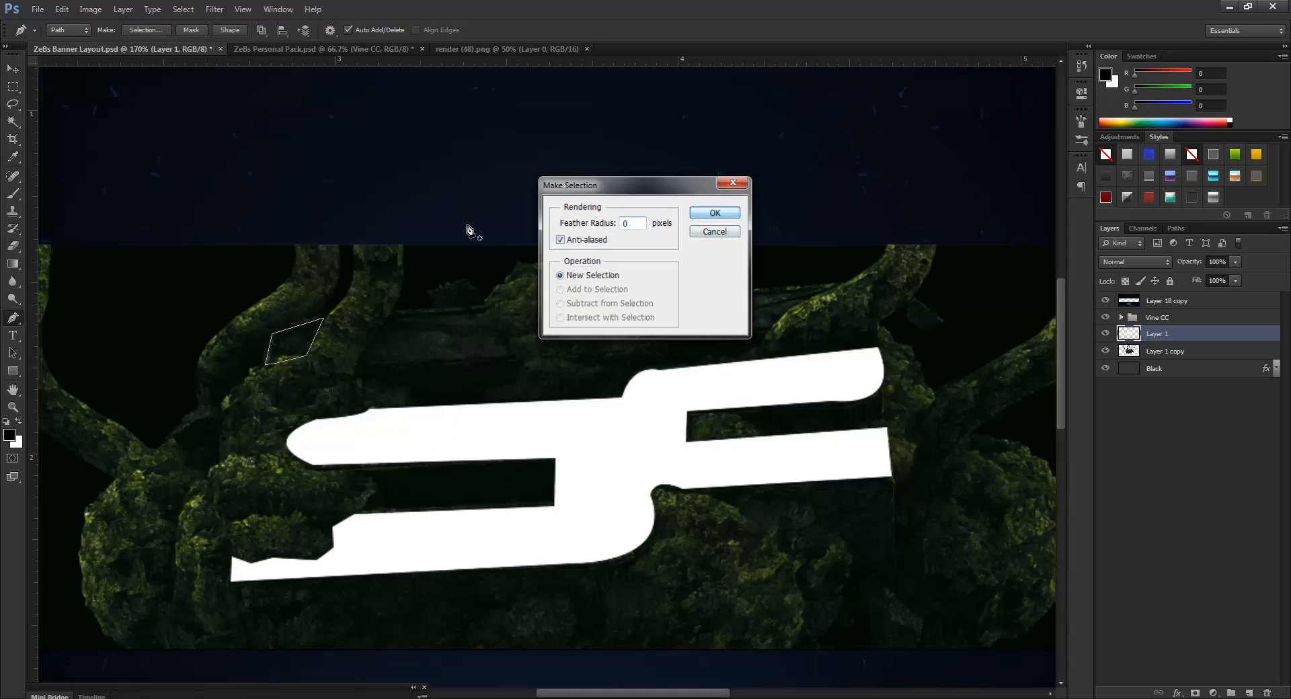
- Fill the small patch between the vines with white and deselect it
key("m")
right_click(350, 328)
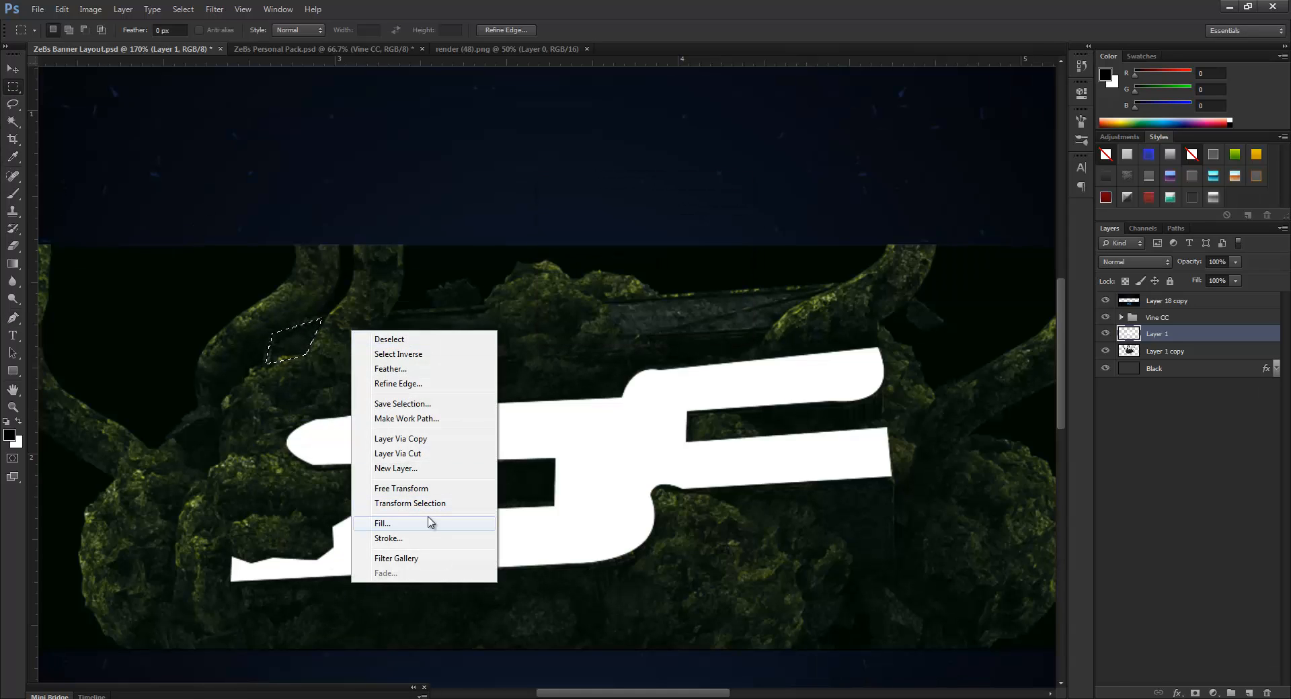
left_click(428, 521)
left_click(722, 208)
right_click(347, 304)
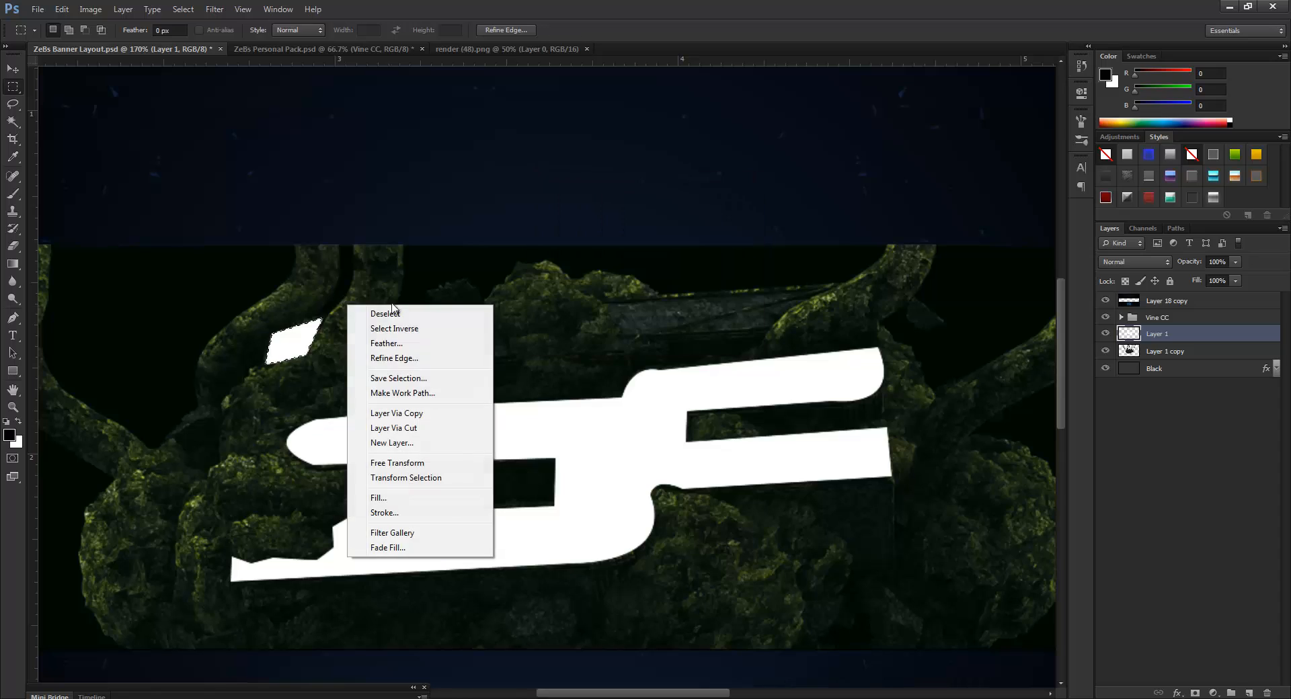
left_click(404, 314)
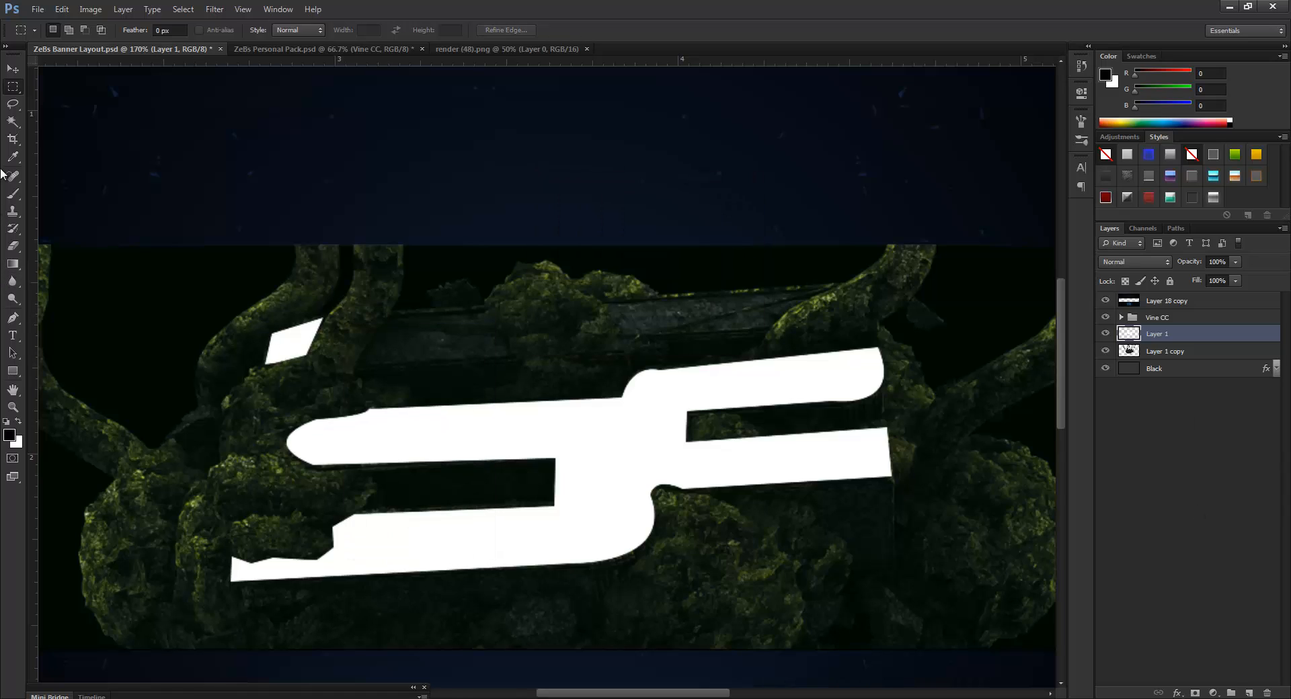
- Outline the top plank's left section between the vine and the moss with a closed pen path and convert it into a selection
left_click(13, 317)
left_click(355, 371)
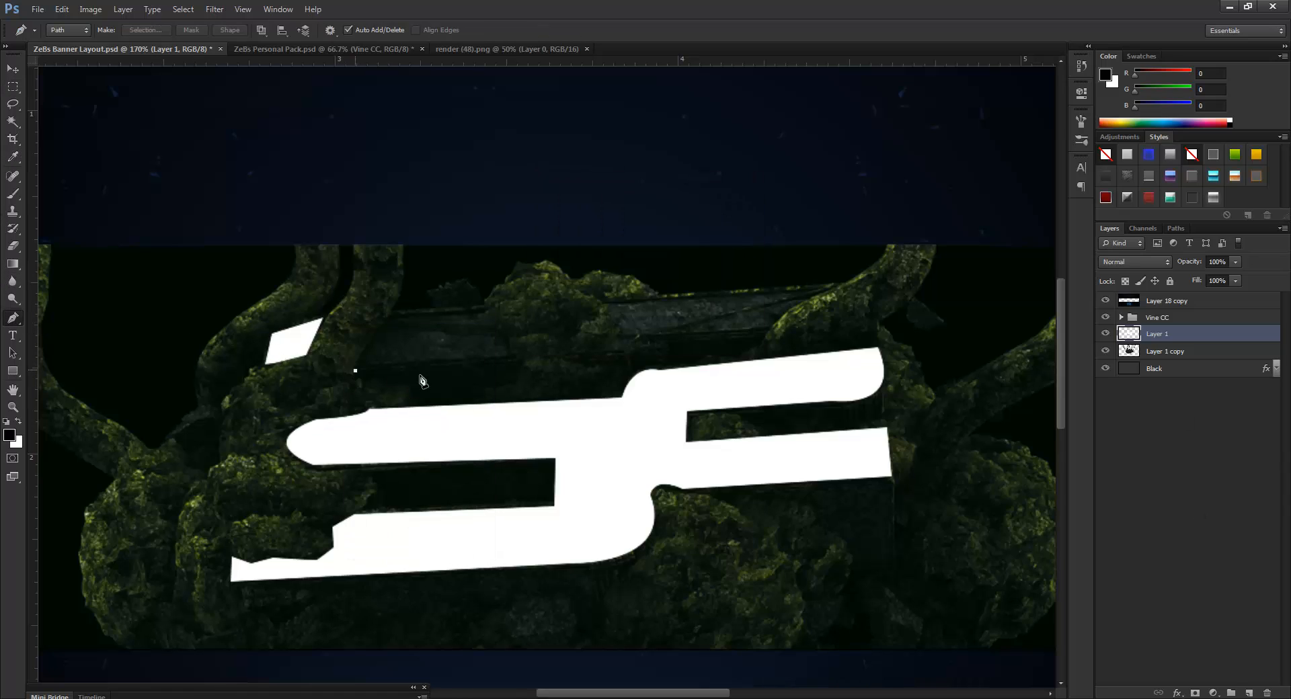
left_click(511, 358)
left_click(485, 305)
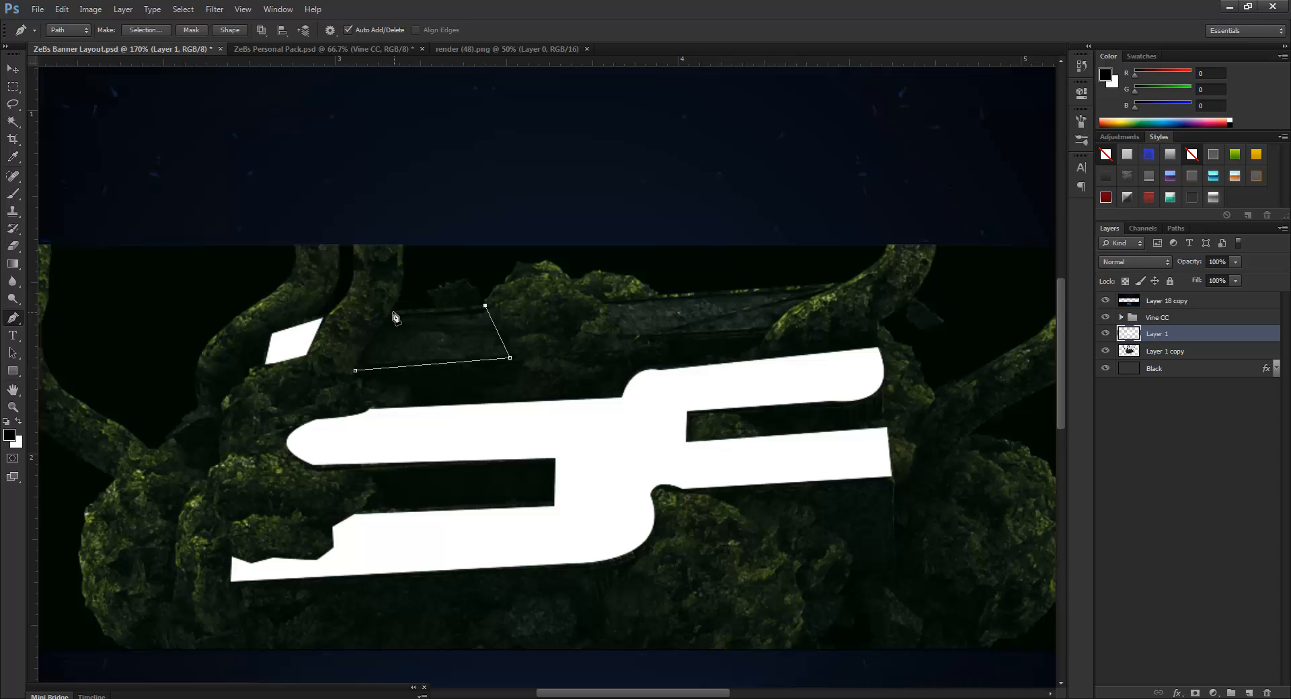
left_click(392, 312)
left_click(355, 370)
right_click(448, 328)
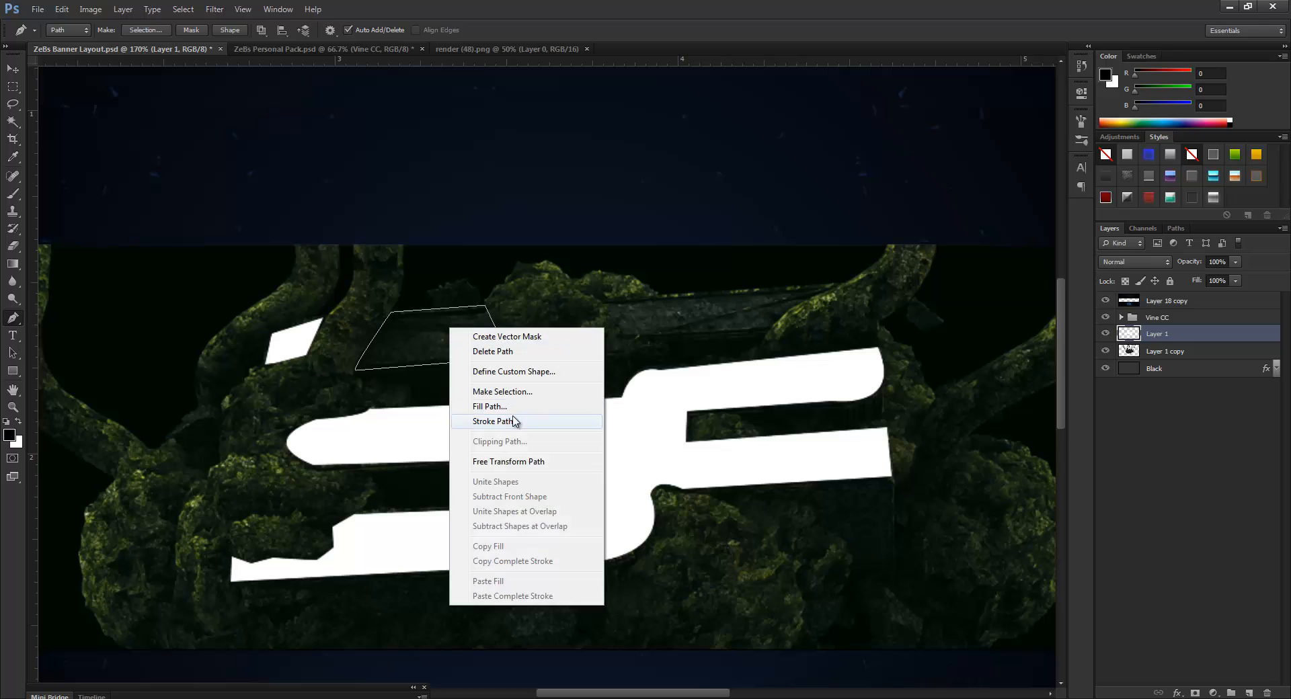
left_click(502, 392)
key("Return")
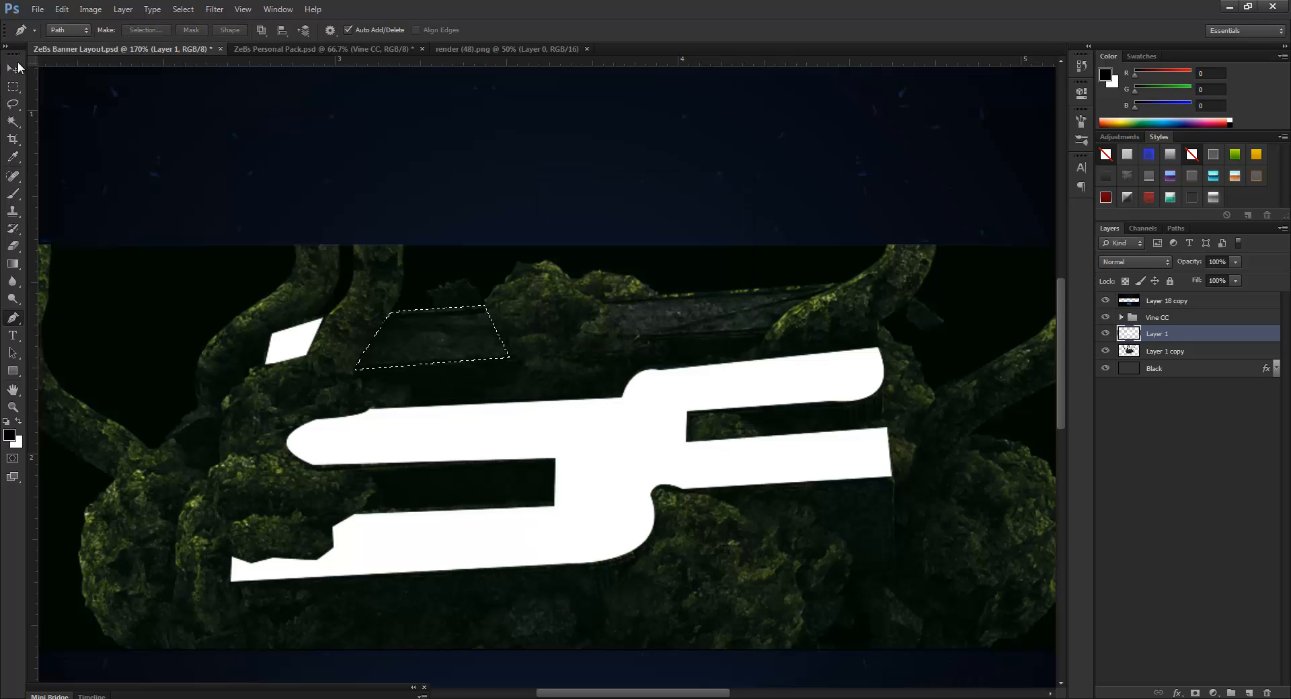
- Fill the selected left section of the top plank on Layer 1 with white and deselect it
left_click(13, 86)
right_click(543, 290)
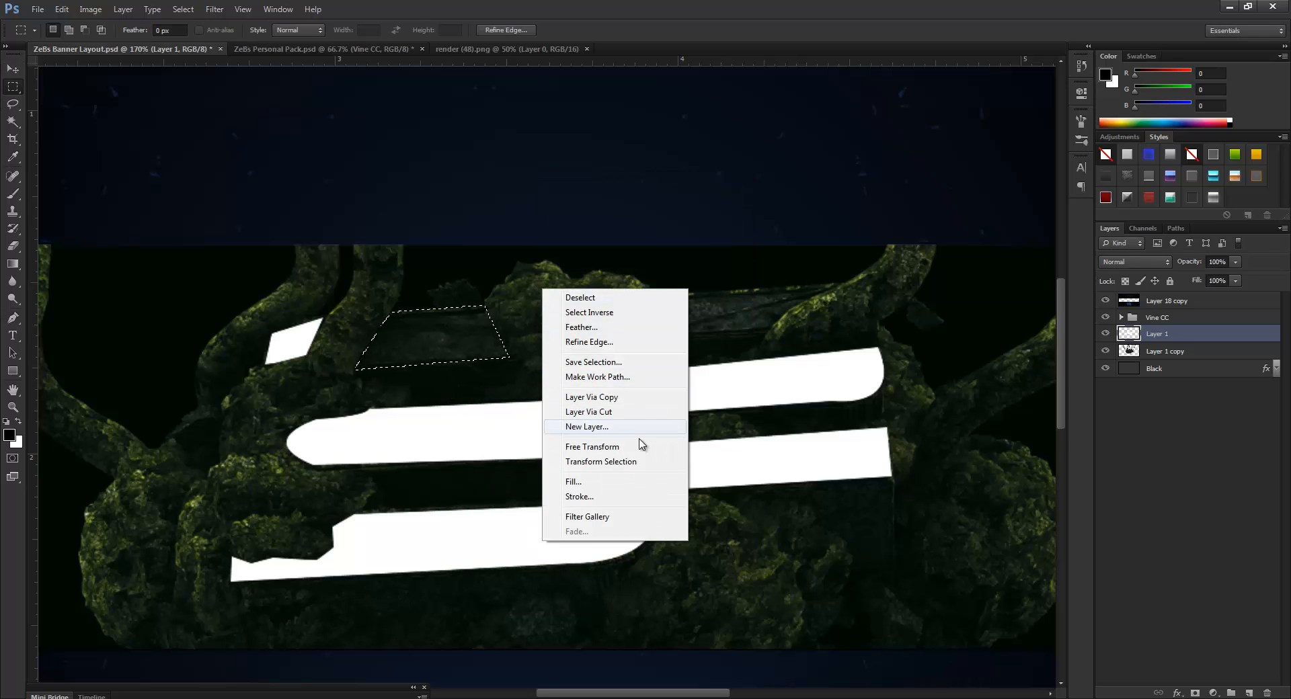
left_click(601, 482)
key("Return")
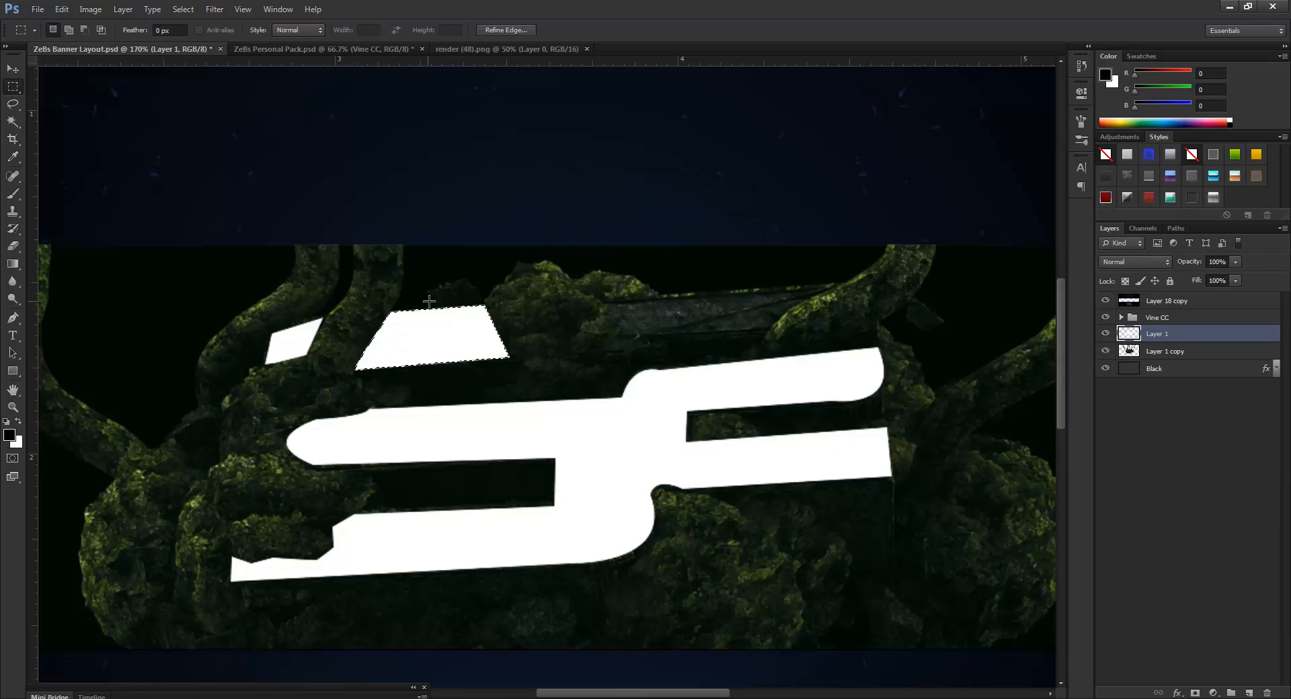
right_click(431, 303)
left_click(499, 310)
- Outline the top plank's right section between the moss and the right vine with a closed pen path and convert it into a selection
left_click(13, 317)
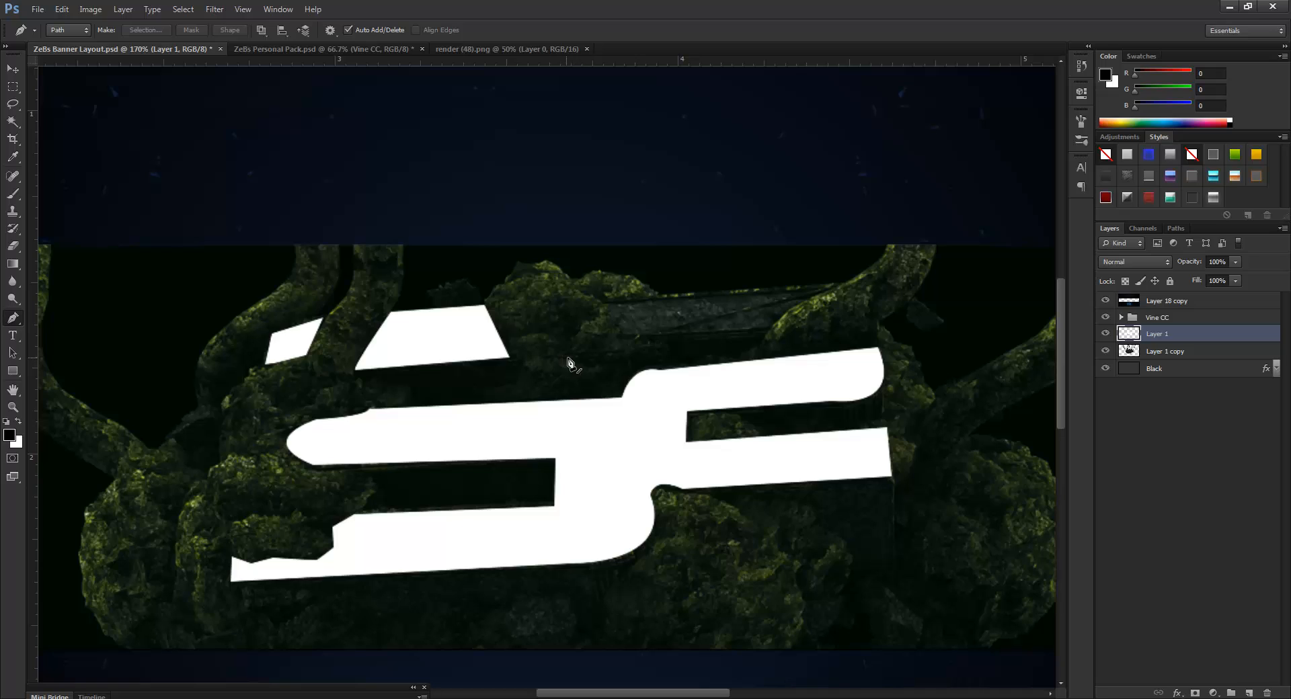
left_click(566, 357)
left_click(626, 354)
left_click_drag(649, 332, 661, 338)
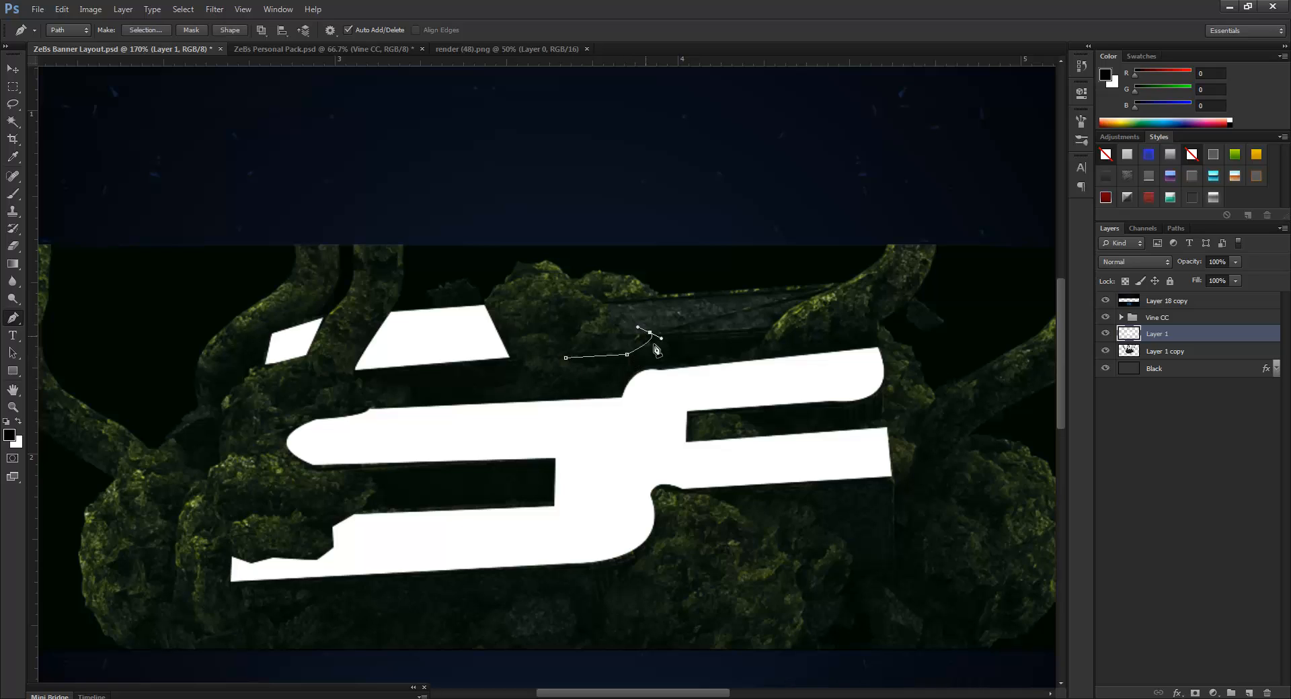
left_click(650, 333)
left_click(769, 329)
left_click_drag(844, 285, 896, 274)
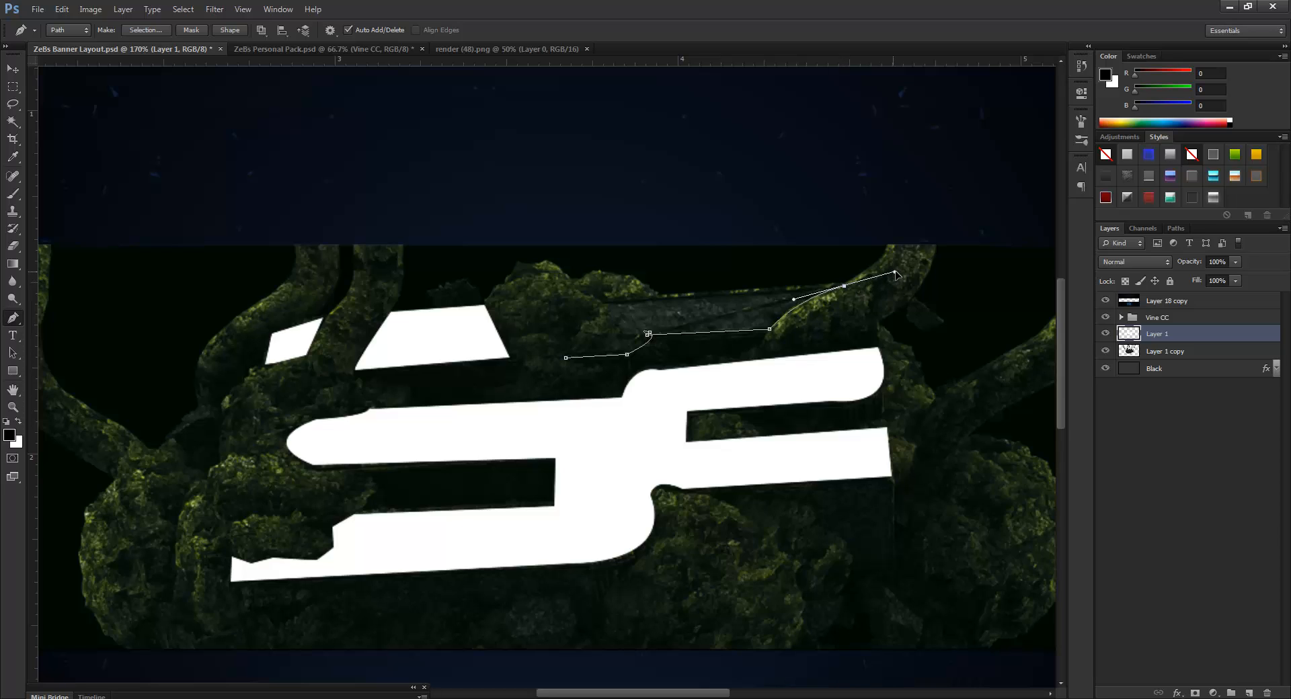
left_click(843, 287)
left_click(600, 301)
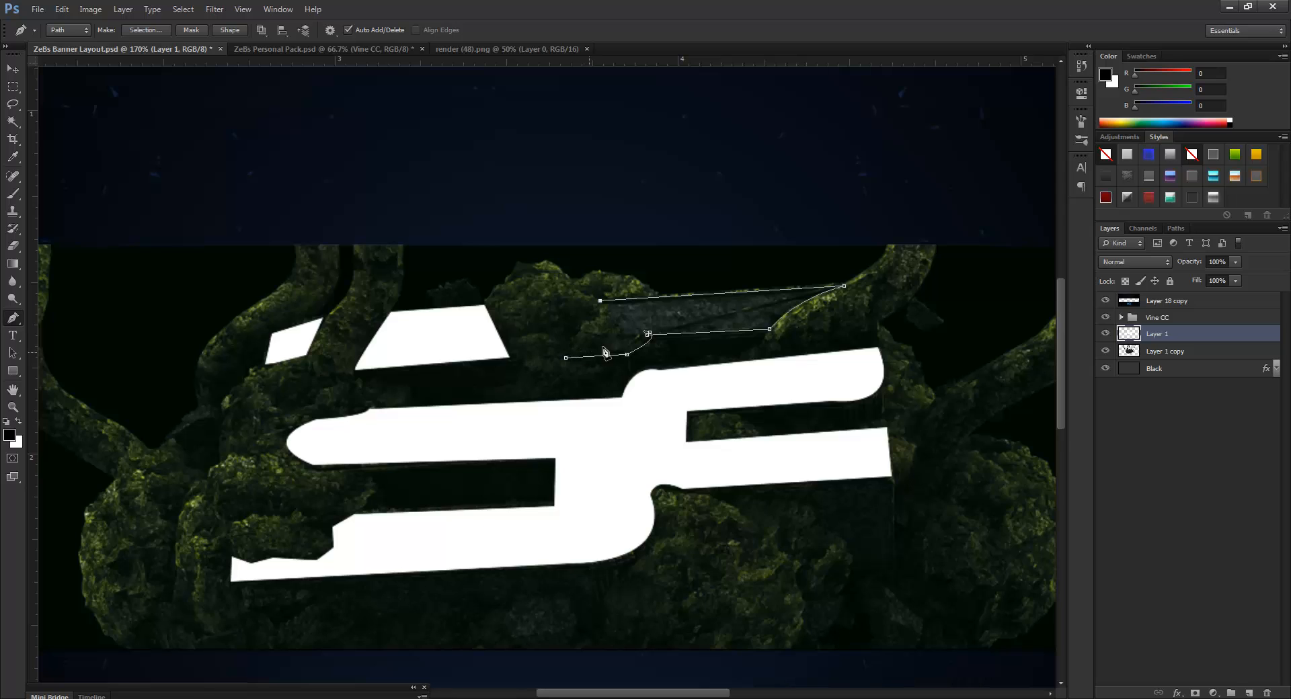
mouse_move(604, 345)
left_mouse_down()
mouse_move(581, 352)
mouse_move(598, 349)
left_mouse_up()
left_click(603, 346, "alt")
left_click(566, 358)
right_click(691, 308)
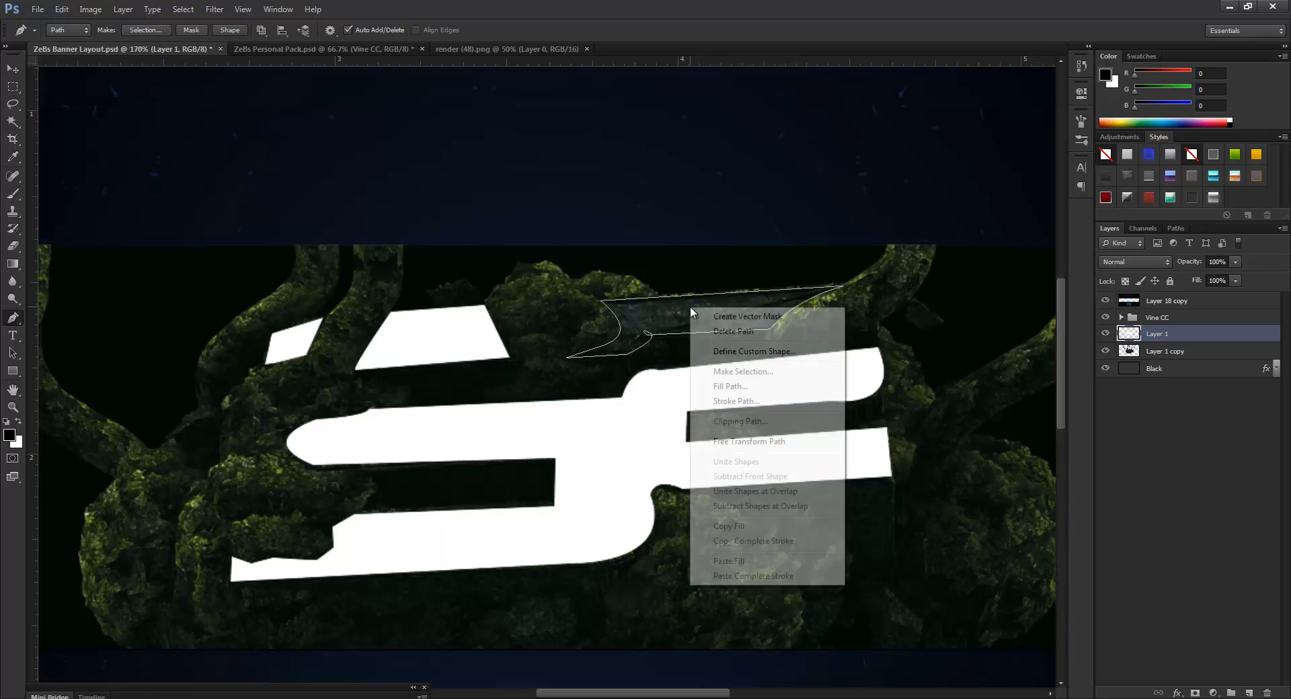
left_click(739, 371)
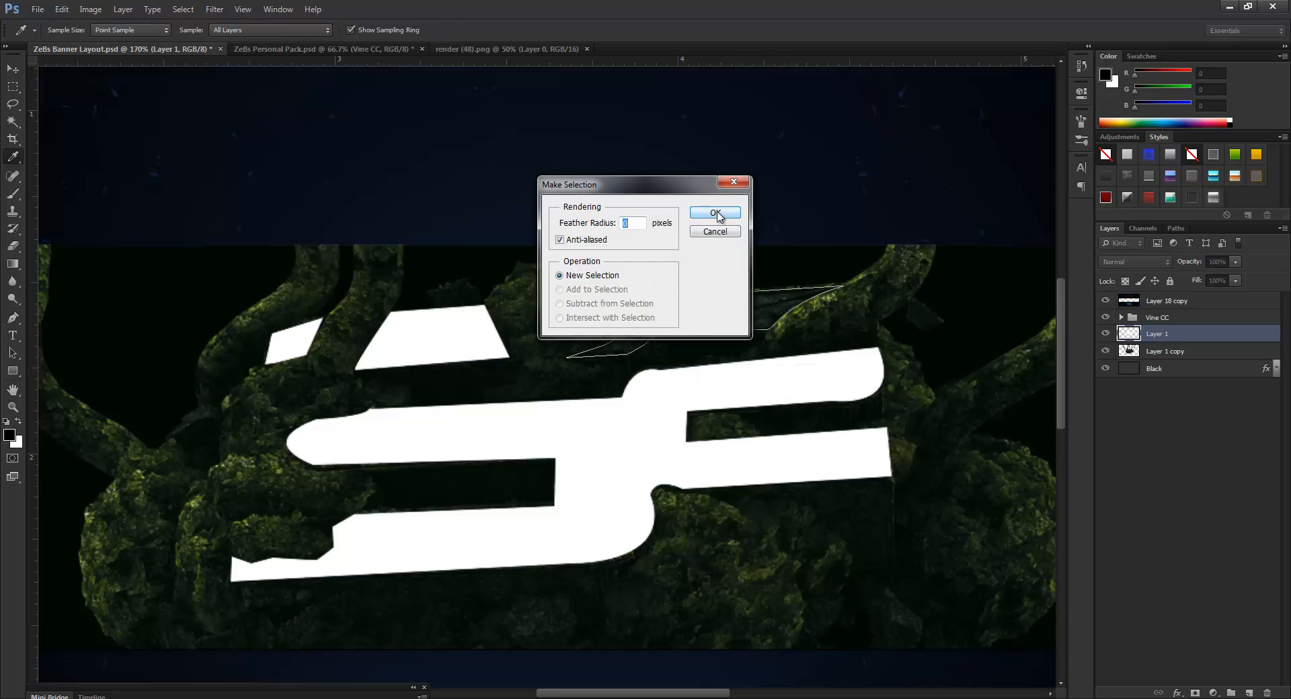
left_click(715, 213)
- Fill the selected right section of the top plank with white in Normal mode at 100% opacity, and deselect
left_click(13, 86)
right_click(751, 246)
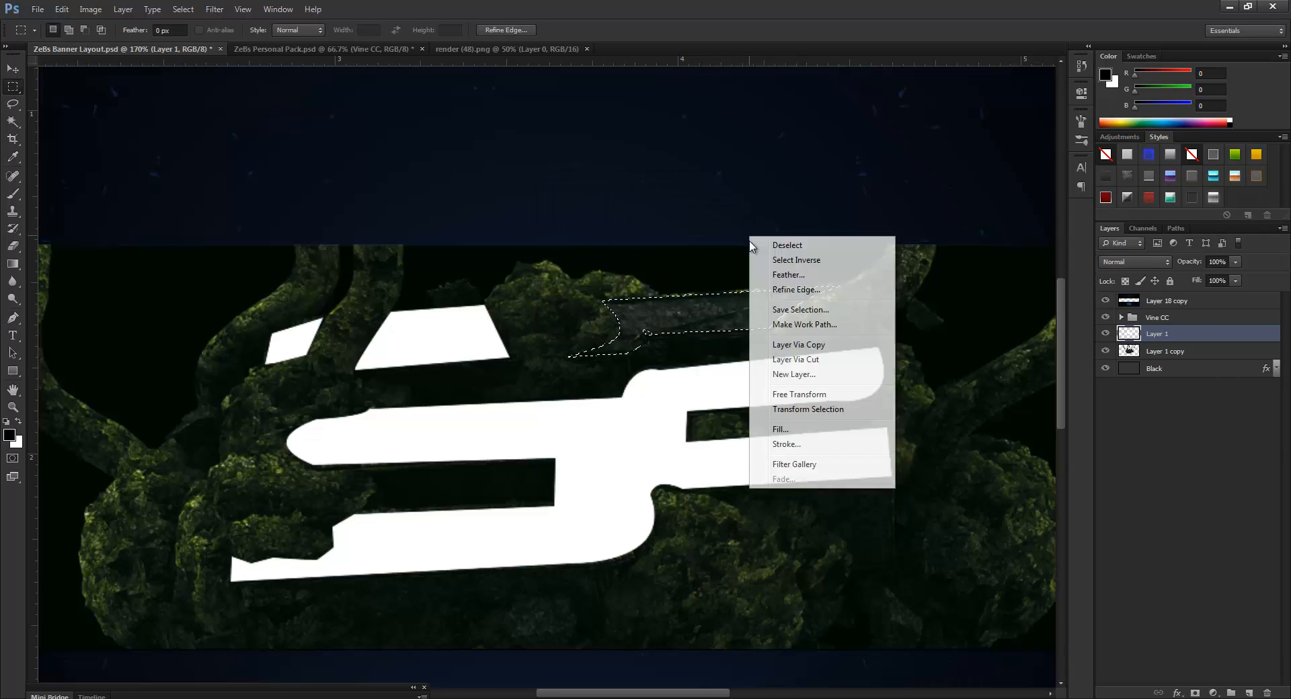
left_click(756, 429)
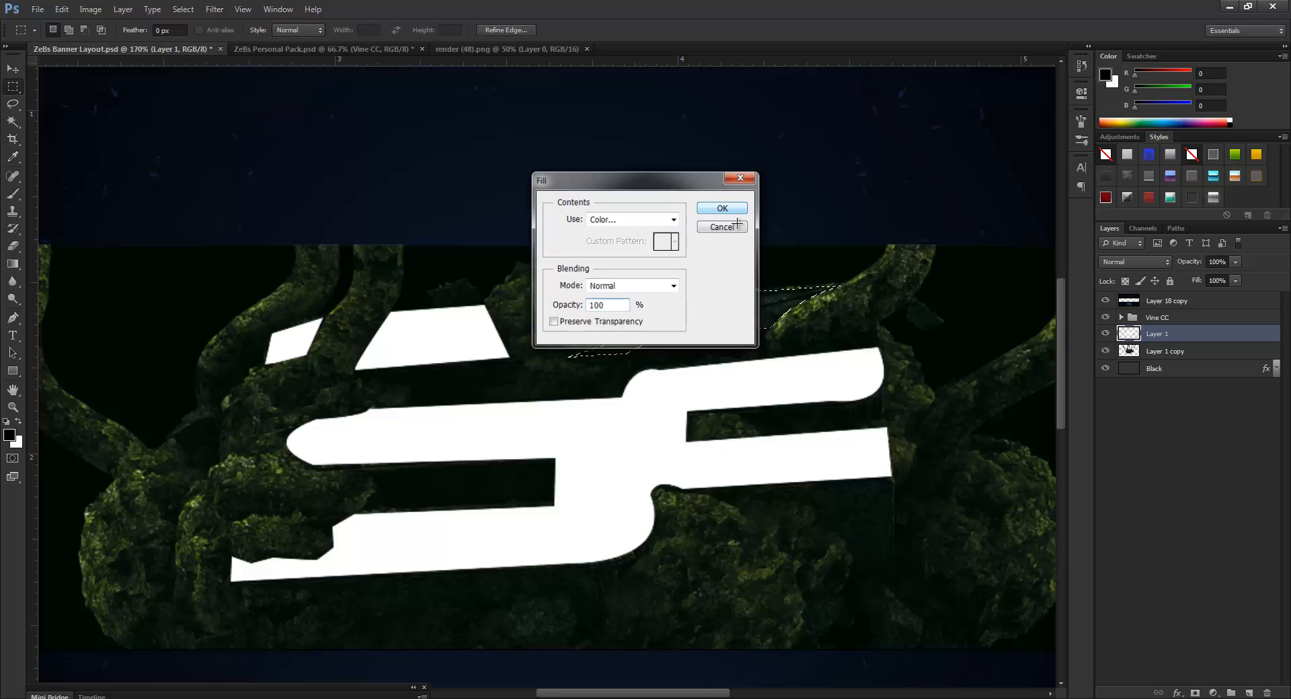
left_click(722, 207)
right_click(732, 268)
left_click(746, 275)
- Set the blend mode of Layer 1 with the white plank shapes to Overlay, and deselect the layer
scroll(794, 287, "down", 3)
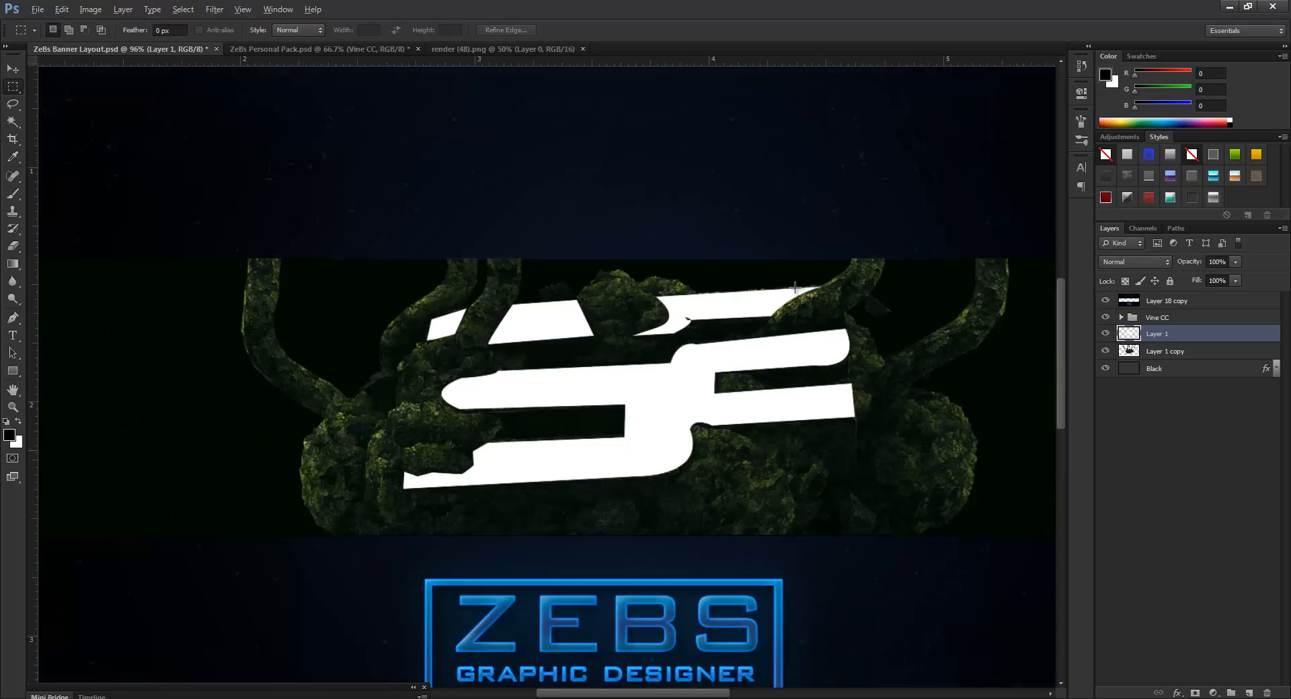
scroll(794, 288, "down", 5)
scroll(611, 338, "up", 2)
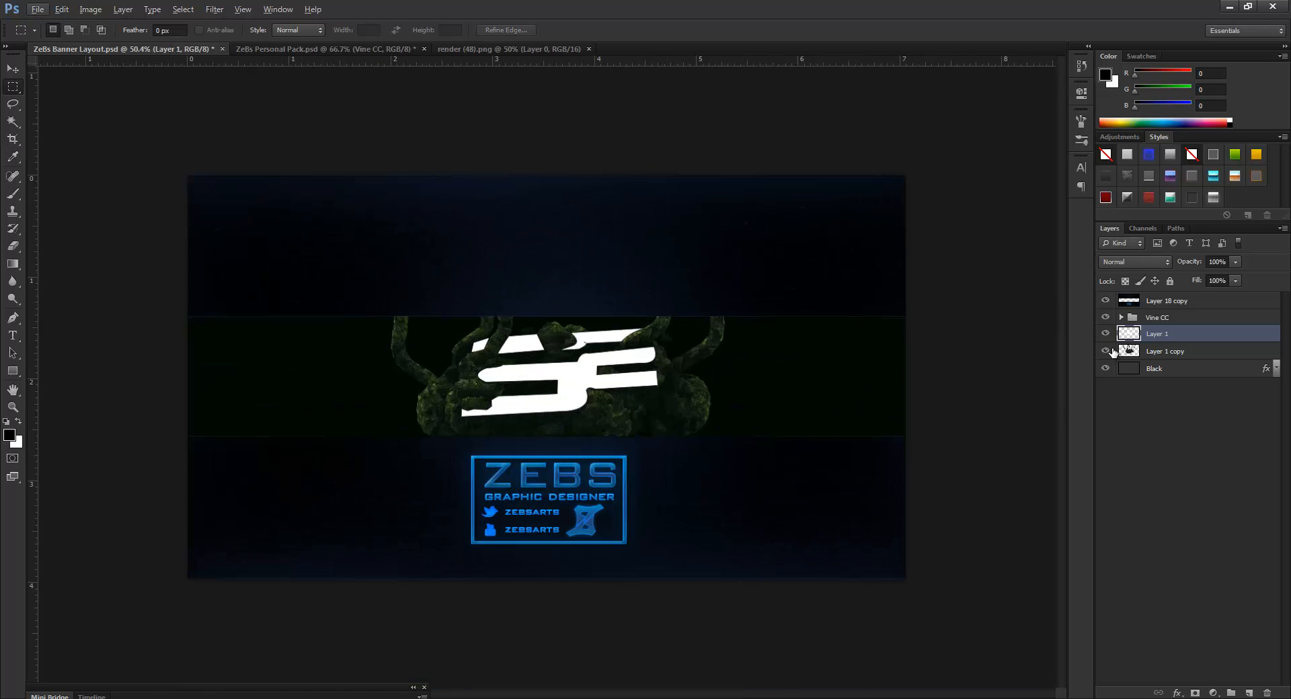
left_click(1137, 261)
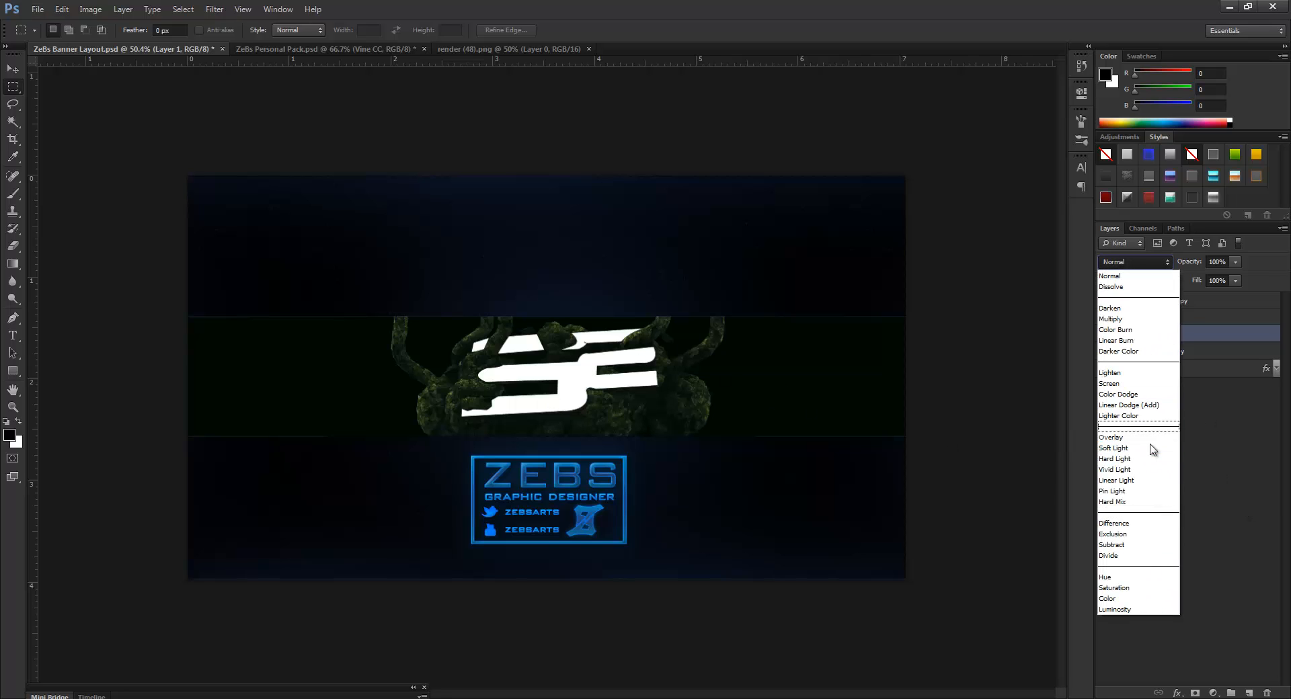
left_click(1116, 437)
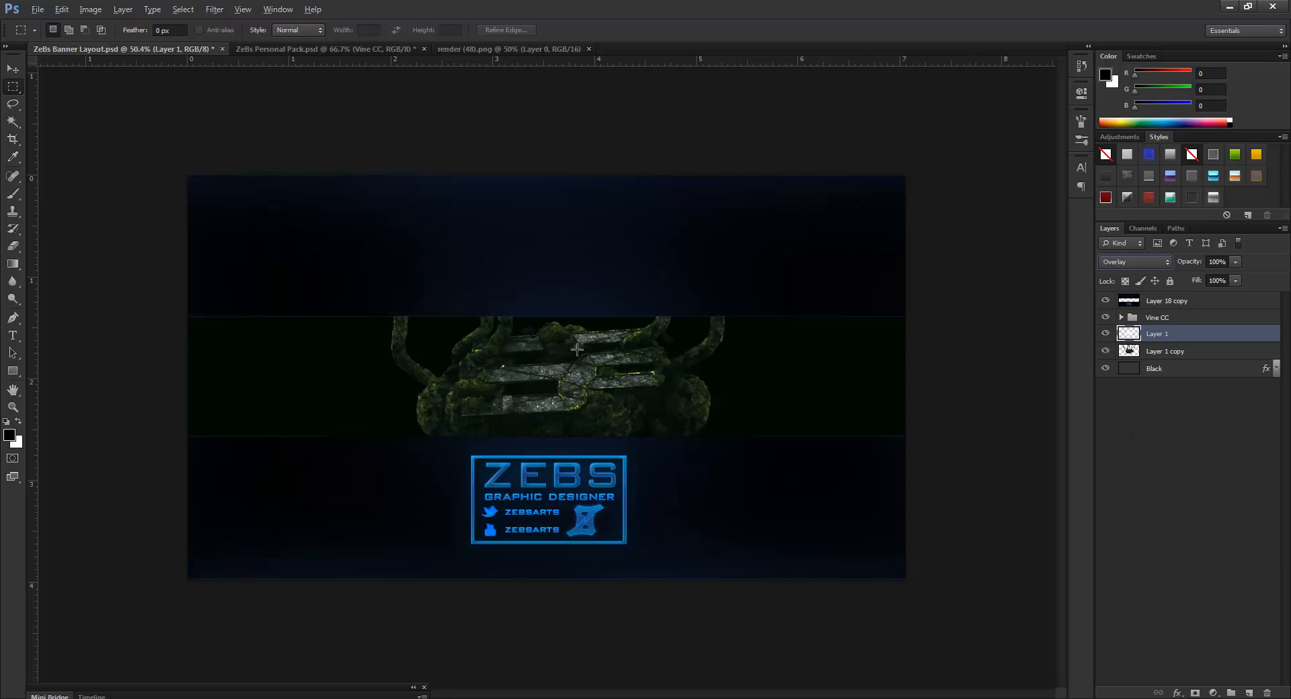
scroll(577, 349, "up", 5)
left_click(1120, 268)
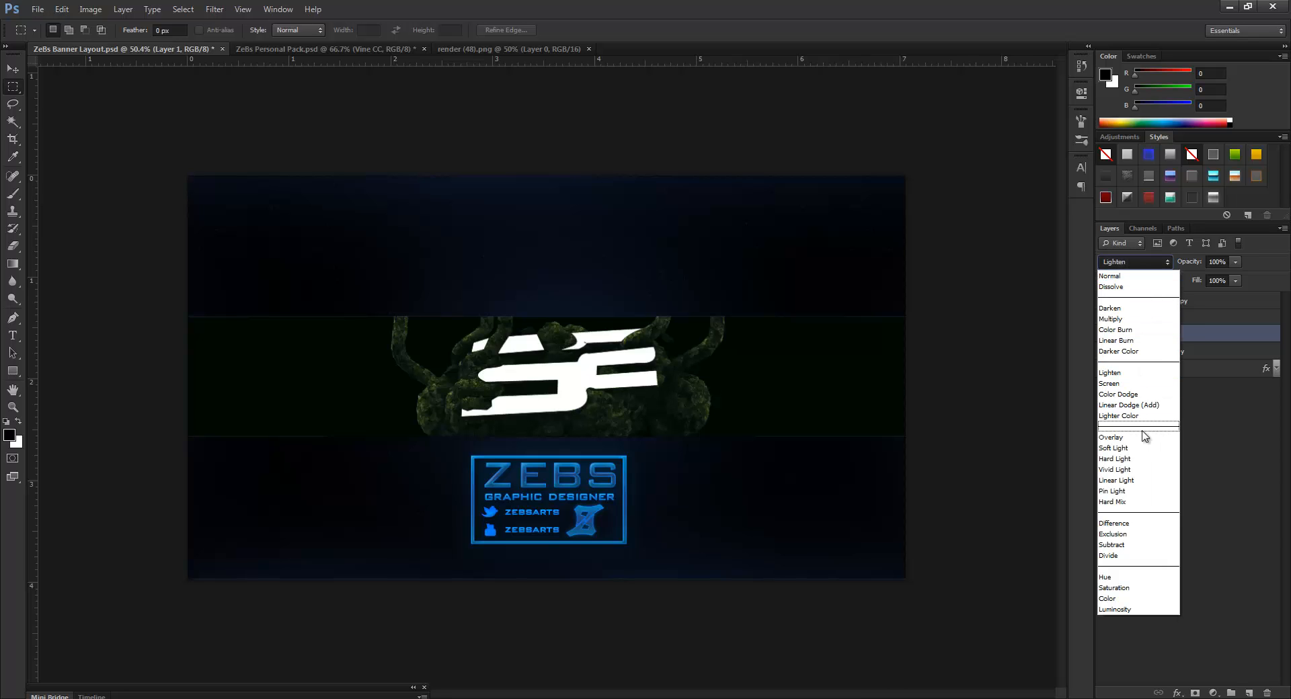
left_click(1143, 439)
left_click(1183, 441)
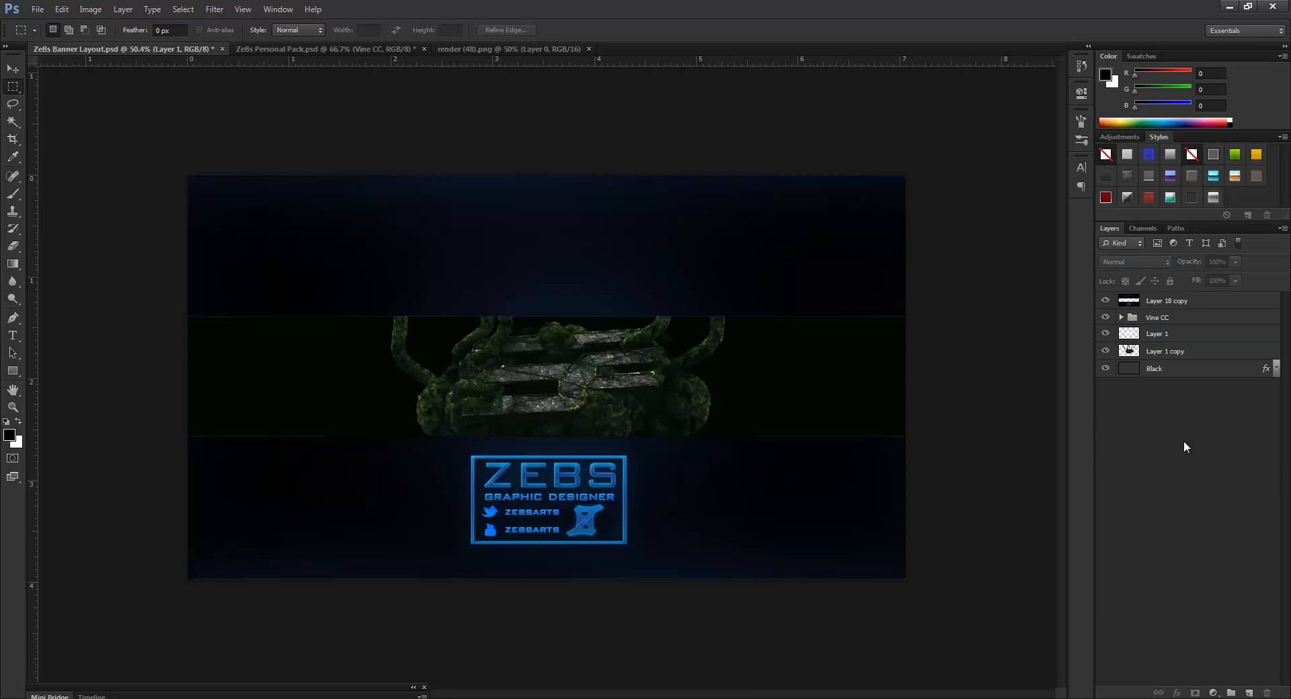
- Switch to the Move tool and lower the opacity of the Overlay plank layer, Layer 1, to 70%
left_click(13, 70)
left_click(392, 267)
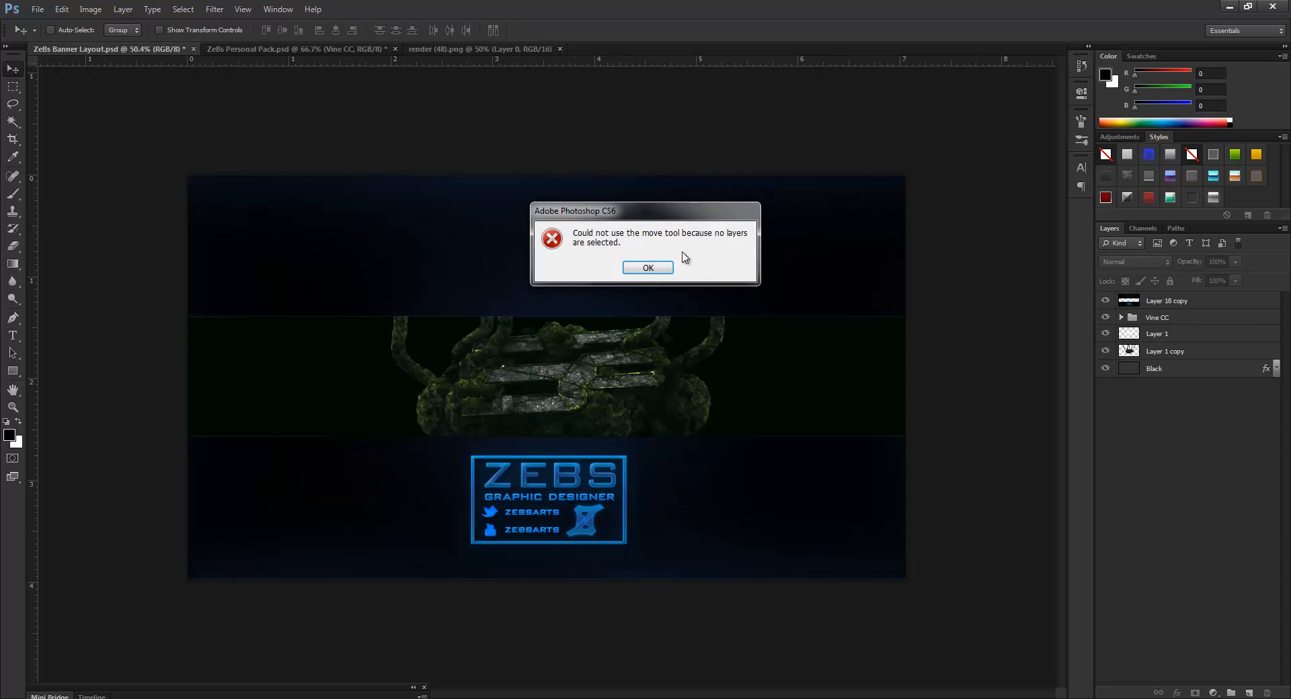
left_click(647, 267)
scroll(595, 311, "up", 2)
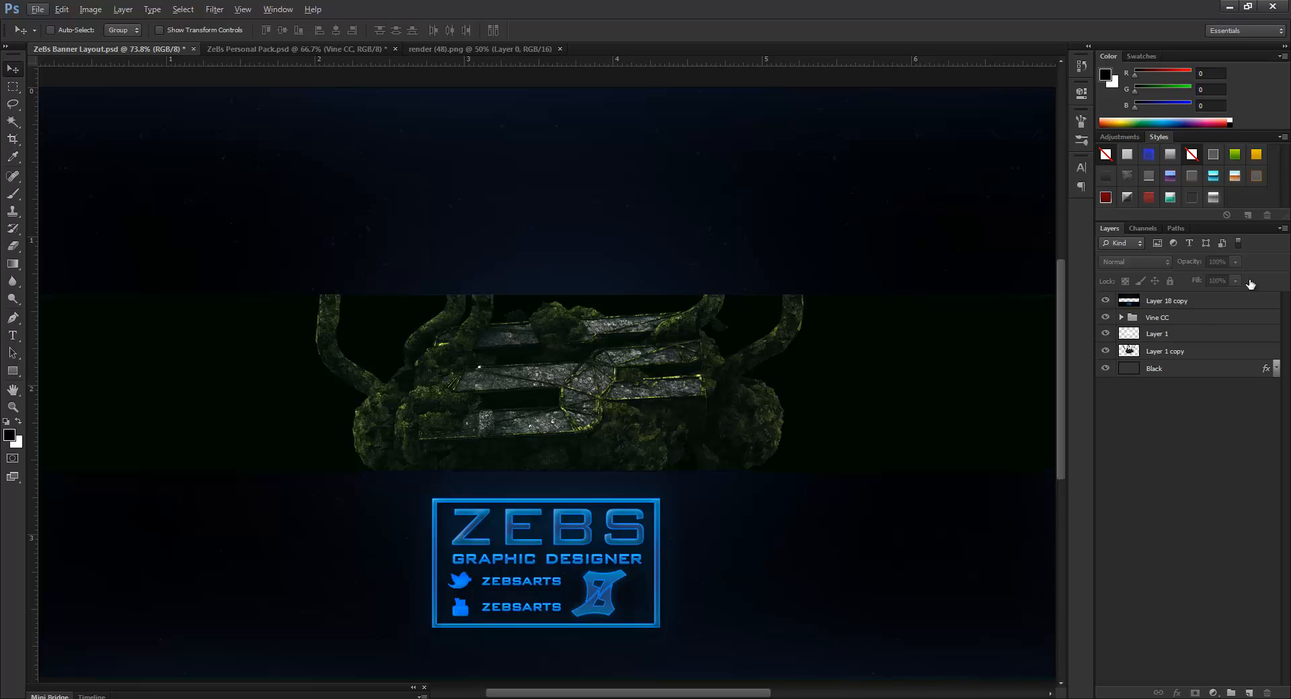
left_click(1189, 337)
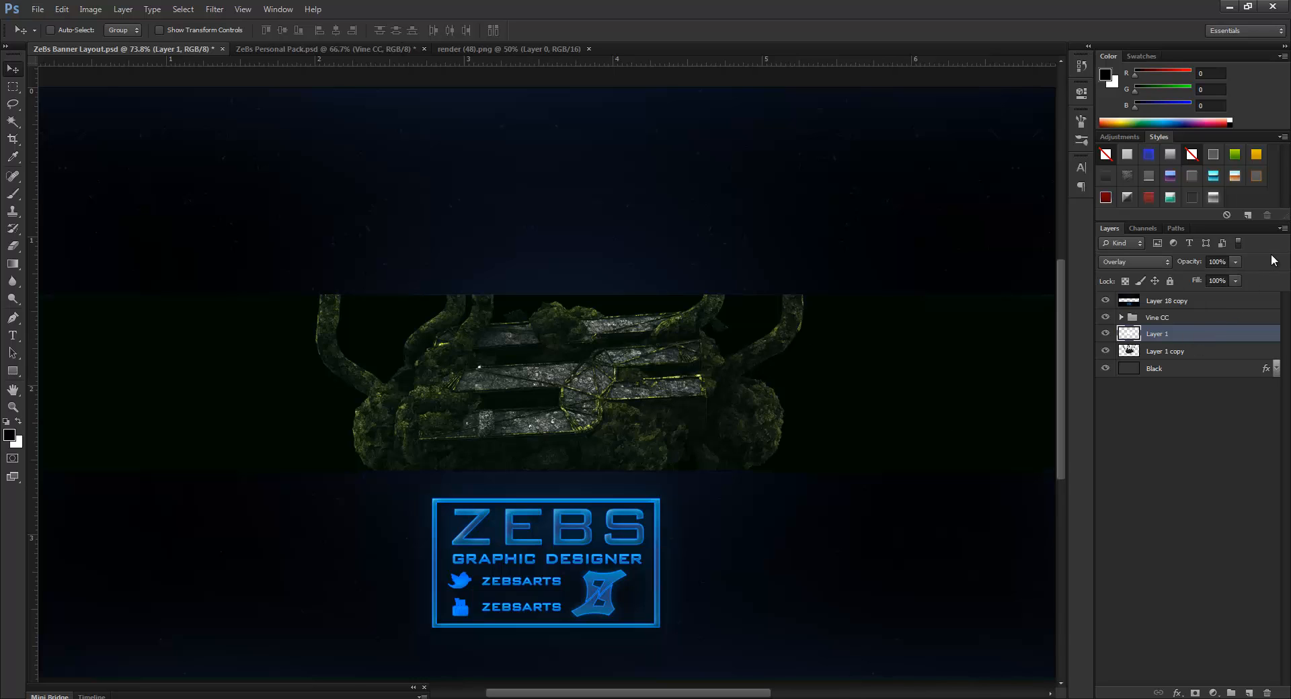
left_click(1227, 261)
type("70")
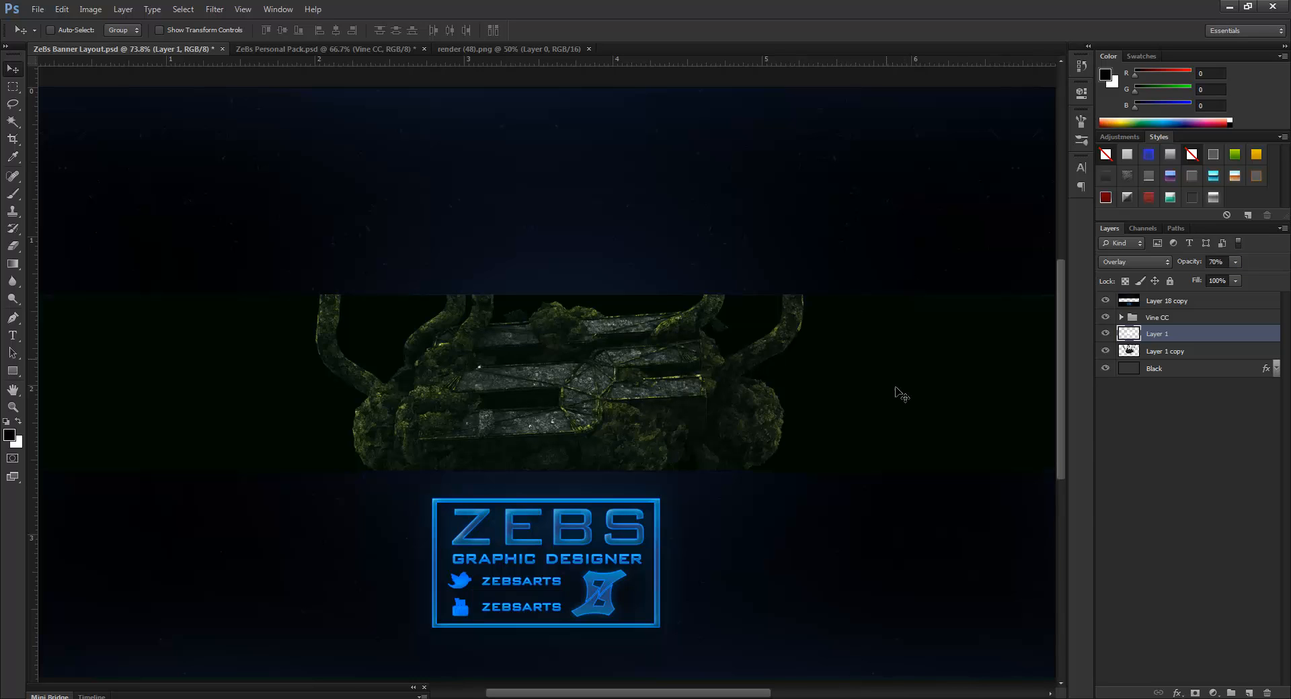
left_click(1246, 440)
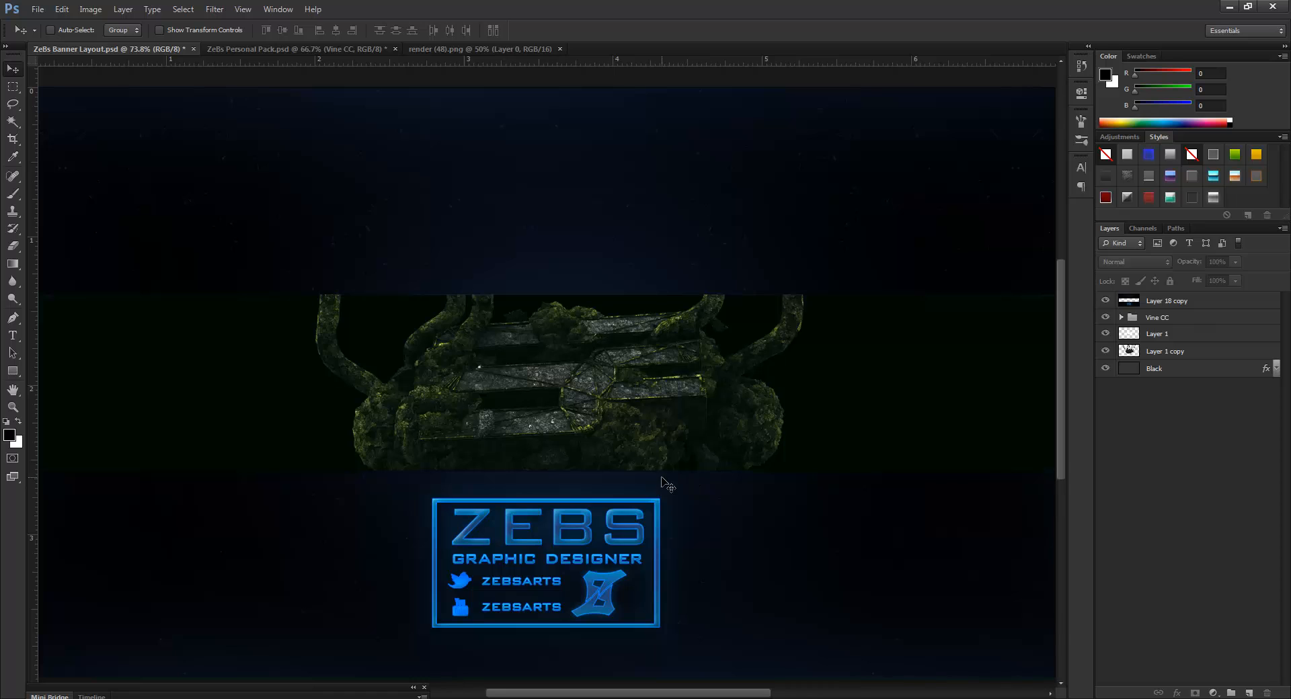
scroll(681, 477, "down", 2)
scroll(628, 410, "up", 1)
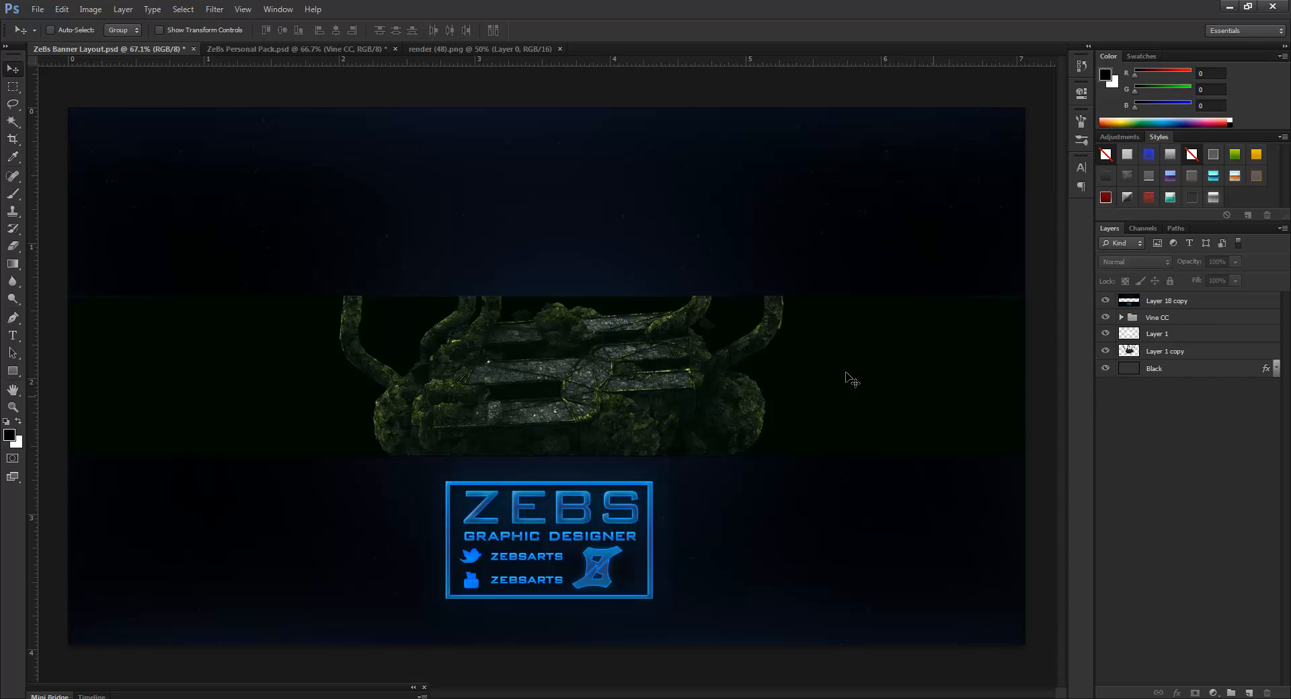
- Open the resource file ThanksFor800!!!.psd from the Addons folder inside the Desktop's graphics folder
left_click(325, 50)
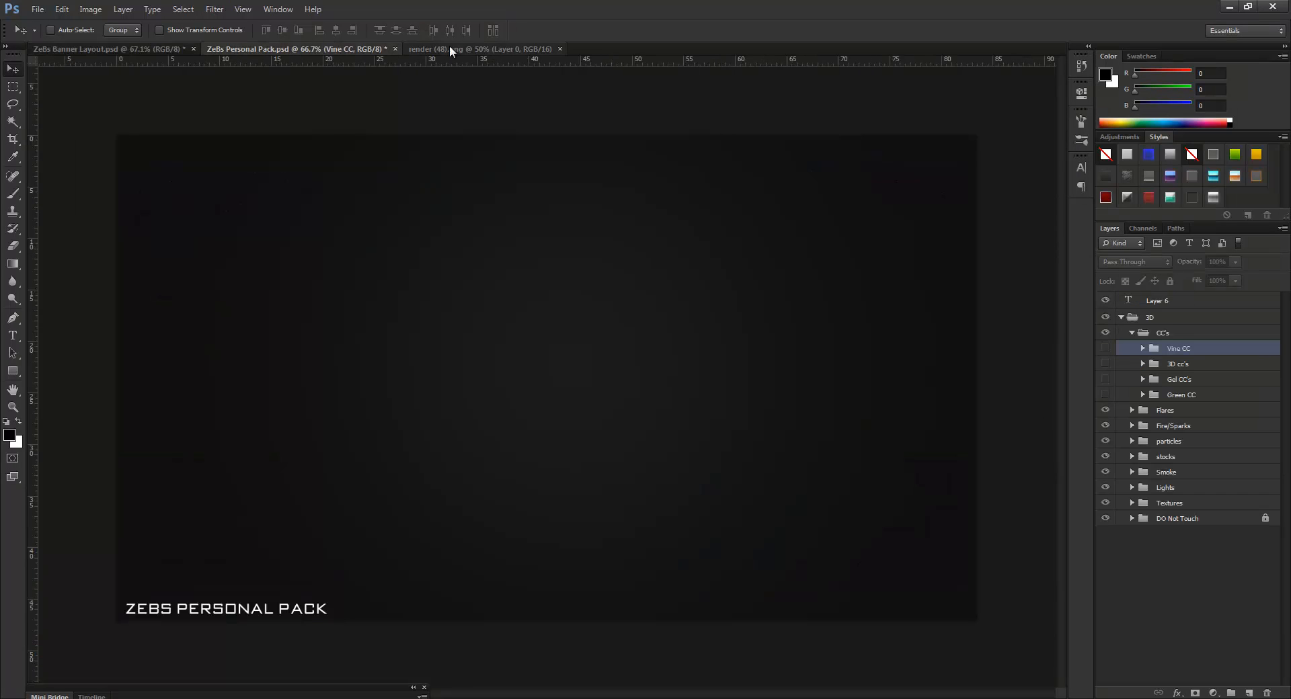
left_click(38, 9)
left_click(50, 33)
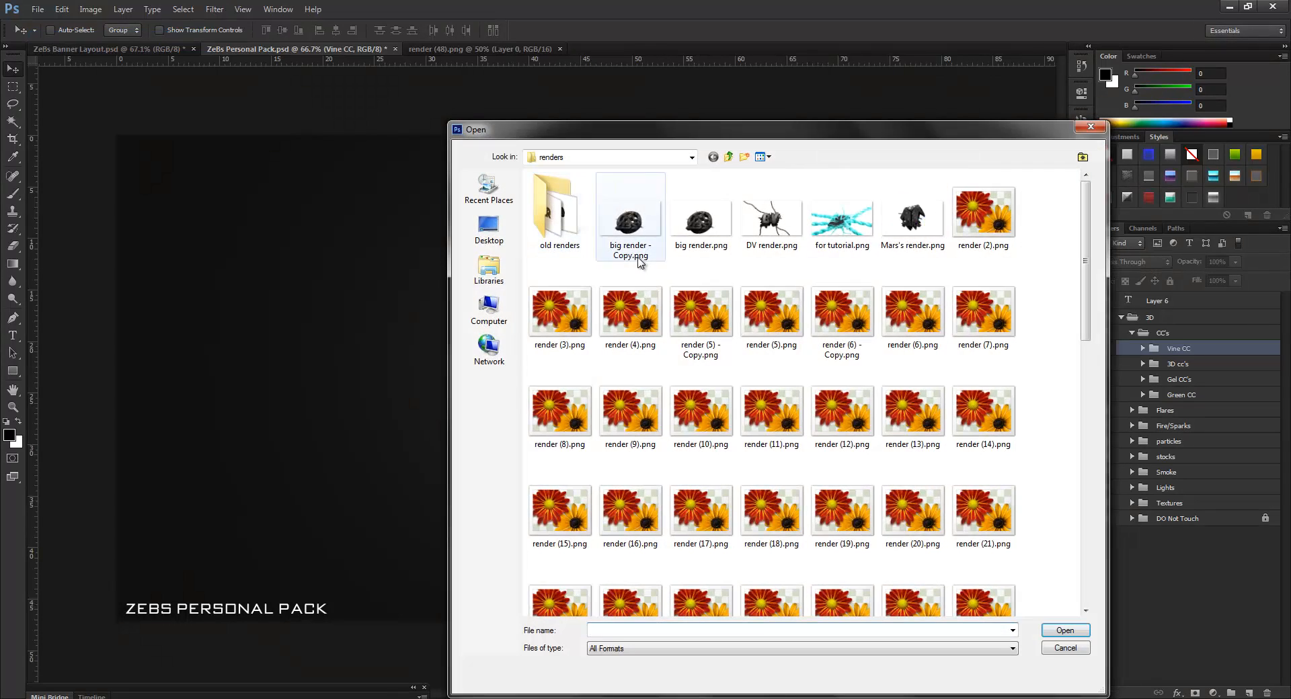
left_click(489, 230)
left_click(782, 295)
scroll(776, 299, "down", 3)
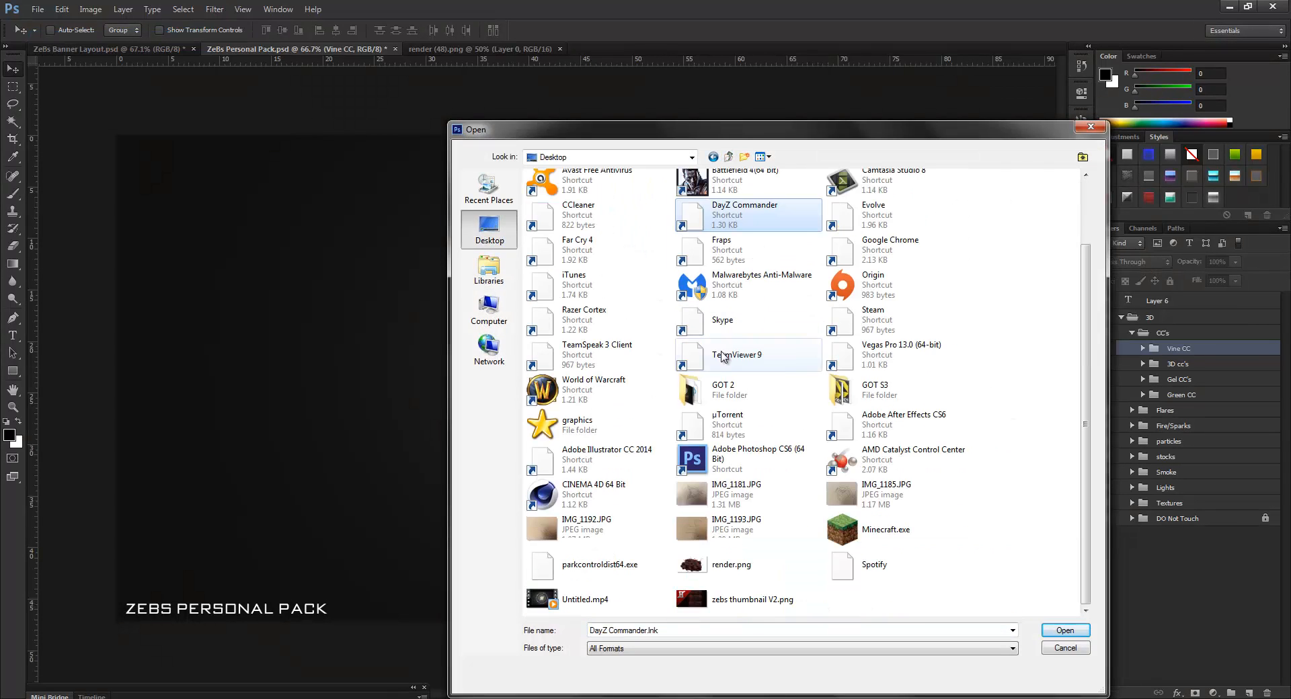
double_click(582, 430)
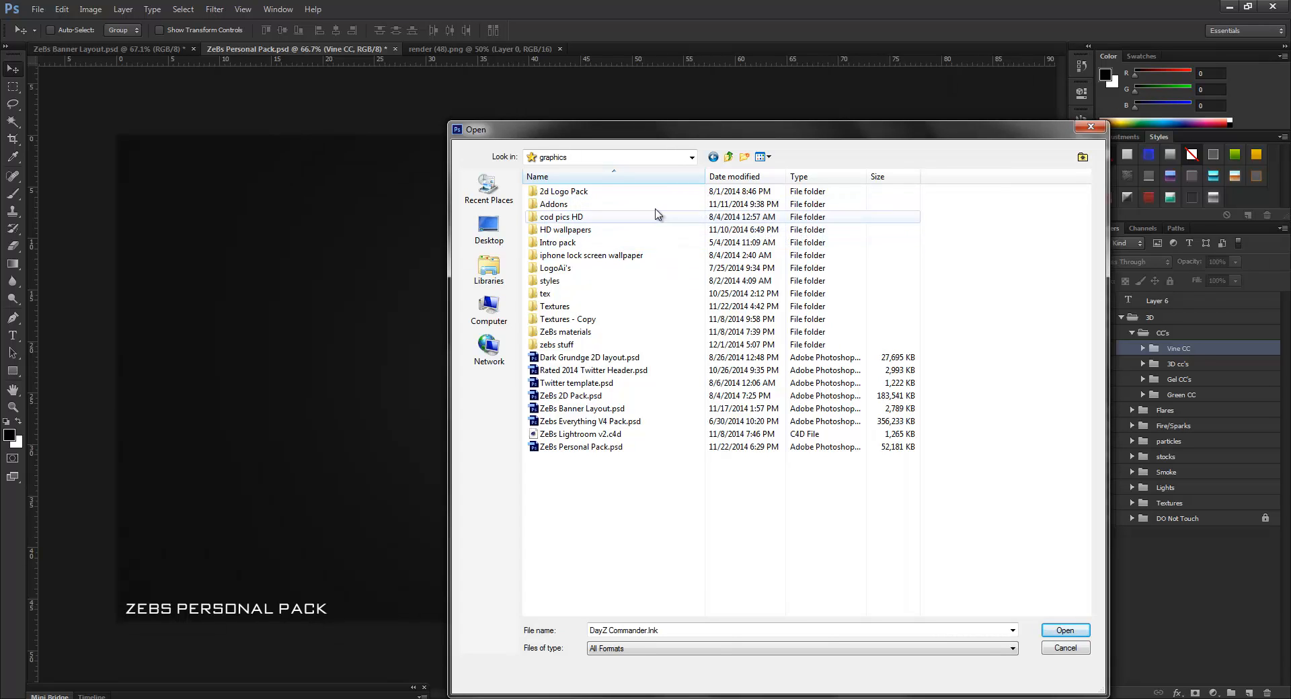
double_click(588, 206)
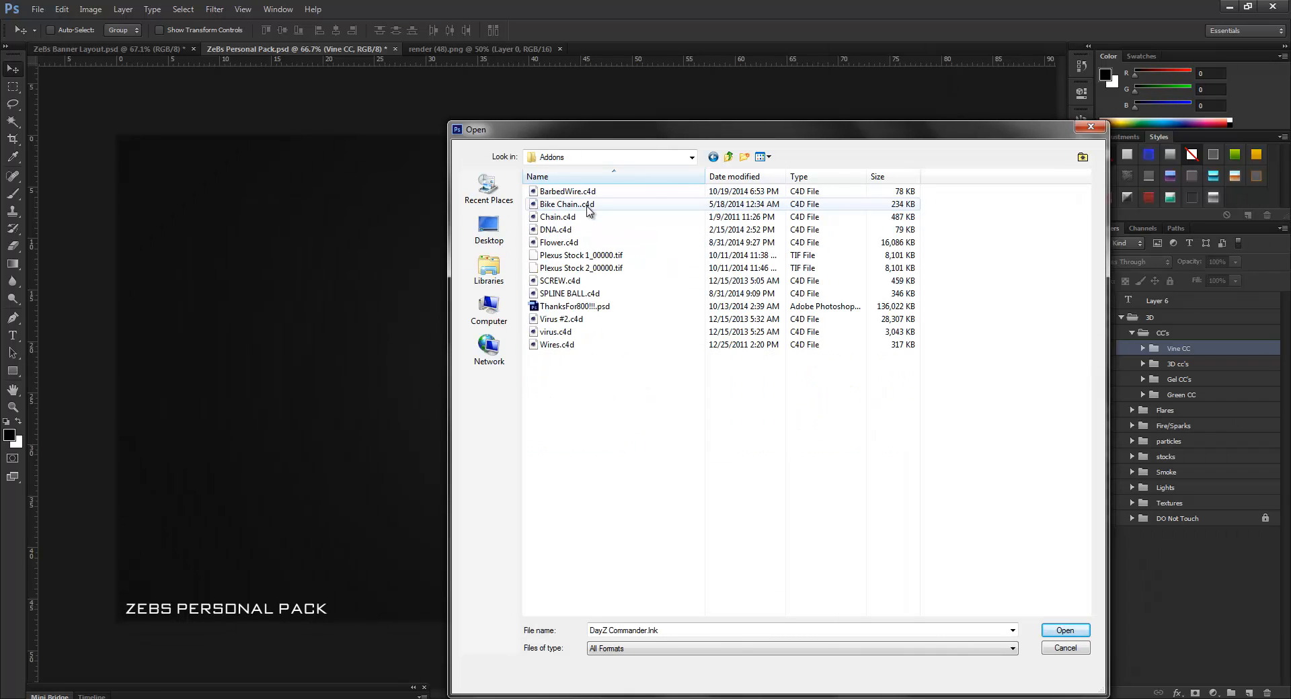
double_click(562, 306)
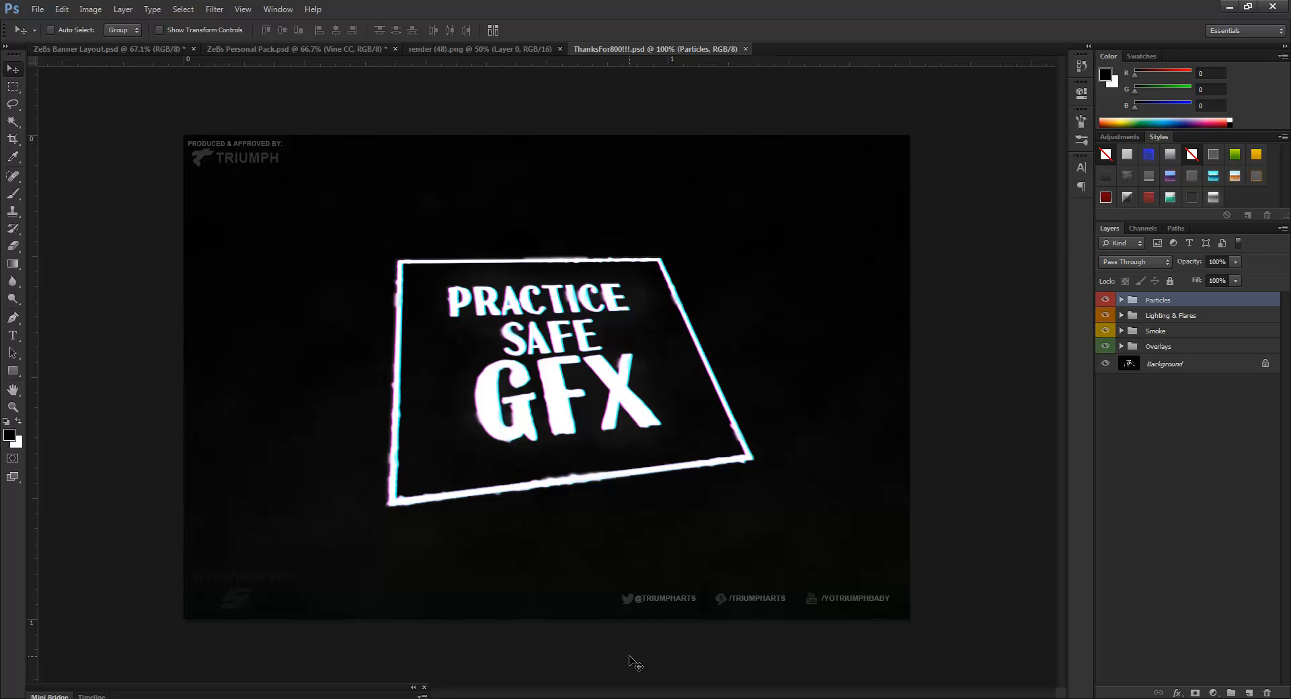
- Expand the Particles group and show the layer of small scattered dust particles
left_click(1209, 489)
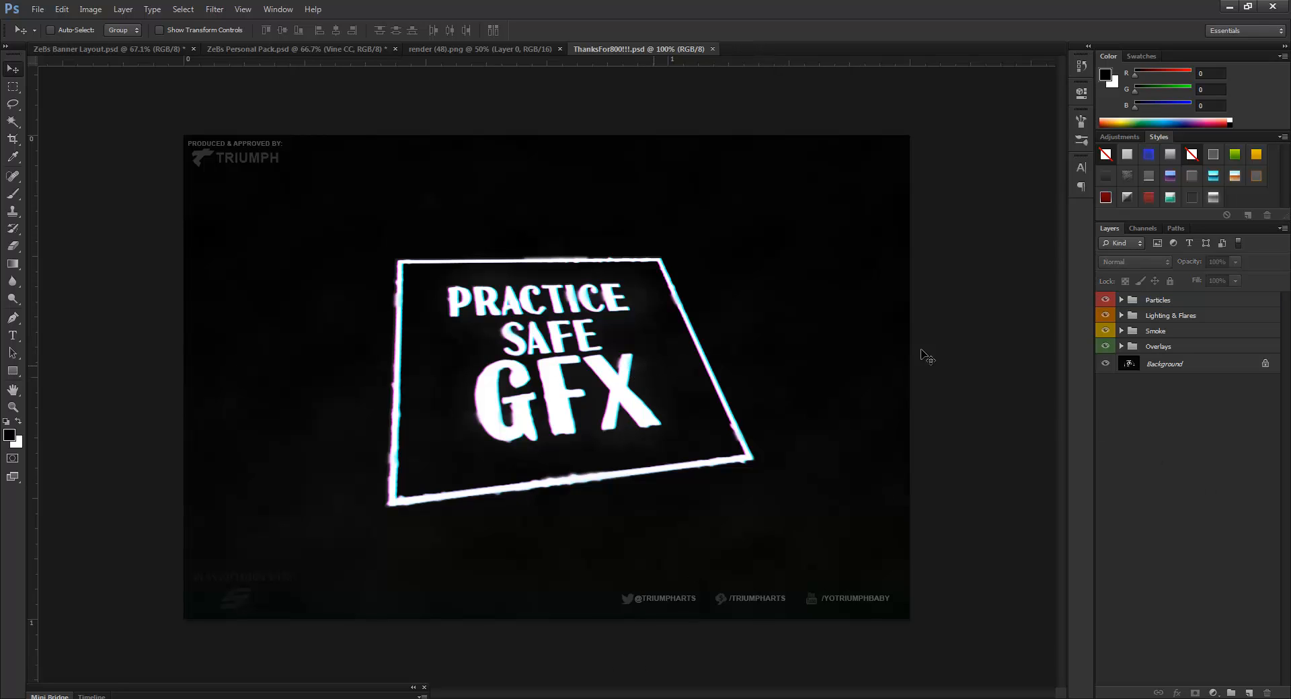
left_click(1121, 299)
scroll(1125, 335, "down", 3)
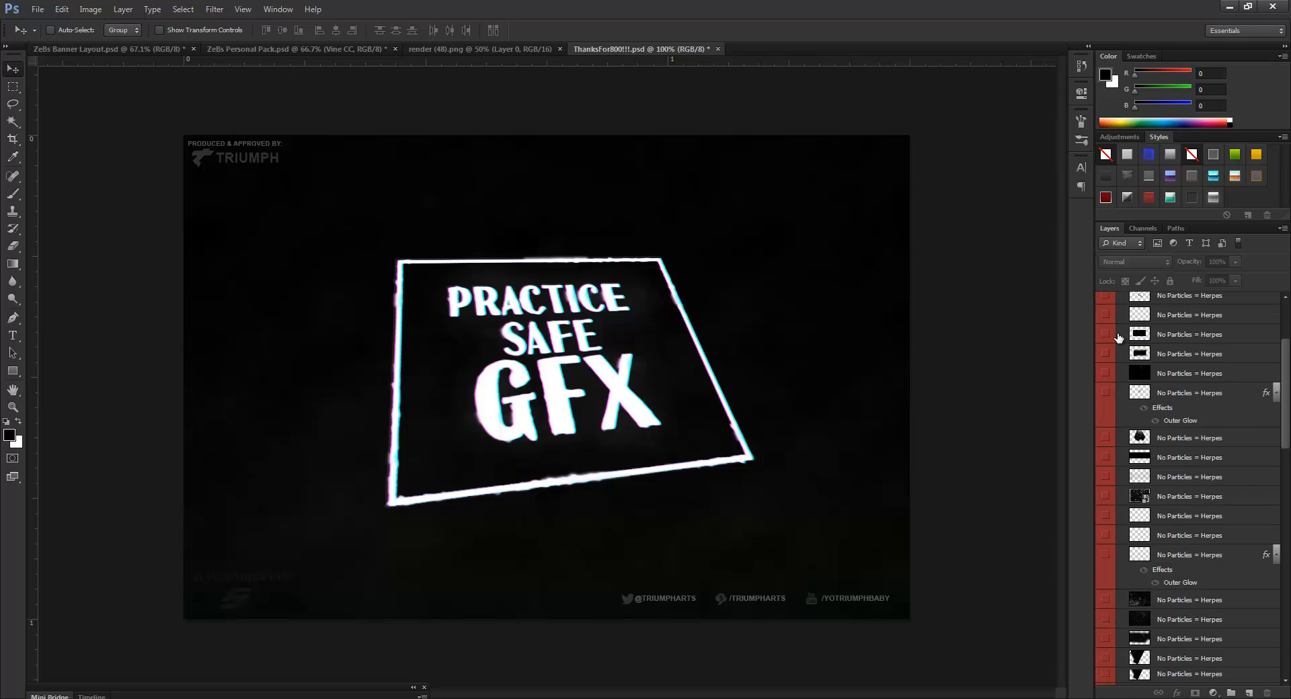
left_click(1105, 477)
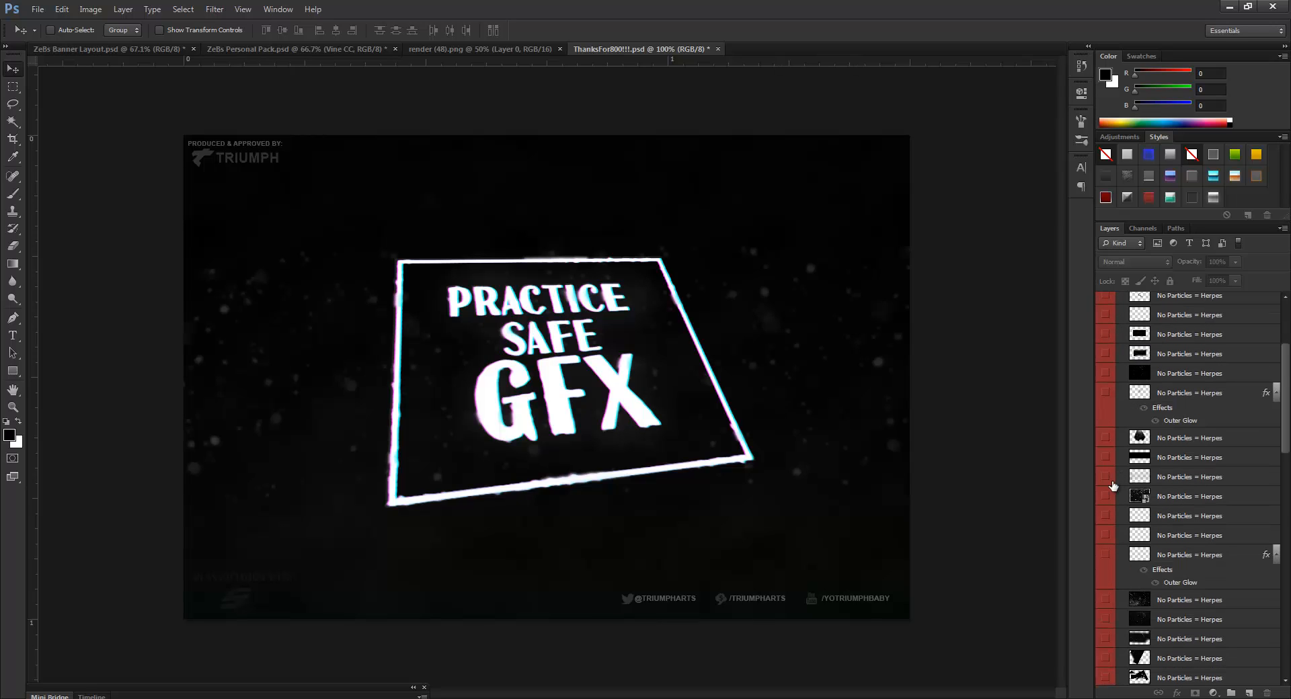
- Duplicate the visible dust particle layer into the ZeBs Banner Layout.psd document
left_click(1258, 478)
right_click(1258, 479)
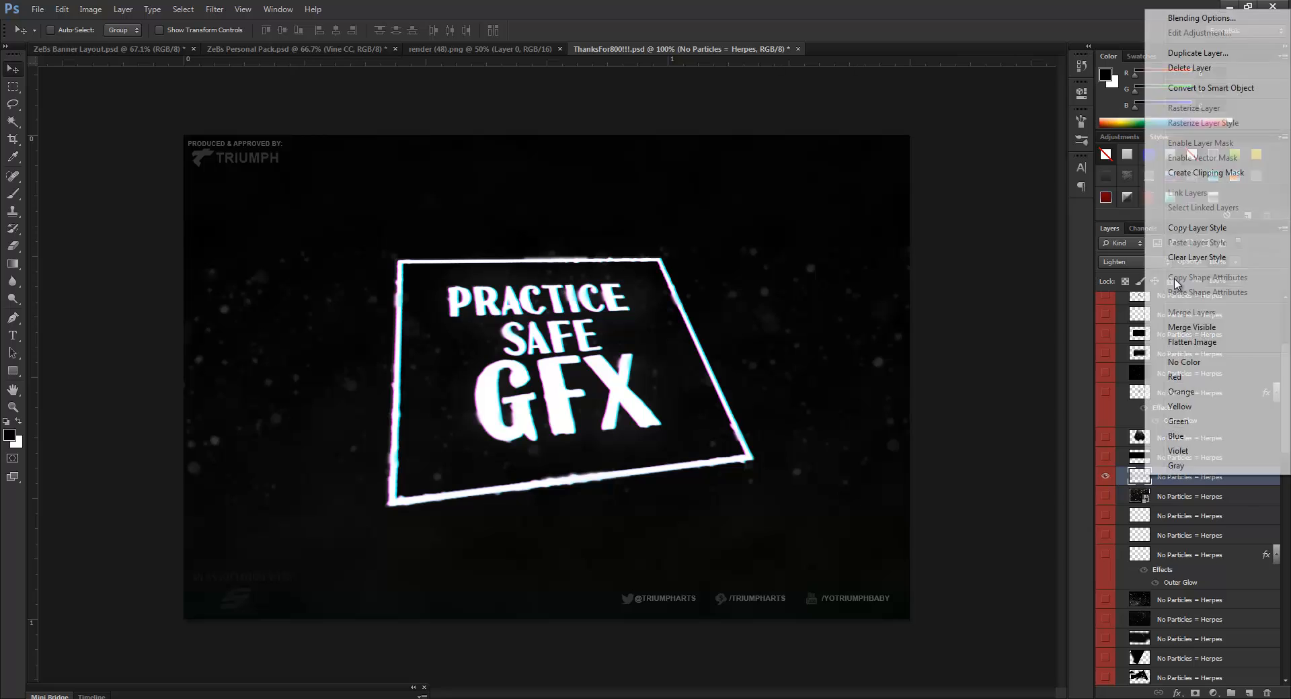
left_click(1197, 53)
left_click(608, 271)
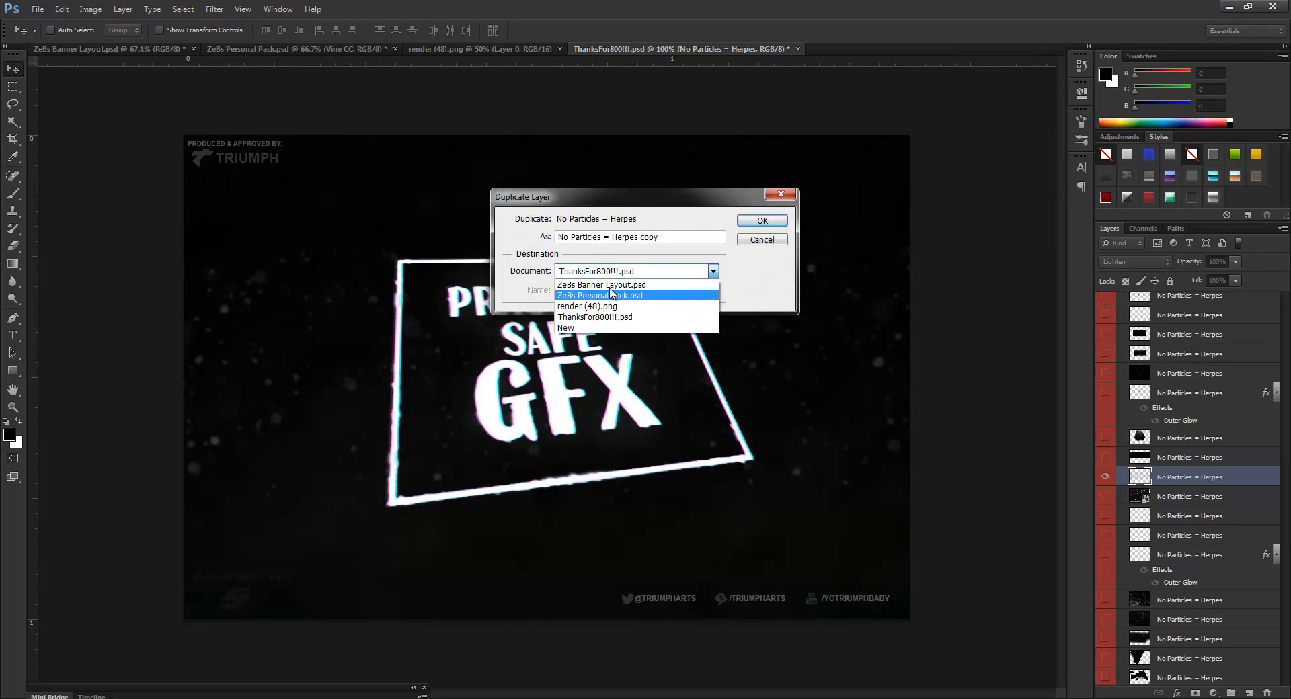
left_click(601, 284)
left_click(762, 220)
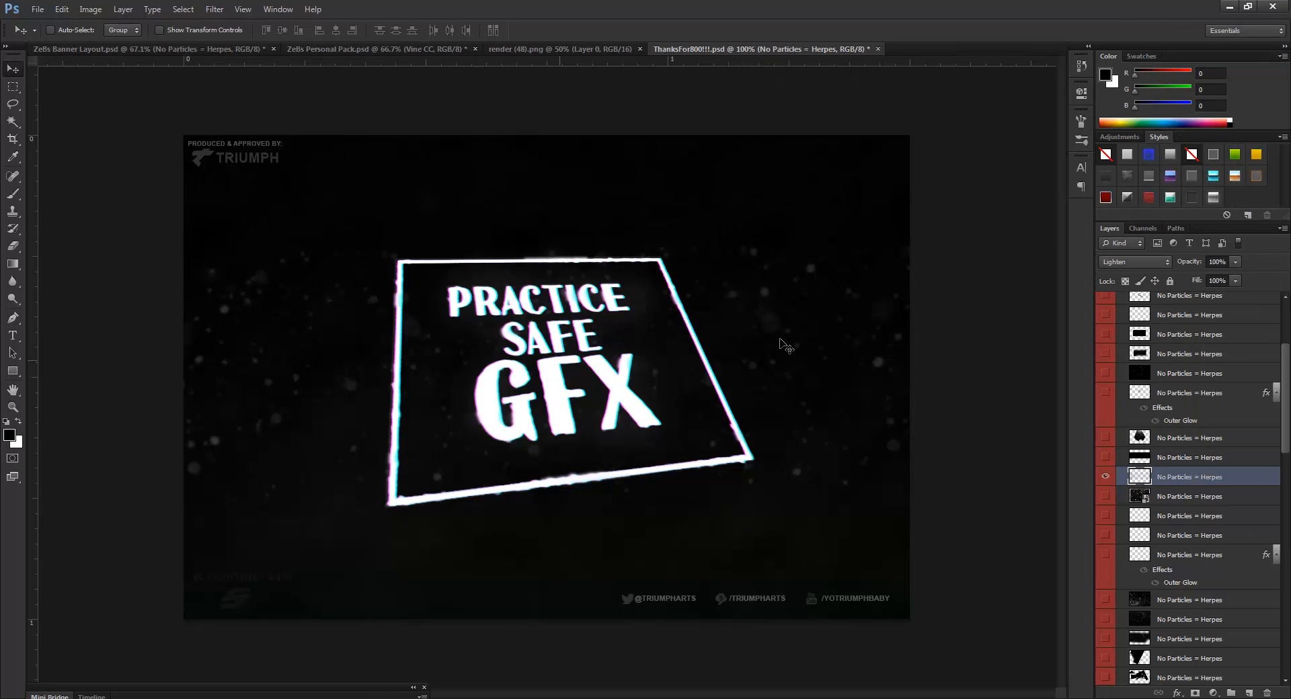
- Show the scattered streak particle layer in the Particles group, duplicate it into ZeBs Banner Layout.psd, and hide the original again
left_click(1106, 393)
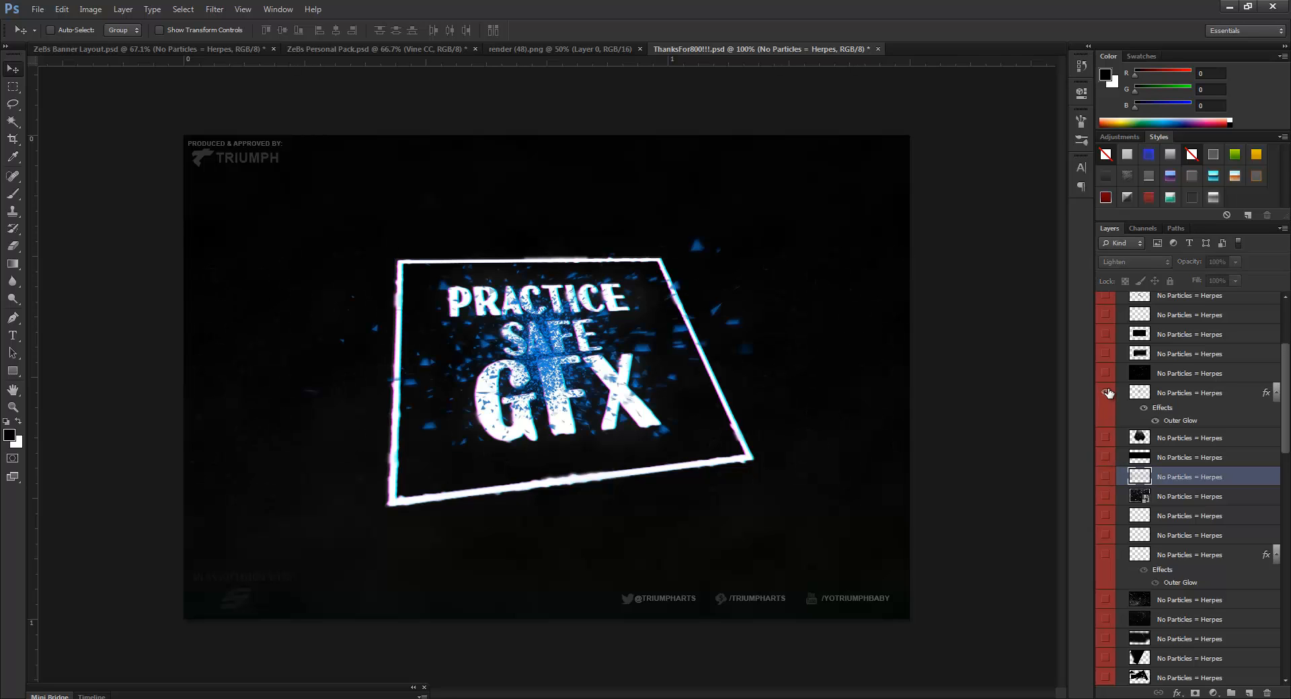
left_click(1106, 393)
left_click(1105, 373)
left_click(1255, 374)
right_click(1255, 374)
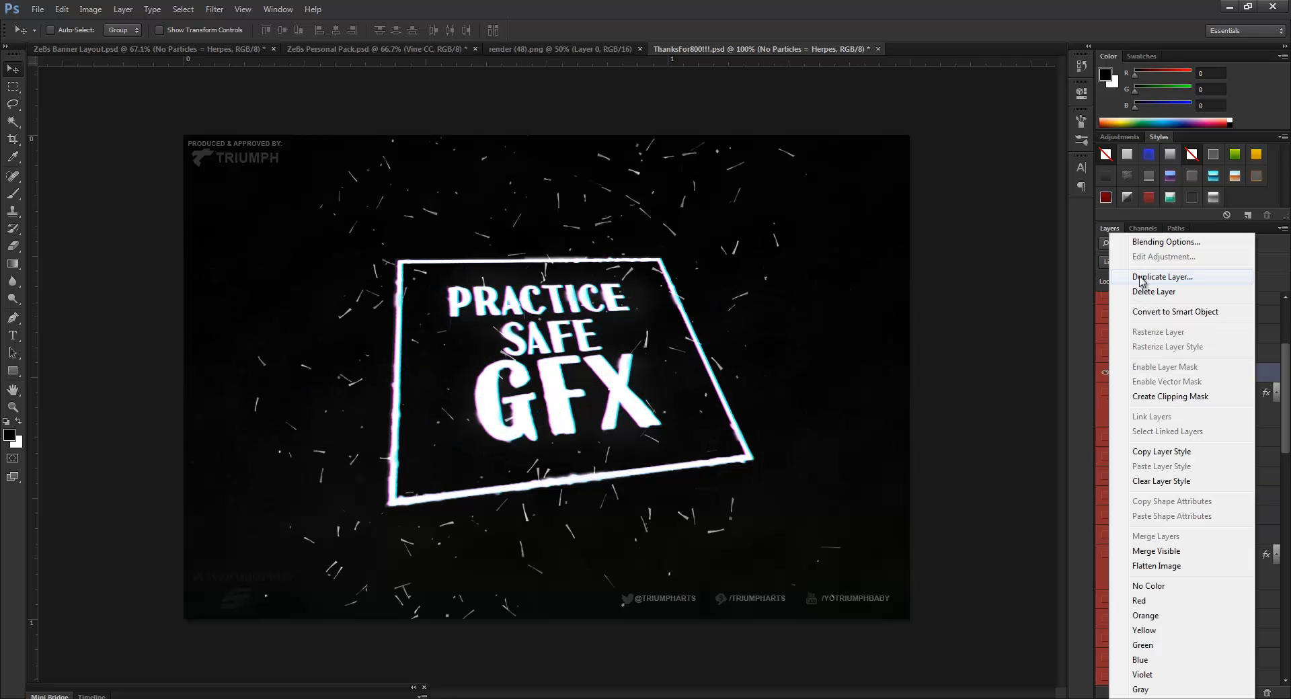
left_click(1156, 277)
left_click(618, 272)
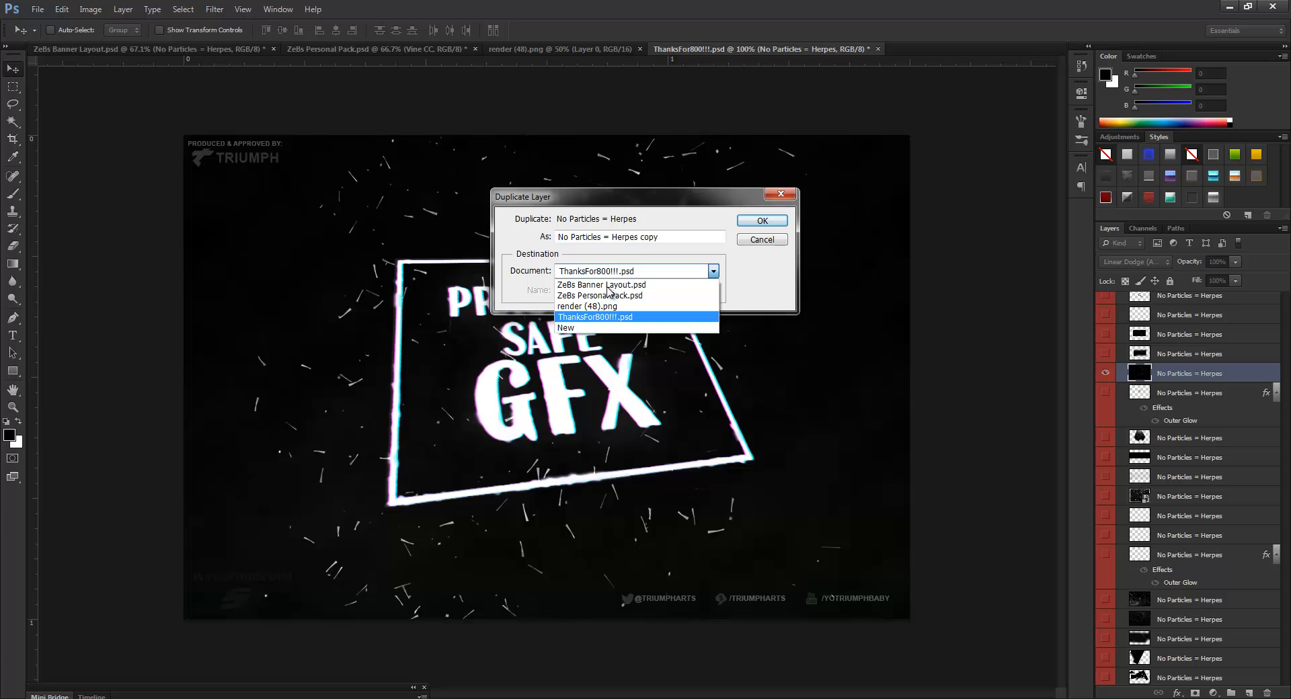
left_click(608, 287)
left_click(754, 228)
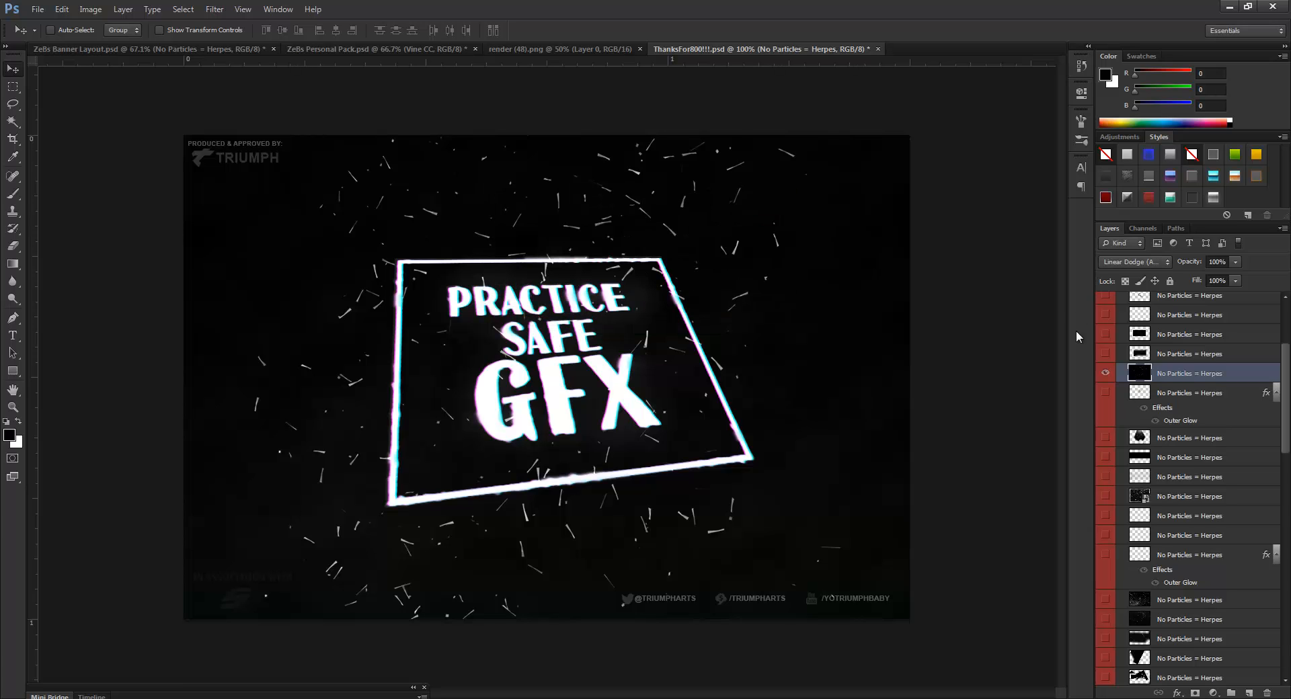
left_click(1105, 371)
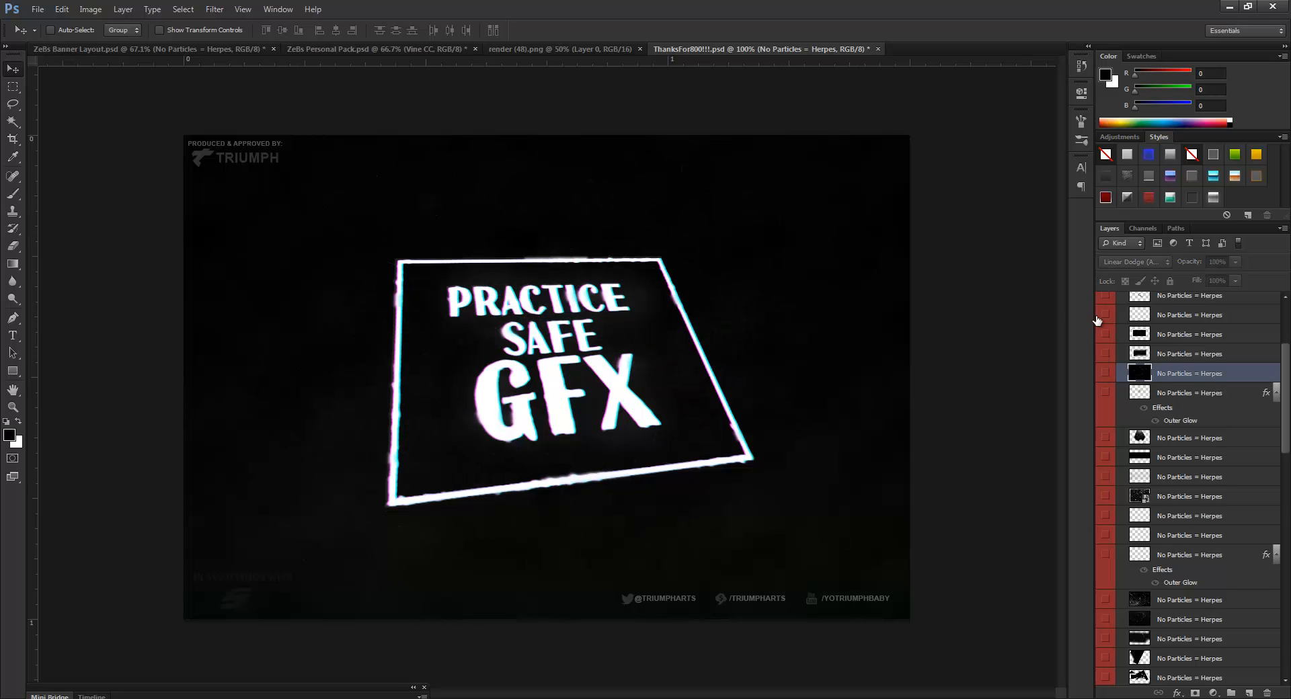
- Preview the other layers of the Particles group one at a time to find a further particle effect for the banner
left_click(1112, 331)
left_click(1112, 332)
left_click(1113, 316)
left_click(1113, 317)
scroll(1113, 330, "up", 5)
left_click(1112, 336)
left_click(1109, 335)
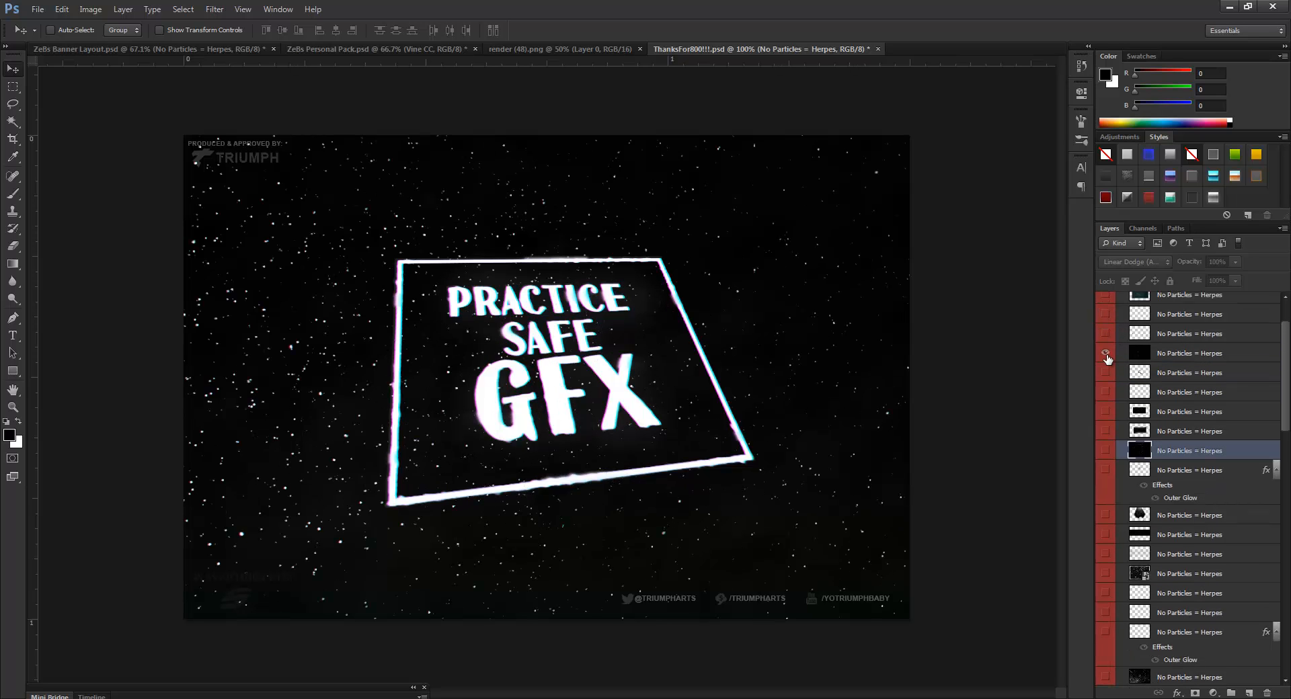
left_click(1106, 357)
scroll(1099, 391, "down", 5)
left_click(1101, 446)
left_click(1100, 447)
left_click(1107, 469)
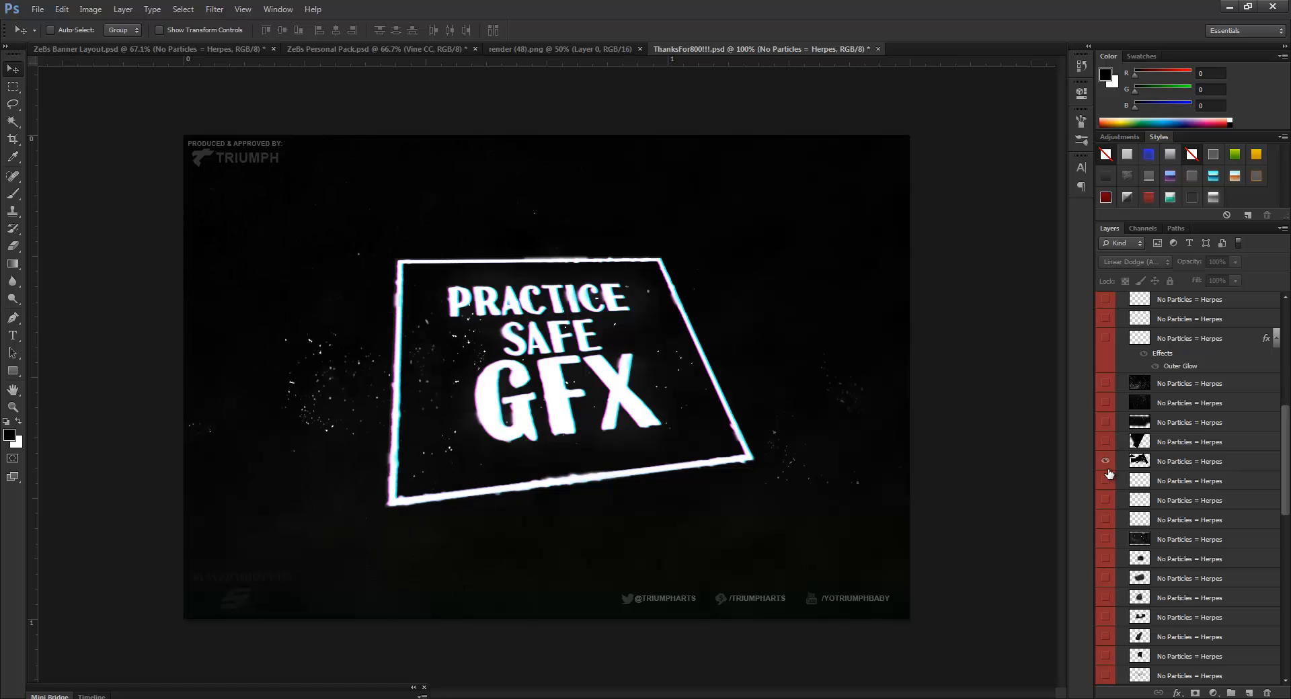
left_click(1106, 470)
left_click(1106, 506)
left_click(1105, 505)
scroll(1109, 494, "up", 5)
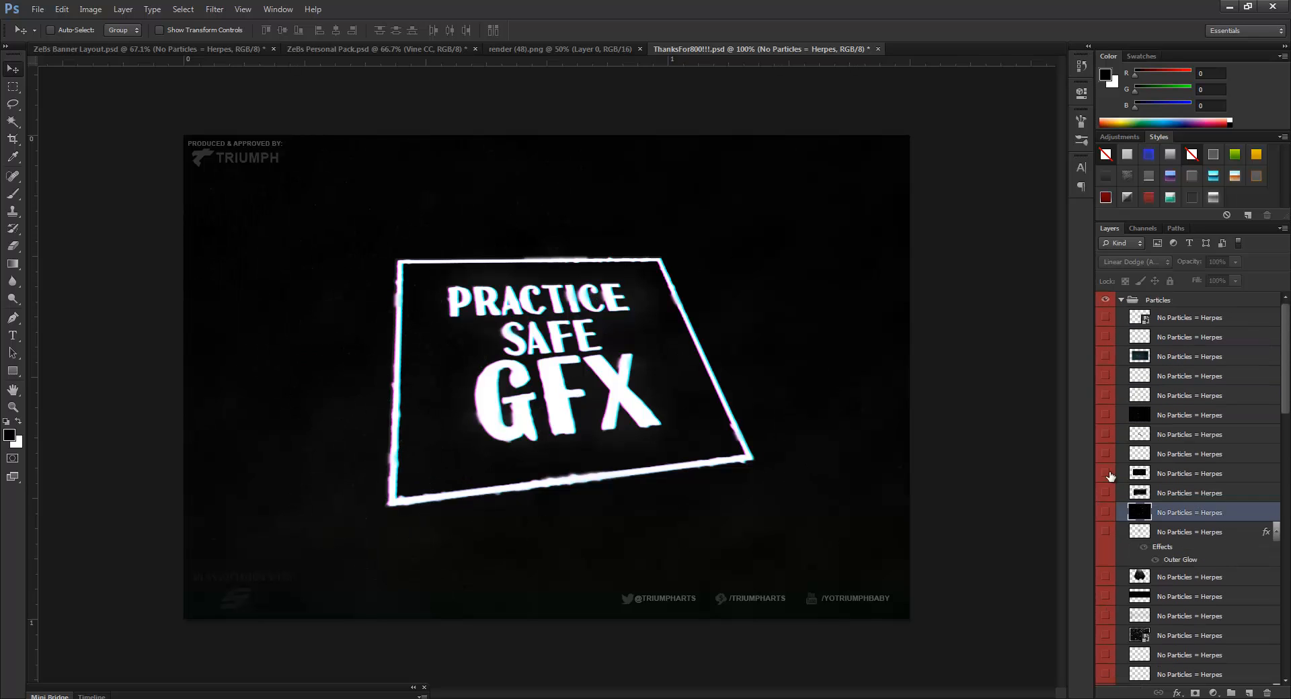
left_click(1107, 380)
left_click(1107, 380)
left_click(1107, 414)
left_click(1108, 433)
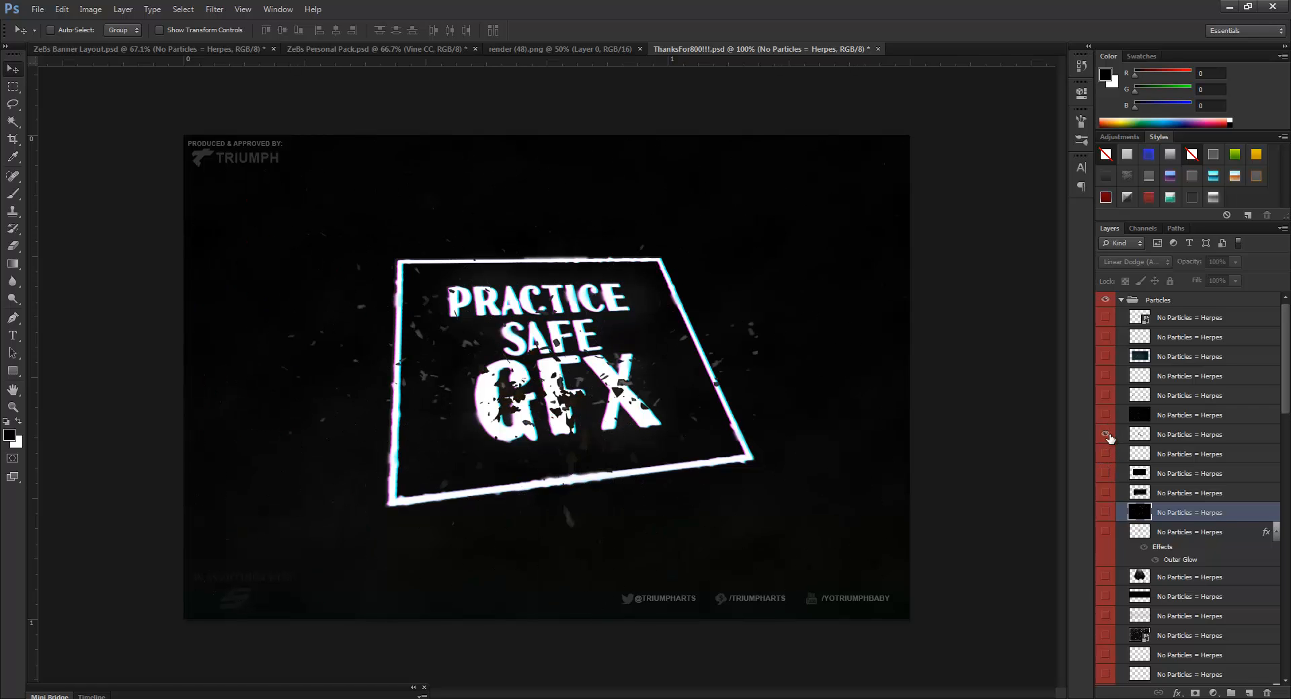
left_click(1106, 435)
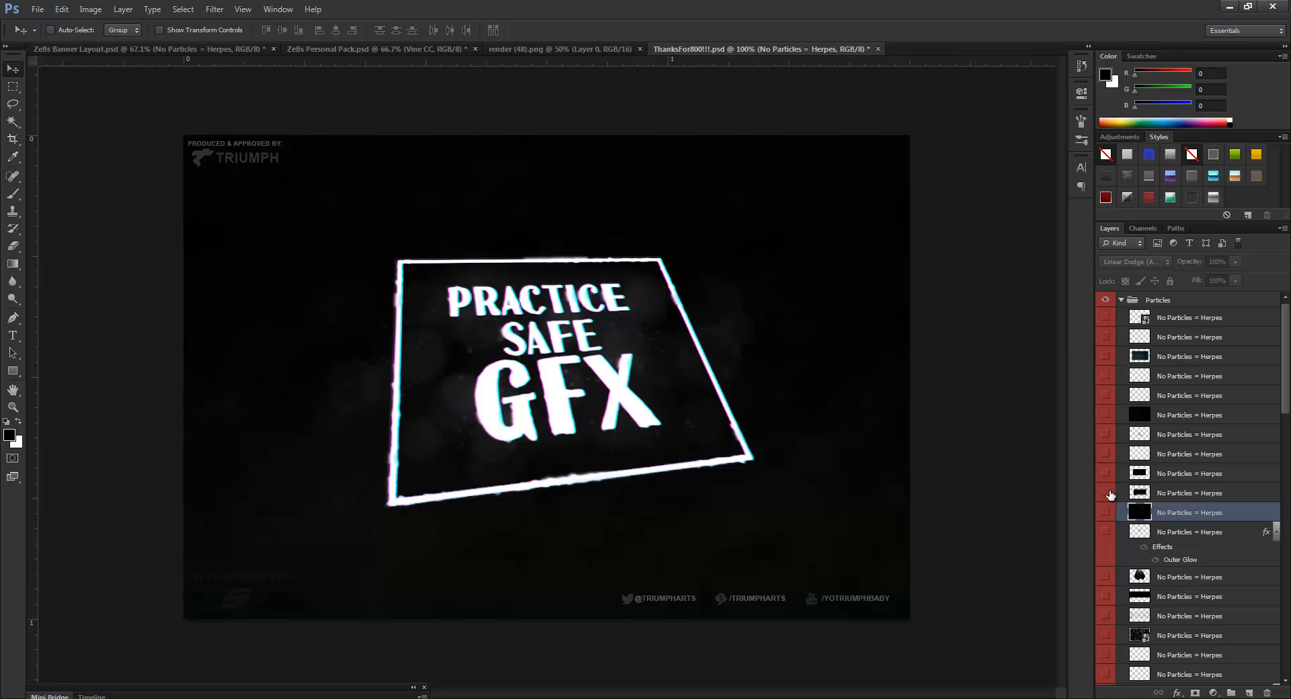
- Duplicate the fine speck particle layer into ZeBs Banner Layout.psd, then hide the original and collapse the Particles group
right_click(1238, 477)
left_click(1173, 49)
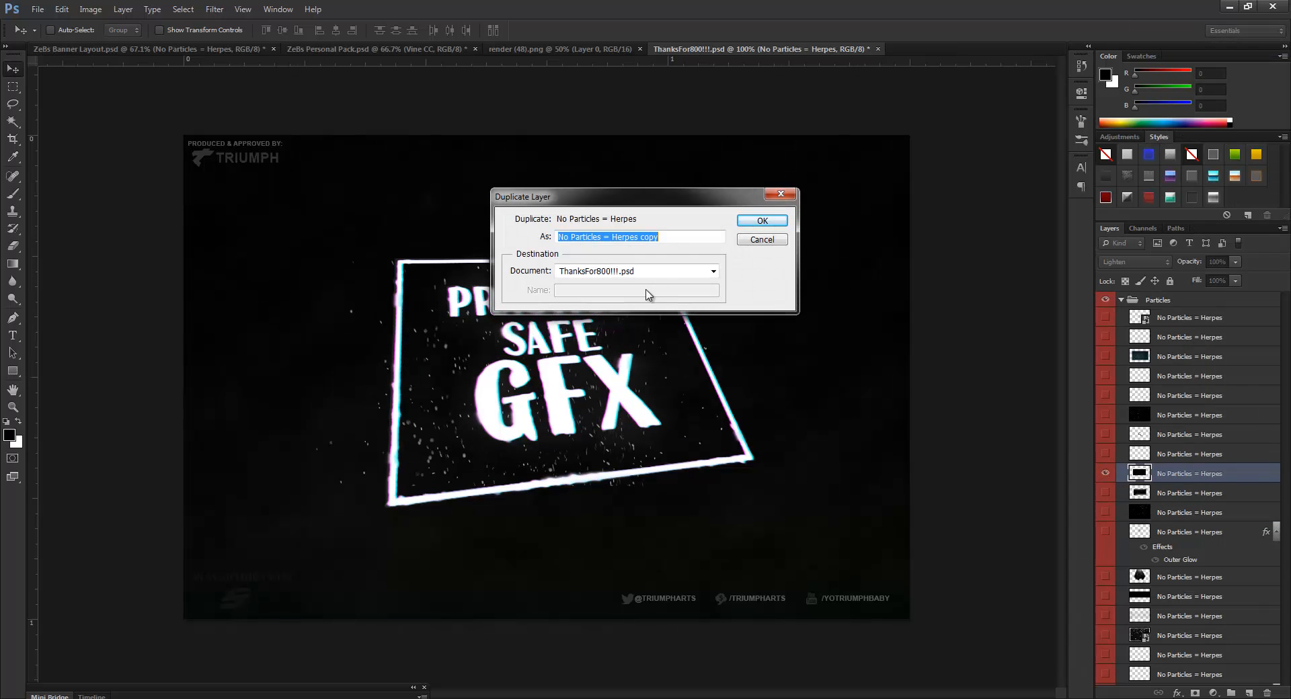
left_click(607, 276)
left_click(585, 282)
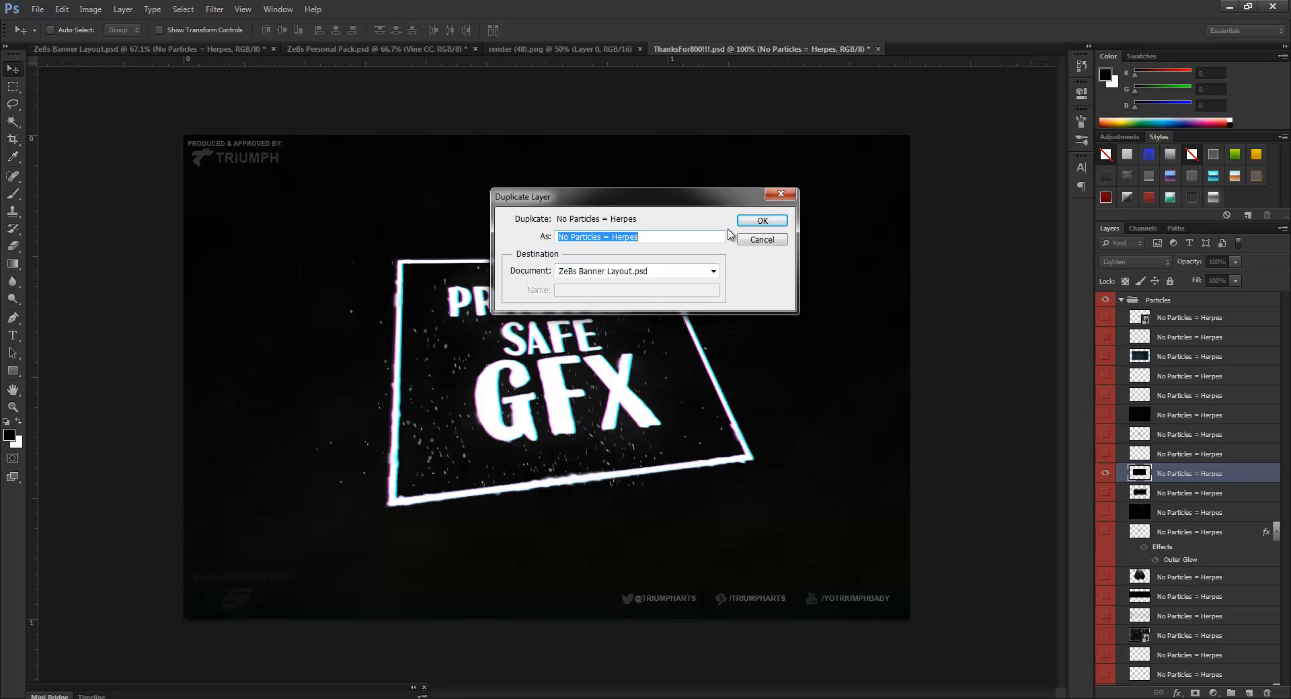
left_click(756, 224)
left_click(1106, 473)
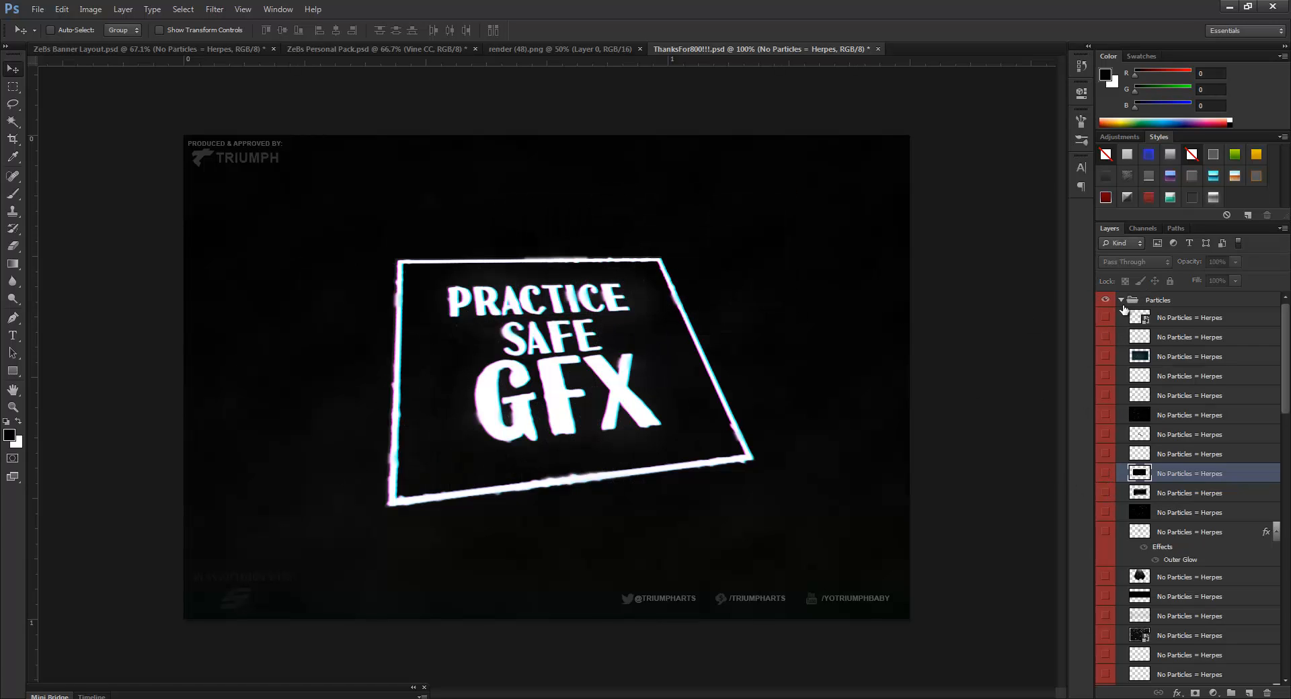
left_click(1118, 300)
left_click(1121, 302)
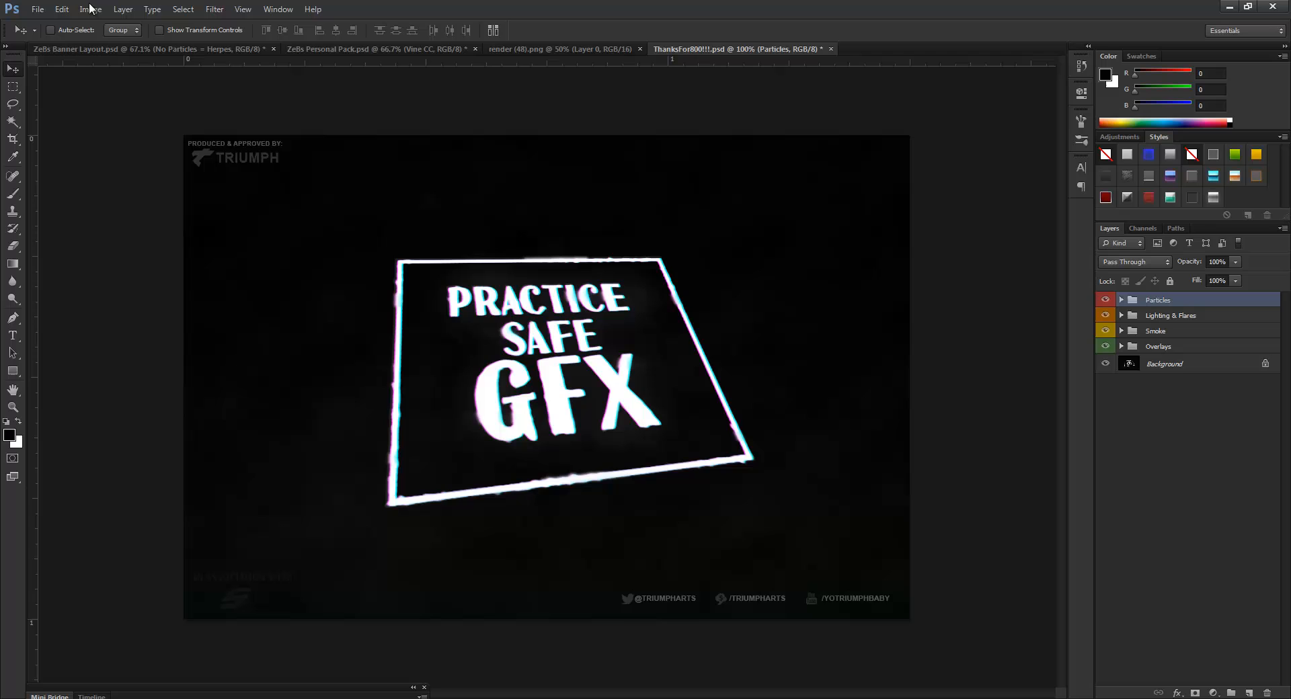
- In ZeBs Banner Layout.psd, stack the three particle layers directly above the Black layer and move them together over the rock render
left_click(74, 51)
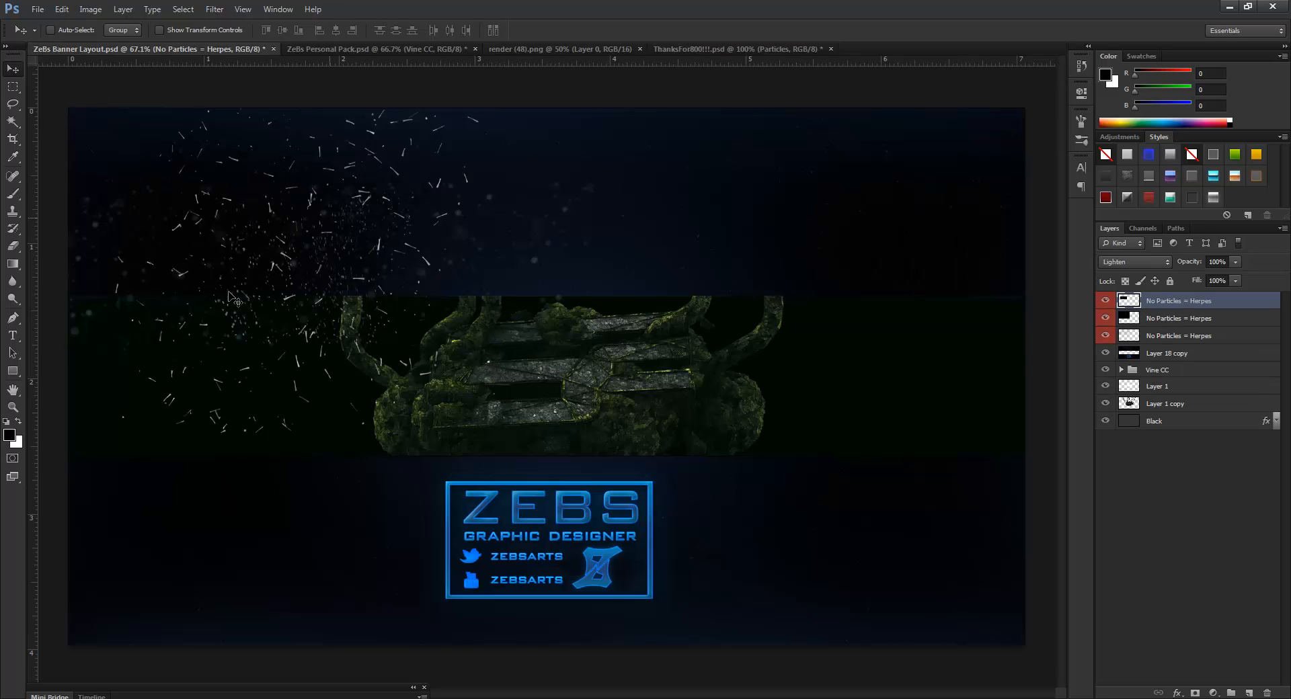
left_click_drag(1171, 342, 1181, 412)
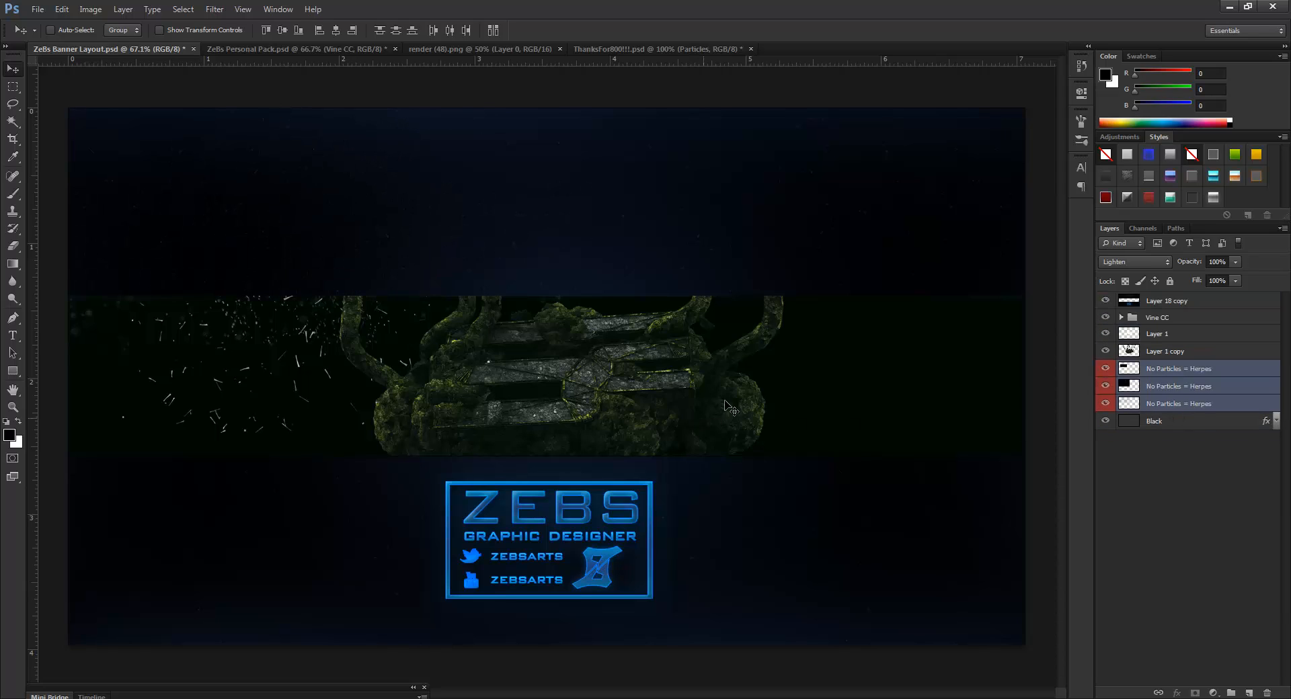
key("ctrl+t")
left_click_drag(585, 403, 582, 402)
left_click_drag(504, 390, 567, 442)
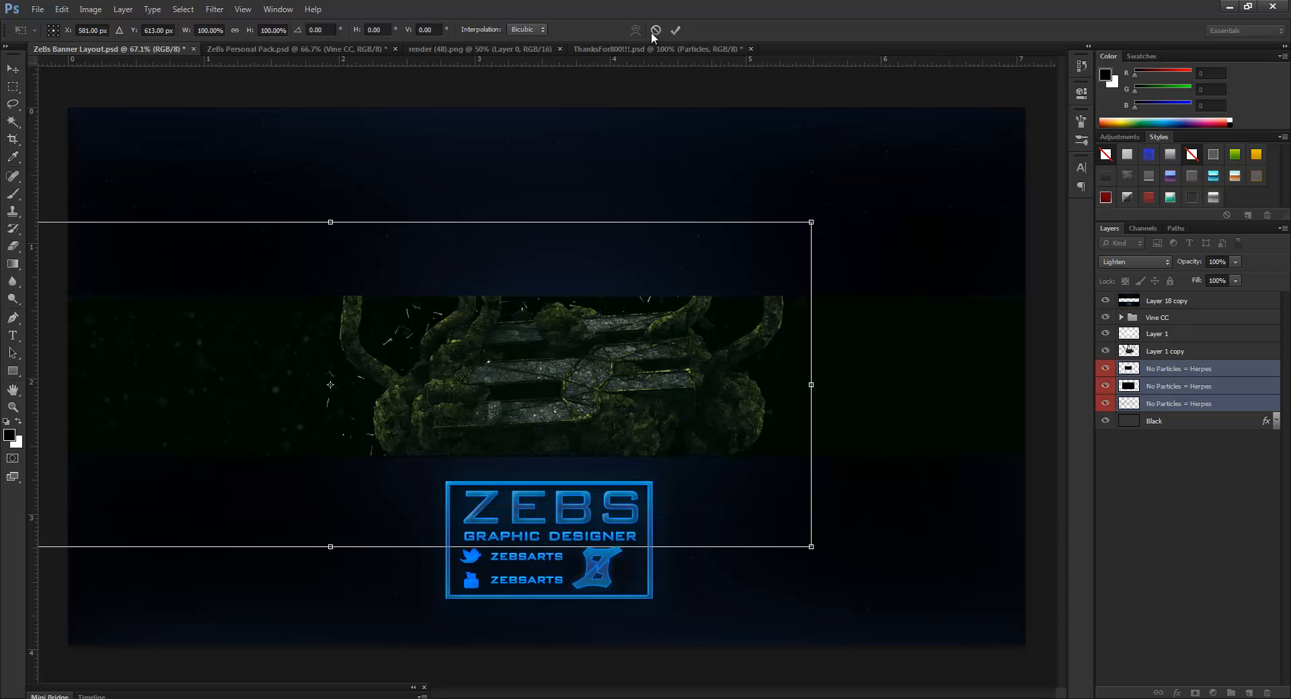
left_click(675, 30)
- Hide the streak and speck particle layers and position the dust particle layer across the banner at about X 1065 px, Y 582.5 px
left_click_drag(1105, 368, 1105, 386)
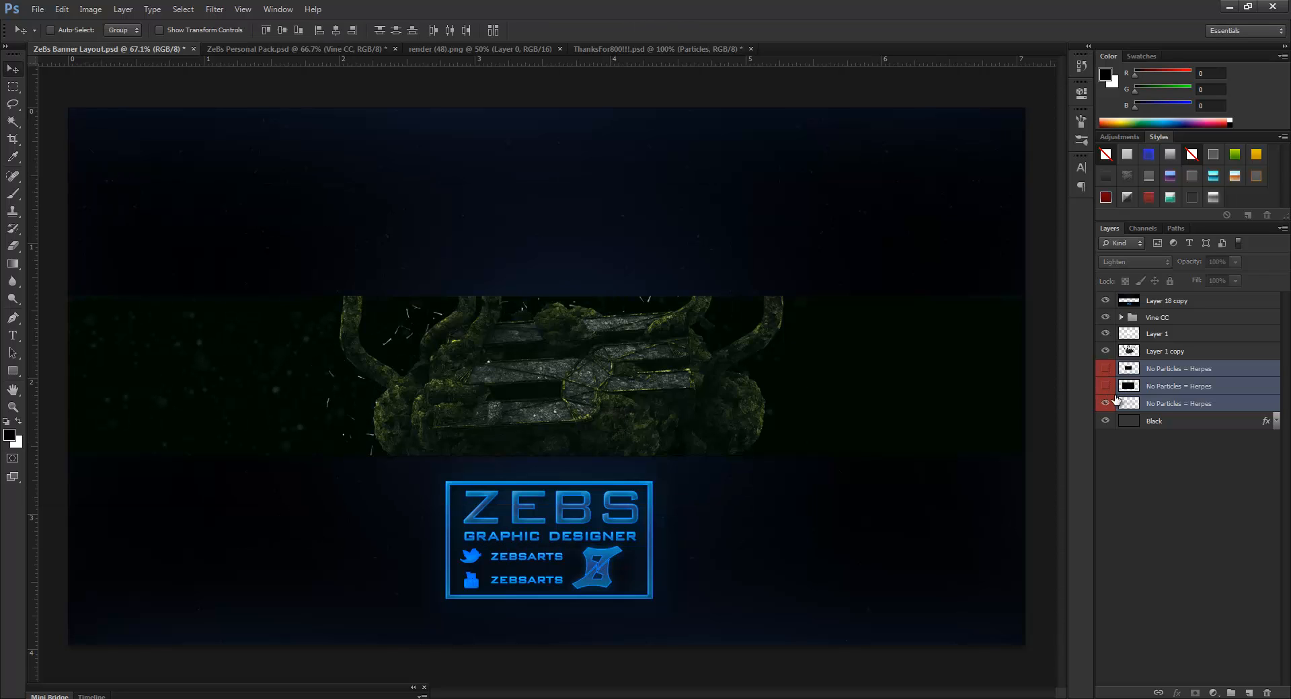
left_click(1155, 403)
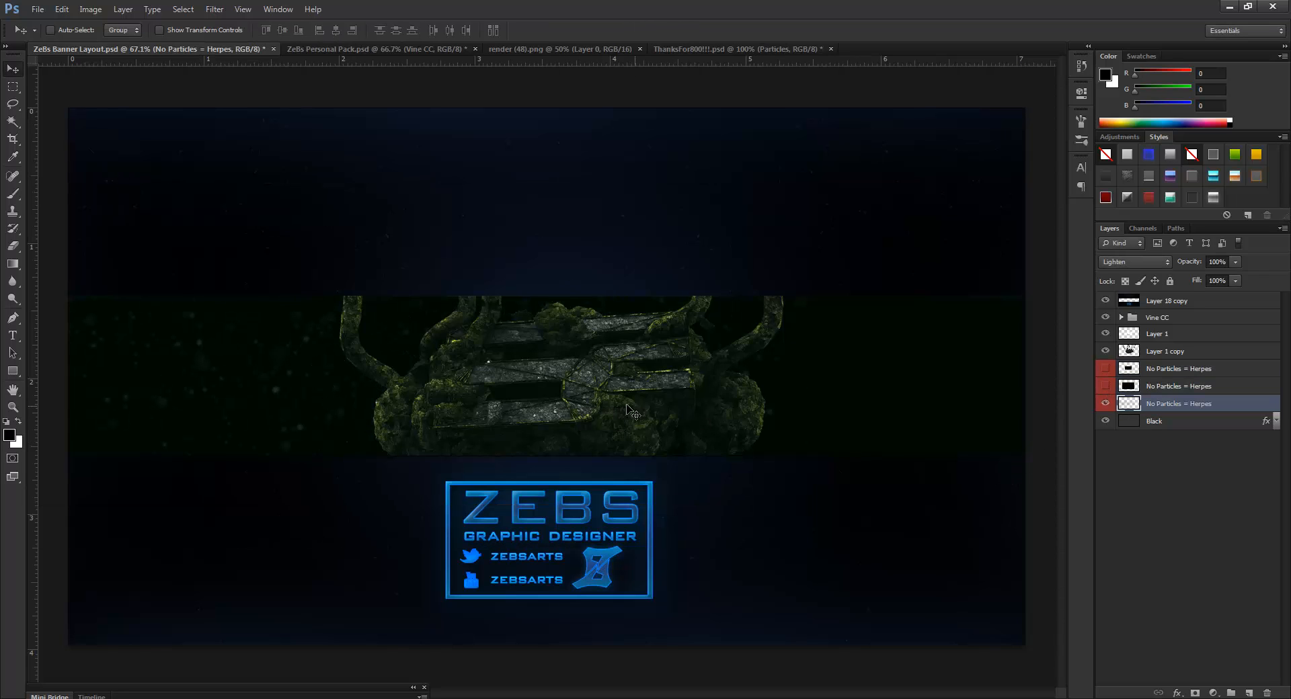
key("ctrl+t")
left_click_drag(717, 383, 554, 388)
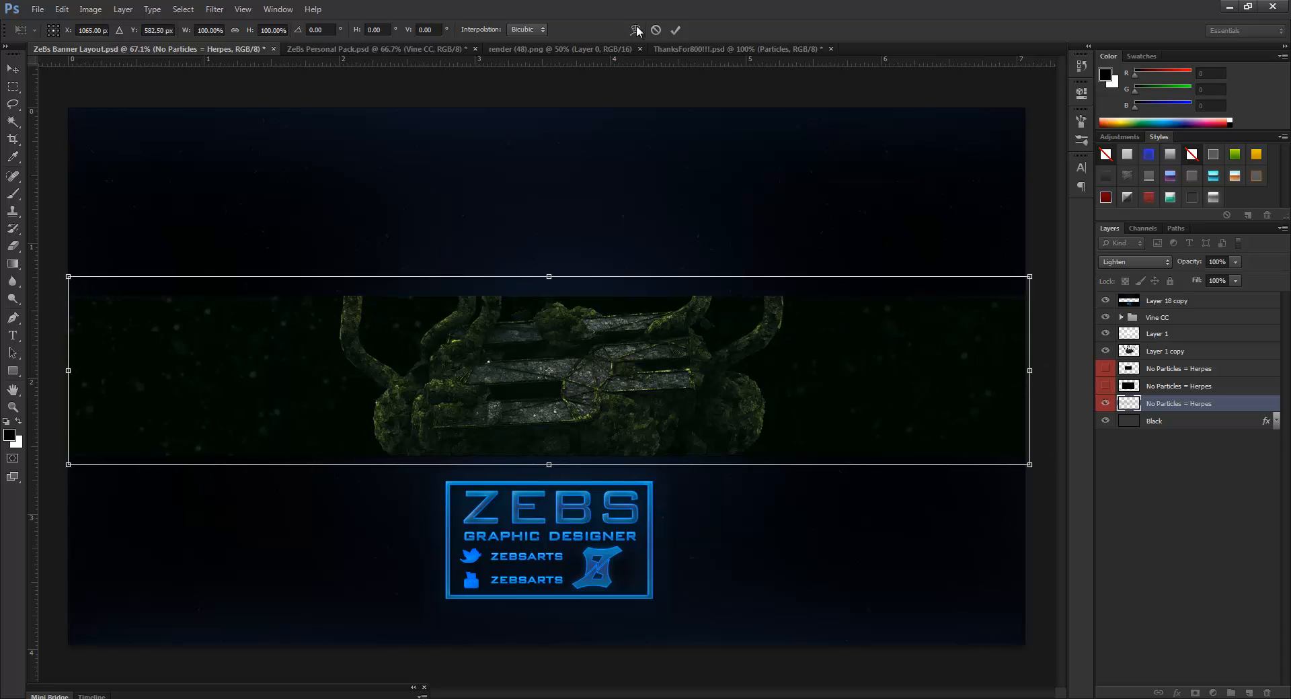
left_click(679, 28)
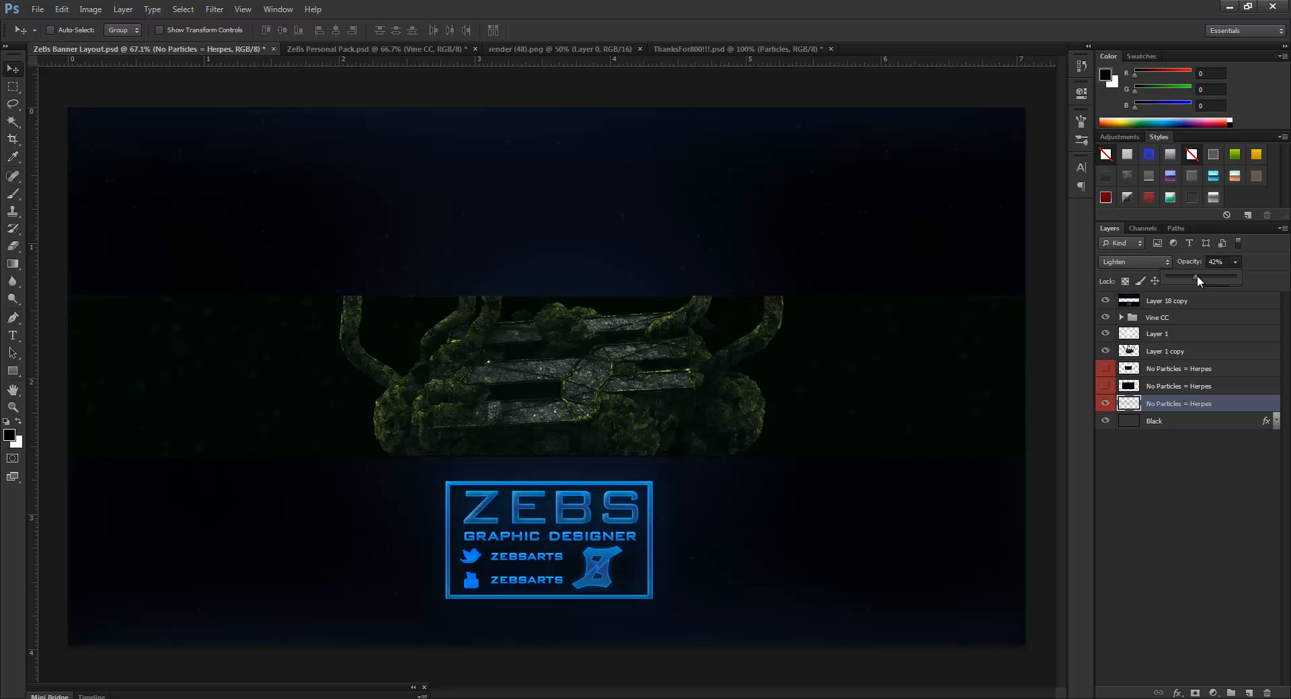
- Save the banner document and lower the dust particle layer's opacity to 34%
key("ctrl+s")
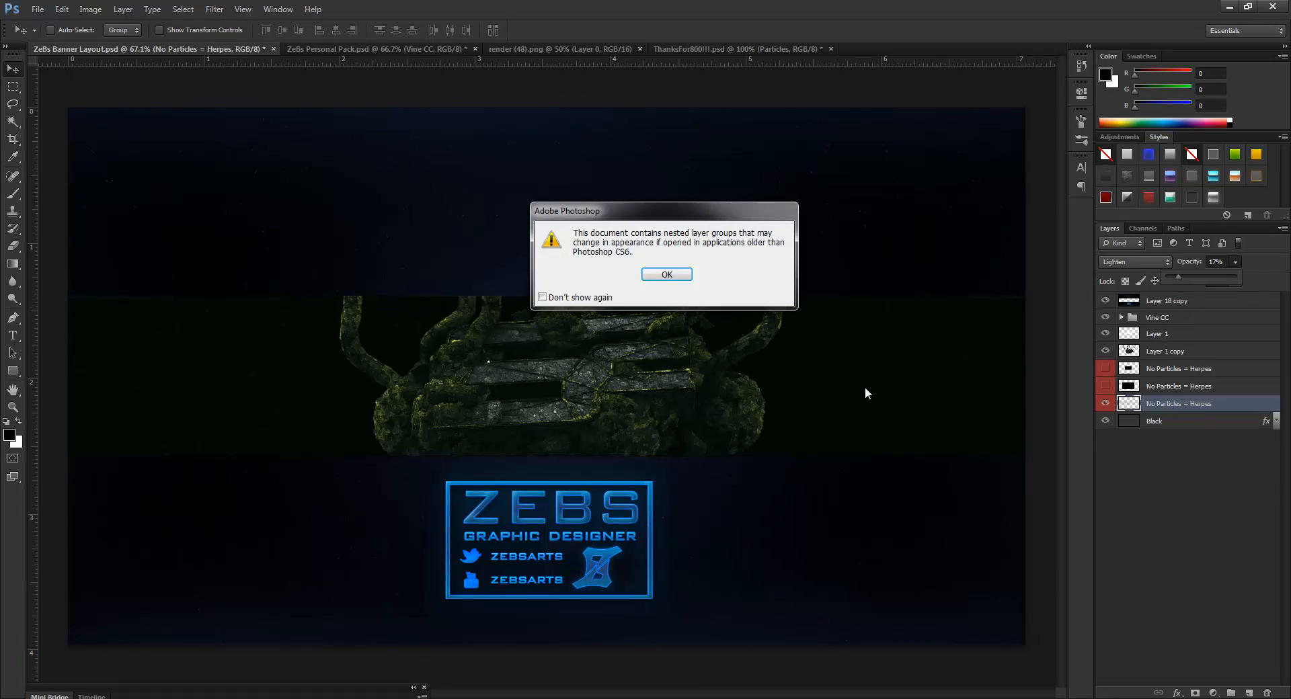
left_click(652, 281)
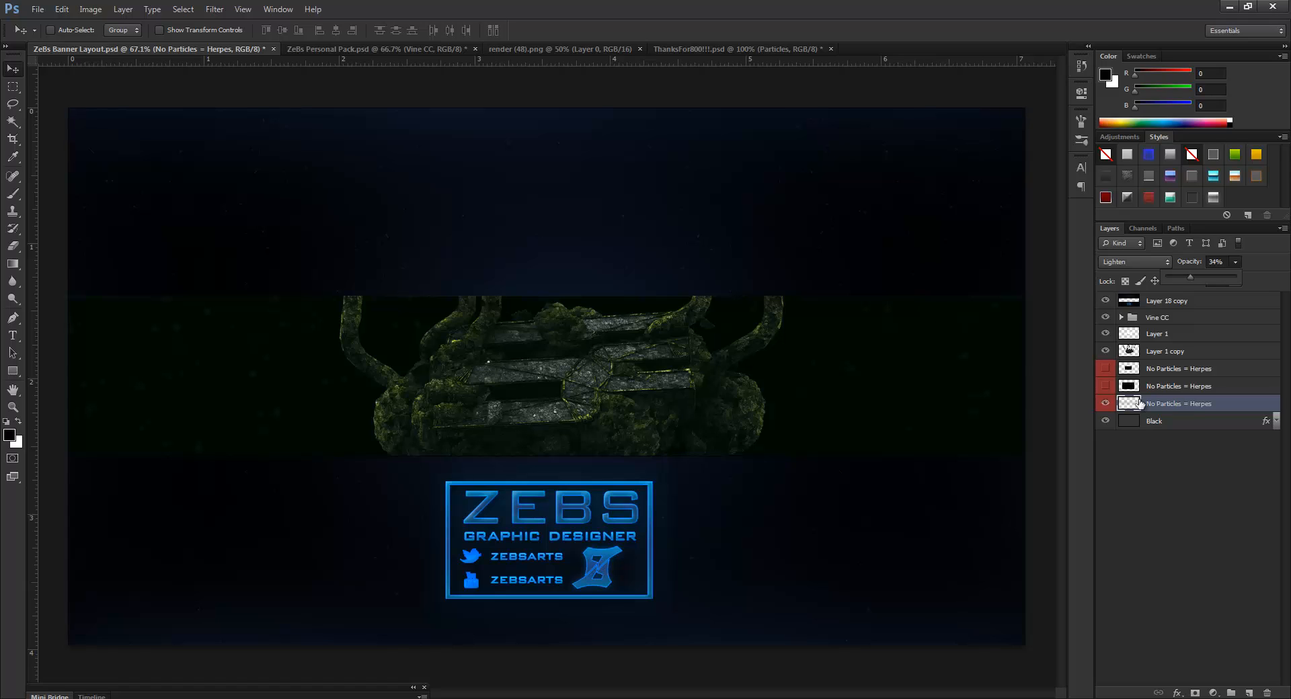
left_click(1194, 550)
left_click(1164, 403)
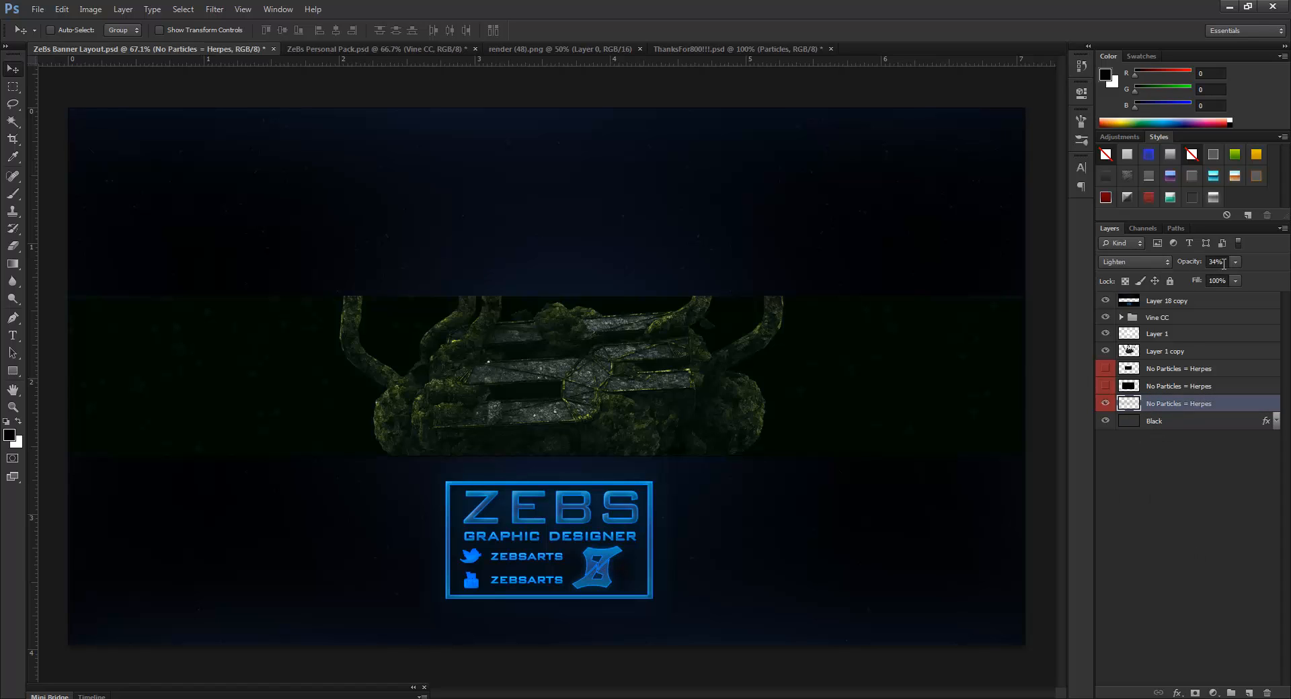
left_click(1188, 477)
left_click(911, 371)
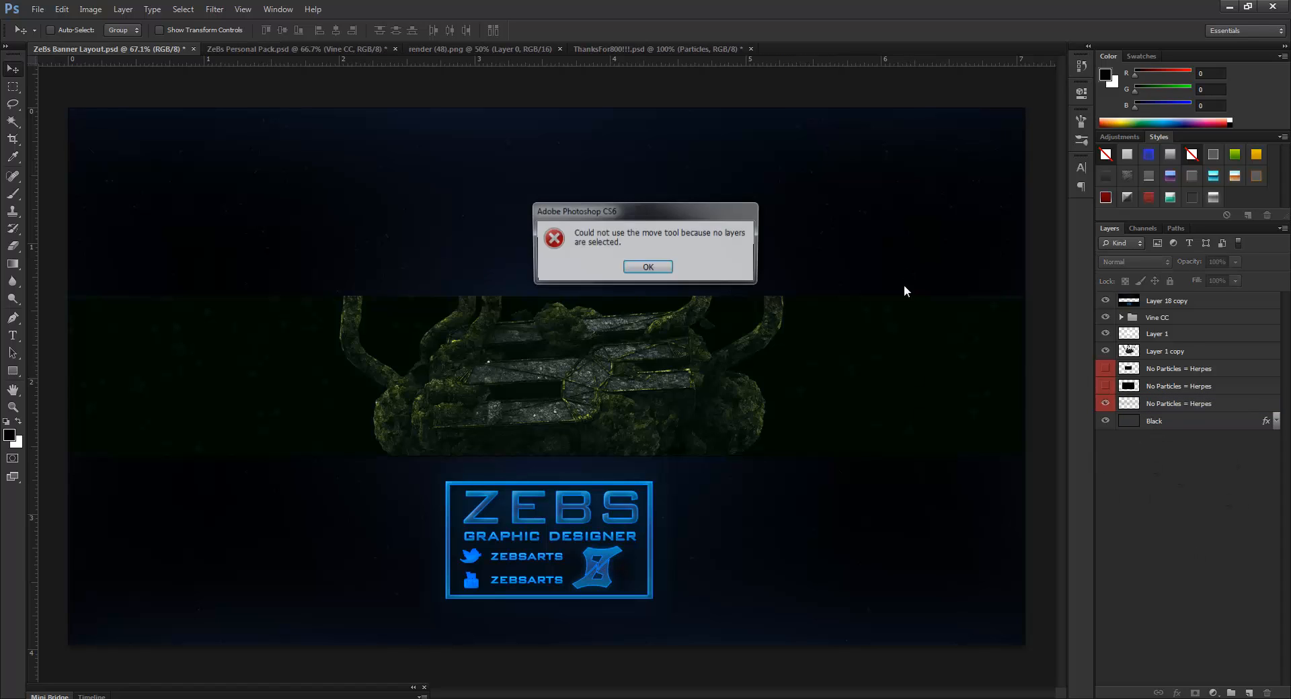
- Show the streak particle layer again and shift it left to about X 921 px, Y 616 px
scroll(891, 357, "up", 3)
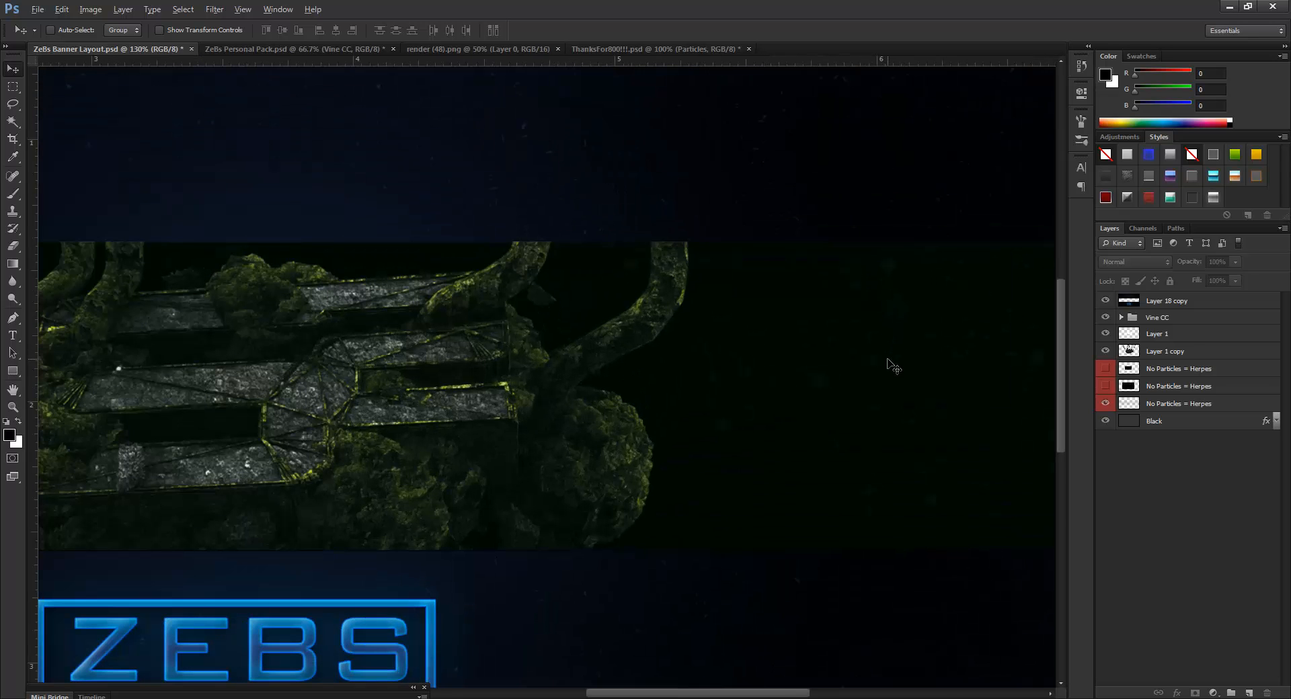
scroll(793, 441, "up", 2)
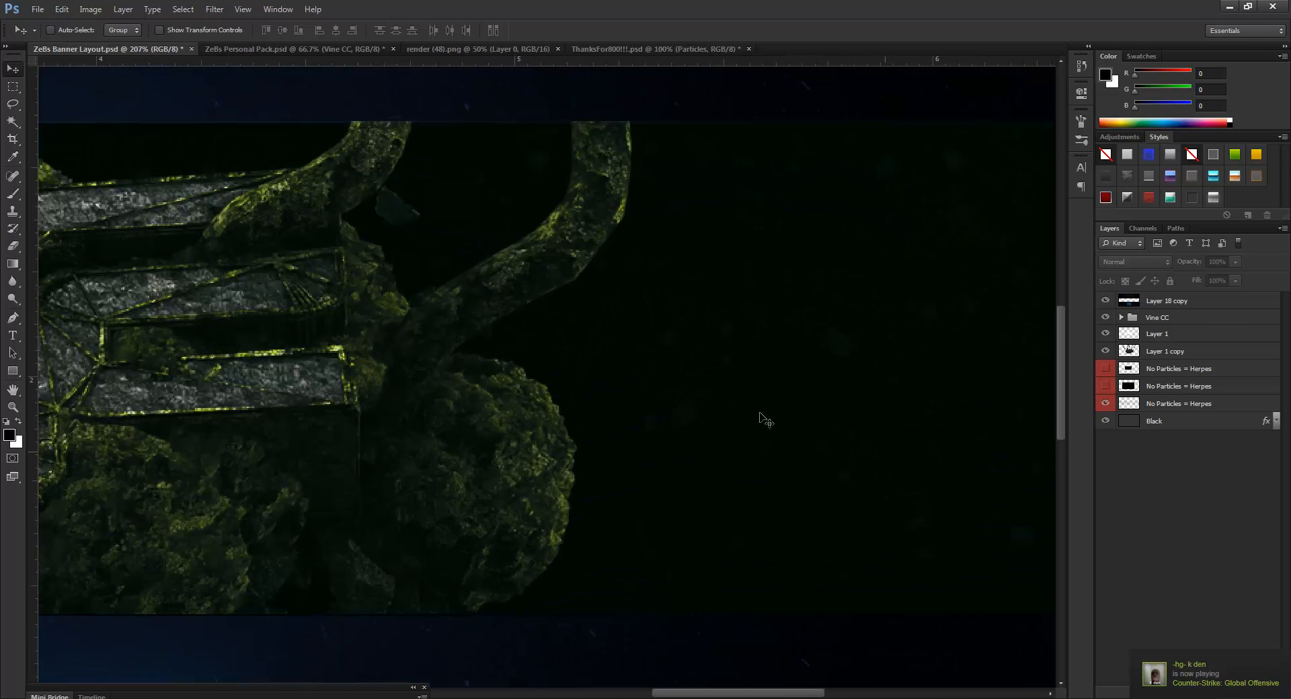
scroll(739, 400, "down", 5)
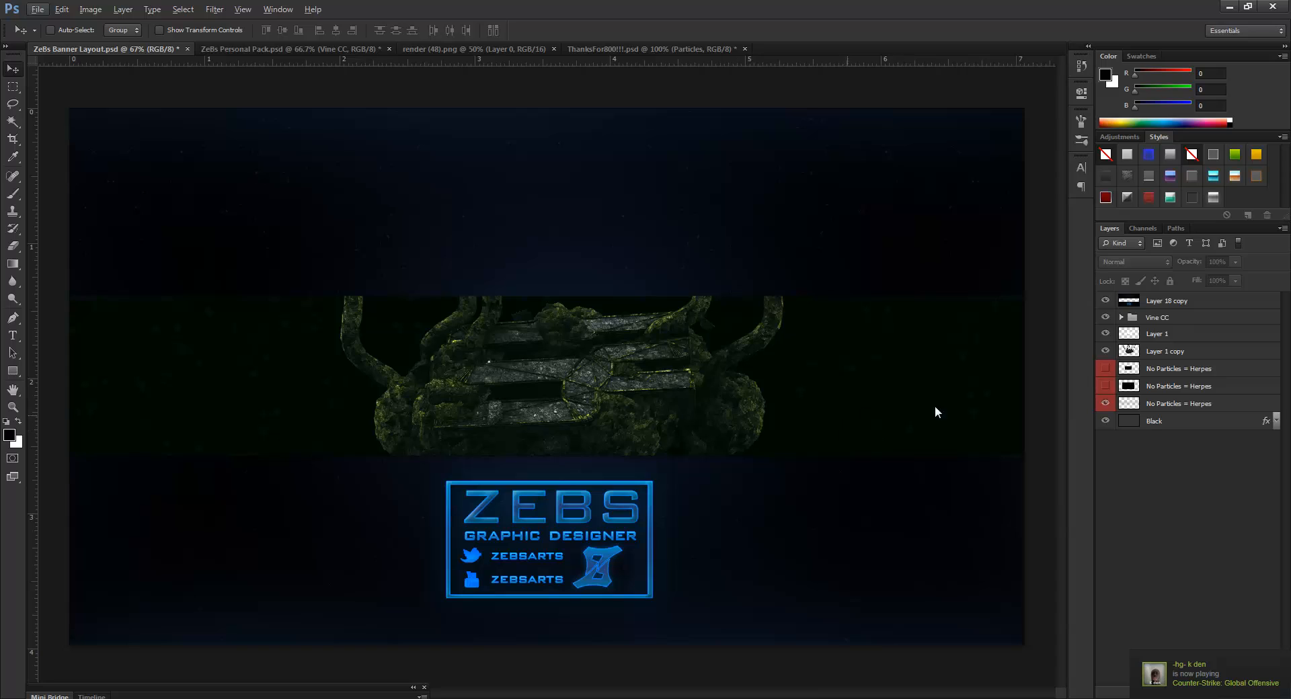
left_click(1105, 386)
left_click(1151, 387)
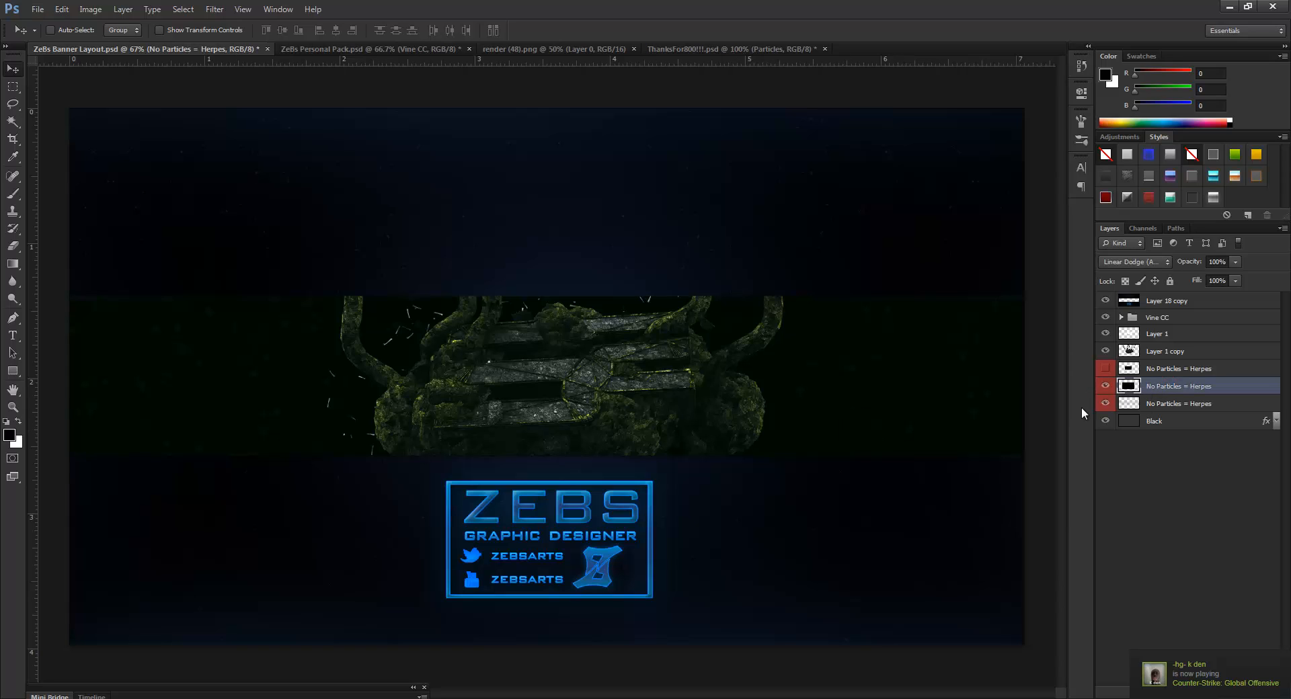
key("ctrl+t")
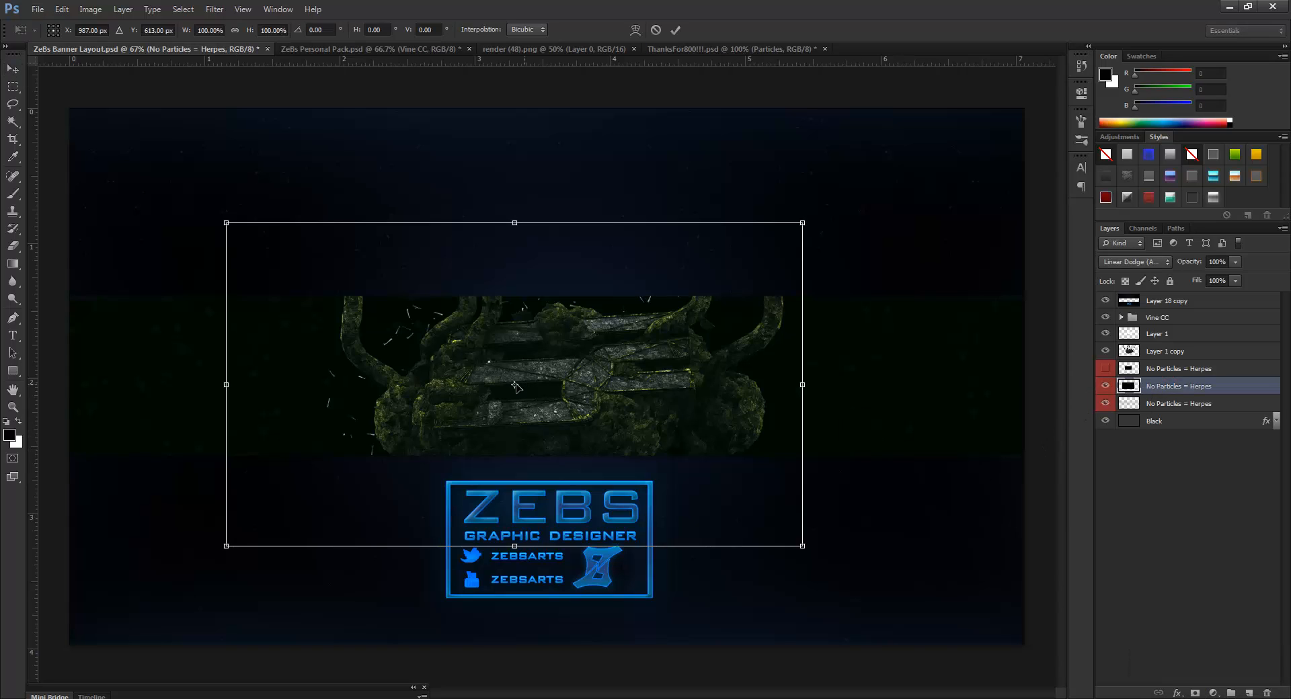
left_click_drag(524, 389, 494, 385)
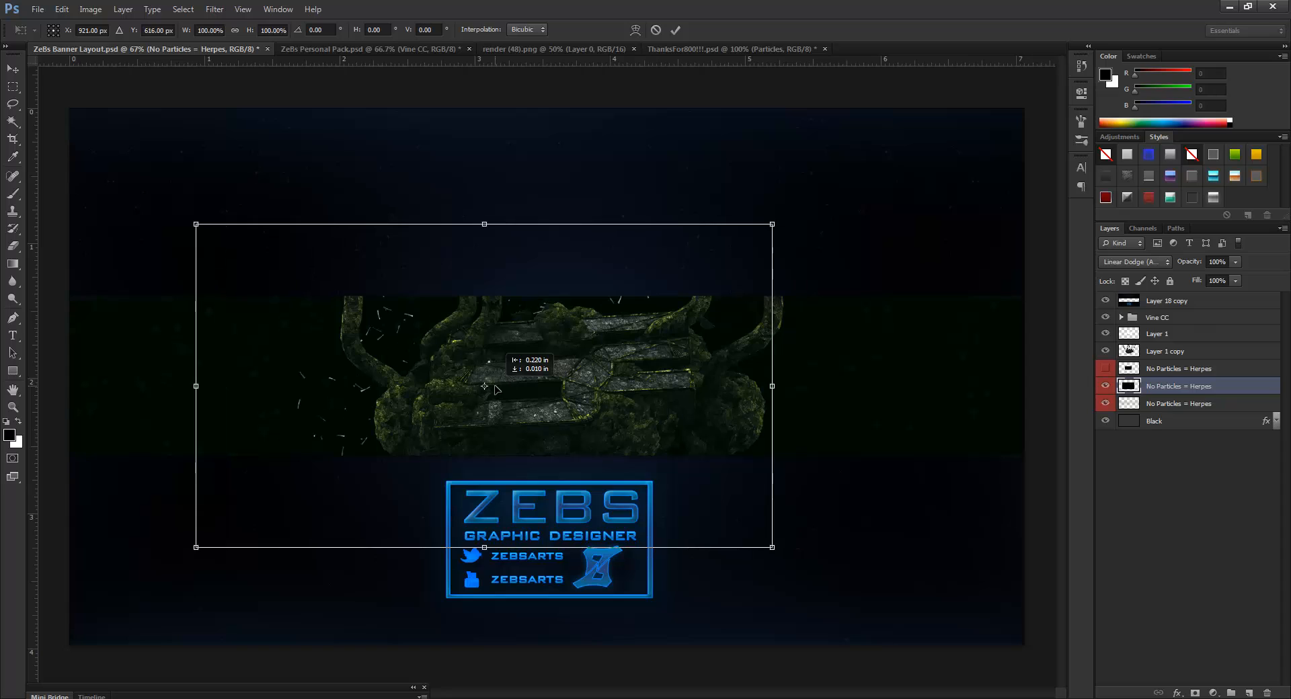
left_click(676, 30)
- Duplicate the streak particle layer and move the copy horizontally to the render's right side, at about X 1387 px
key("ctrl+j")
key("ctrl+t")
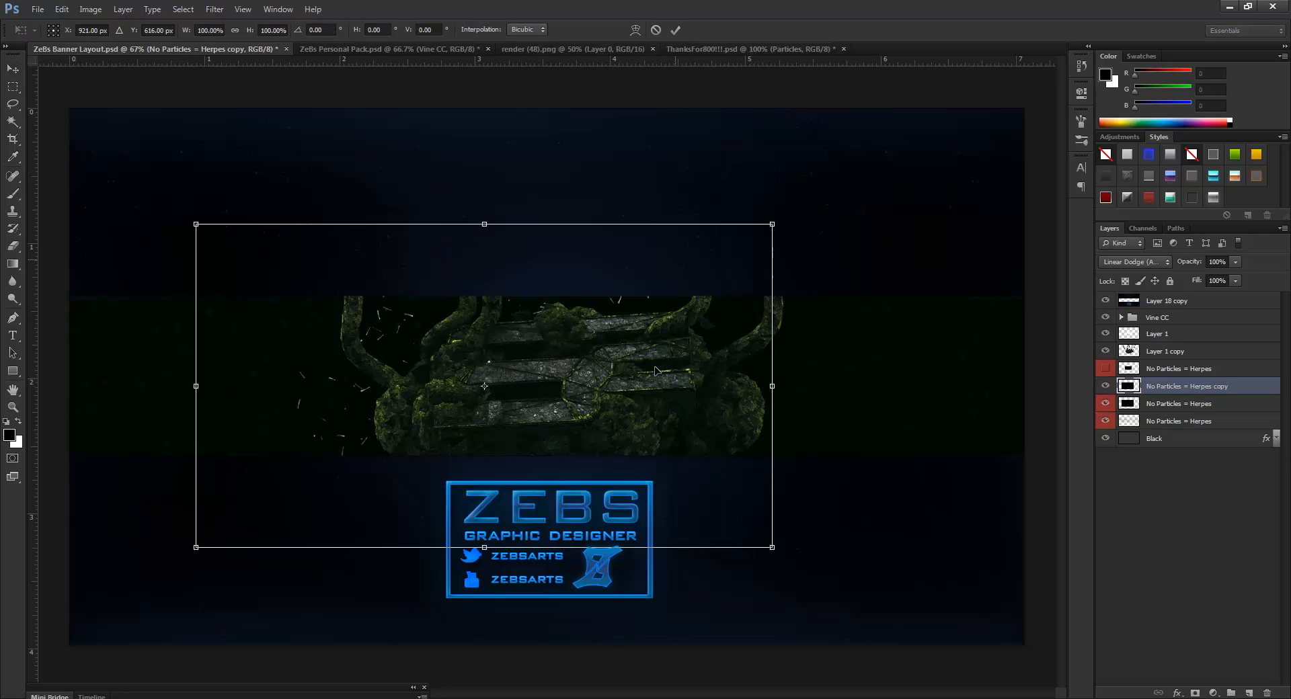
left_click_drag(666, 397, 876, 397)
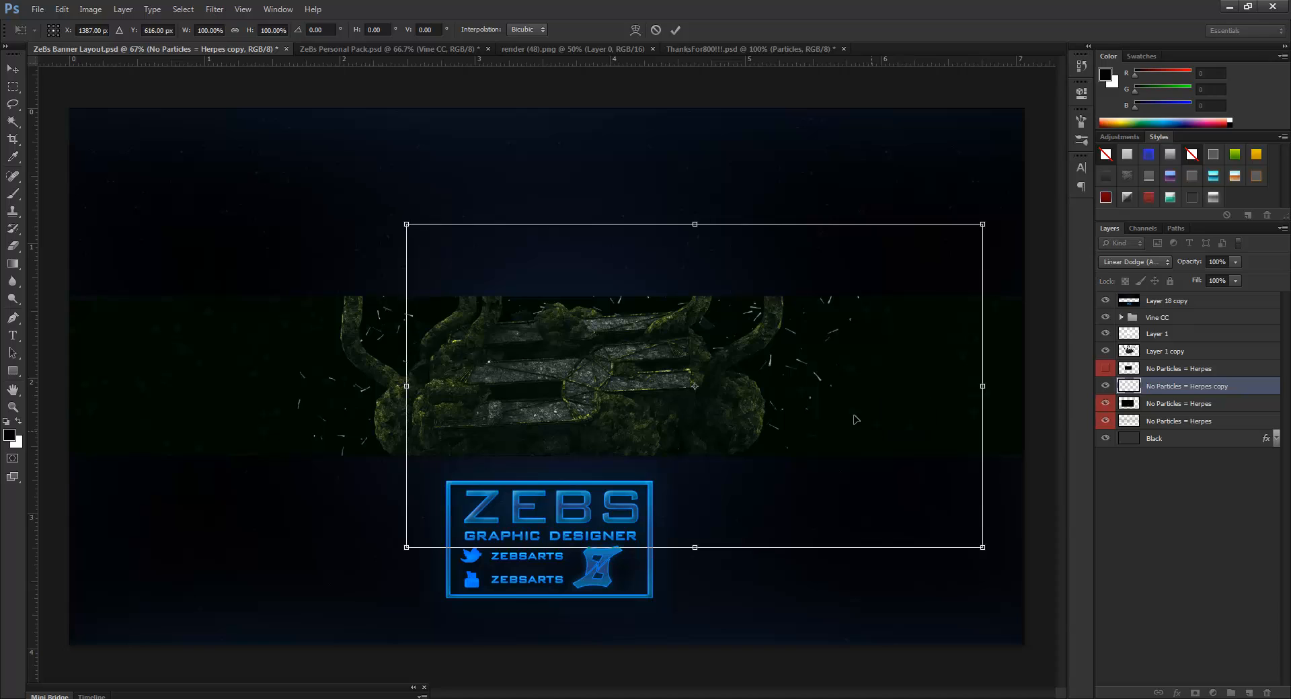
left_click(675, 30)
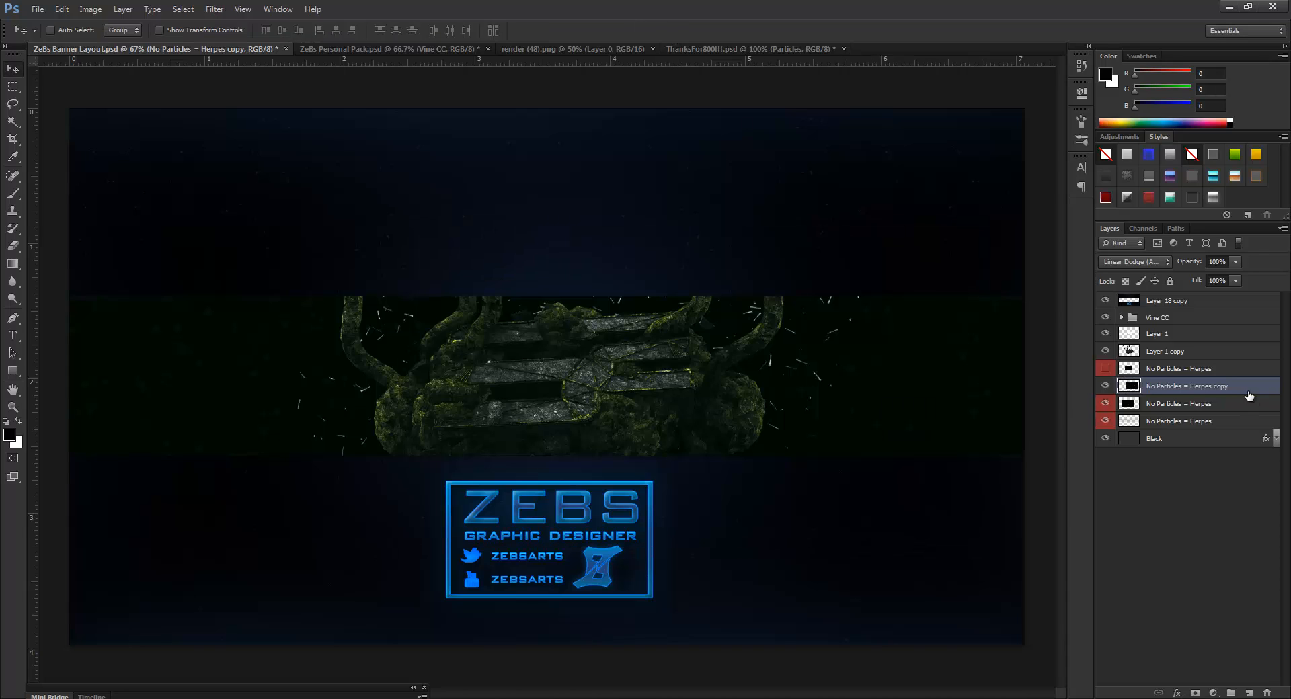
- Lower the opacity of both streak particle layers together to 30%
left_click(1223, 404, "ctrl")
left_click(1235, 262)
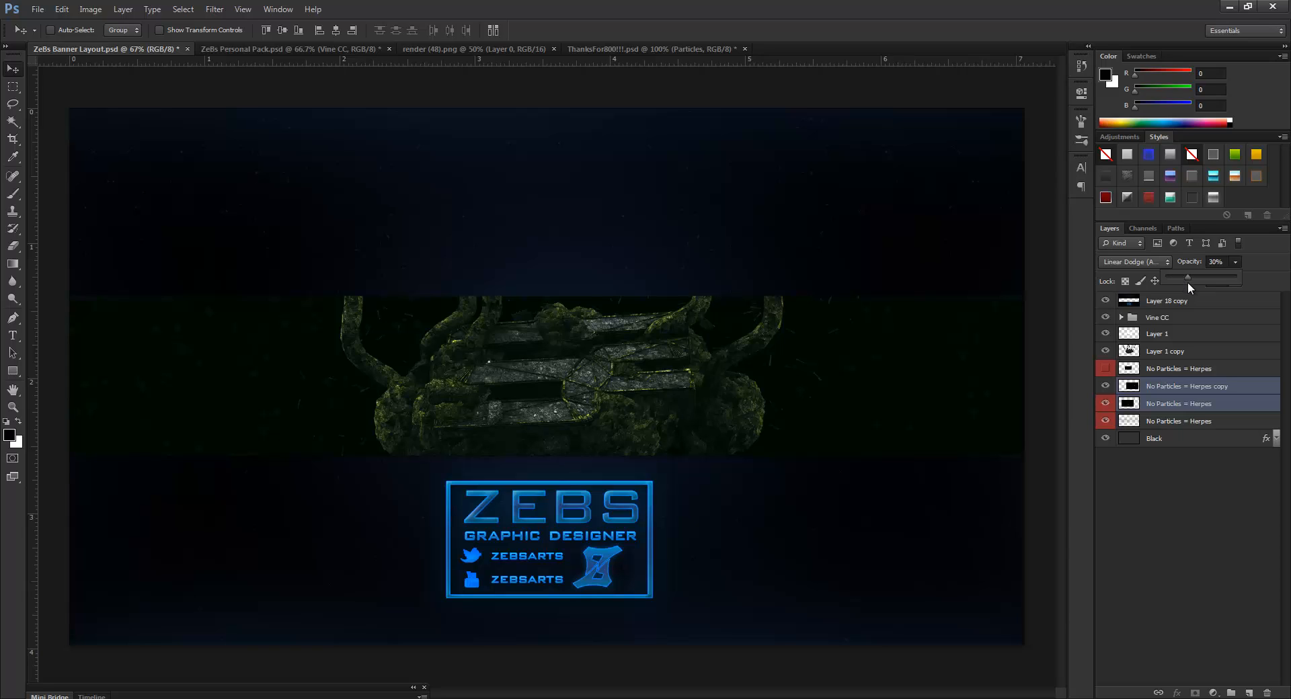
- Show the speck particle layer, move it to about X 403 px, Y 734 px, and set its opacity to 29%
left_click(1150, 370)
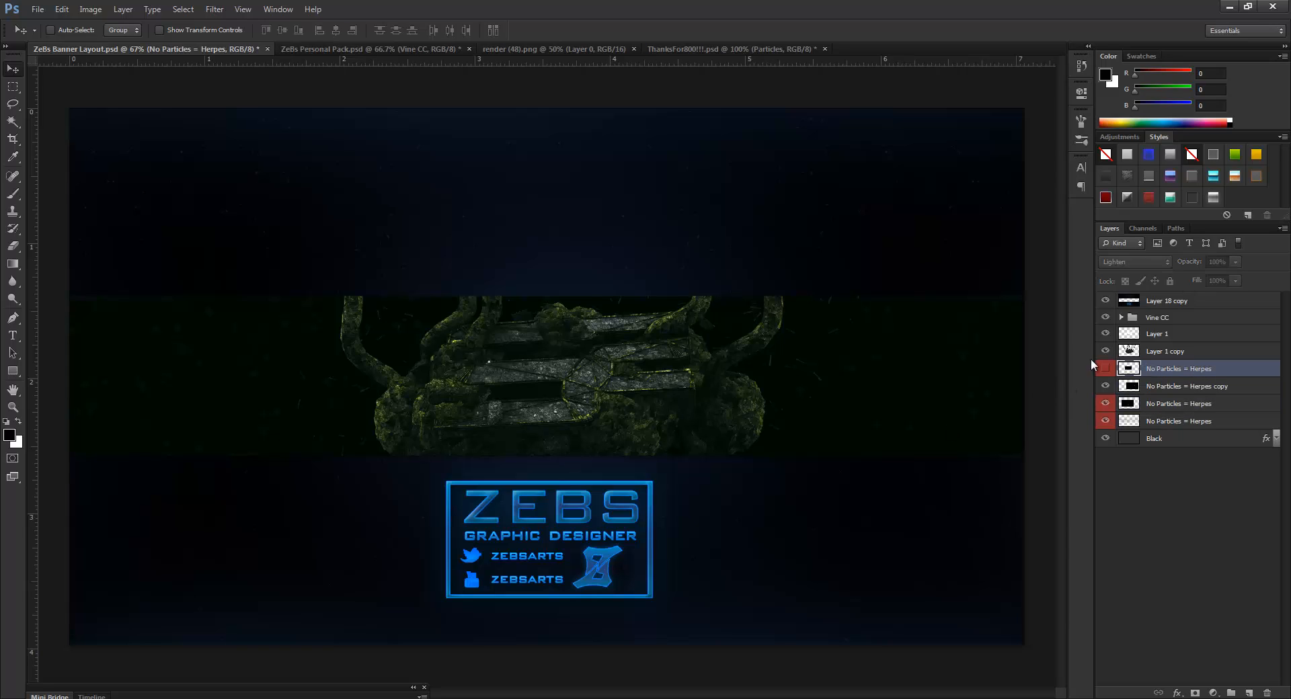
key("ctrl+t")
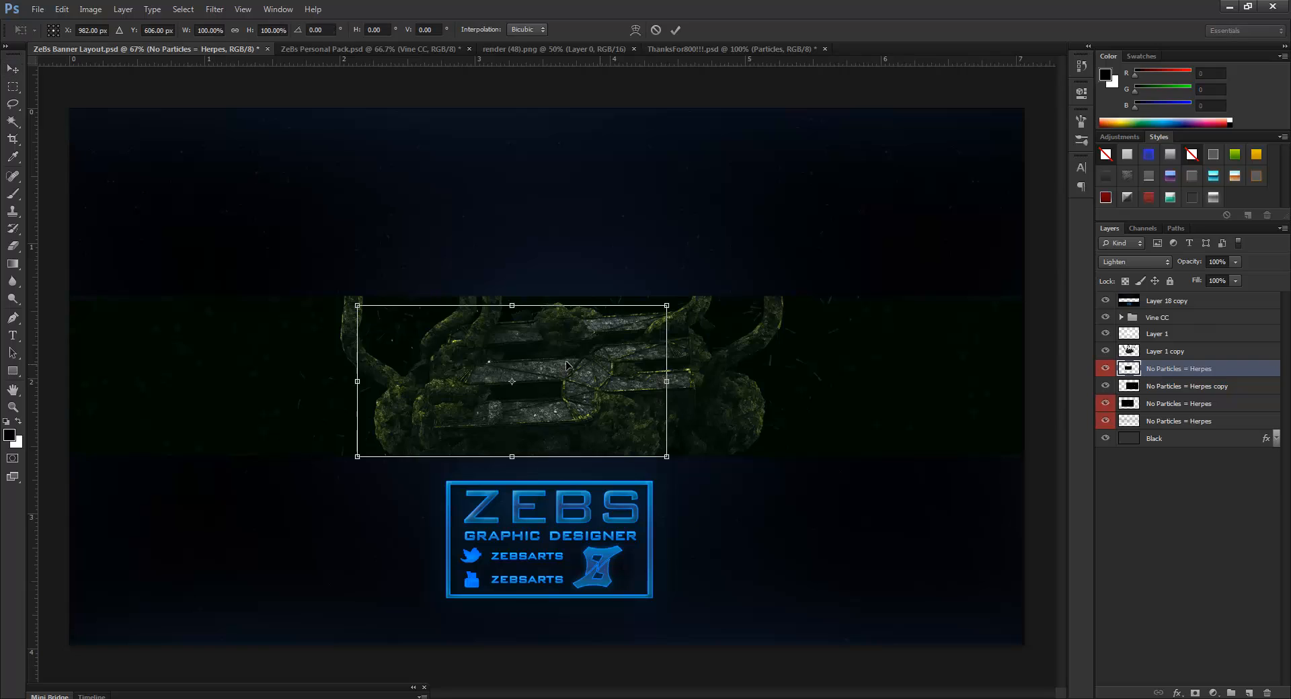
left_click_drag(617, 388, 376, 465)
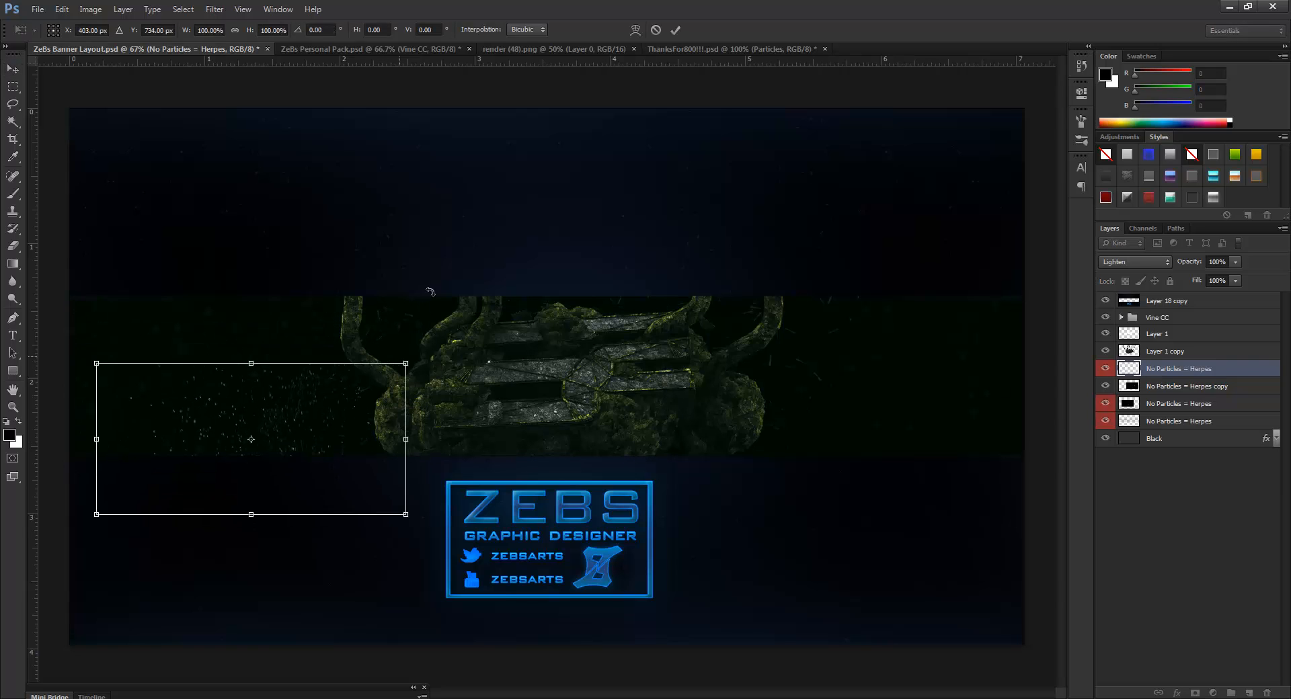
left_click(675, 29)
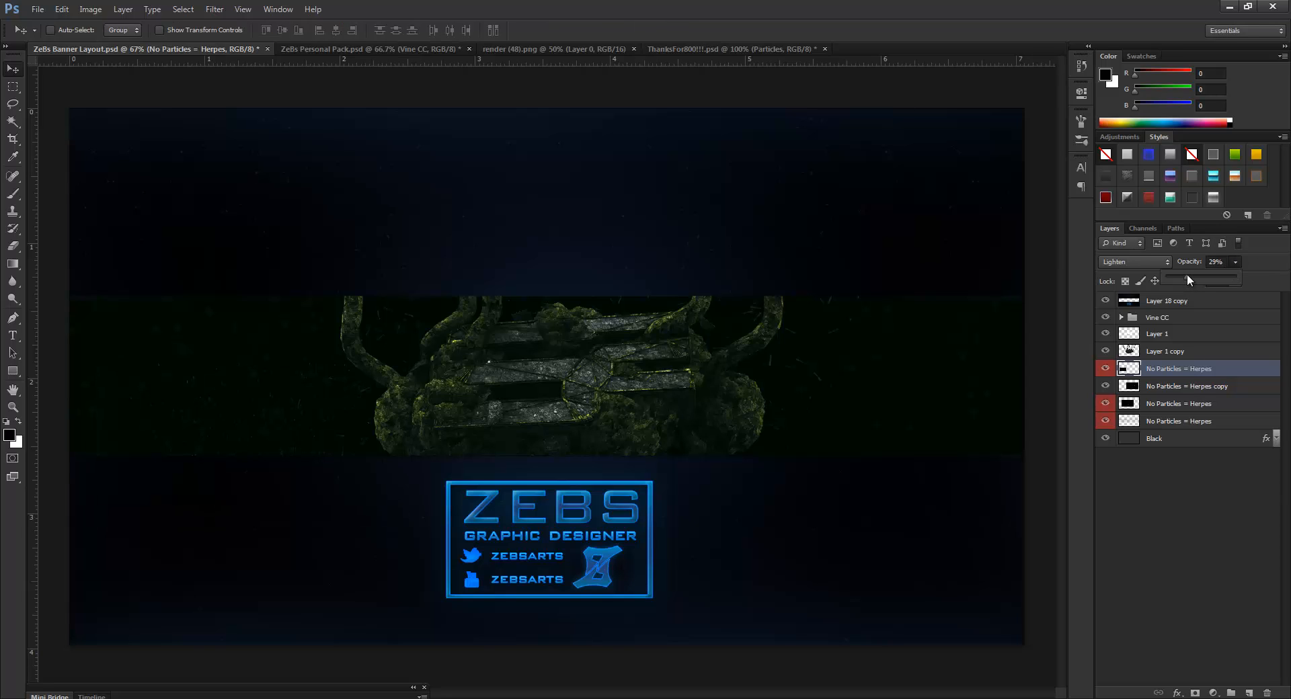
key("Return")
- Try the faint speck particle layer in different positions on the render's left side
key("ctrl+t")
left_click_drag(266, 378, 259, 310)
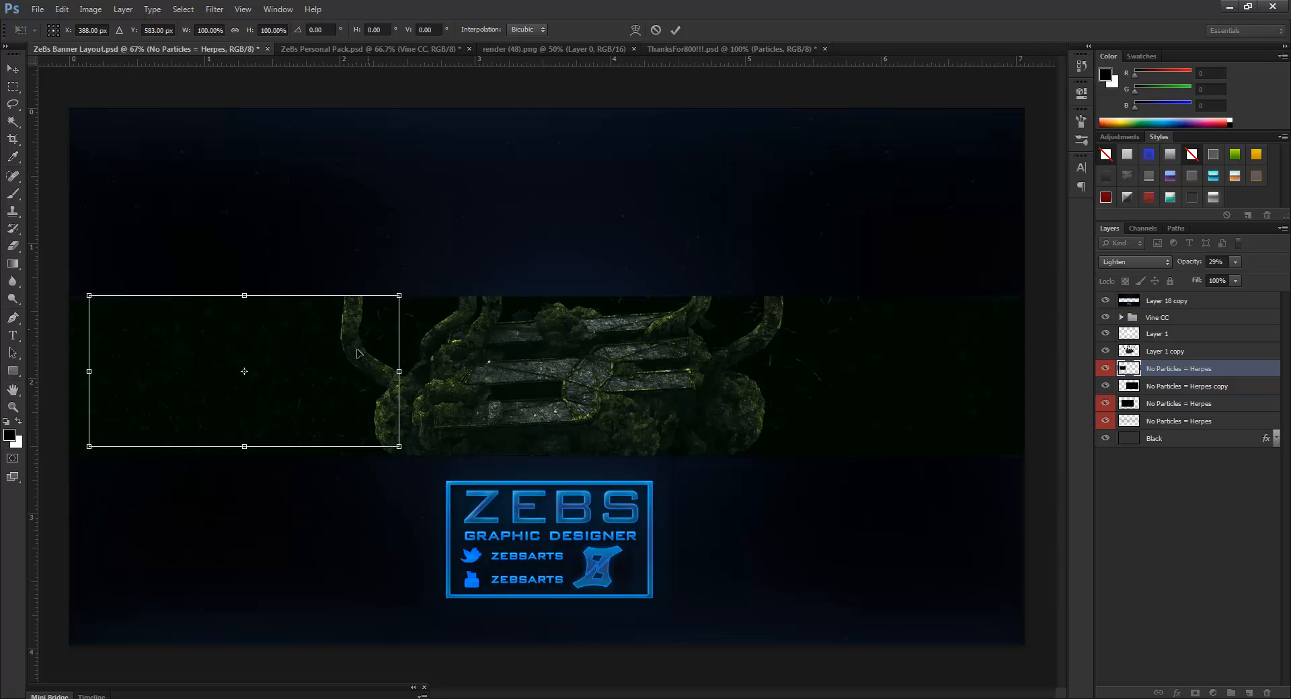
left_click_drag(492, 397, 606, 429)
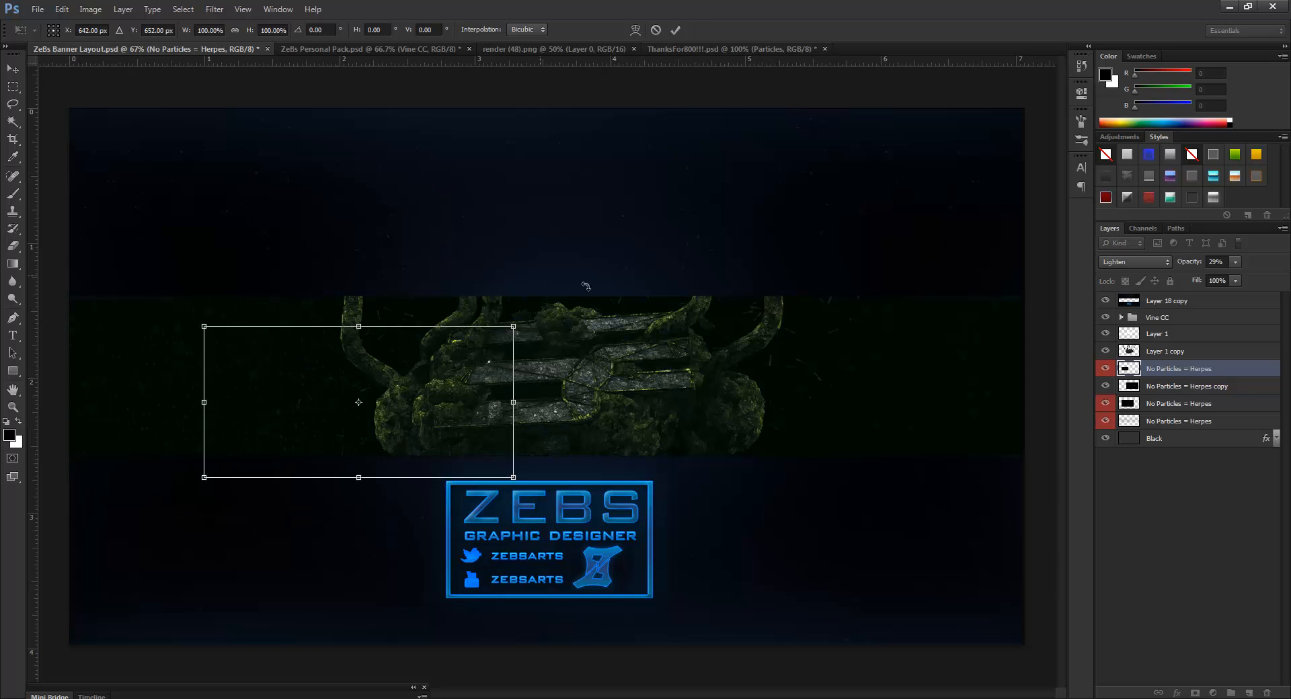
left_click(673, 31)
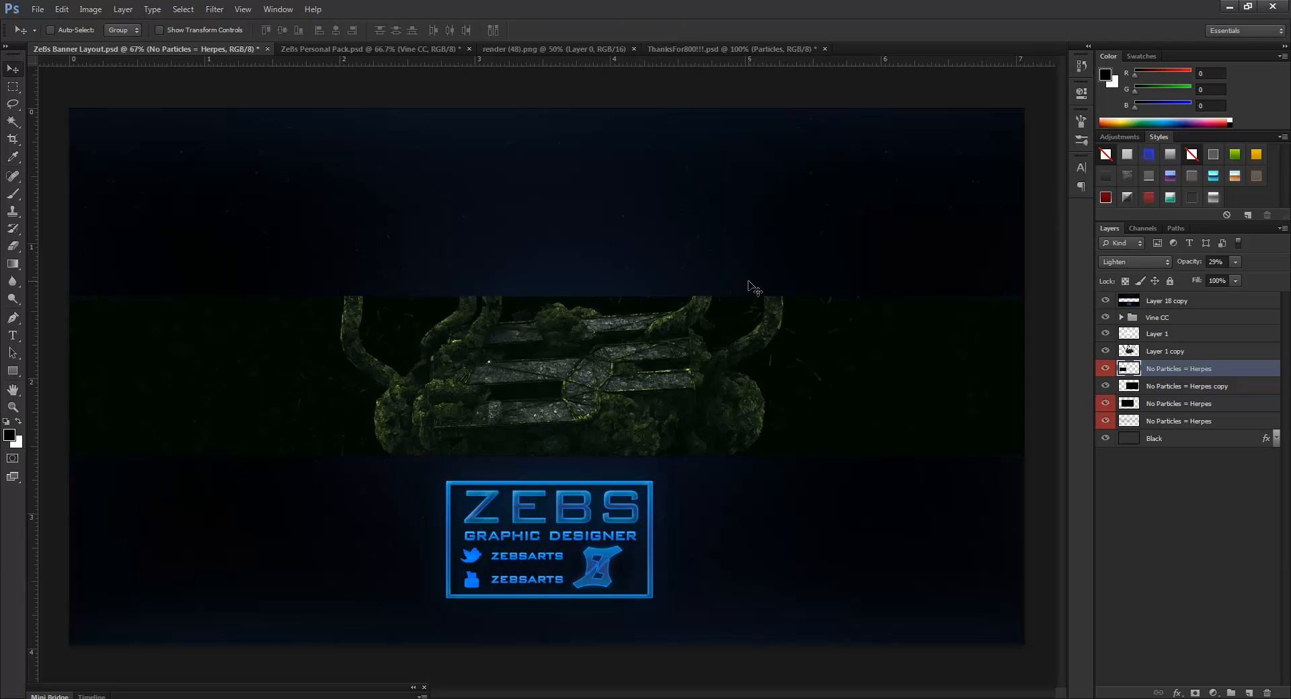
- Delete the speck particle layer from the banner and close the render (48).png document
key("Delete")
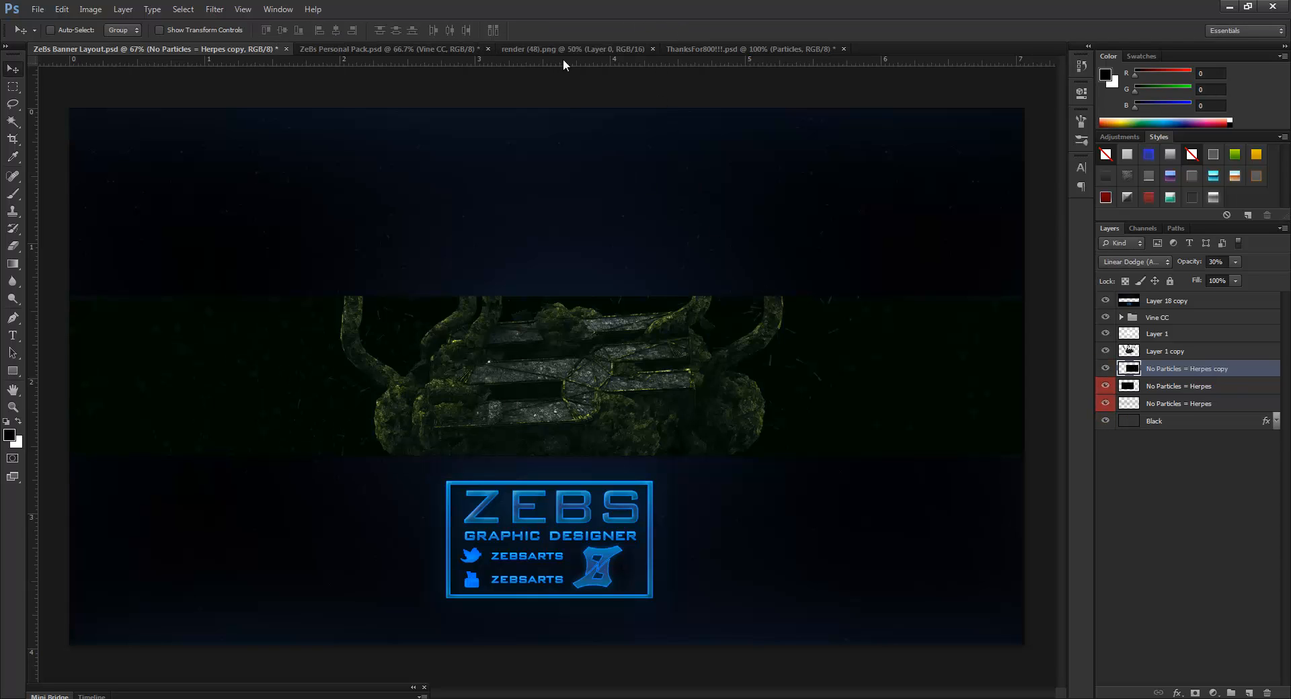
left_click(652, 50)
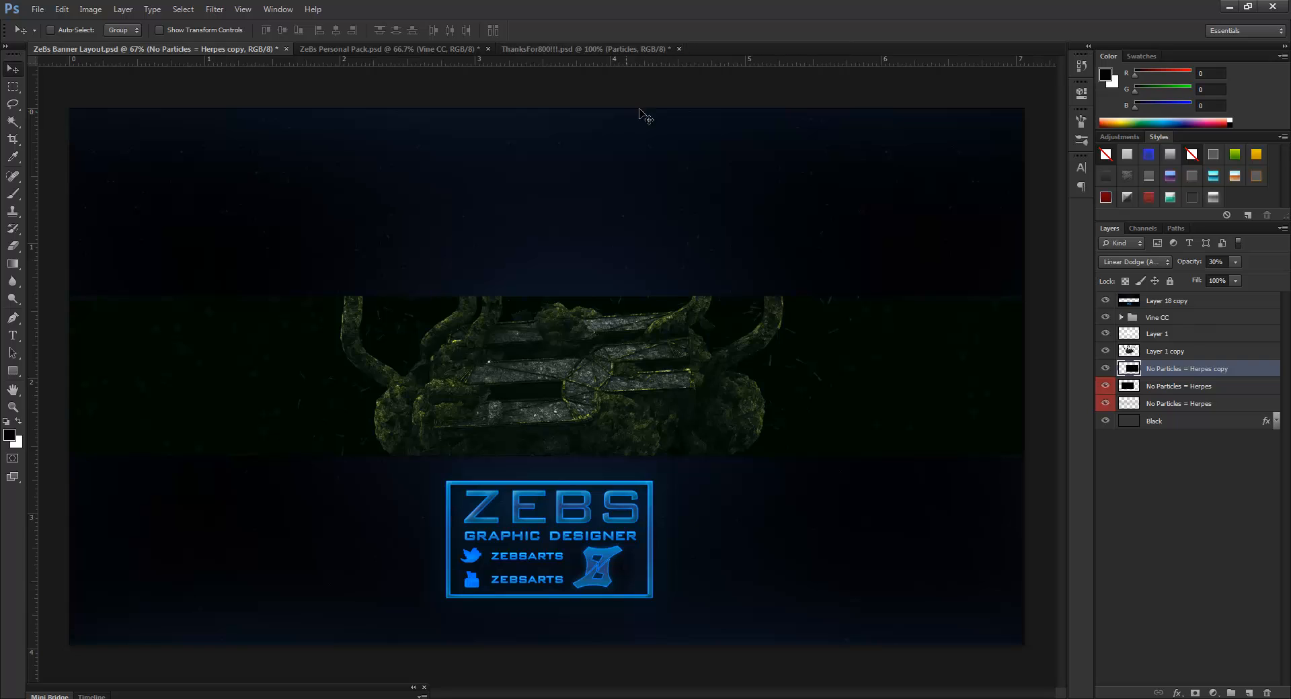
- Switch to ThanksFor800!!!.psd and preview the layers in its Particles group one by one to choose another particle effect
left_click(591, 49)
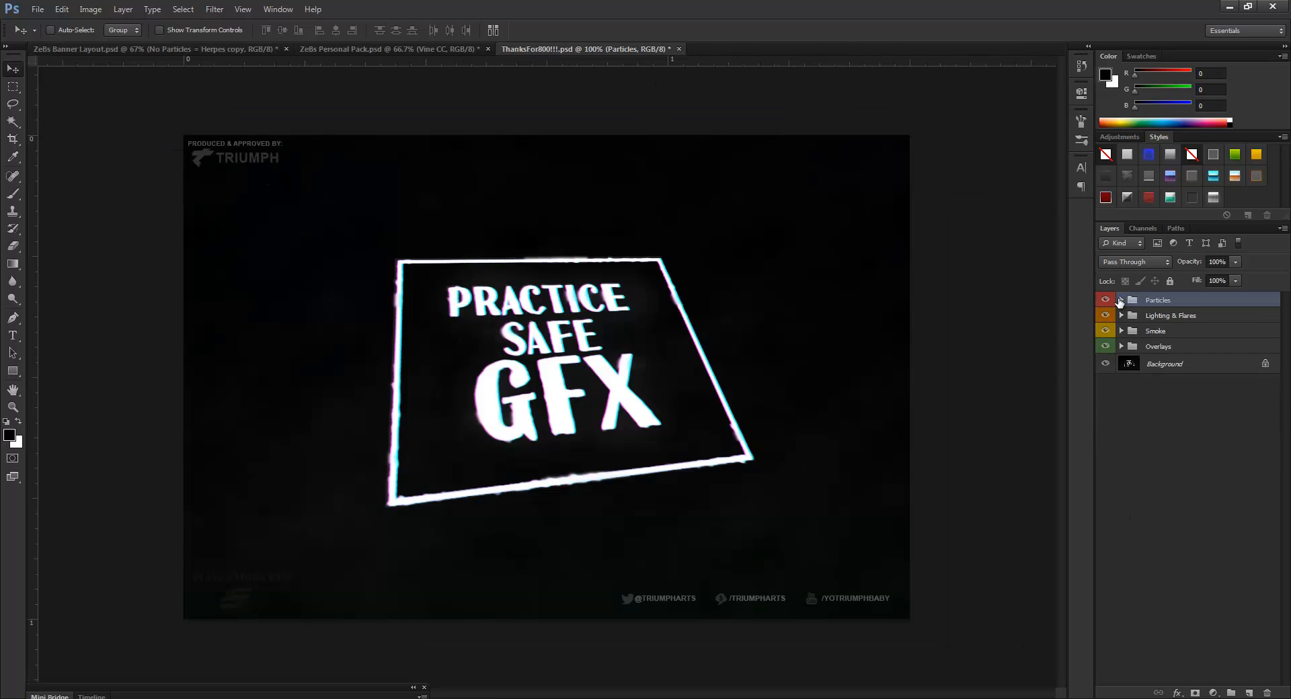
left_click(1120, 300)
left_click(1105, 435)
left_click(1106, 454)
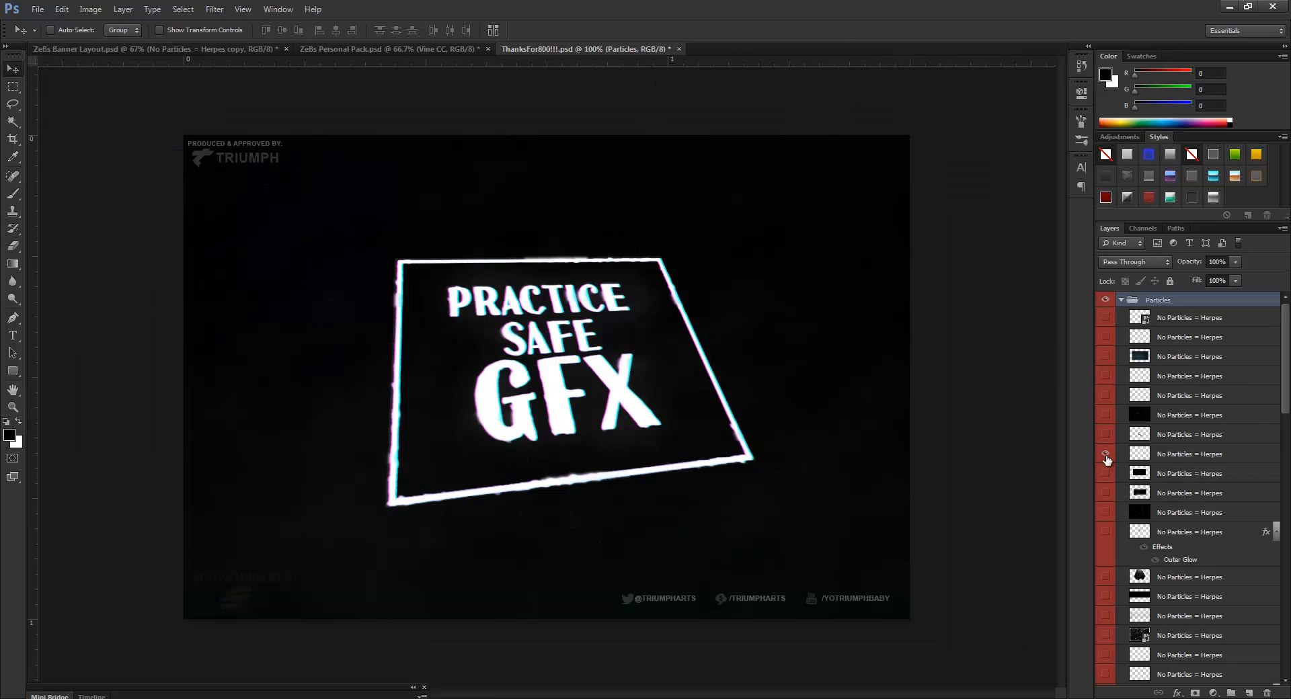
left_click(1105, 512)
left_click(1105, 533)
left_click(1105, 532)
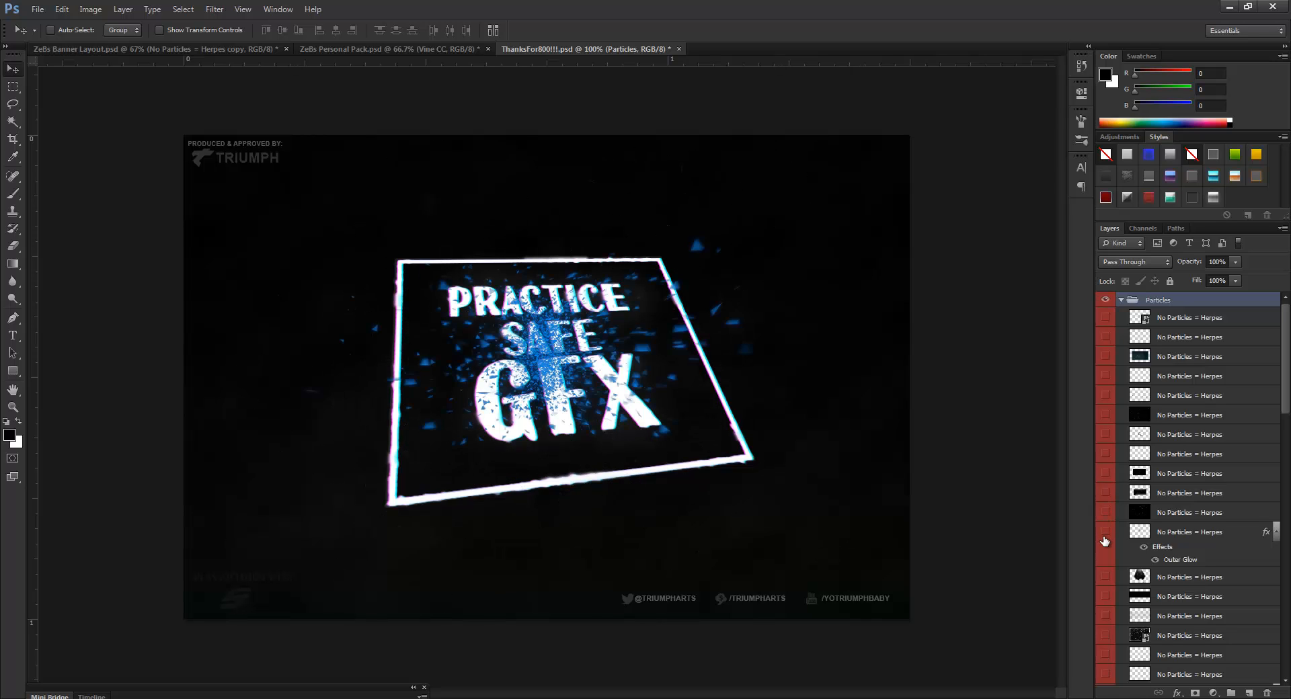
left_click(1105, 576)
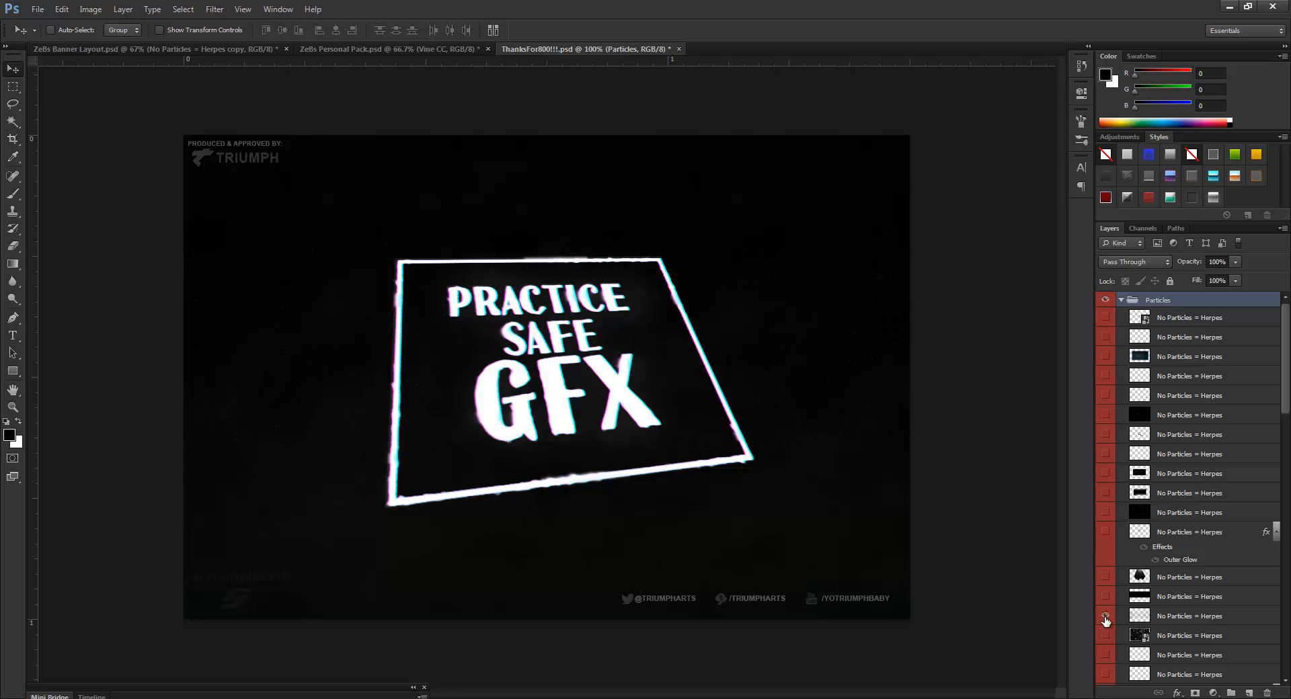
left_click(1105, 616)
left_click(1105, 635)
left_click(1105, 635)
left_click(1105, 655)
left_click(1100, 656)
left_click(1102, 674)
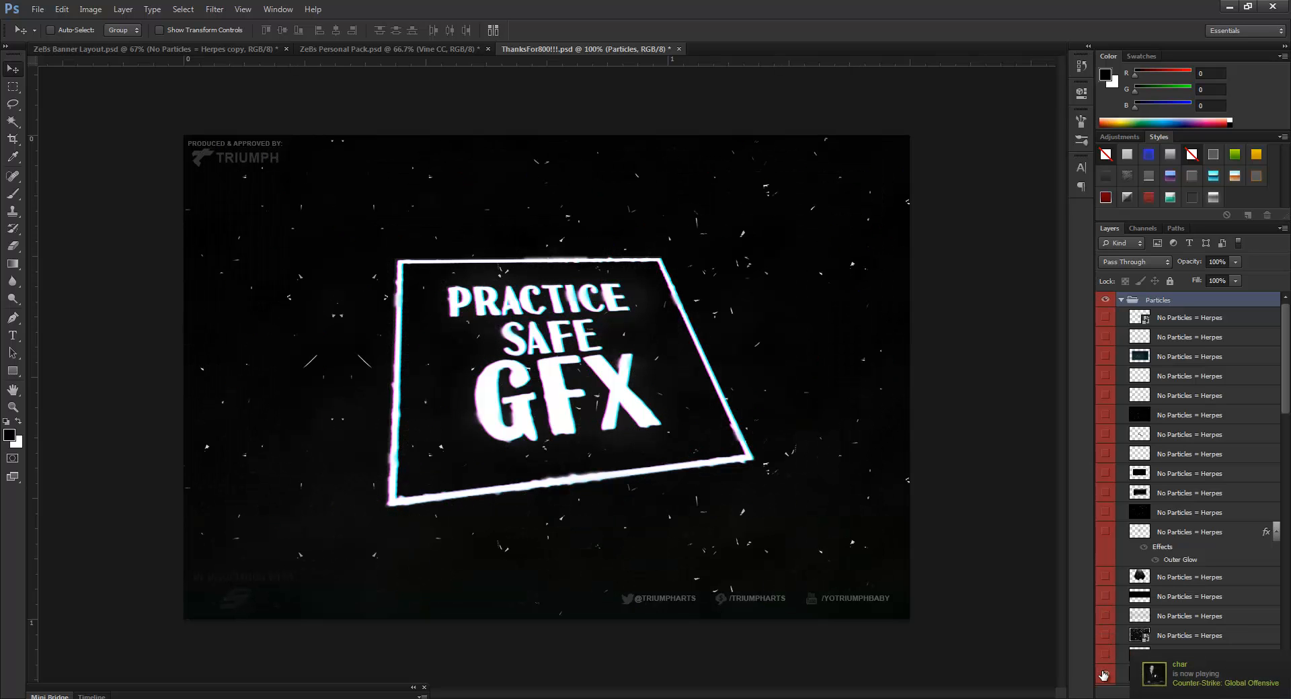
scroll(1157, 572, "down", 3)
left_click(1106, 570)
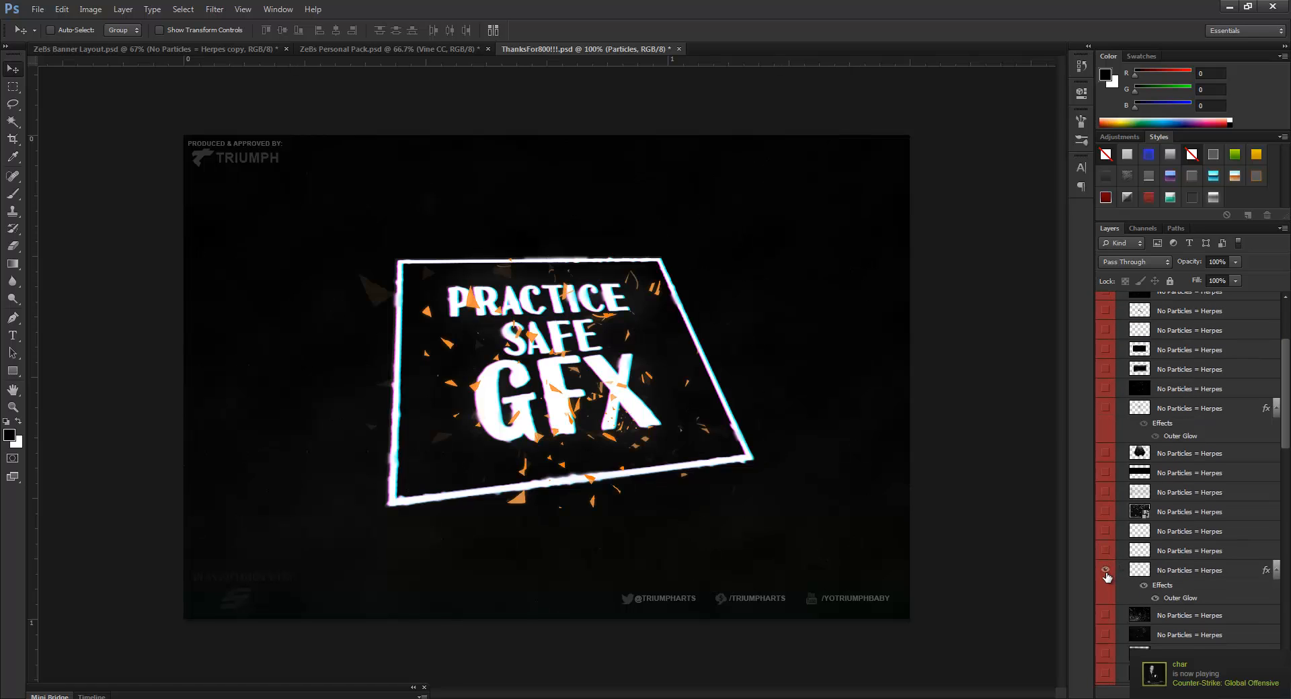
left_click(1105, 570)
- Duplicate the particle layer with small scattered white flecks into ZeBs Banner Layout.psd and switch back to the banner document
left_click(1216, 551)
right_click(1243, 555)
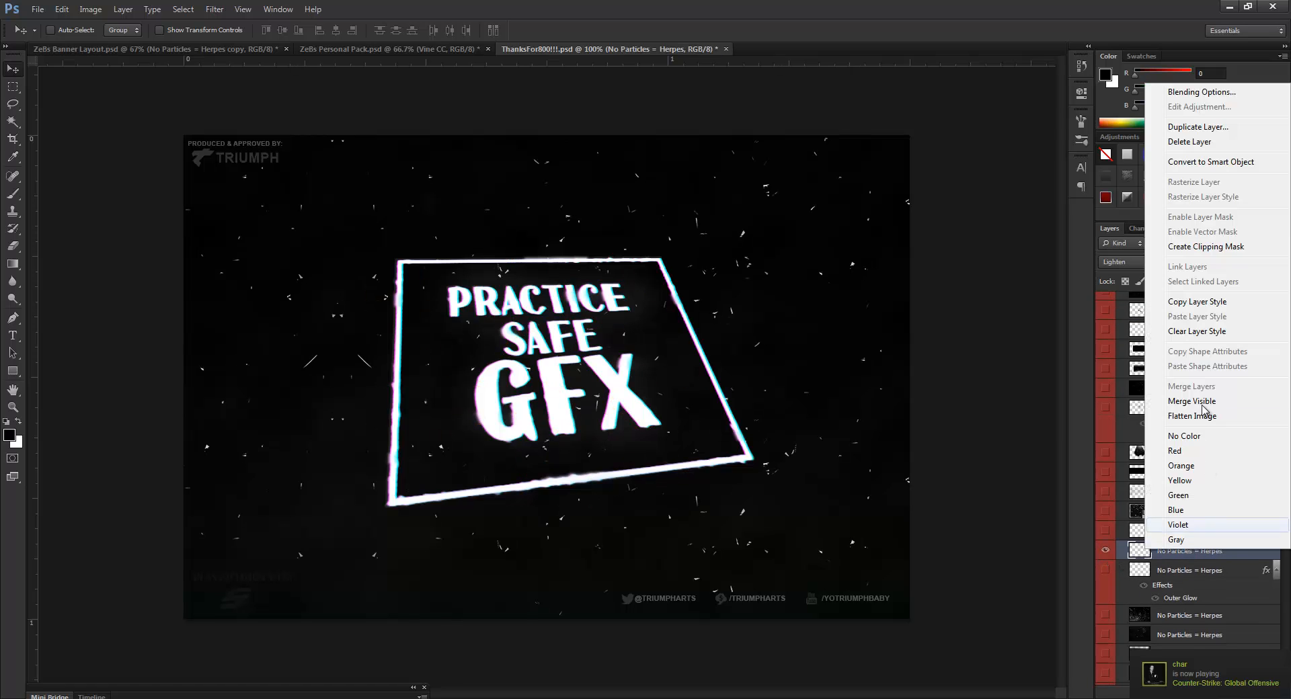
left_click(1197, 127)
left_click(612, 271)
left_click(611, 285)
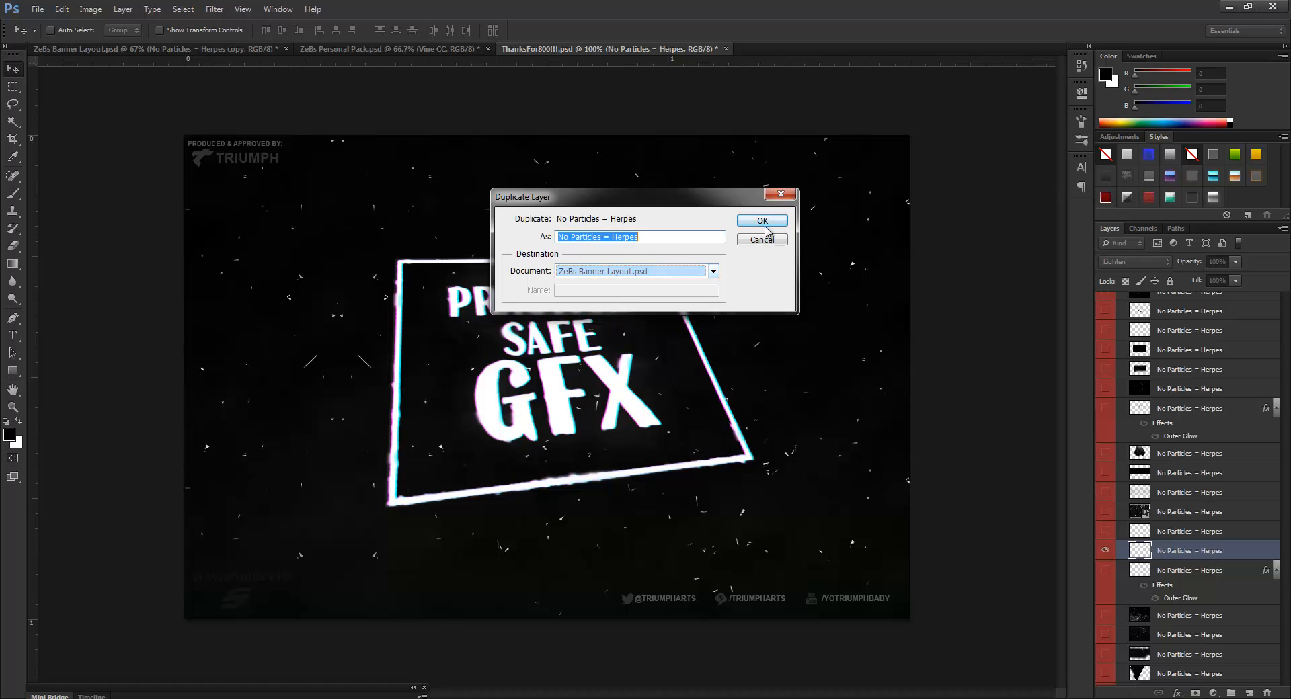
left_click(761, 221)
left_click(104, 49)
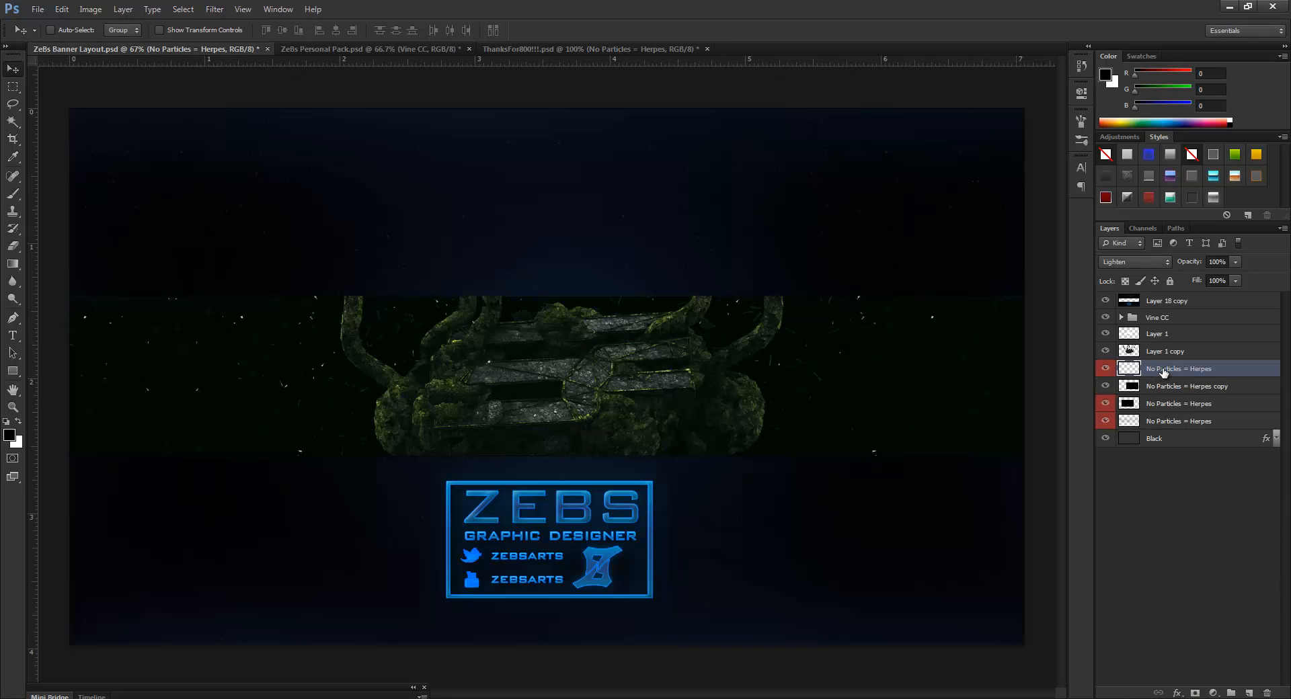
key("Delete")
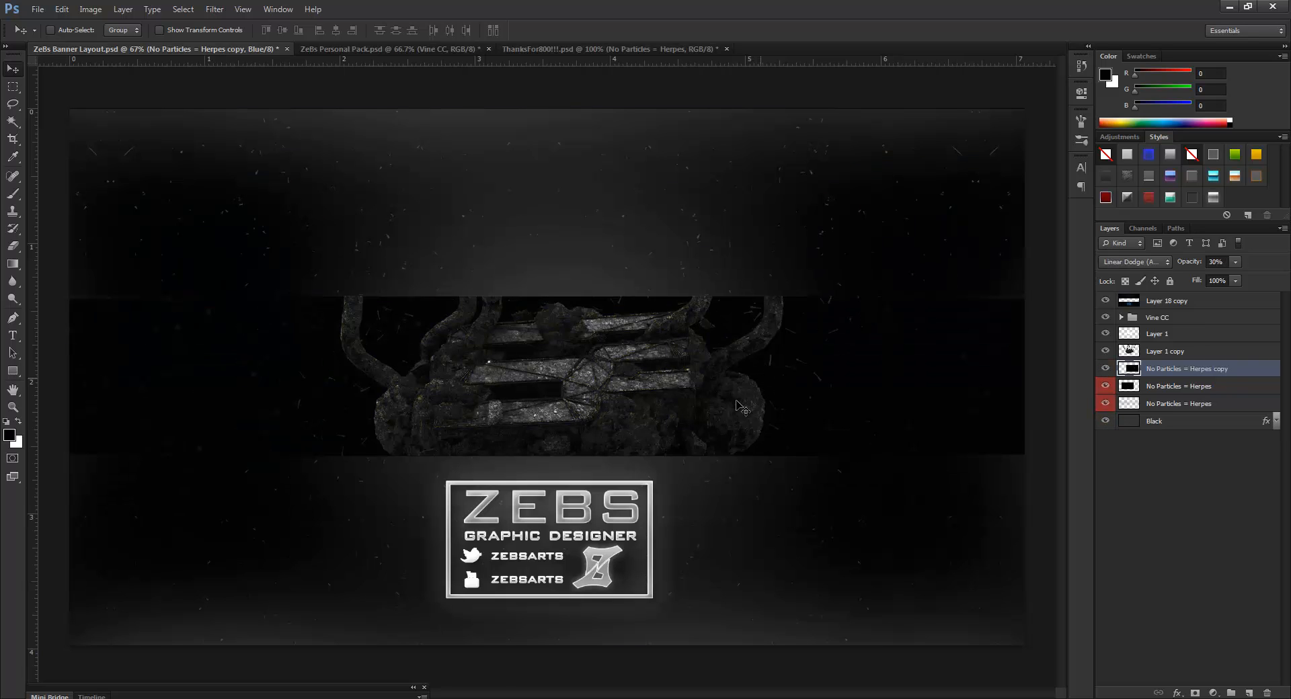
left_click(518, 698)
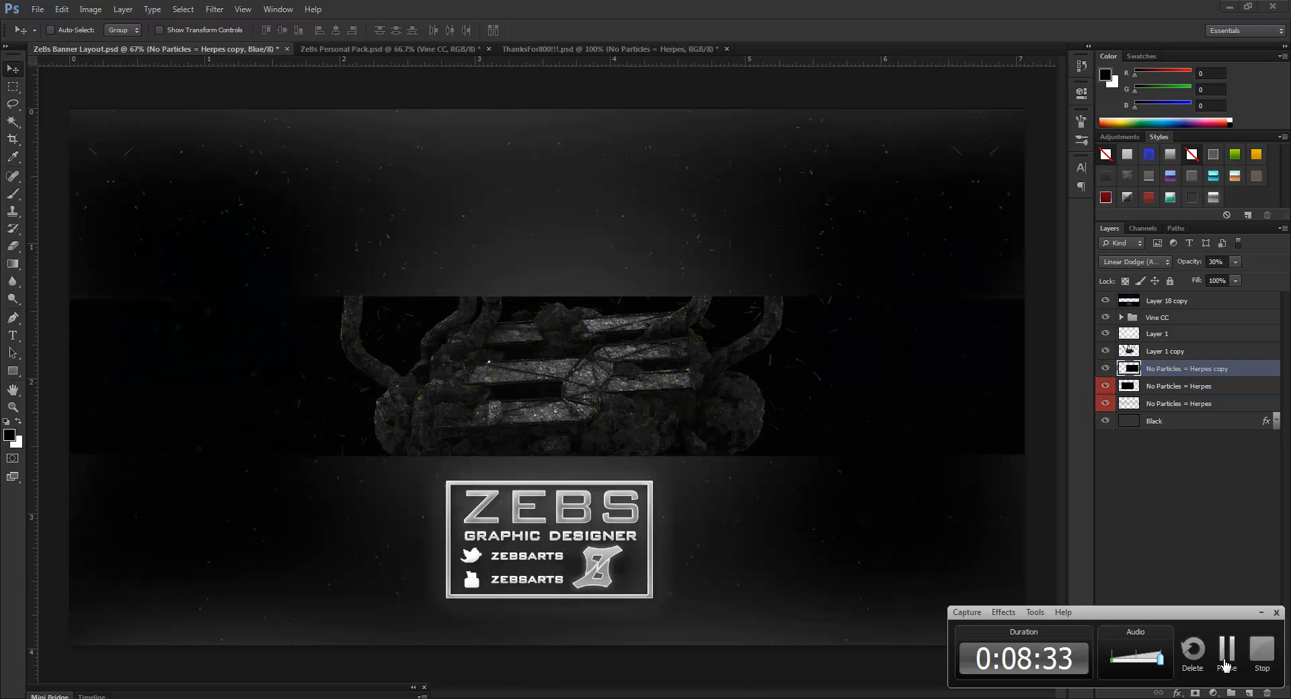
left_click(1225, 664)
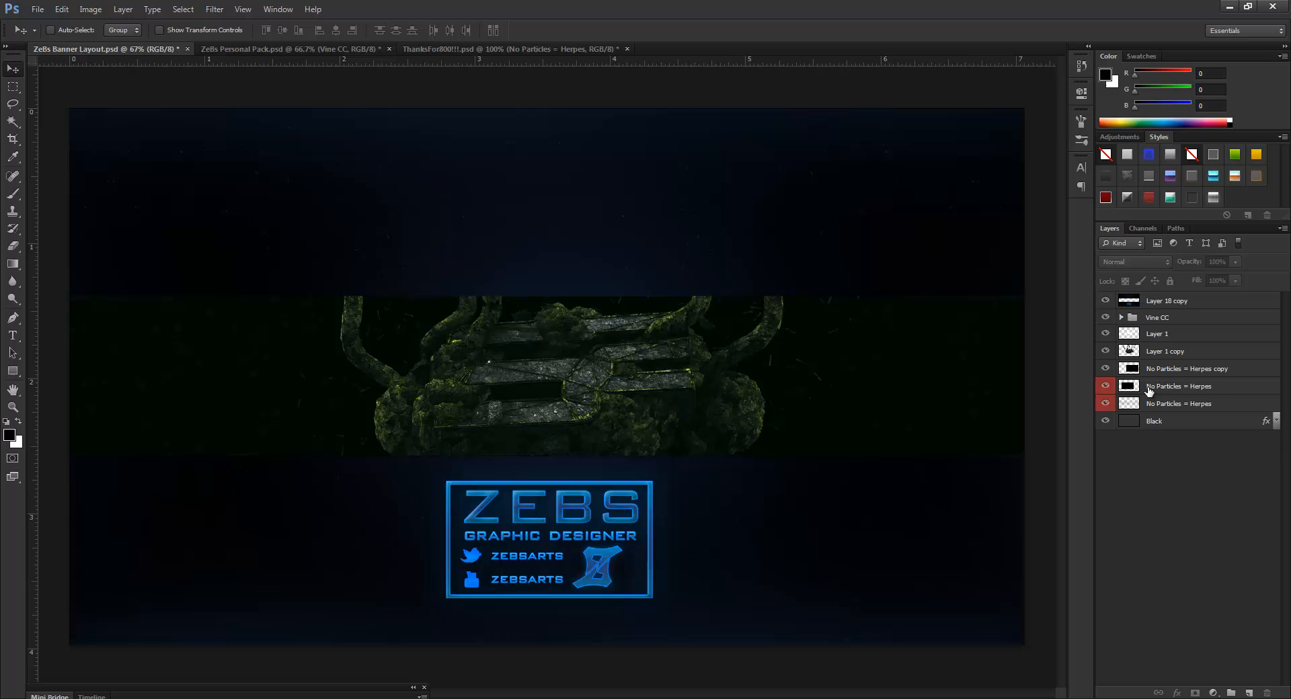
key("ctrl+z")
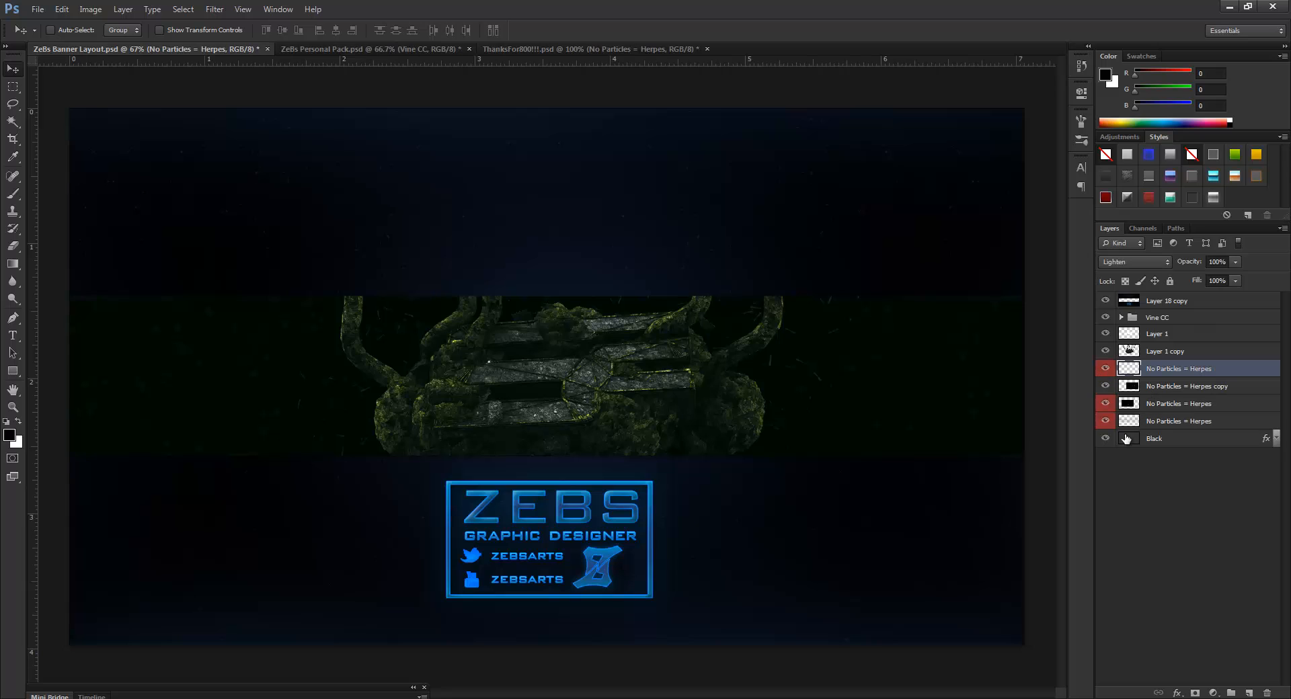
- Scale the scattered fleck layer to about 49% and position it over the left part of the banner strip
key("ctrl+t")
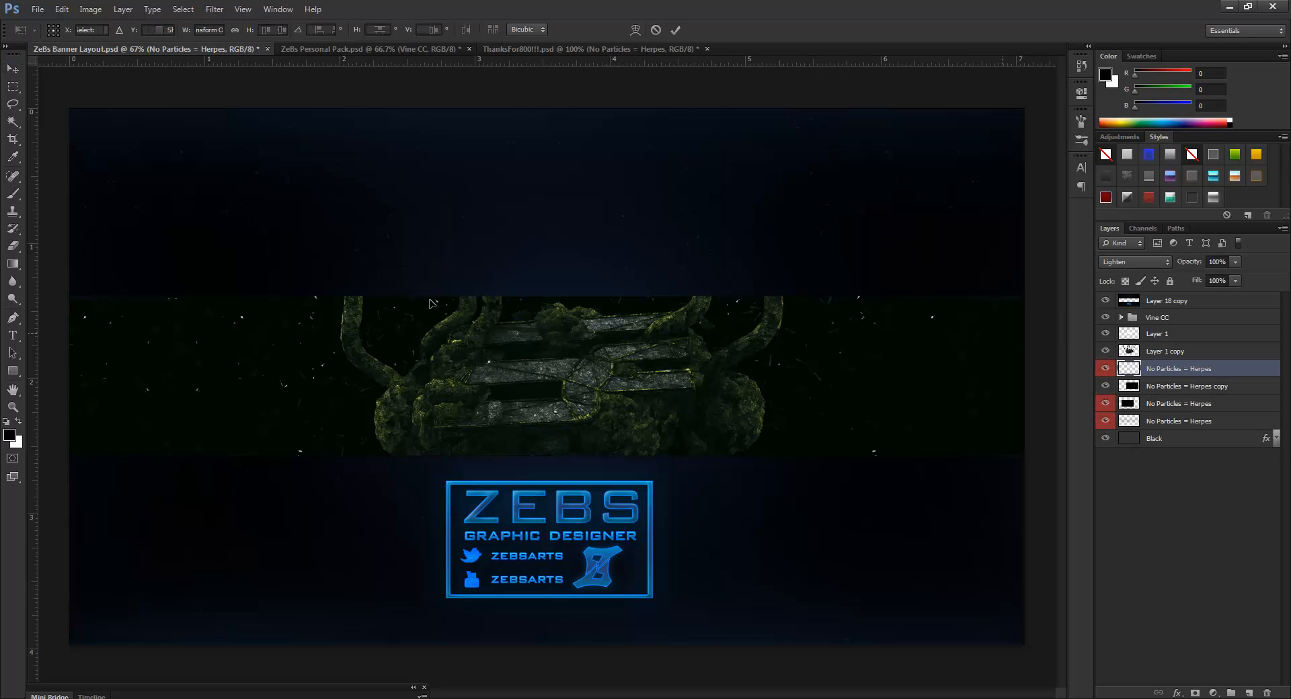
key("ctrl+0")
left_click_drag(619, 331, 871, 493)
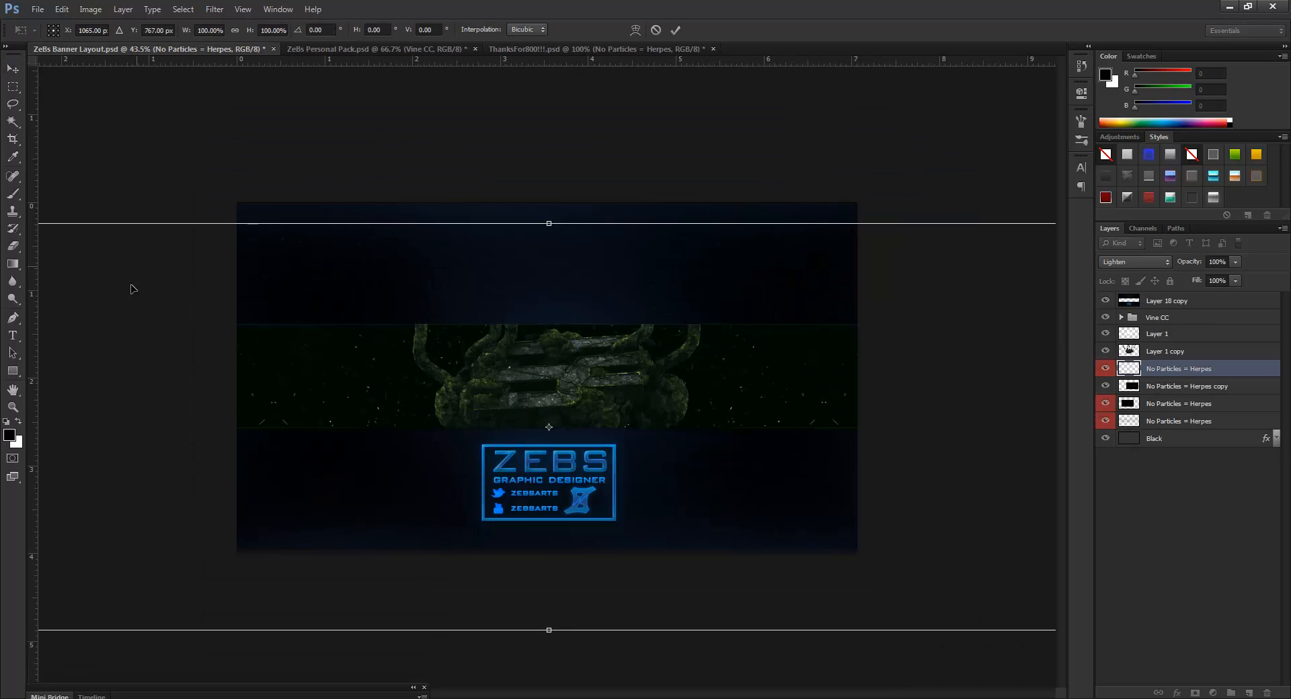
left_click_drag(145, 303, 636, 288)
left_click_drag(523, 196, 218, 261)
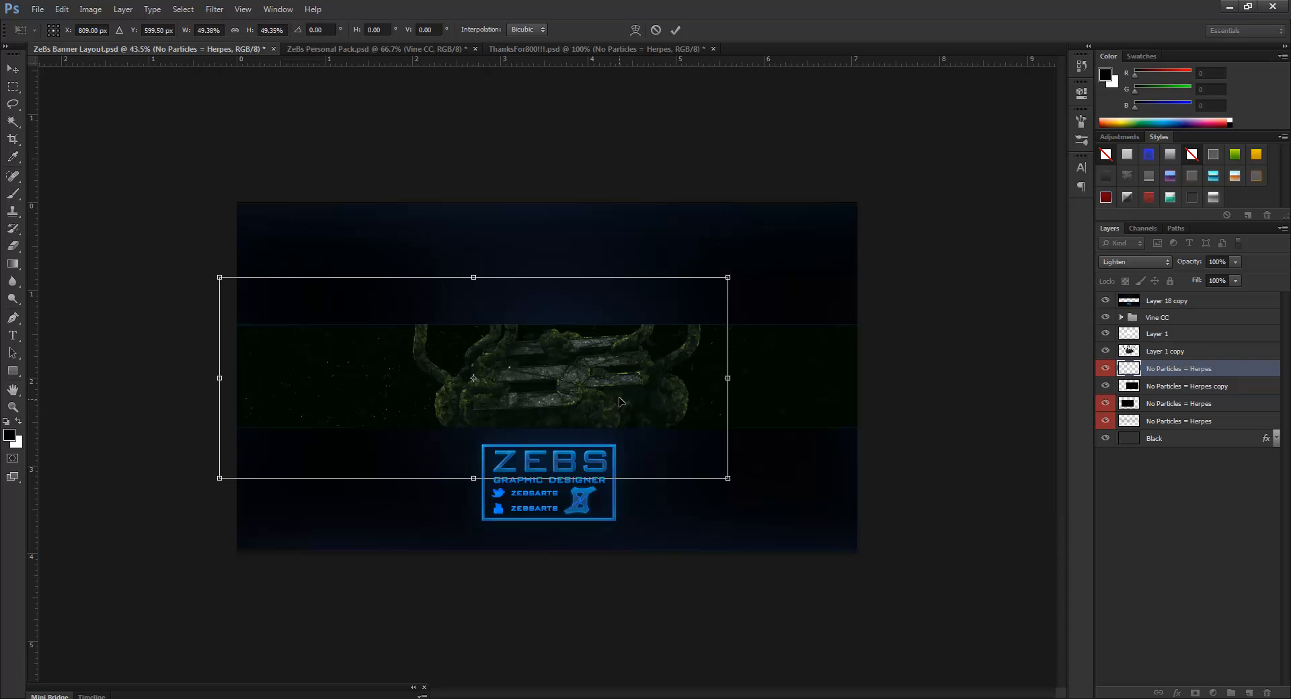
left_click_drag(644, 411, 639, 391)
left_click(675, 30)
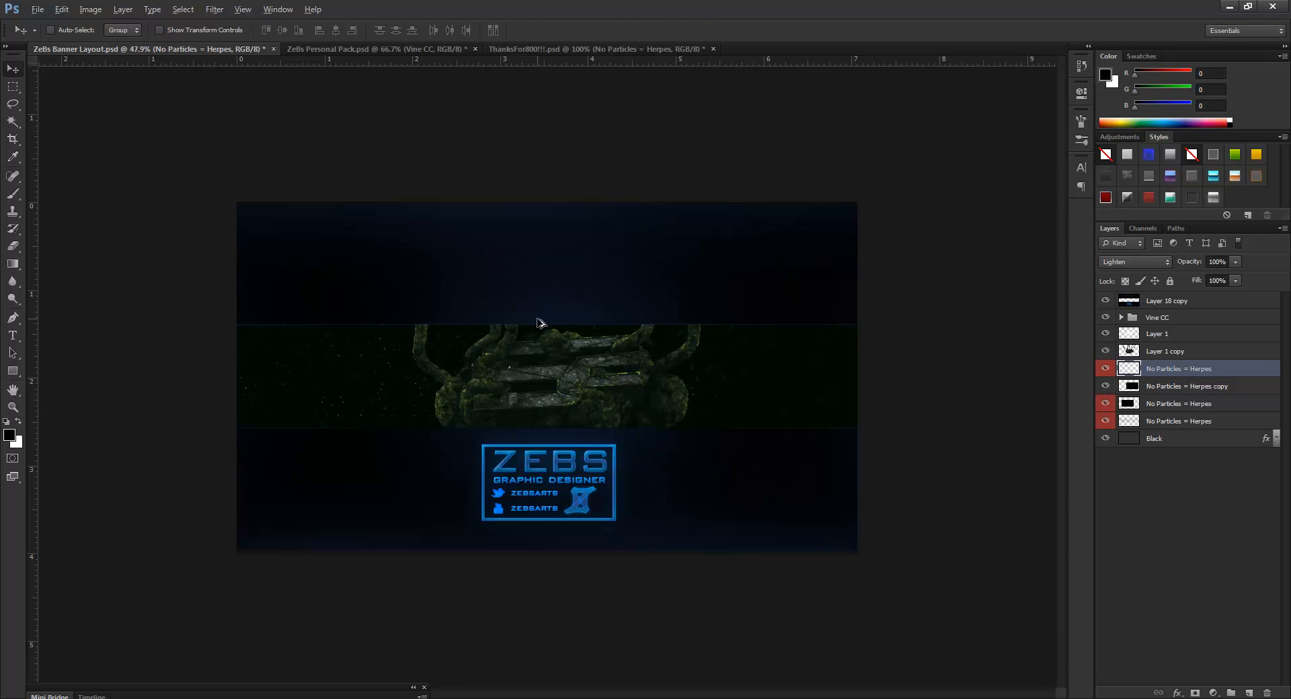
- Duplicate the scaled fleck layer and move the copy to the banner's right side, at about X 1816 px, Y 546.5 px
scroll(538, 329, "up", 3)
scroll(538, 334, "down", 1)
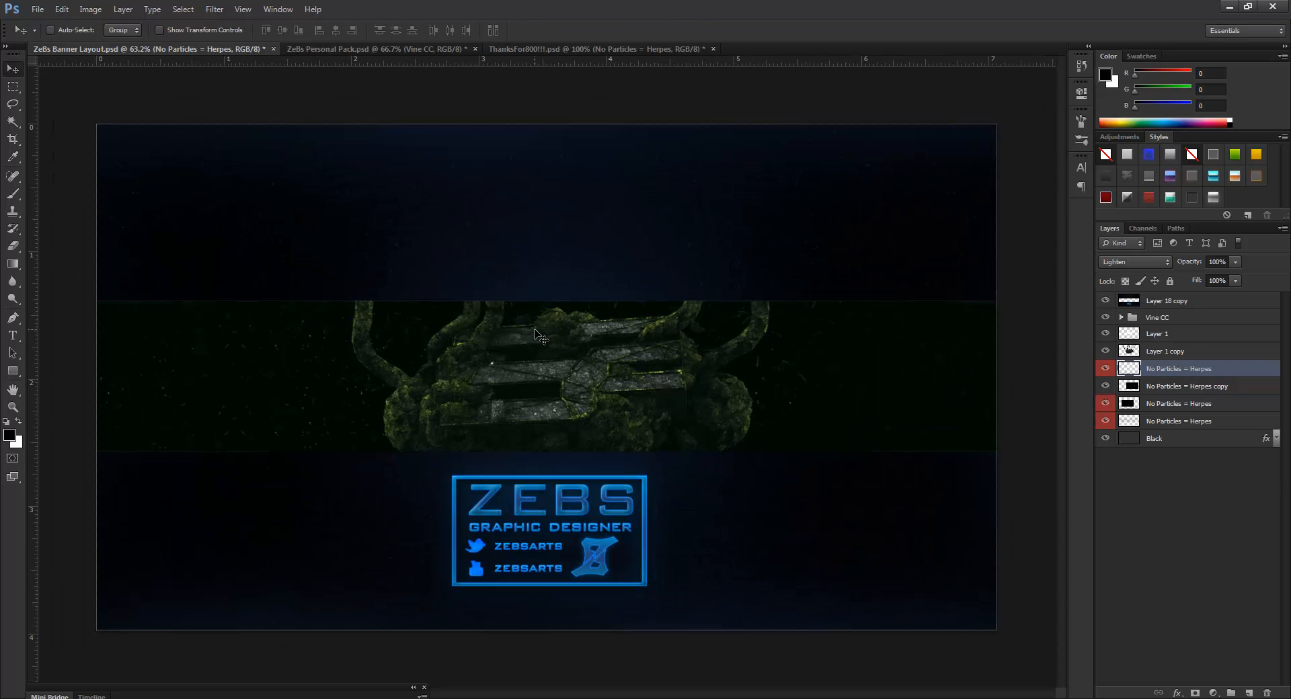
key("ctrl+j")
key("ctrl+t")
left_click_drag(539, 336, 976, 339)
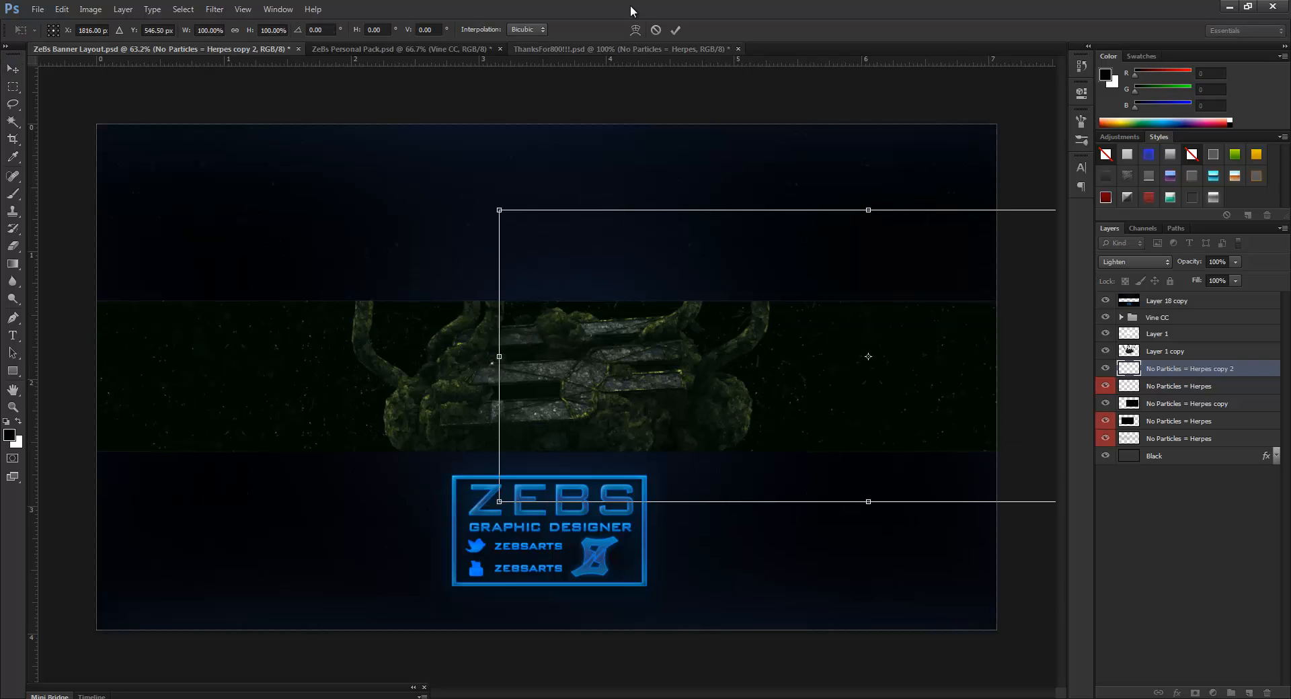
left_click(675, 30)
- Lower the opacity of both scattered fleck layers together to about 51% and deselect them
left_click(1185, 388, "shift")
left_click(1234, 262)
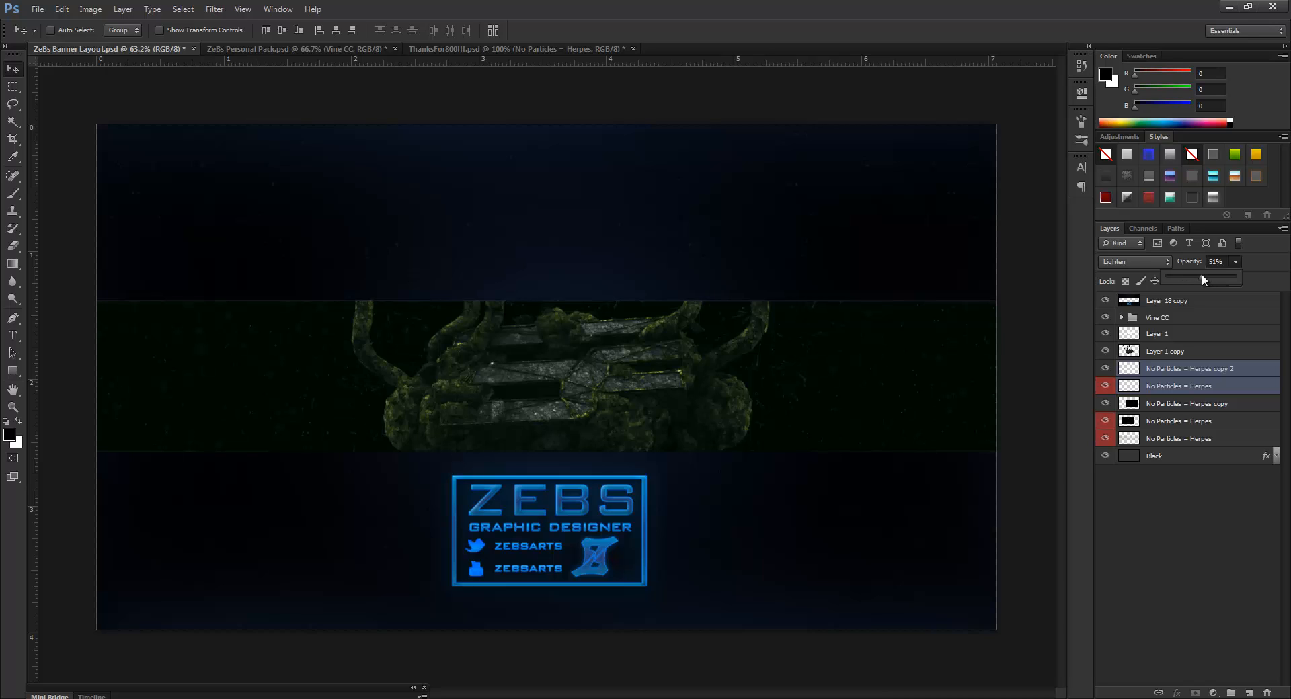
left_click(1210, 576)
left_click(1210, 576)
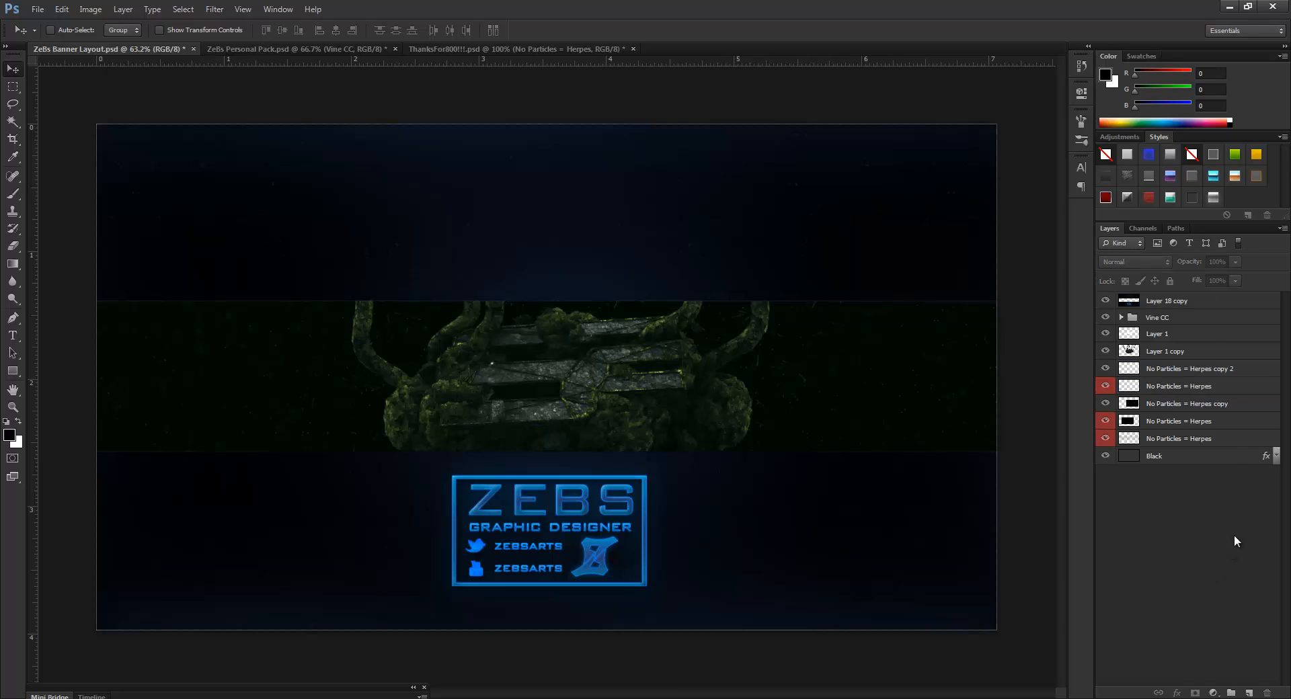
- Switch to ZeBs Personal Pack.psd, collapse its CC's group and expand the Lights group
left_click(329, 51)
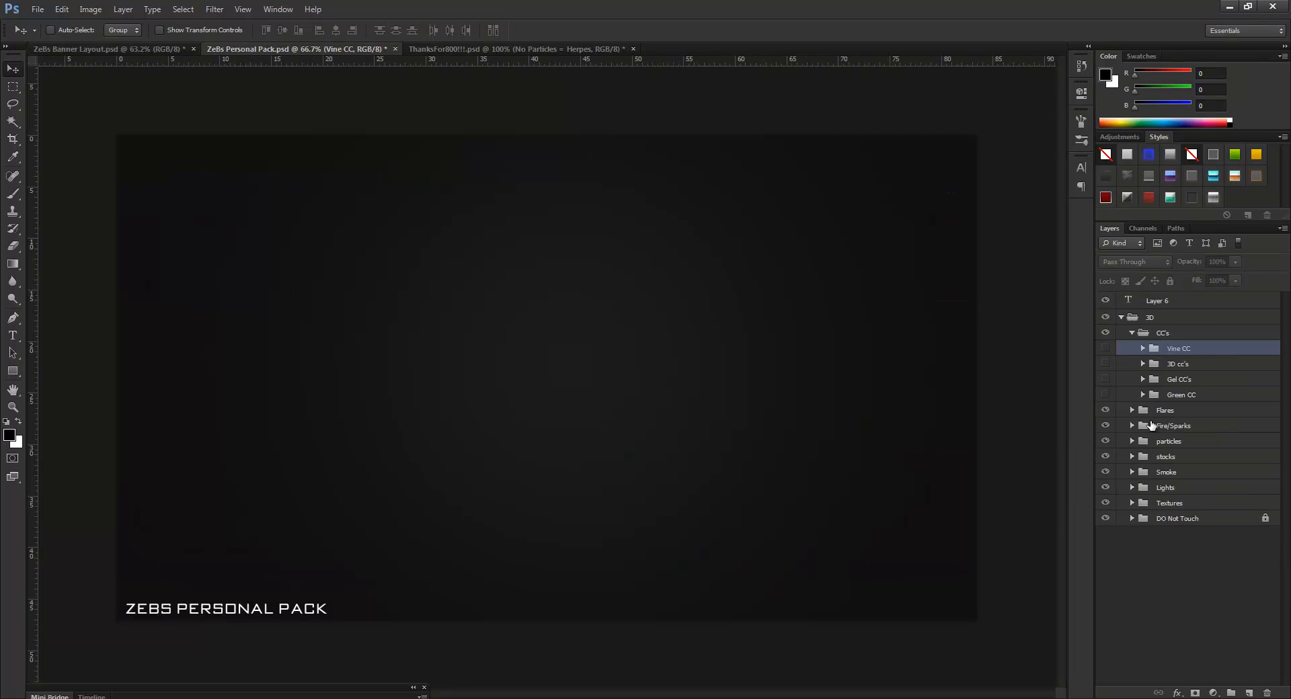
left_click(1132, 332)
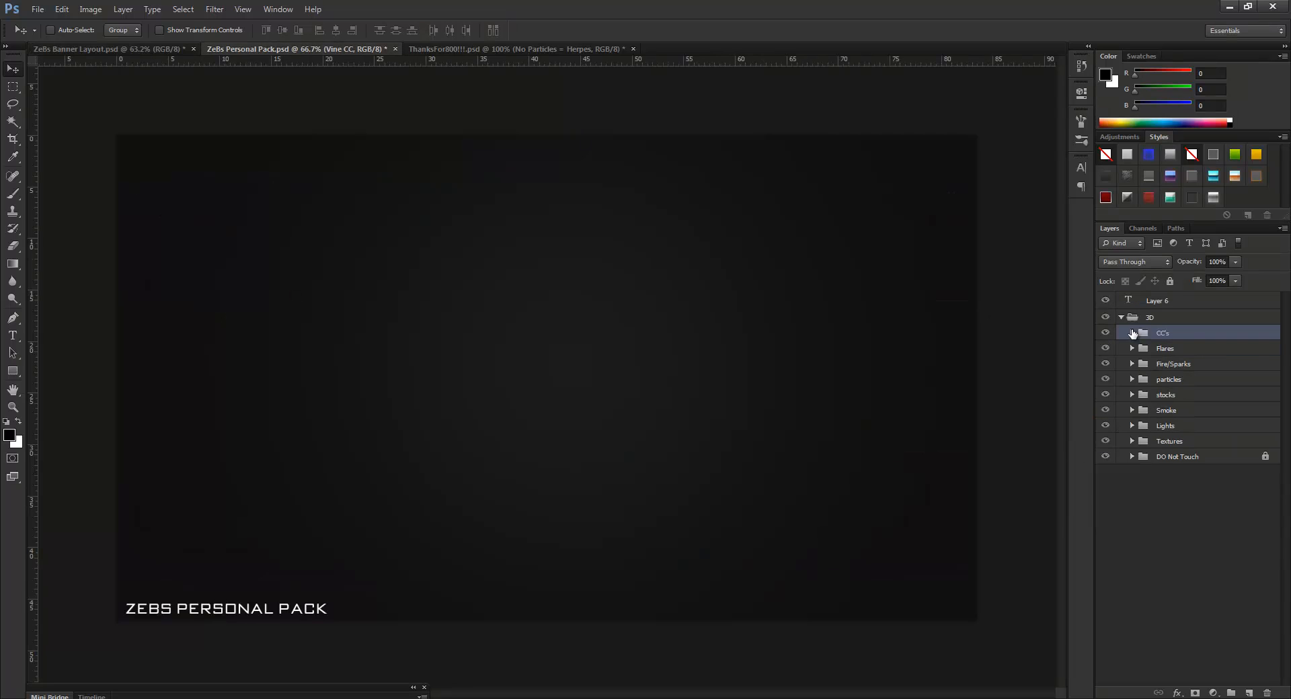
left_click(1160, 428)
left_click(1176, 411)
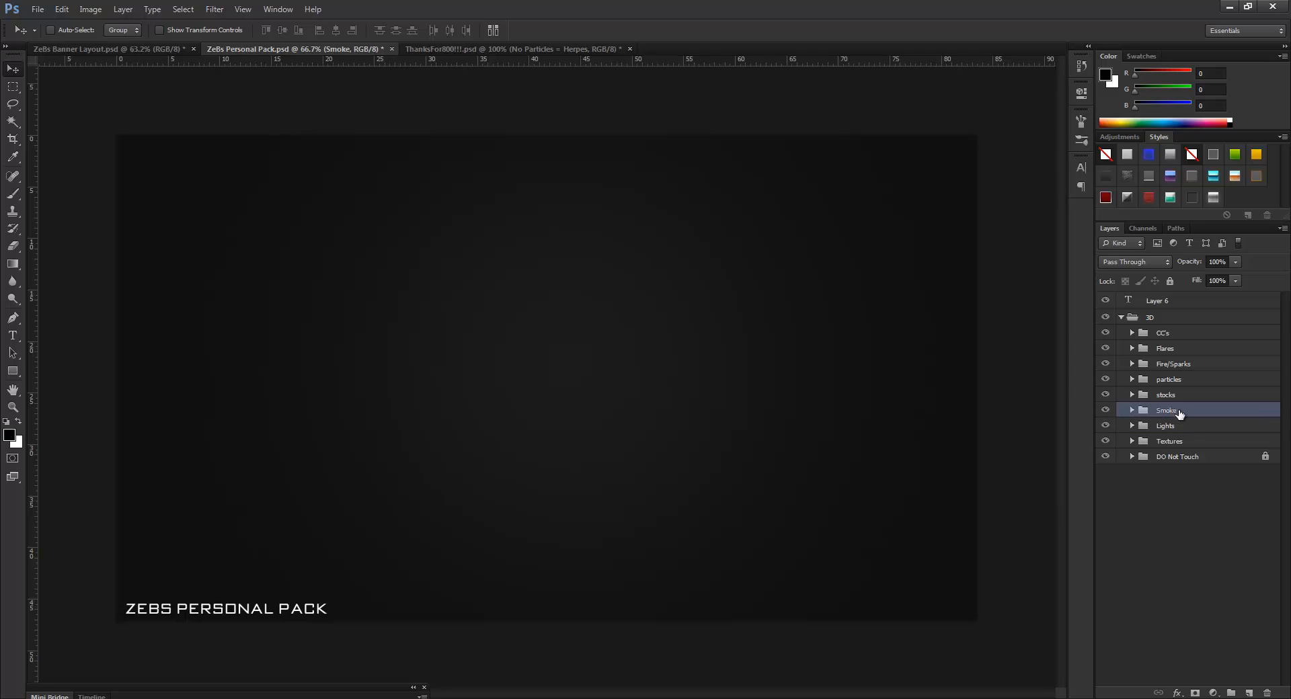
left_click(1176, 426)
left_click(1132, 426)
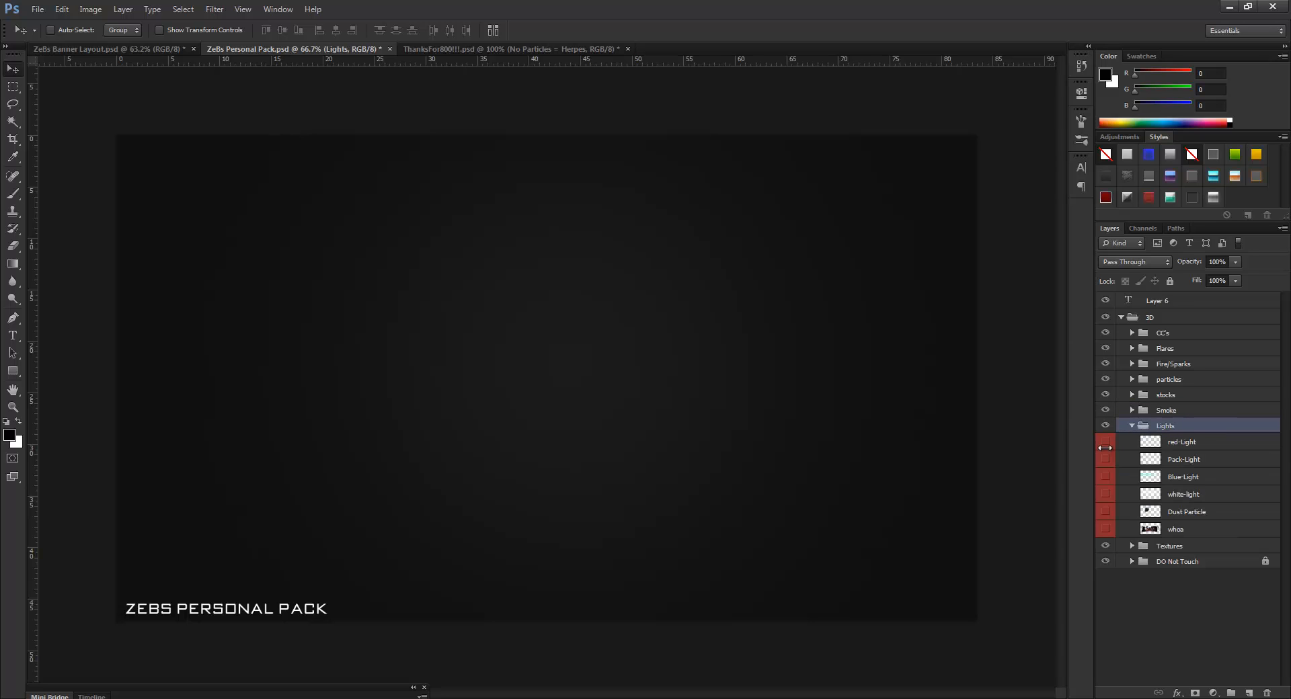
- Preview the red-Light layer, hide it again and show the Pack-Light layer in its place
left_click(1105, 443)
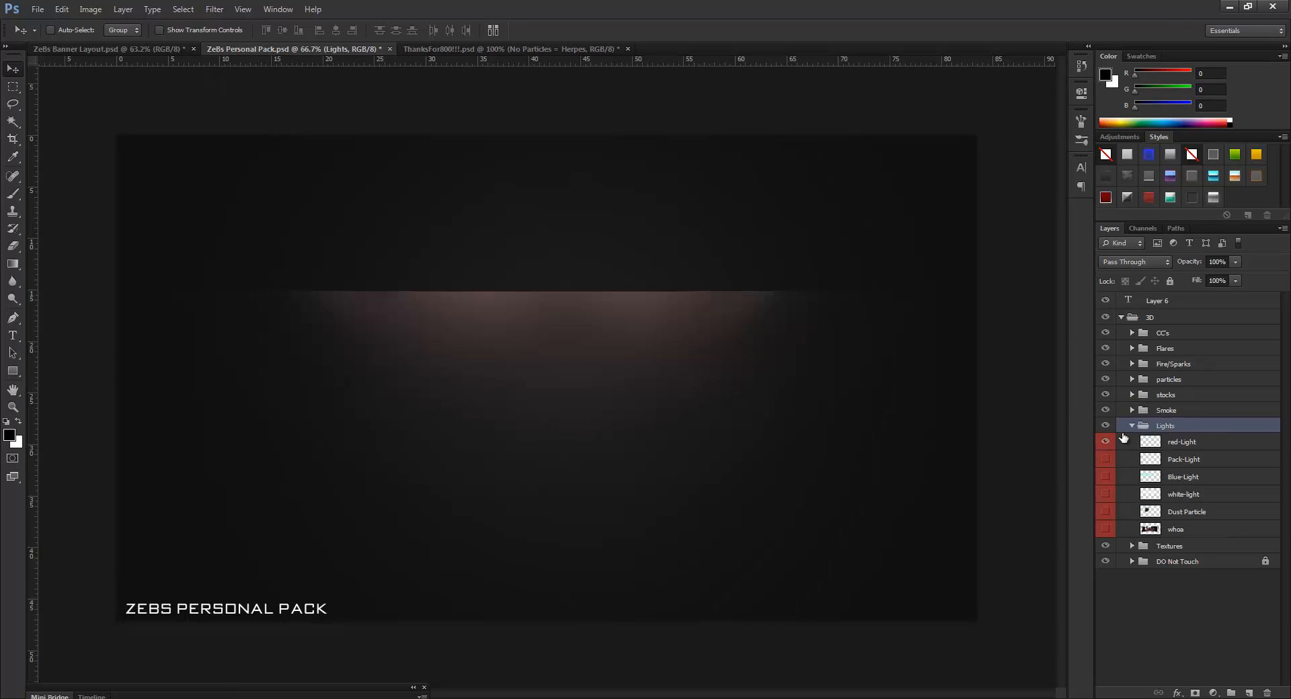
left_click(1105, 441)
left_click(1105, 460)
- Duplicate the Pack-Light layer into ZeBs Banner Layout.psd and hide the original in the pack
left_click(1262, 464)
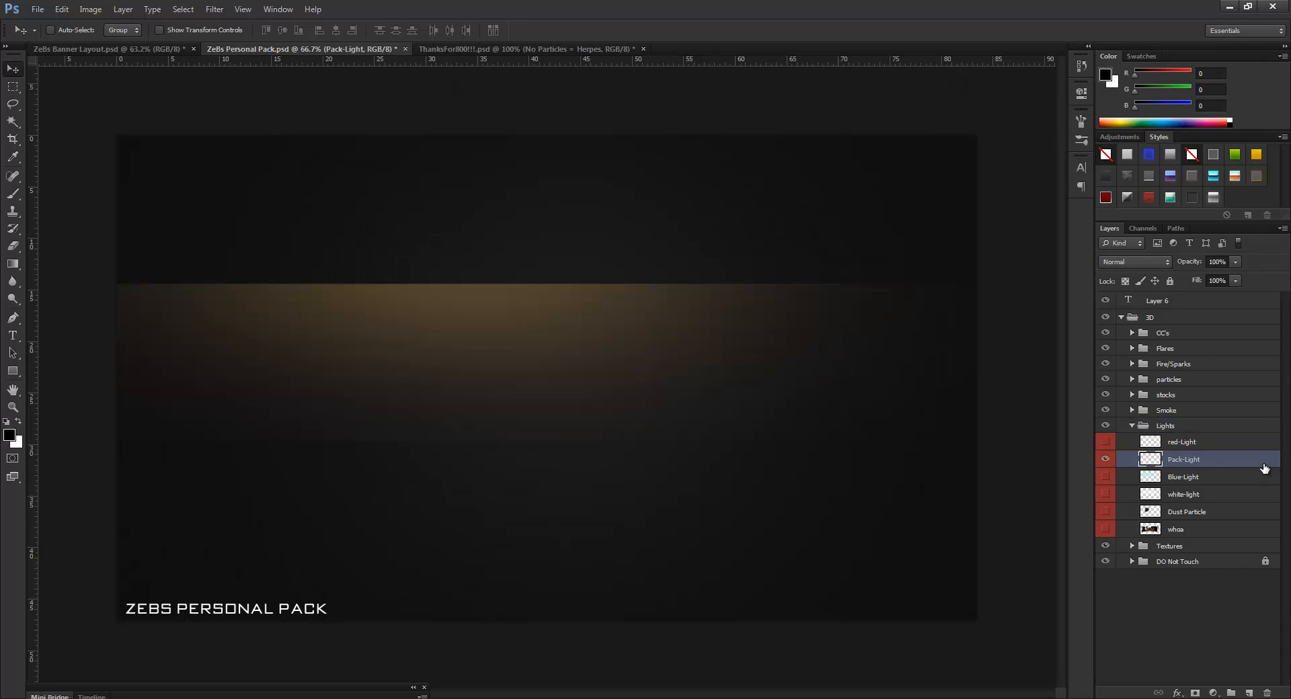
right_click(1262, 464)
left_click(1176, 276)
left_click(672, 274)
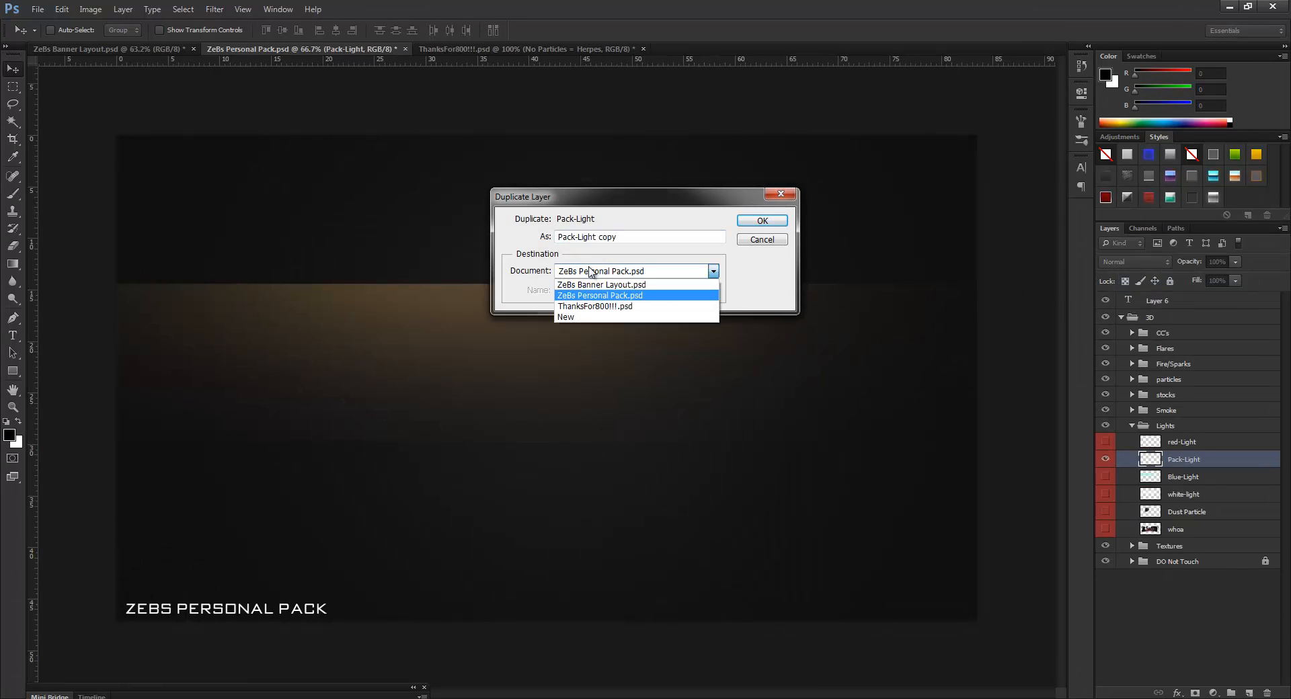
left_click(576, 285)
left_click(761, 218)
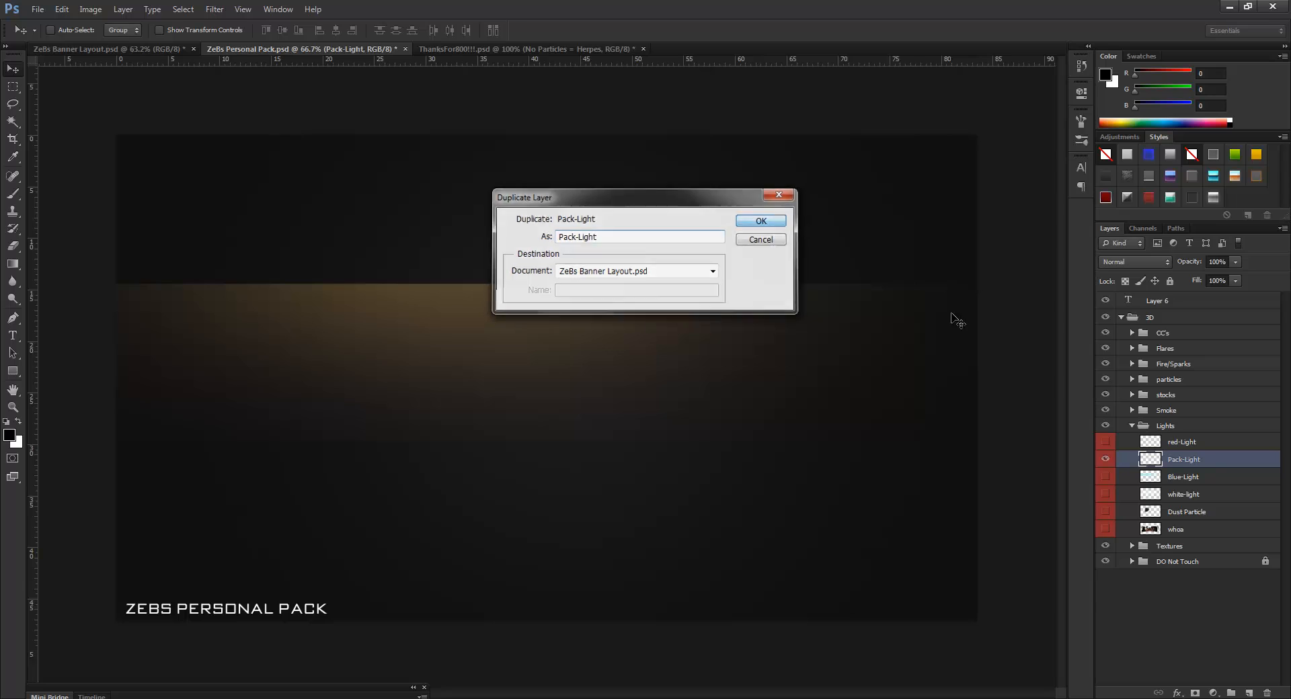
left_click(1105, 461)
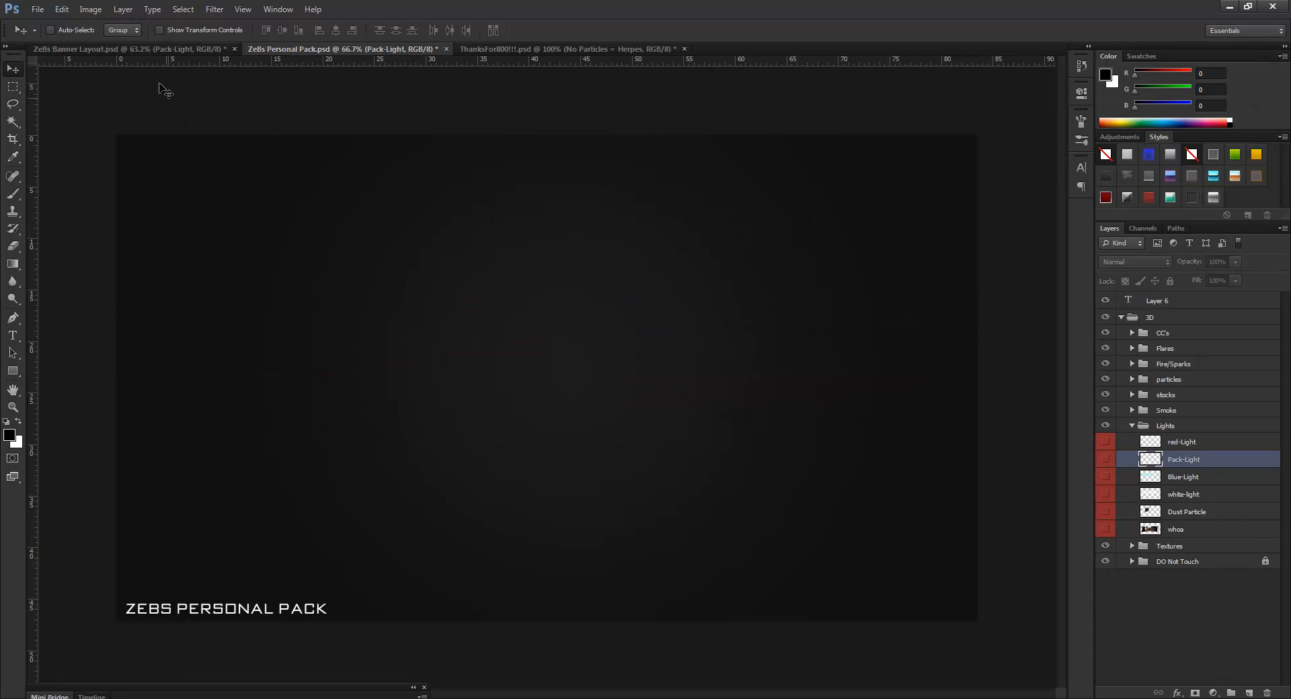
- In ZeBs Banner Layout.psd, place Pack-Light below the Vine CC group and move it over the strip, about X 1098 px, Y 583 px
left_click(147, 51)
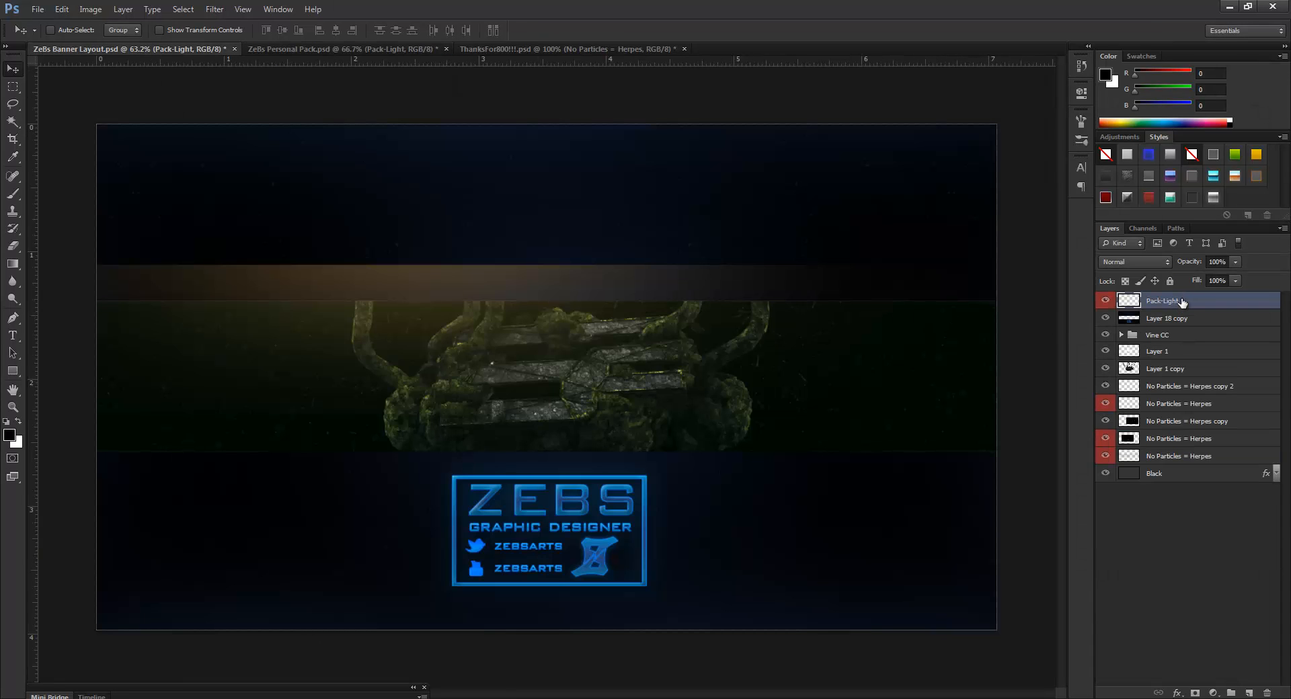
left_click_drag(1183, 302, 1185, 348)
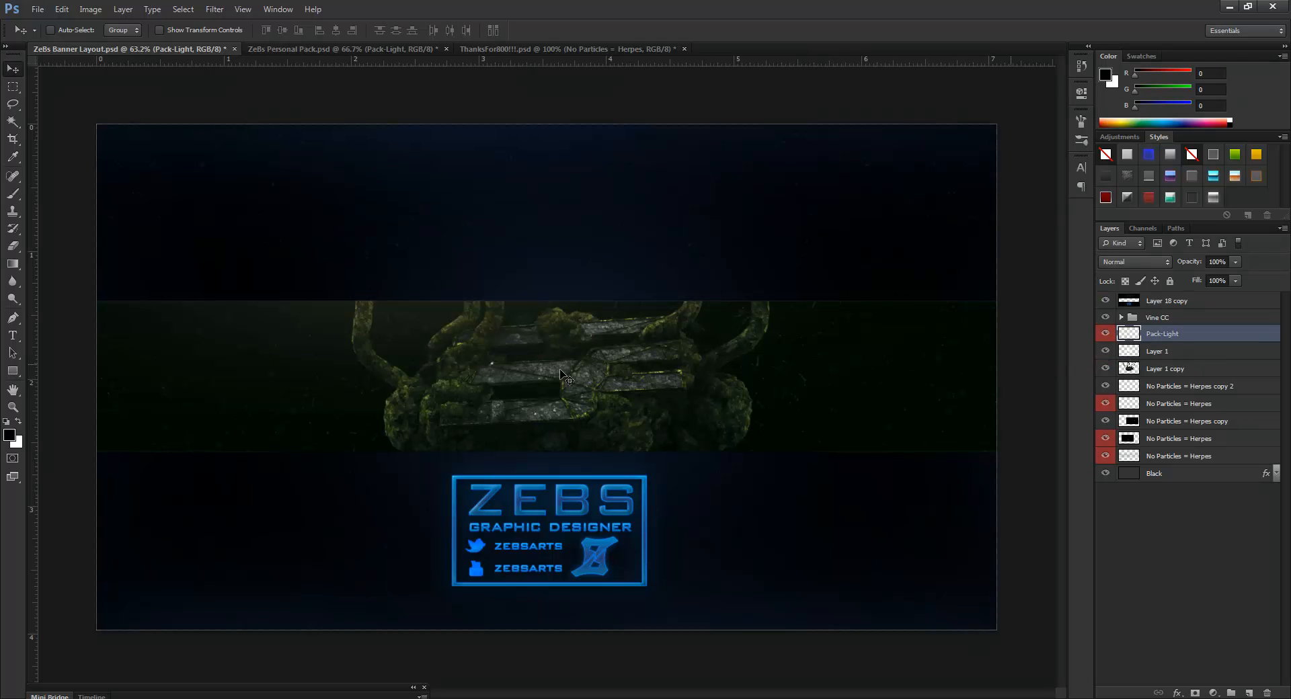
key("ctrl+t")
left_click_drag(463, 312, 609, 344)
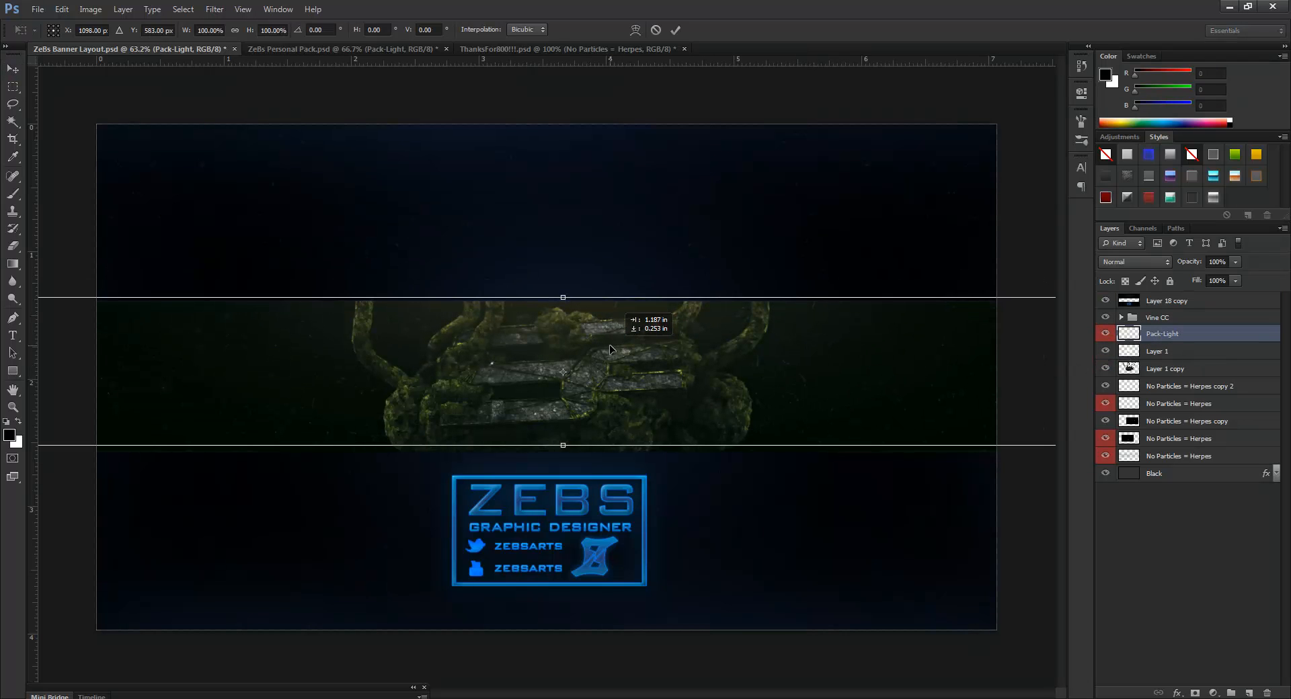
left_click(677, 30)
- Shift the Pack-Light layer's hue to about +32 with Hue/Saturation so the light turns green
key("ctrl+u")
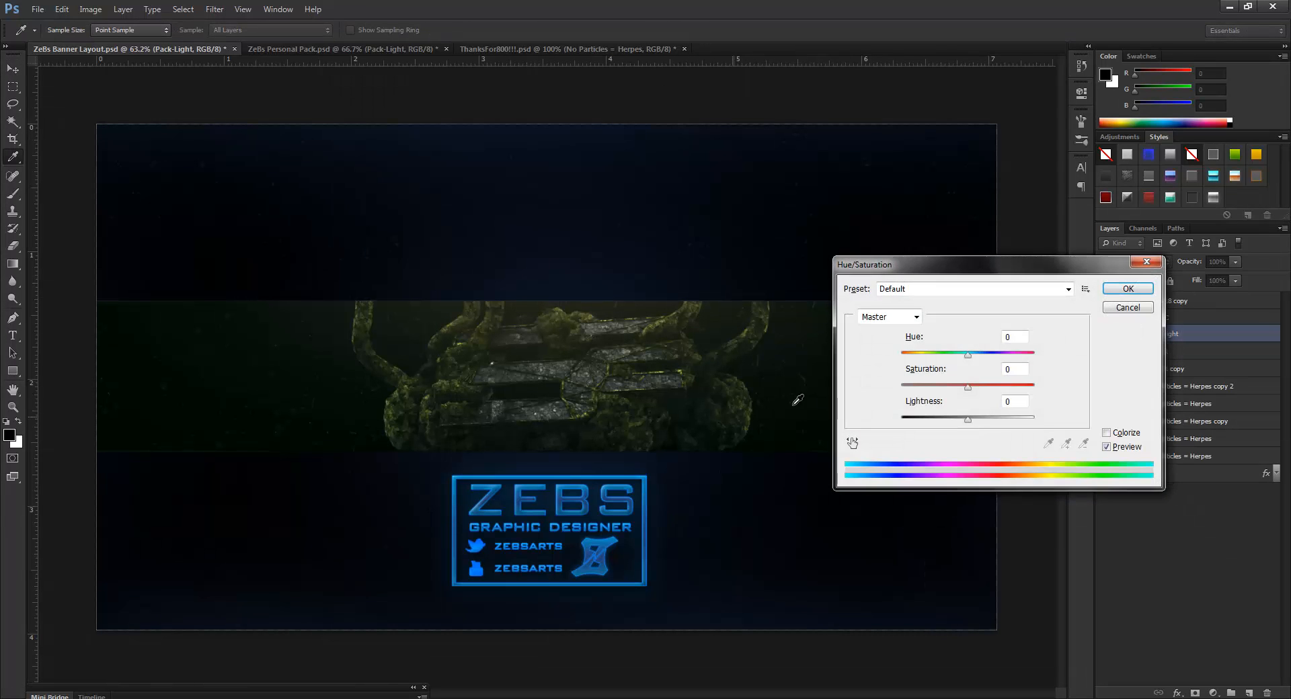
left_click_drag(968, 357, 989, 371)
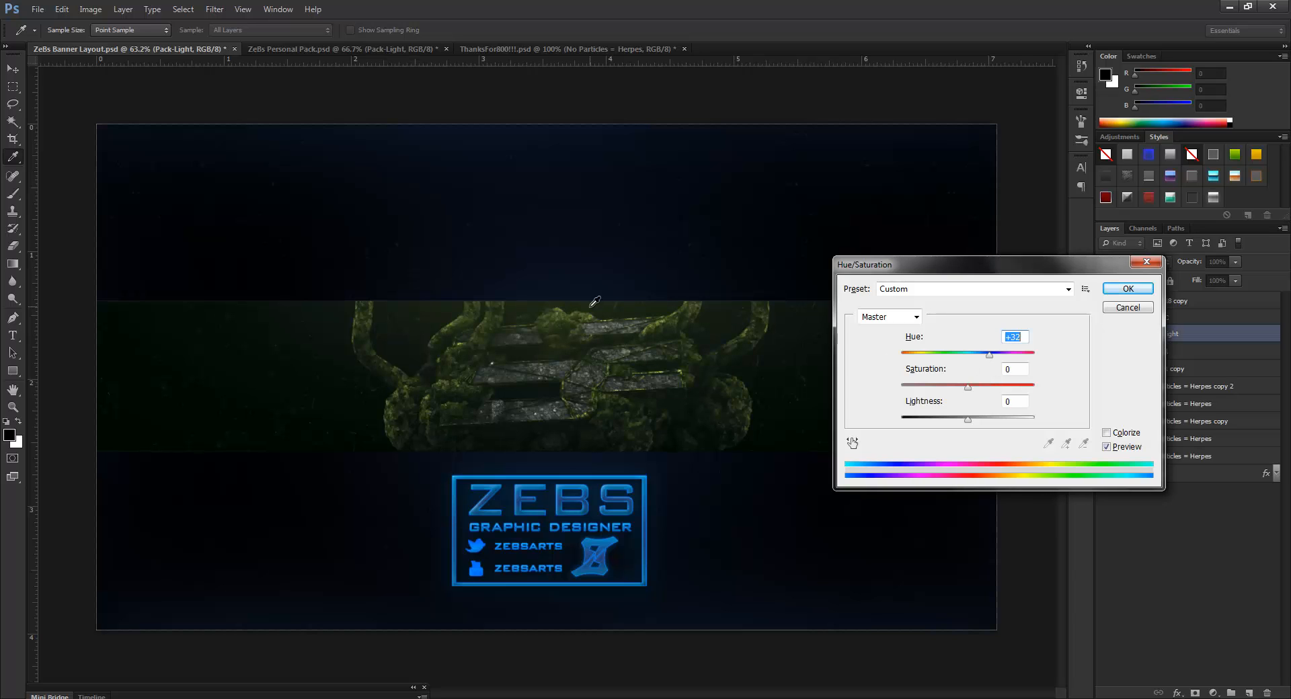
left_click(1128, 289)
key("v")
left_click_drag(601, 351, 601, 351)
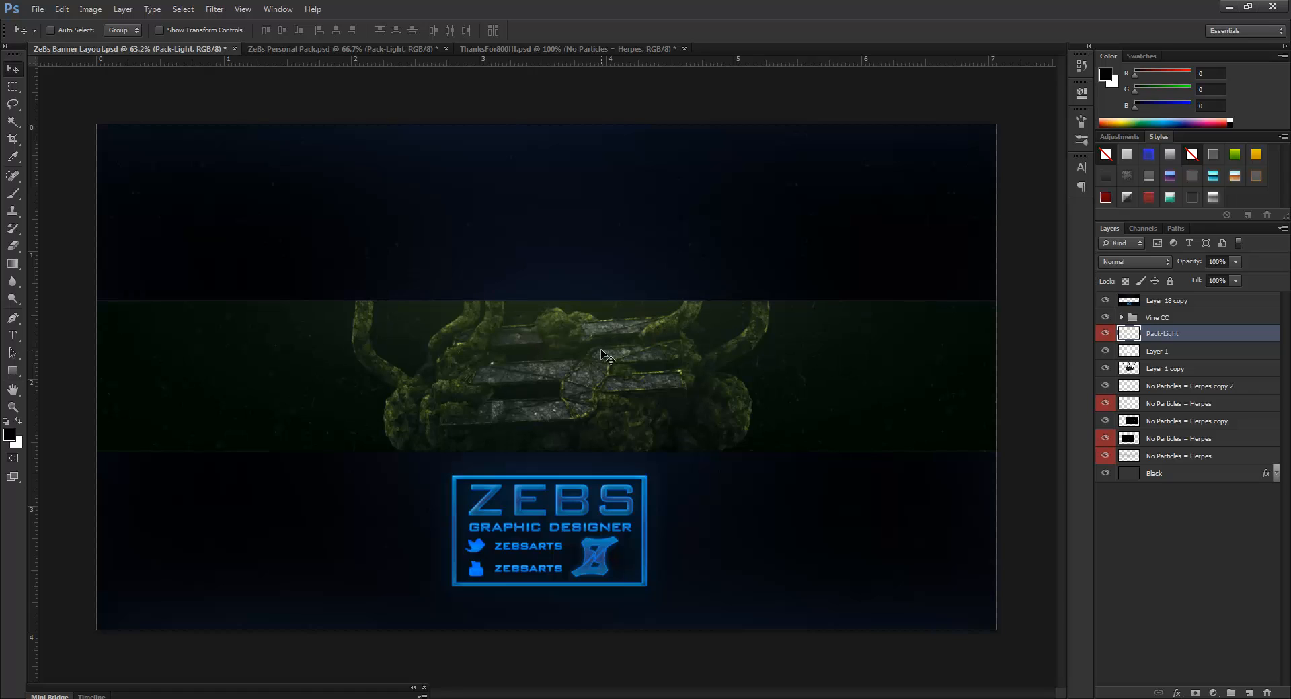
- Hide Pack-Light, add a new layer above it and choose bright green 00ff00 as the foreground color for the Brush
left_click(1105, 333)
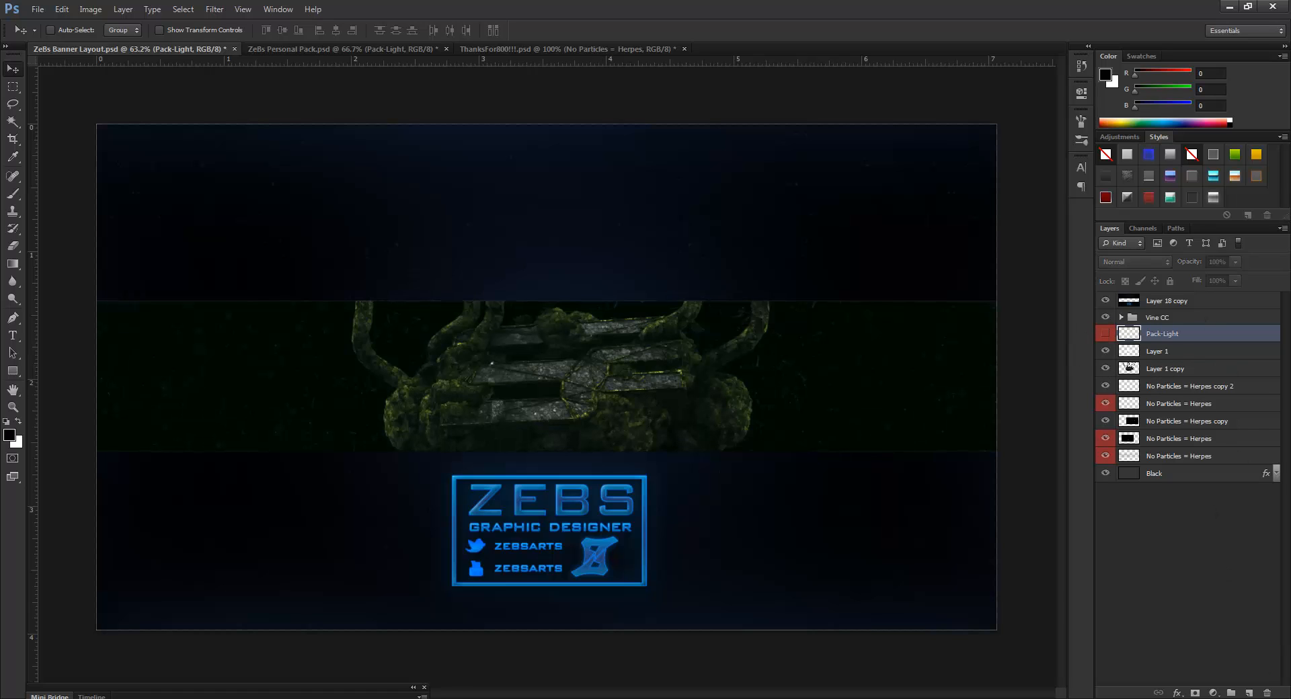
left_click(1248, 693)
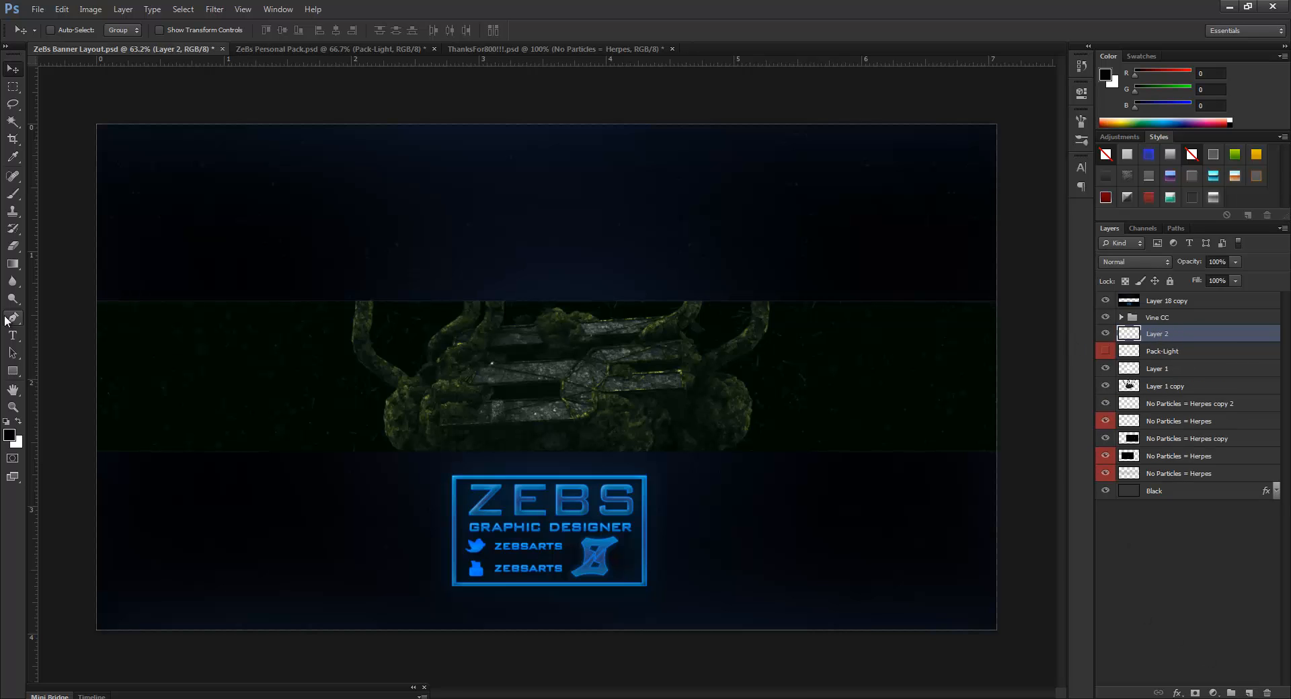
left_click(12, 194)
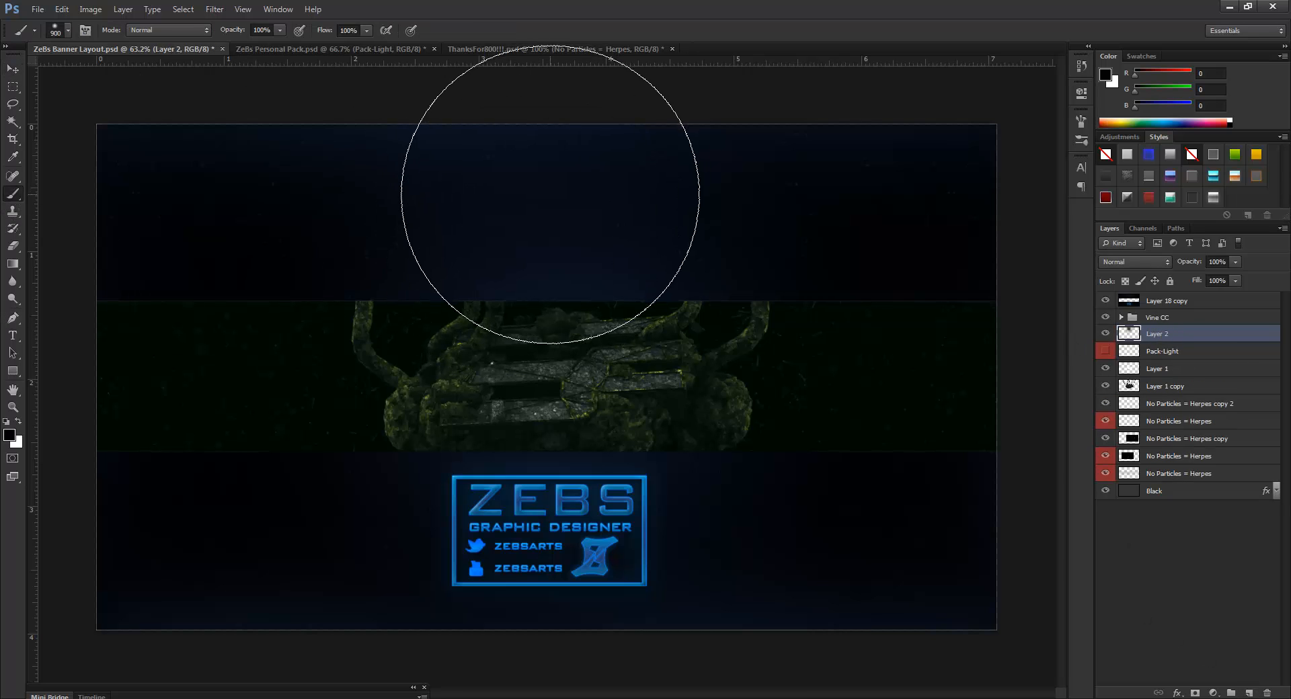
key("i")
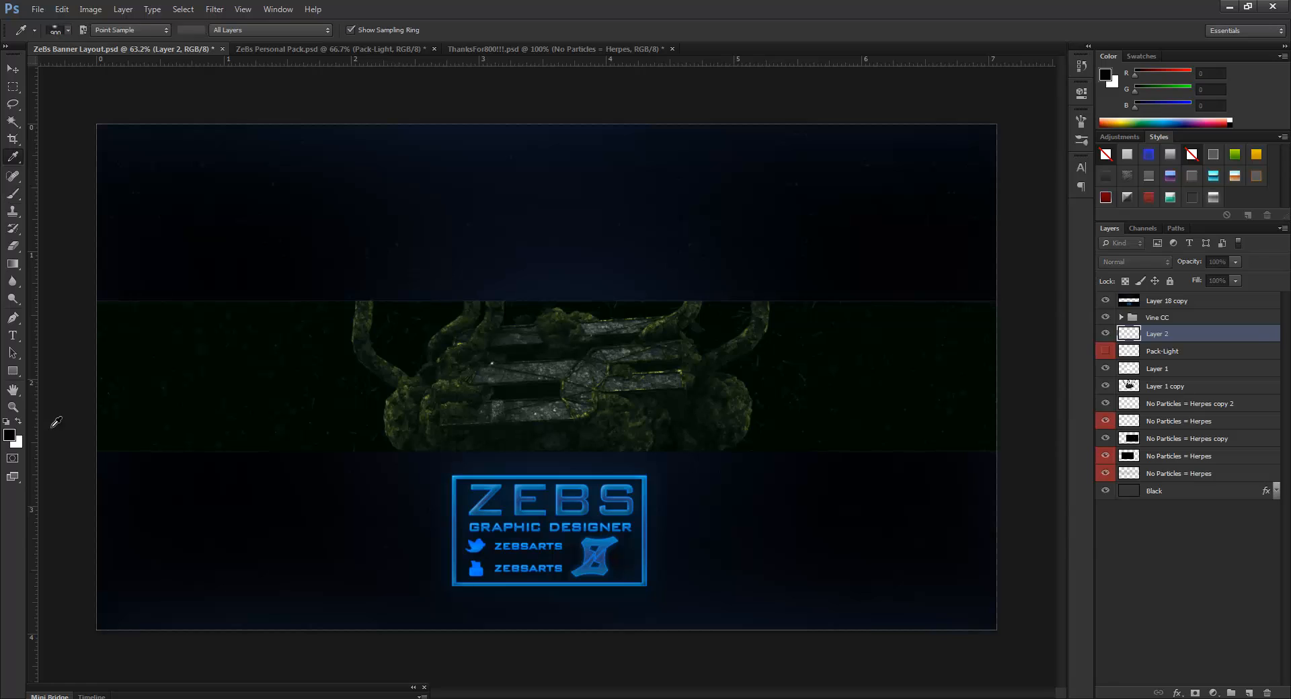
left_click(9, 435)
left_click(1081, 464)
left_click(1064, 351)
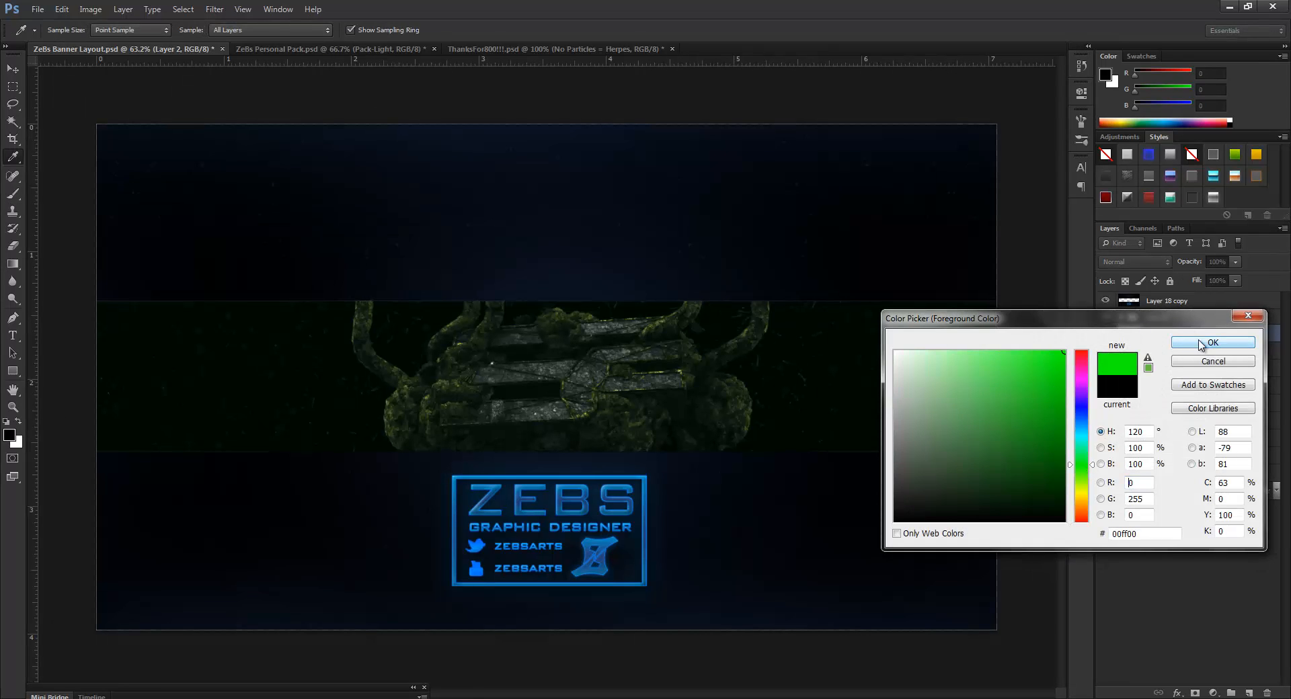
left_click(1202, 343)
- Try painting a soft green glow along the strip's upper edge on the new layer, enlarging the brush from 900 to 1600 px
key("b")
left_click(350, 329)
key("ctrl+z")
left_click(598, 192)
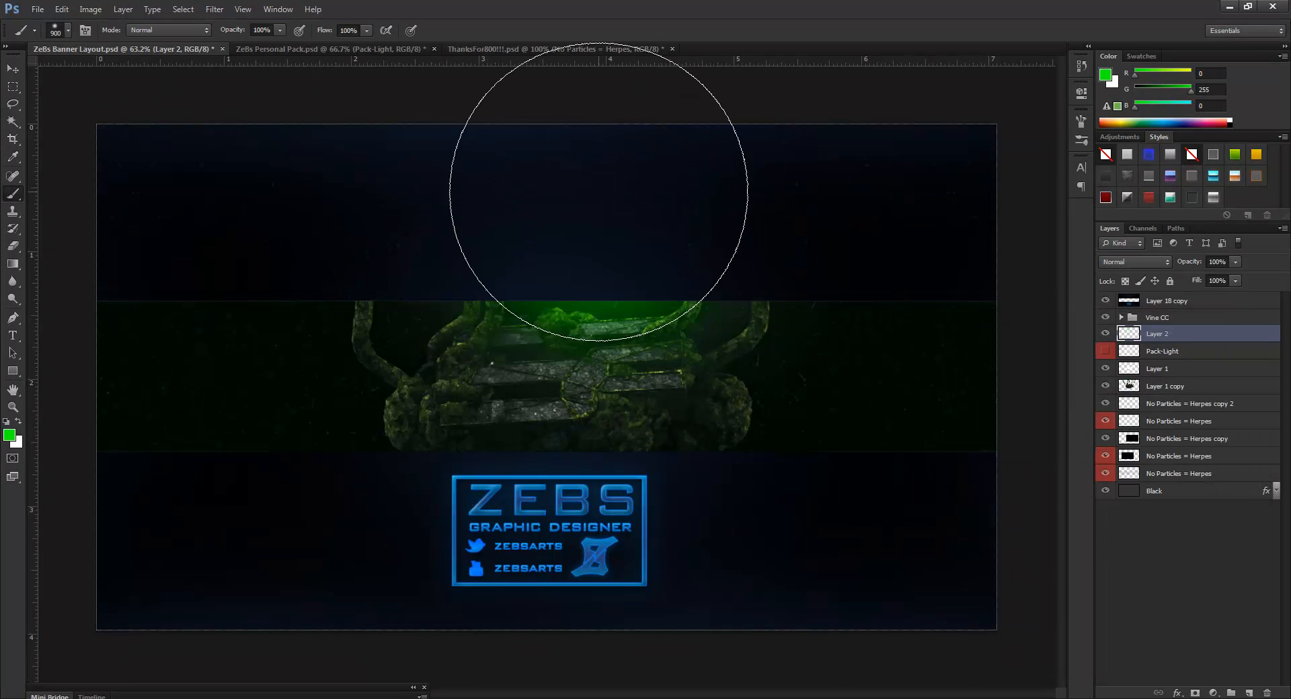
key("ctrl+z")
left_click(555, 185)
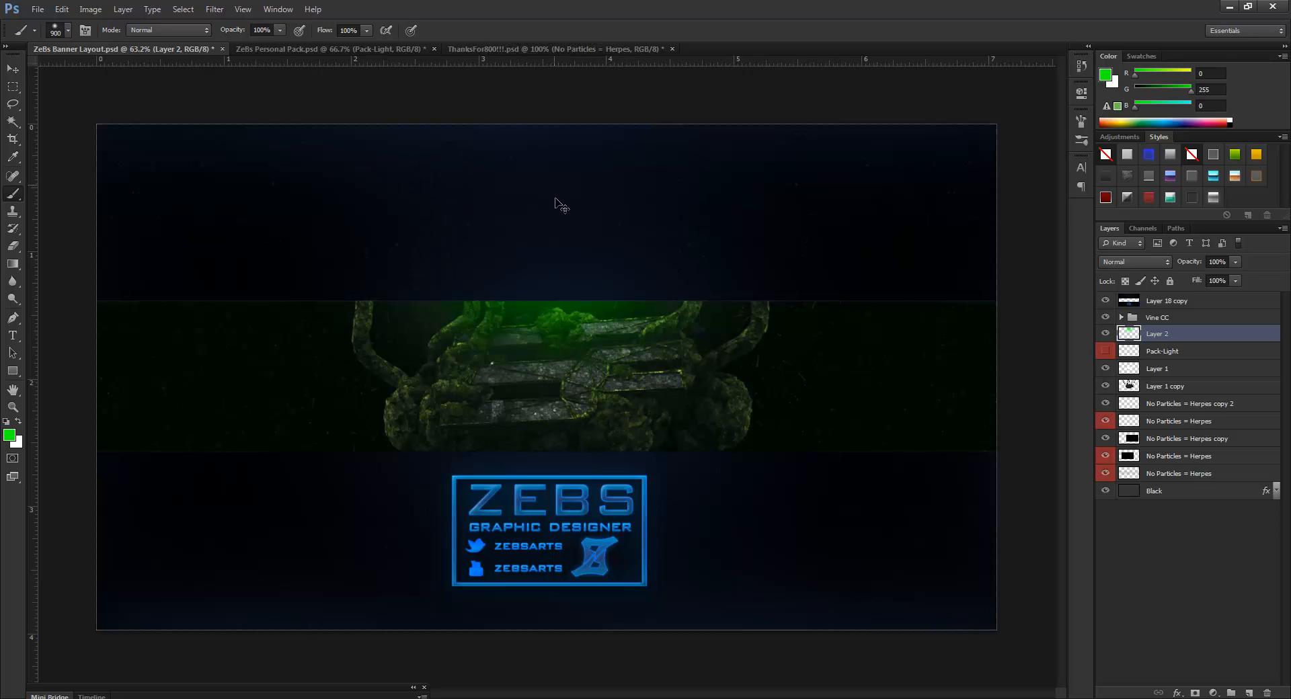
key("ctrl+z")
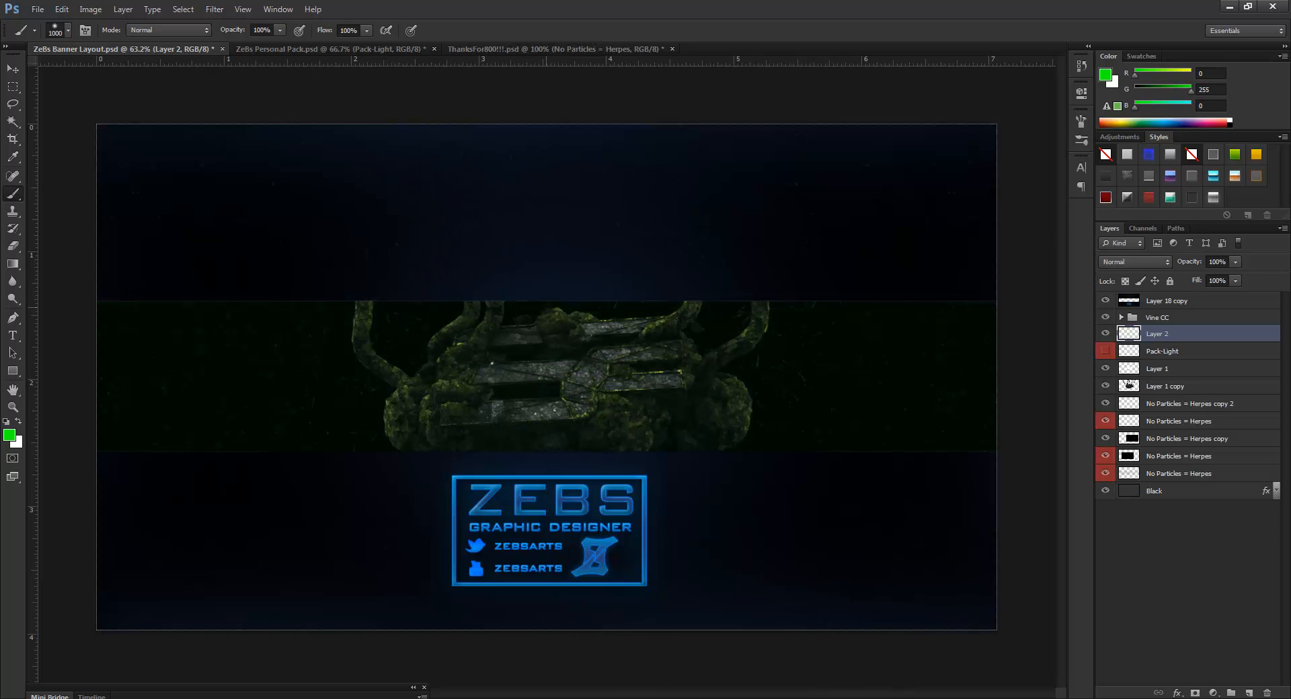
left_click(542, 87)
scroll(547, 83, "down", 4, "alt")
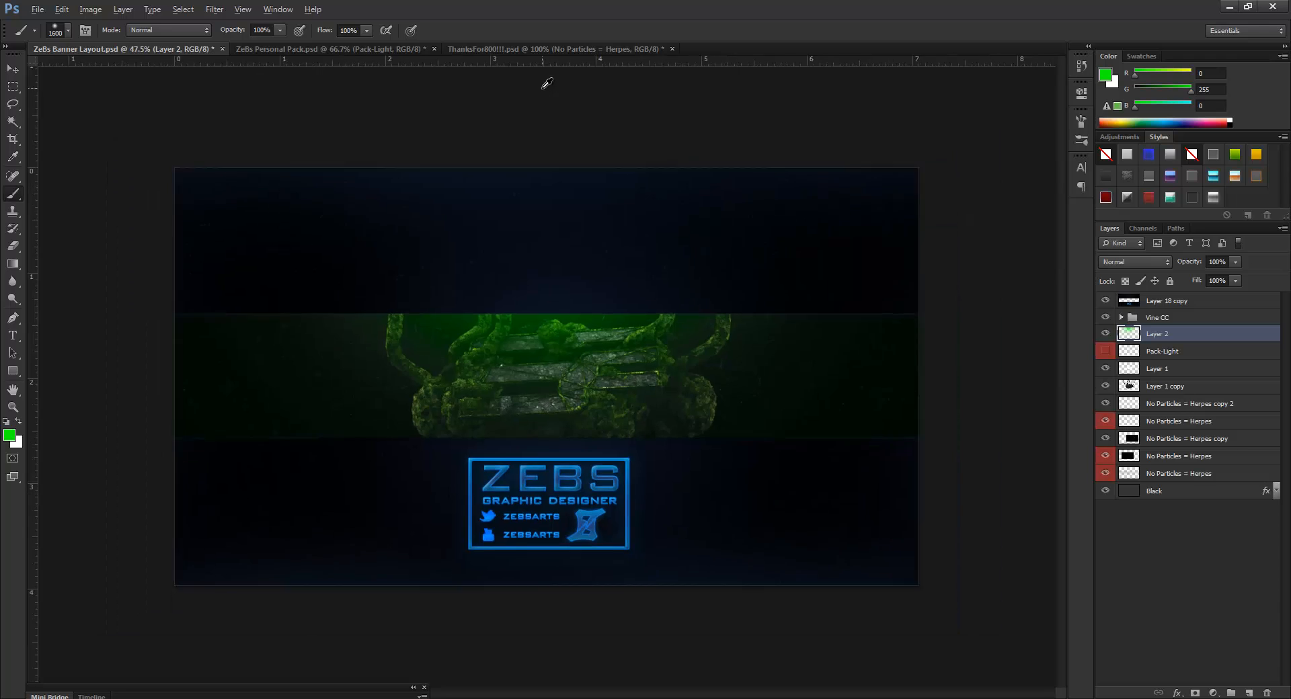
key("ctrl+z")
left_click(554, 142)
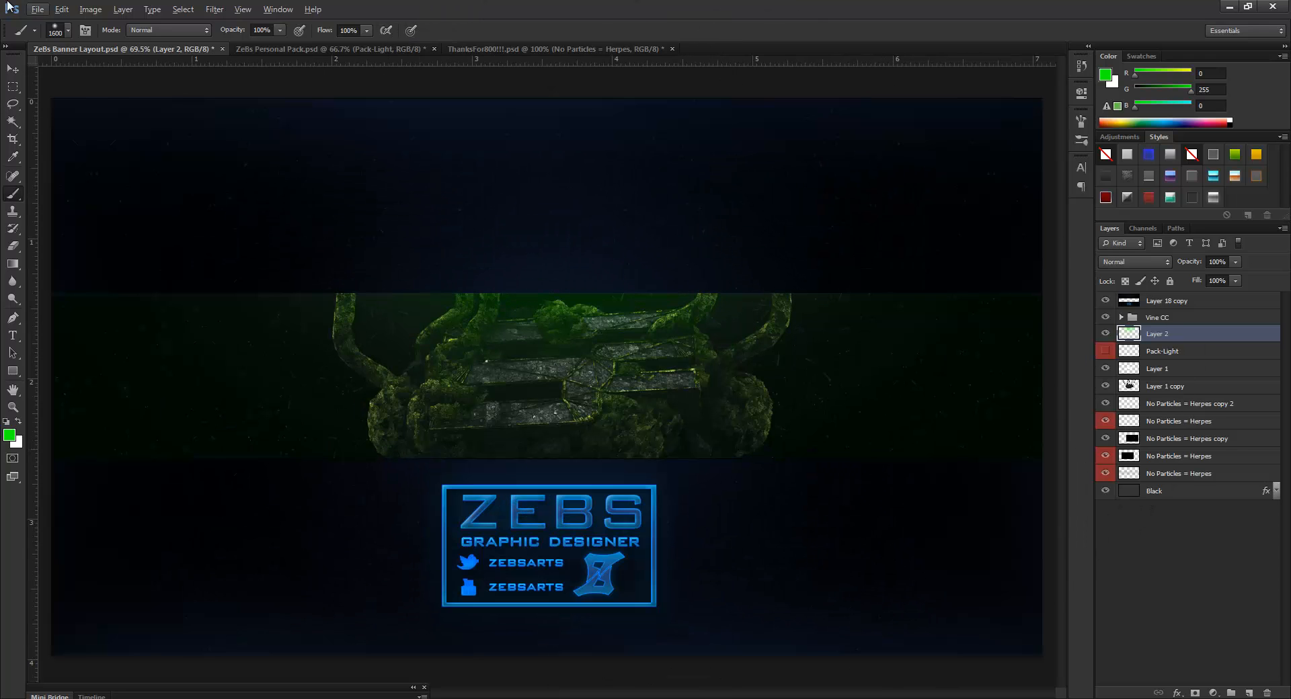
- Try the Soft Light and Linear Dodge (Add) blend modes on the painted glow layer, then return it to Normal
key("v")
scroll(557, 390, "up", 10, "alt")
scroll(706, 369, "down", 4, "alt")
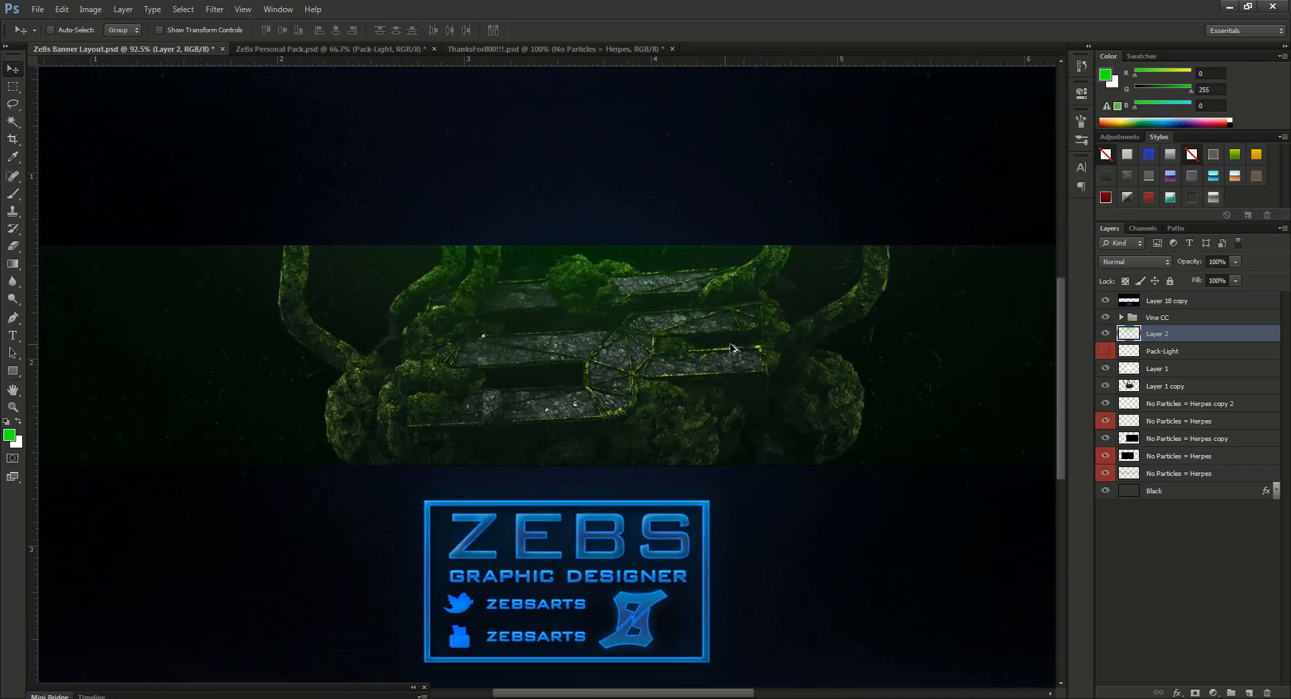
left_click(1173, 352)
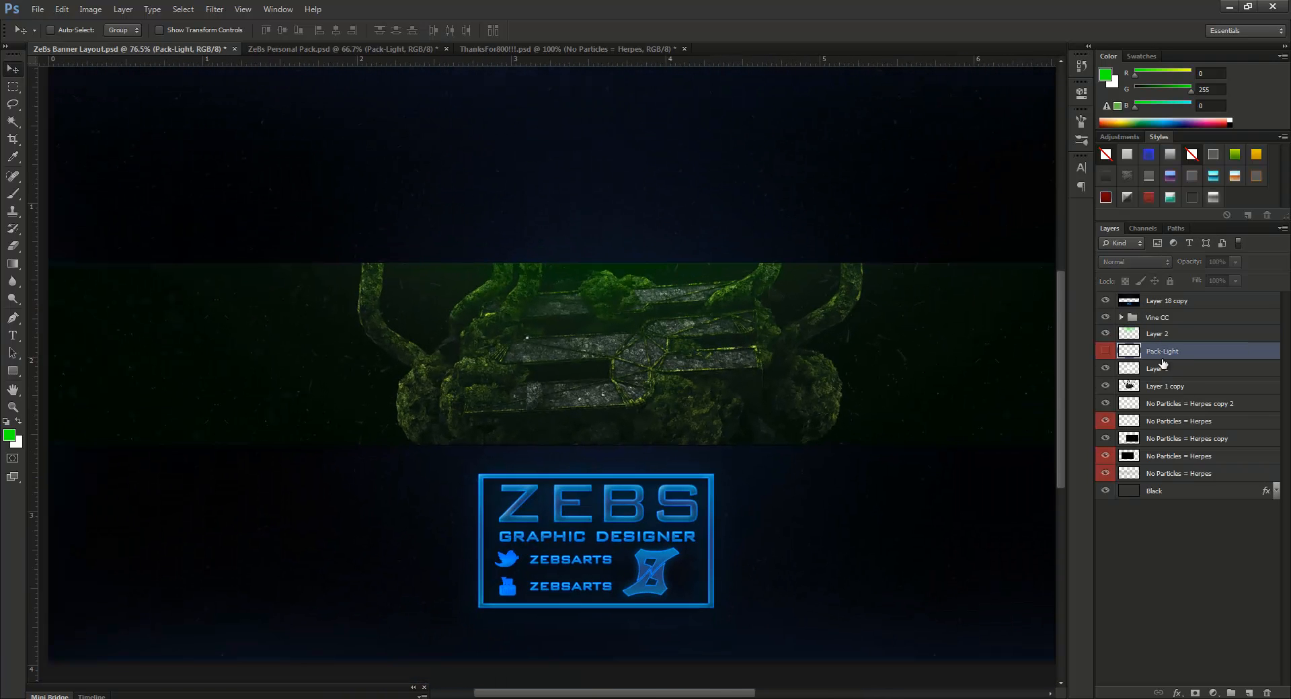
left_click(1159, 333)
left_click(1135, 261)
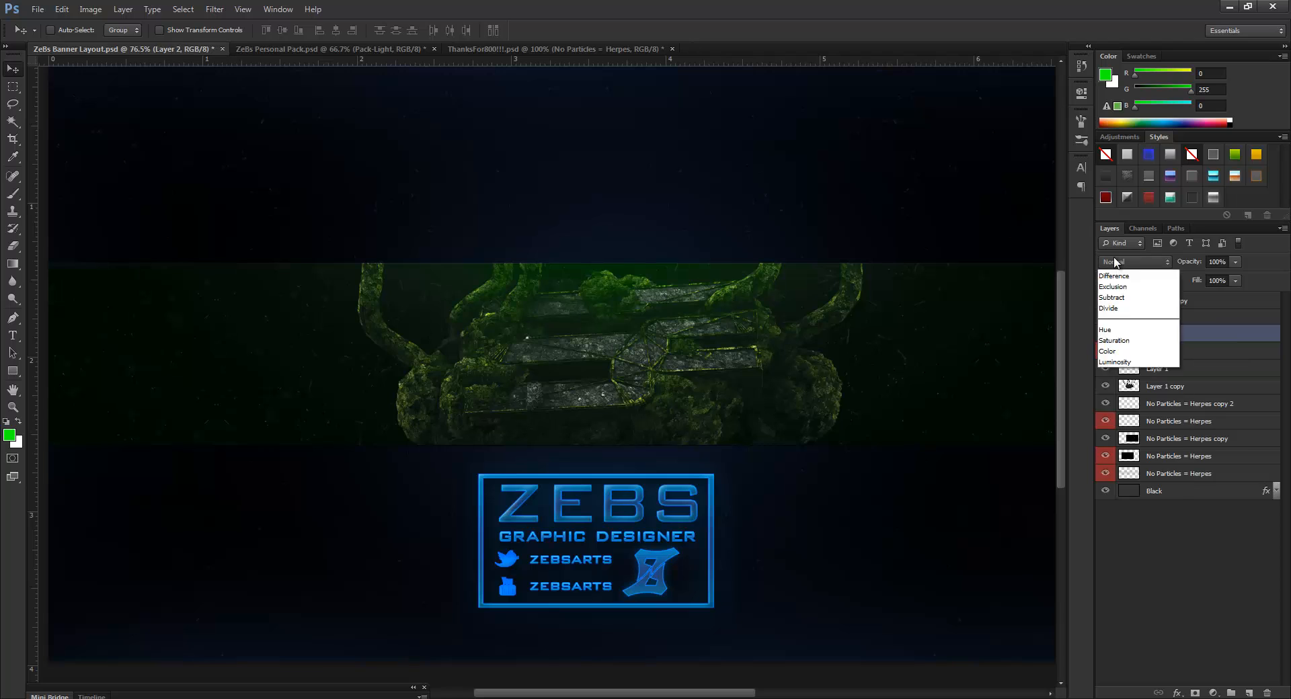
left_click(1136, 448)
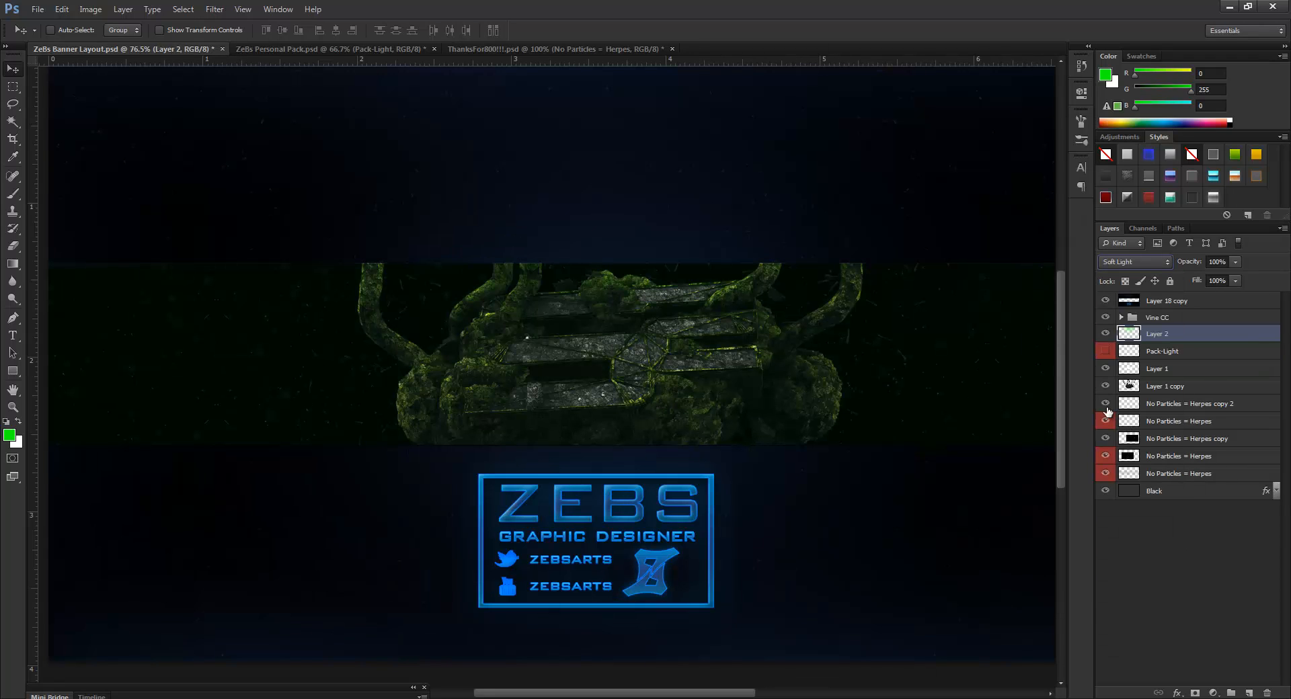
left_click(1143, 261)
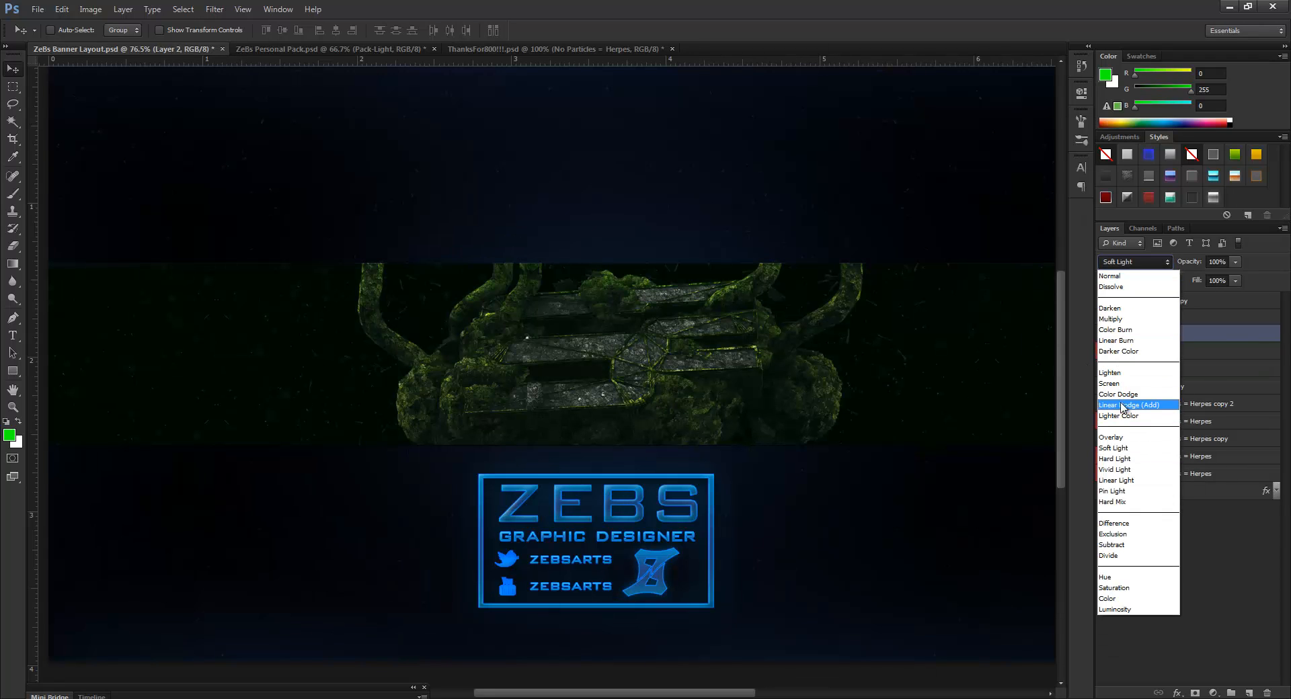
left_click(1120, 381)
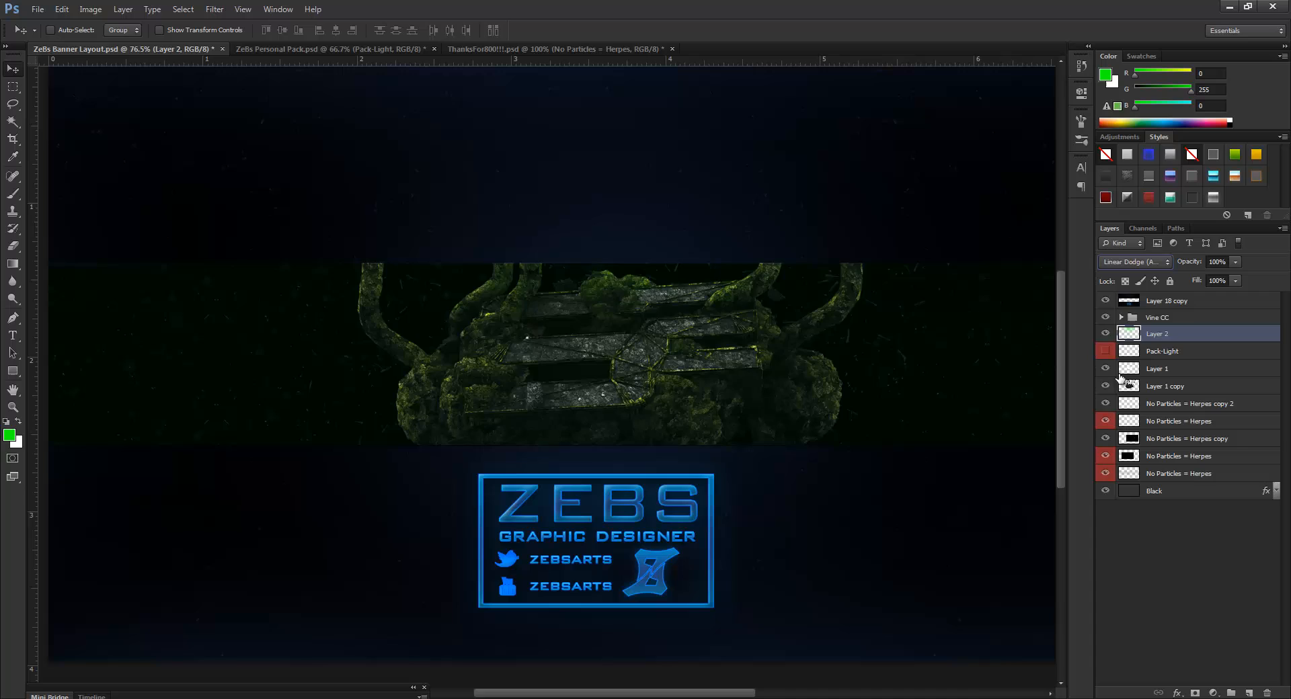
left_click(1132, 265)
left_click(1127, 278)
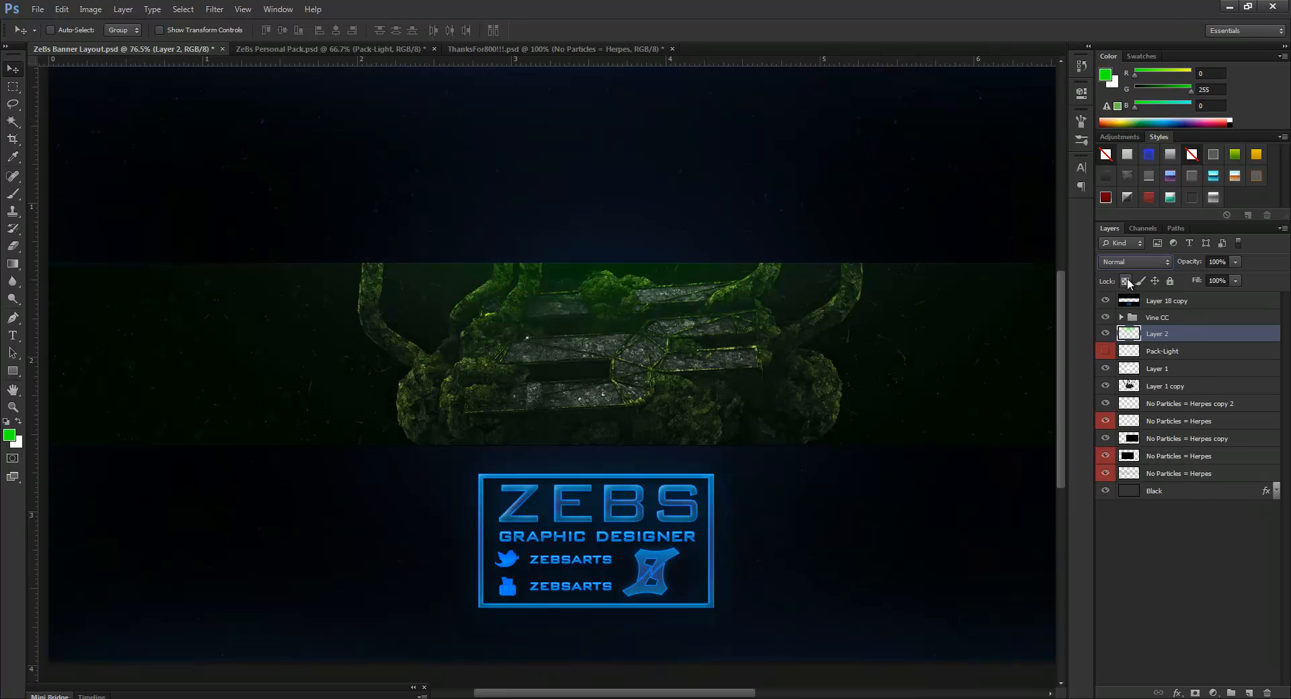
- Show the Pack-Light layer again and delete the painted green glow layer
left_click(1105, 351)
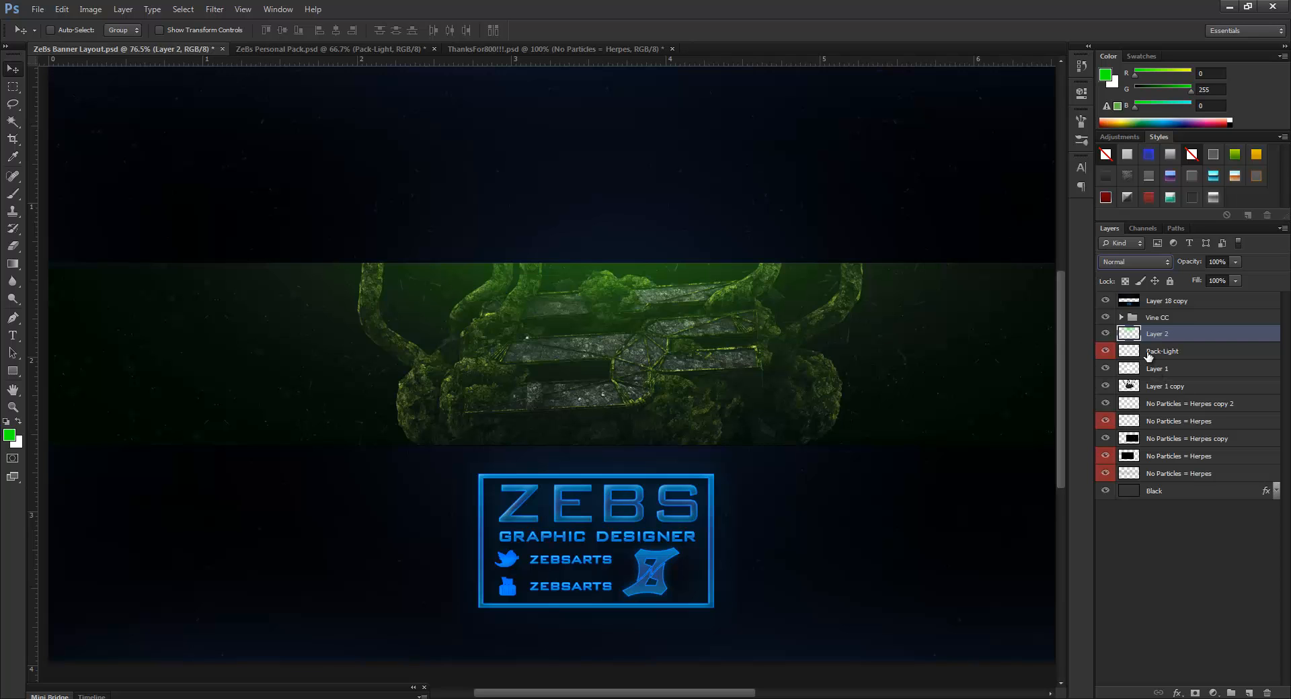
key("Delete")
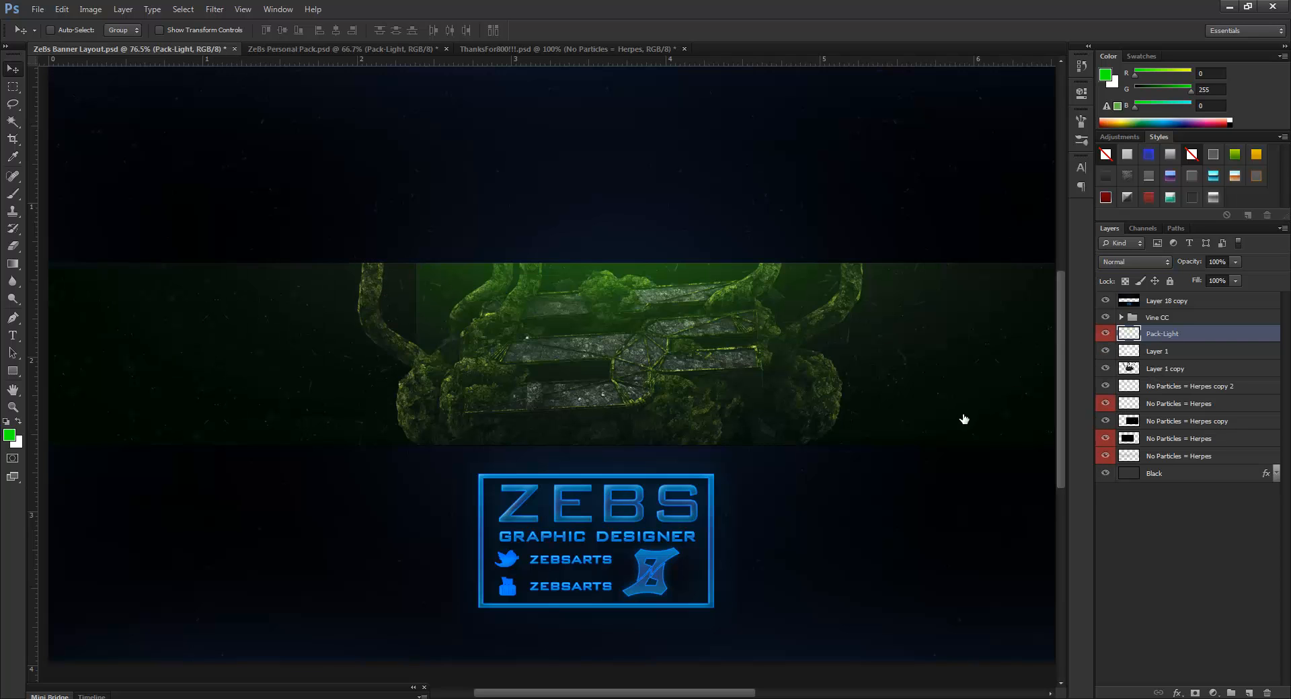
scroll(728, 469, "down", 2)
scroll(572, 455, "up", 1)
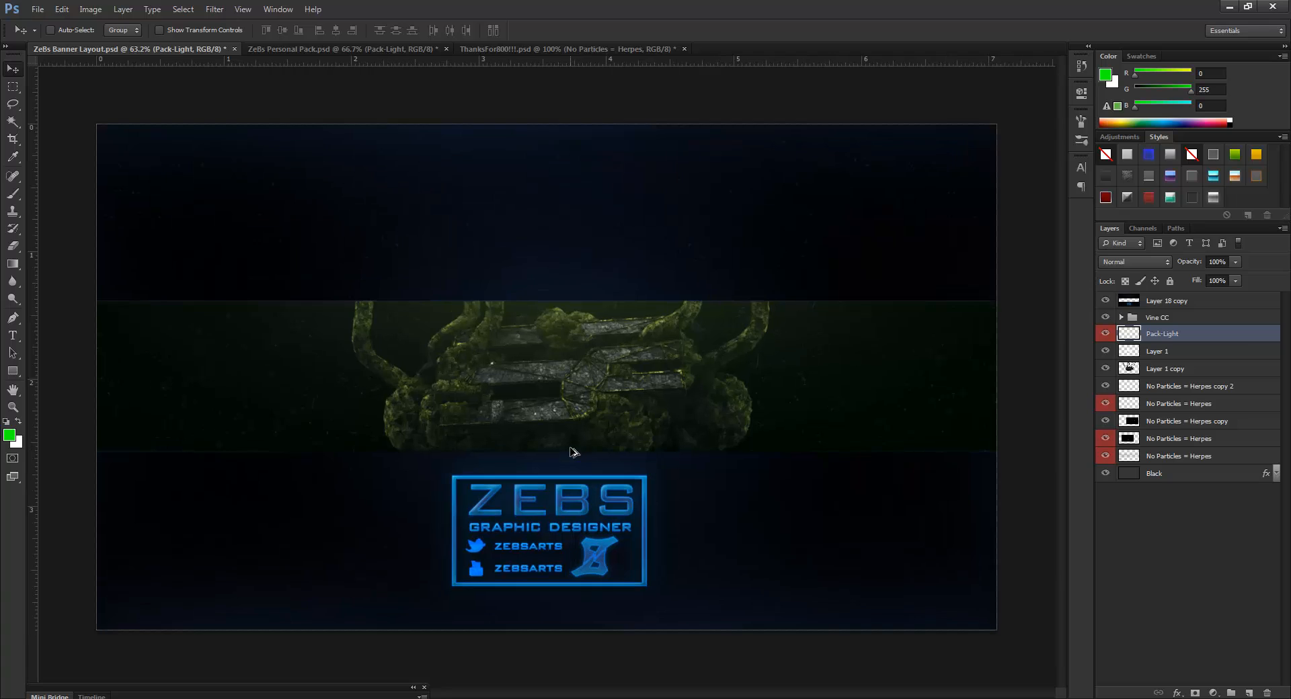
- Switch to ZeBs Personal Pack.psd, collapse its Lights group and expand the Smoke group
left_click(304, 54)
left_click(1131, 426)
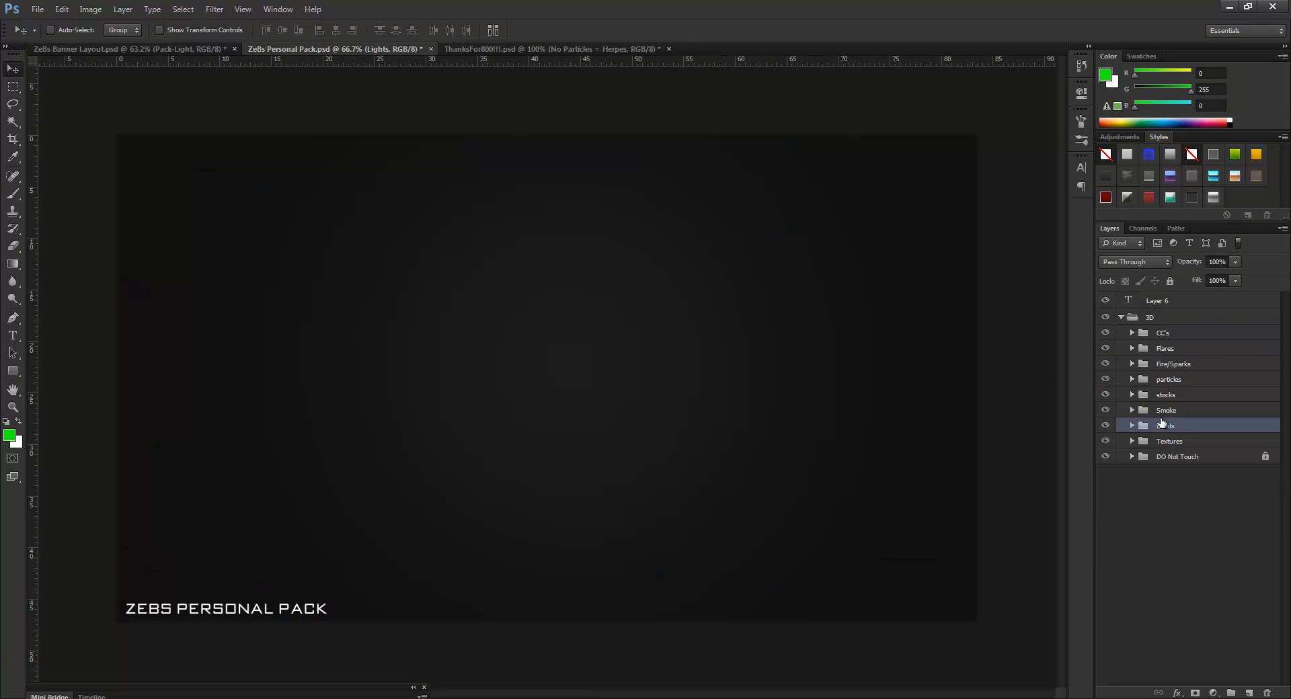
left_click(1131, 411)
left_click(1132, 412)
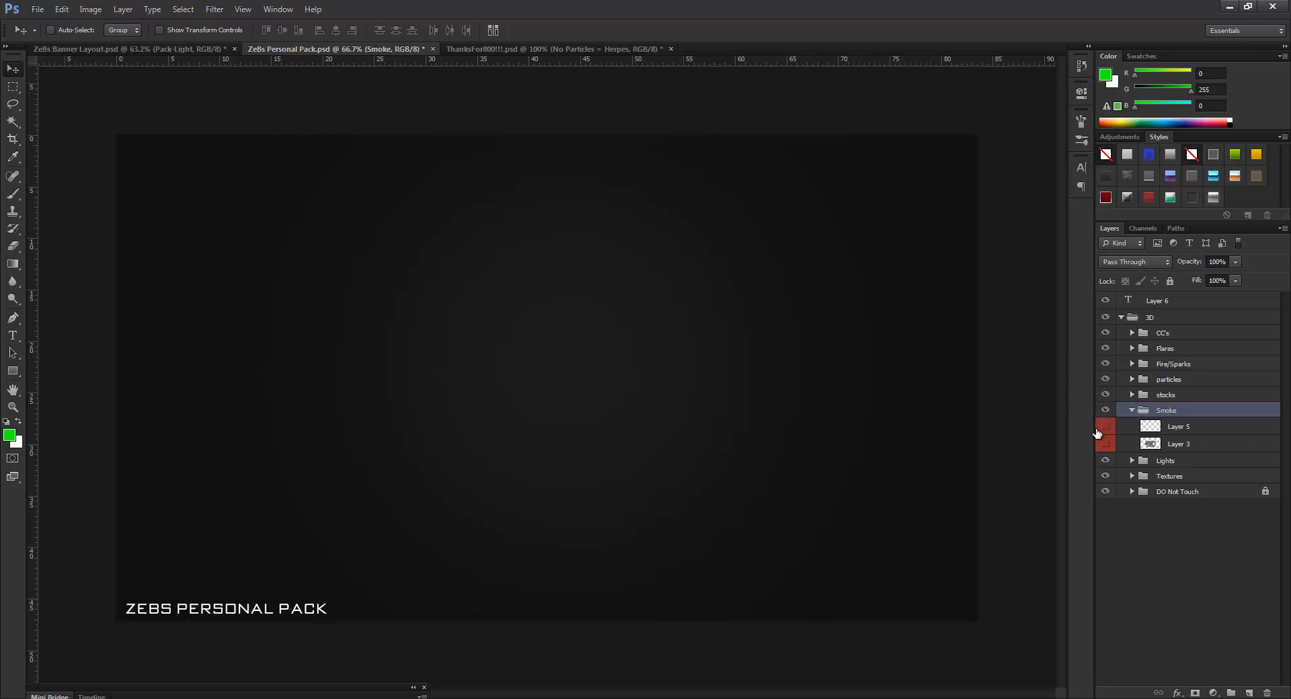
- Show Layer 5 in the Smoke group, duplicate it into ZeBs Banner Layout.psd and switch to that document
left_click(1106, 426)
right_click(1225, 426)
left_click(1129, 276)
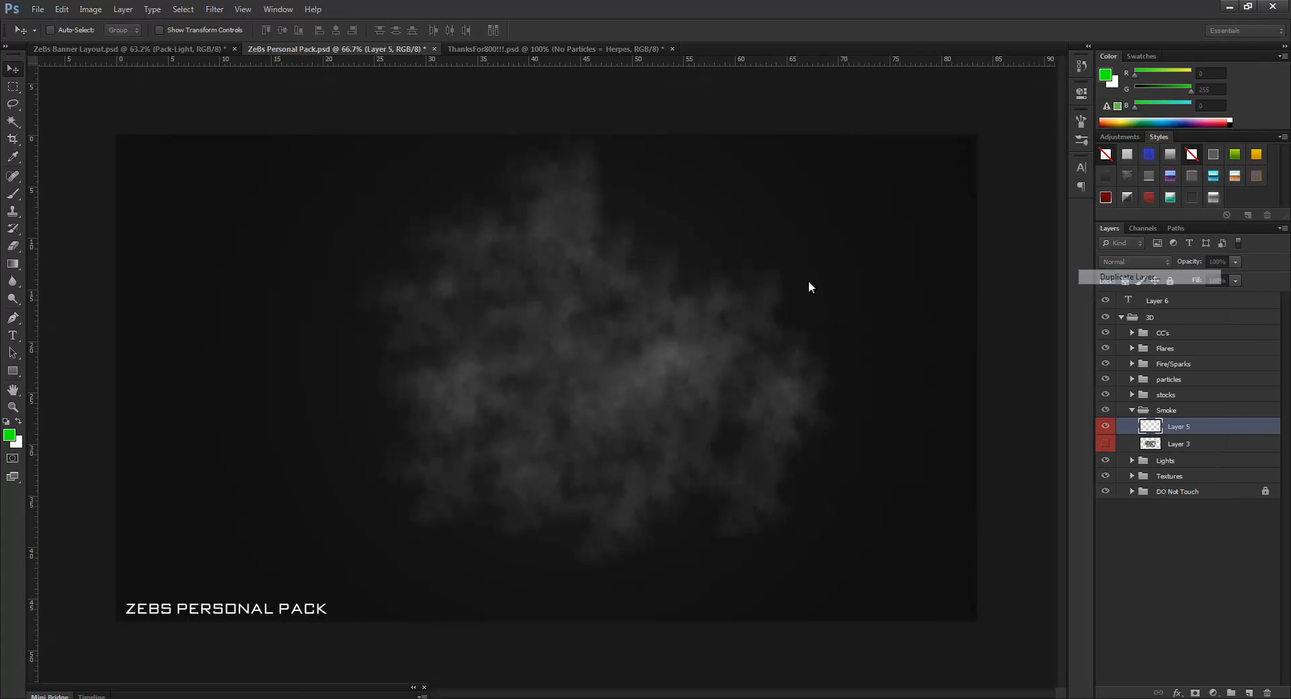
left_click(632, 271)
left_click(625, 320)
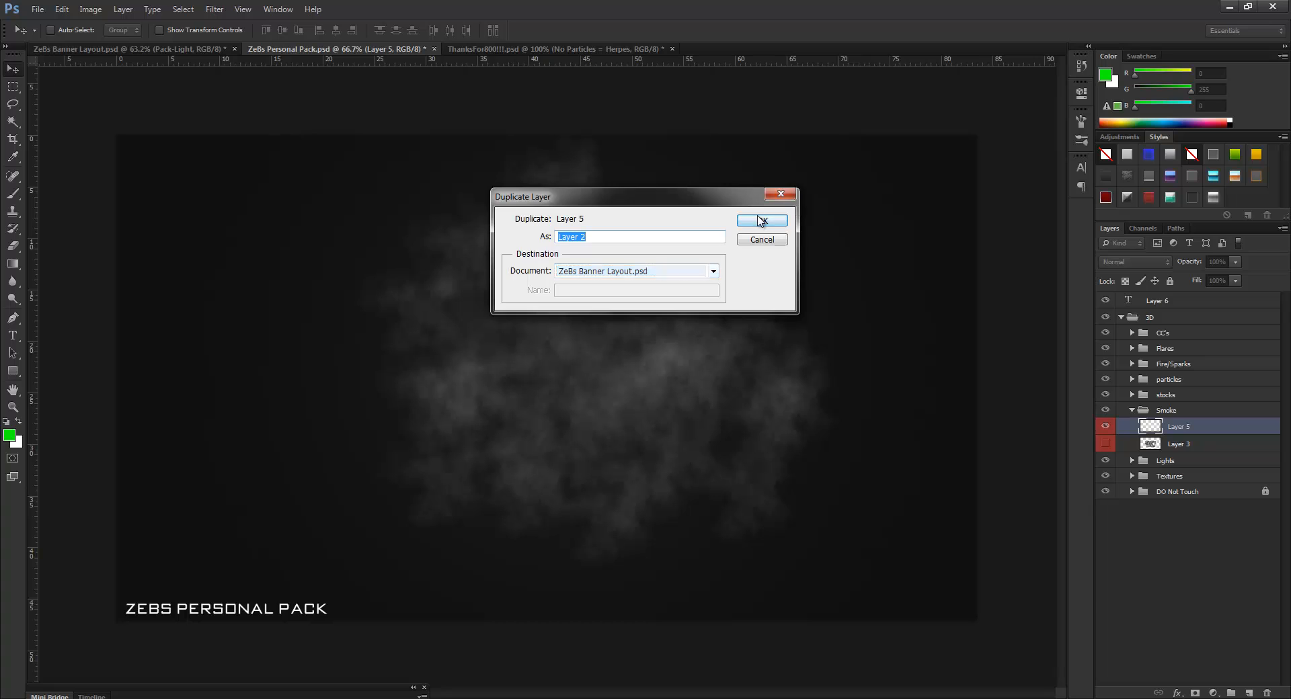
left_click(759, 221)
left_click(153, 50)
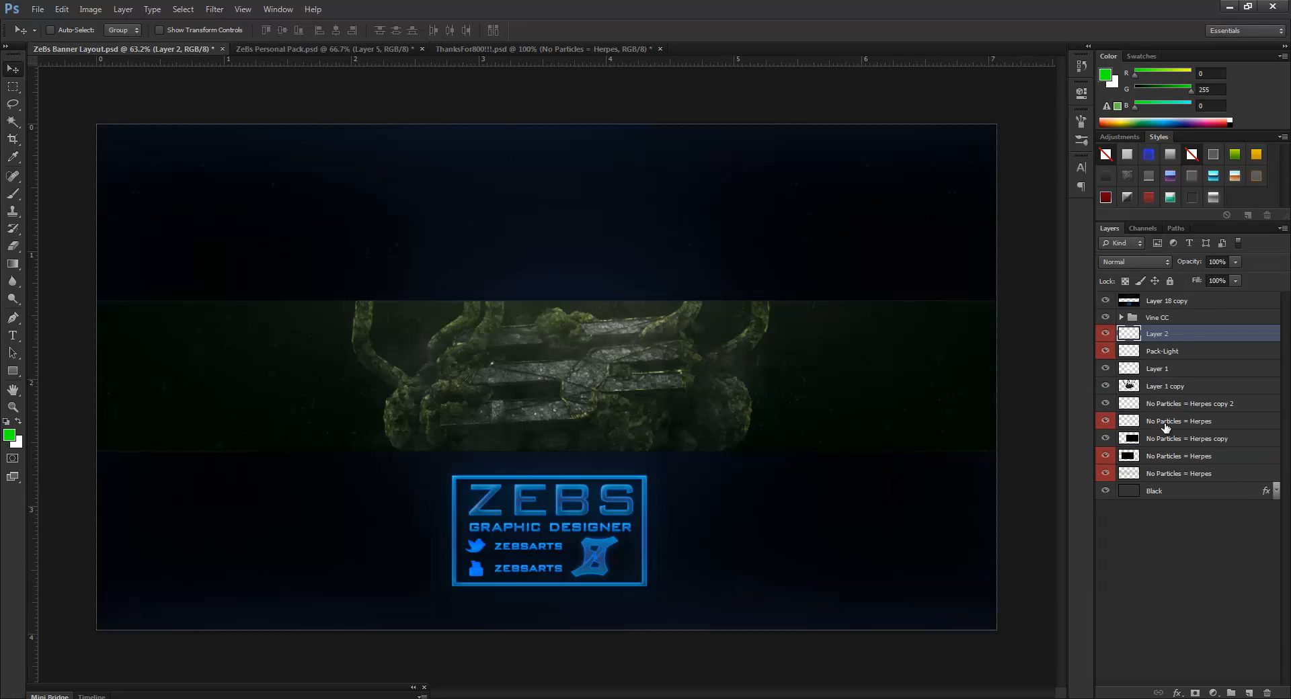
- Place the smoke layer directly beneath Layer 1 copy and shift the smoke to the left end of the banner strip
left_click_drag(1161, 336, 1170, 404)
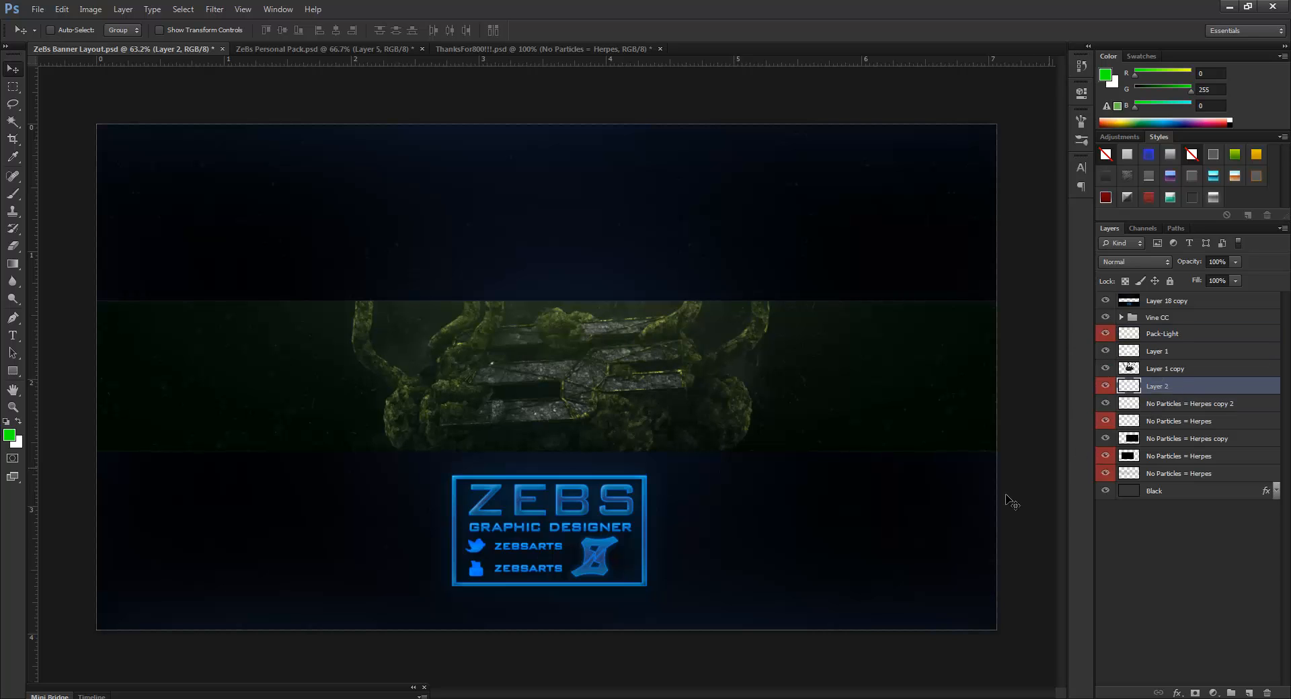
key("ctrl+t")
left_click_drag(612, 342, 308, 346)
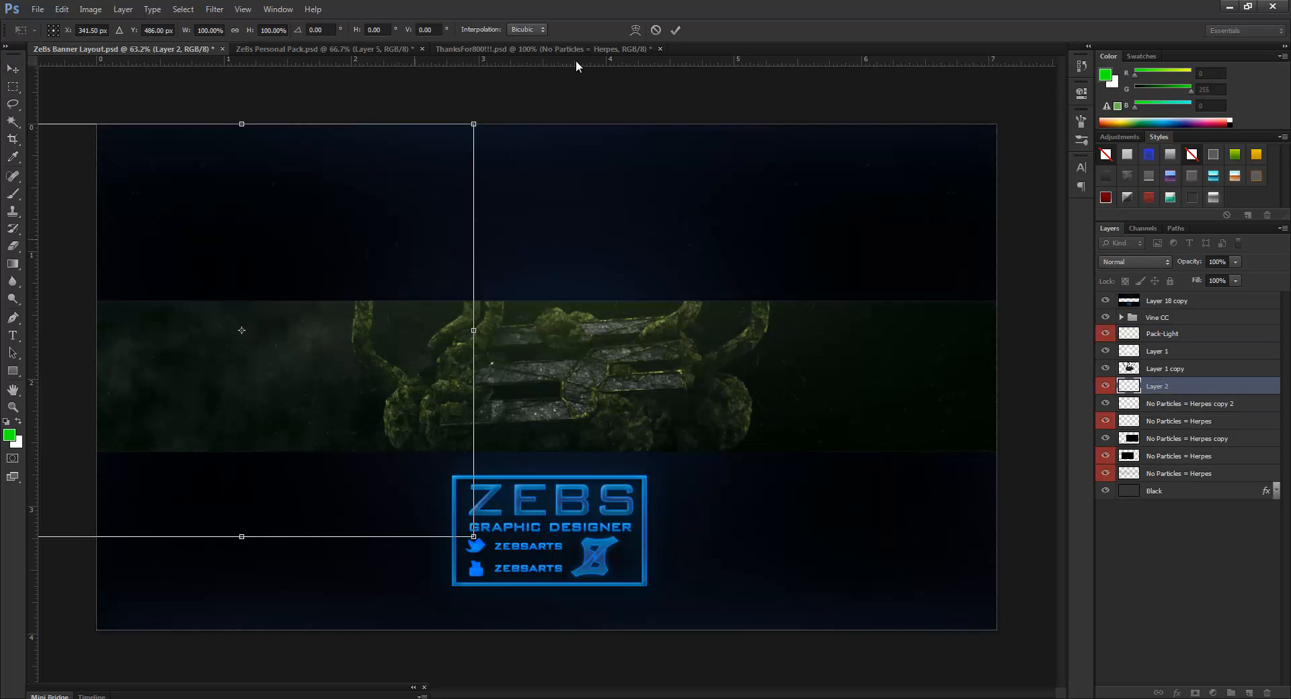
left_click(676, 30)
- Duplicate the smoke layer and move the copy to the right end of the banner strip
key("ctrl+j")
key("ctrl+t")
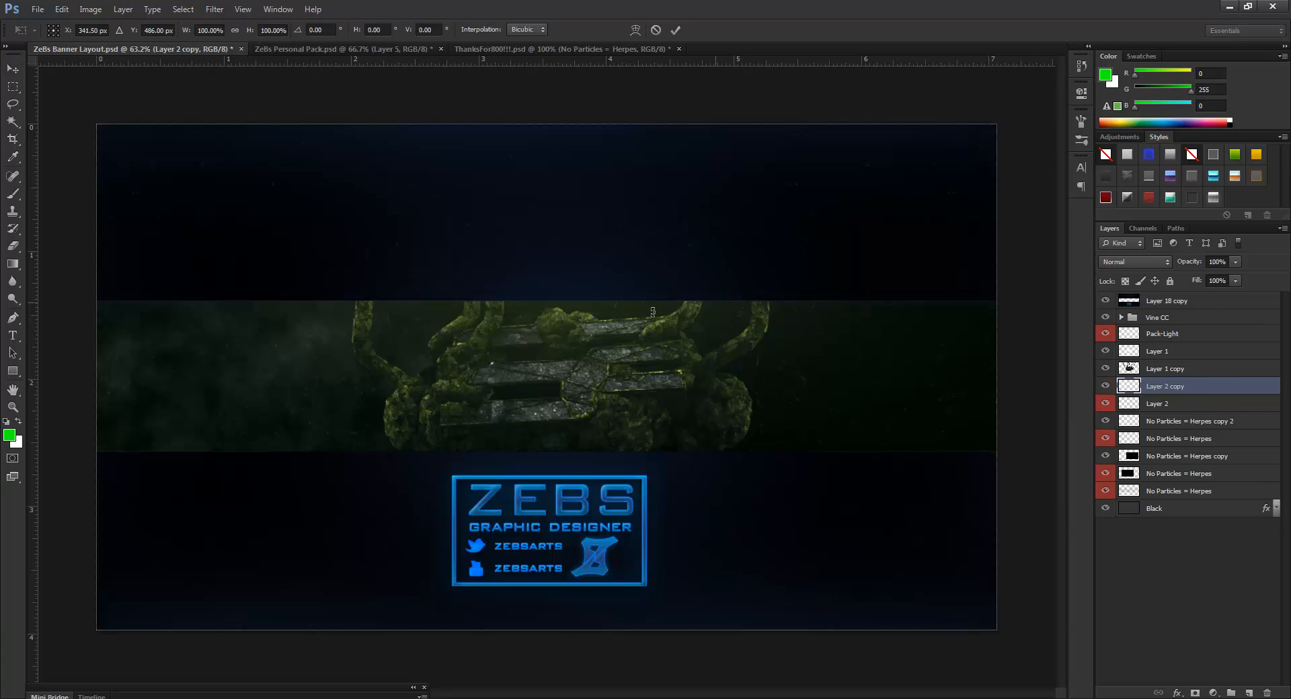
left_click_drag(398, 403, 979, 423)
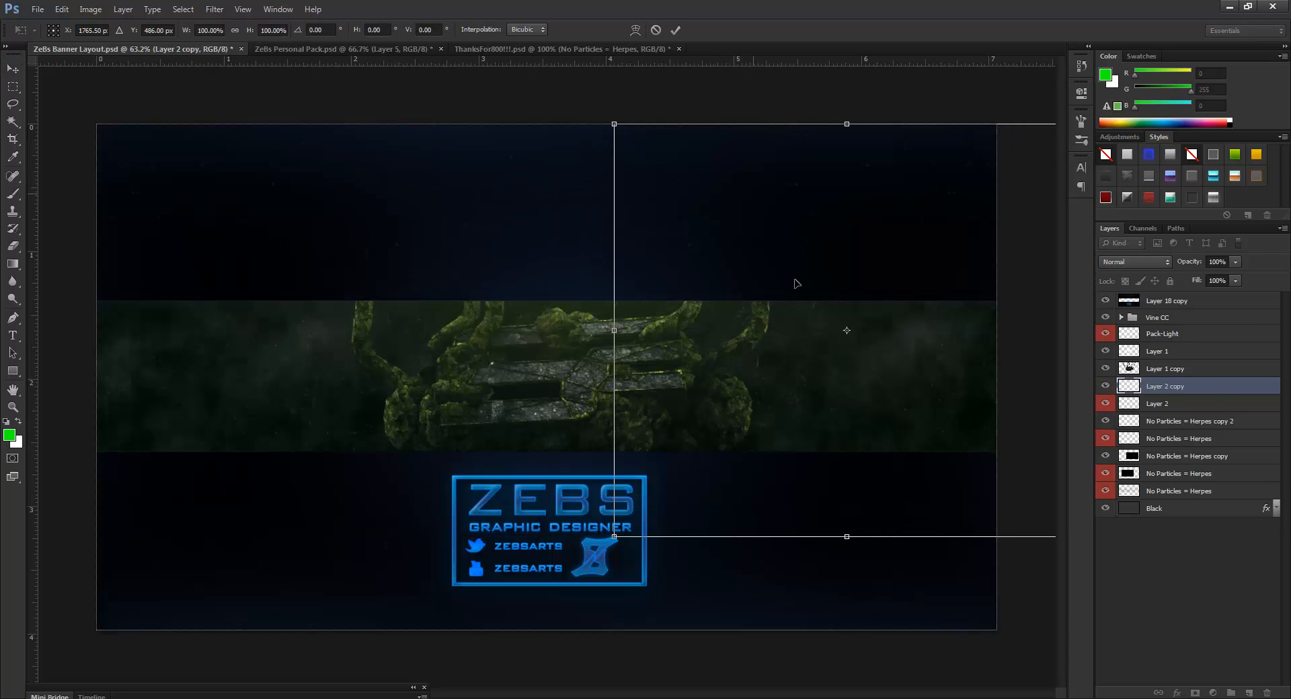
key("Return")
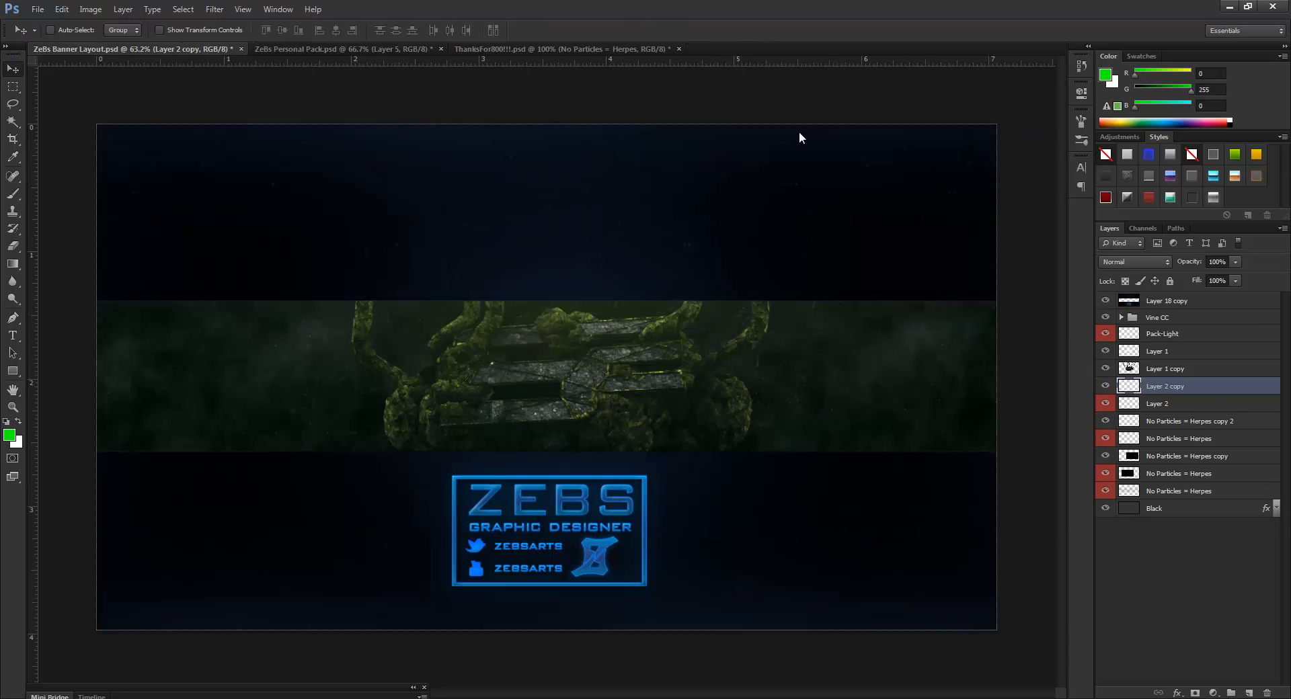
- Reduce the opacity of both smoke layers, Layer 2 and Layer 2 copy, to 48% and deselect them
left_click(1189, 406, "ctrl")
left_click(1235, 263)
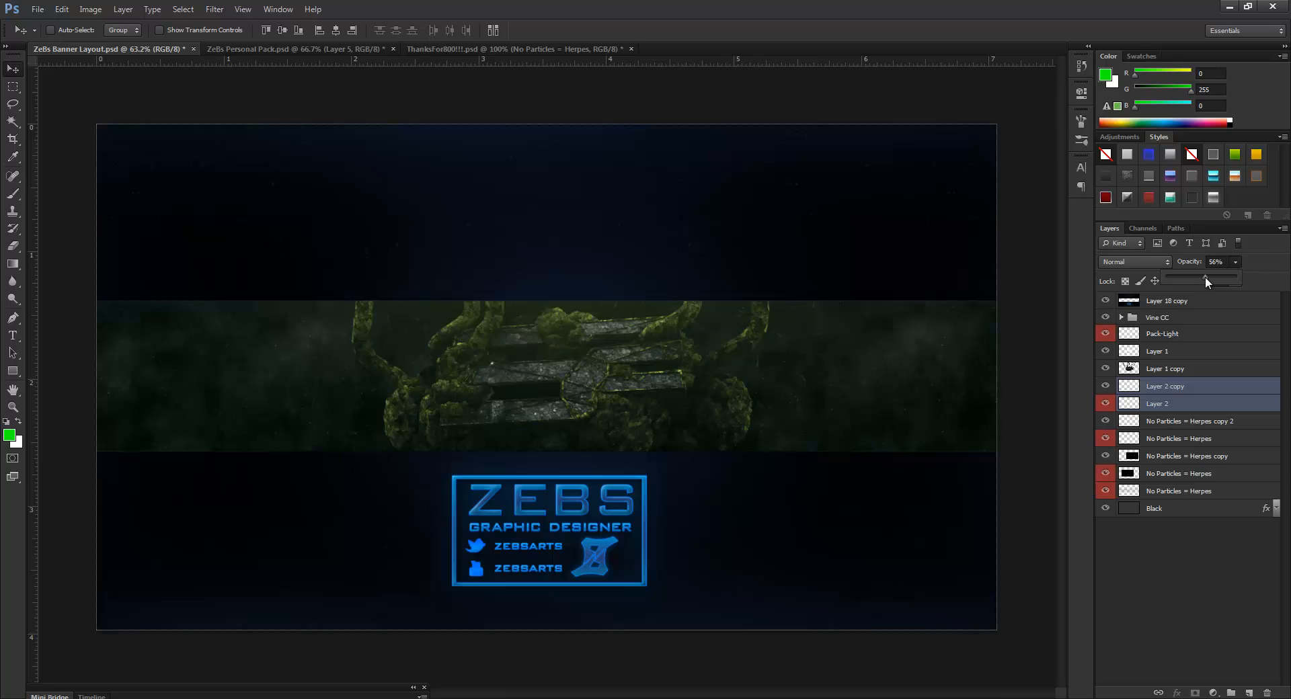
left_click_drag(1205, 276, 1200, 275)
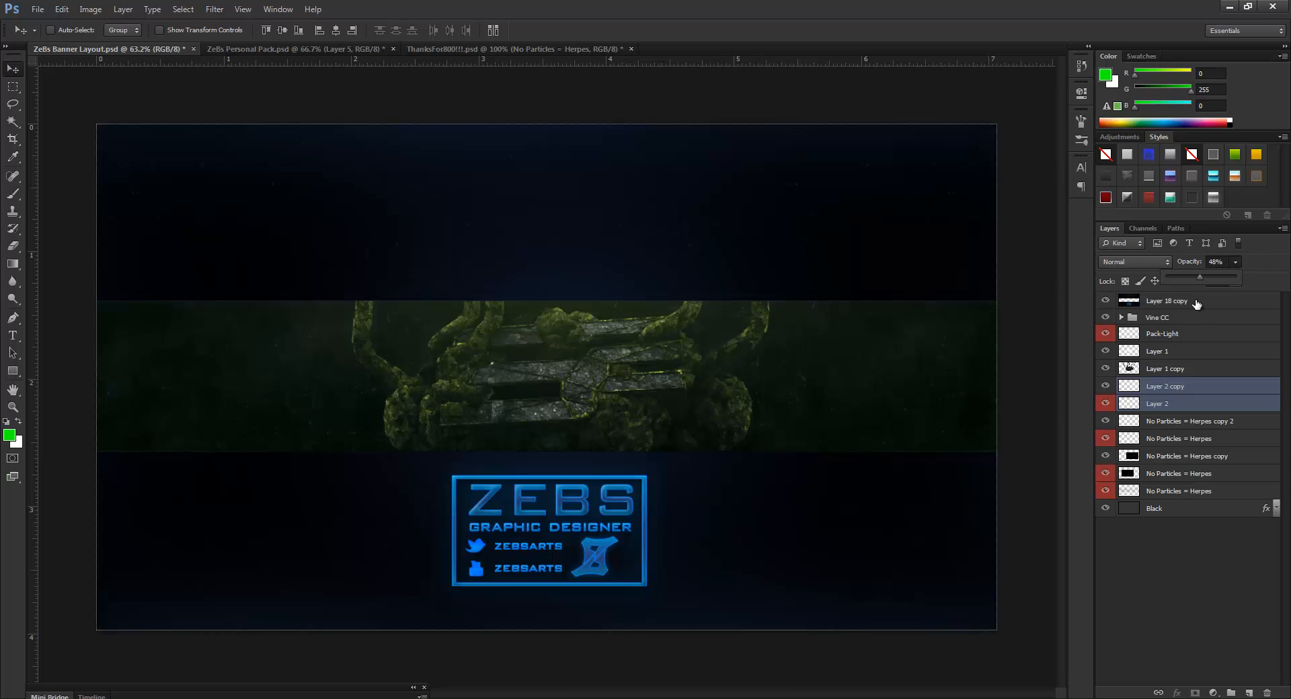
left_click(1121, 516)
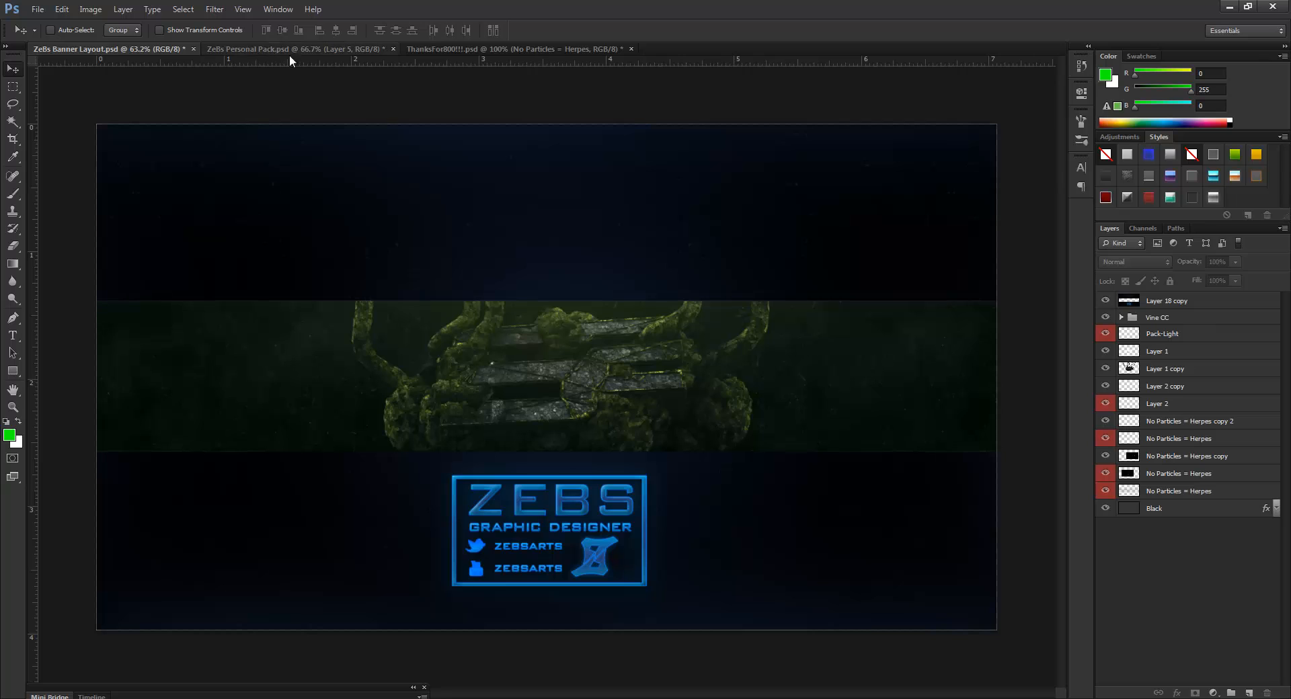
- Switch to the ThanksFor800!!!.psd document, hide the visible particle layer and collapse the Particles group
left_click(467, 52)
left_click(1104, 674)
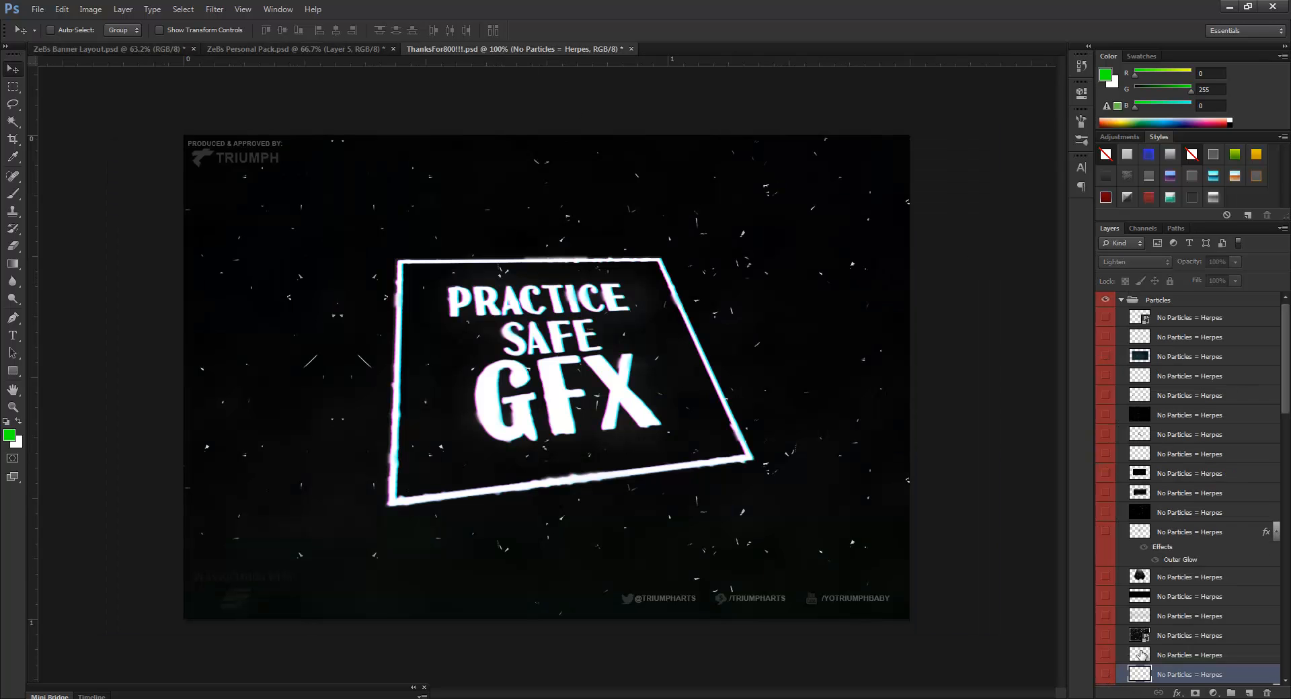
left_click(1121, 300)
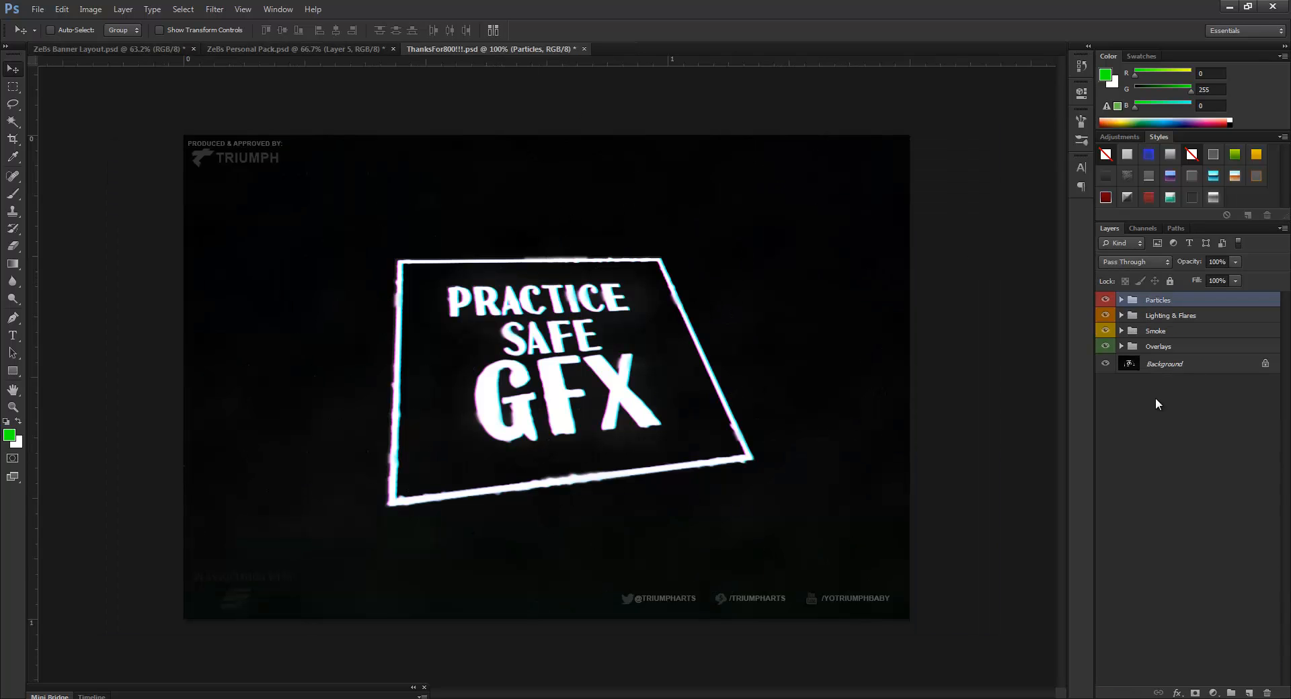
- Expand the Smoke group and preview its first few smoke layers one at a time
left_click(1156, 402)
left_click(1146, 321)
left_click(1136, 331)
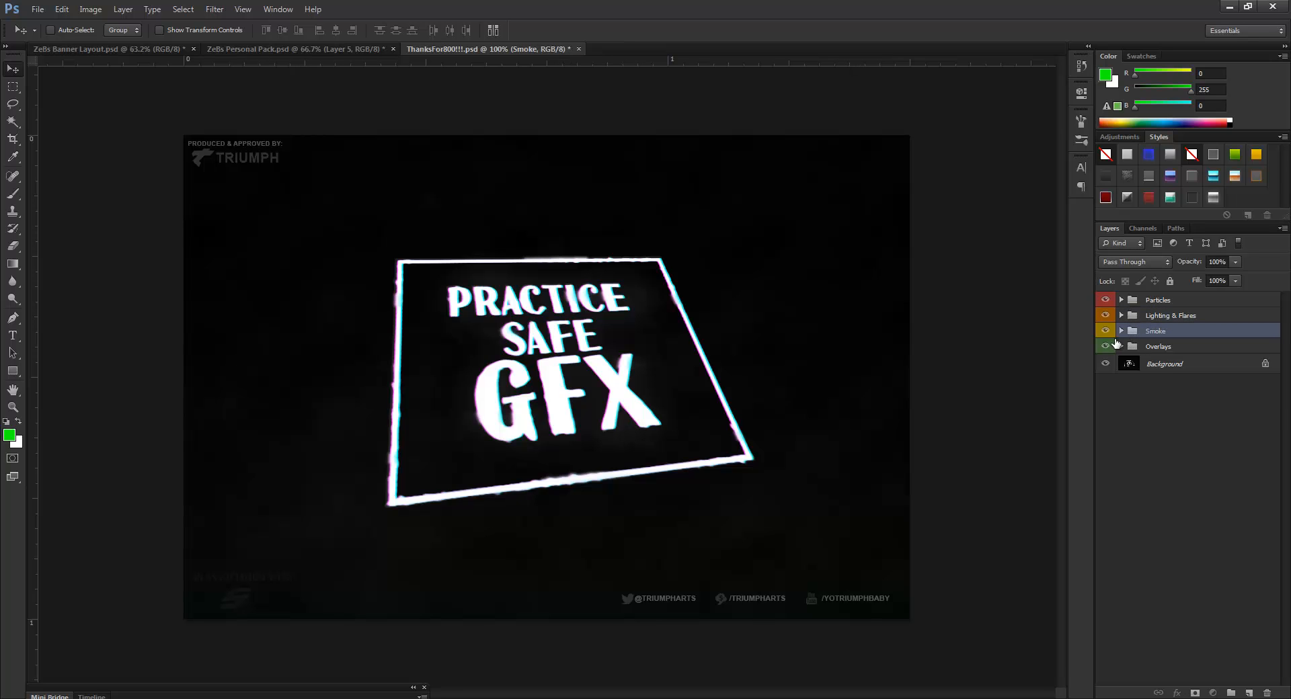
left_click(1120, 330)
left_click(1110, 347)
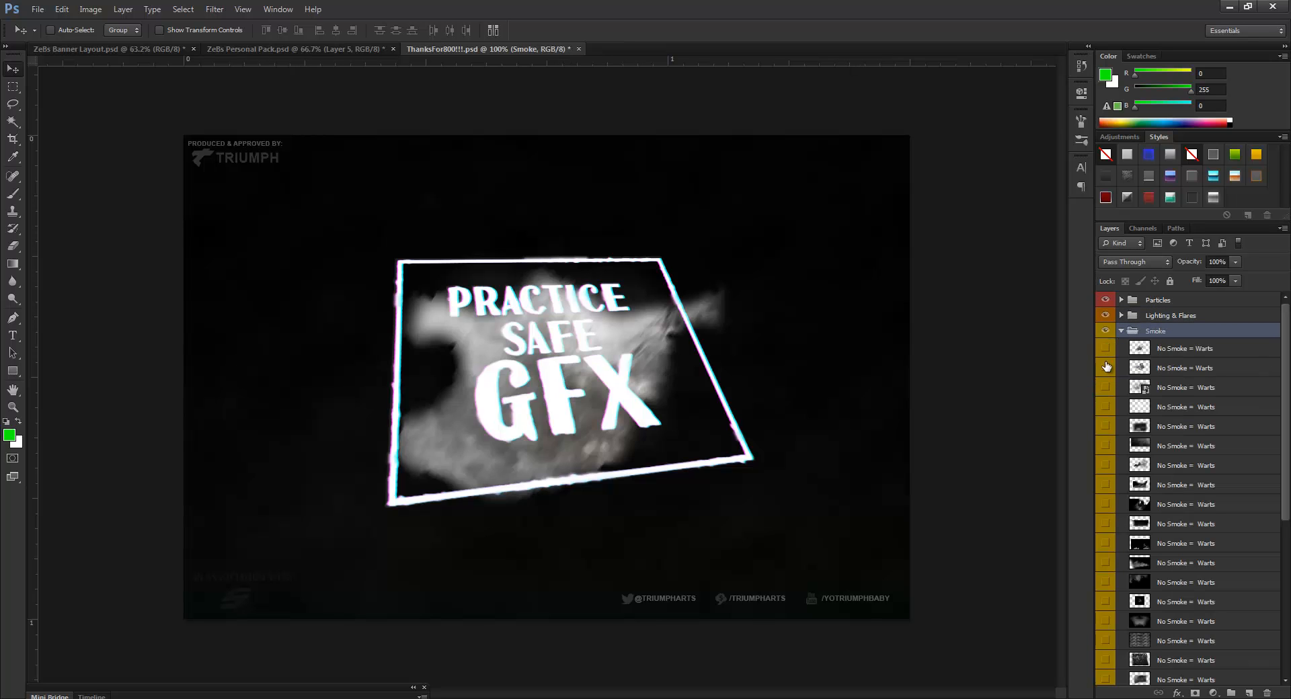
left_click(1106, 368)
left_click(1106, 369)
left_click(1106, 388)
left_click(1107, 389)
left_click(1106, 407)
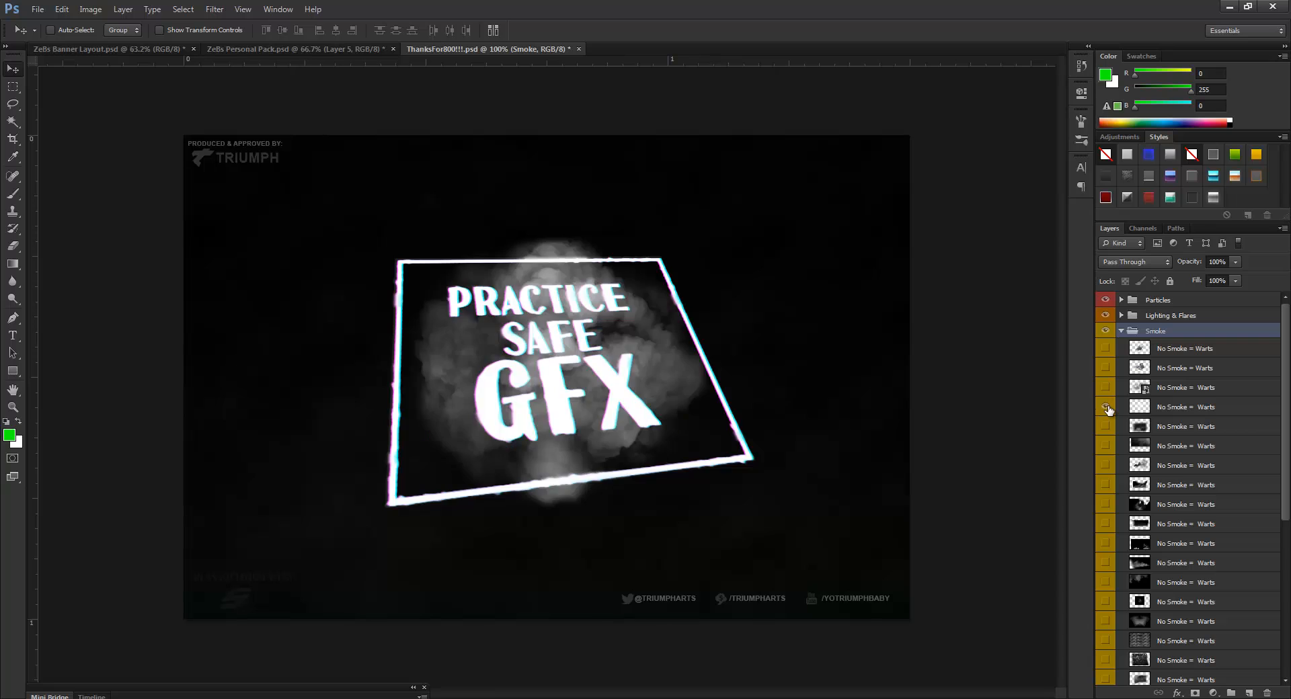
left_click(1105, 408)
- Show the sixth Smoke layer, the haze across the upper canvas, and duplicate it into ZeBs Banner Layout.psd
left_click(1104, 446)
left_click(1210, 445)
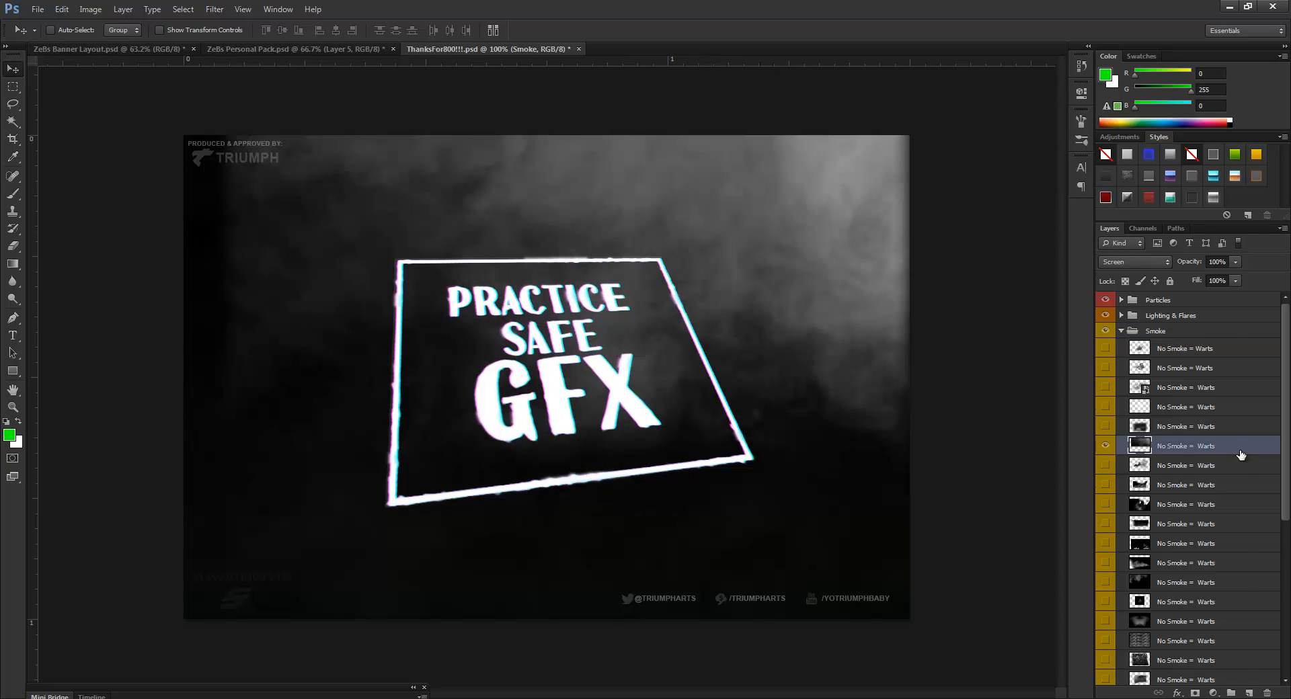
right_click(1239, 447)
left_click(1156, 276)
left_click(640, 276)
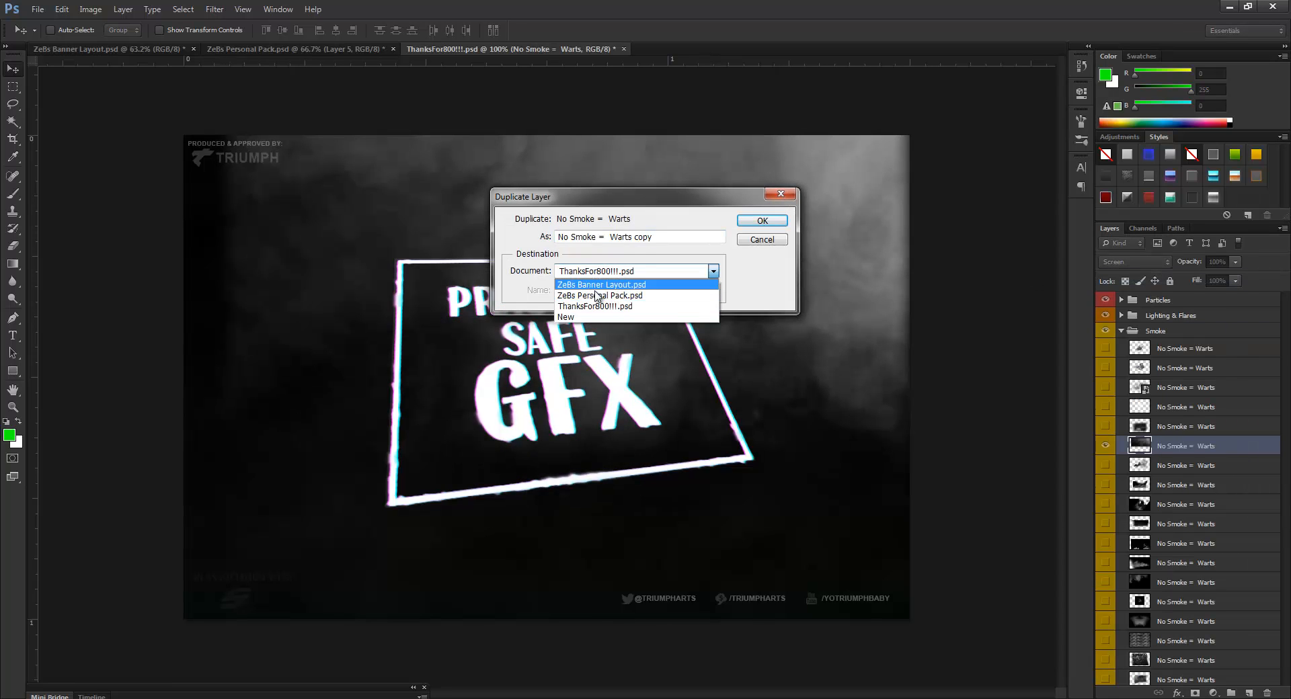
left_click(639, 283)
left_click(759, 221)
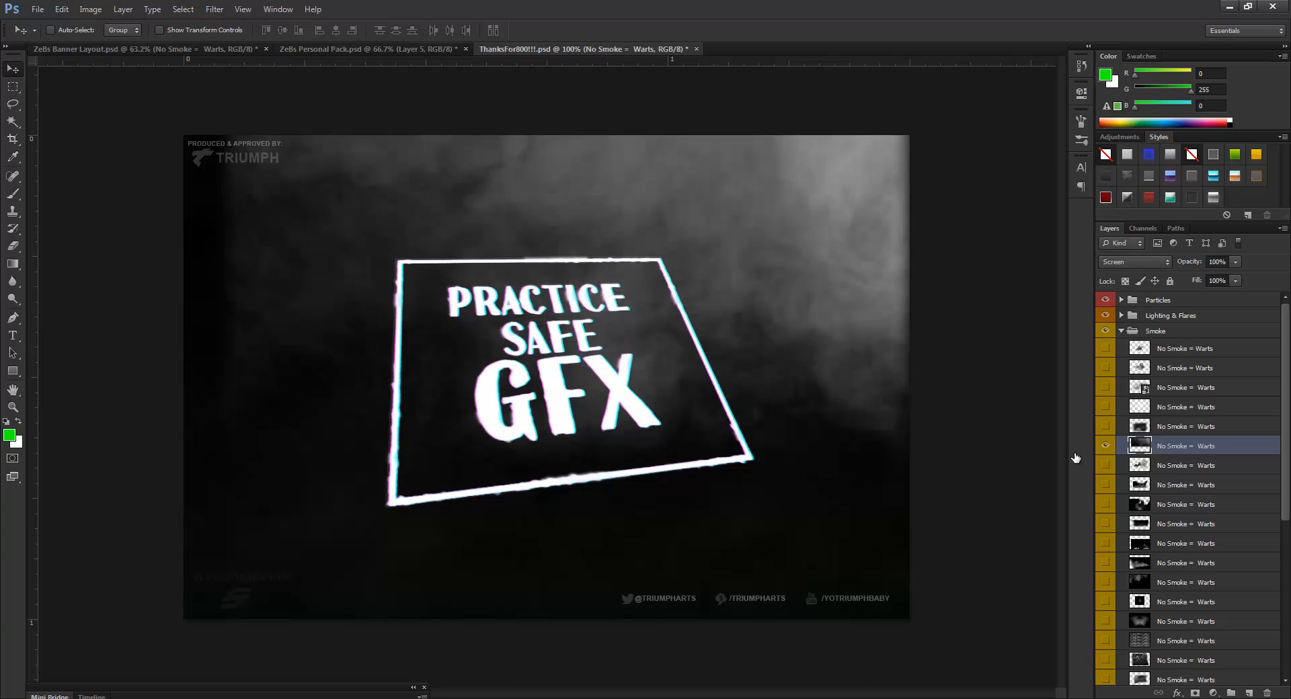
- Show the ninth Smoke layer, the plume rising from the canvas's lower edge, and duplicate it into ZeBs Banner Layout.psd
left_click(1108, 484)
left_click(1108, 484)
left_click(1109, 505)
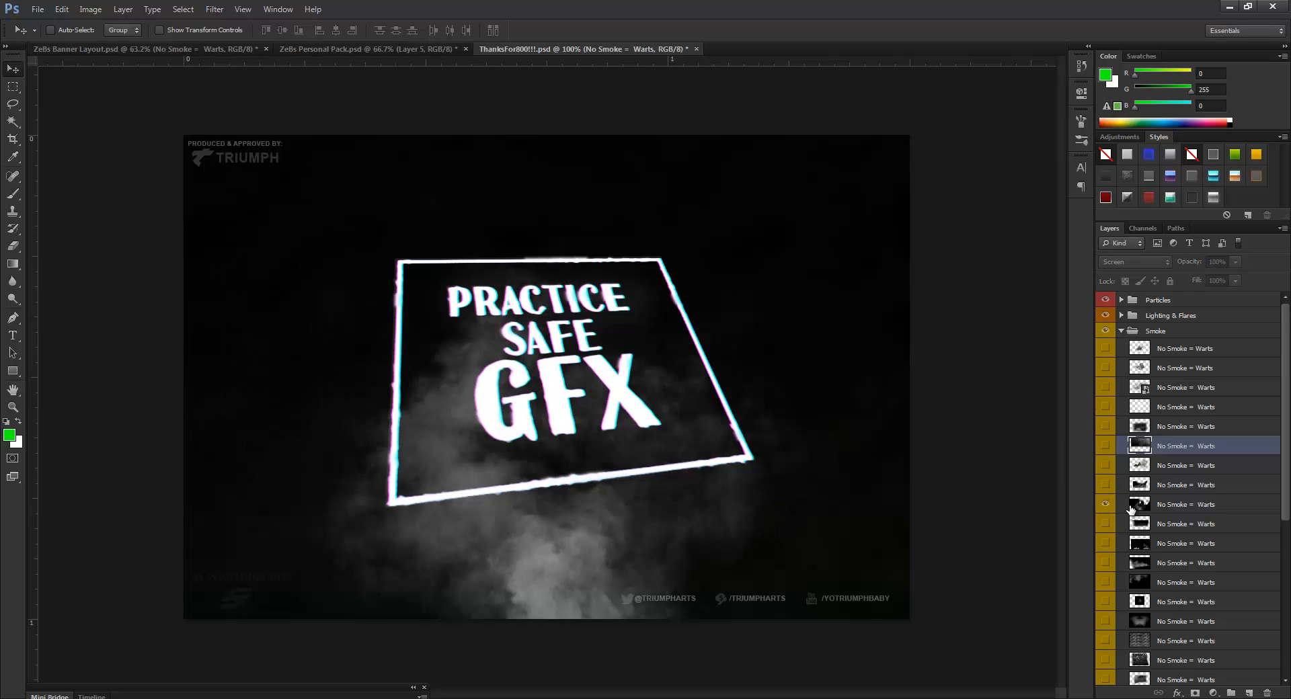
right_click(1225, 504)
left_click(1169, 77)
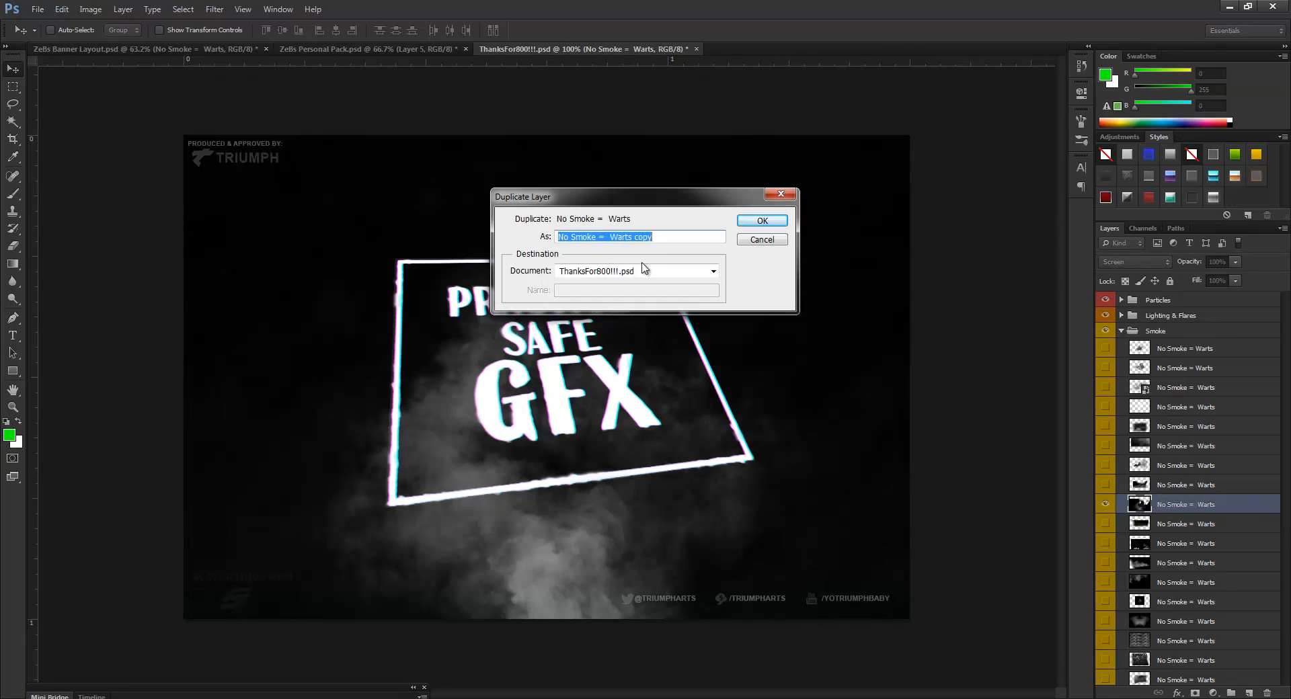
left_click(619, 271)
left_click(618, 286)
left_click(754, 223)
- Preview the remaining layers in the Smoke group one by one, looking for further smoke textures for the banner
scroll(1170, 412, "down", 3)
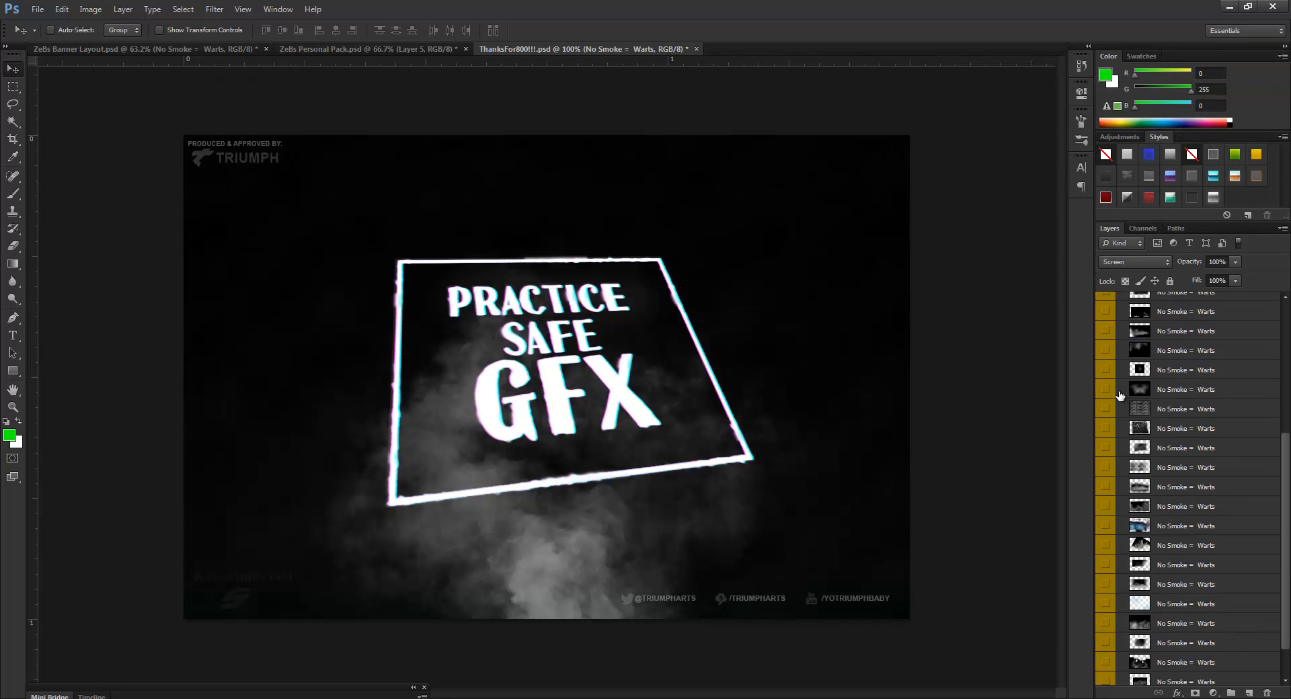
scroll(1115, 390, "up", 1)
left_click(1108, 336)
left_click(1107, 349)
left_click(1108, 335)
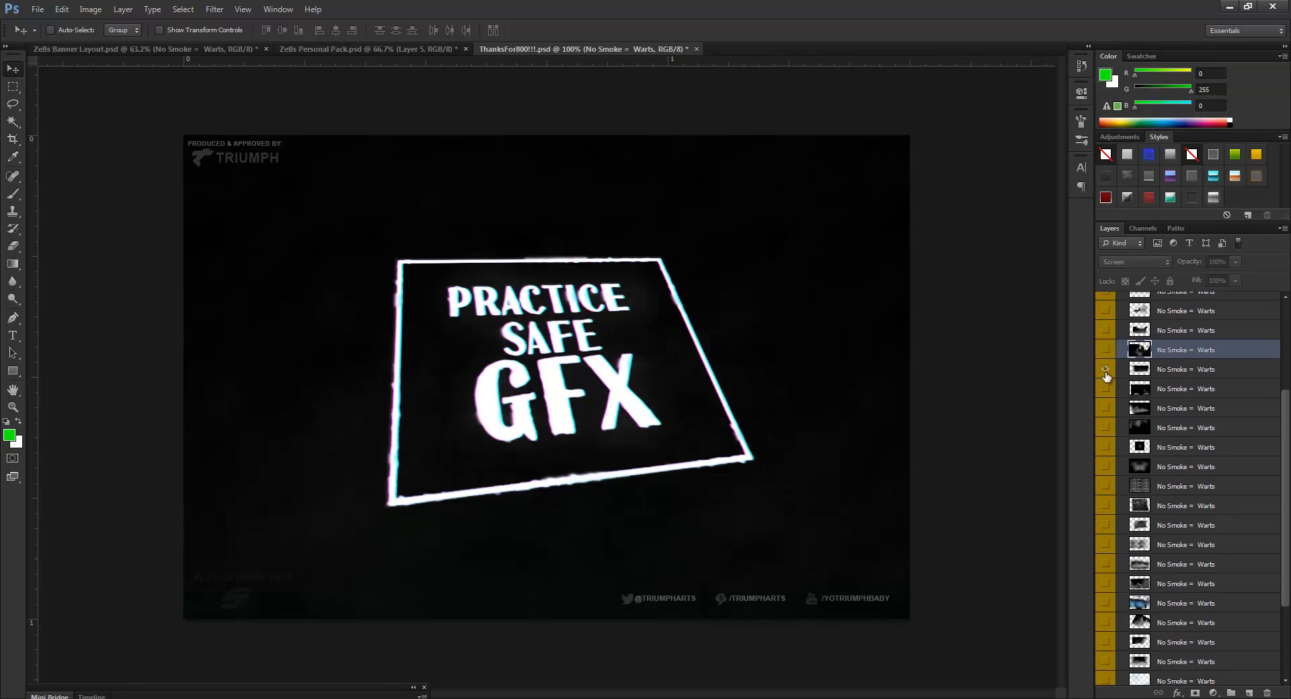
left_click(1107, 373)
left_click(1107, 350)
left_click(1107, 351)
left_click(1107, 371)
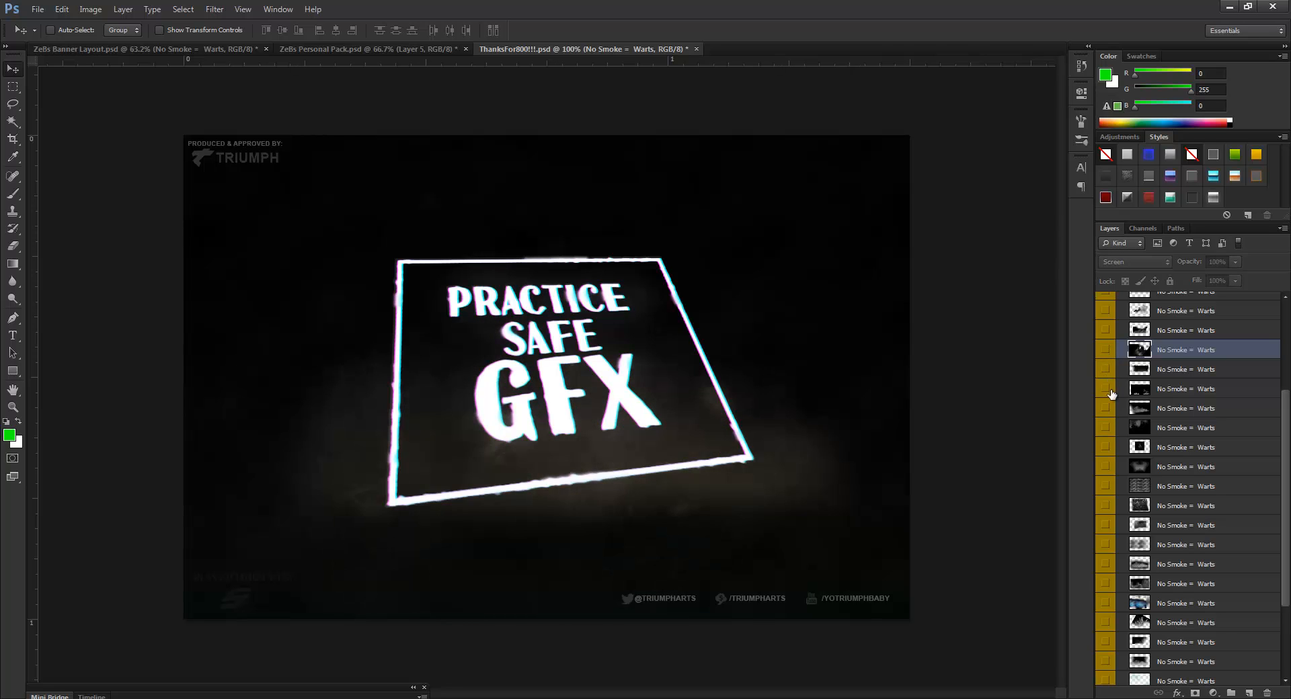
left_click(1109, 406)
left_click(1109, 406)
left_click(1107, 432)
left_click(1107, 435)
left_click(1107, 446)
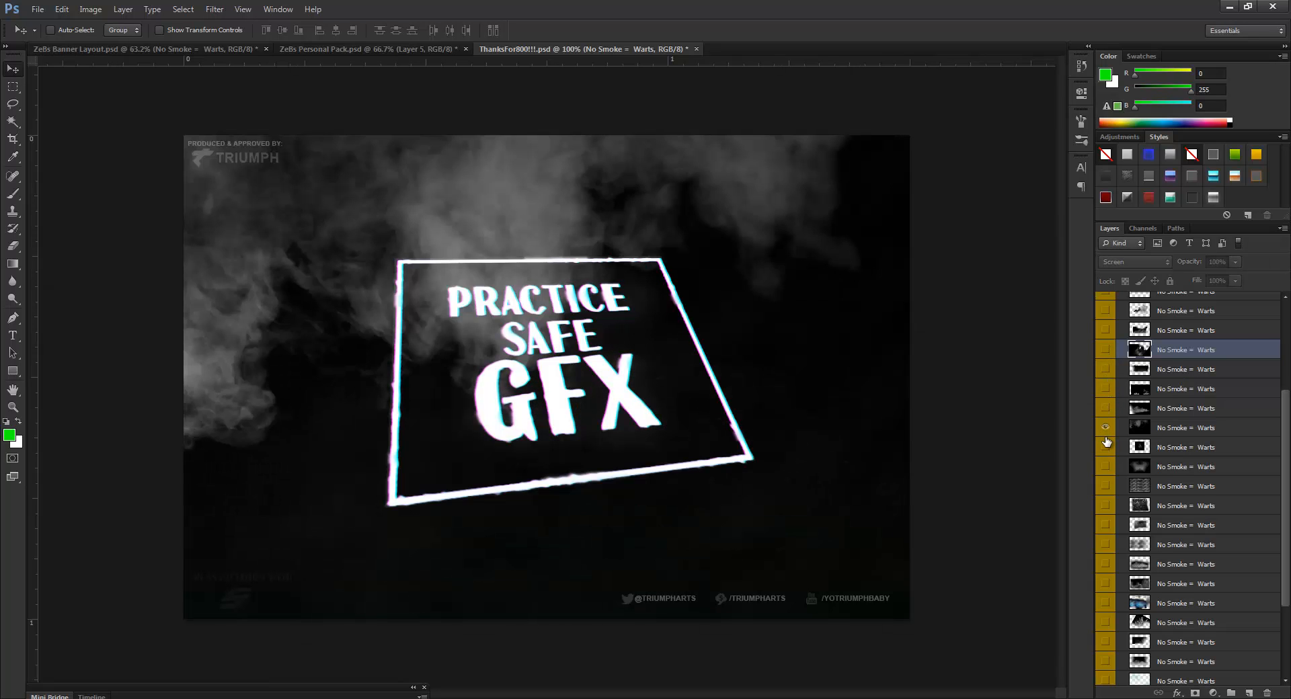
left_click(1106, 446)
left_click(1105, 467)
left_click(1105, 466)
left_click(1105, 506)
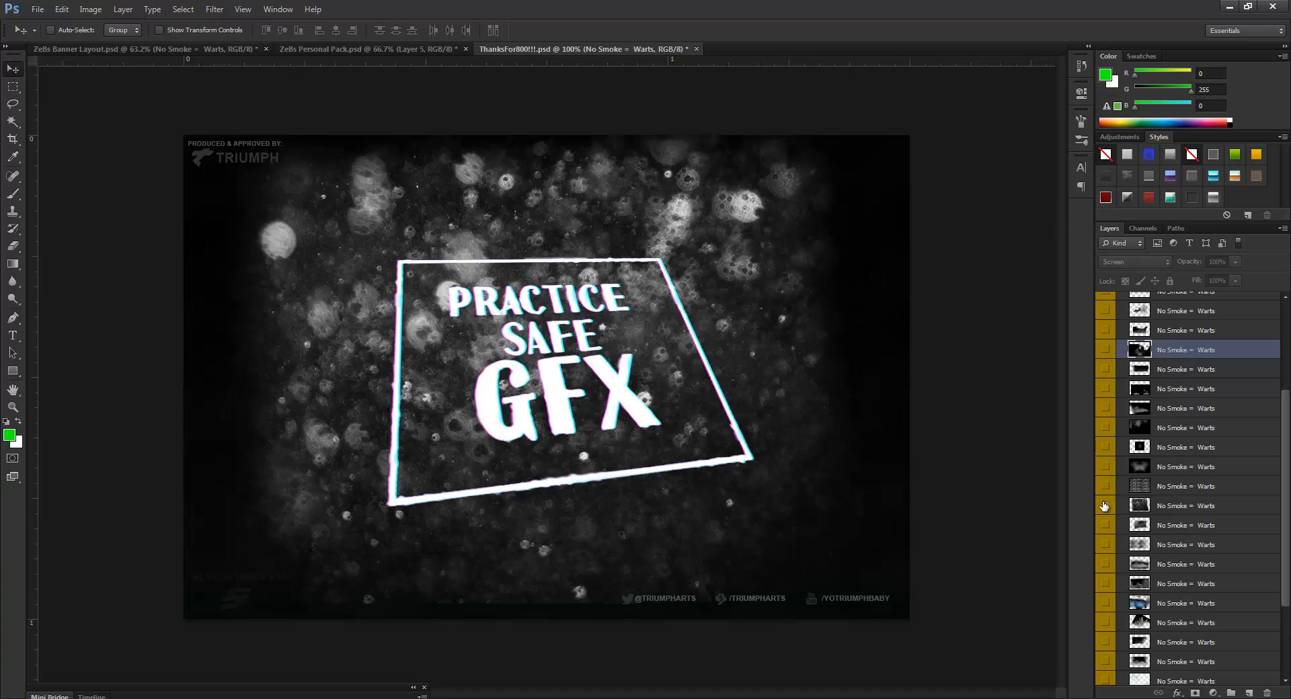
left_click(1105, 505)
left_click(1105, 545)
left_click(1105, 544)
left_click(1104, 563)
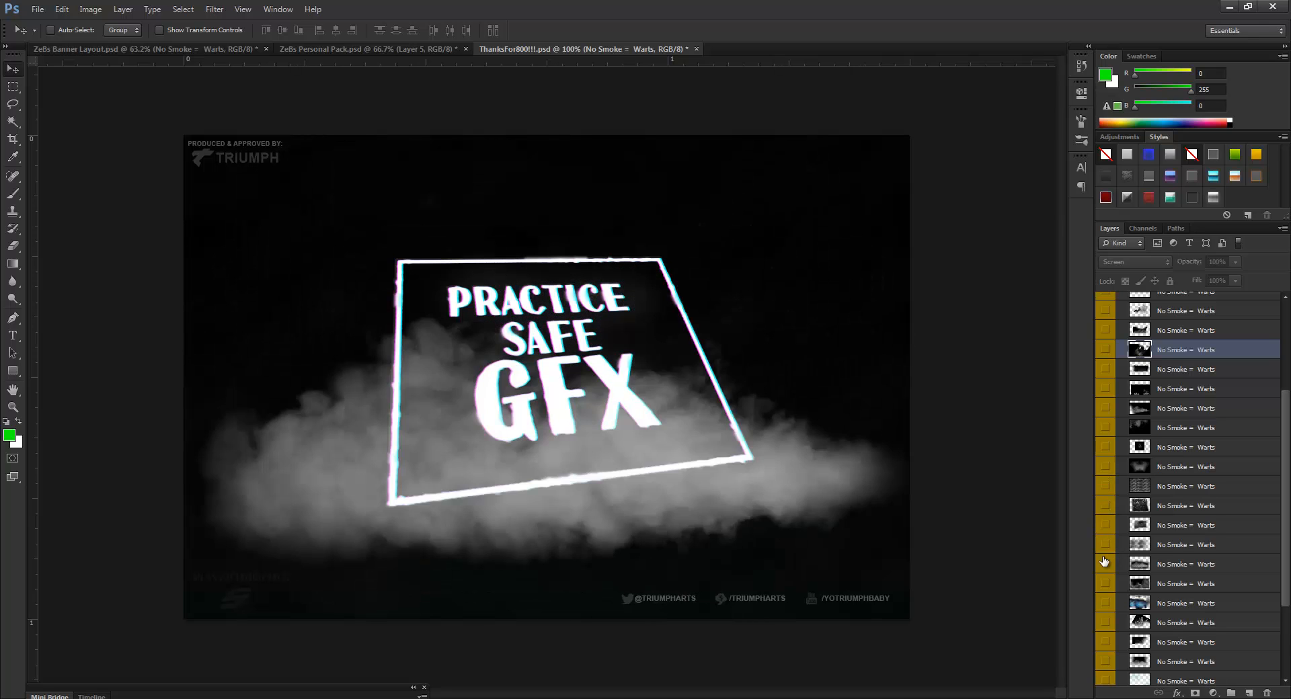
left_click(1104, 564)
left_click(1103, 603)
left_click(1102, 603)
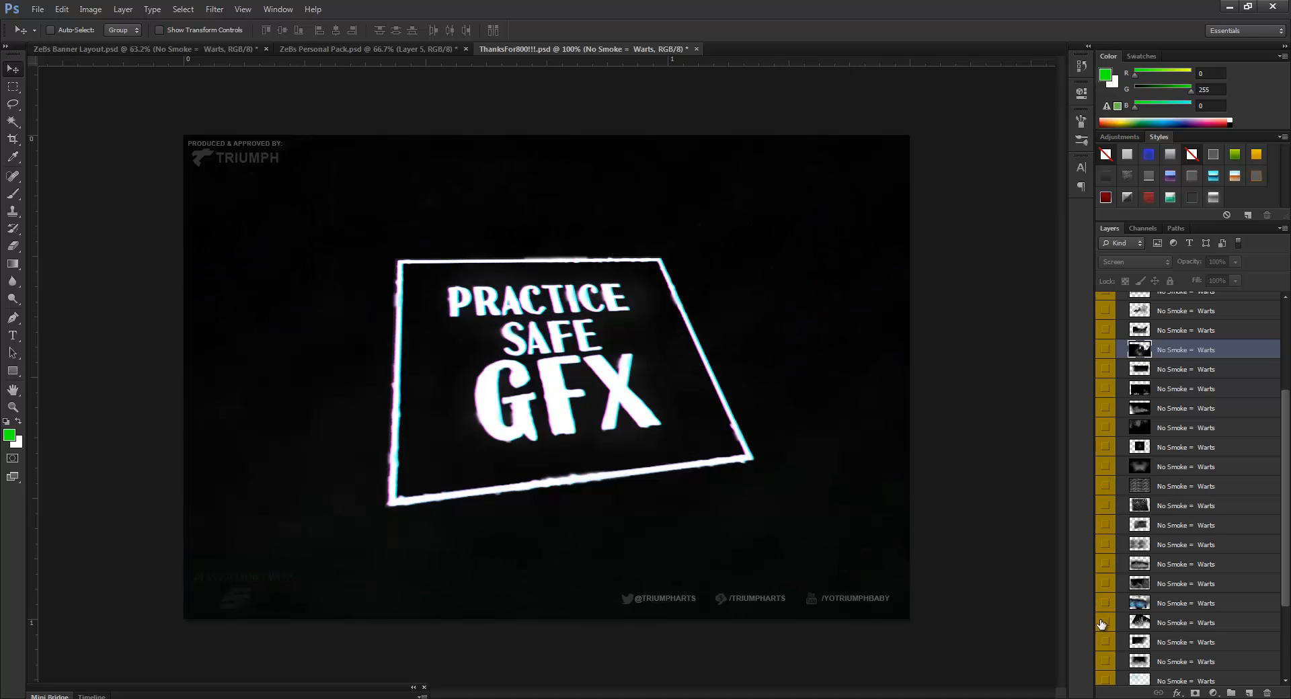
left_click(1102, 623)
left_click(1102, 622)
left_click(1104, 642)
left_click(1104, 642)
left_click(1114, 664)
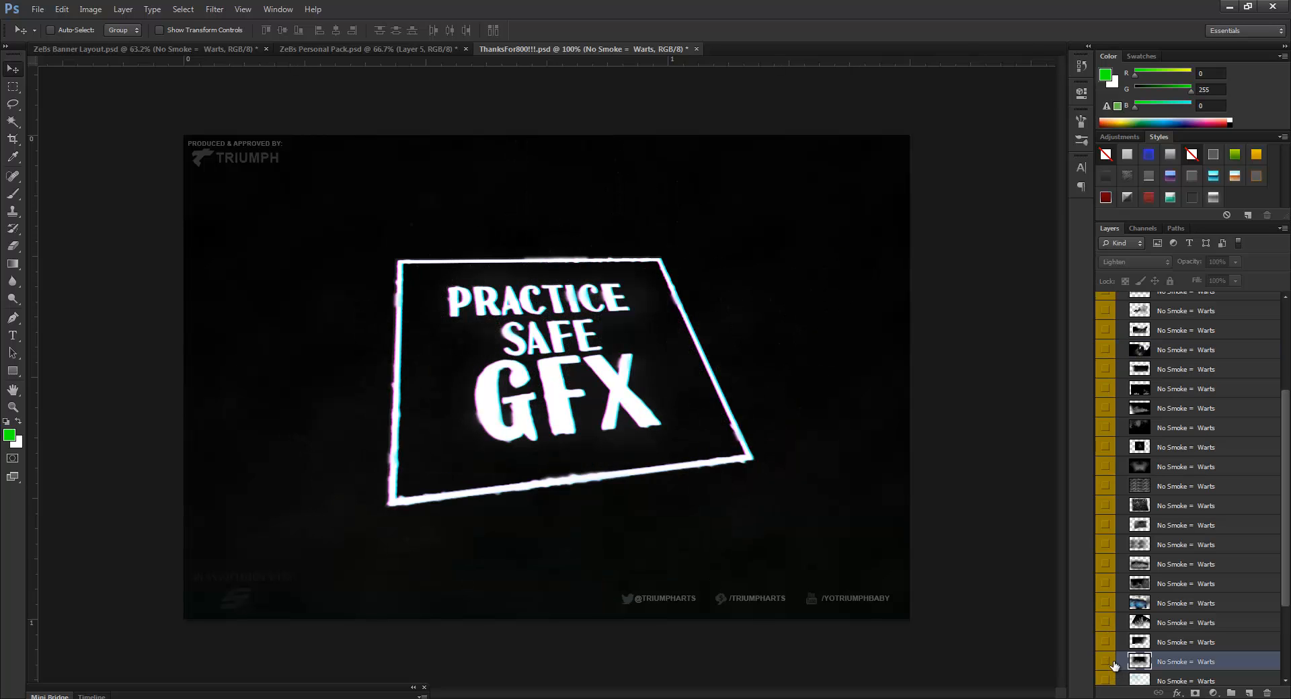
- Return to ZeBs Banner Layout.psd and move both duplicated smoke layers directly beneath Layer 1 copy
left_click(153, 49)
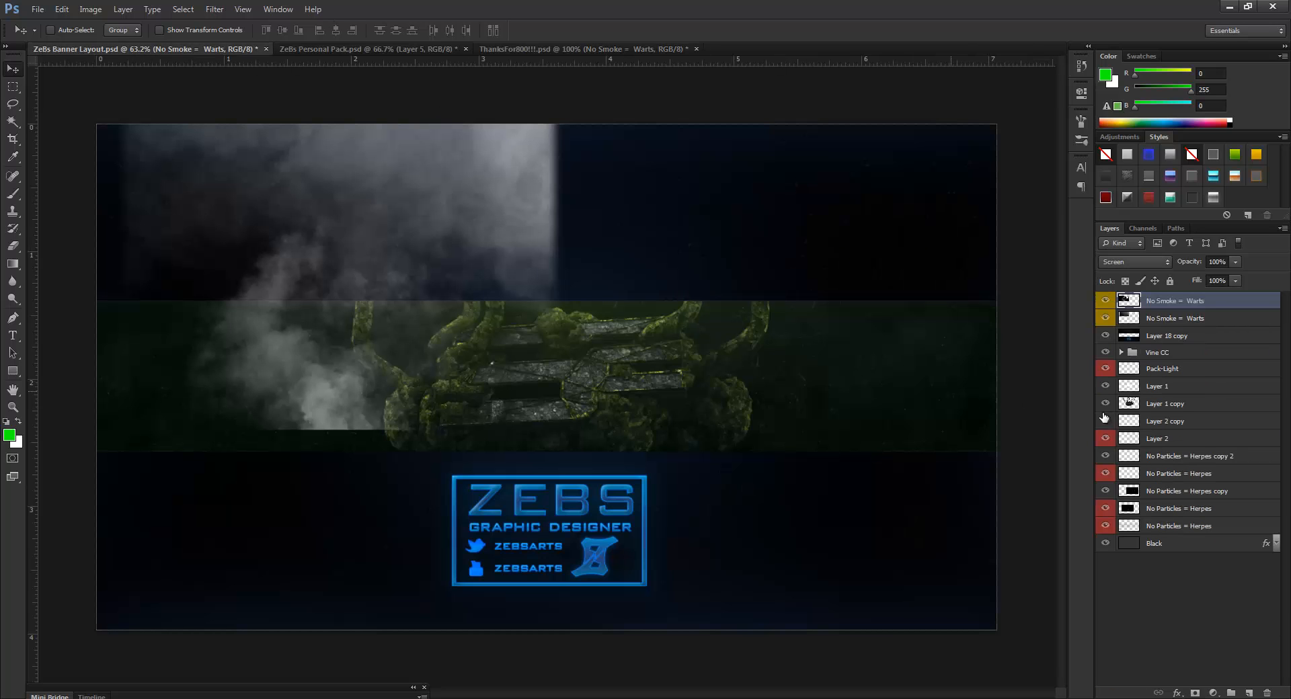
left_click(1173, 320, "shift")
left_click_drag(1173, 320, 1193, 408)
- Move the plume smoke layer to the right end of the banner strip, at about Y 492 px, and set its opacity to 25%
left_click(1189, 392)
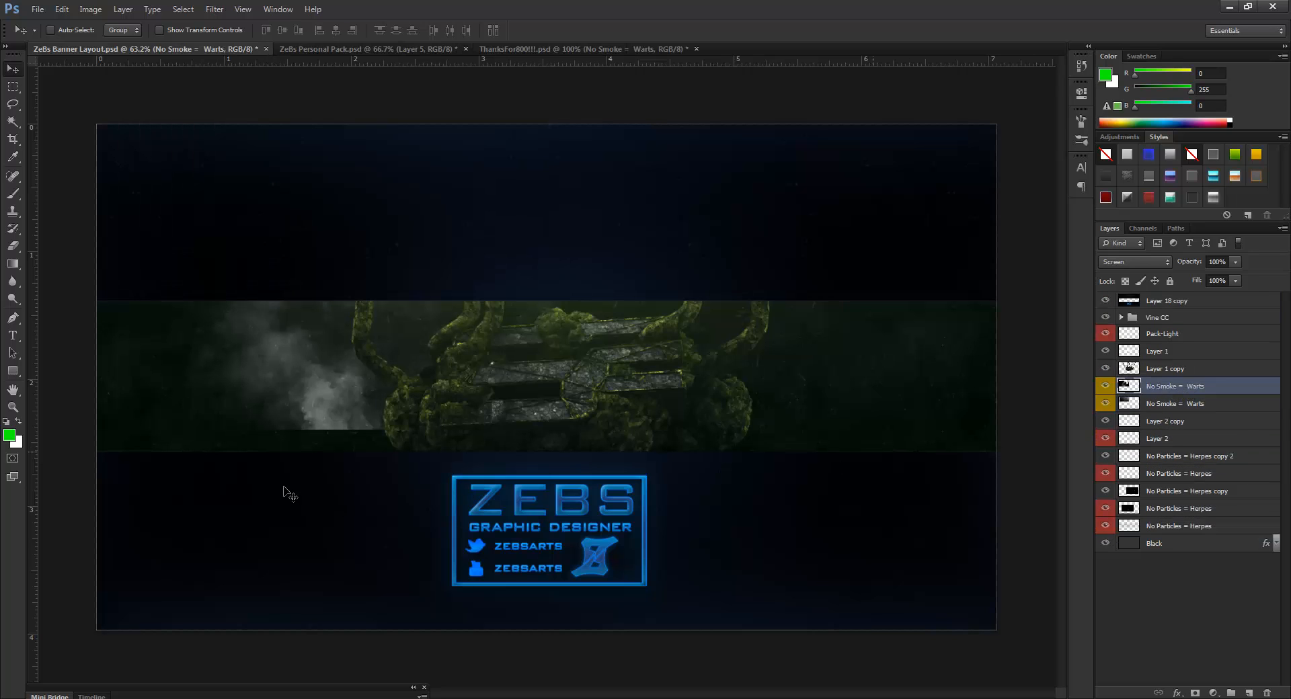
key("ctrl+t")
left_click_drag(392, 370, 909, 405)
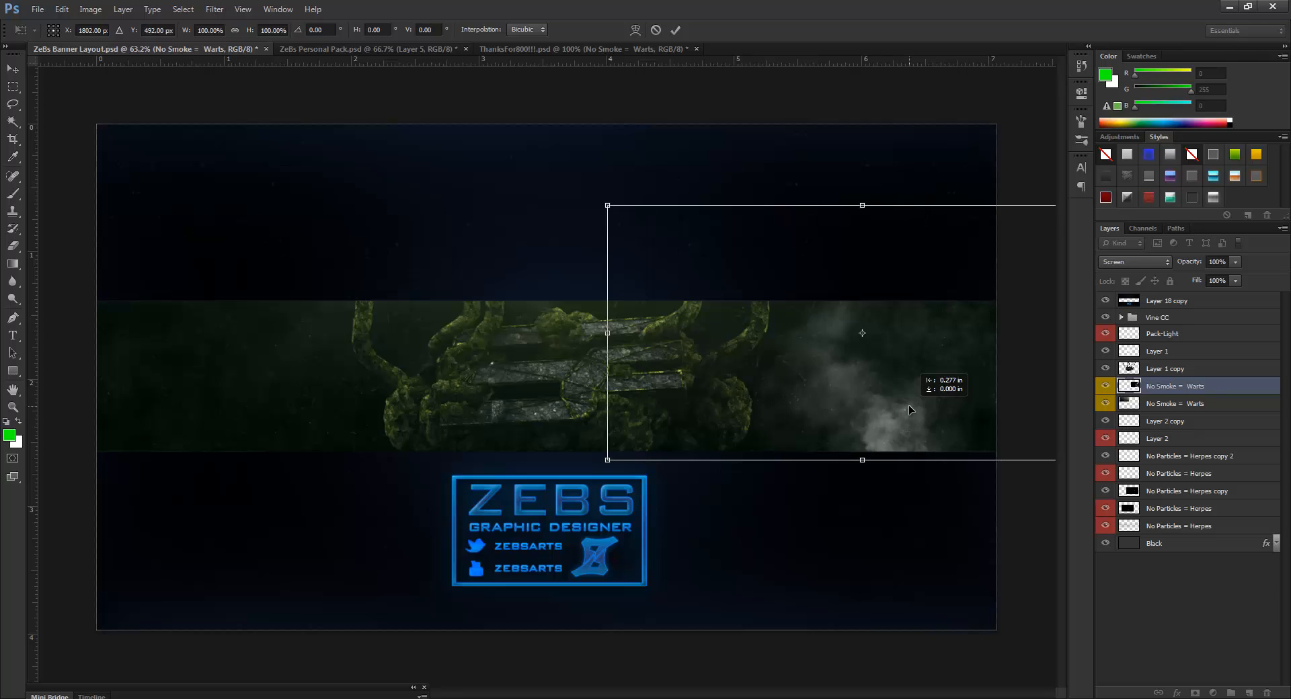
left_click(676, 30)
left_click_drag(1205, 276, 1187, 276)
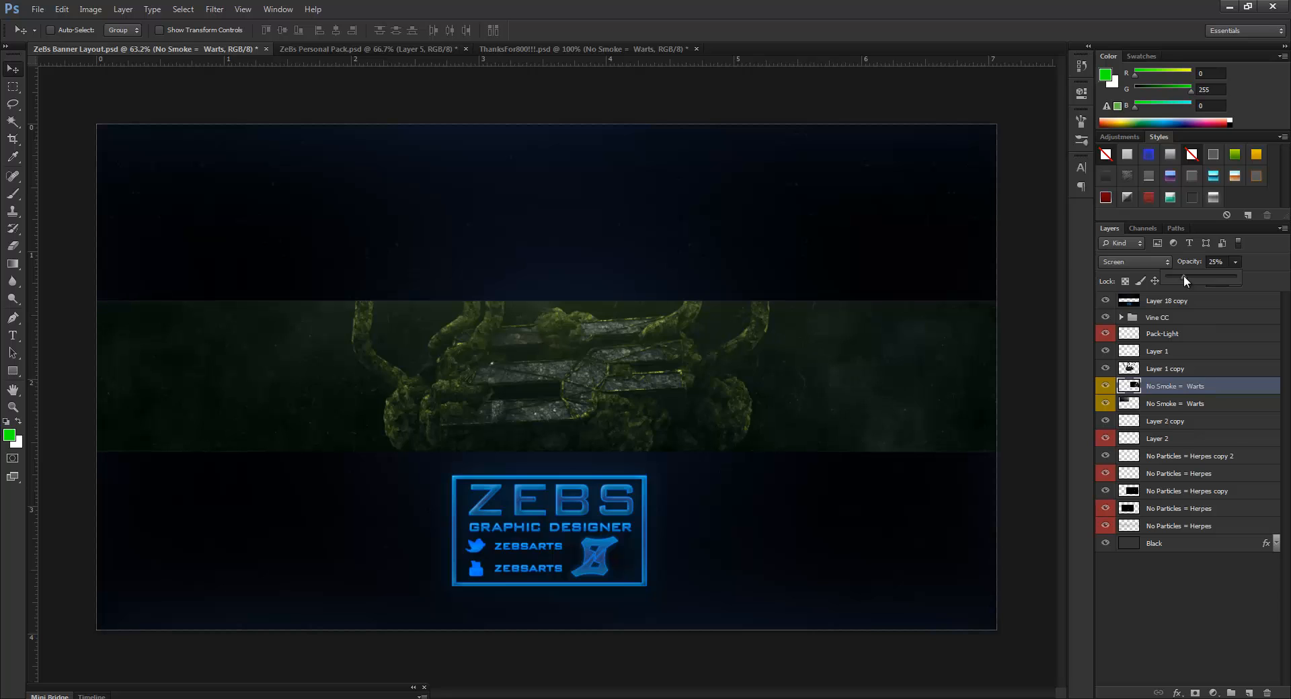
- Duplicate the plume smoke layer and move the copy to the left end of the banner strip
key("ctrl+j")
key("ctrl+t")
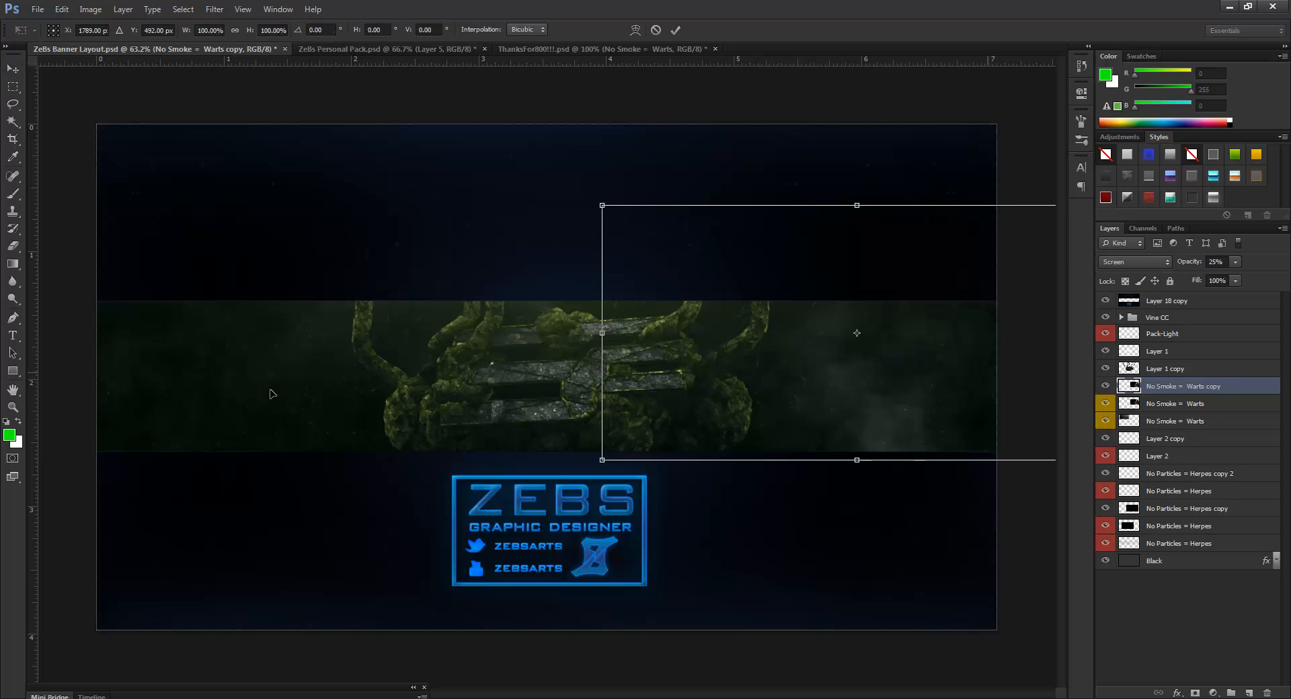
left_click_drag(927, 389, 208, 423)
key("Return")
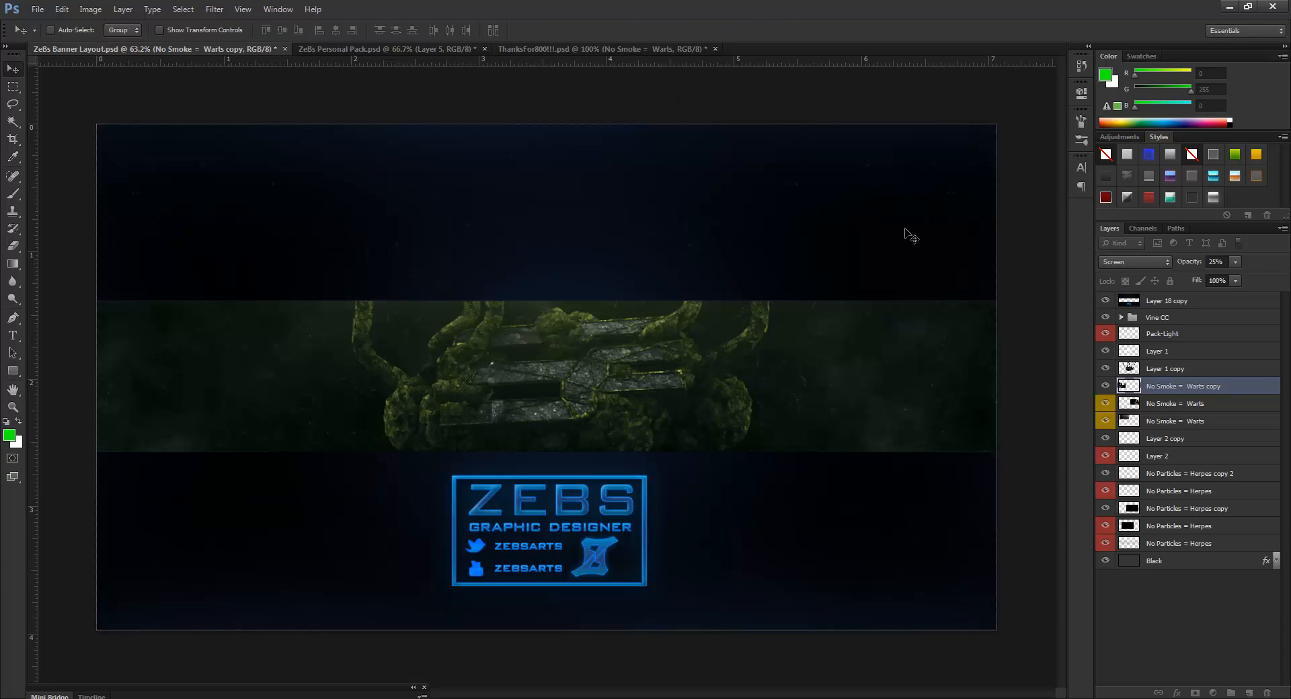
- Move the haze smoke layer to the strip's right end, at about X 1915 px, Y 574 px, and set its opacity to 26%
left_click(1163, 421)
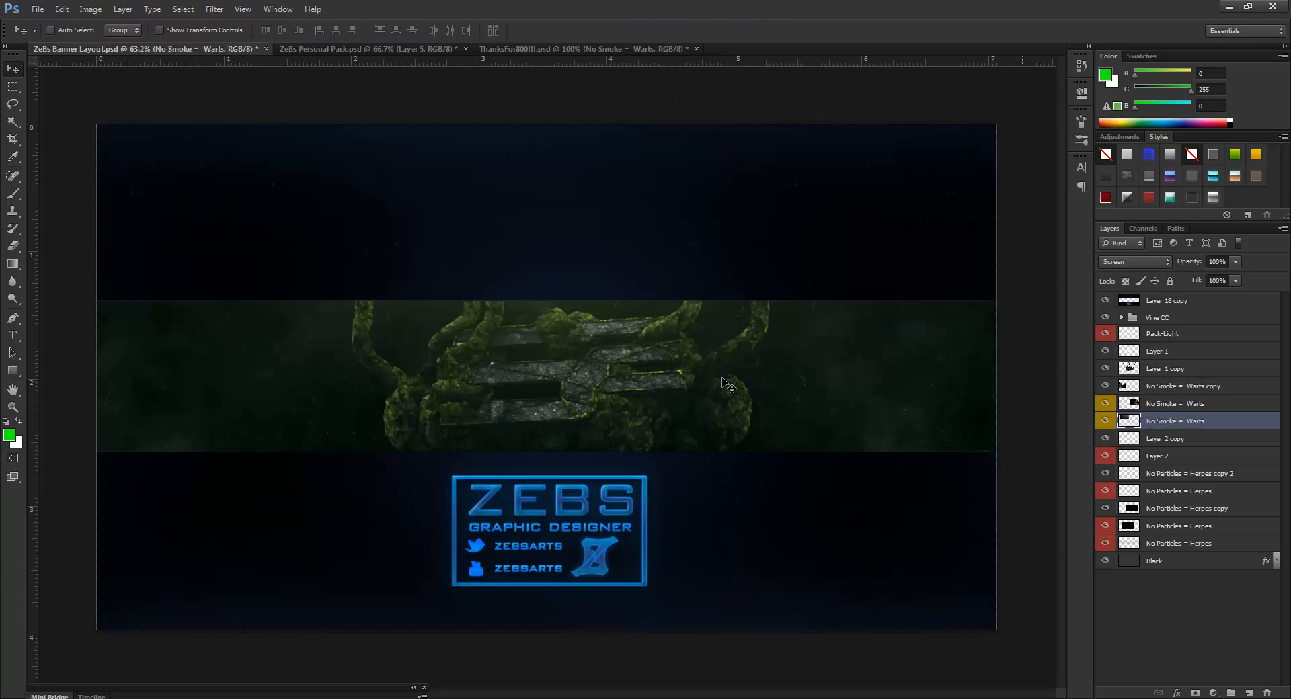
key("ctrl+t")
left_click_drag(265, 327, 941, 383)
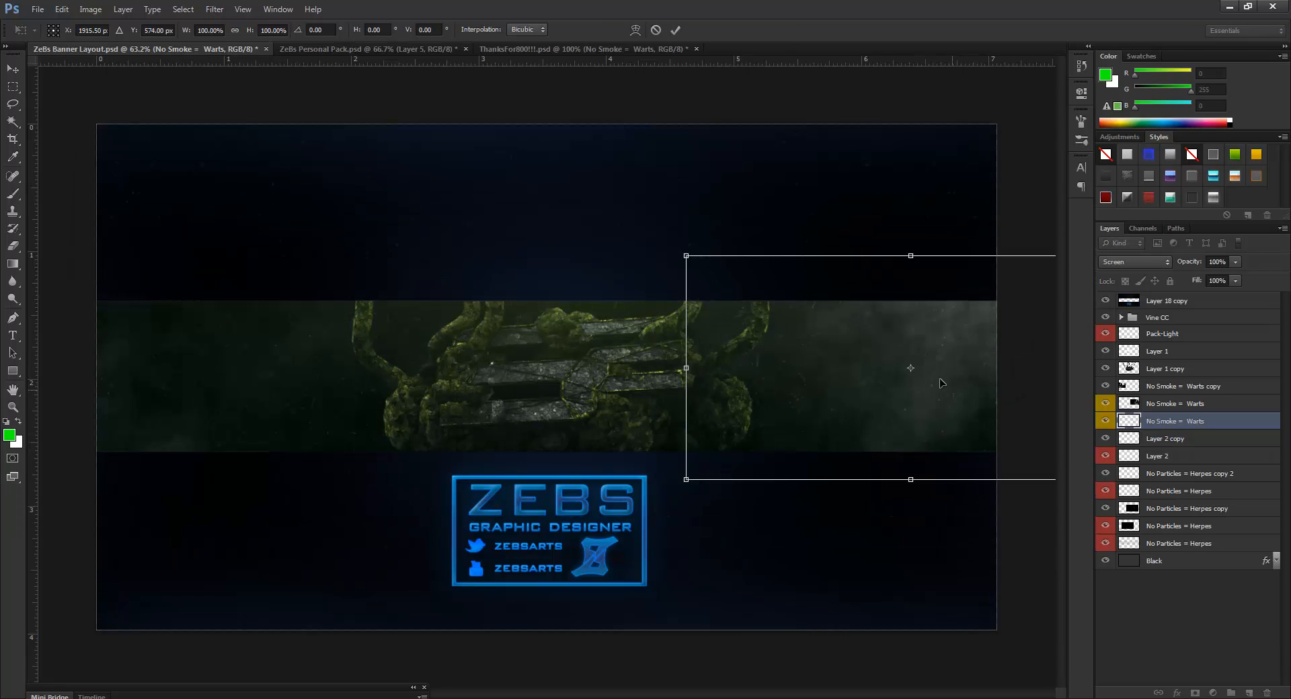
left_click(677, 30)
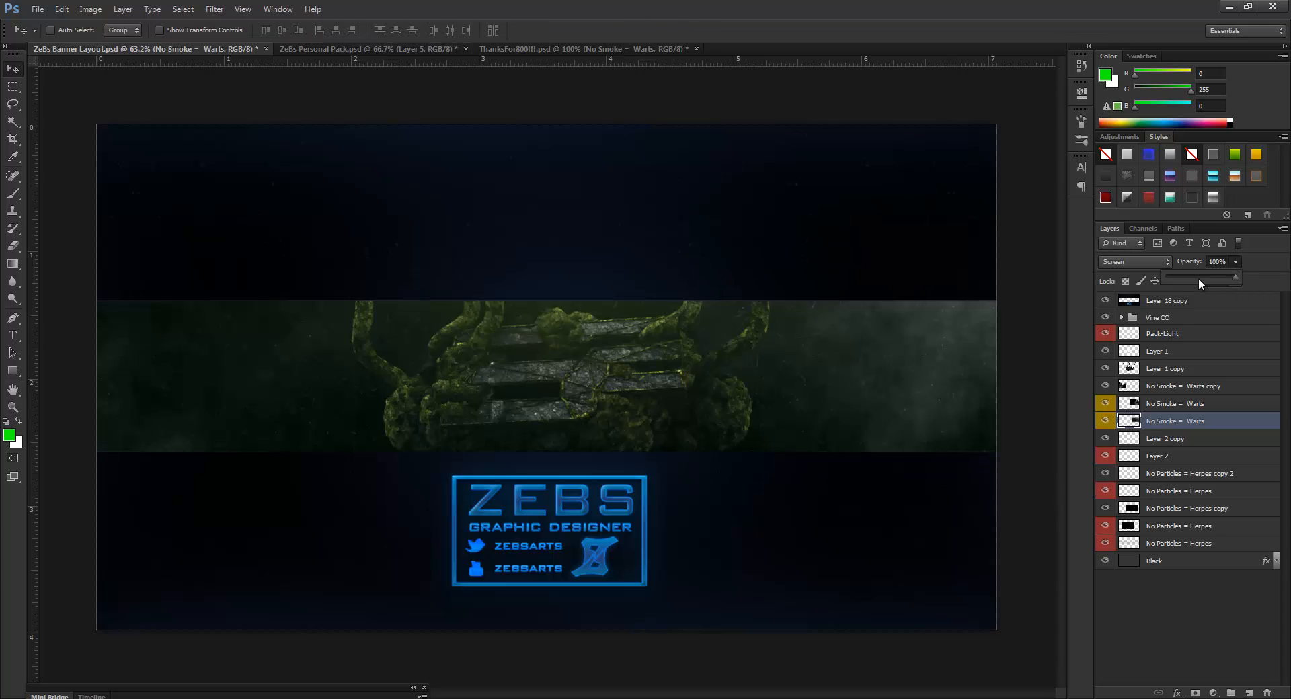
left_click_drag(1198, 277, 1184, 277)
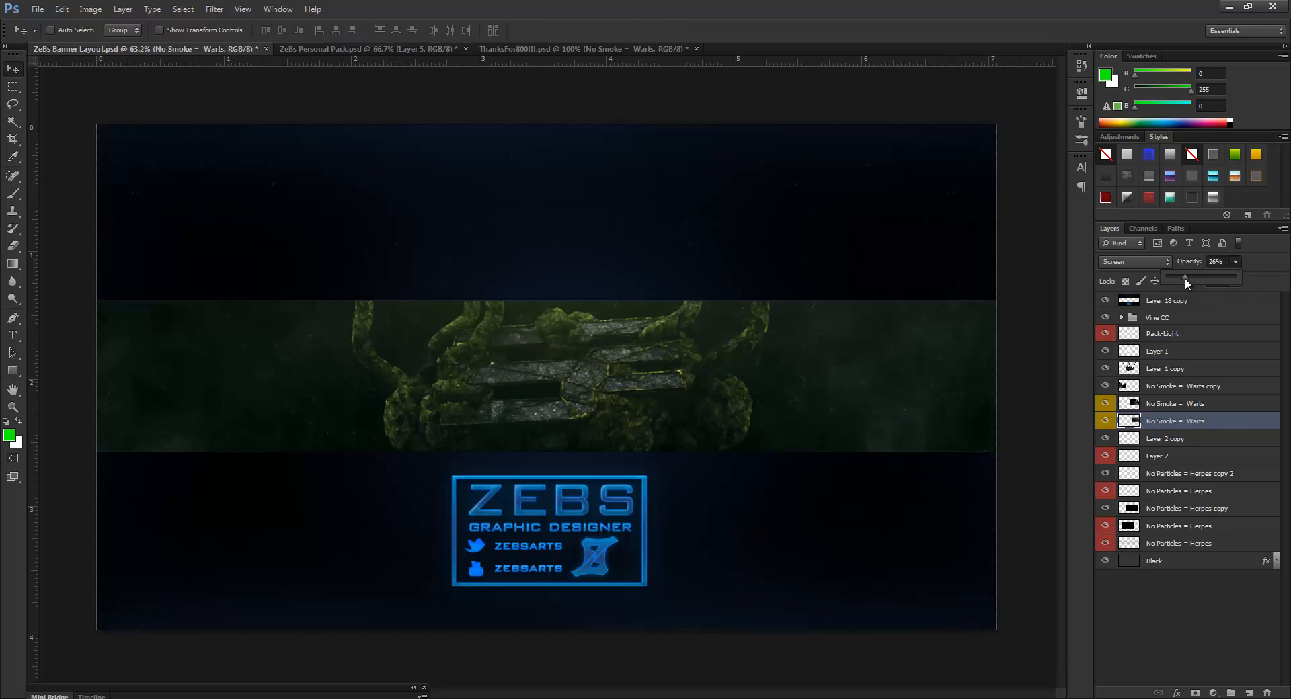
- Duplicate the haze smoke layer, flip the copy horizontally and place it at the strip's left end, at about X 418 px, Y 574 px
key("ctrl+j")
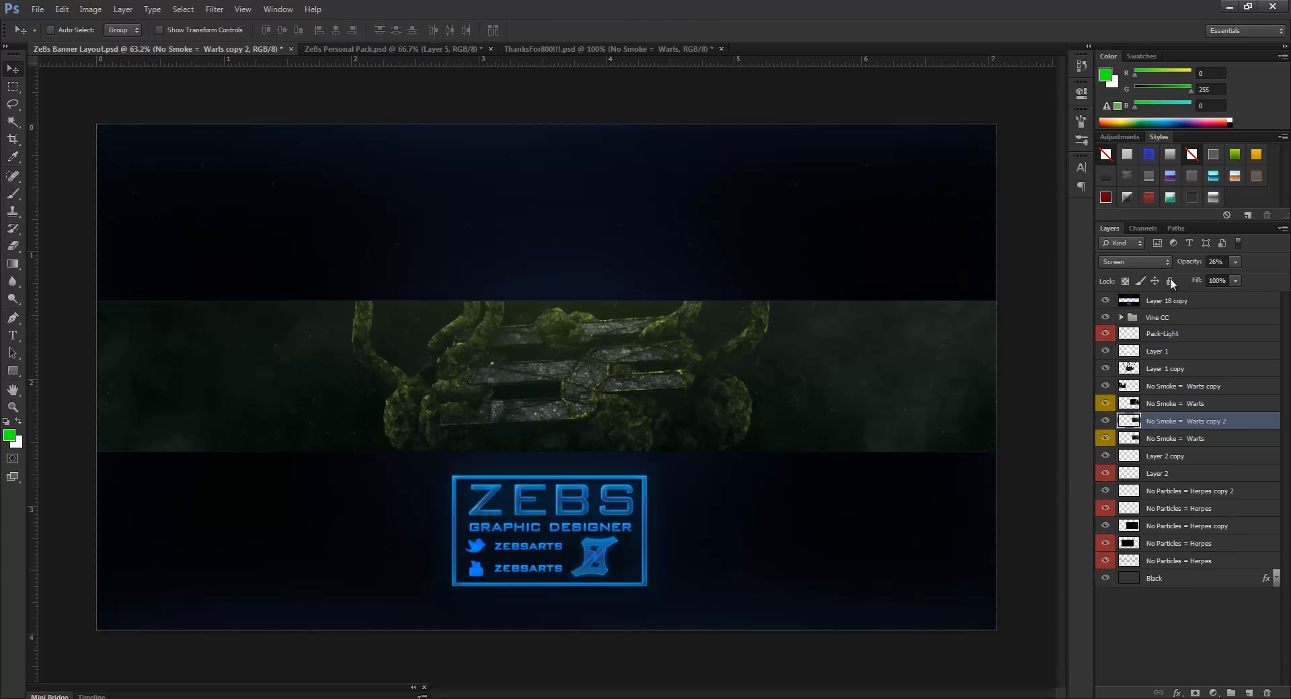
left_click(61, 9)
mouse_move(138, 272)
left_click(301, 416)
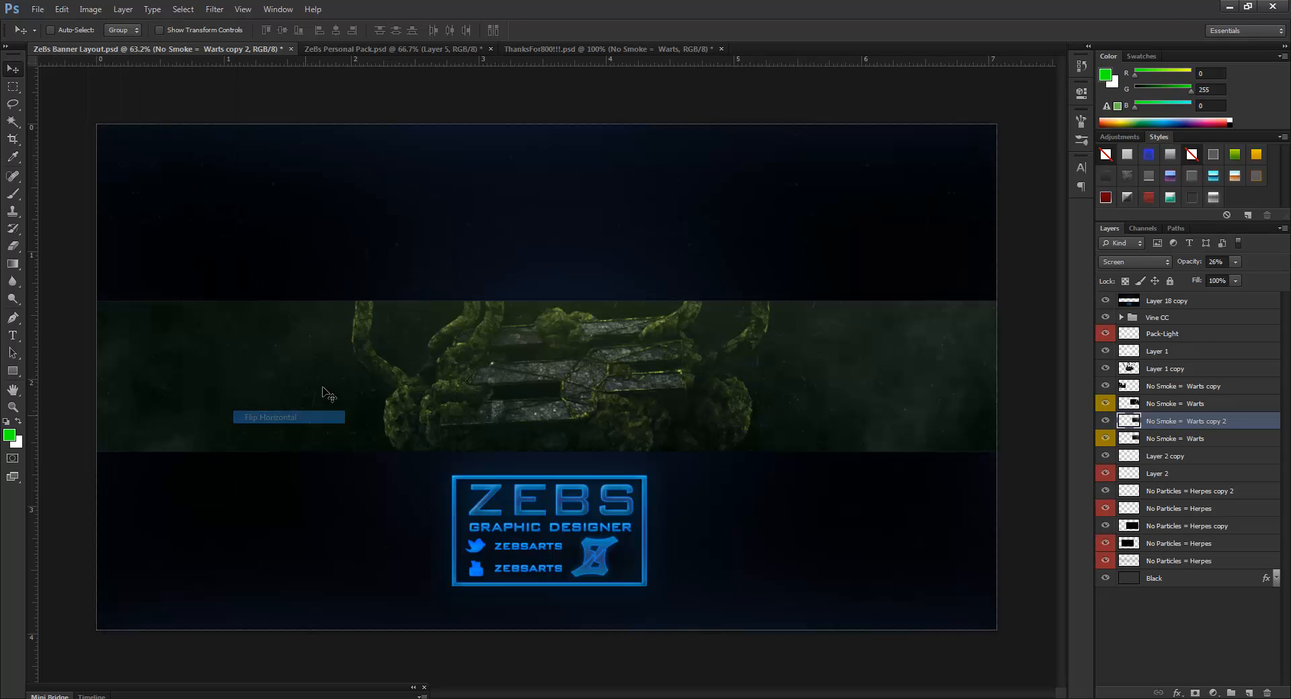
key("ctrl+t")
left_click_drag(316, 381, 257, 377)
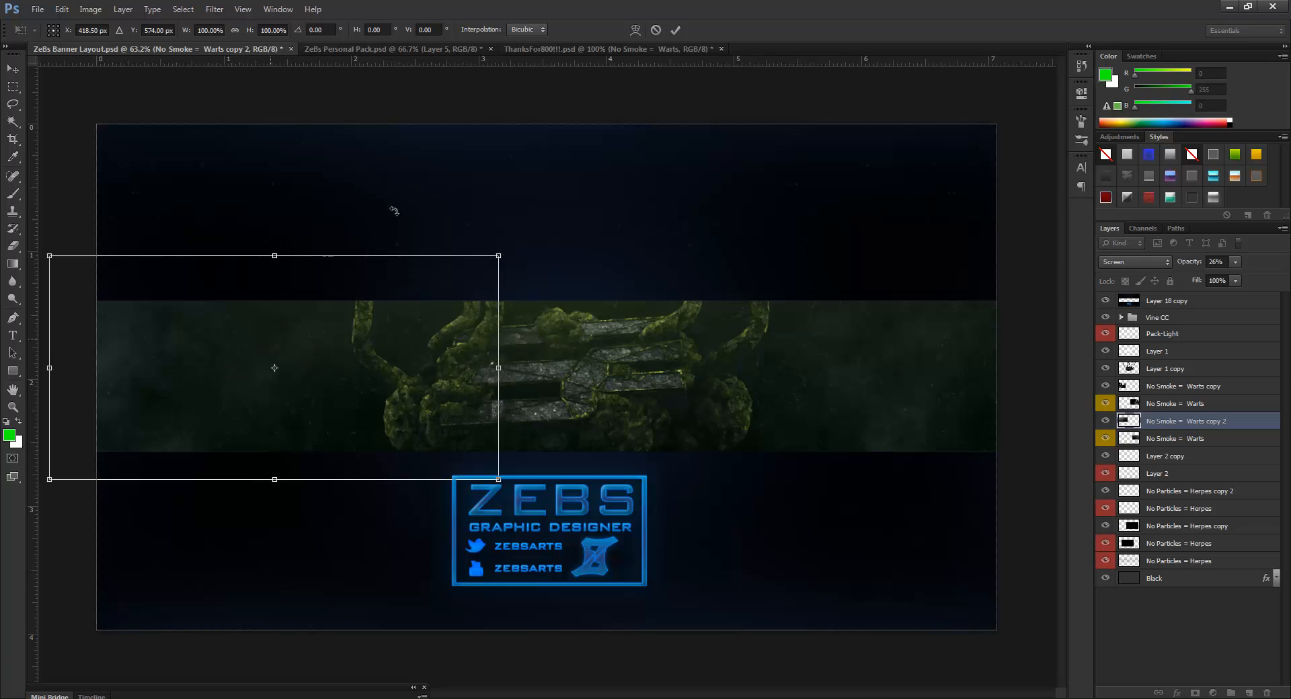
left_click(675, 30)
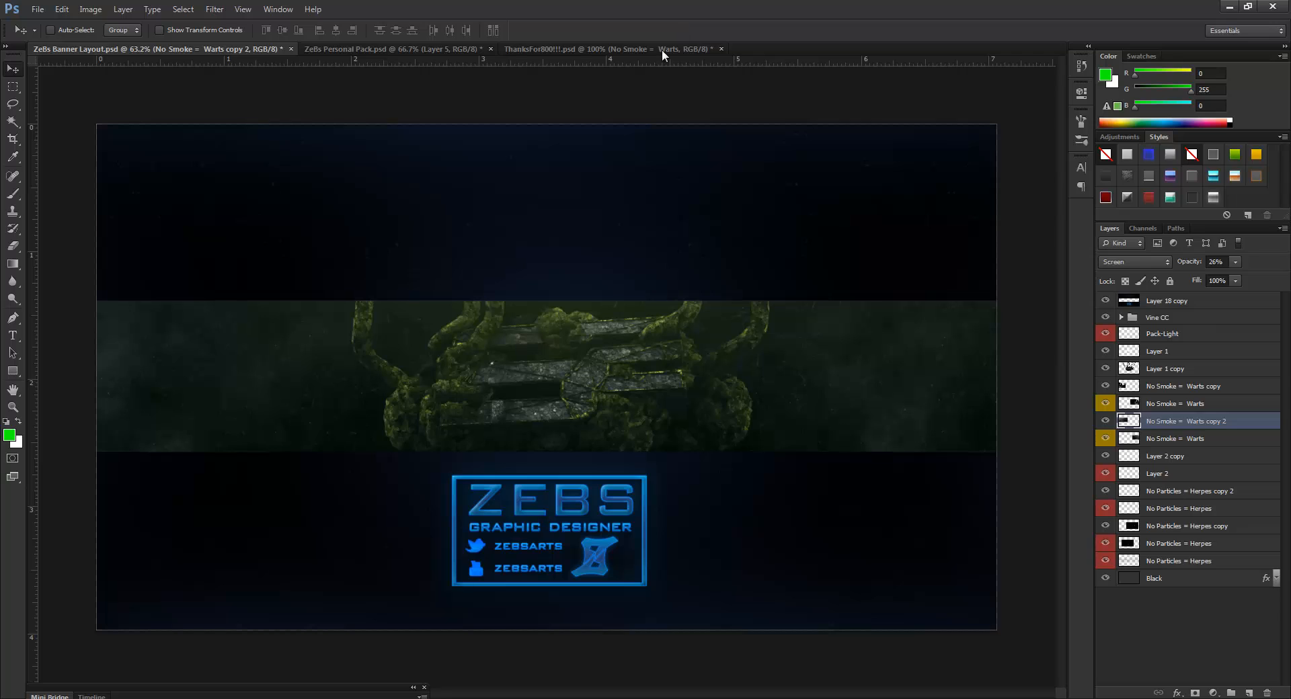
- Add a new layer above the Vine CC group and set the brush size to 800 px for painting
left_click(1200, 562)
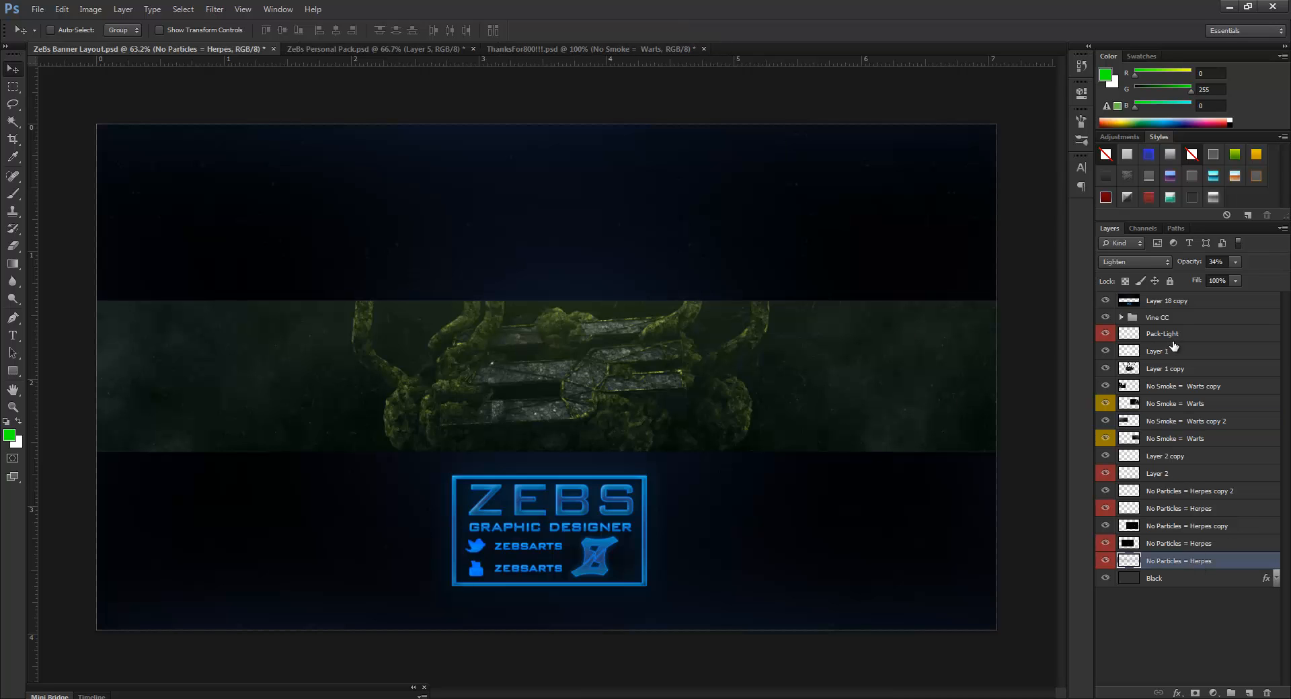
left_click(1163, 318)
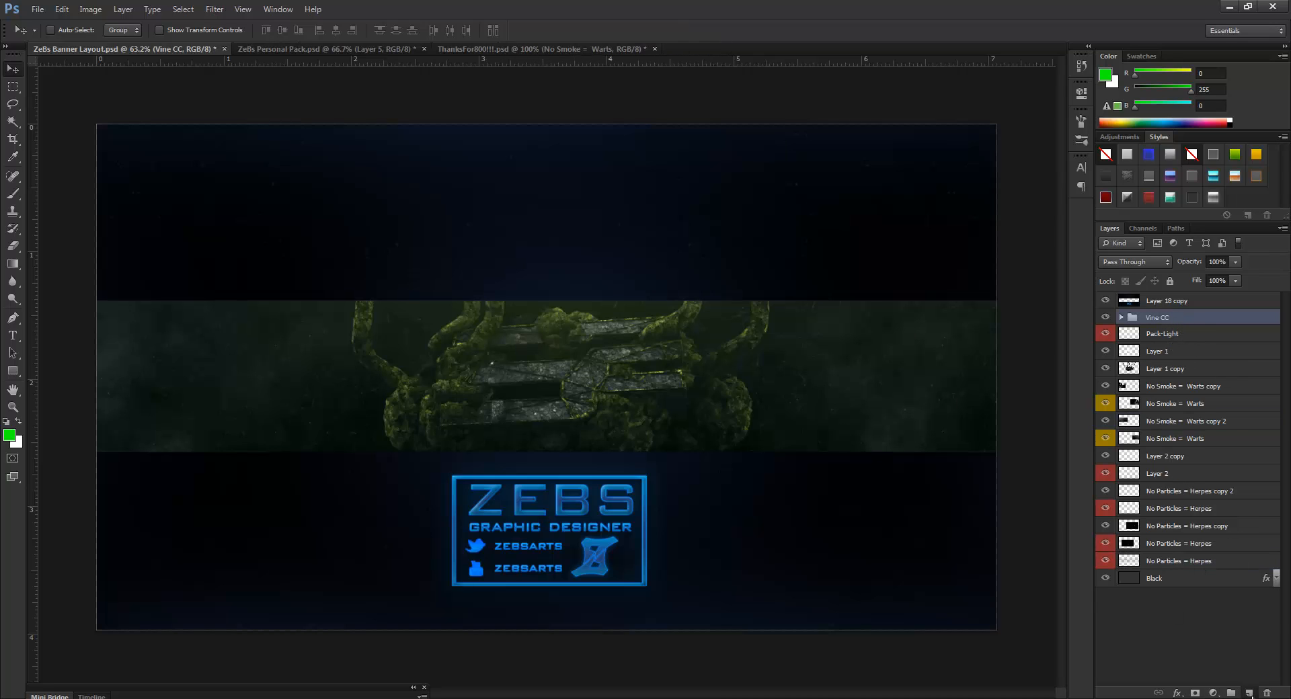
left_click(1249, 693)
left_click(12, 193)
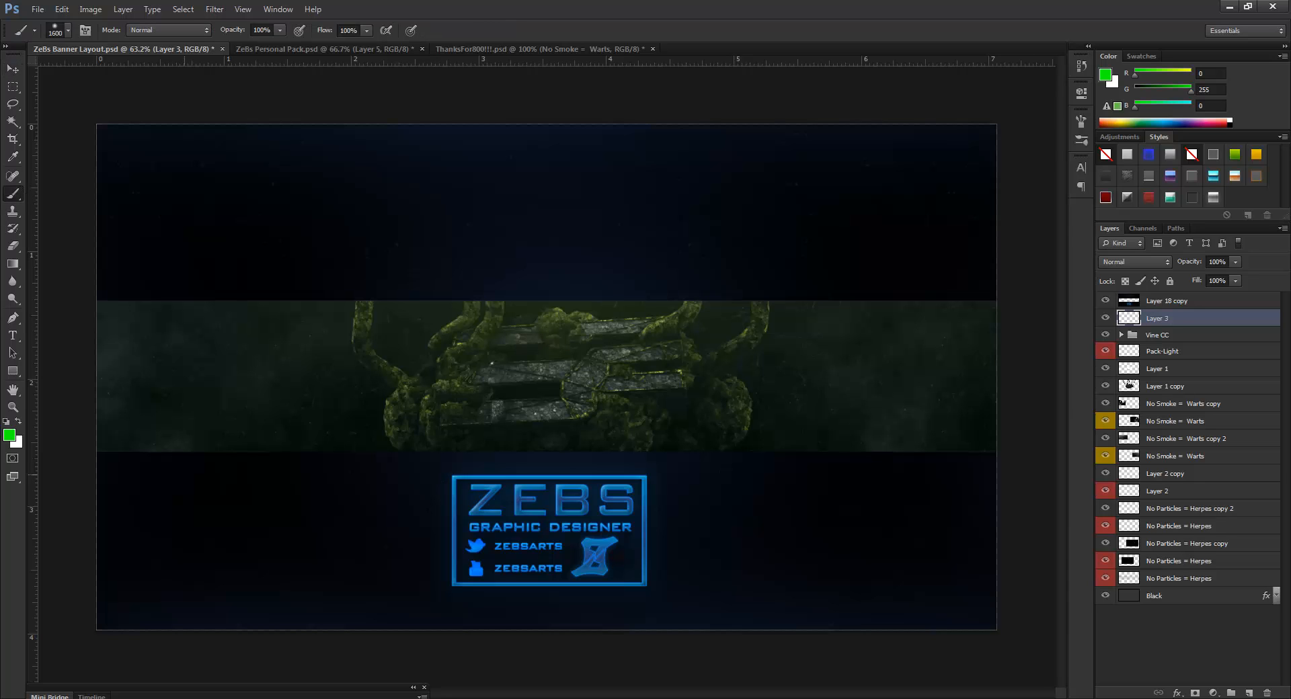
key("bracketleft")
key("bracketleft")
key("bracketleft")
key("bracketleft")
key("bracketleft")
key("bracketleft")
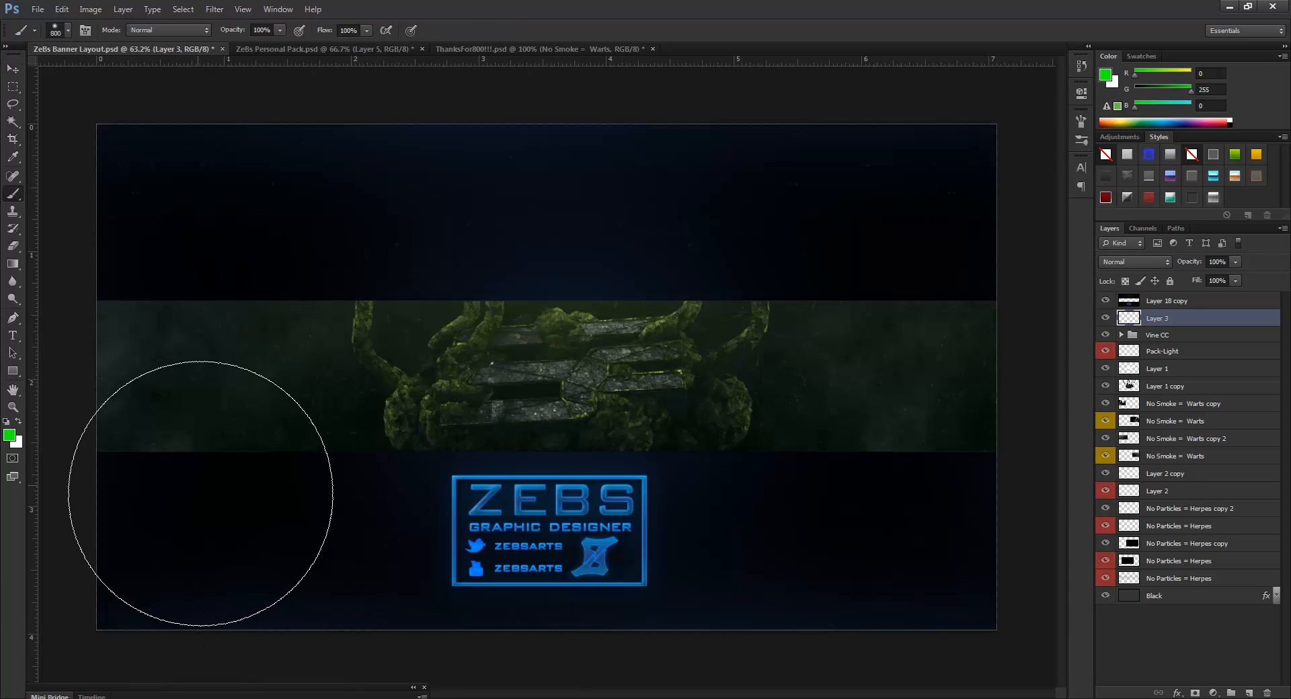
left_click(193, 571)
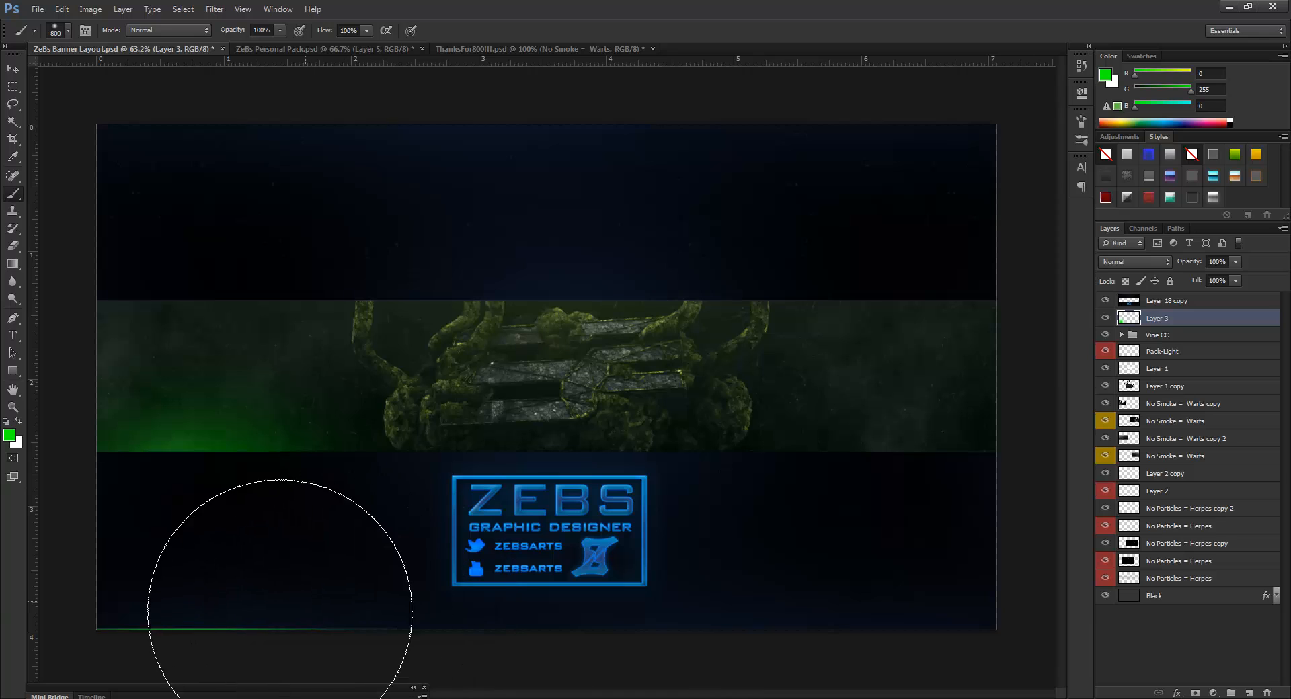
key("ctrl+z")
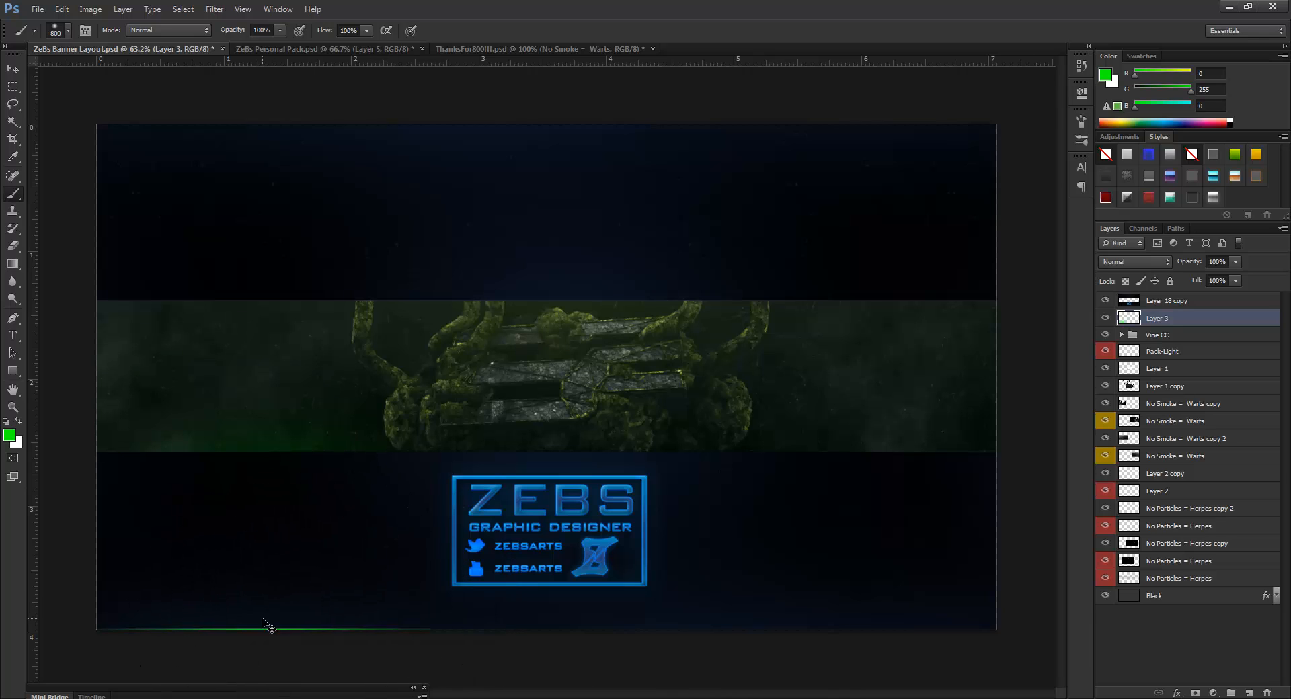
key("ctrl+alt+z")
- Change the foreground color to a dark green with RGB values 0, 104, 0
left_click(10, 436)
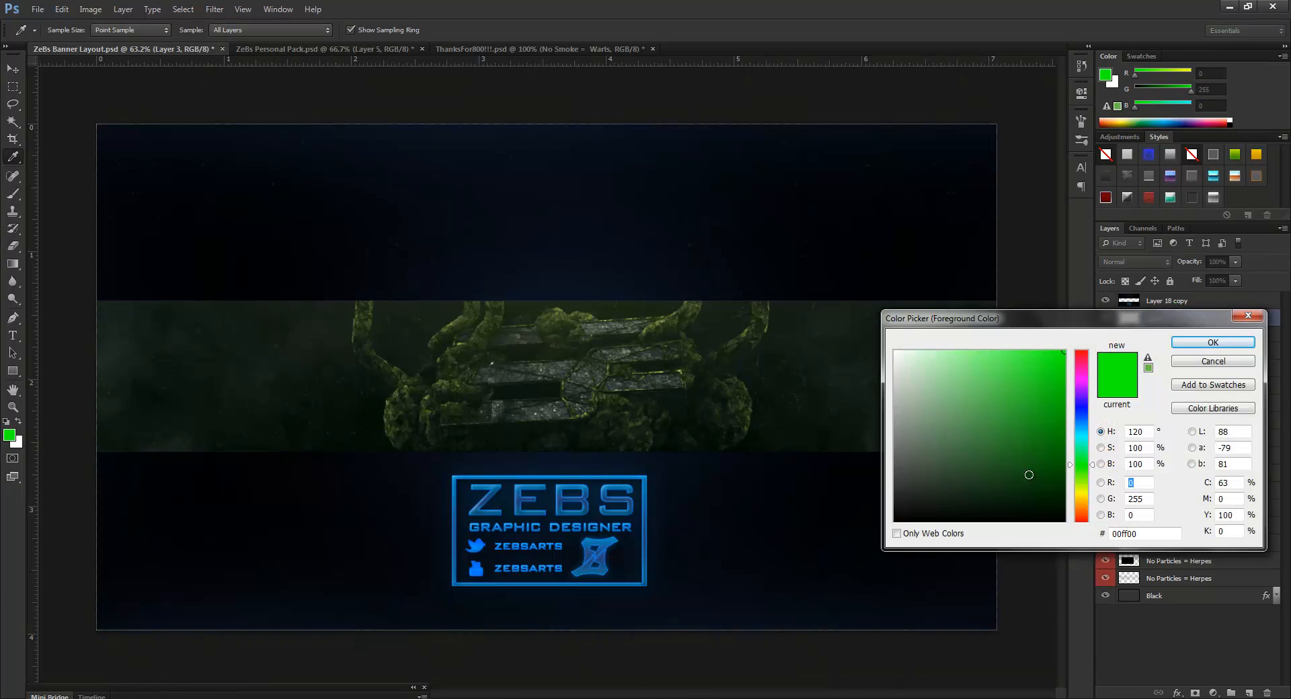
left_click_drag(1026, 472, 1064, 452)
left_click(1212, 344)
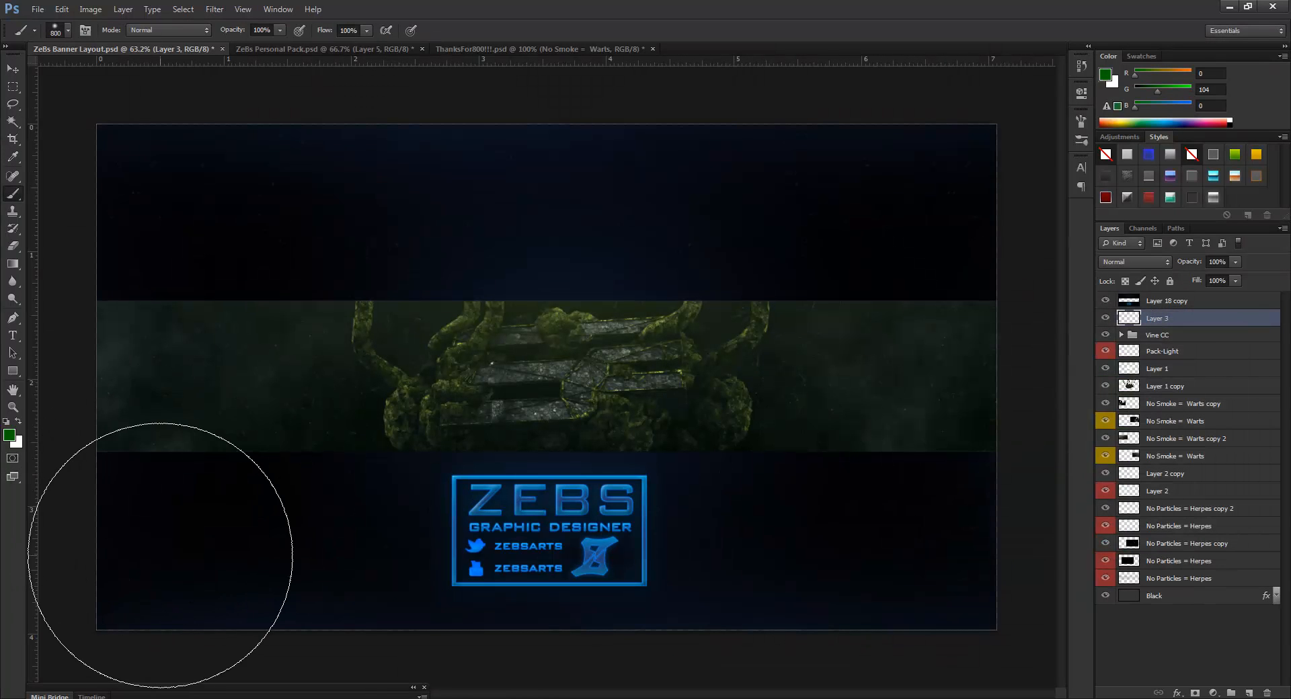
- Paint soft dark green glows around the edges of the banner strip and set the glow layer's opacity to 25%
mouse_move(159, 547)
left_mouse_down()
mouse_move(215, 403)
mouse_move(490, 187)
left_mouse_up()
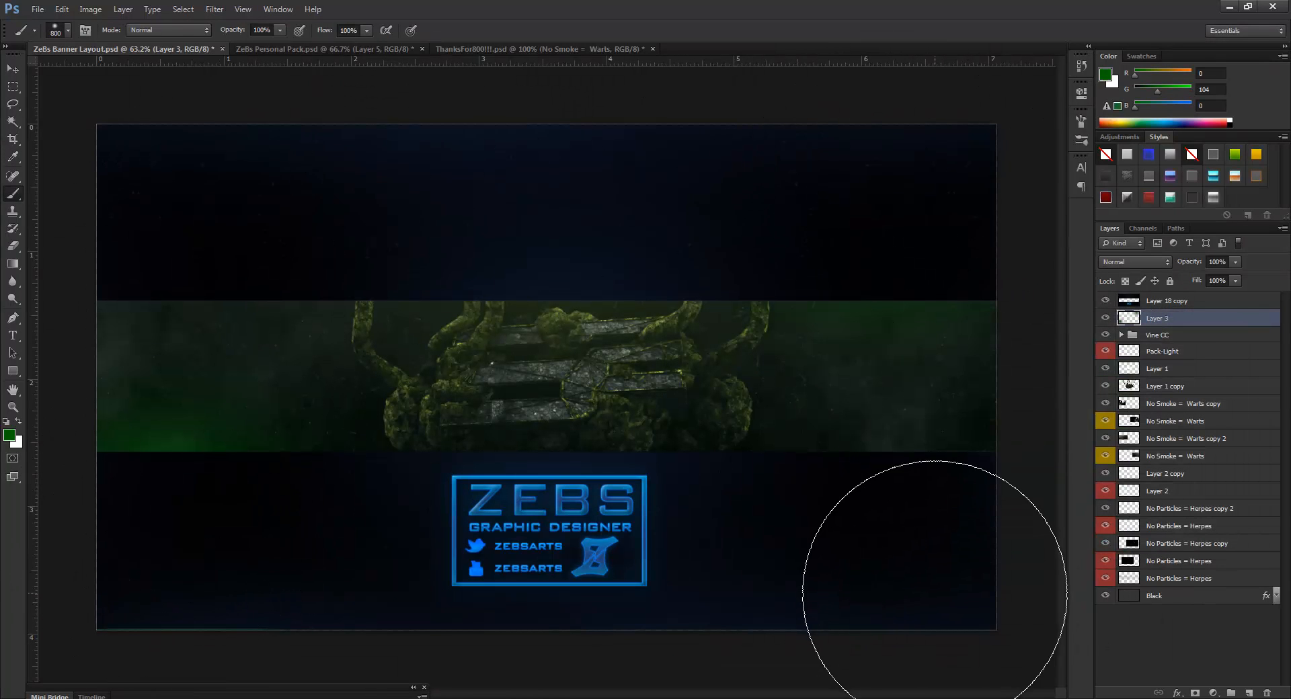
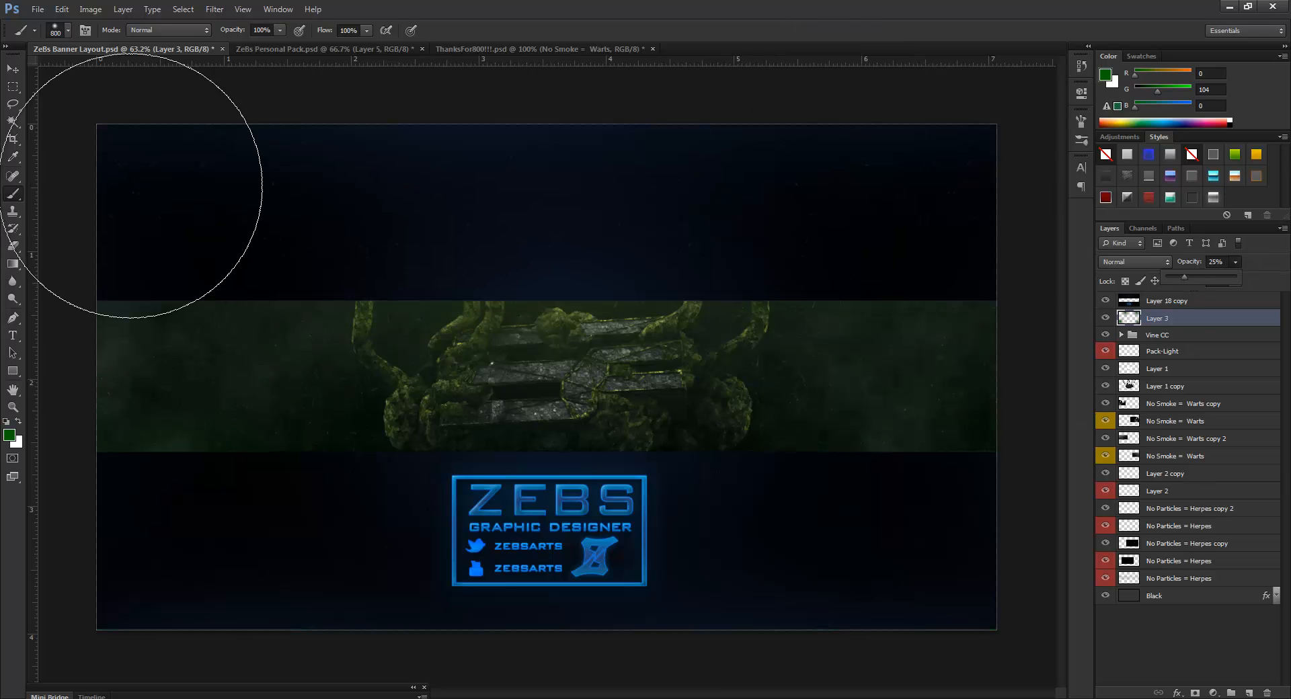
left_click(122, 139)
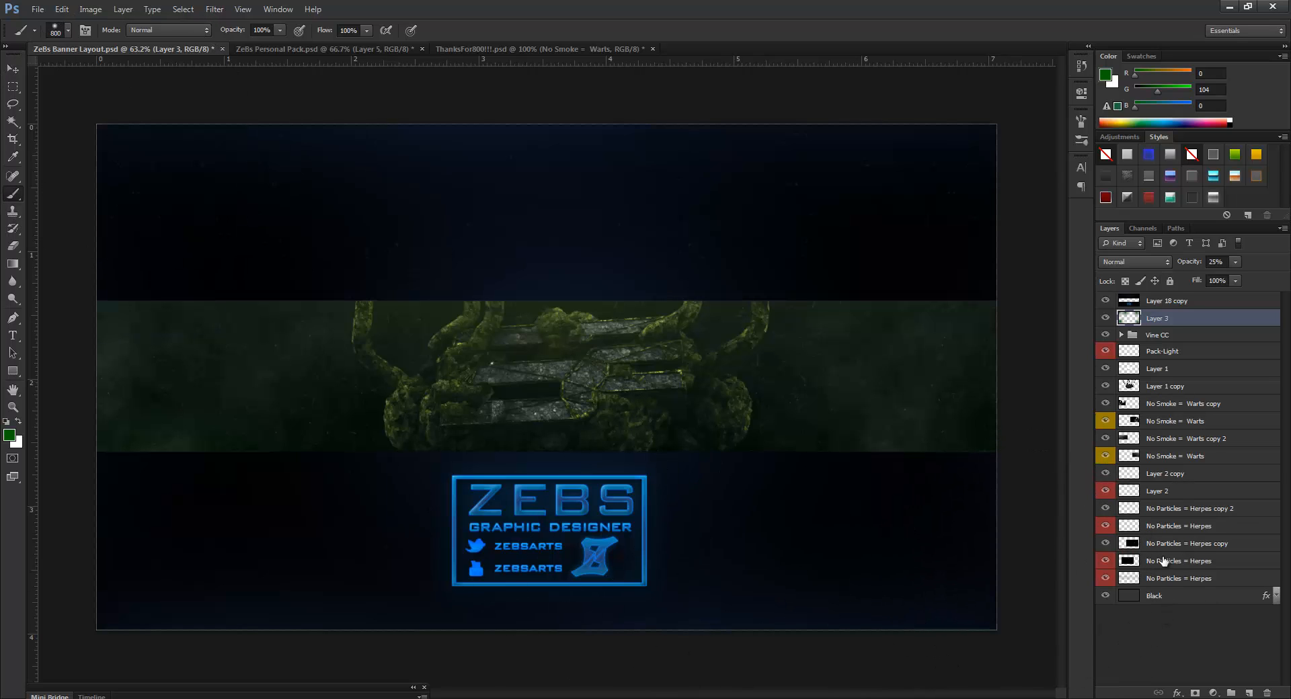
left_click(1161, 643)
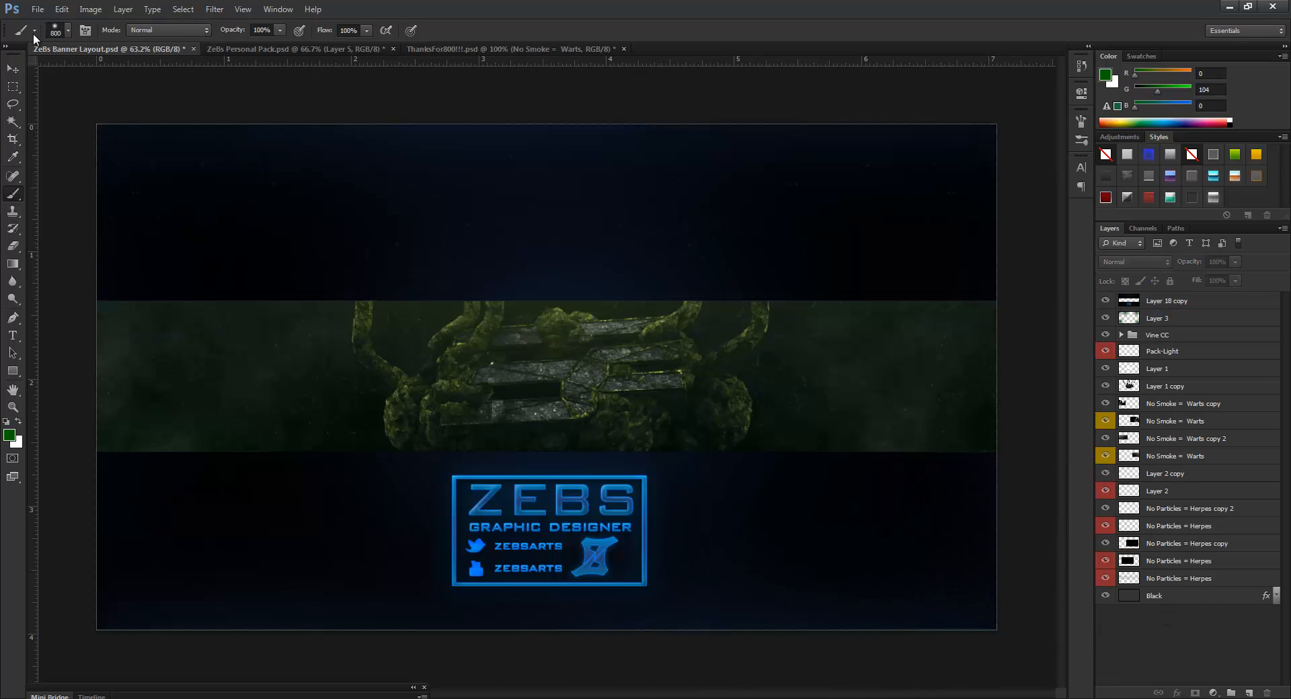
- Copy the hanging vine at the upper left of the mossy artwork from Layer 1 copy to a new layer using a rectangular selection
left_click(12, 69)
left_click(13, 86)
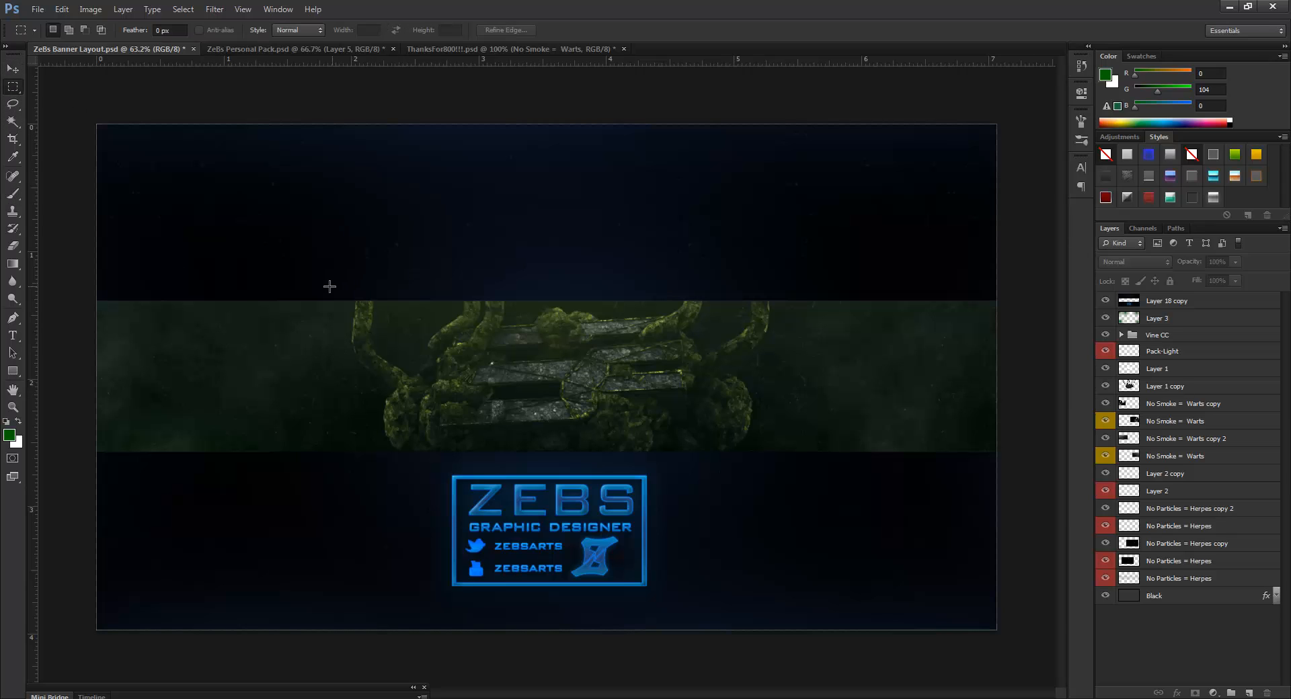
left_click_drag(331, 285, 411, 371)
right_click(380, 322)
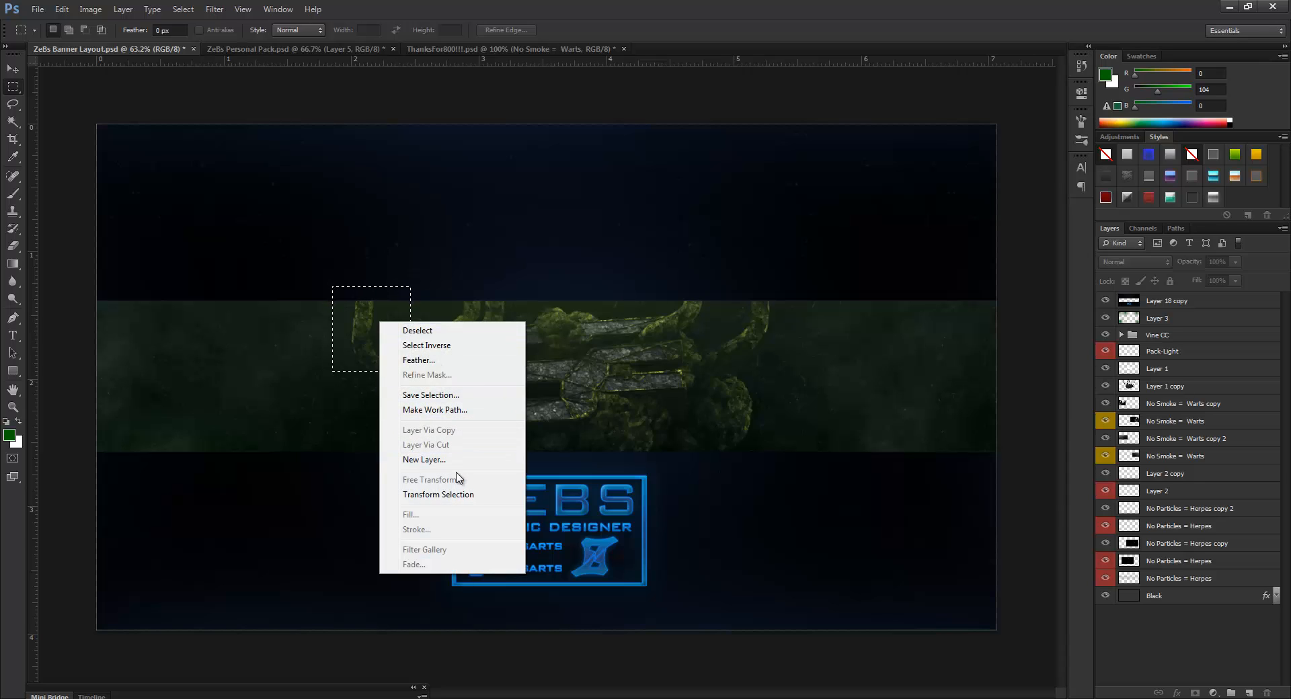
left_click(1171, 389)
left_click(1171, 388)
right_click(383, 325)
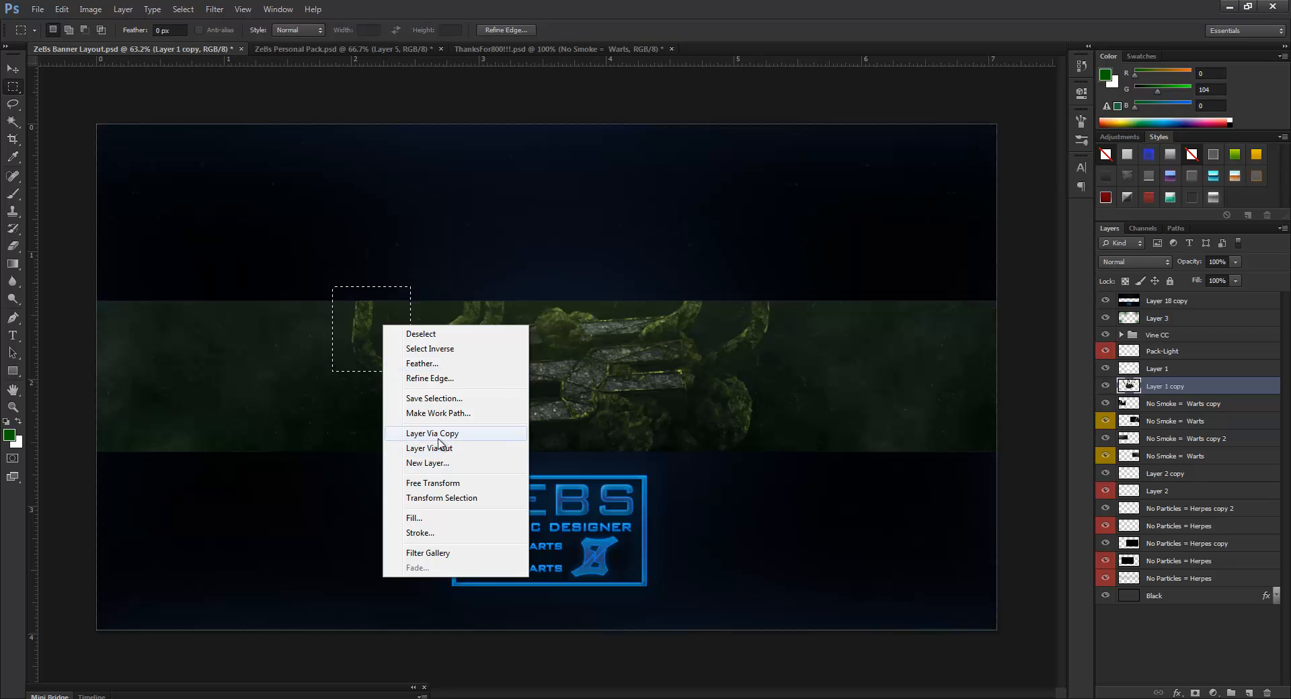
left_click(440, 435)
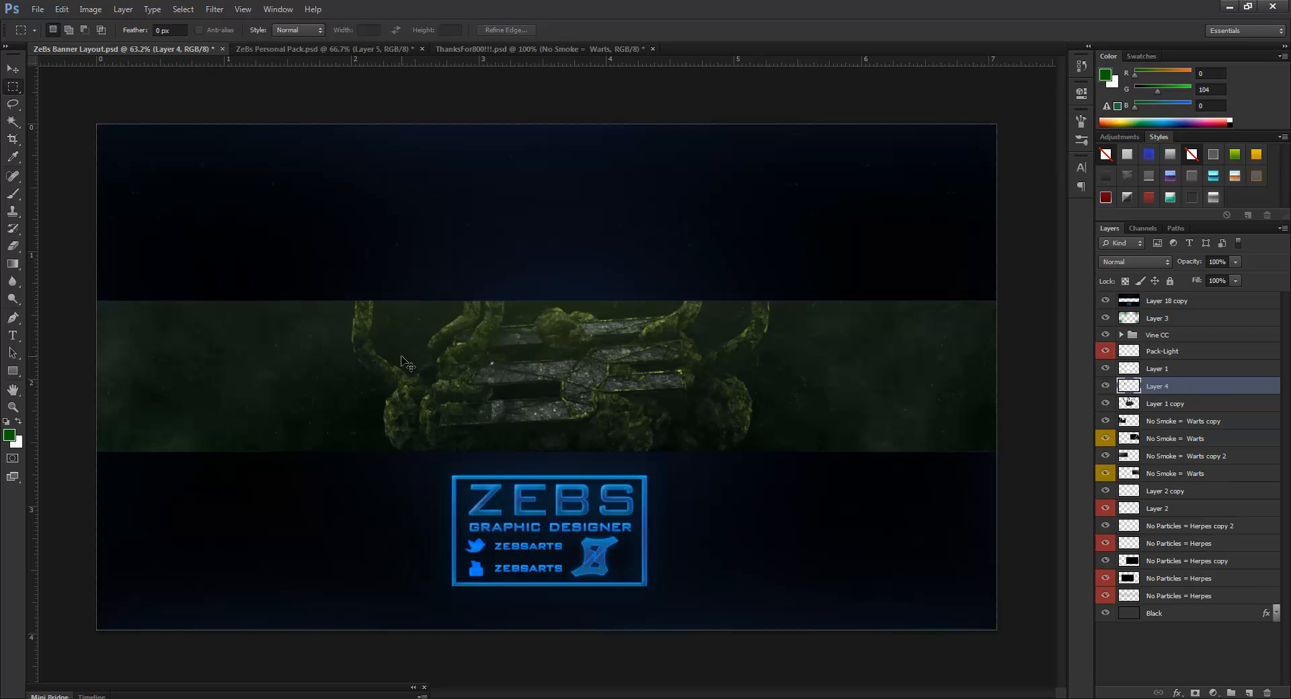
- Rotate the copied vine piece and place it in the strip's upper-left corner, at about X 76.5 px, Y 445 px
key("ctrl+t")
left_click_drag(475, 424, 519, 264)
left_click_drag(403, 345, 159, 327)
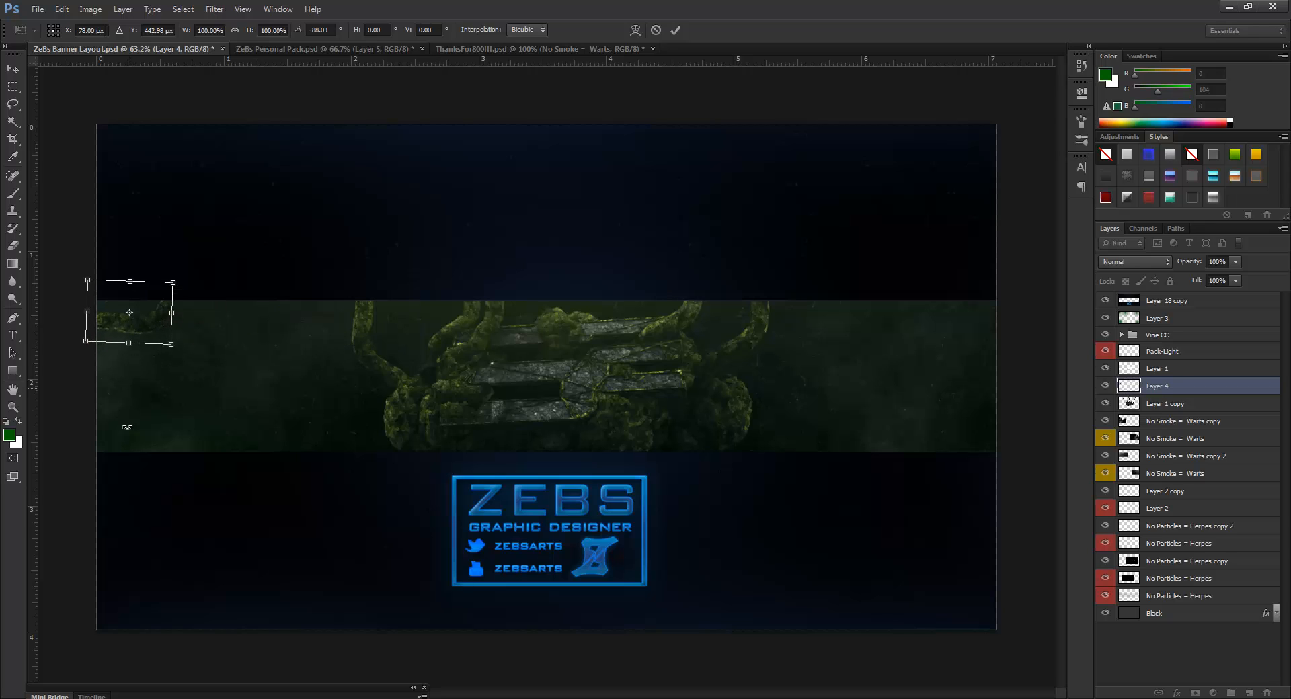
left_click_drag(123, 421, 162, 419)
left_click(675, 31)
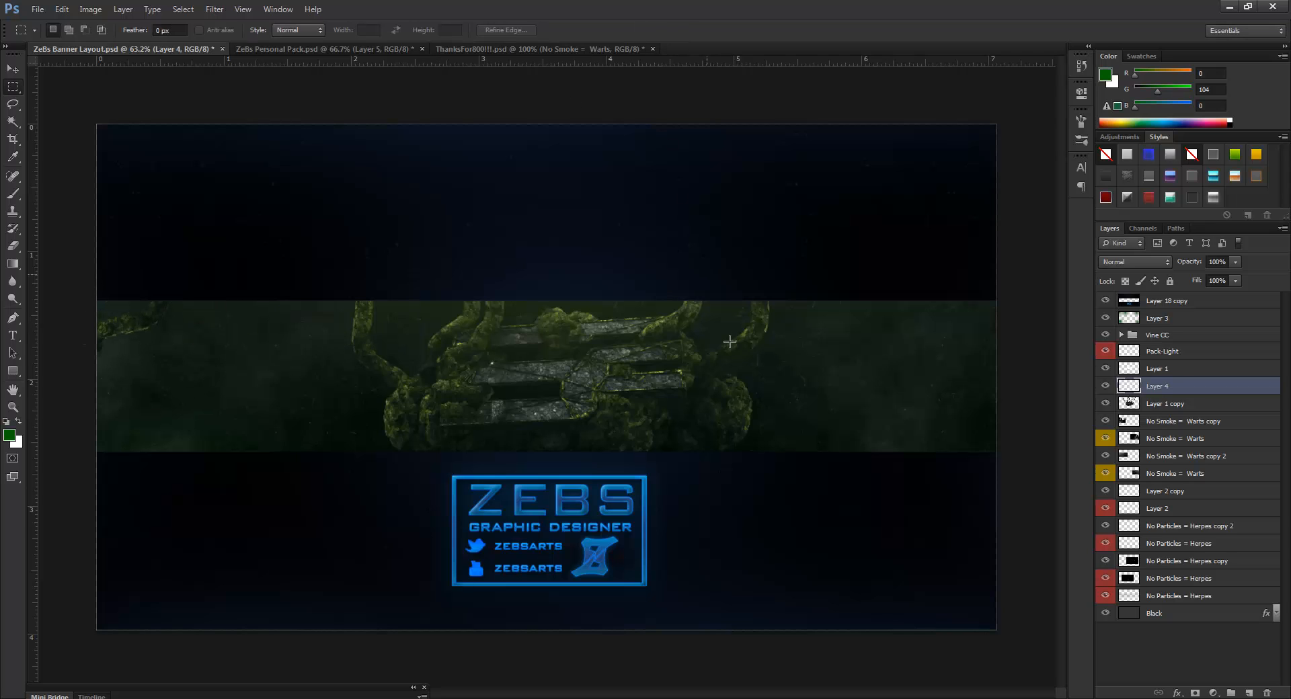
key("ctrl+t")
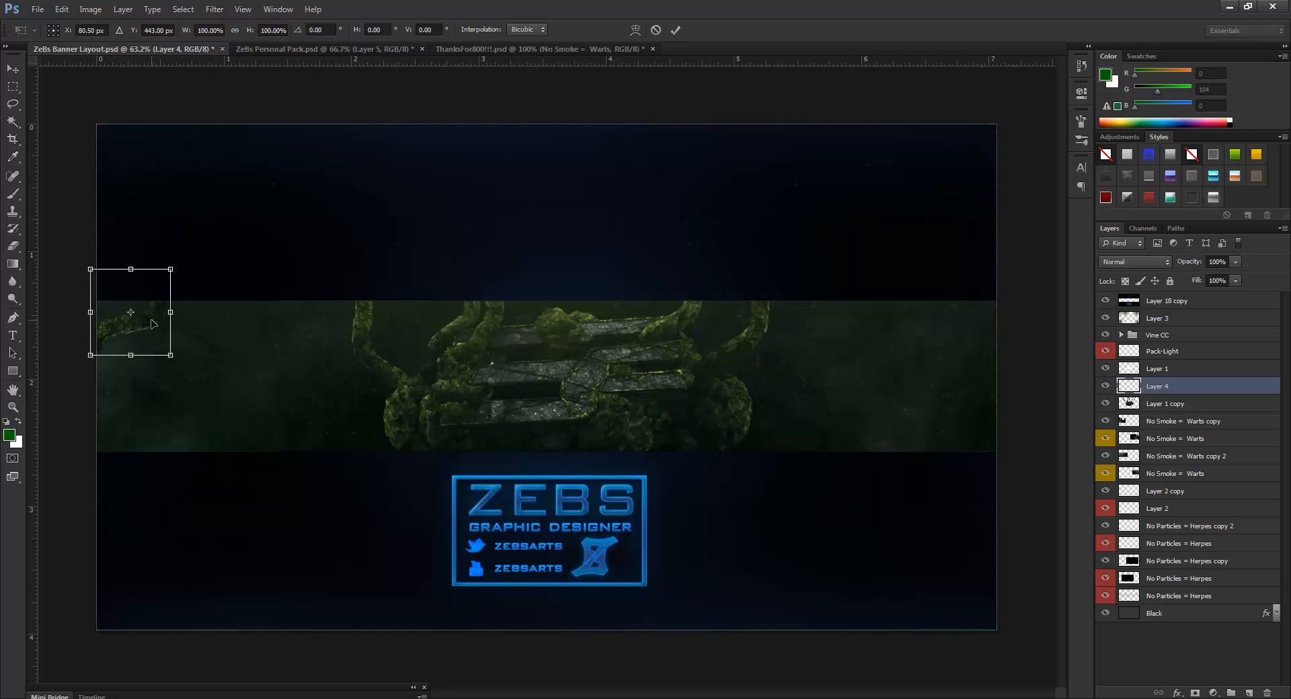
left_click_drag(148, 323, 148, 323)
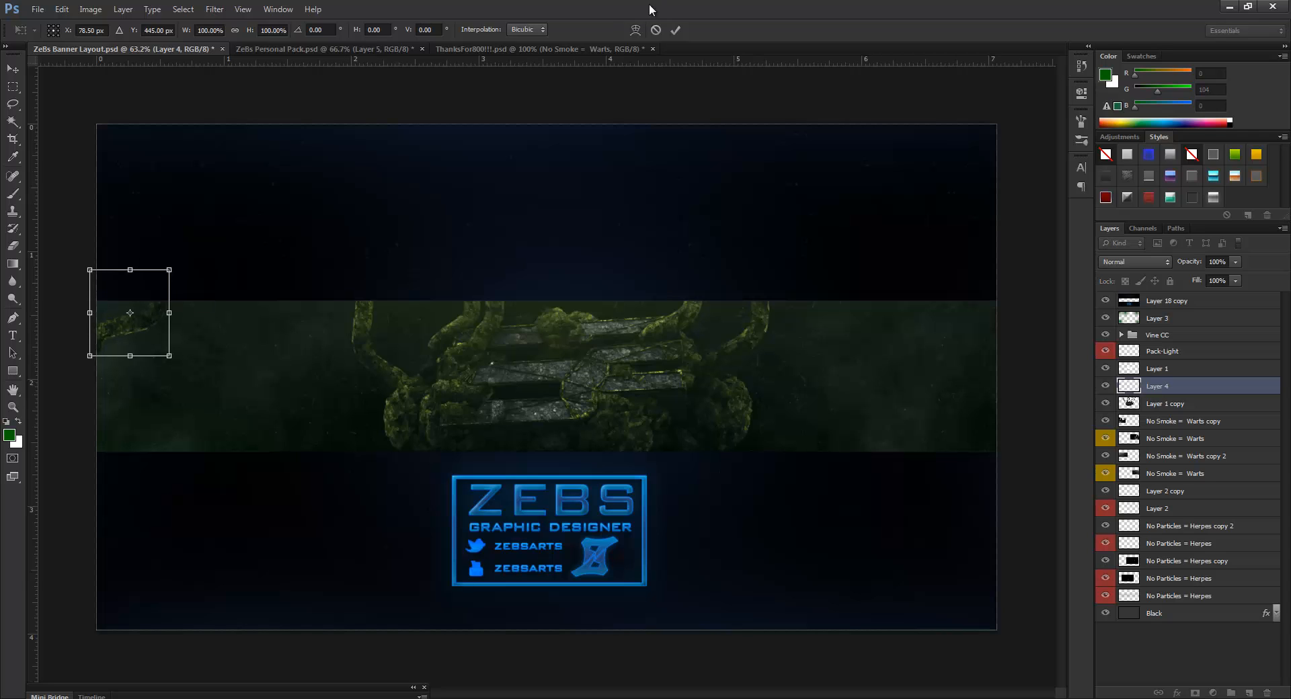
left_click(676, 29)
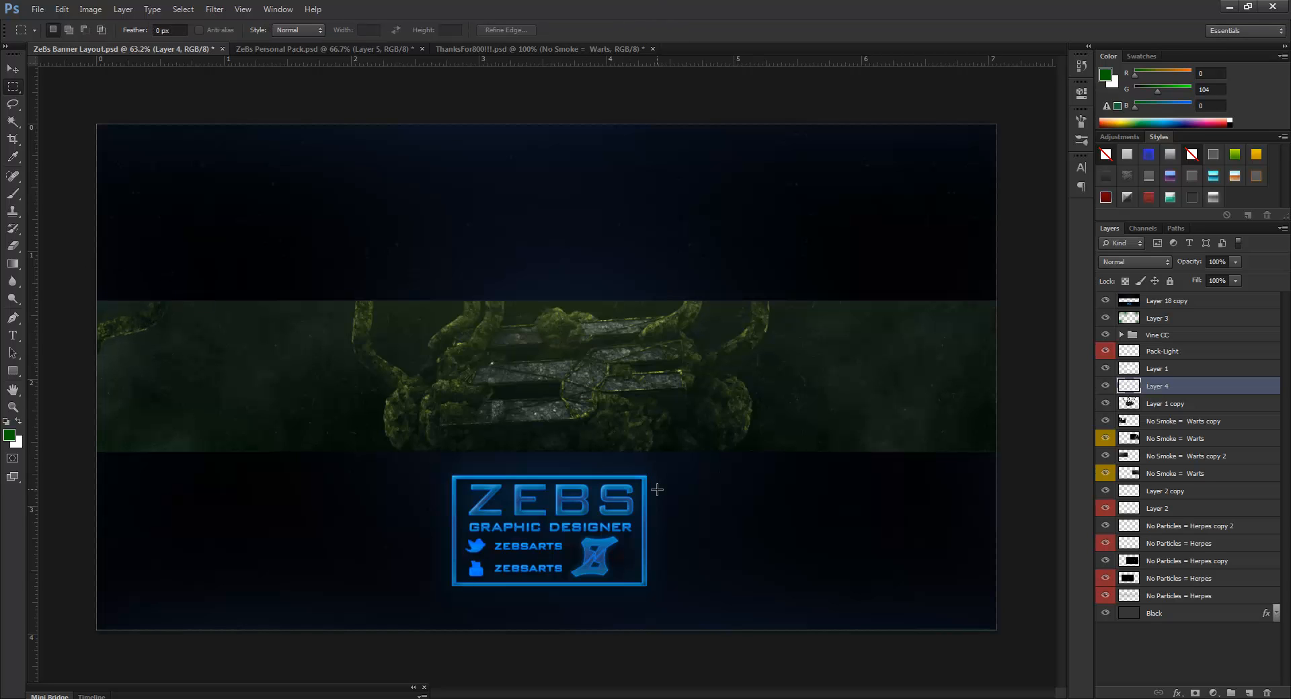
- Duplicate the vine piece, rotate the copy about 73° and place it in the strip's upper-right corner, at about X 2097 px, Y 445 px
key("ctrl+j")
key("ctrl+t")
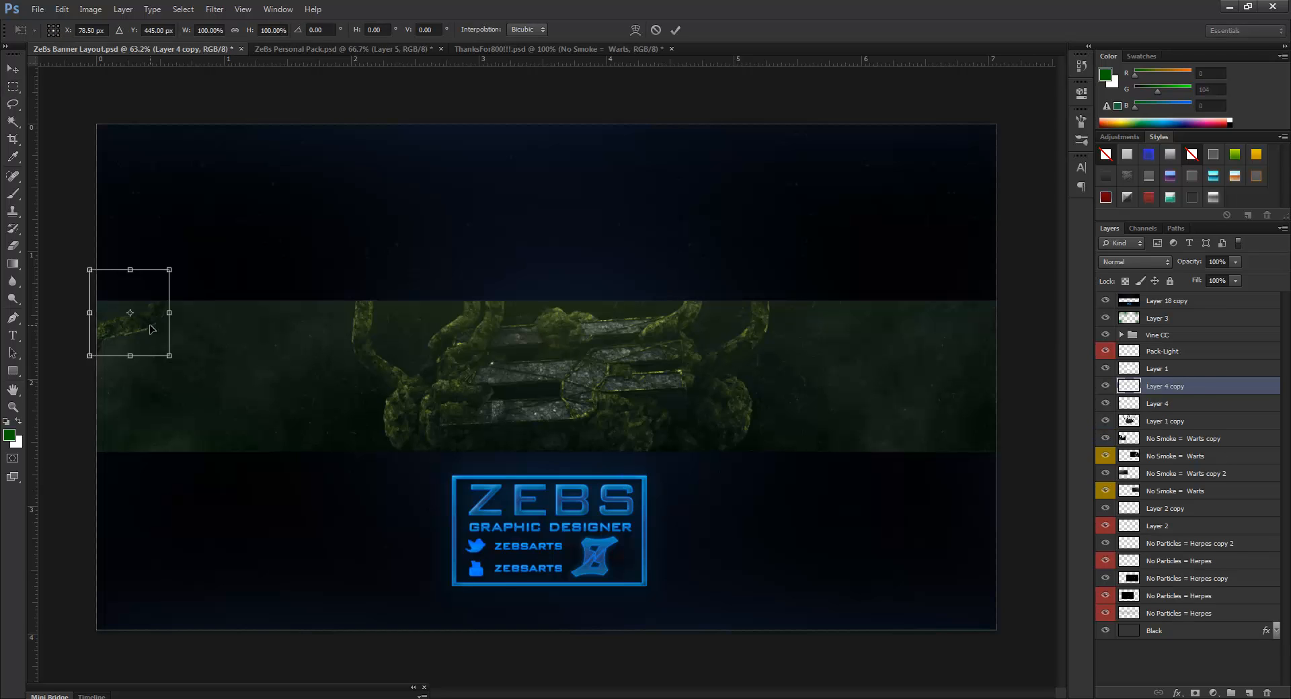
left_click_drag(151, 330, 948, 351)
left_click_drag(748, 539, 645, 423)
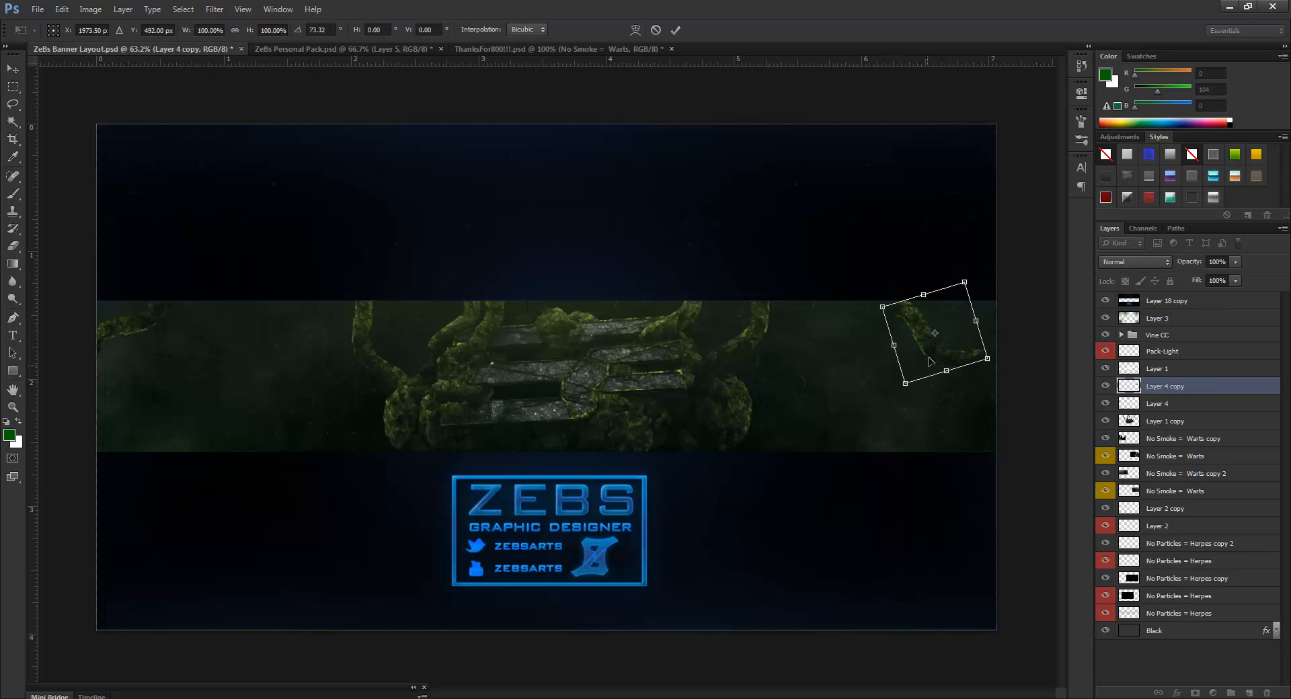
left_click_drag(930, 362, 982, 341)
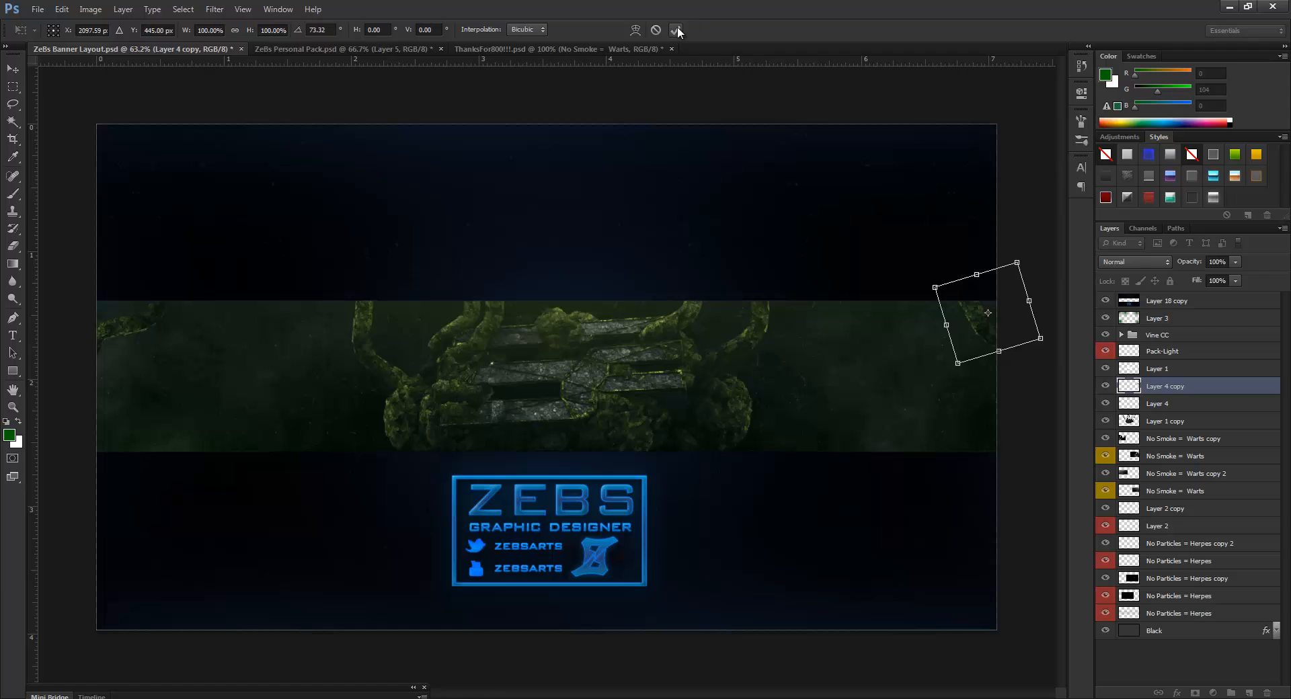
left_click(676, 30)
- Duplicate the upper-right vine piece, rotate the copy about 153° and place it on the strip's lower edge, at about X 1802 px, Y 767 px
key("ctrl+j")
key("ctrl+t")
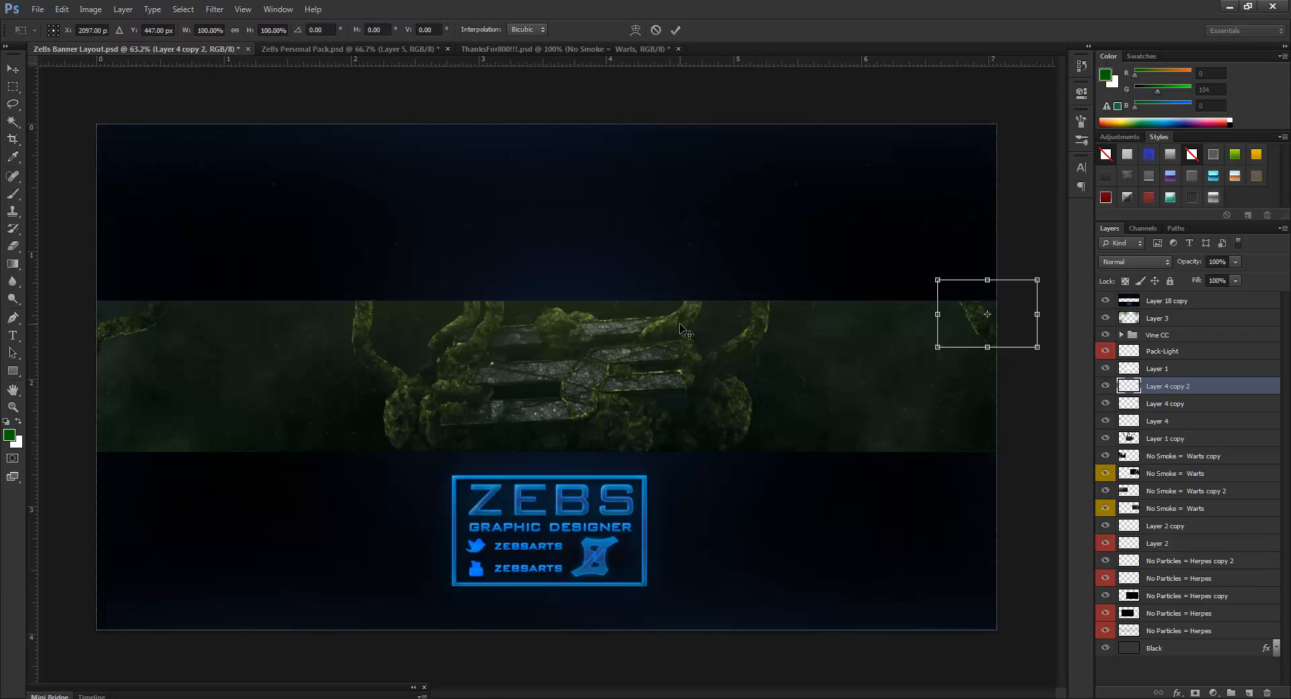
left_click_drag(963, 328, 745, 427)
left_click_drag(826, 408, 873, 464)
left_click_drag(890, 487, 783, 520)
left_click_drag(846, 475, 847, 478)
left_click_drag(825, 527, 840, 527)
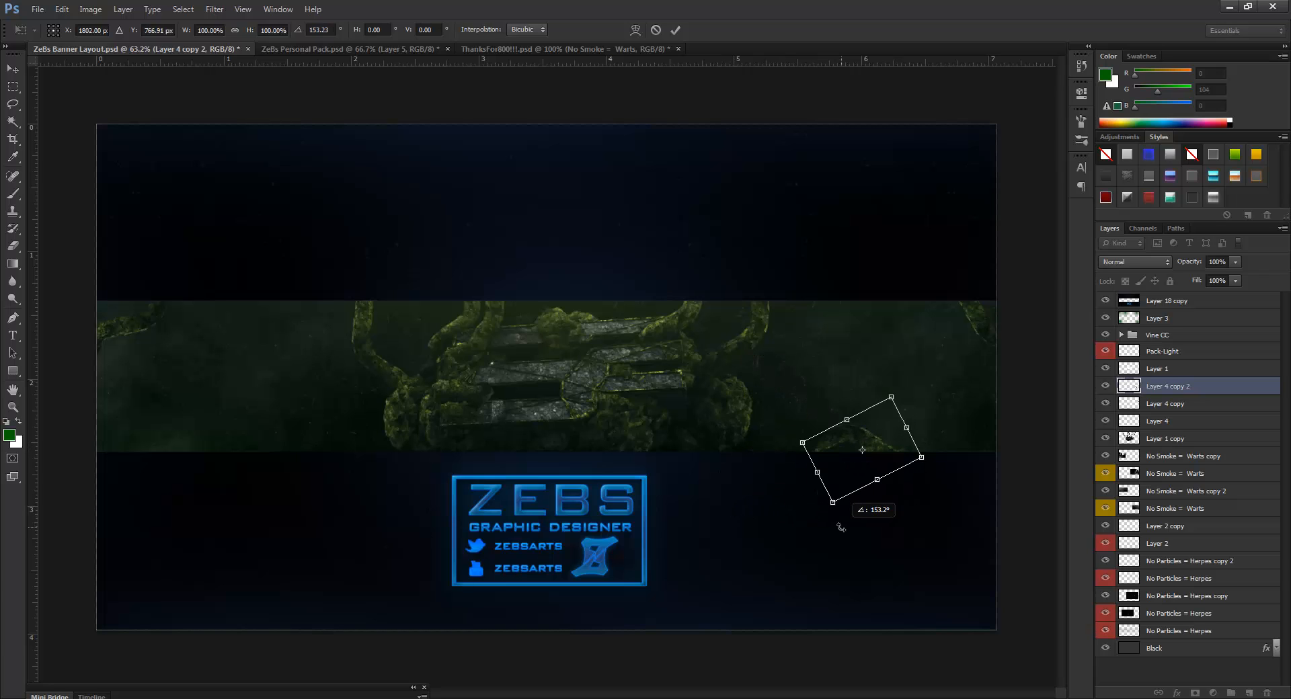
left_click(677, 31)
key("m")
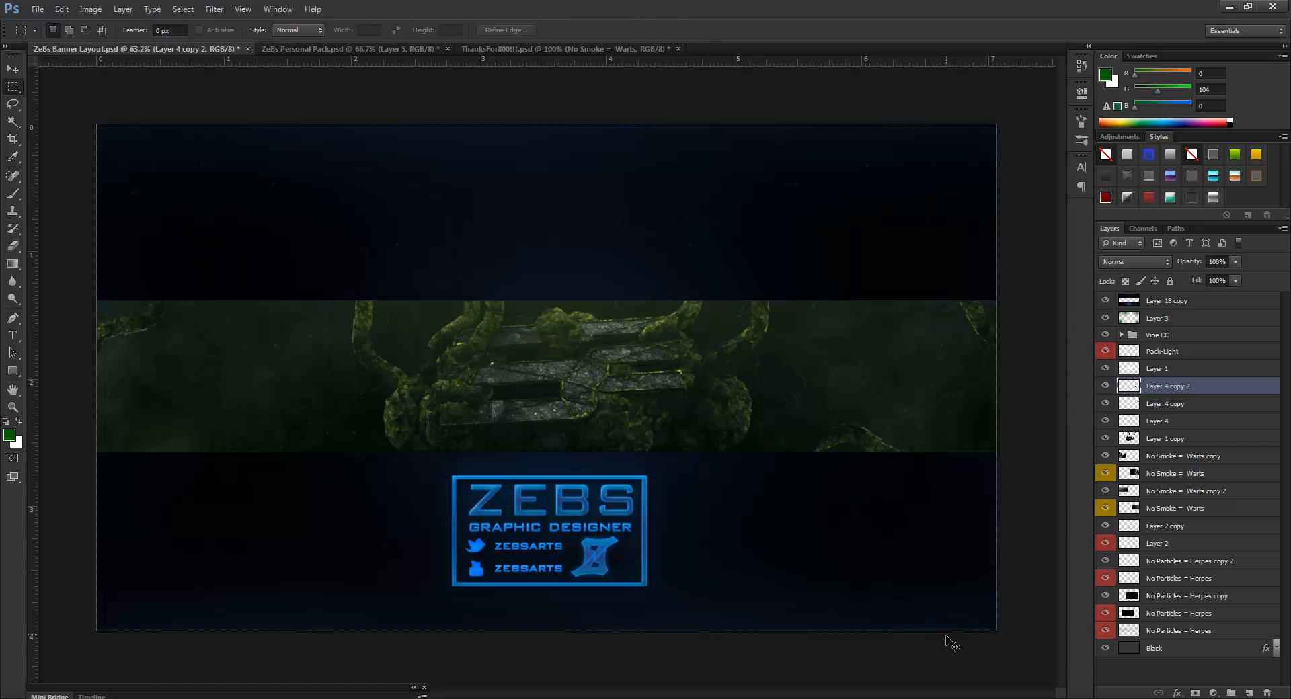
- Rotate the vine piece on the strip's lower edge by about 2° more
key("ctrl+t")
left_click_drag(931, 555, 927, 558)
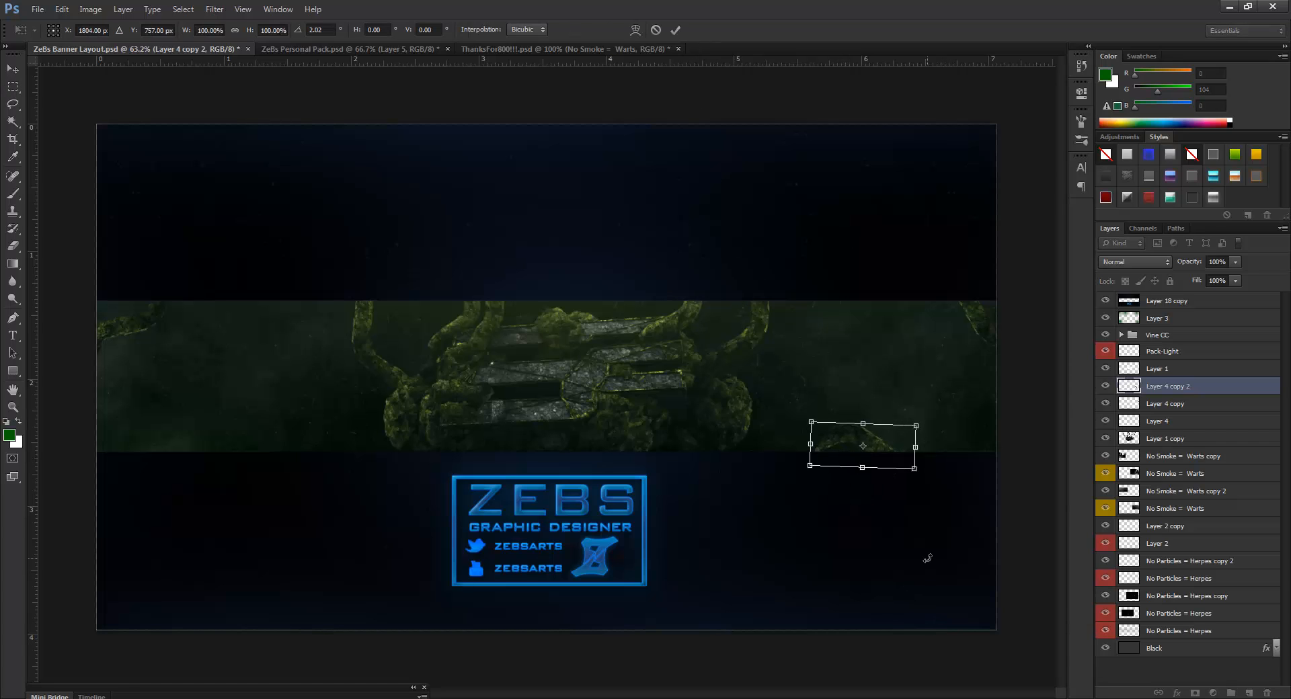
left_click(677, 29)
- Duplicate the lower-edge vine piece, rotate the copy about 89° and place it in the strip's lower-left corner, at about X 38 px, Y 765 px
key("ctrl+j")
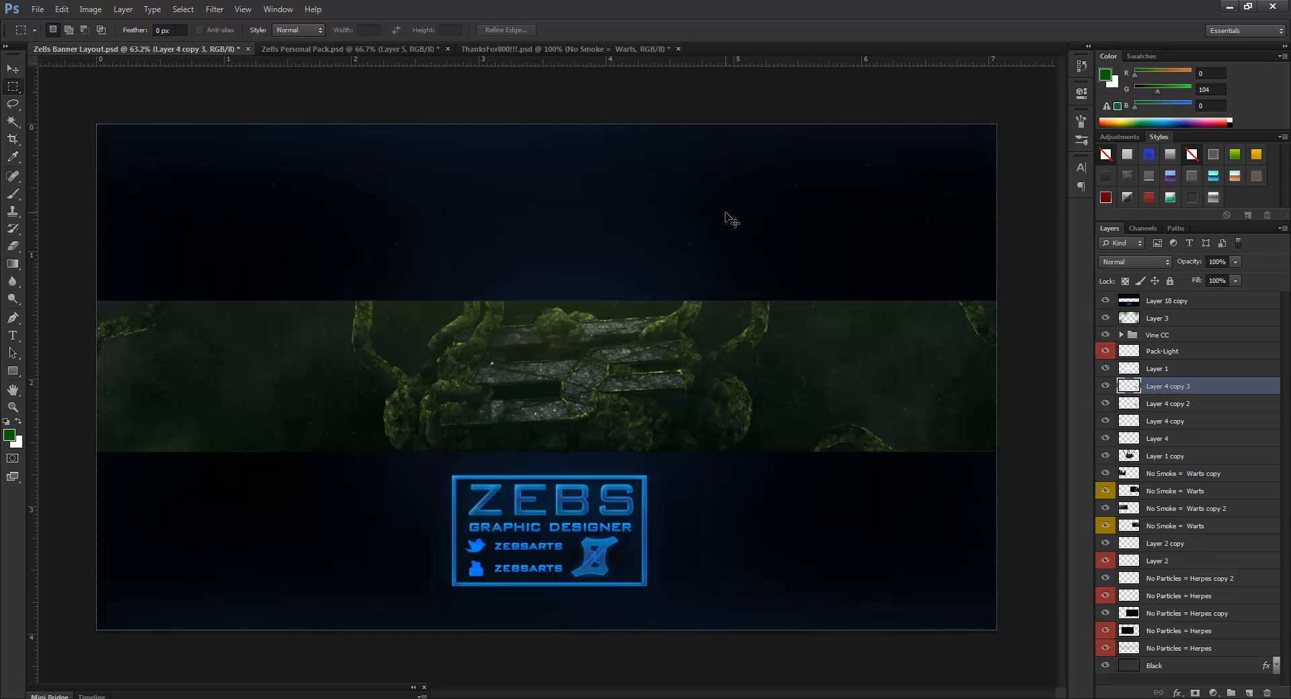
key("ctrl+t")
left_click_drag(883, 429, 274, 432)
left_click_drag(308, 530, 96, 534)
left_click_drag(252, 488, 109, 486)
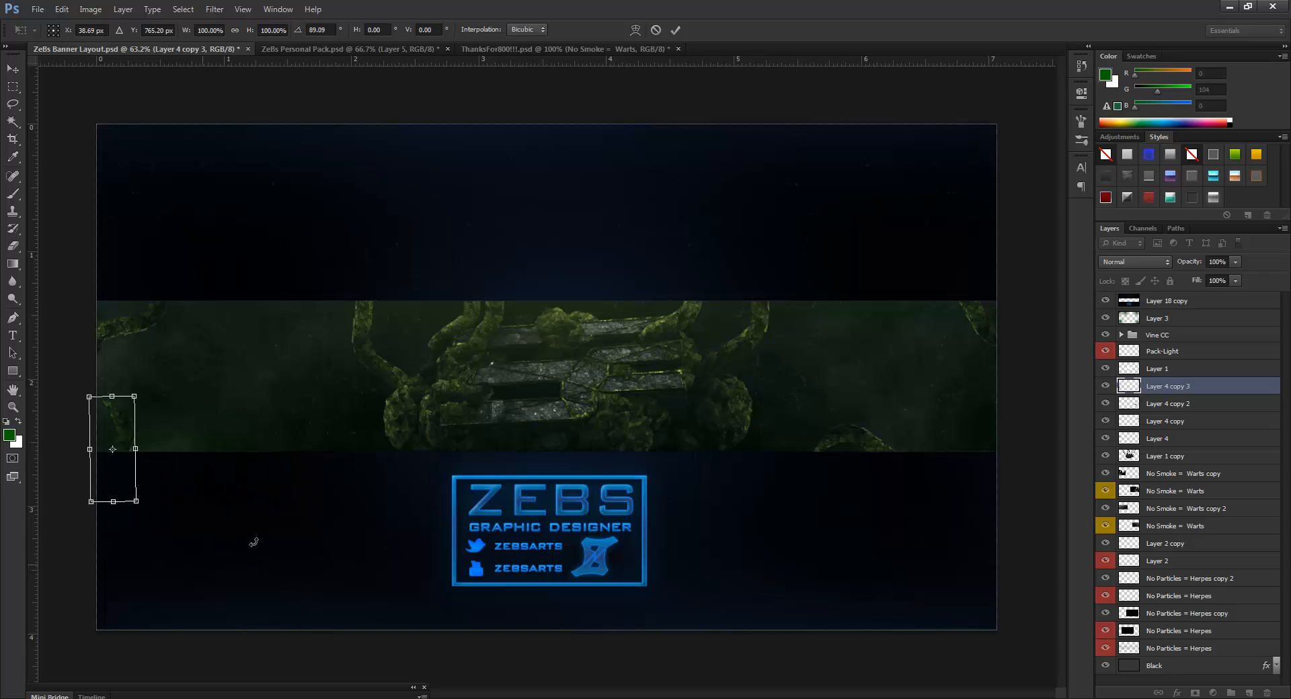
left_click_drag(214, 583, 253, 542)
left_click(676, 30)
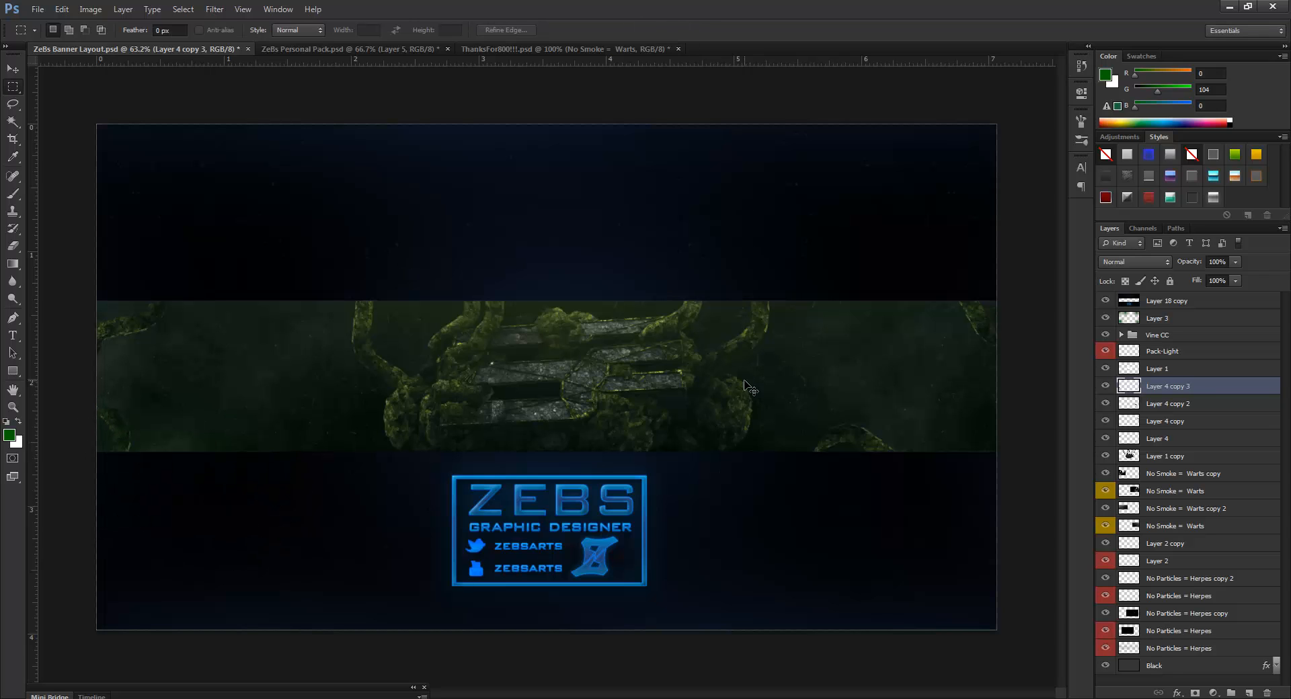
- Duplicate the lower-left vine piece, rotate the copy about 91° and place it across the strip's upper edge, at about X 418 px, Y 395 px
key("ctrl+j")
key("ctrl+t")
left_click_drag(116, 477, 283, 327)
left_click_drag(201, 467, 166, 363)
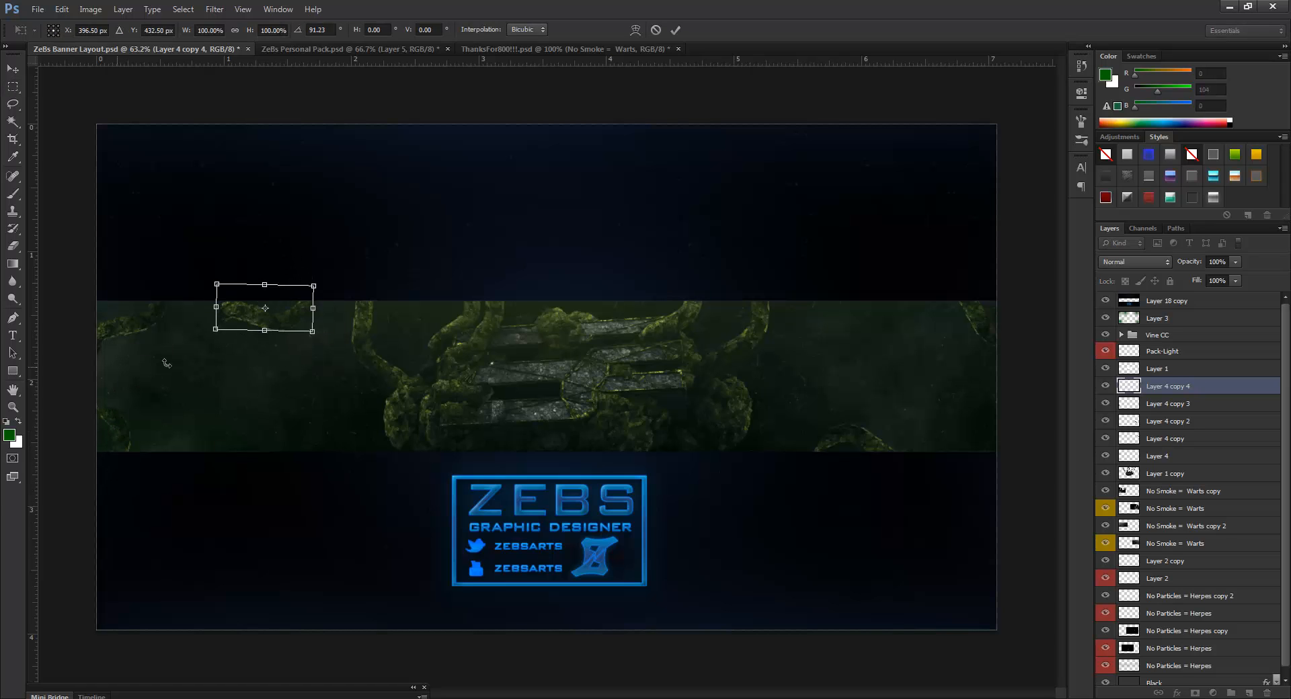
left_click_drag(294, 309, 304, 292)
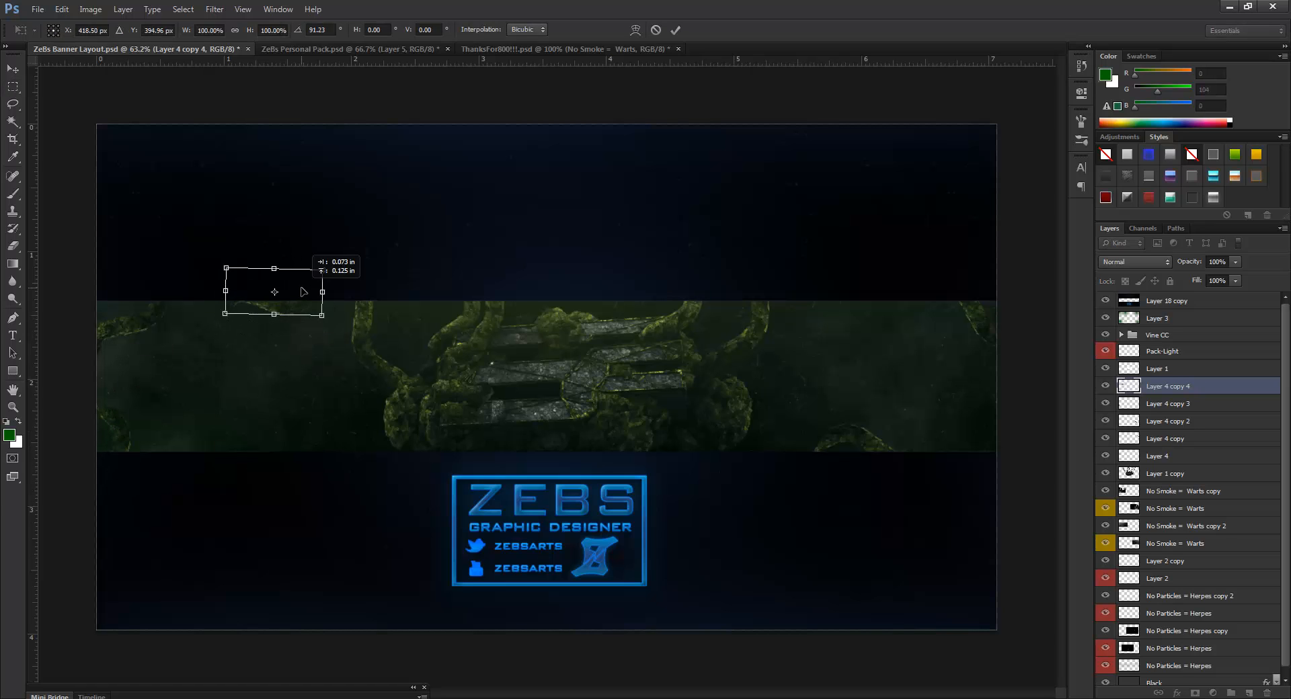
left_click(676, 30)
- Duplicate the upper-edge vine piece and move the copy straight down to the strip's lower edge
key("ctrl+j")
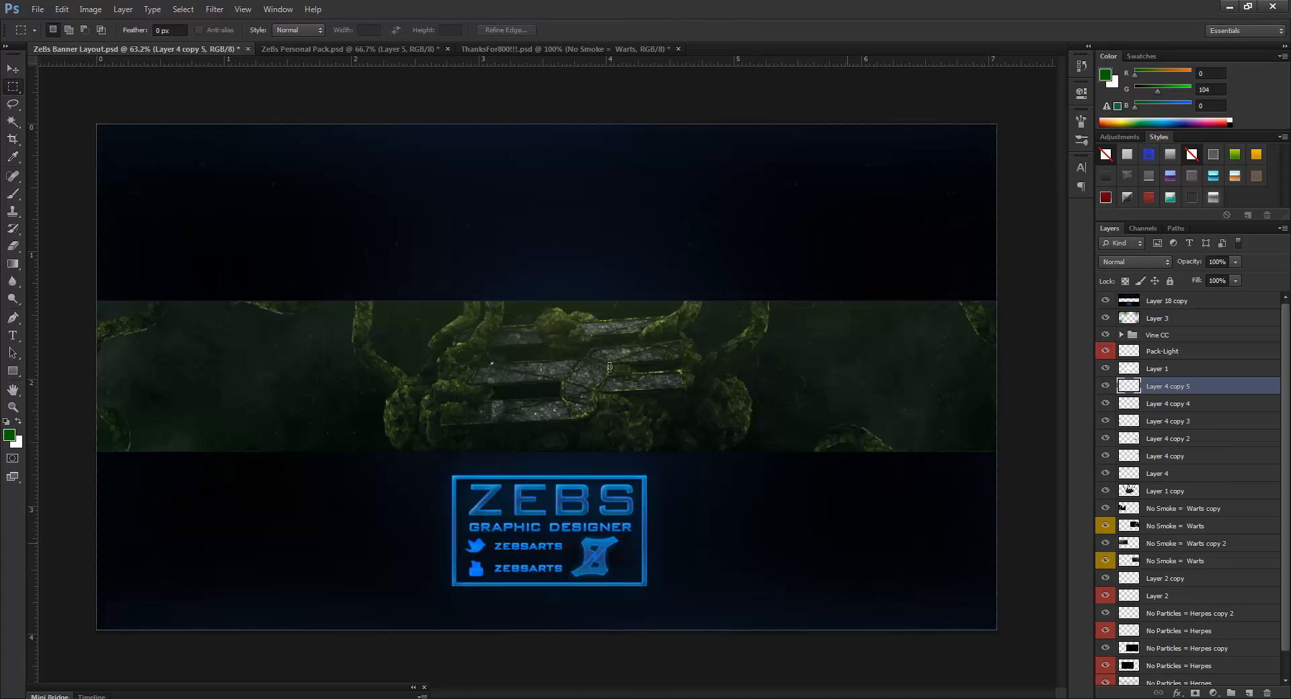
key("ctrl+t")
left_click_drag(301, 297, 306, 454)
left_click(676, 29)
- Duplicate the lower-edge vine piece, rotate the copy about 7.5° and place it on the strip's upper edge at about X 1765 px, Y 407 px
key("ctrl+j")
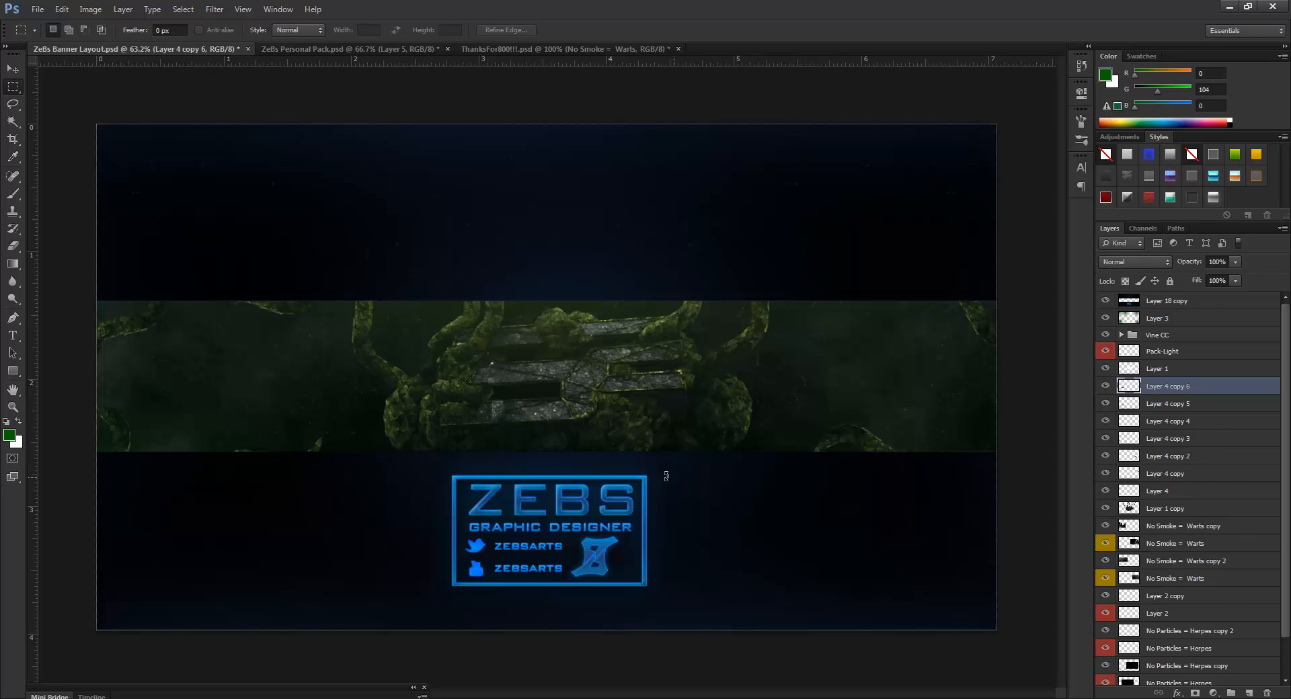
key("ctrl+t")
left_click_drag(315, 468, 887, 308)
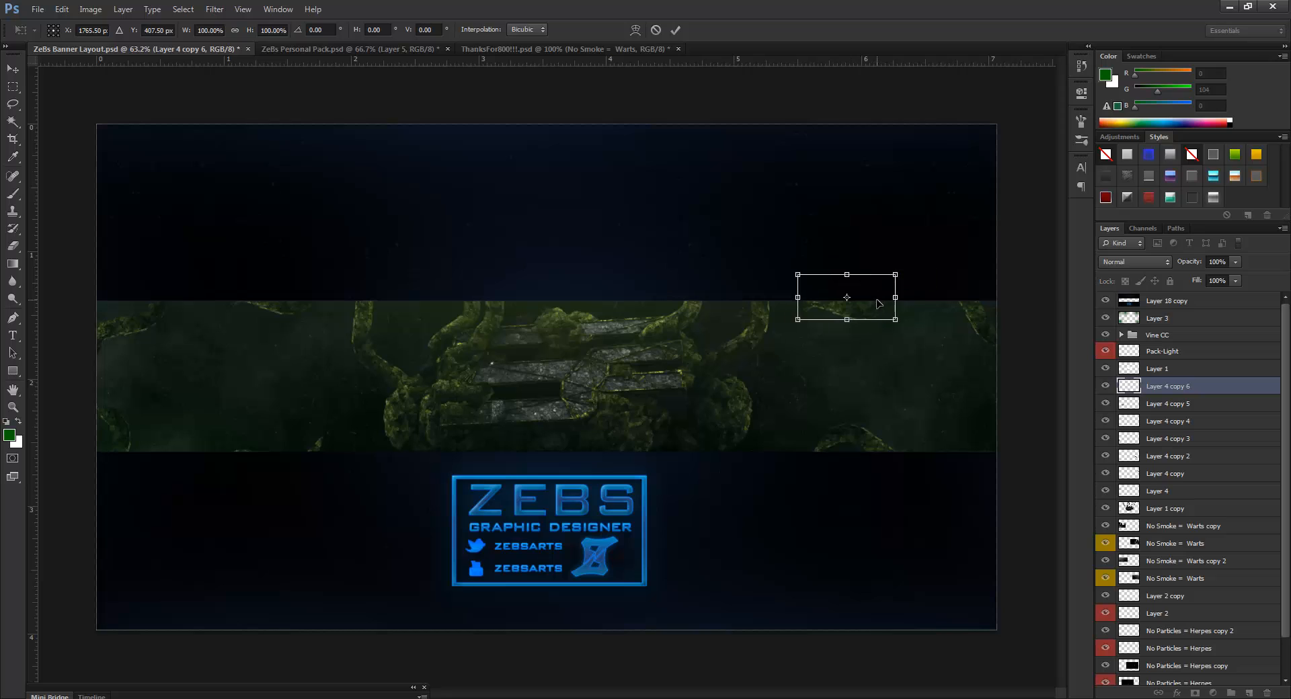
left_click_drag(886, 373, 867, 356)
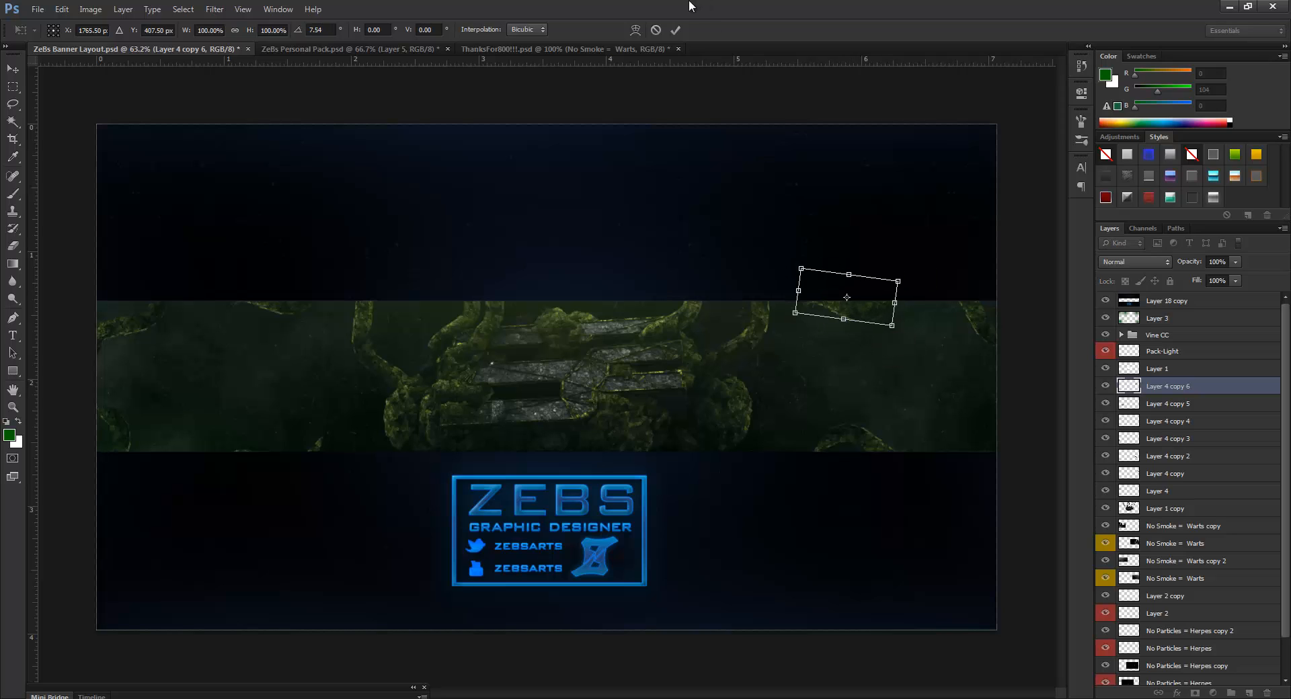
left_click(675, 29)
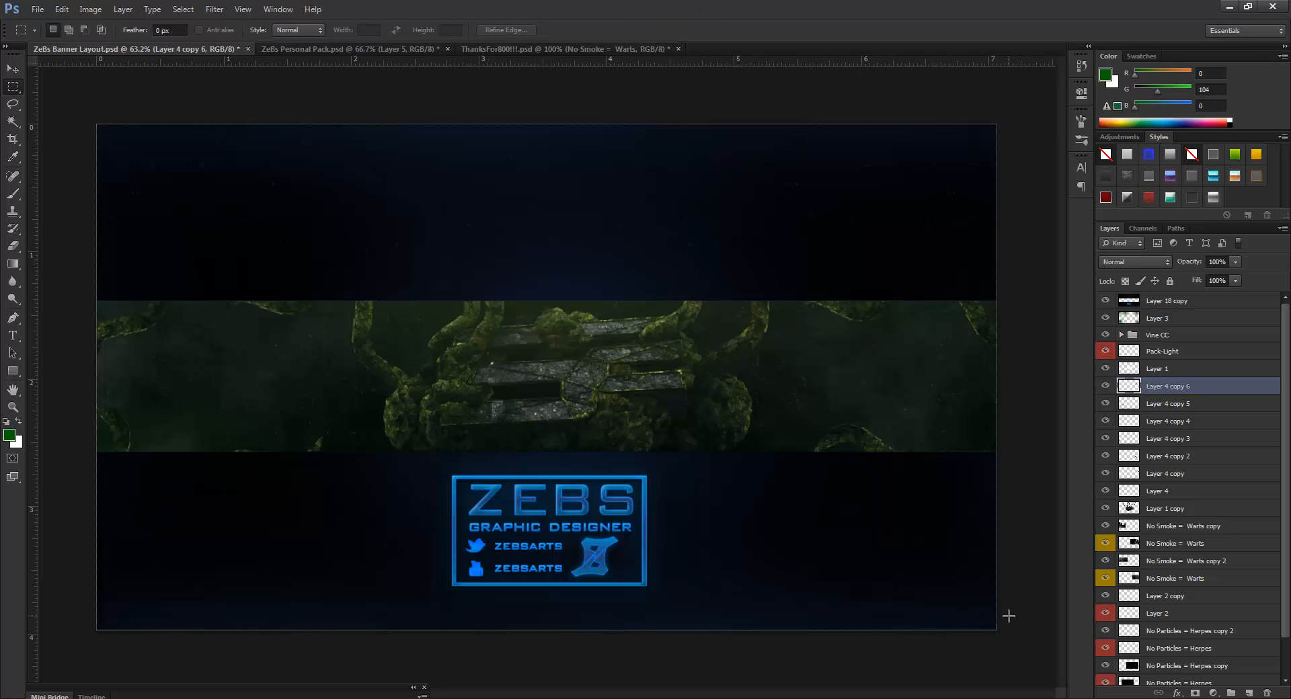
- Move the four "No Smoke = Warts" layers together up the layer stack to directly below Pack-Light
scroll(1192, 552, "down", 2)
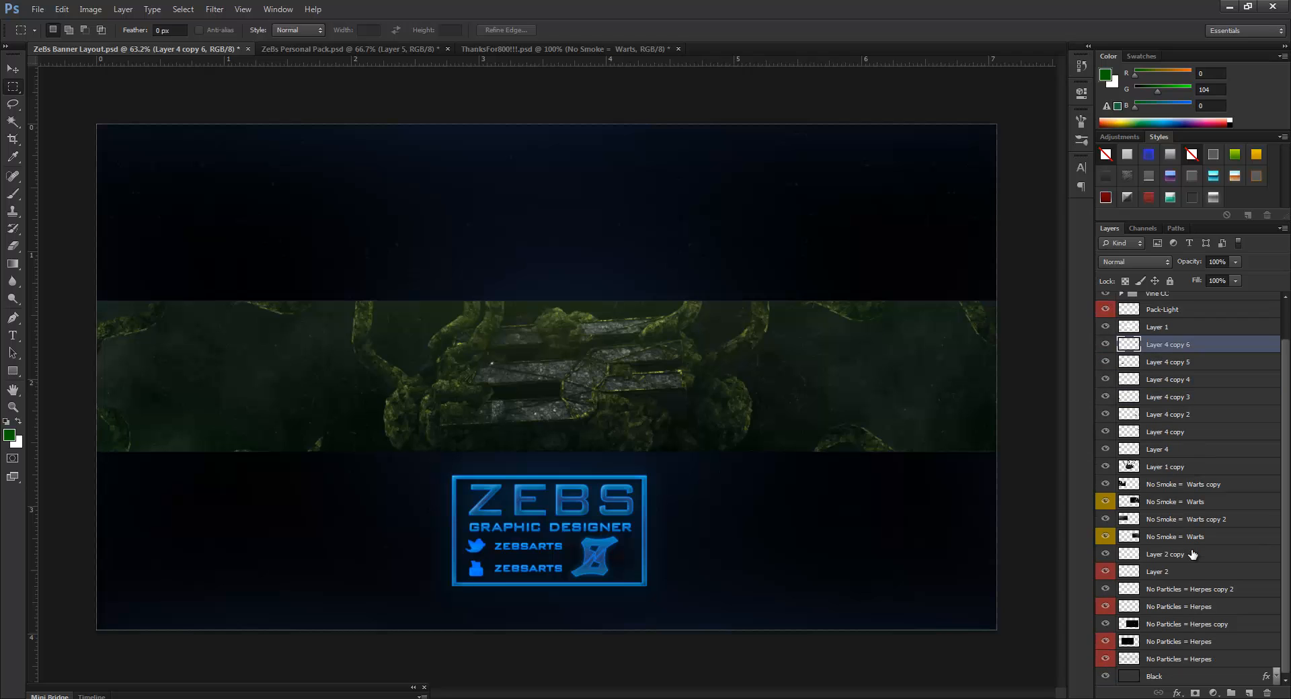
left_click(1183, 518)
left_click(1203, 486)
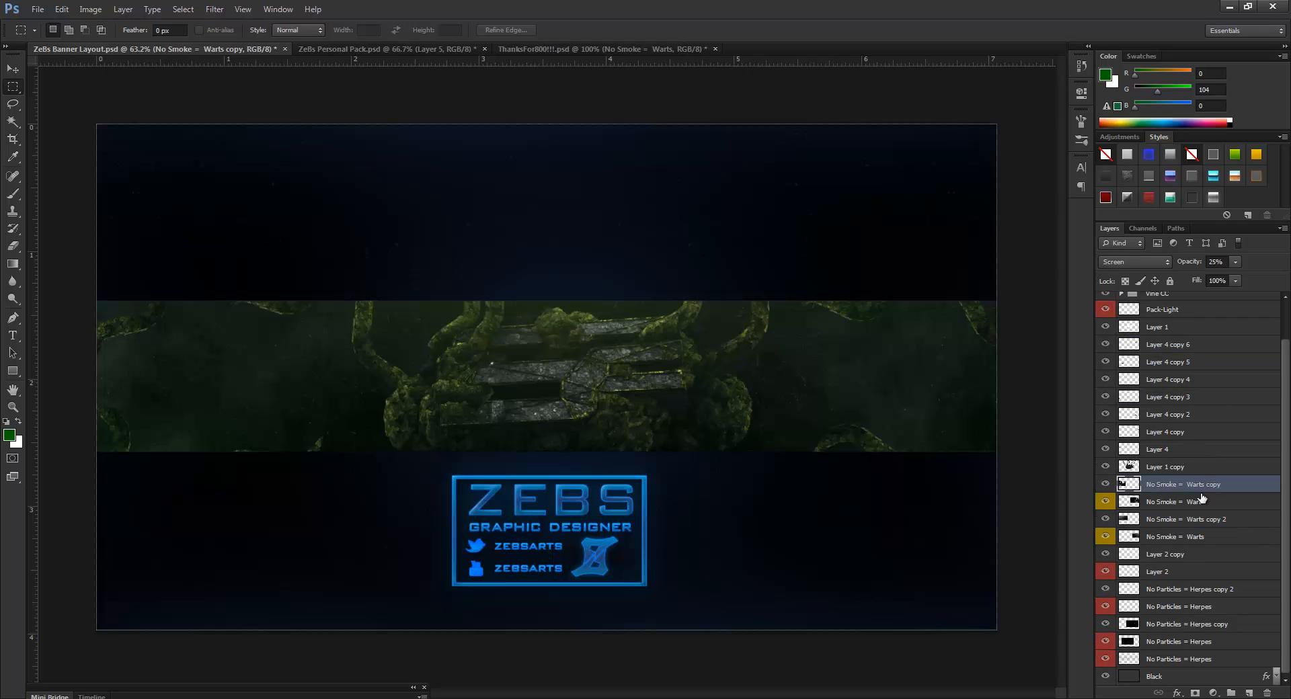
left_click(1185, 538, "shift")
left_click_drag(1191, 514, 1188, 479)
left_click_drag(1166, 536, 1190, 324)
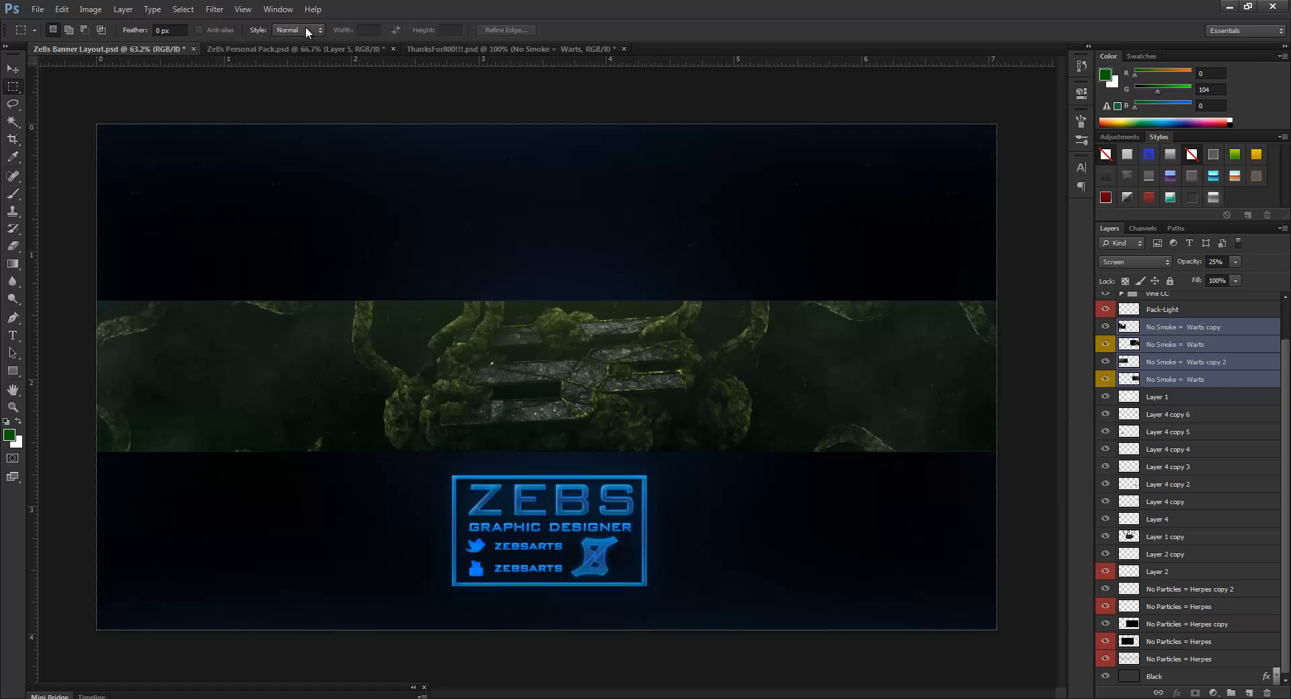
- In the ZeBs Personal Pack document, hide Layer 5 in the Smoke group, and show and select Wavy 2 in the stocks group
key("ctrl+Tab")
left_click(1105, 426)
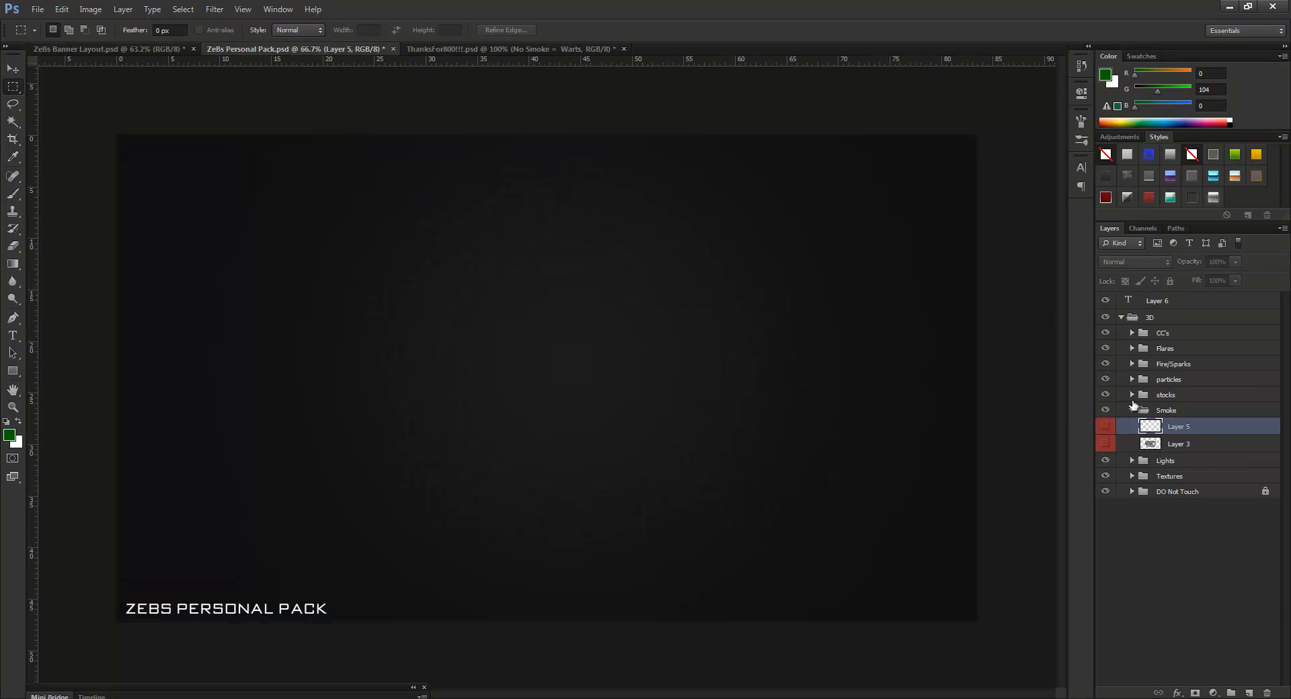
left_click(1131, 410)
left_click(1146, 394)
left_click(1131, 395)
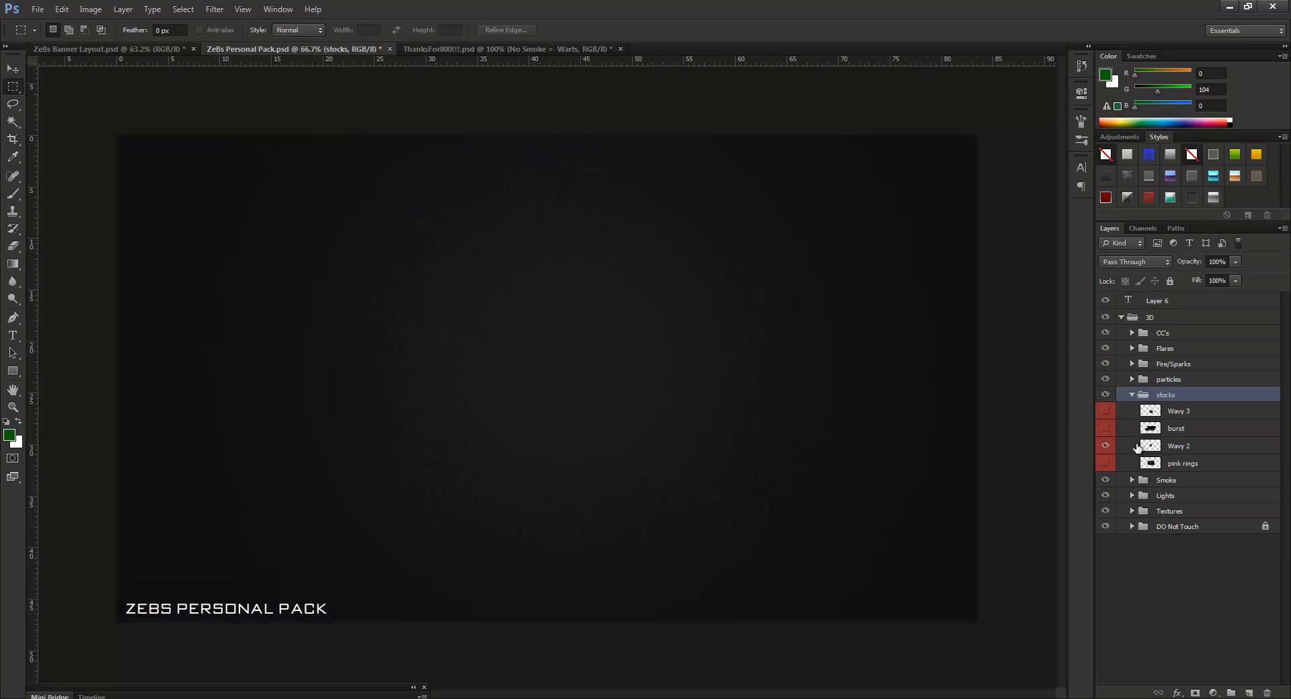
left_click(1207, 446)
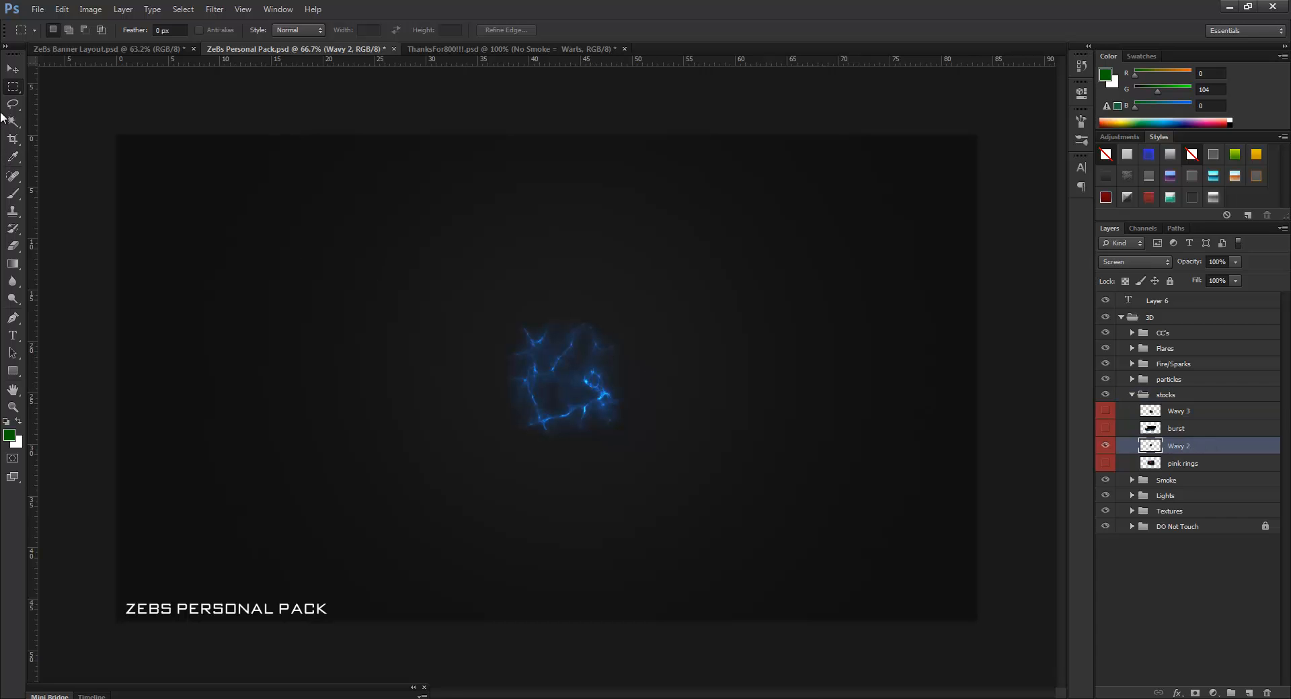
- Duplicate the Wavy 2 layer into ZeBs Banner Layout.psd and return to that document
left_click(12, 69)
right_click(1243, 449)
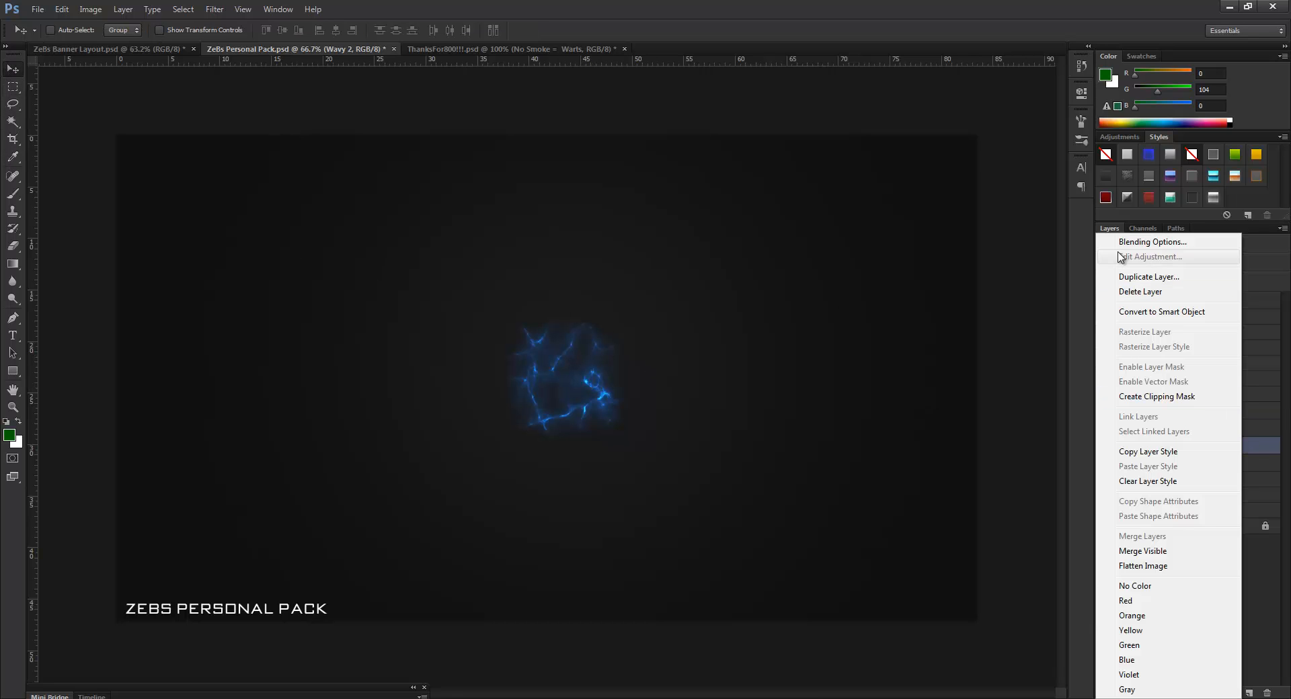
left_click(1157, 277)
left_click(602, 272)
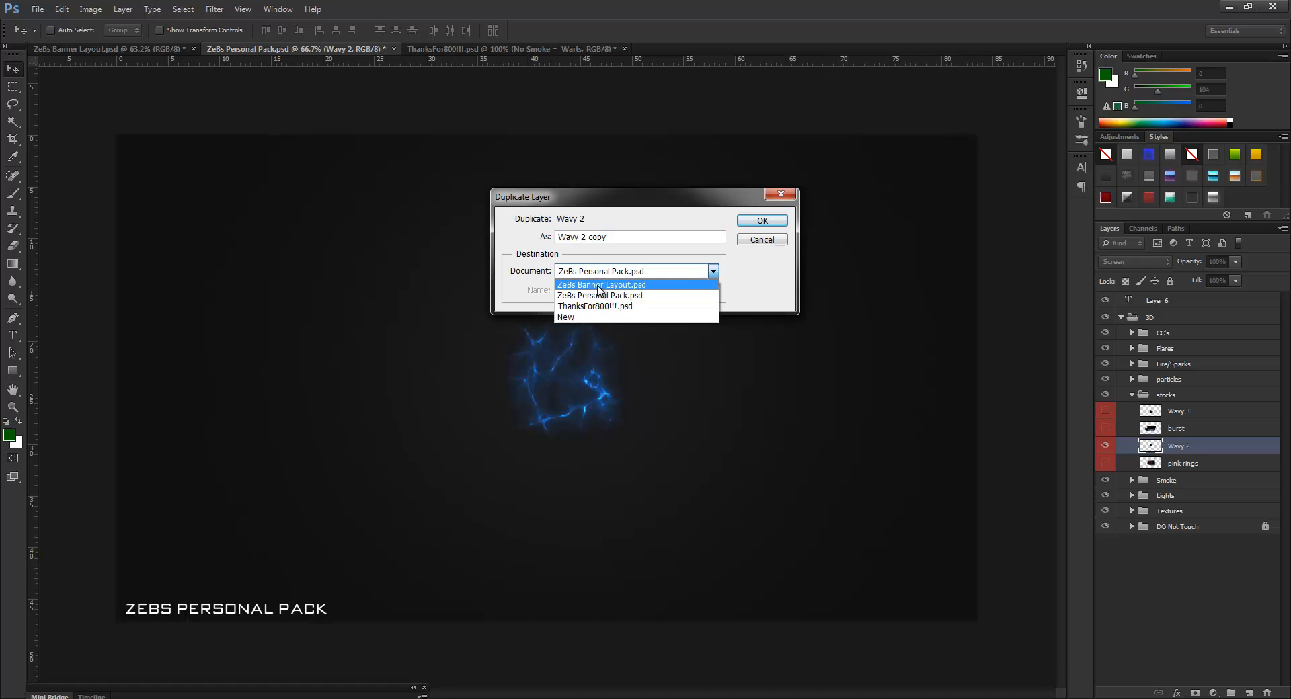
left_click(592, 296)
key("Return")
left_click(115, 45)
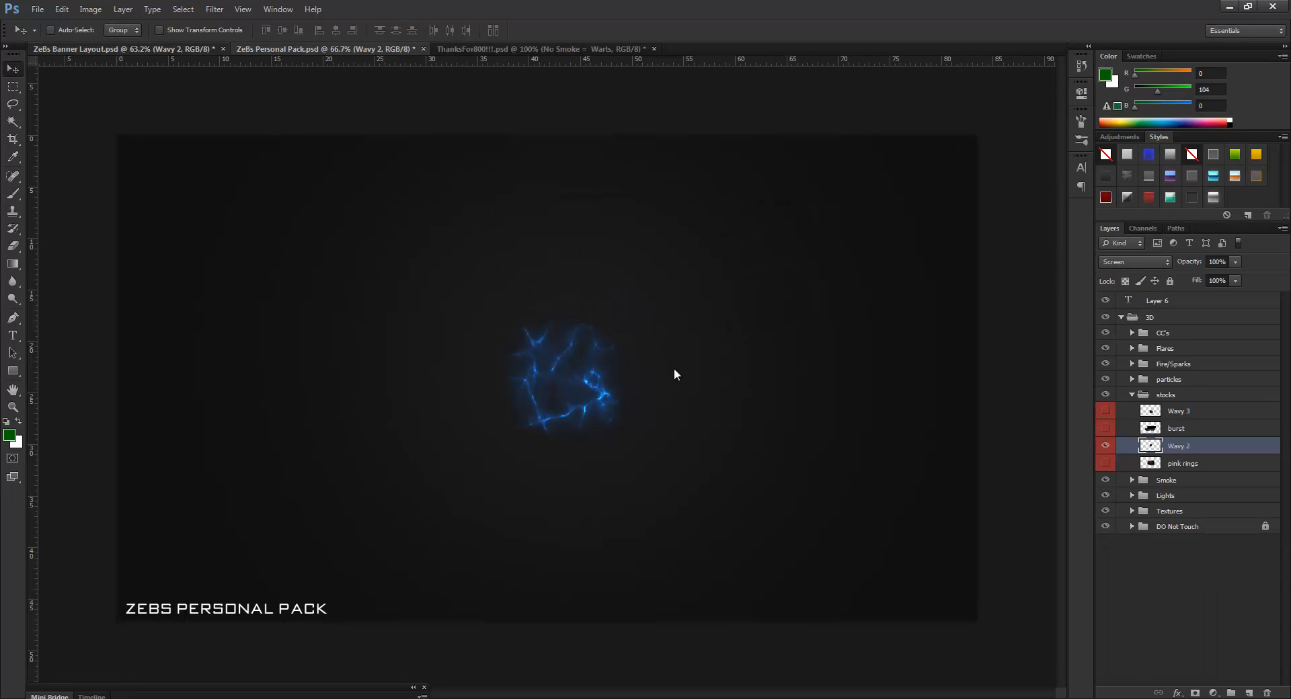
- Recolour the Wavy 2 energy effect green with Hue/Saturation, setting the hue to -130
key("ctrl+u")
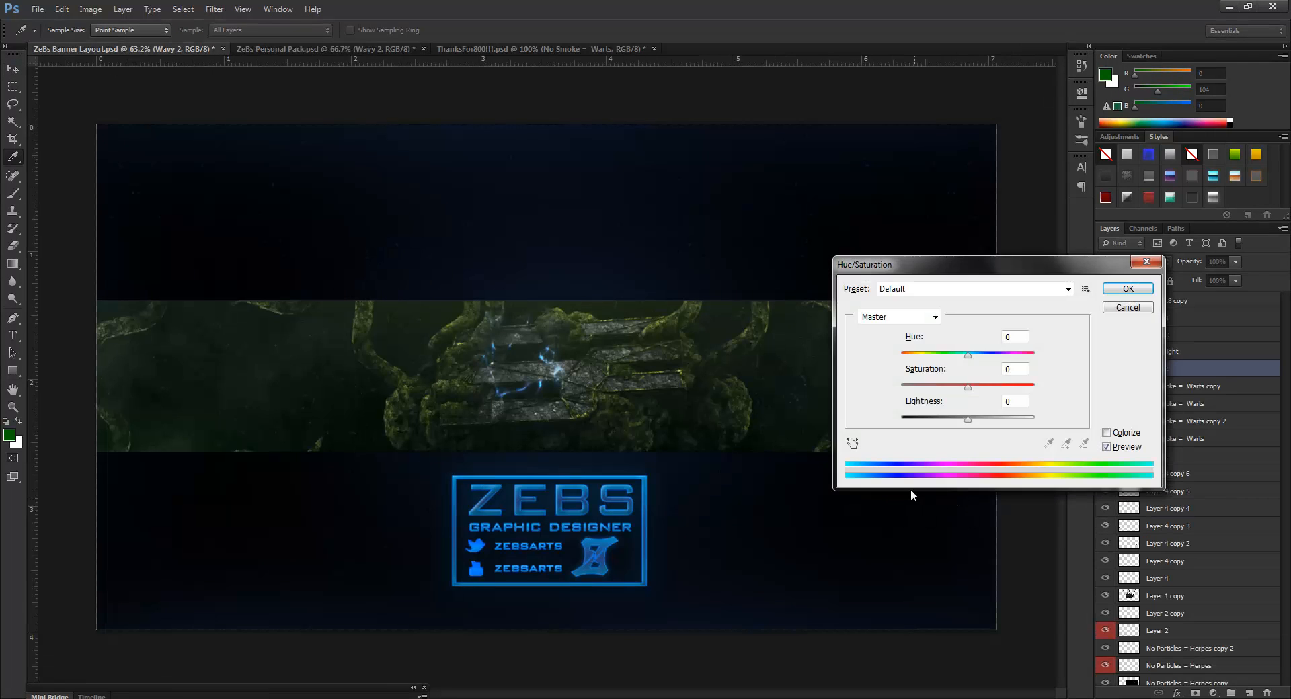
left_click_drag(975, 355, 916, 389)
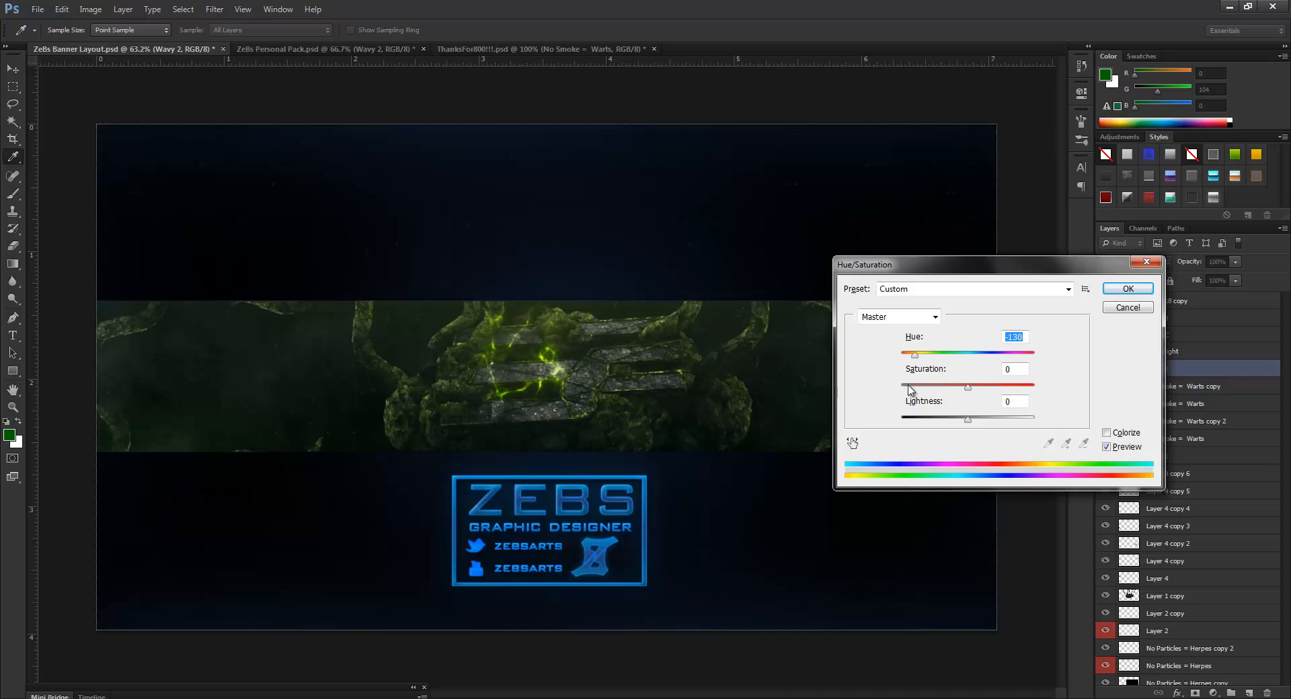
left_click(1128, 289)
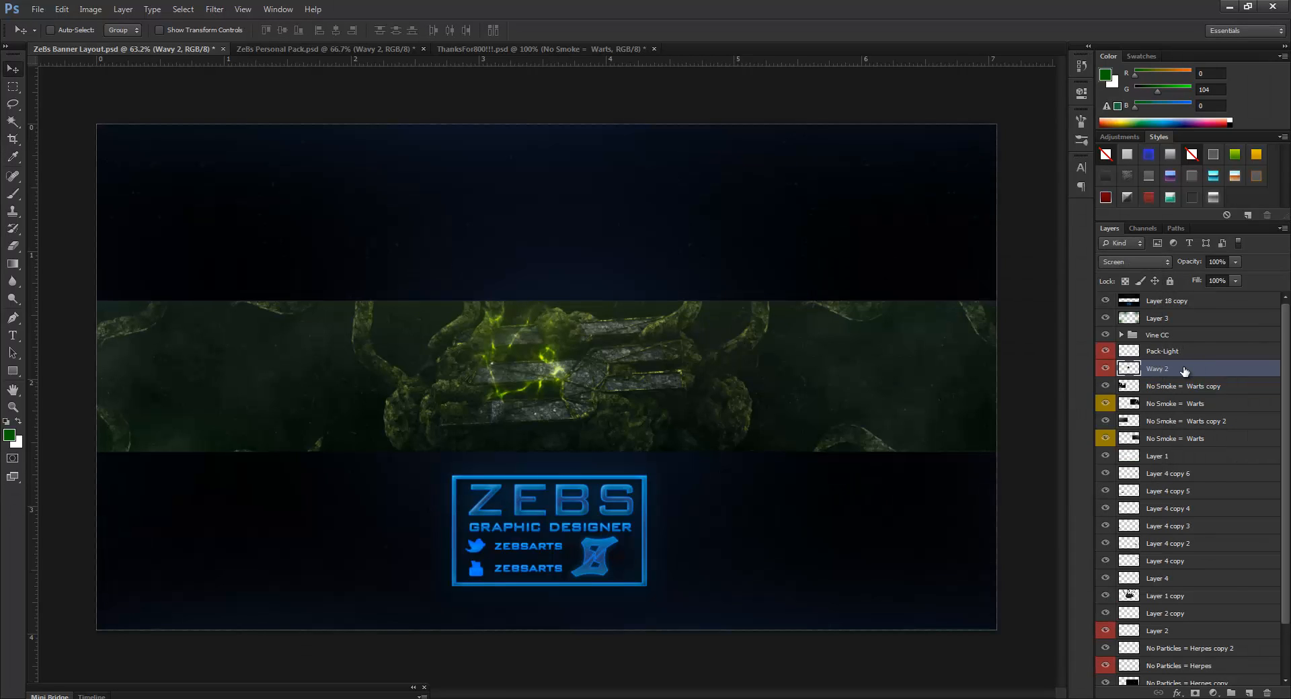
- Move Wavy 2 below Layer 1 copy in the stack and place it behind the logo's left vines at about X 846 px, Y 582 px
mouse_move(1184, 372)
left_mouse_down()
mouse_move(1173, 672)
mouse_move(1171, 559)
mouse_move(1162, 567)
left_mouse_up()
key("ctrl+t")
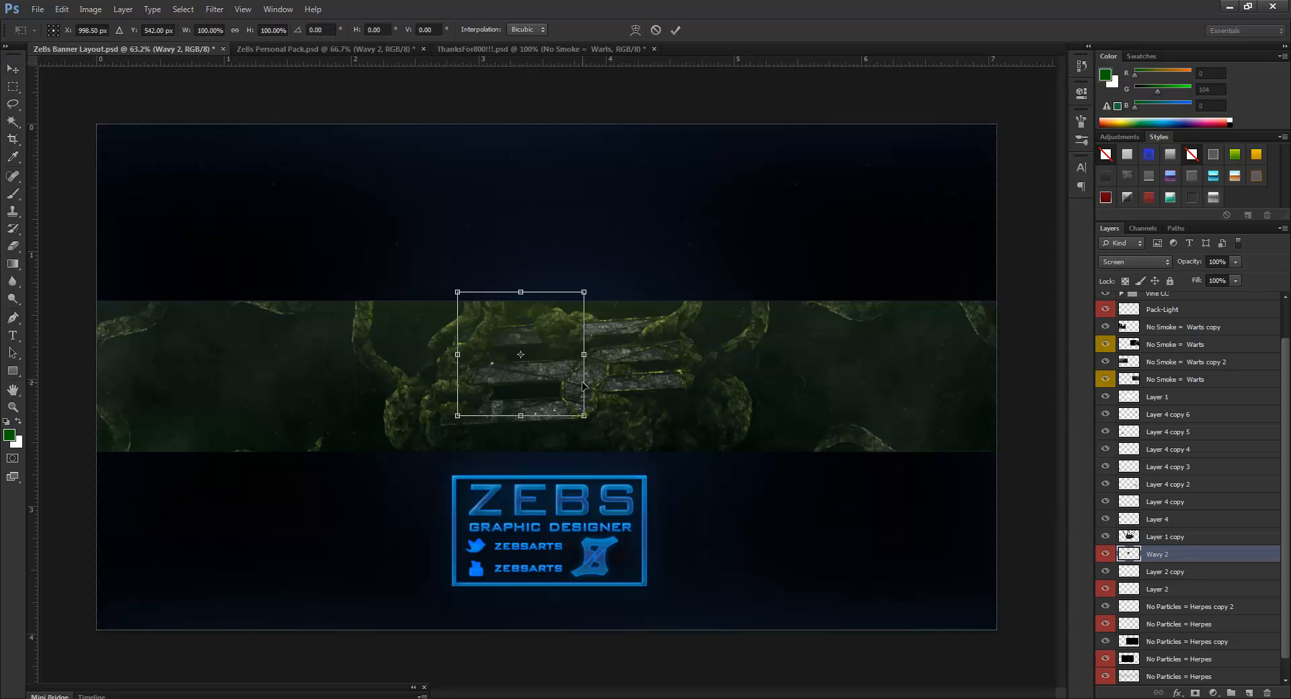
mouse_move(548, 377)
left_mouse_down()
mouse_move(476, 381)
mouse_move(489, 396)
left_mouse_up()
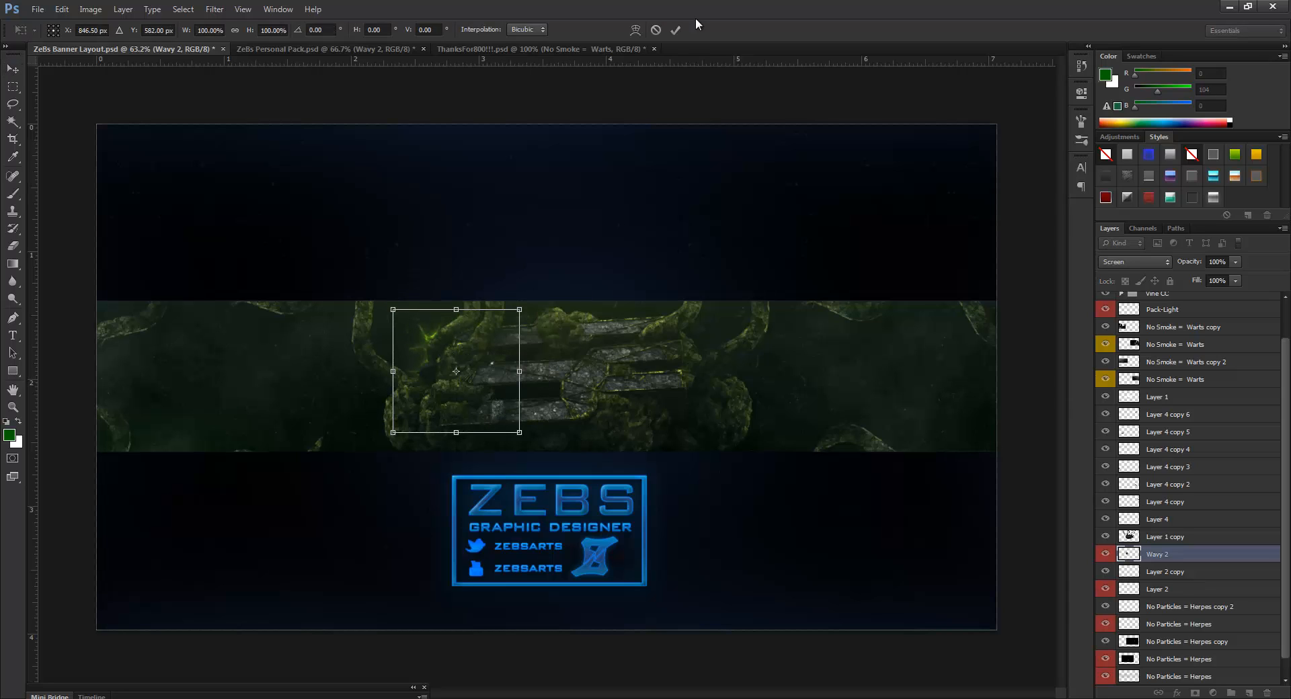
left_click(676, 30)
- Duplicate the Wavy 2 glow and move the copy behind the right side of the logo, to about X 1351 px, Y 558 px
key("ctrl+j")
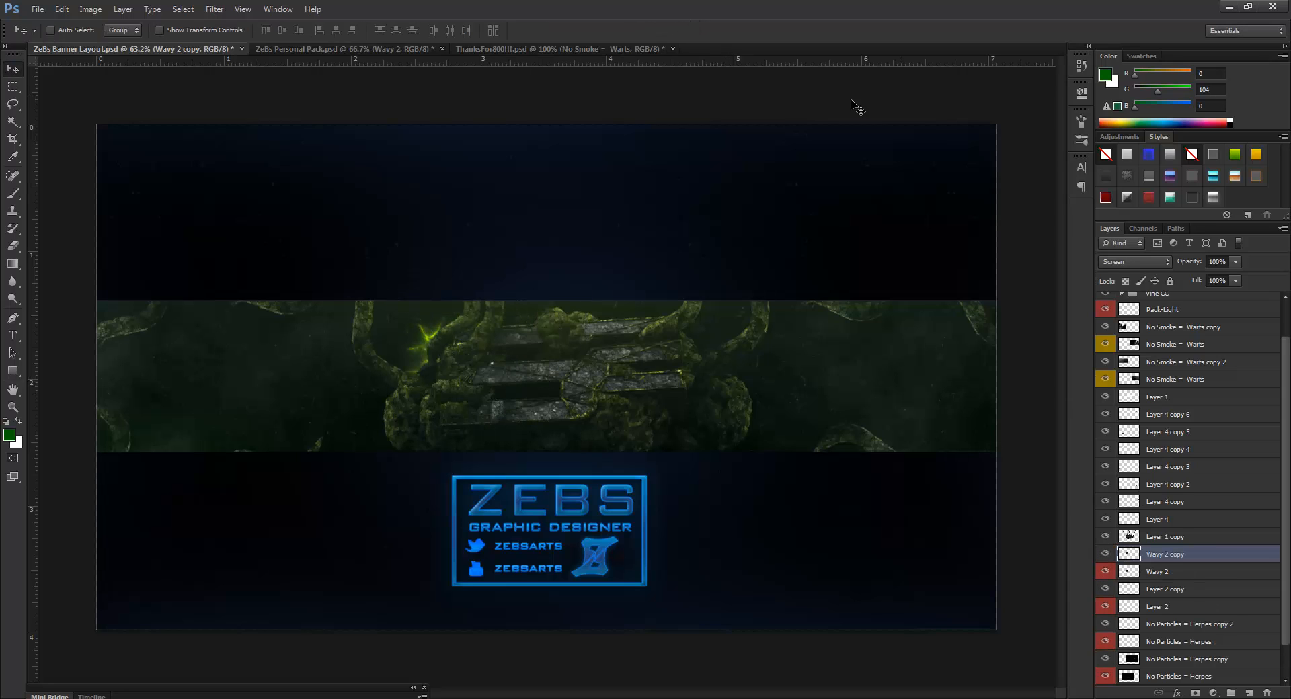
key("ctrl+t")
mouse_move(494, 367)
left_mouse_down()
mouse_move(756, 399)
mouse_move(707, 353)
left_mouse_up()
key("Return")
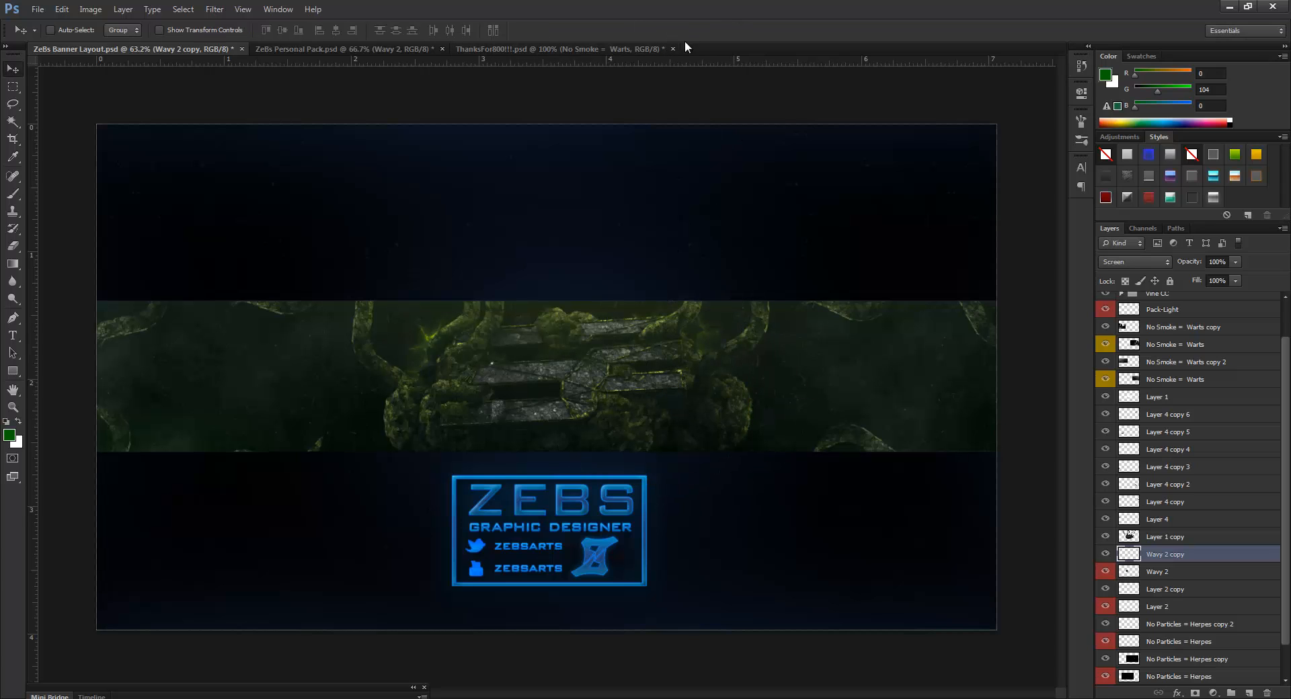
- Duplicate the right-hand glow and move the copy to the moss at the logo's lower left, at about X 771 px, Y 744 px
key("ctrl+j")
key("ctrl+t")
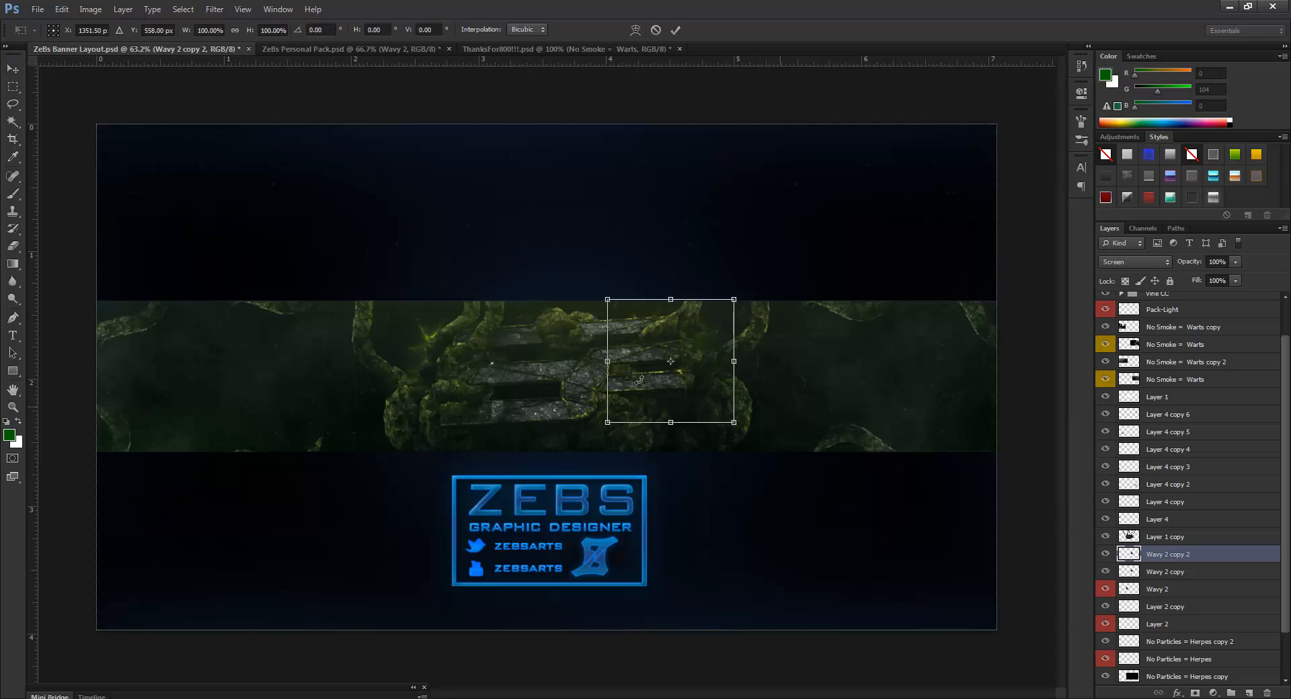
mouse_move(606, 432)
left_mouse_down()
mouse_move(468, 478)
mouse_move(411, 476)
left_mouse_up()
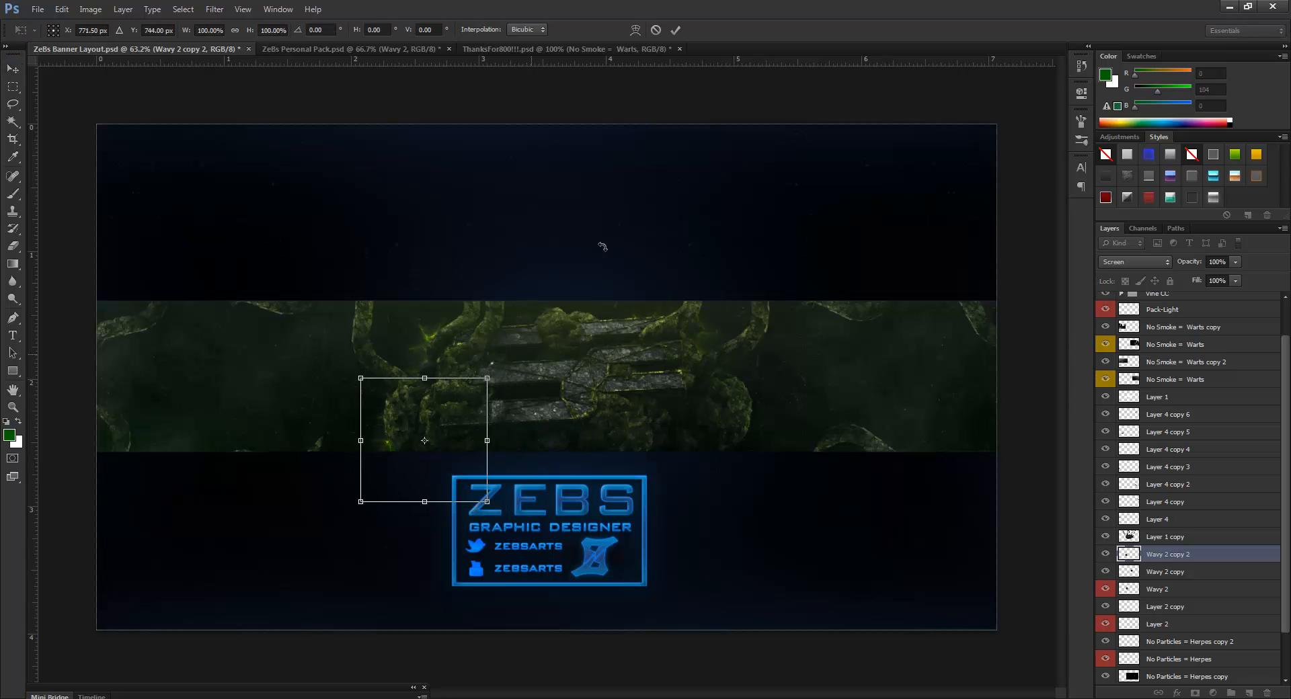
left_click(675, 30)
- Duplicate the lower-left glow and move the copy to the vine on the strip's upper edge, at about X 418 px, Y 346 px
key("ctrl+j")
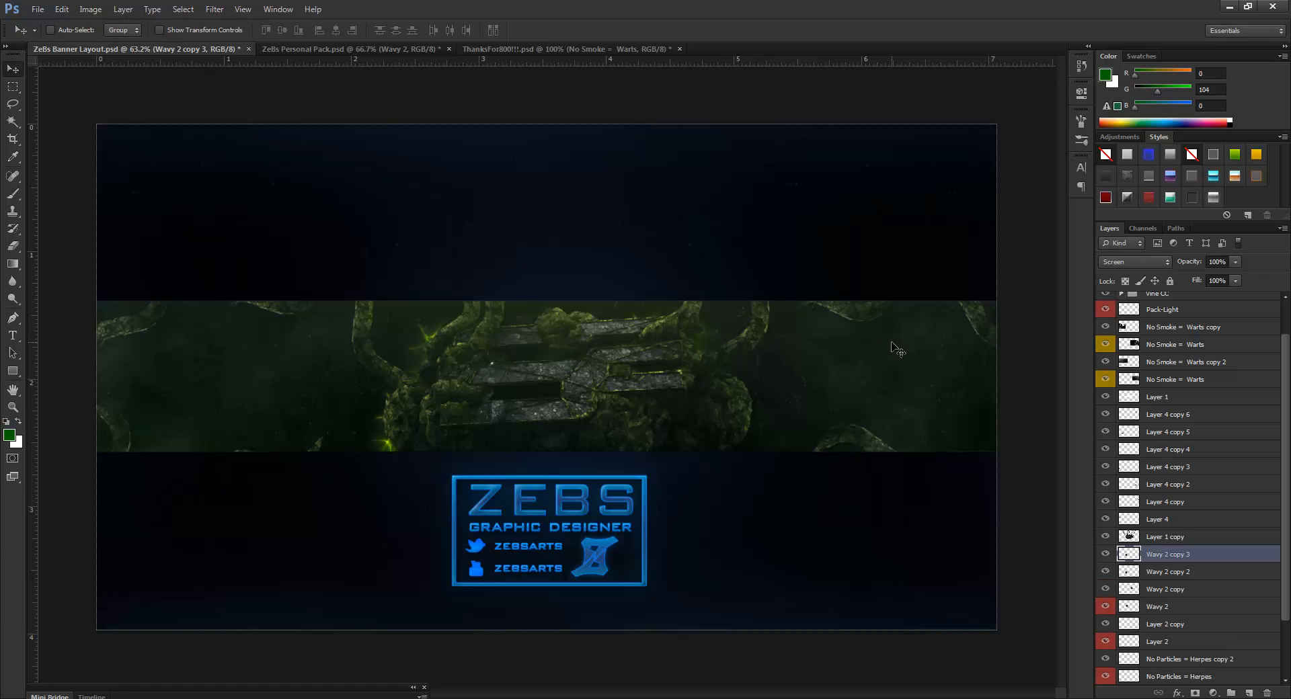
key("ctrl+t")
mouse_move(475, 410)
left_mouse_down()
mouse_move(289, 296)
mouse_move(315, 259)
mouse_move(330, 261)
left_mouse_up()
mouse_move(299, 314)
left_mouse_down()
mouse_move(309, 274)
mouse_move(304, 286)
left_mouse_up()
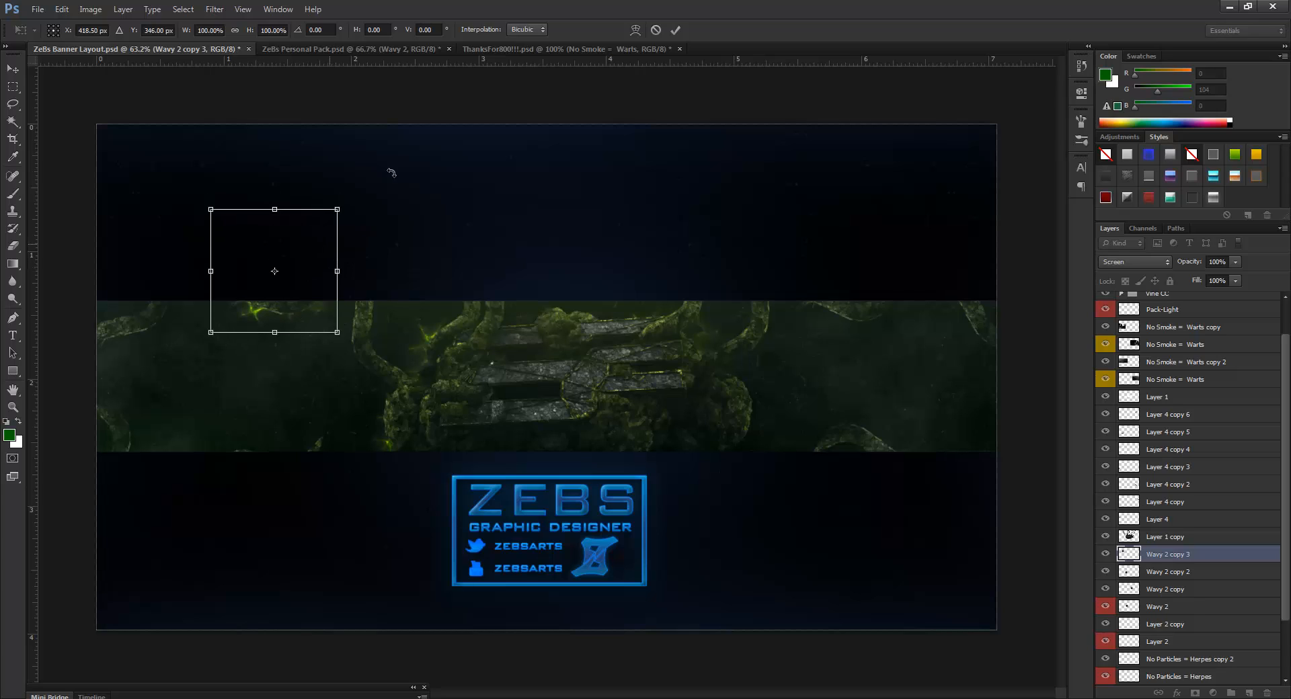
left_click(678, 28)
- Duplicate the upper-edge glow, scale the copy to about 46.5% and place it on the vine right of the logo, at about X 1535 px, Y 492 px
key("ctrl+j")
key("ctrl+t")
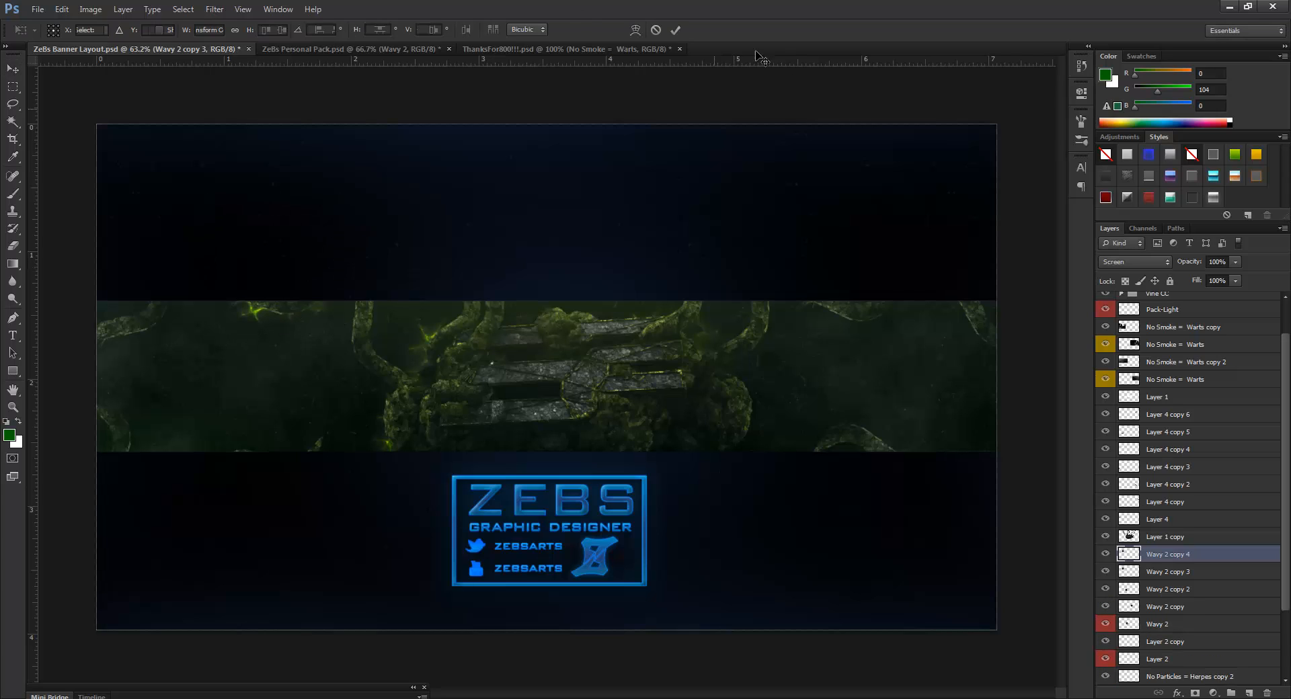
left_click_drag(300, 312, 741, 346)
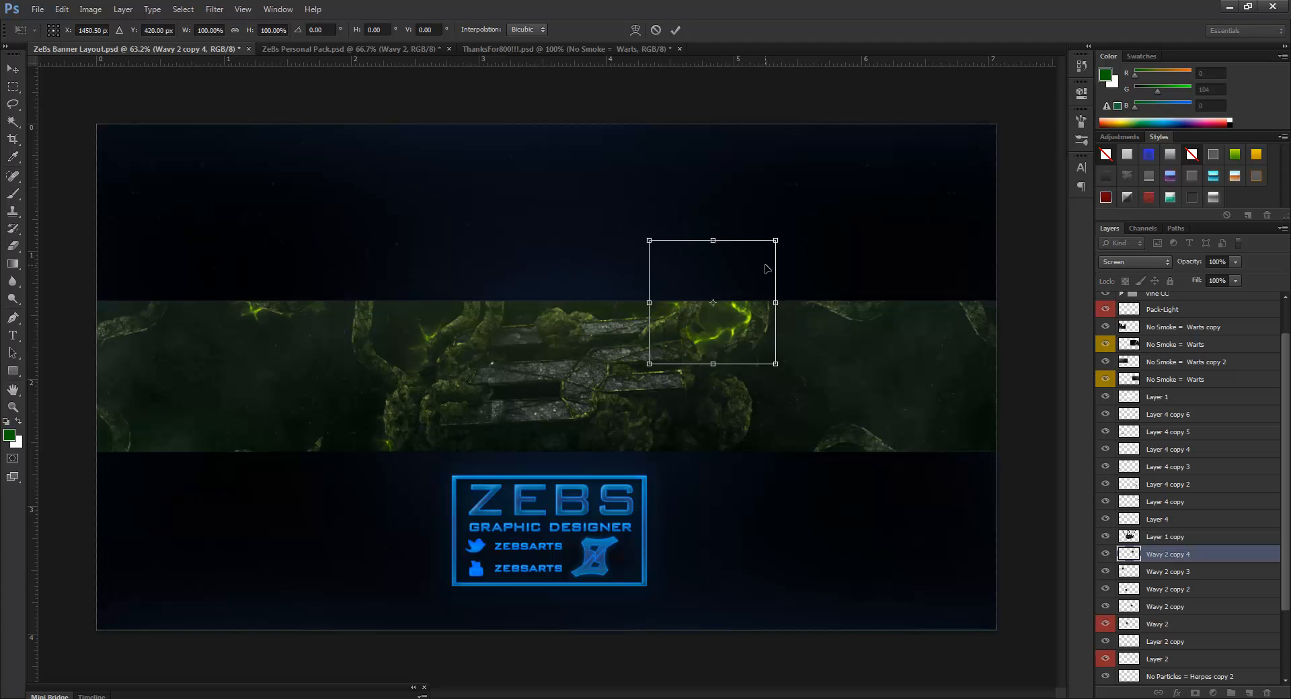
left_click_drag(775, 240, 765, 334)
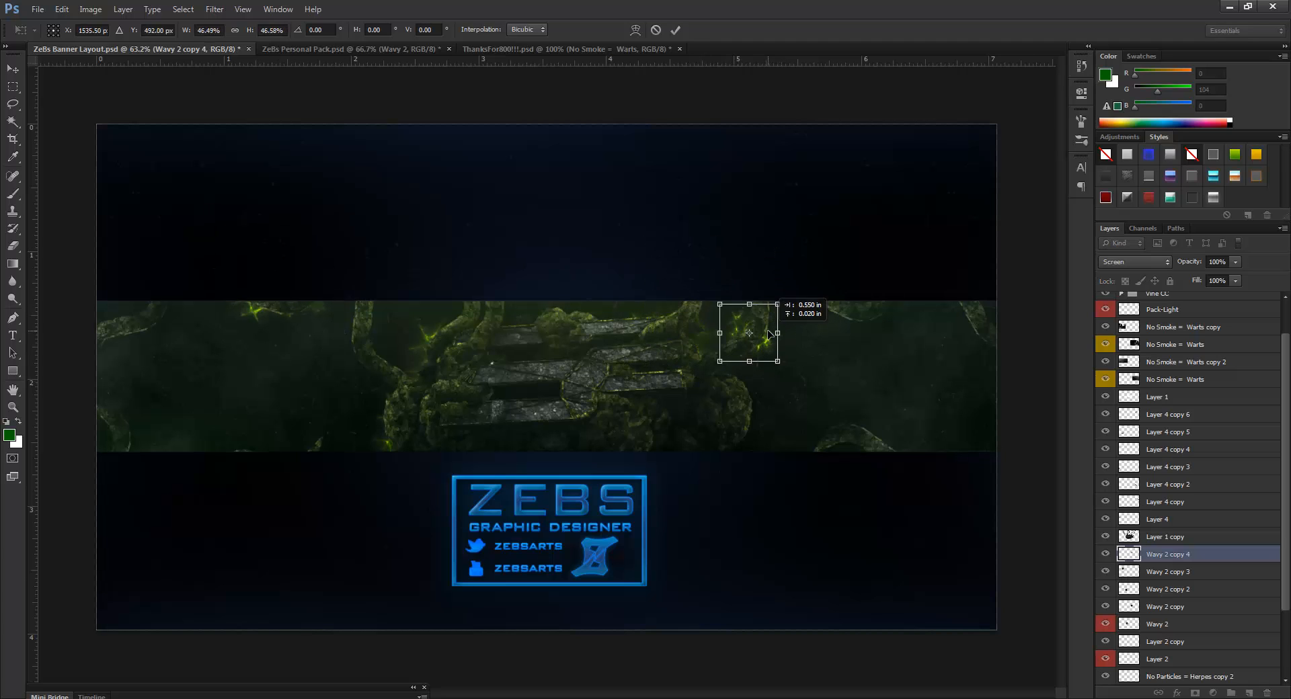
left_click(683, 28)
- Erase stray parts of the small glow along the vine right of the logo
key("e")
scroll(790, 346, "up", 1)
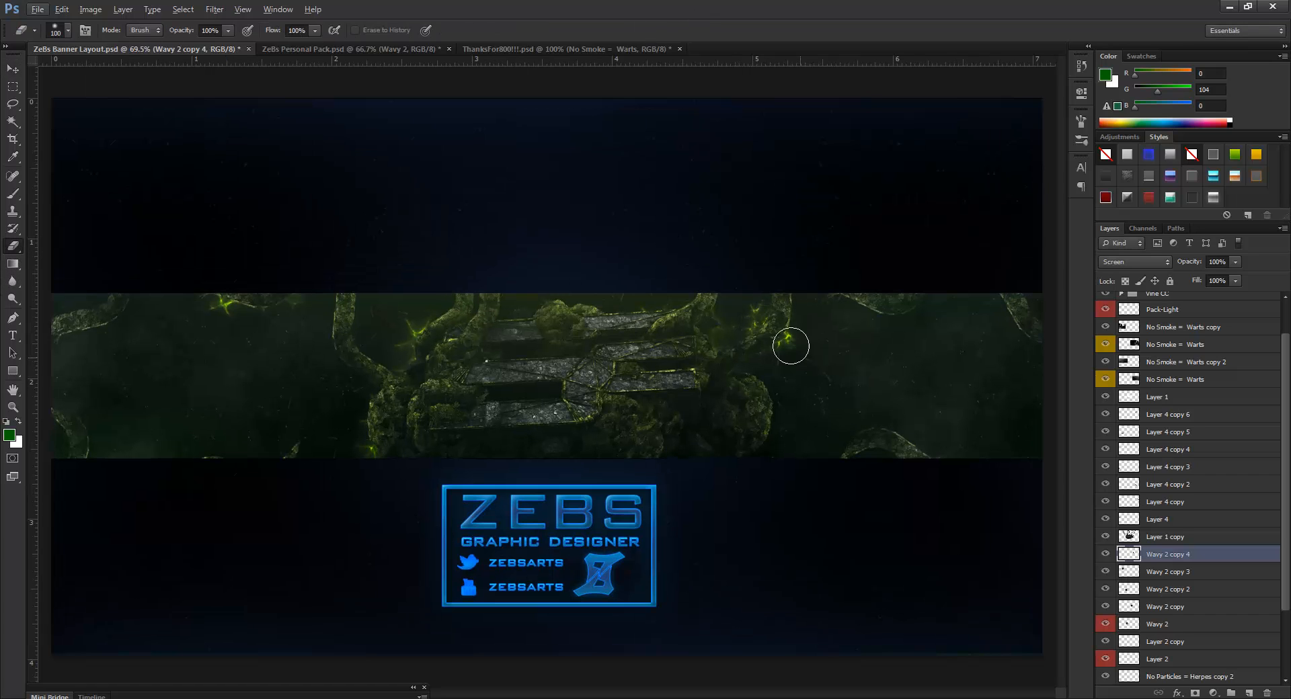
mouse_move(791, 346)
left_mouse_down()
mouse_move(815, 351)
mouse_move(756, 294)
left_mouse_up()
- Duplicate the small glow and move the copy to the right-hand vine on the strip's upper edge, at about X 1782 px, Y 418 px
left_click(788, 513, "ctrl+alt")
key("ctrl+t")
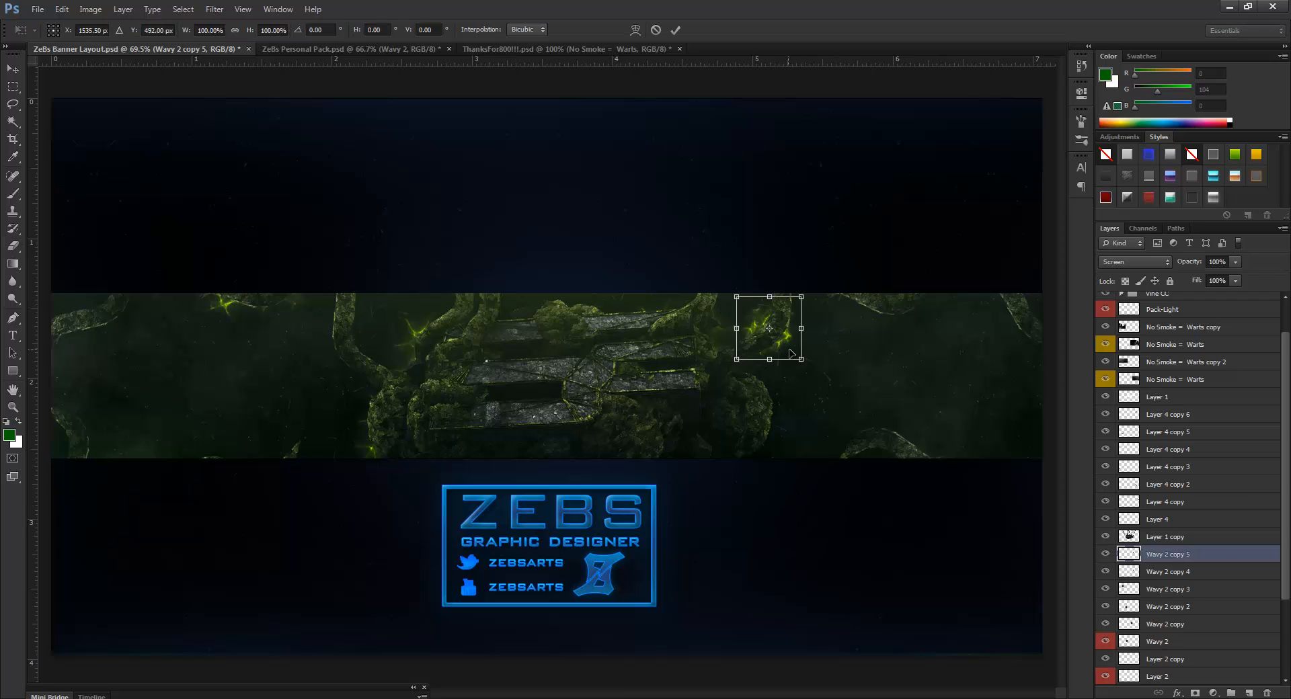
left_click_drag(791, 348, 904, 308)
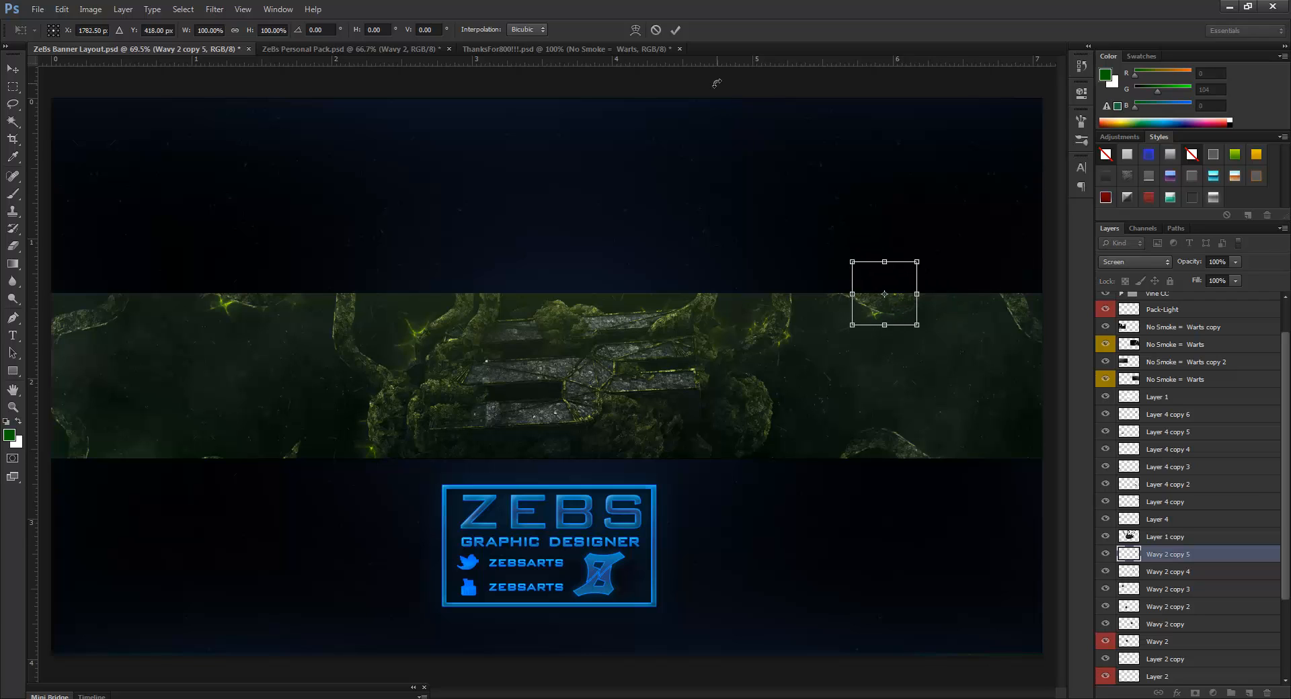
left_click(676, 30)
key("e")
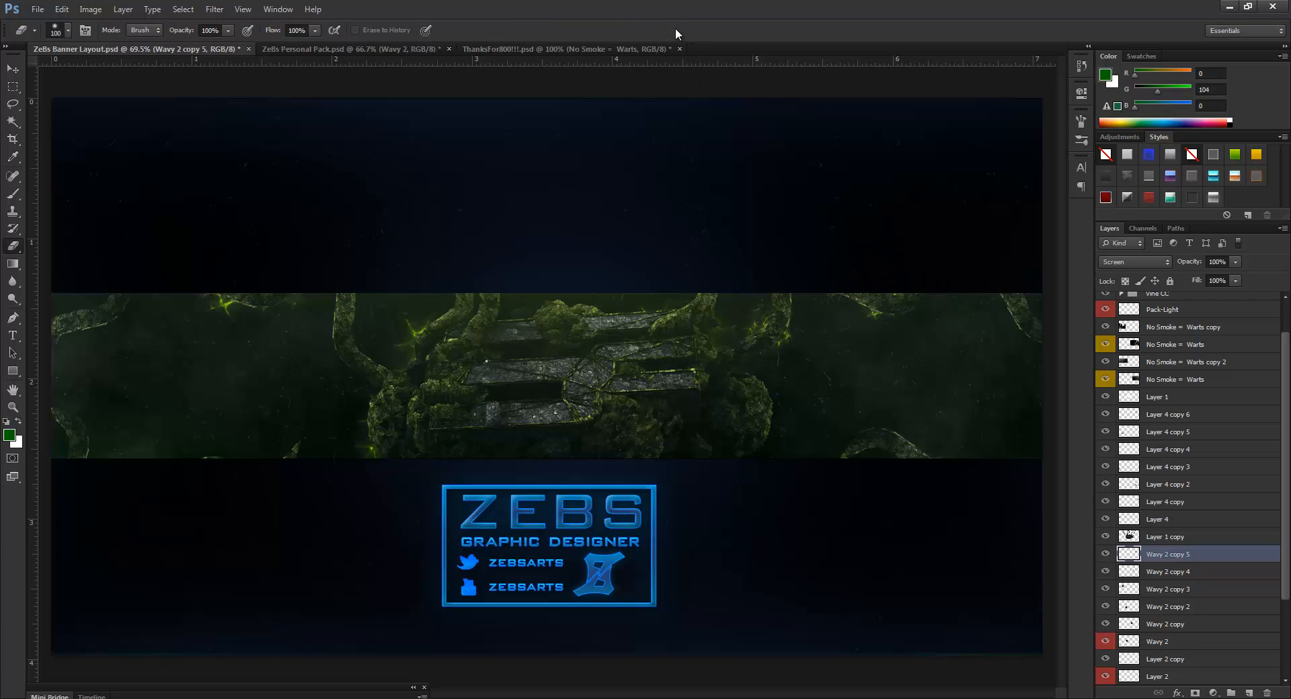
- Duplicate the small upper-edge glow and move the copy down to the right-hand vine on the strip's lower edge, at about X 1817 px, Y 758 px
scroll(795, 337, "down", 2)
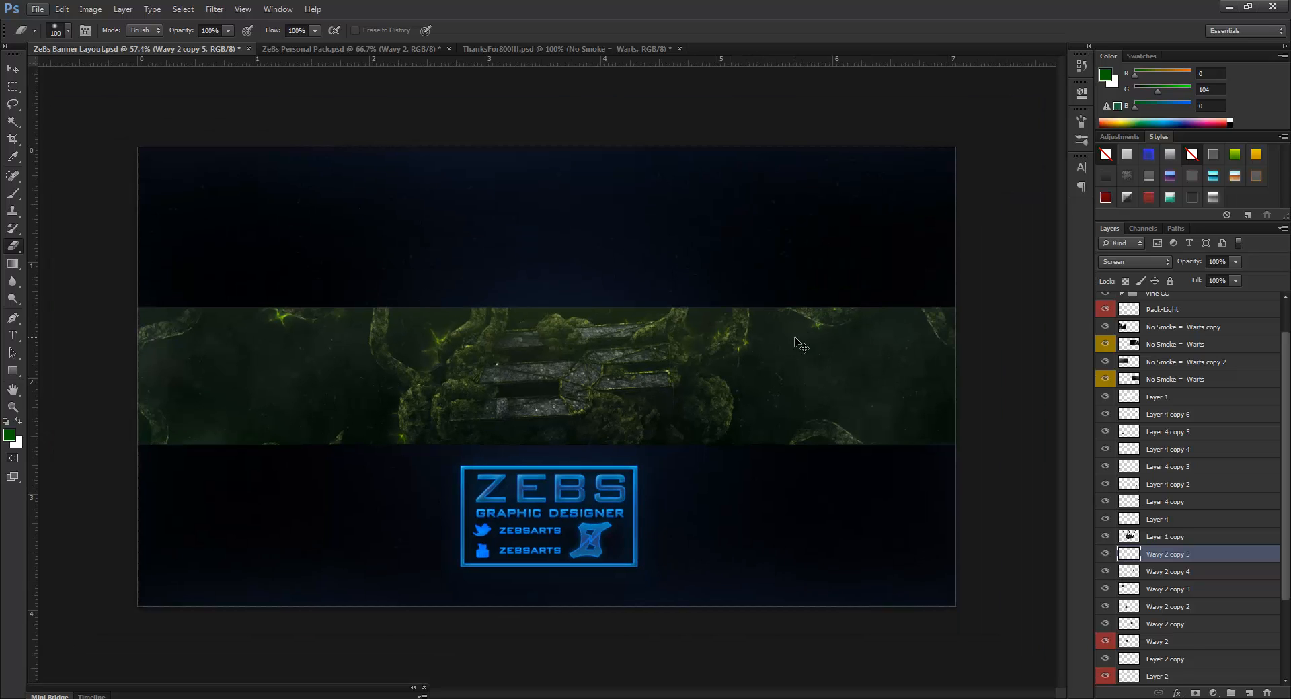
key("ctrl+j")
key("ctrl+t")
left_click_drag(832, 328, 845, 460)
left_click(677, 34)
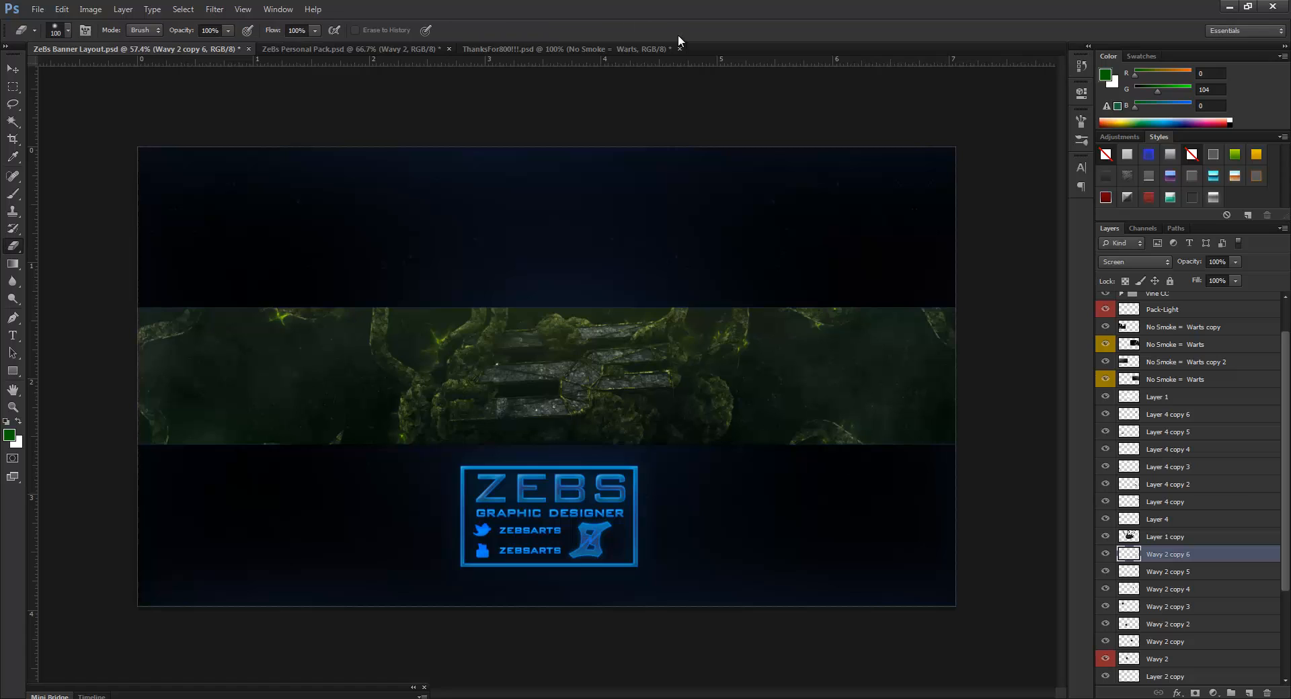
- Duplicate the small lower-edge glow and move the copy onto the vine in the strip's upper-left corner
key("ctrl+j")
key("ctrl+t")
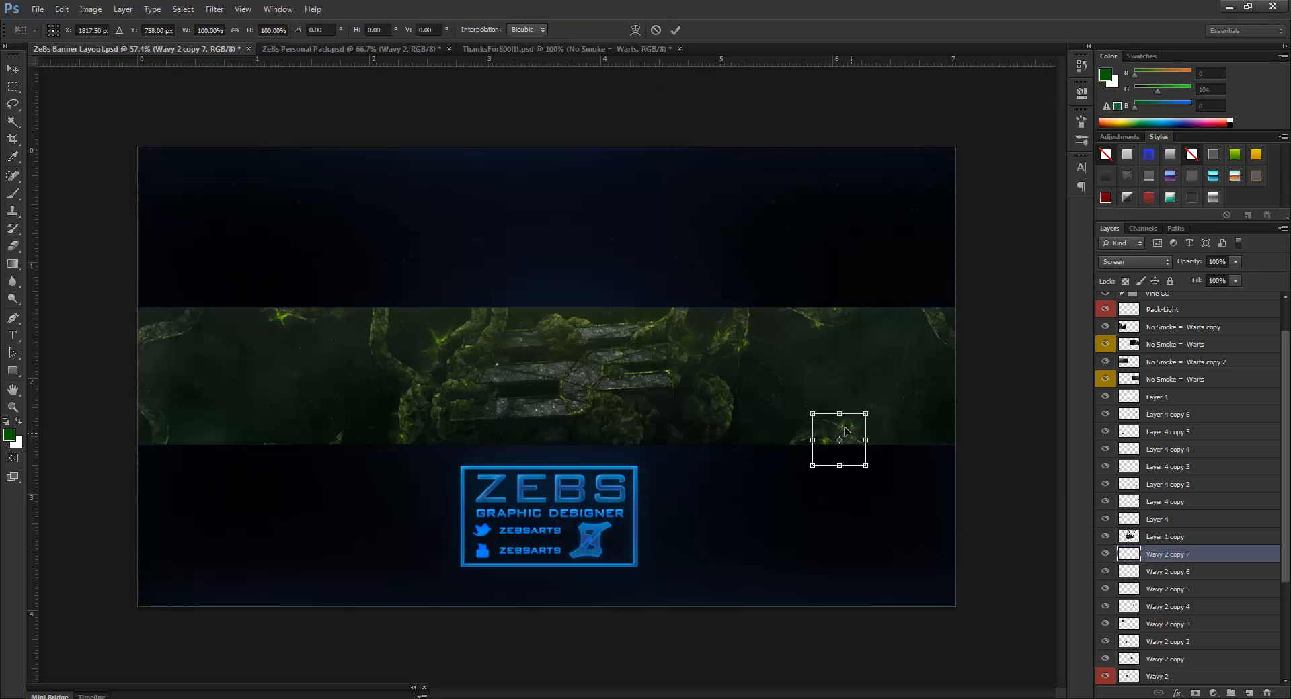
mouse_move(845, 431)
left_mouse_down()
mouse_move(163, 320)
mouse_move(181, 324)
left_mouse_up()
left_click(675, 29)
key("e")
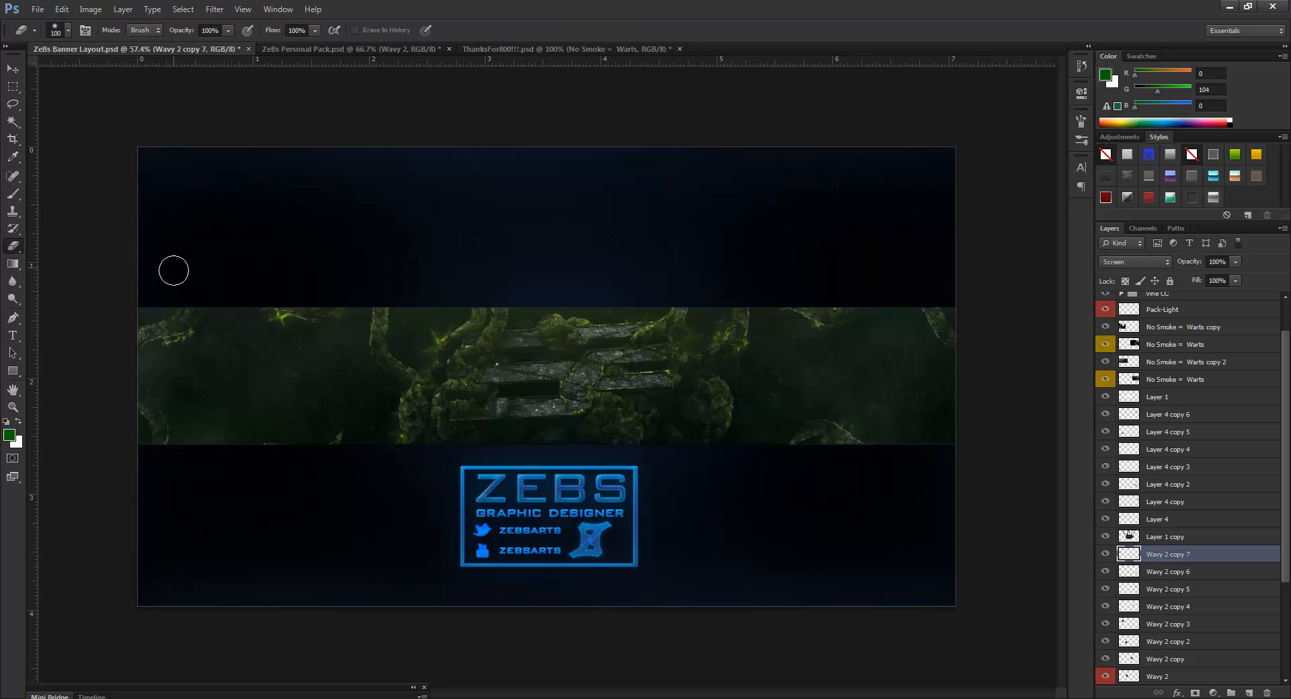
- Duplicate the small upper-left glow and move the copy onto the vine in the strip's lower-left corner, at about X 69.5 px, Y 731.5 px
scroll(144, 351, "up", 2)
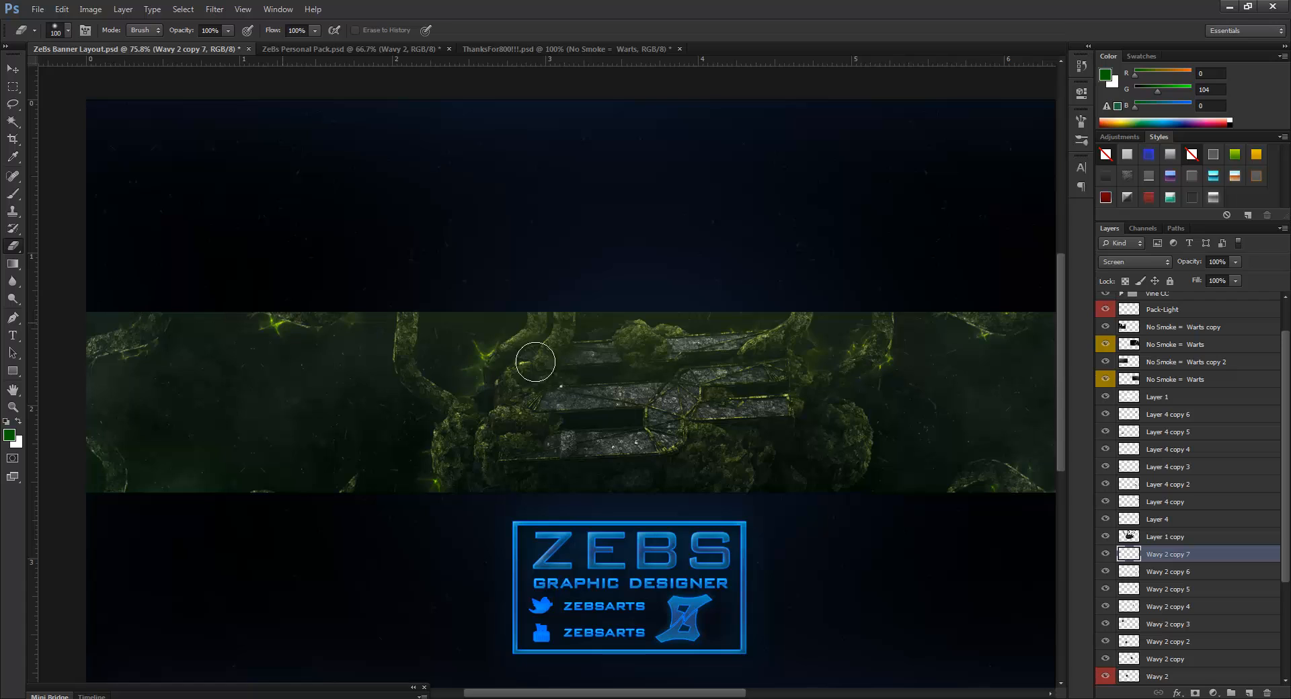
key("ctrl+j")
key("ctrl+t")
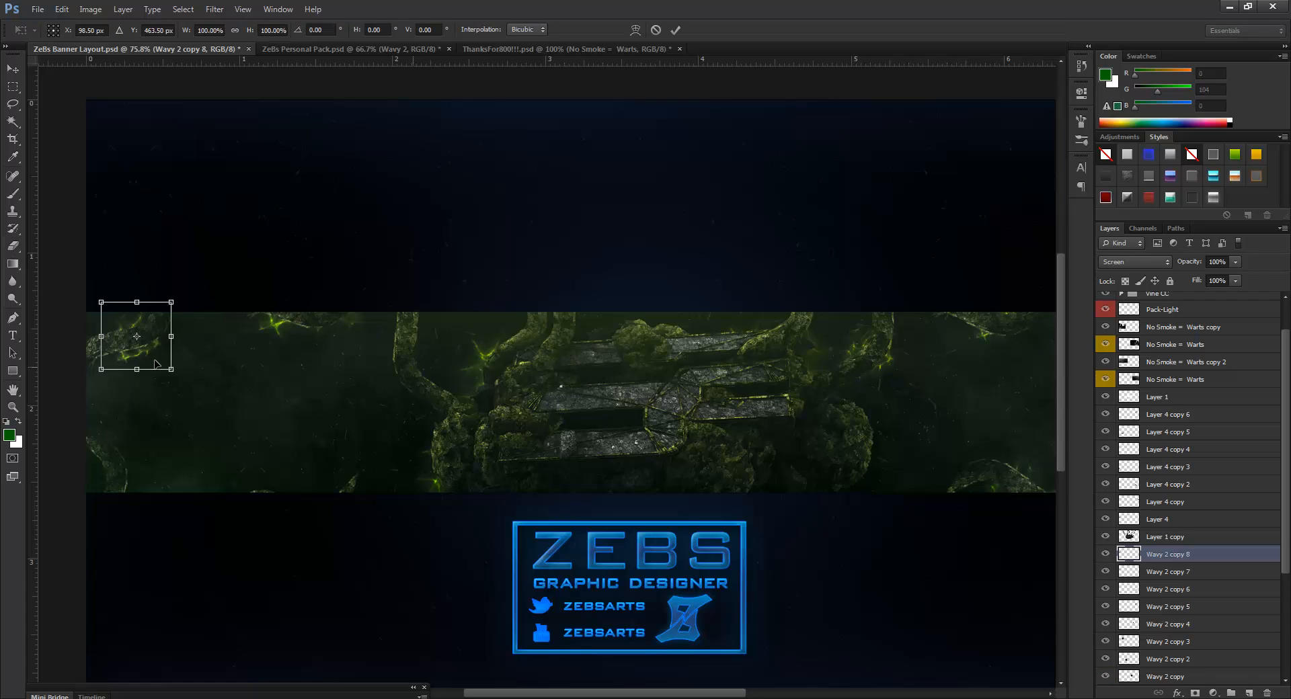
left_click_drag(148, 483, 130, 491)
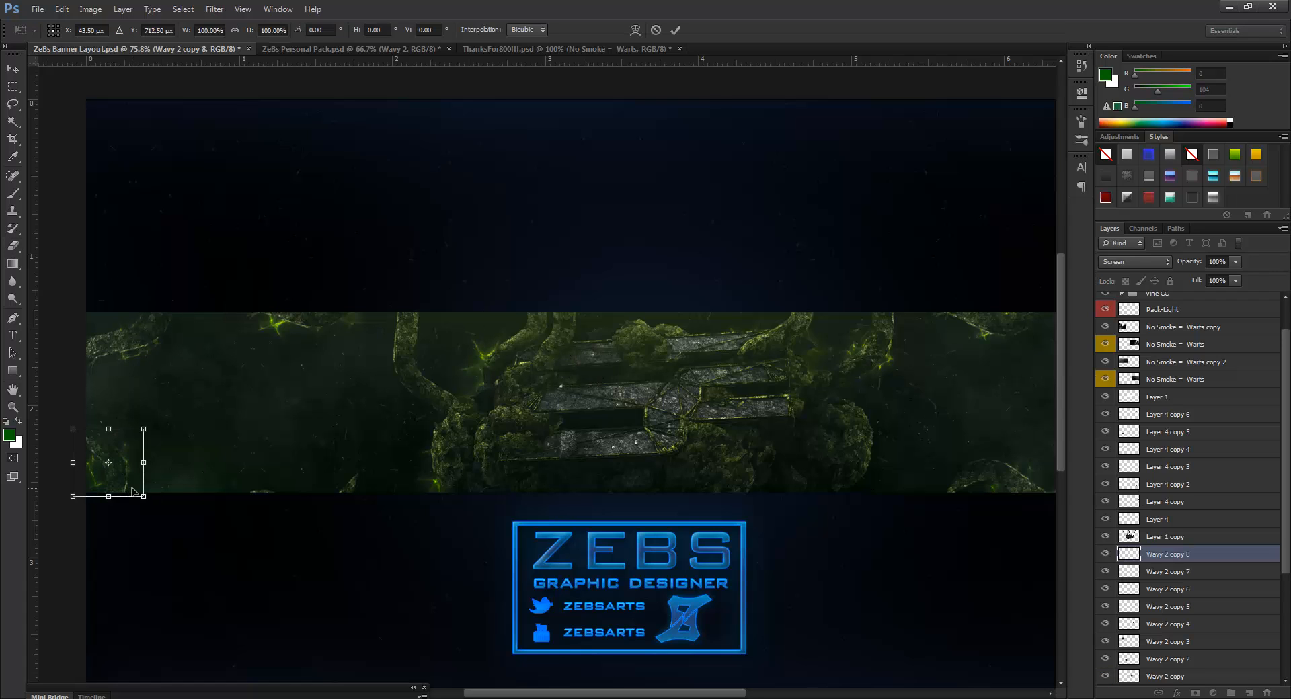
left_click_drag(130, 432, 143, 441)
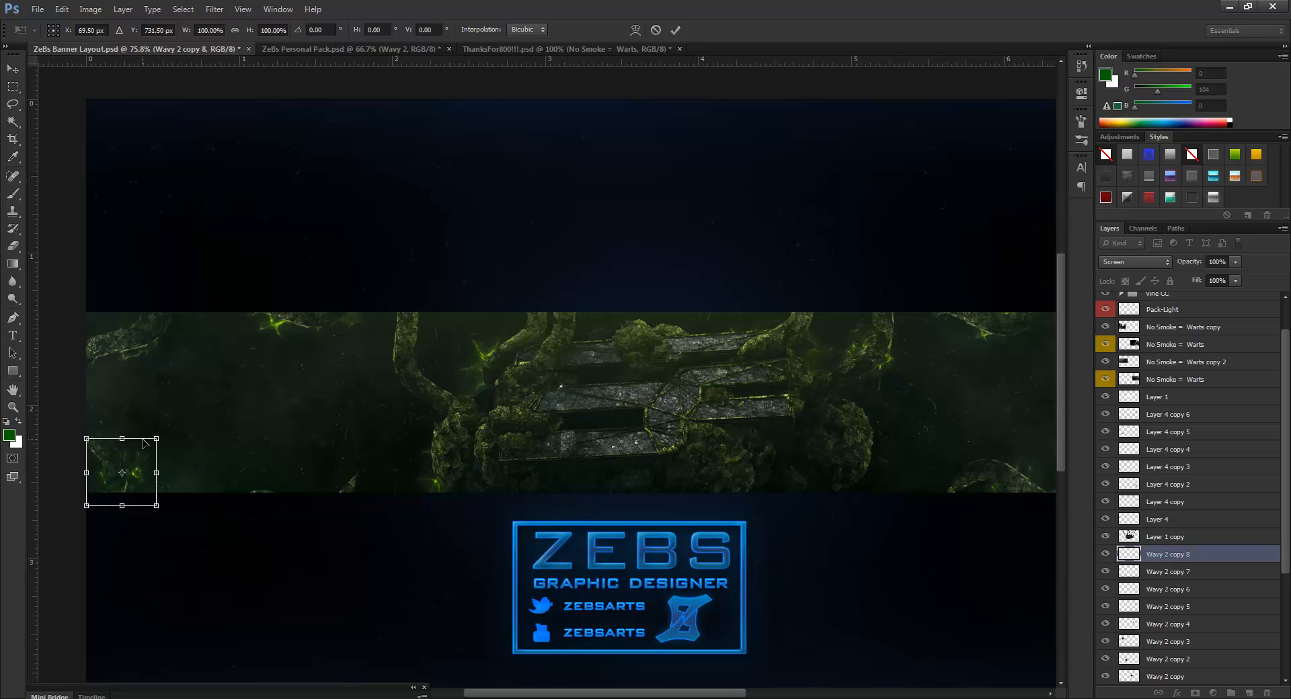
key("Return")
key("e")
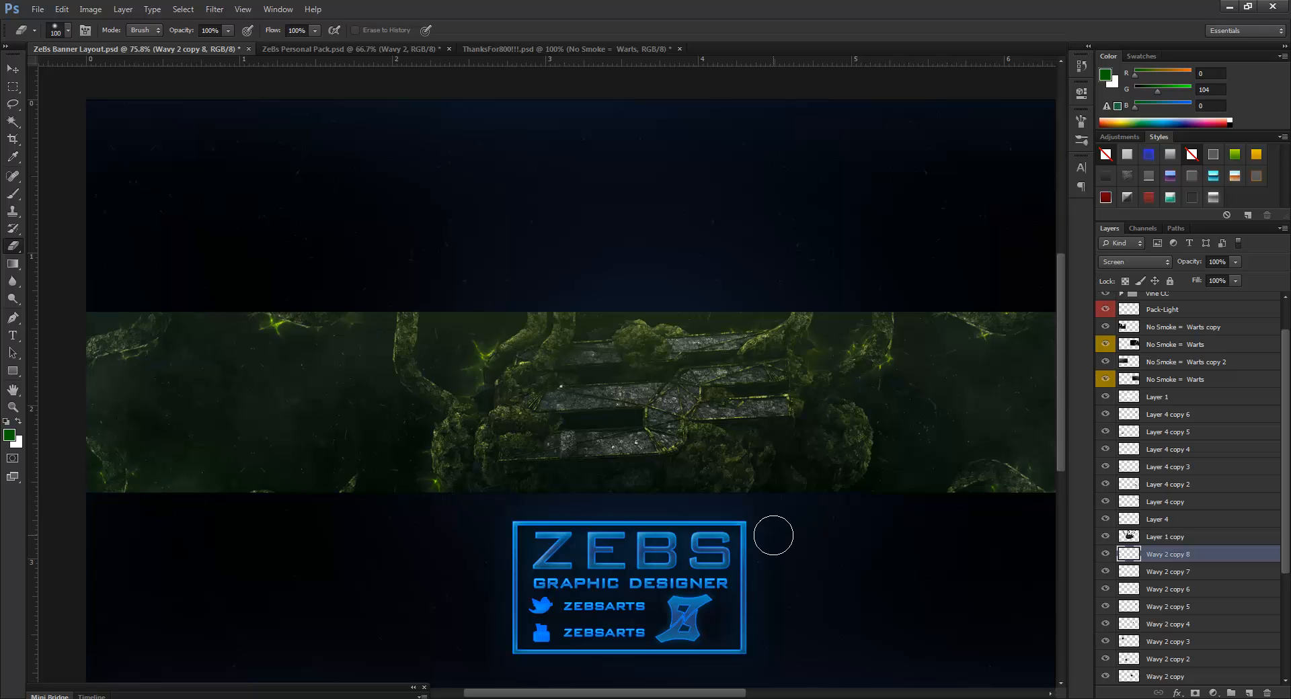
- Duplicate the small lower-left glow and move the copy onto the vine in the strip's upper-right corner
scroll(700, 420, "down", 3)
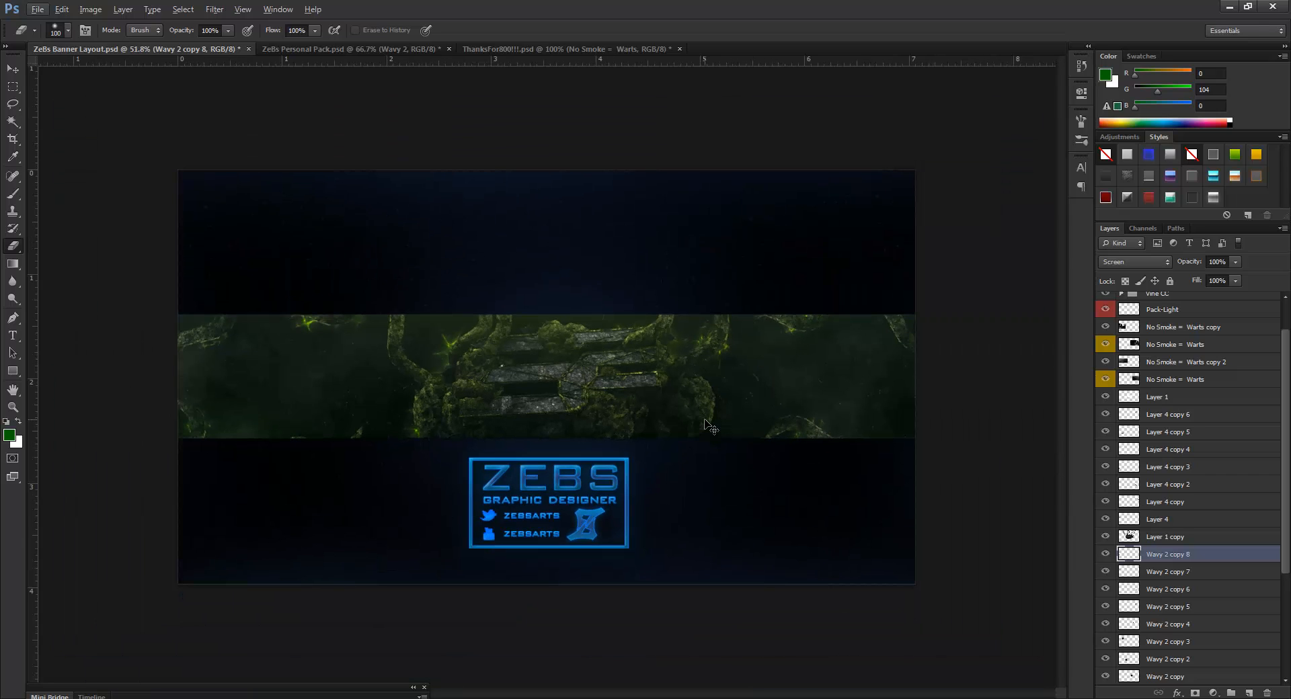
key("ctrl+t")
left_click_drag(214, 431, 915, 333)
left_click(681, 31)
key("e")
- Reduce the opacity of all glow layers together, from Wavy 2 up to Wavy 2 copy 9
scroll(1199, 570, "down", 3)
left_click(1187, 624, "shift")
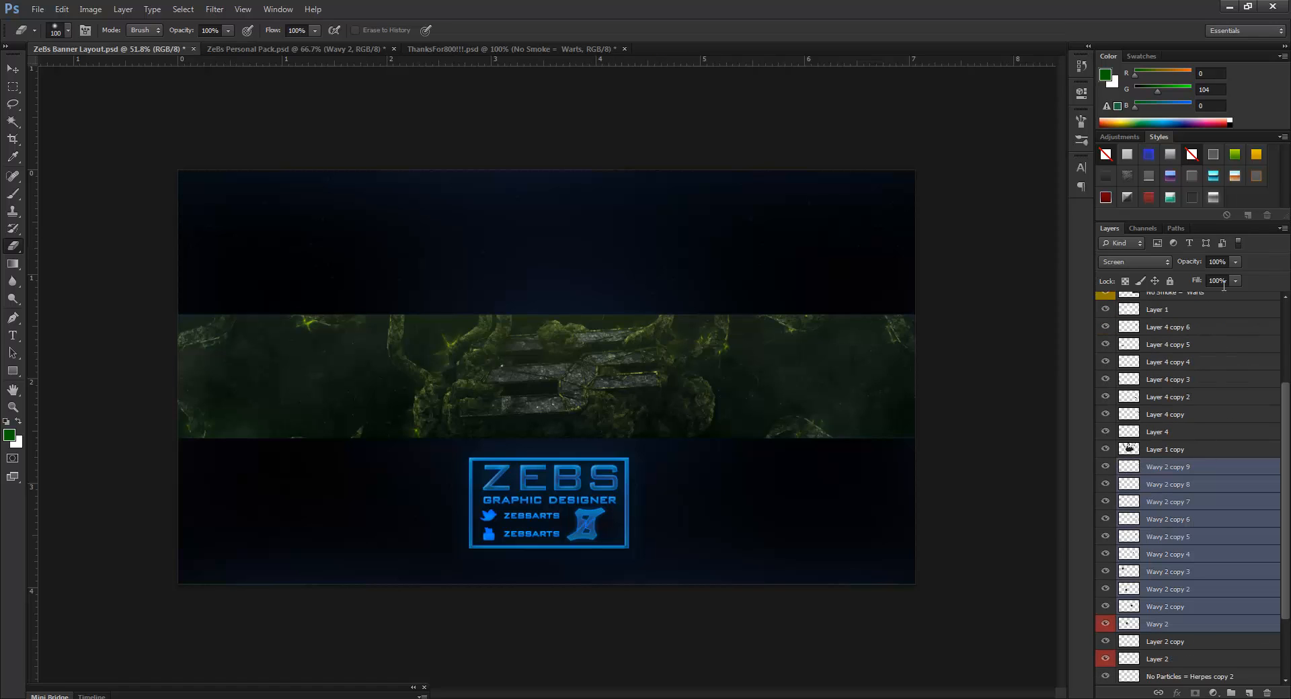
left_click_drag(1234, 264, 1231, 279)
left_click(1203, 418)
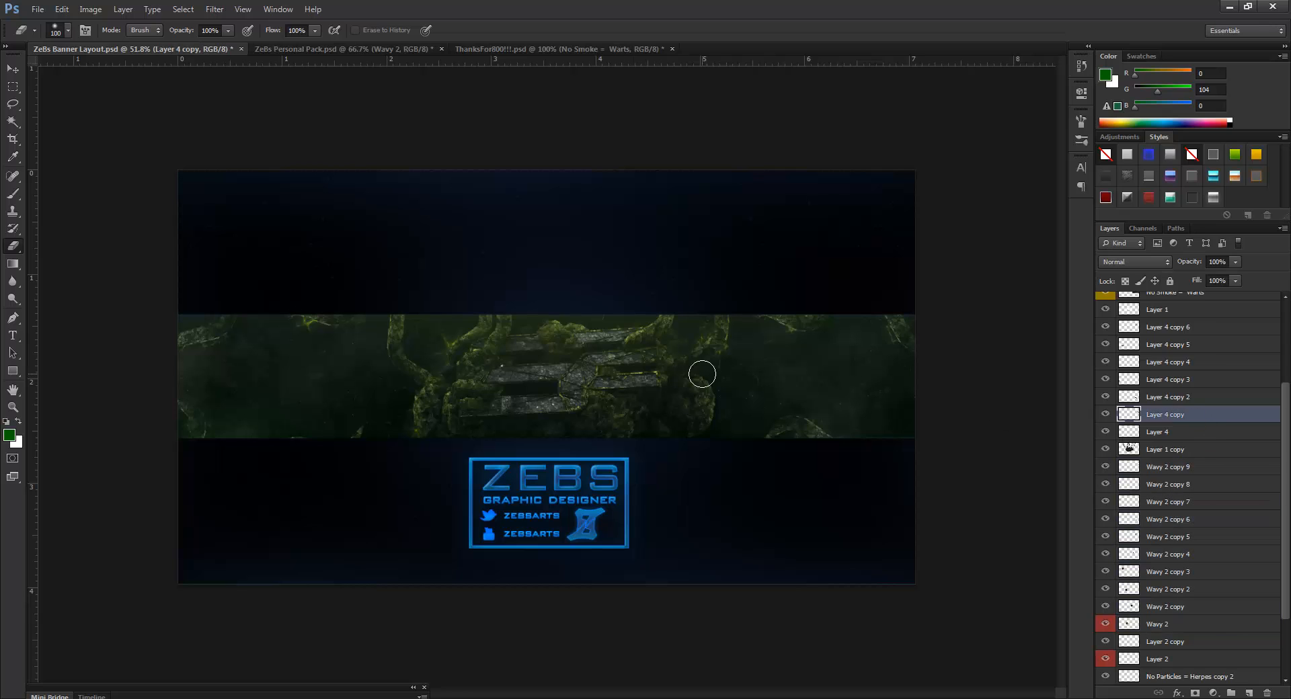
- Duplicate every layer from Layer 18 copy down to Black and merge the duplicates into one composite layer on top
scroll(702, 374, "up", 1)
left_click(15, 71)
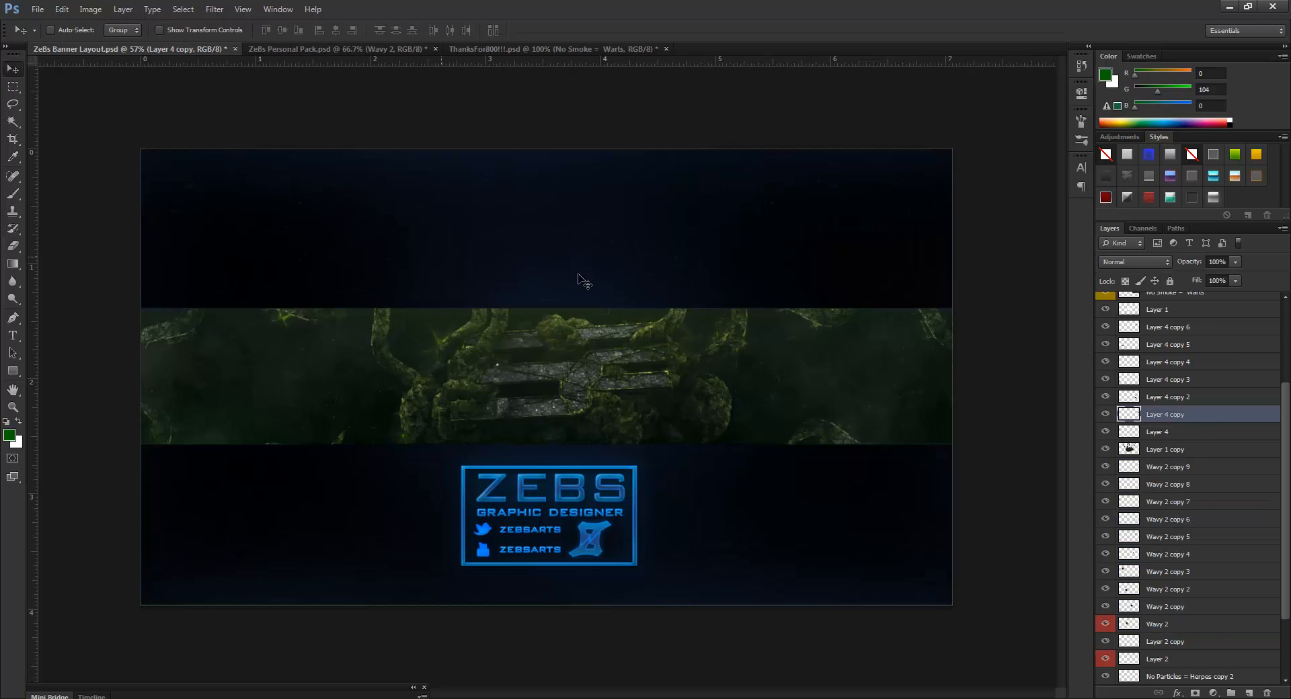
scroll(1233, 381, "up", 3)
left_click(1176, 303)
scroll(1238, 363, "down", 5)
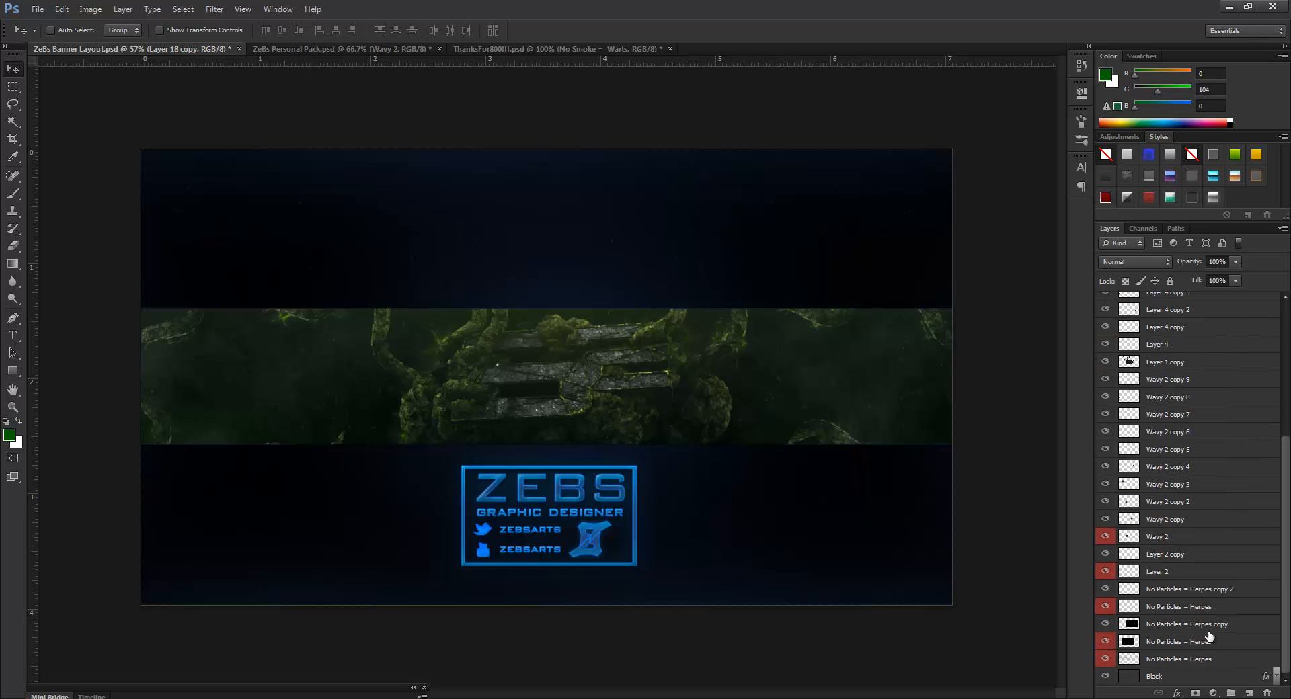
left_click(1190, 677, "shift")
scroll(1175, 666, "up", 5)
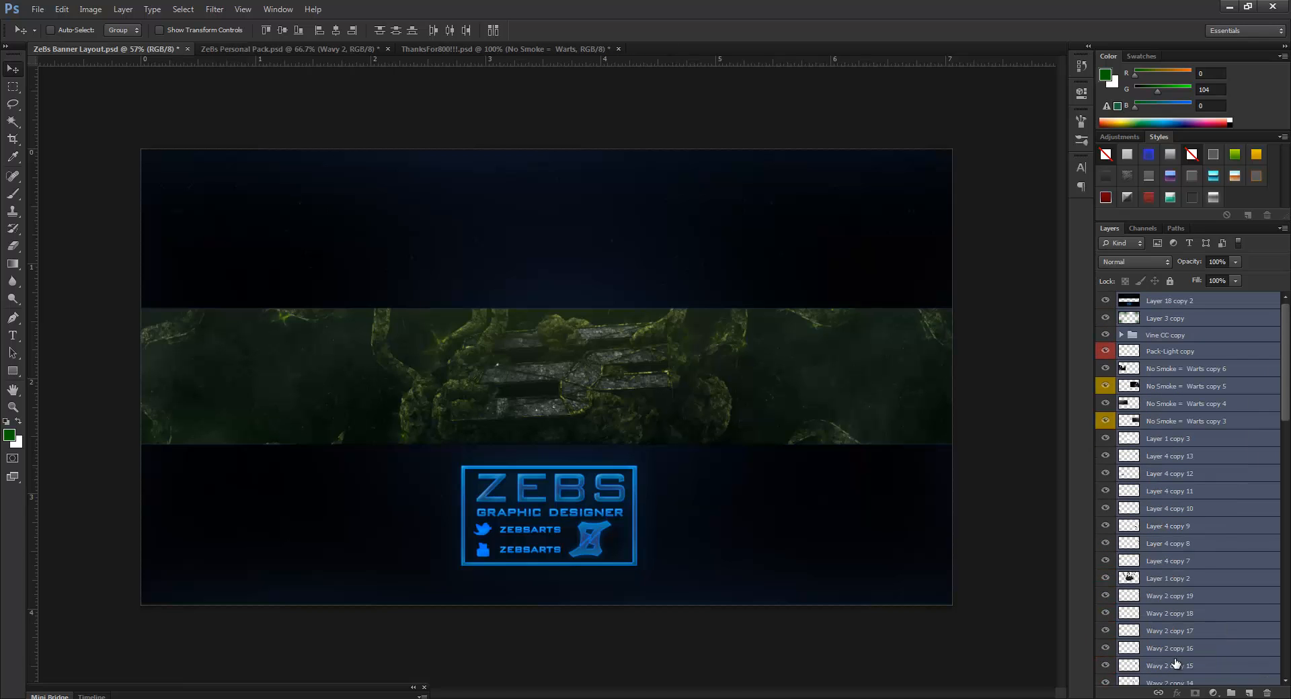
right_click(1140, 482)
left_click(1202, 314)
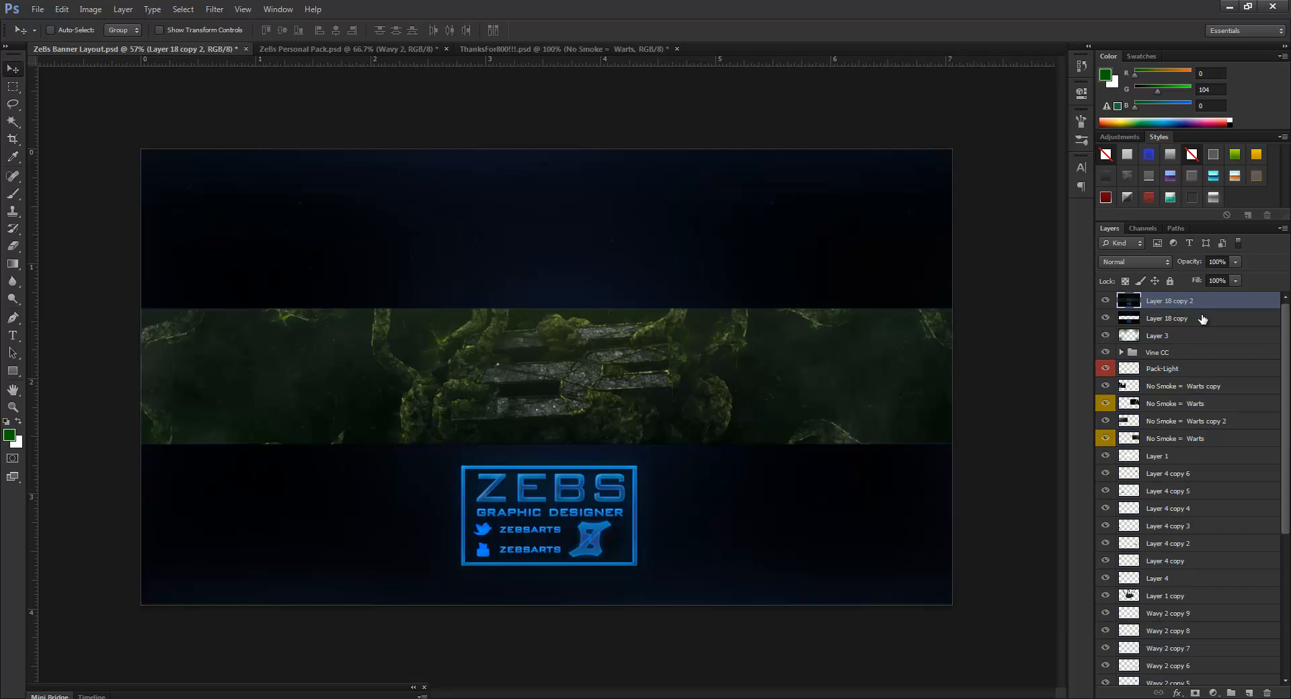
- Duplicate the merged composite layer and apply a Gaussian Blur with a 2-pixel radius to the copy
key("ctrl+j")
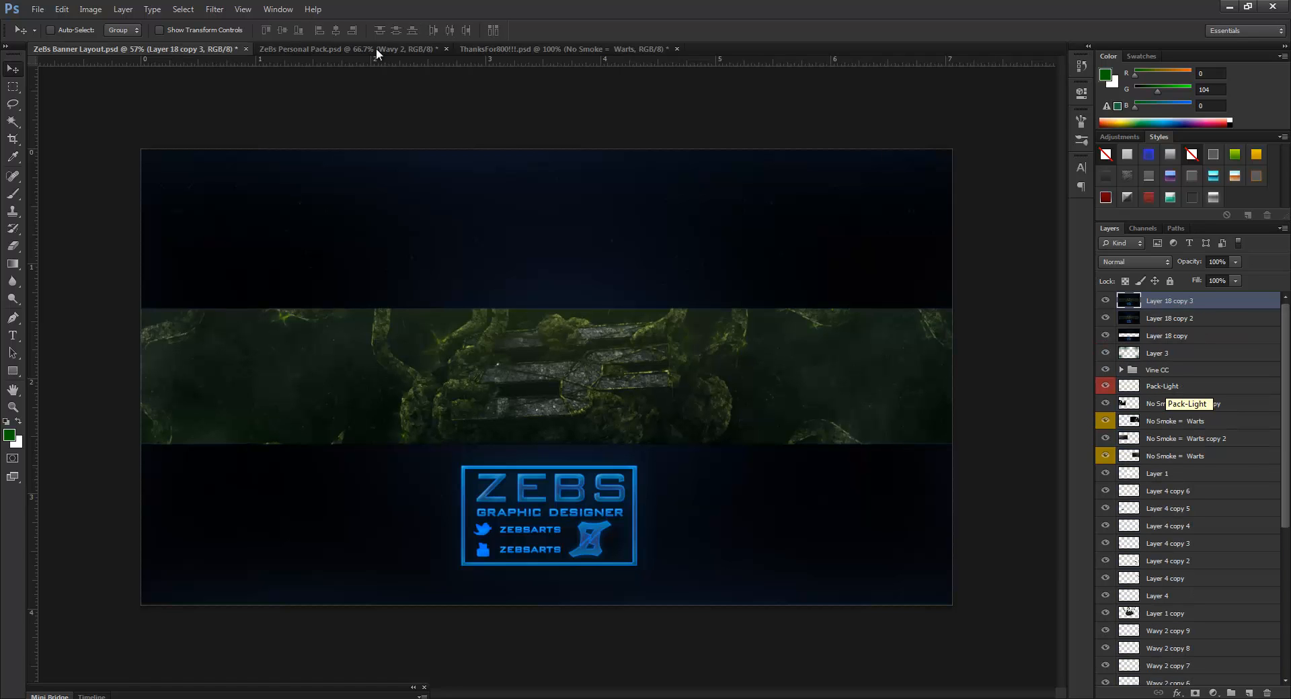
left_click(216, 9)
mouse_move(260, 145)
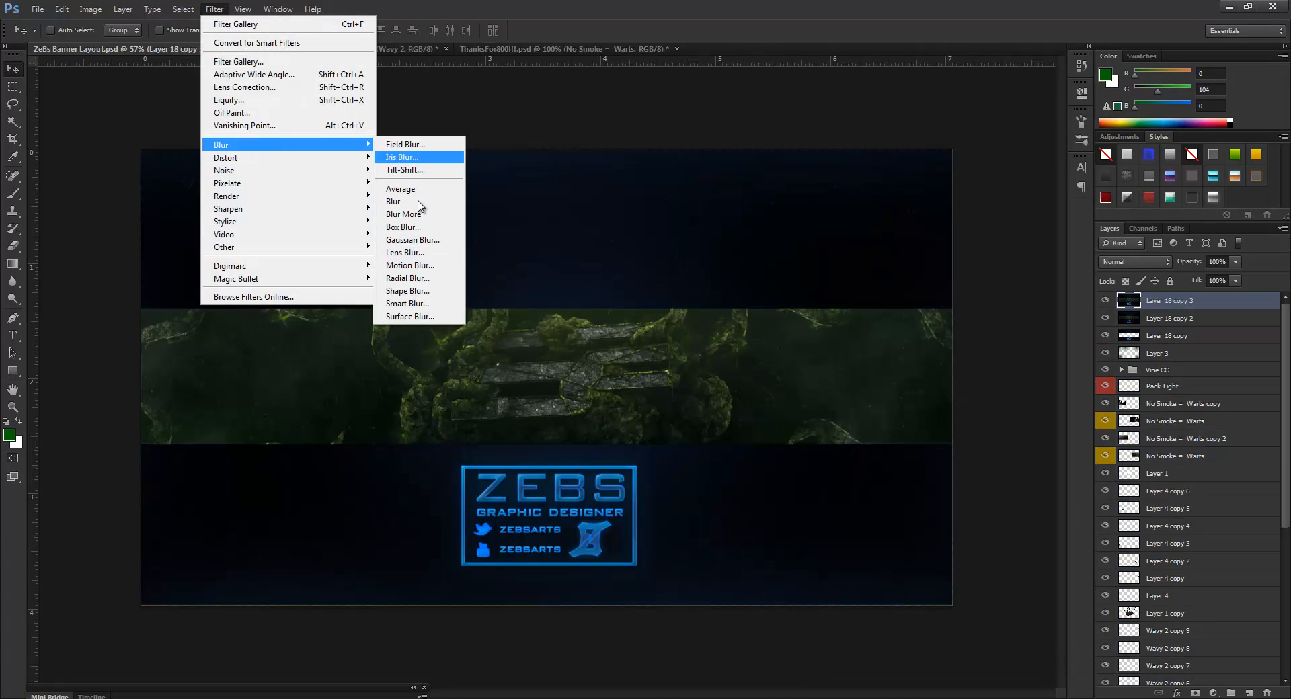
left_click(417, 240)
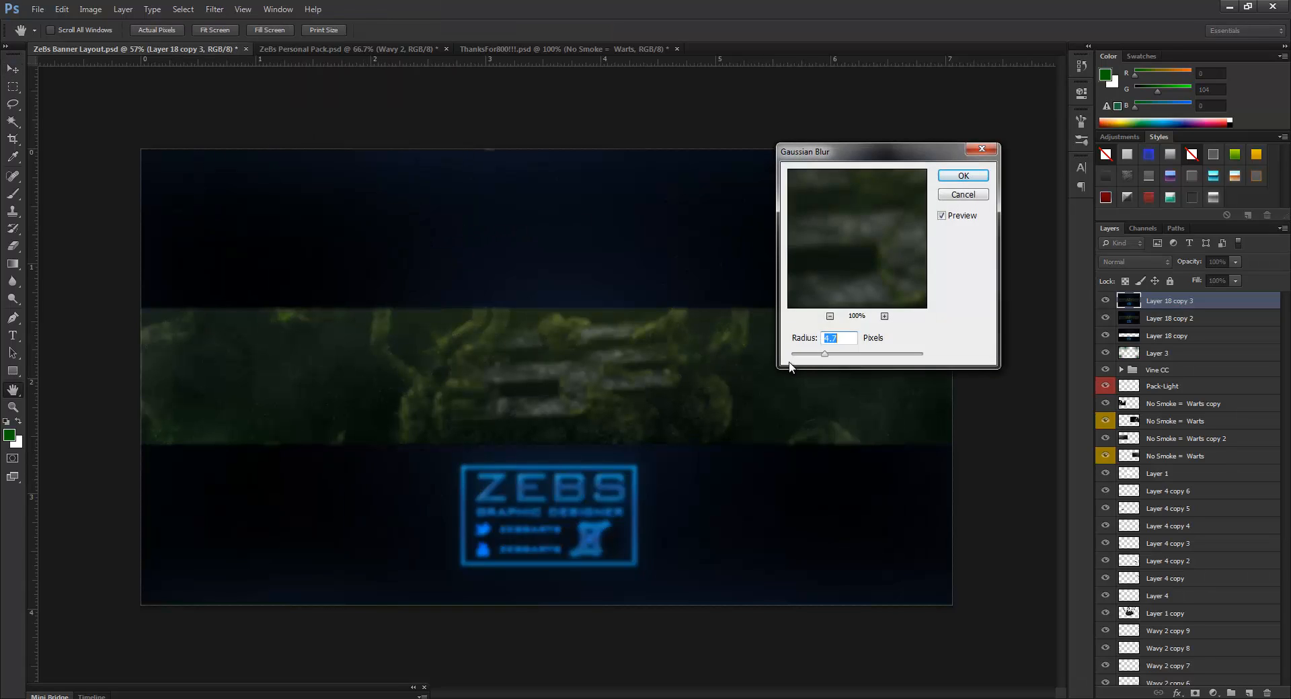
type("1")
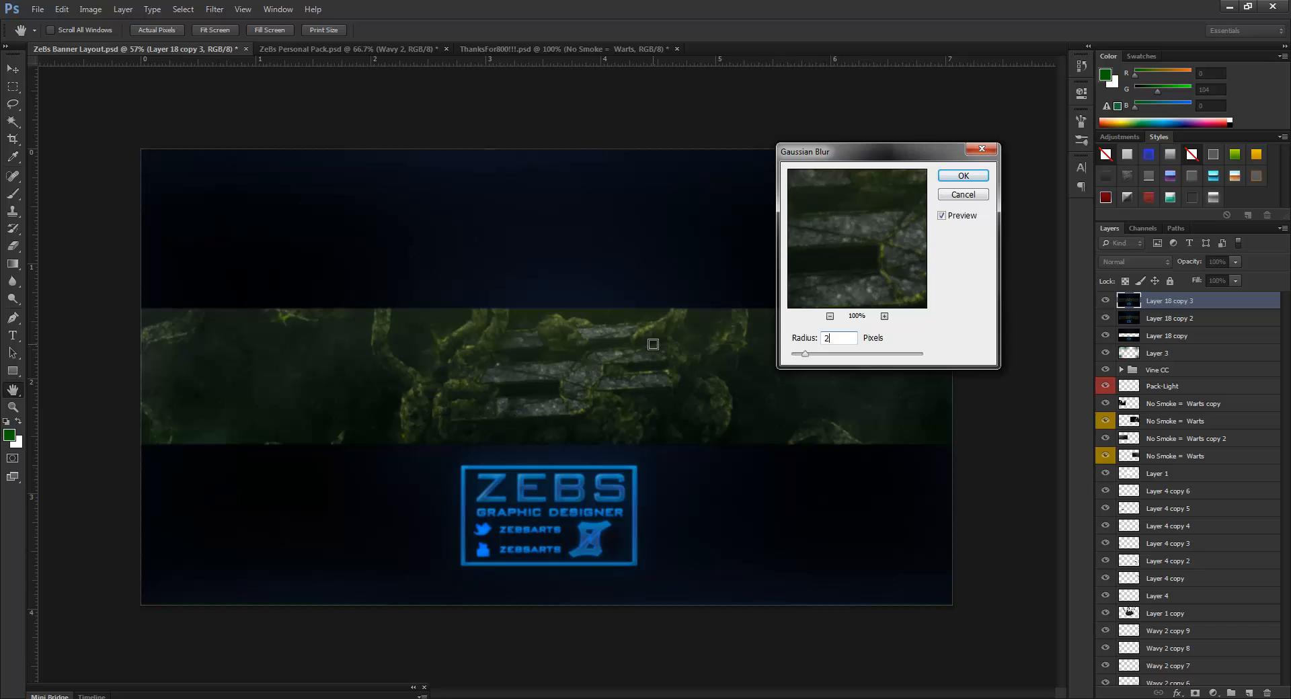
key("Return")
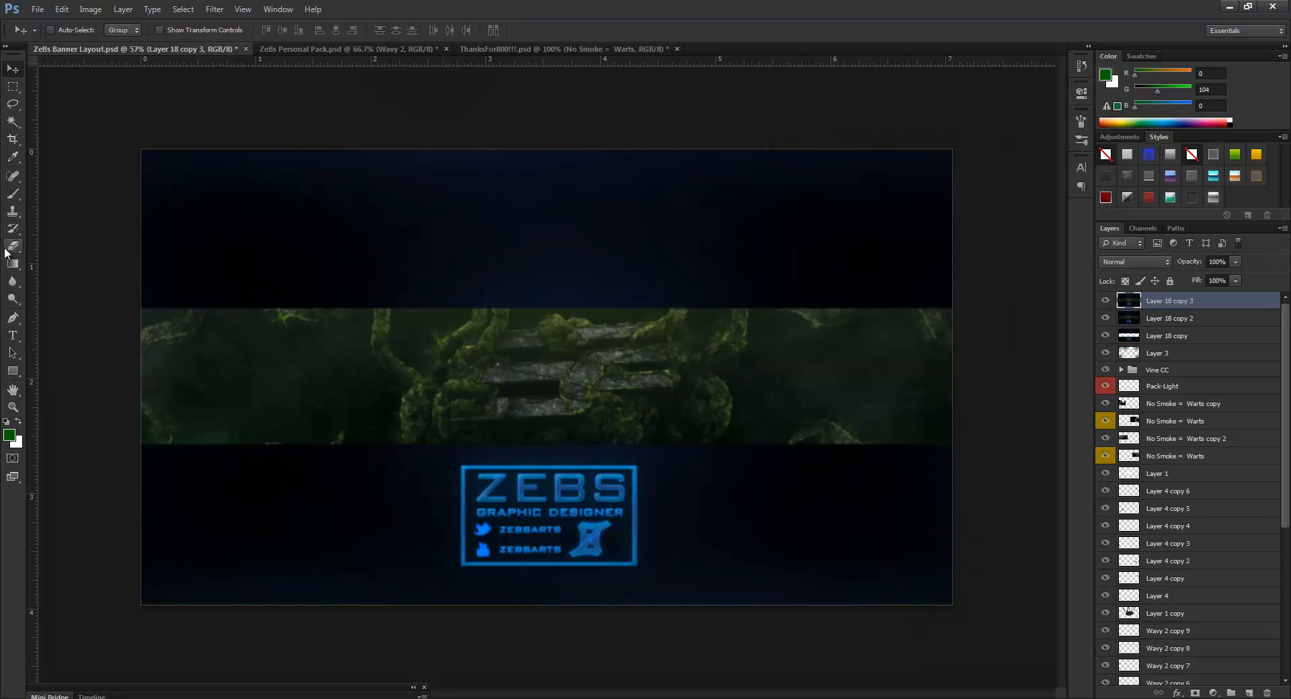
- Save the document and erase the blurred copy over the stone logo so the sharp composite shows through
left_click(6, 250)
scroll(513, 408, "up", 2)
key("ctrl+s")
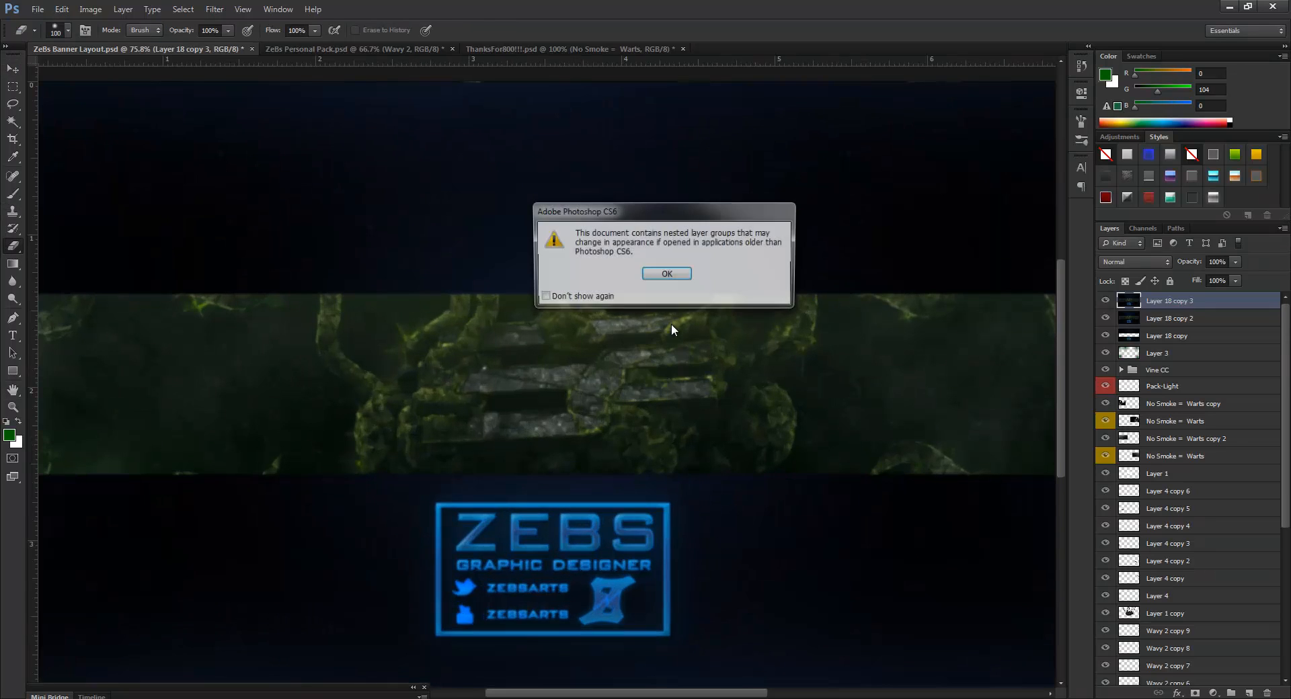
left_click(666, 274)
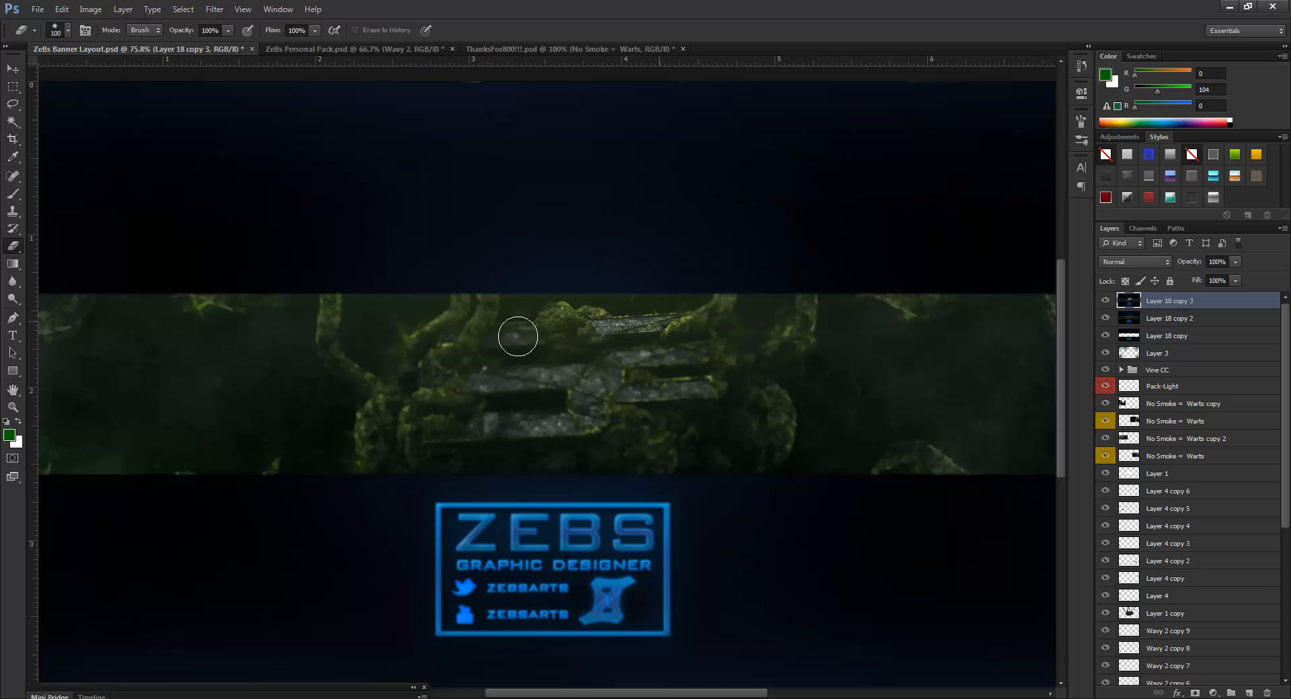
mouse_move(518, 336)
left_mouse_down()
mouse_move(684, 357)
mouse_move(552, 381)
mouse_move(591, 360)
mouse_move(605, 401)
mouse_move(538, 454)
mouse_move(483, 444)
mouse_move(596, 425)
mouse_move(452, 430)
mouse_move(554, 388)
mouse_move(482, 386)
mouse_move(445, 389)
mouse_move(693, 373)
mouse_move(620, 388)
mouse_move(802, 410)
left_mouse_up()
scroll(780, 415, "down", 1)
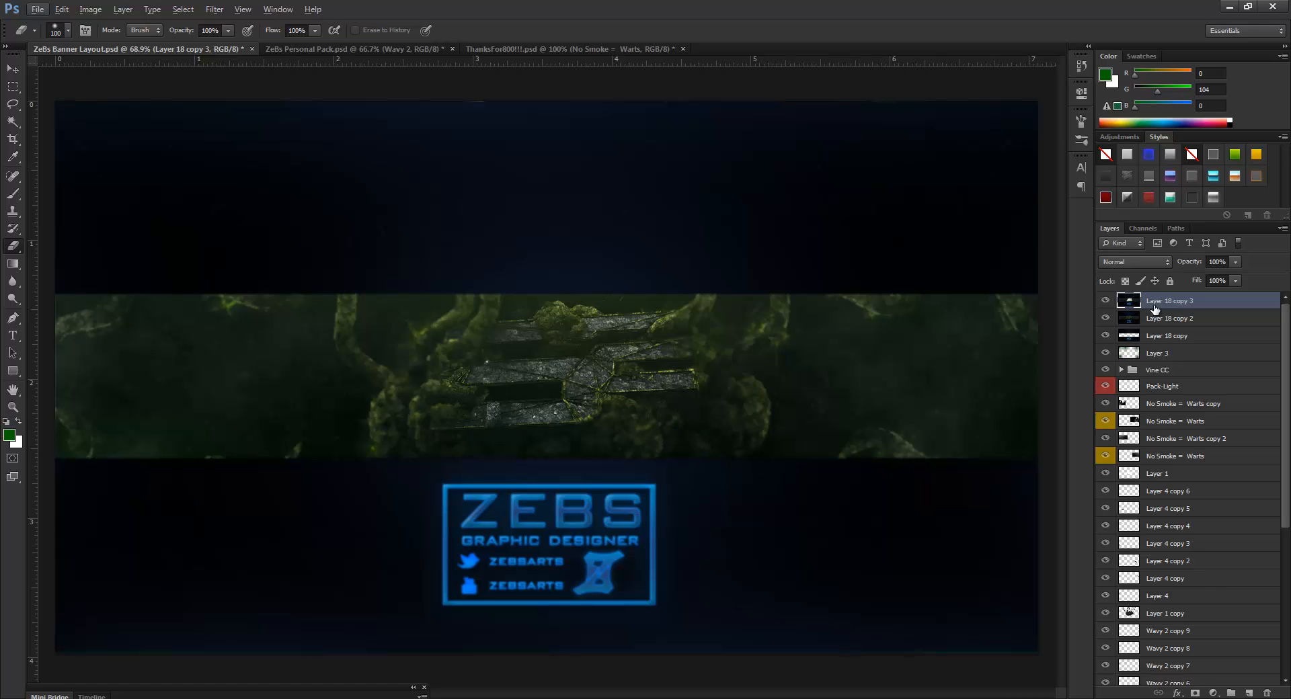
- Merge the partly erased blurred layer with the sharp composite layer, Layer 18 copy 2
left_click(1190, 323, "shift")
right_click(1190, 322)
left_click(1077, 537)
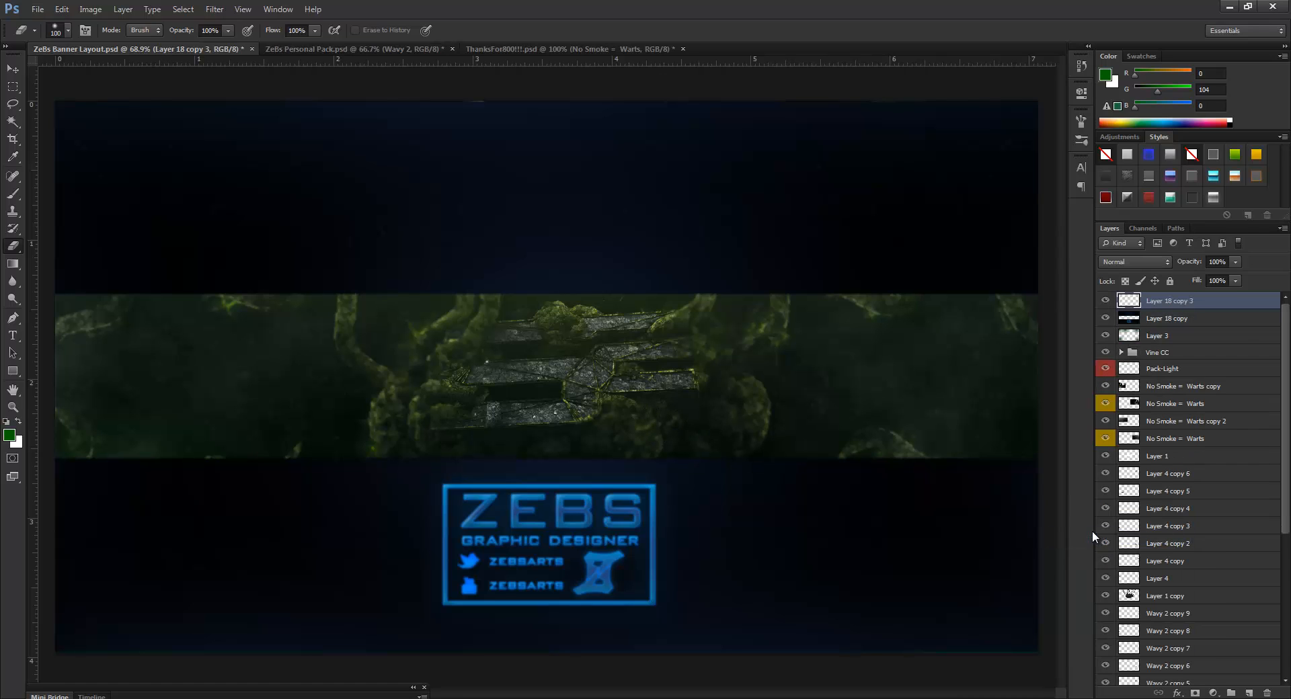
- Apply a High Pass filter with a 10.0-pixel radius to a duplicate of the merged composite and set its blend mode to Overlay
left_click(214, 9)
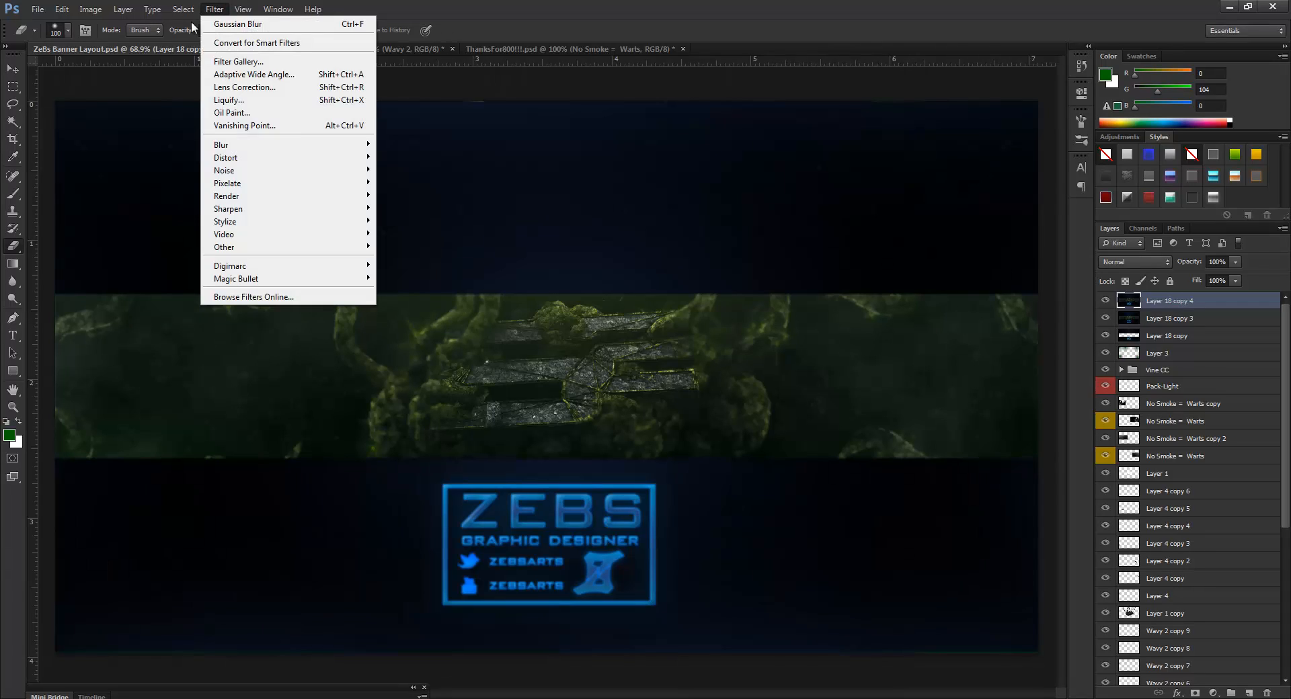
mouse_move(280, 237)
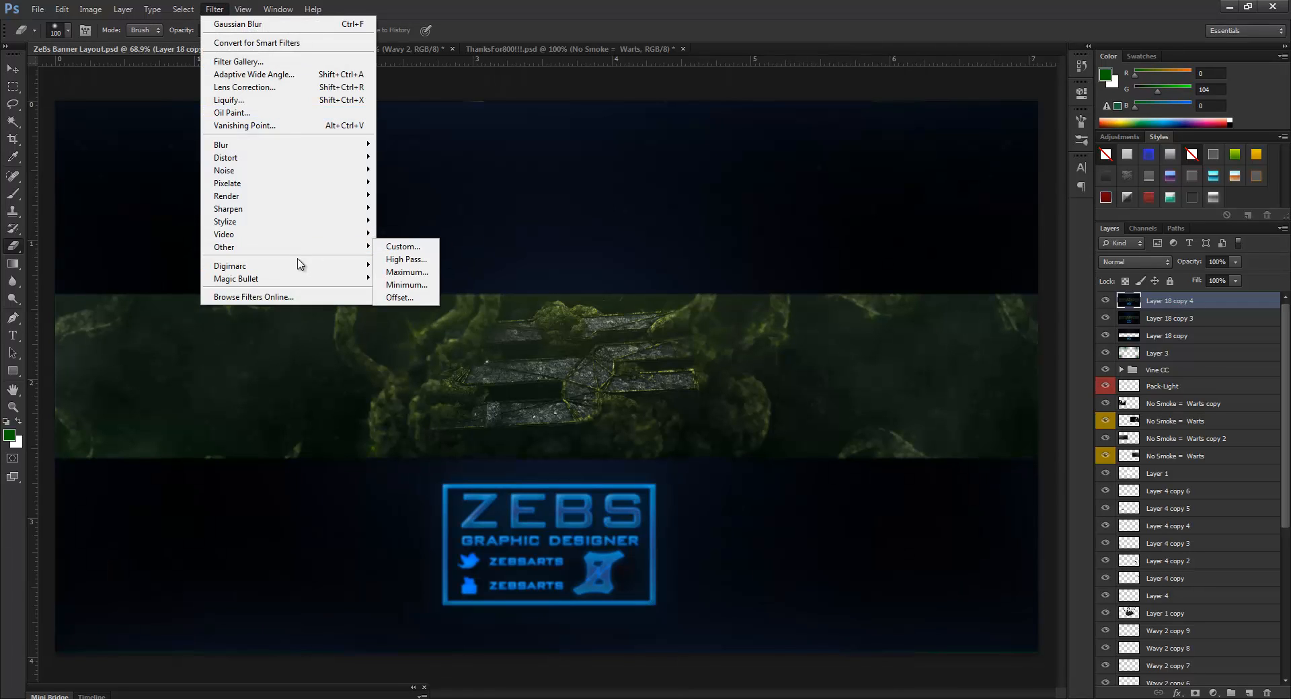
left_click(407, 259)
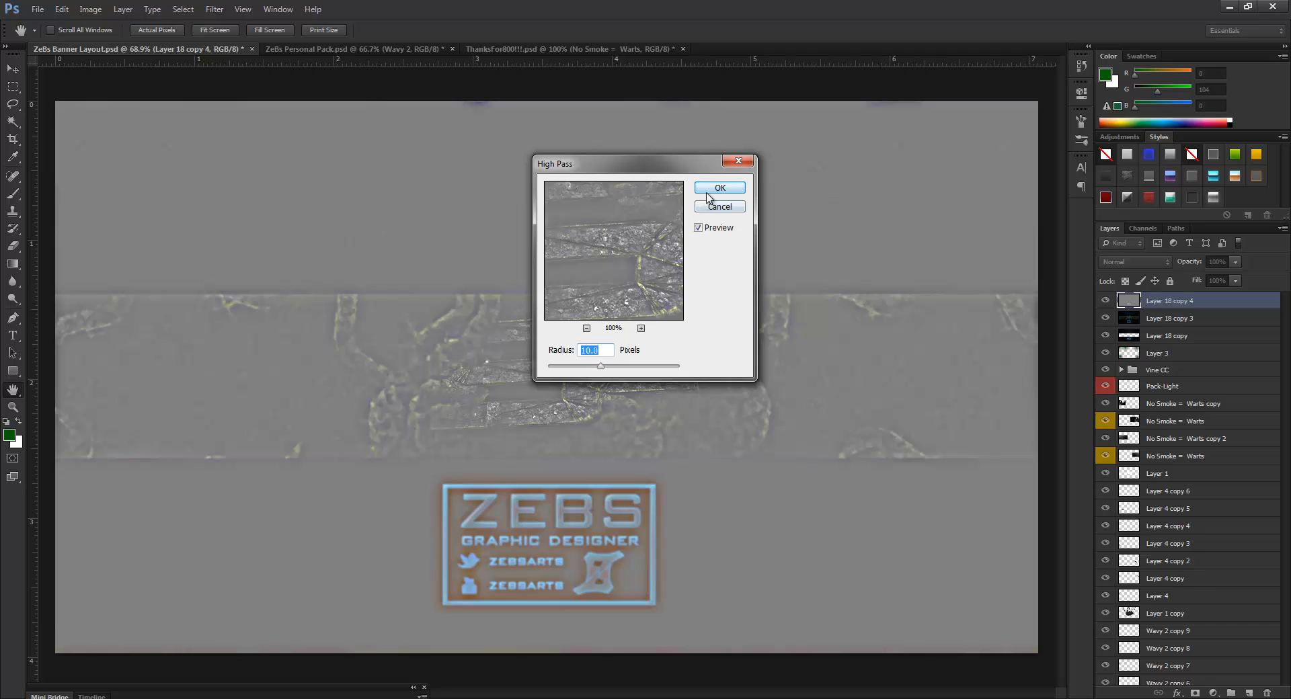
left_click(707, 195)
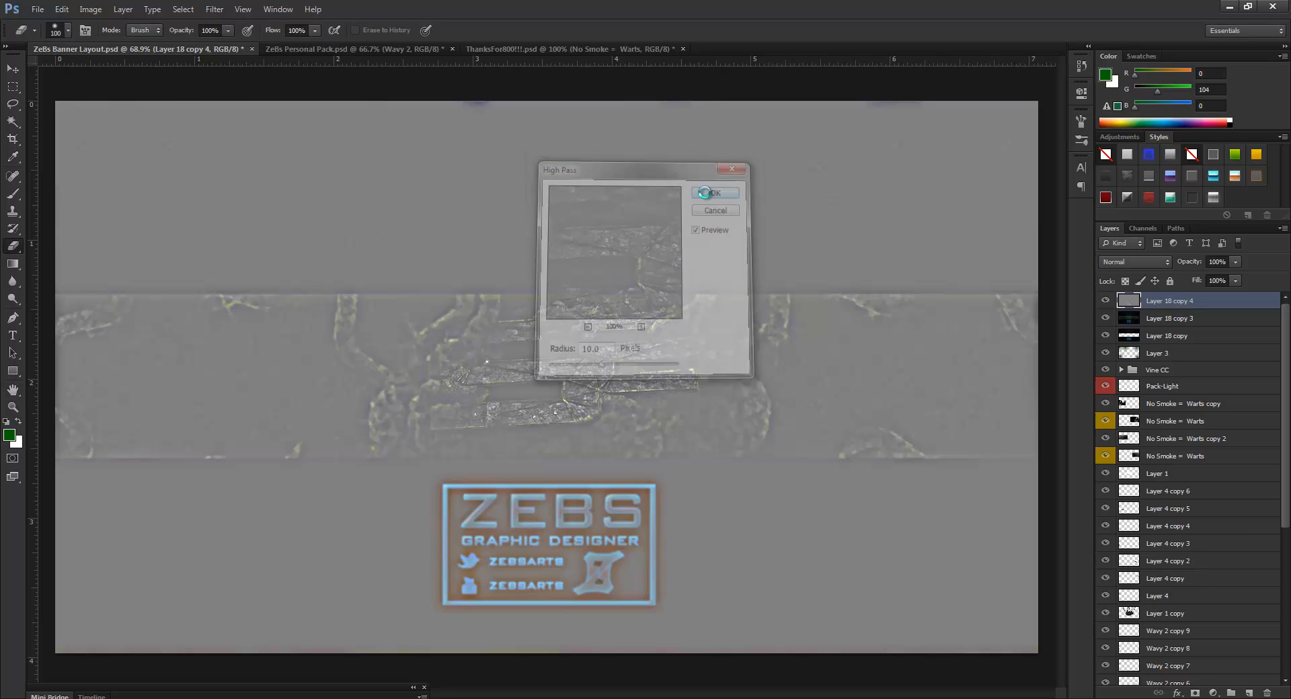
left_click(1134, 262)
left_click(1144, 437)
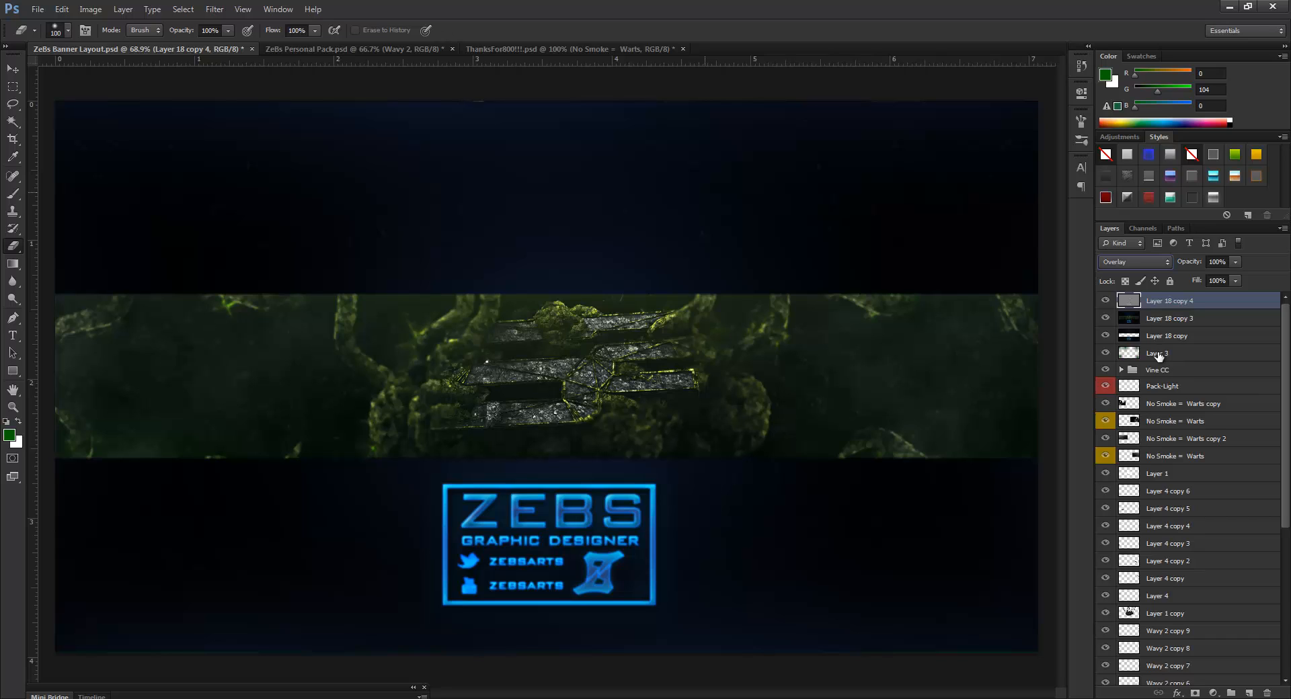
- Merge the High Pass overlay layer with the composite beneath it and duplicate the merged result
left_click(1213, 318, "ctrl")
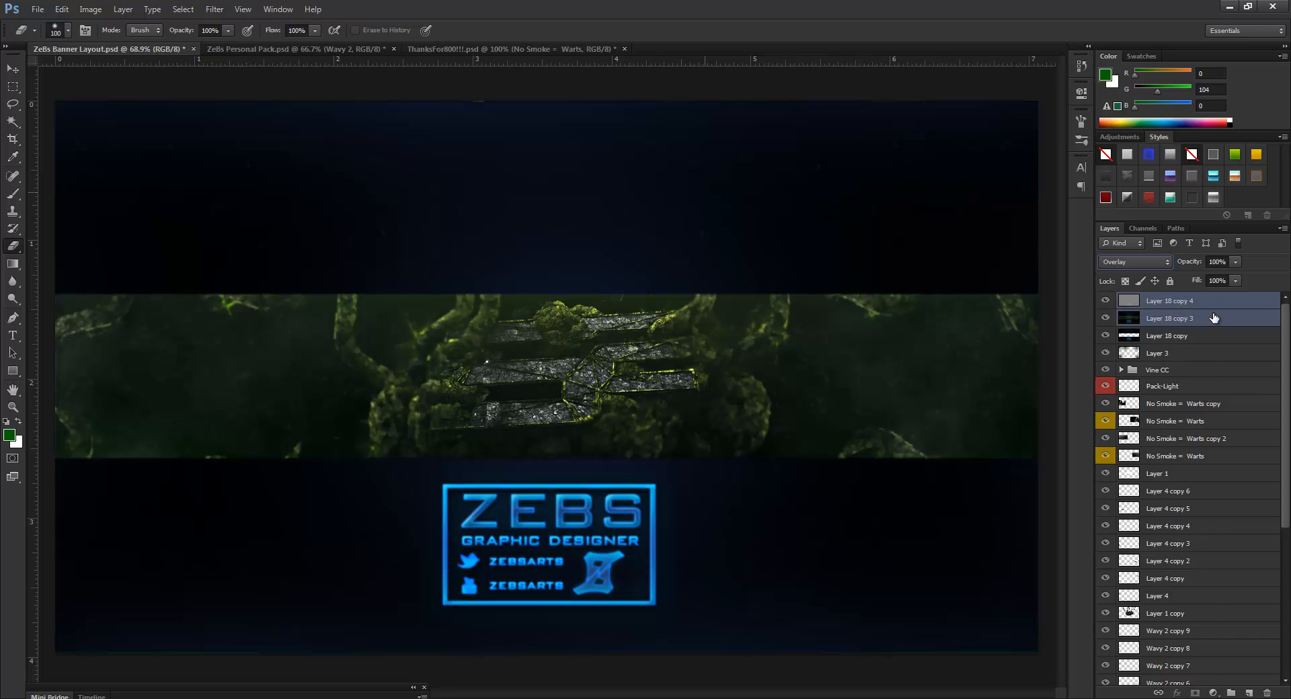
right_click(1213, 318)
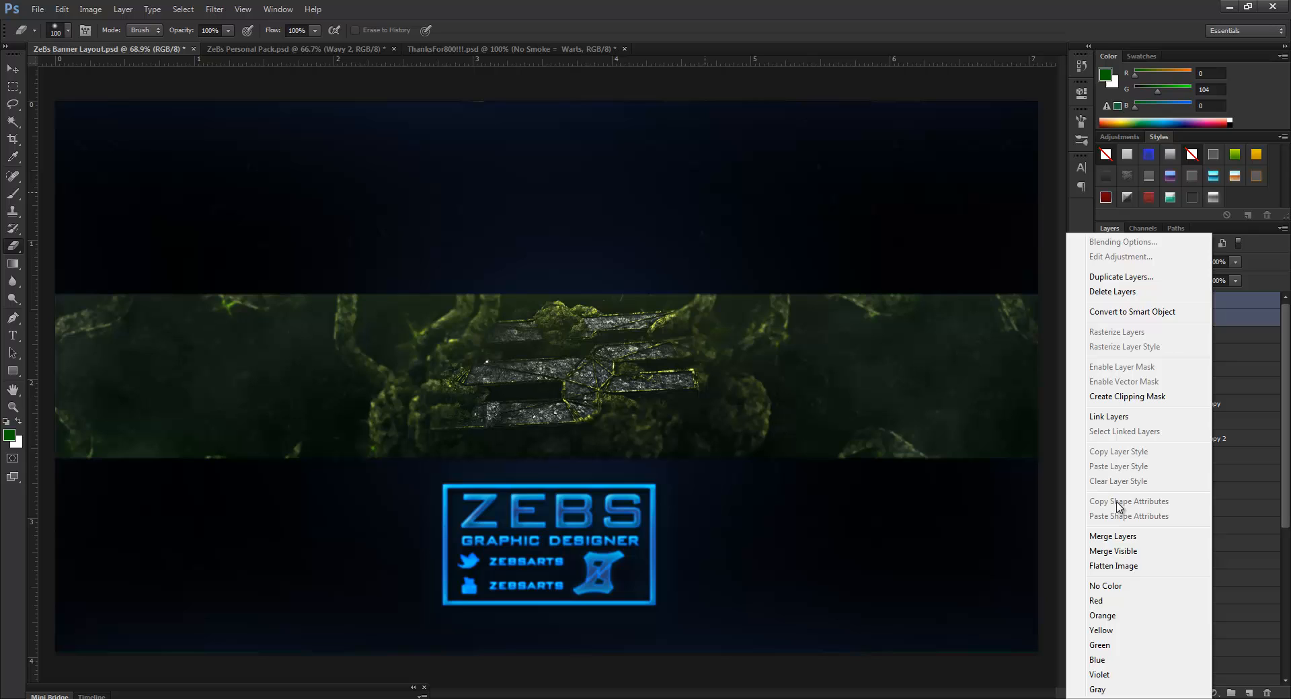
left_click(1109, 535)
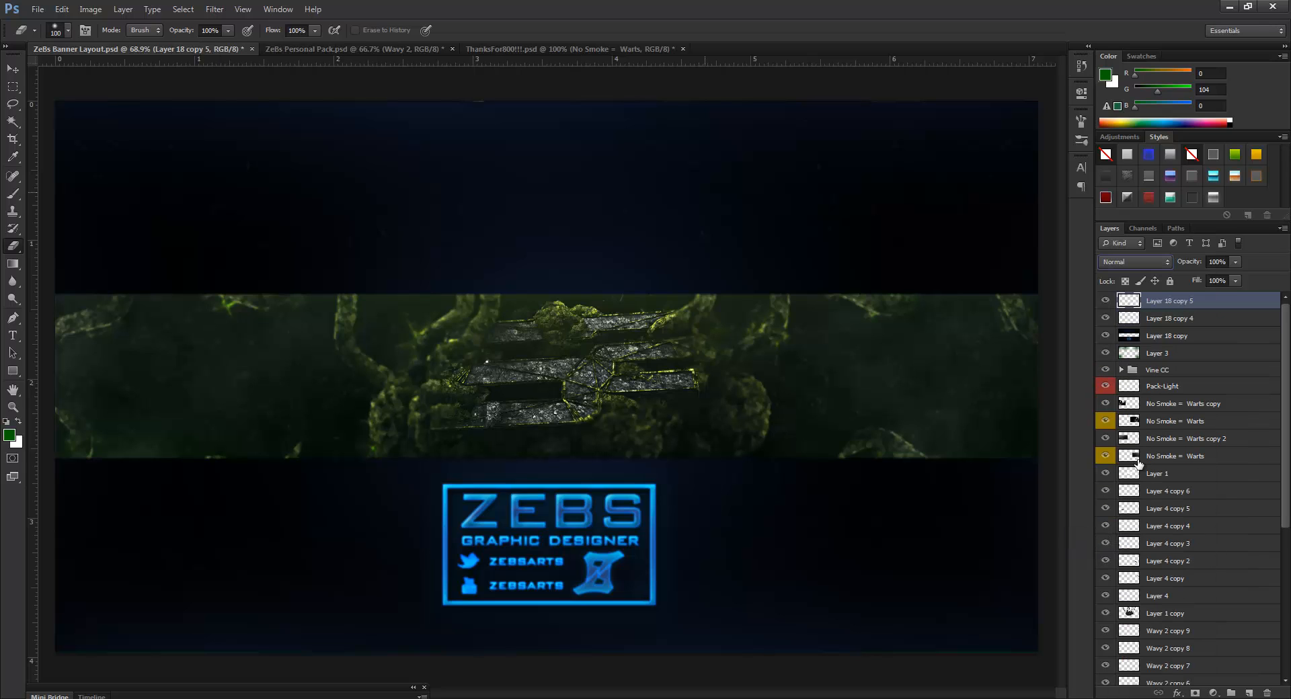
- Disable the green channel in the blending options of Layer 18 copy 5 and offset the layer slightly for colour fringing
double_click(1134, 304)
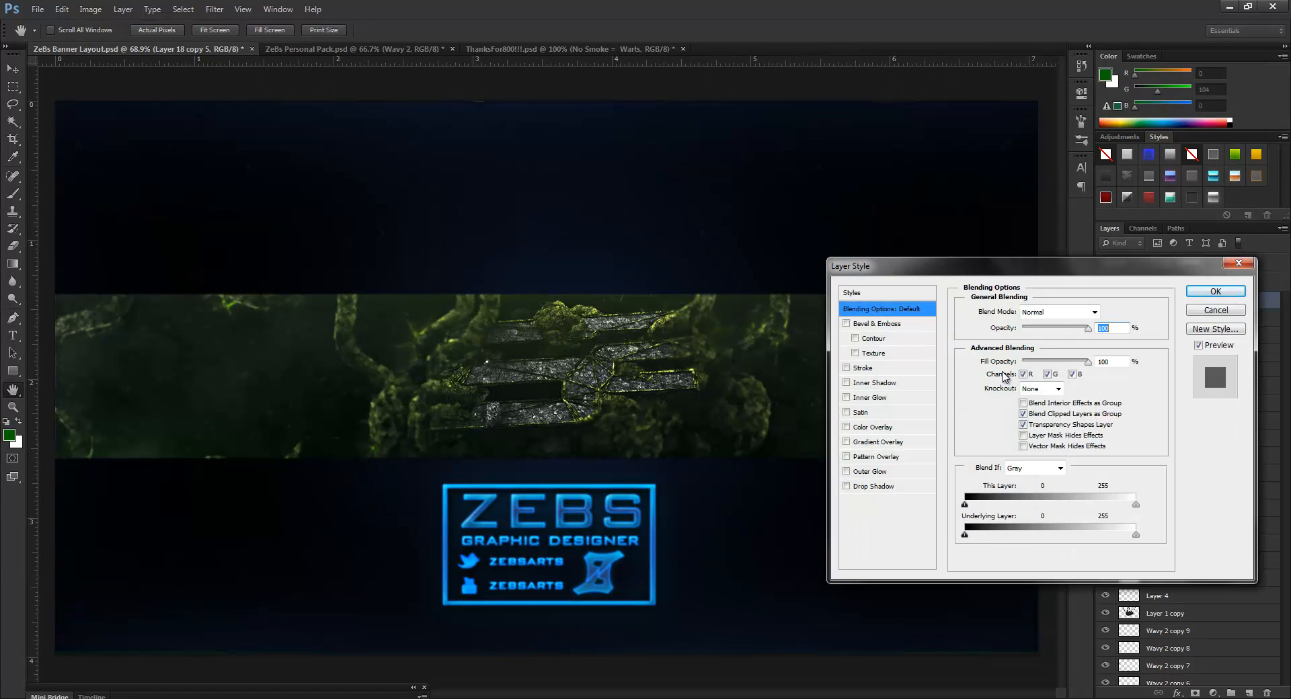
left_click(1047, 374)
left_click(1047, 374)
left_click(1071, 373)
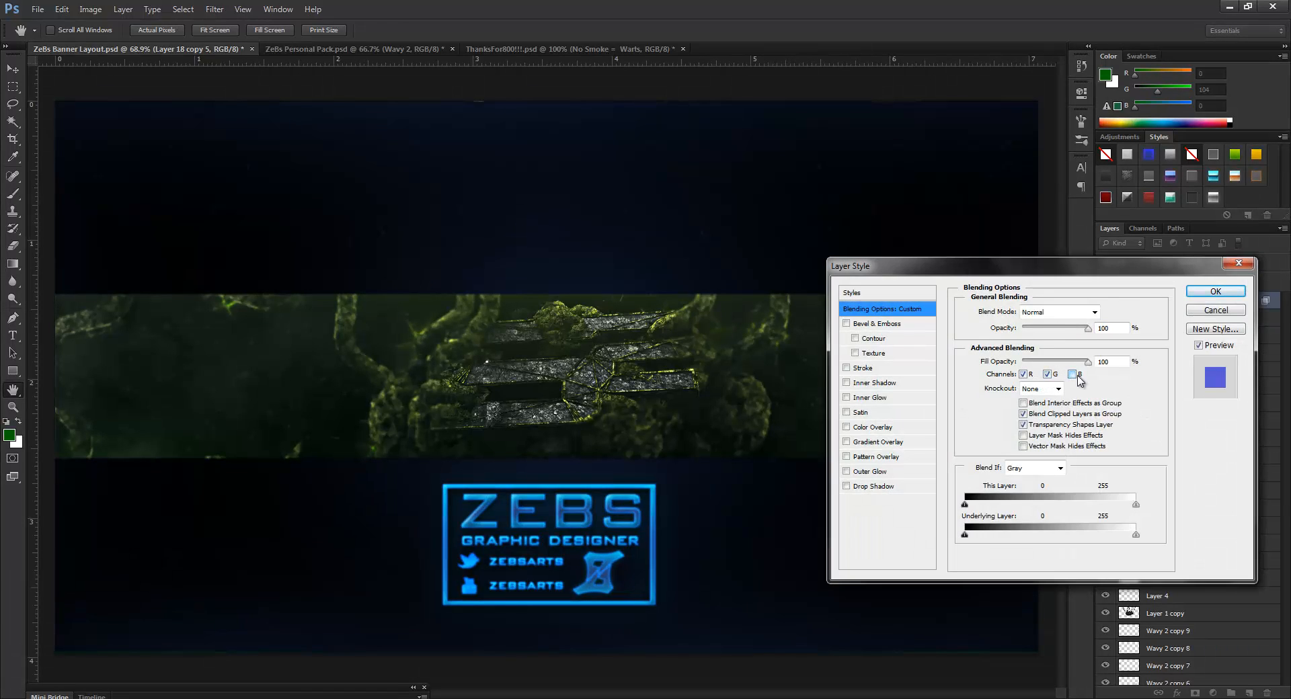
left_click(1071, 374)
left_click(1047, 375)
left_click(1215, 292)
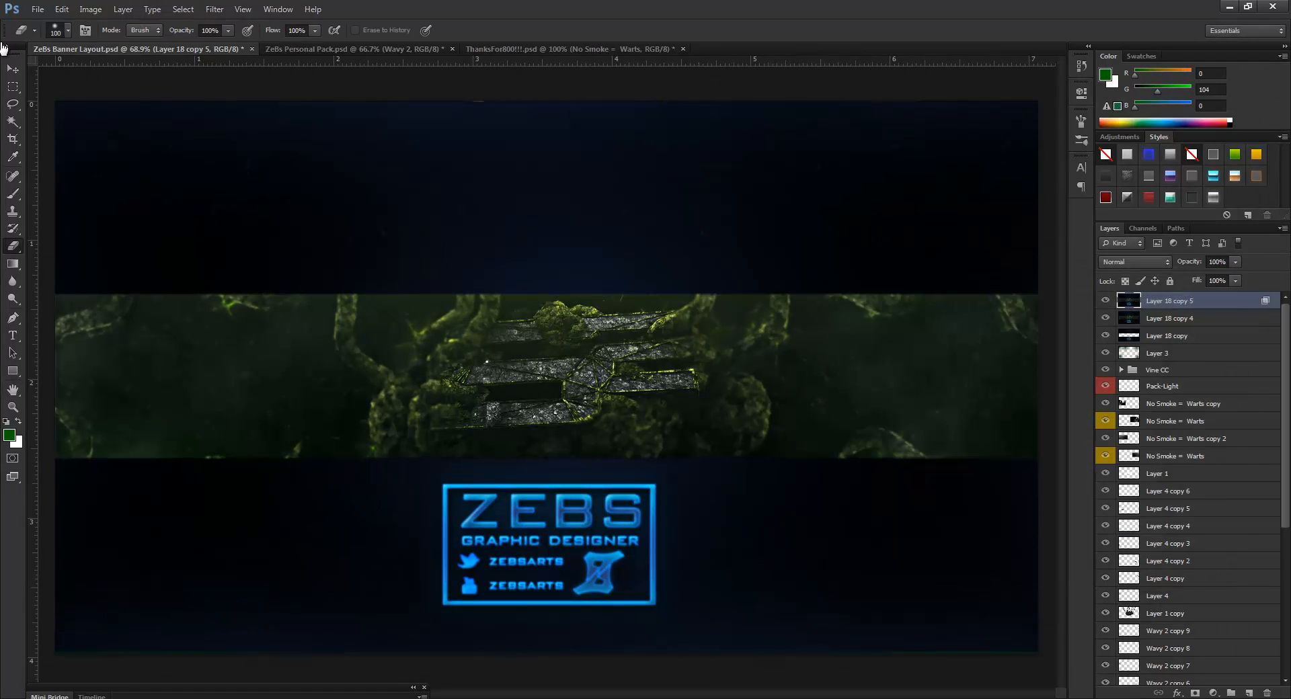
left_click(13, 69)
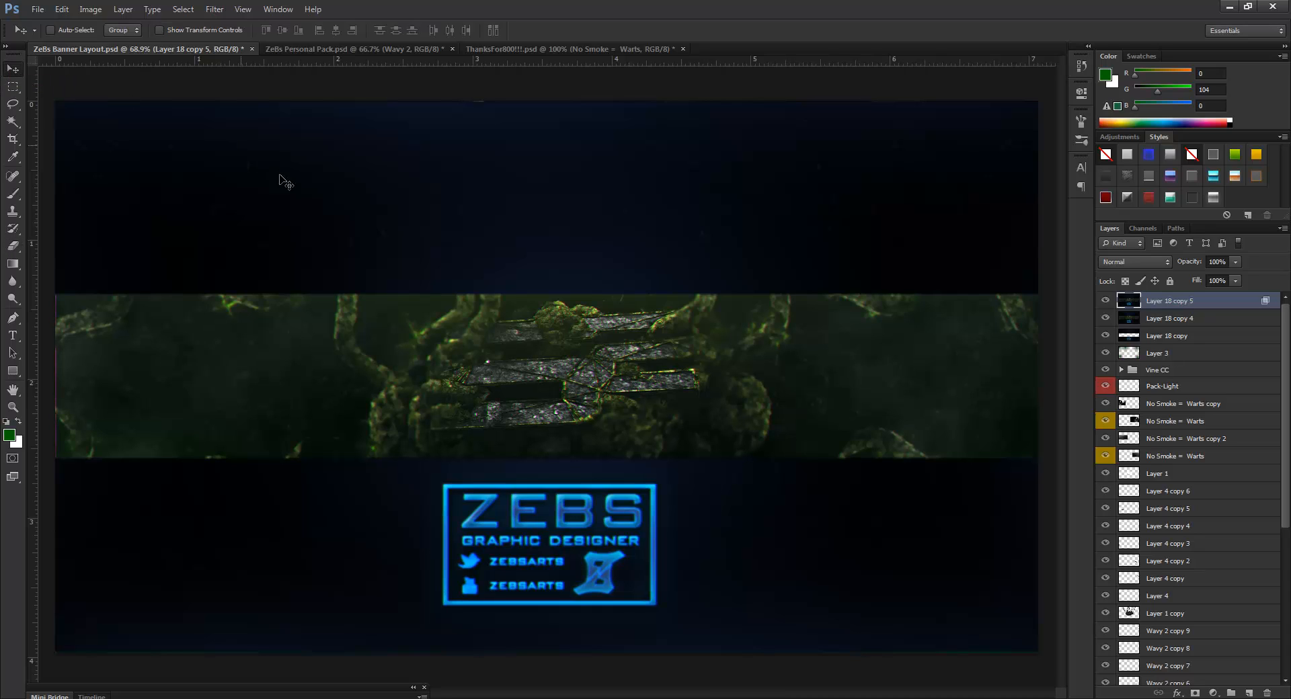
double_click(1142, 300)
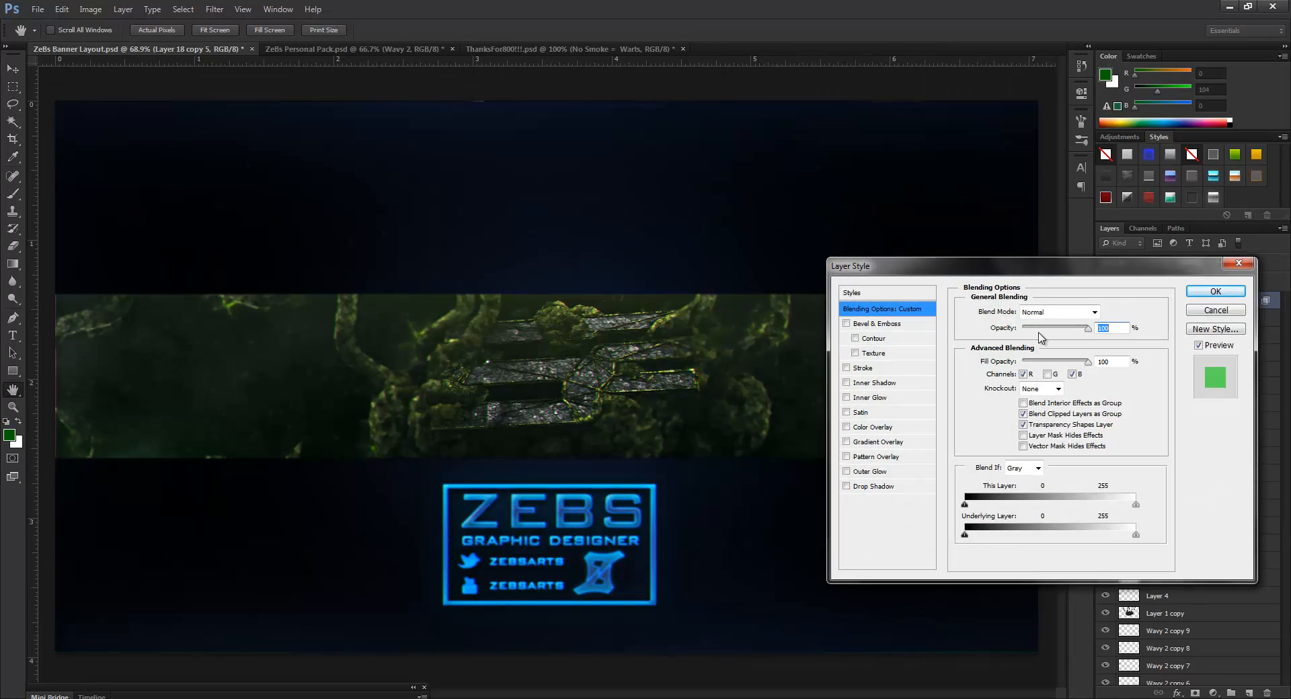
left_click_drag(889, 265, 528, 212)
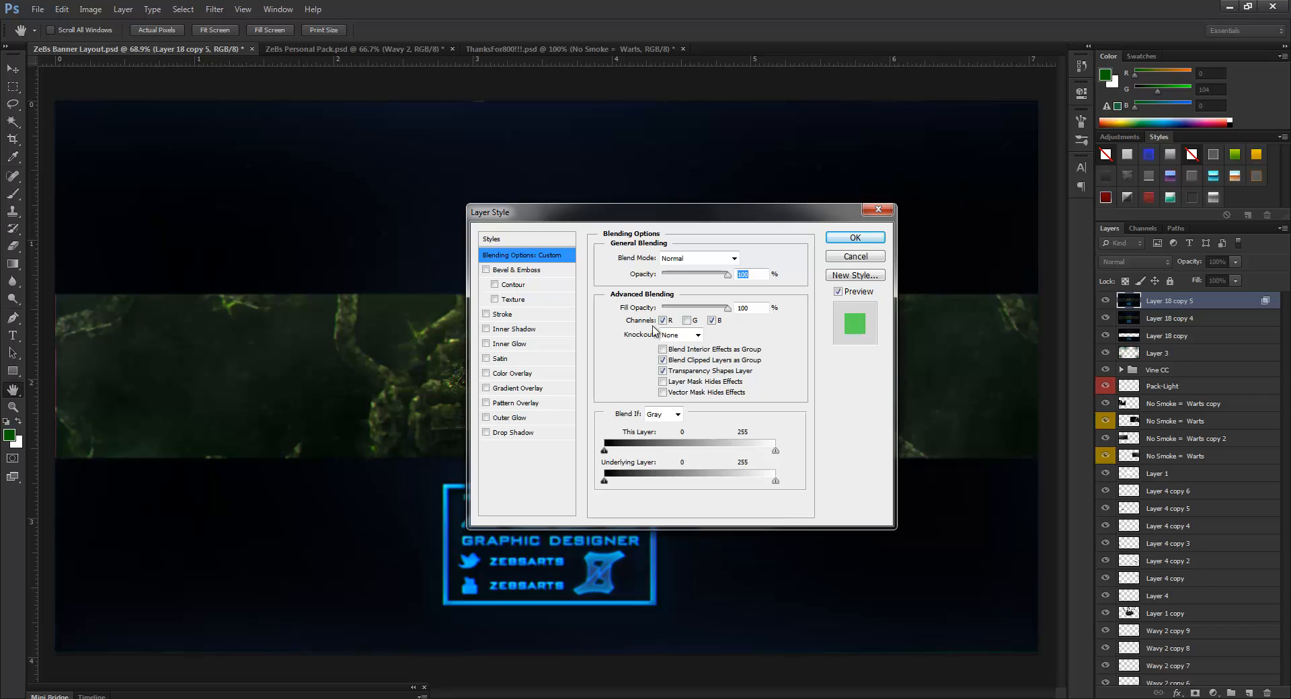
left_click(711, 321)
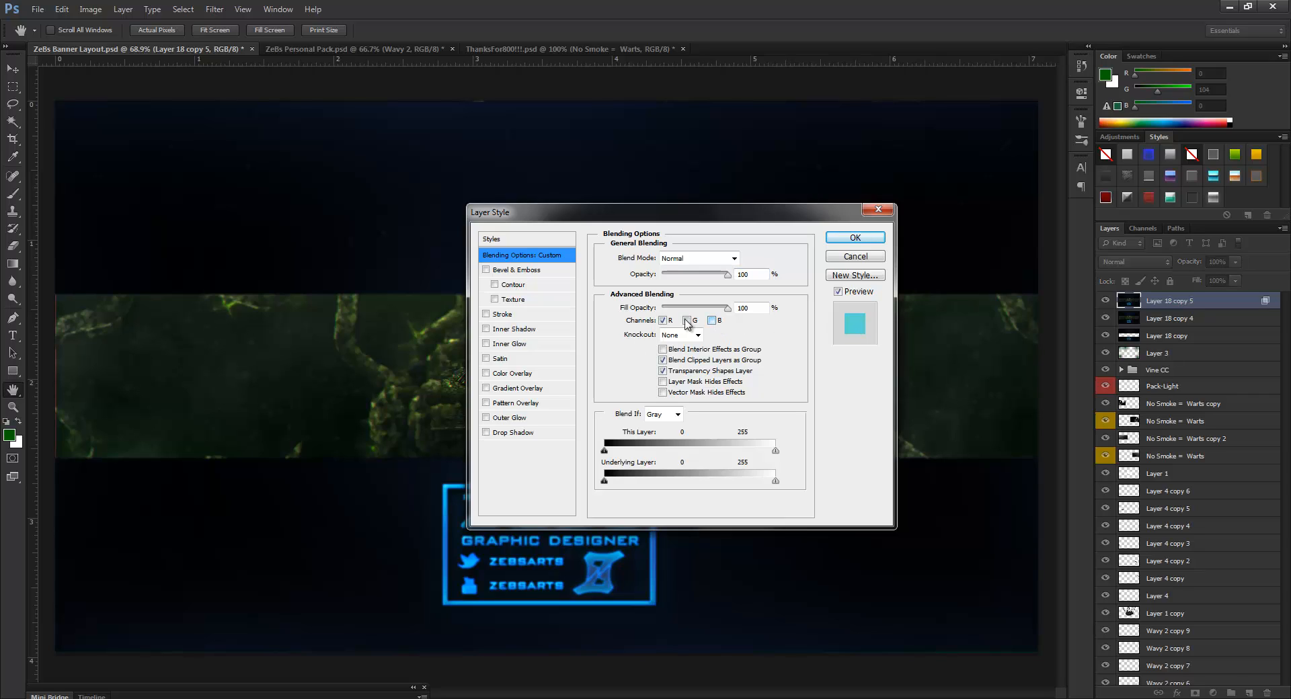
left_click(712, 321)
left_click(663, 321)
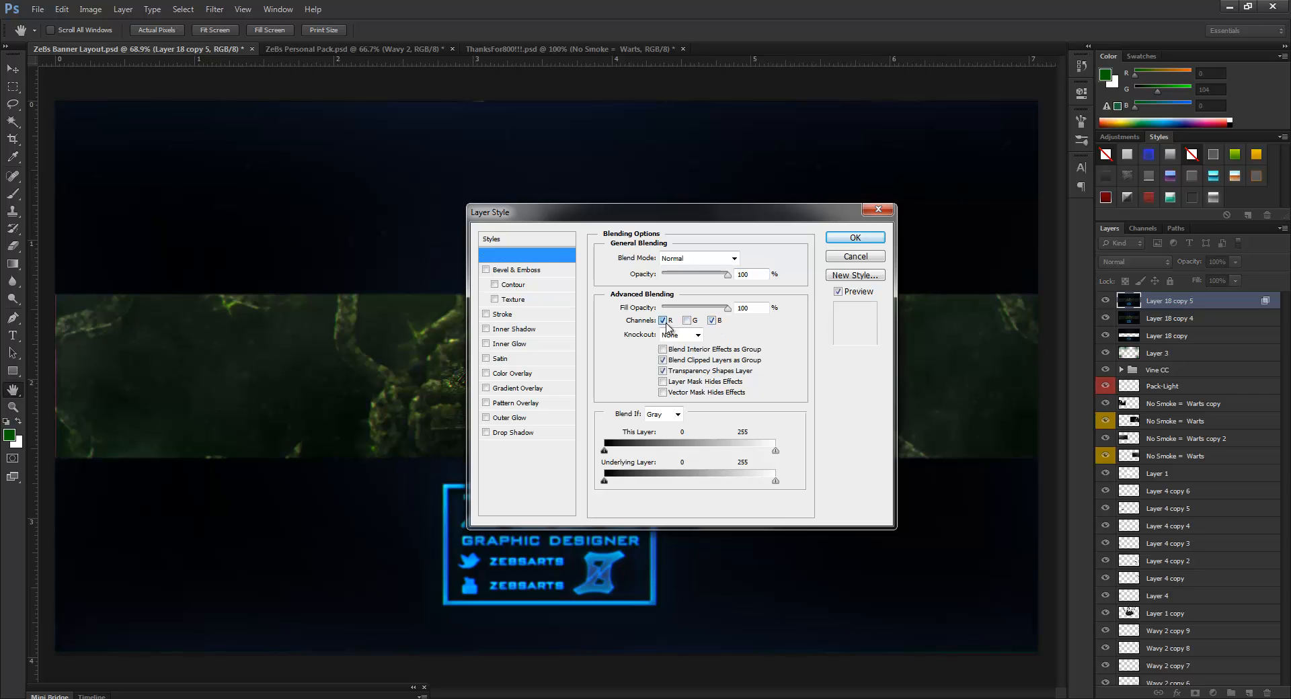
left_click(854, 256)
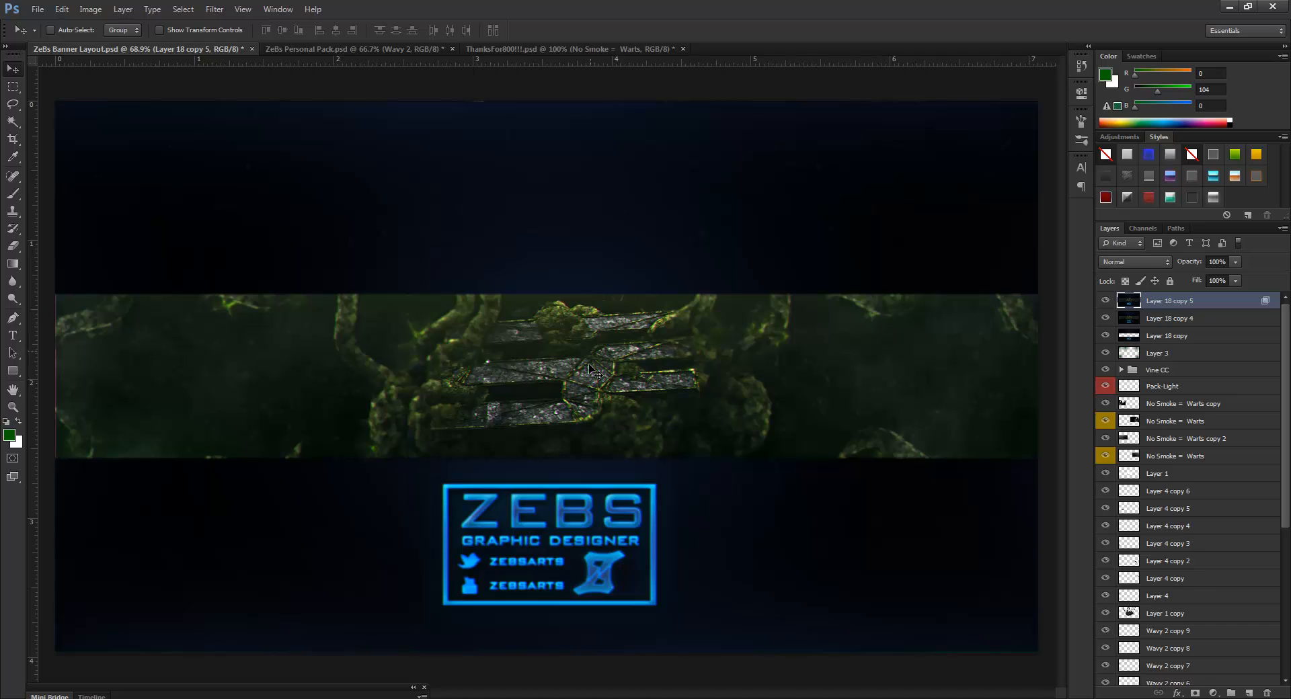
- Add a Photo Filter adjustment layer above Layer 18 copy 5 with its colour set to bright blue 00b4ff
scroll(691, 370, "down", 3)
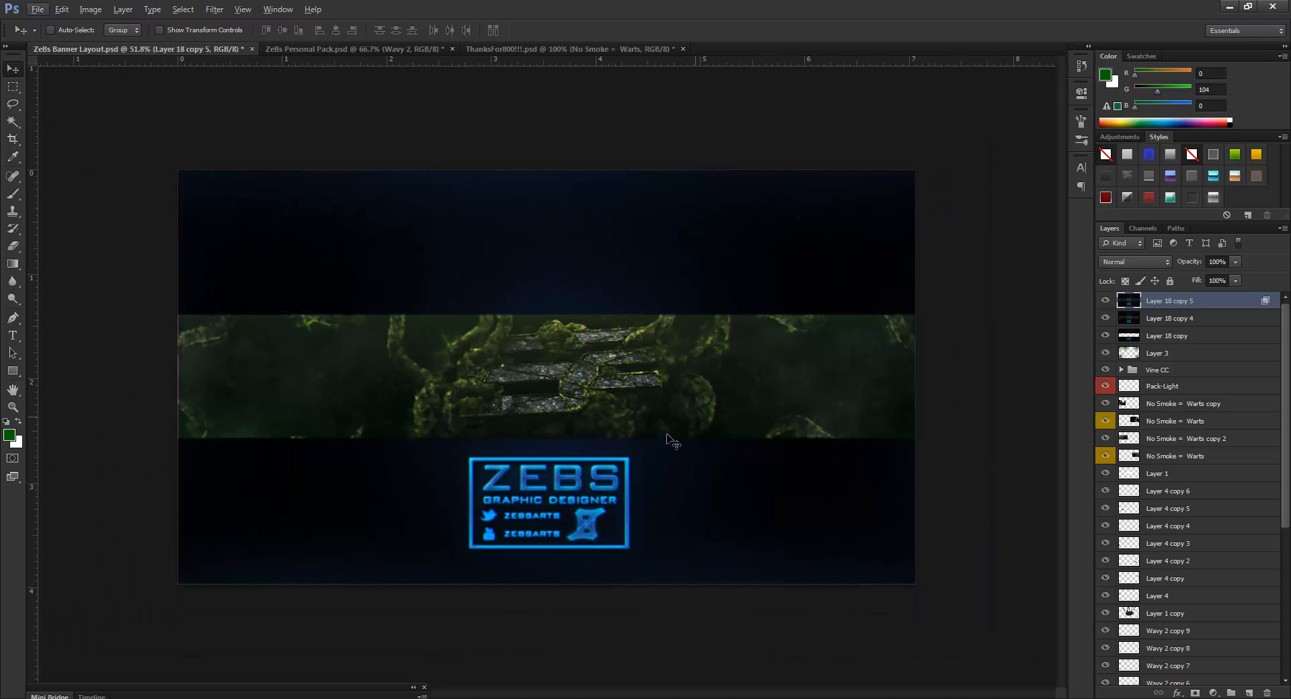
scroll(672, 441, "up", 1)
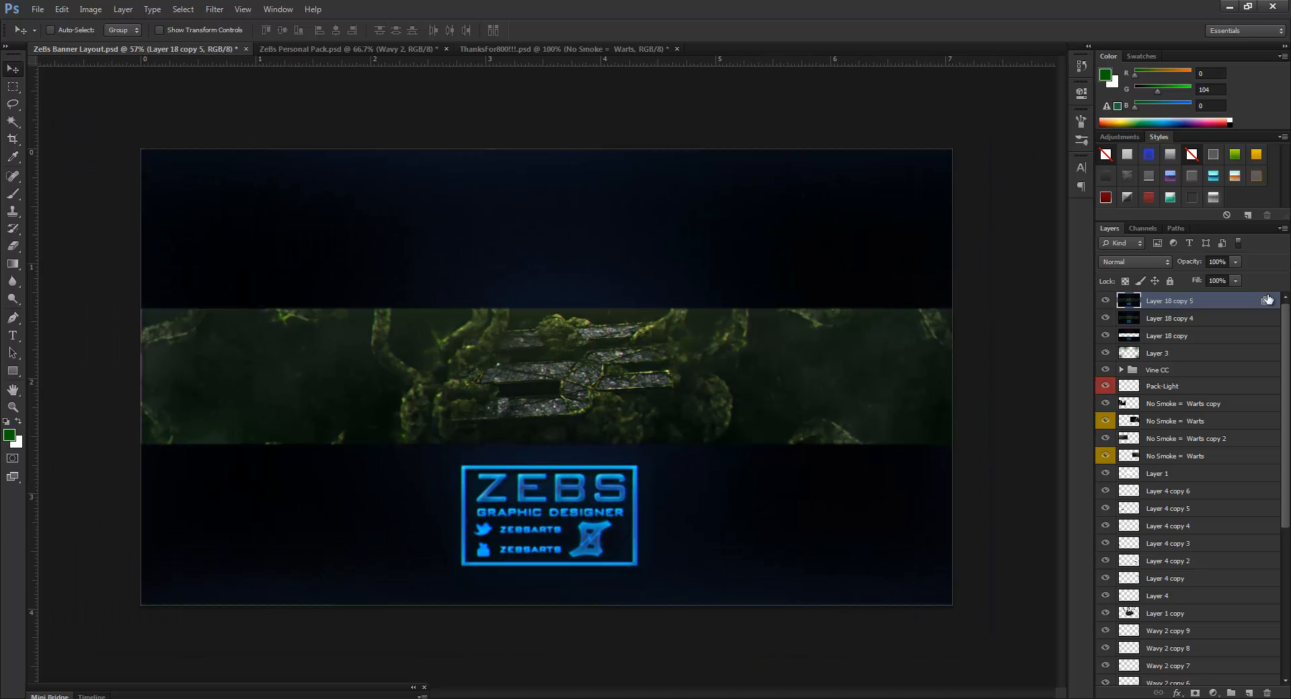
scroll(541, 387, "up", 1)
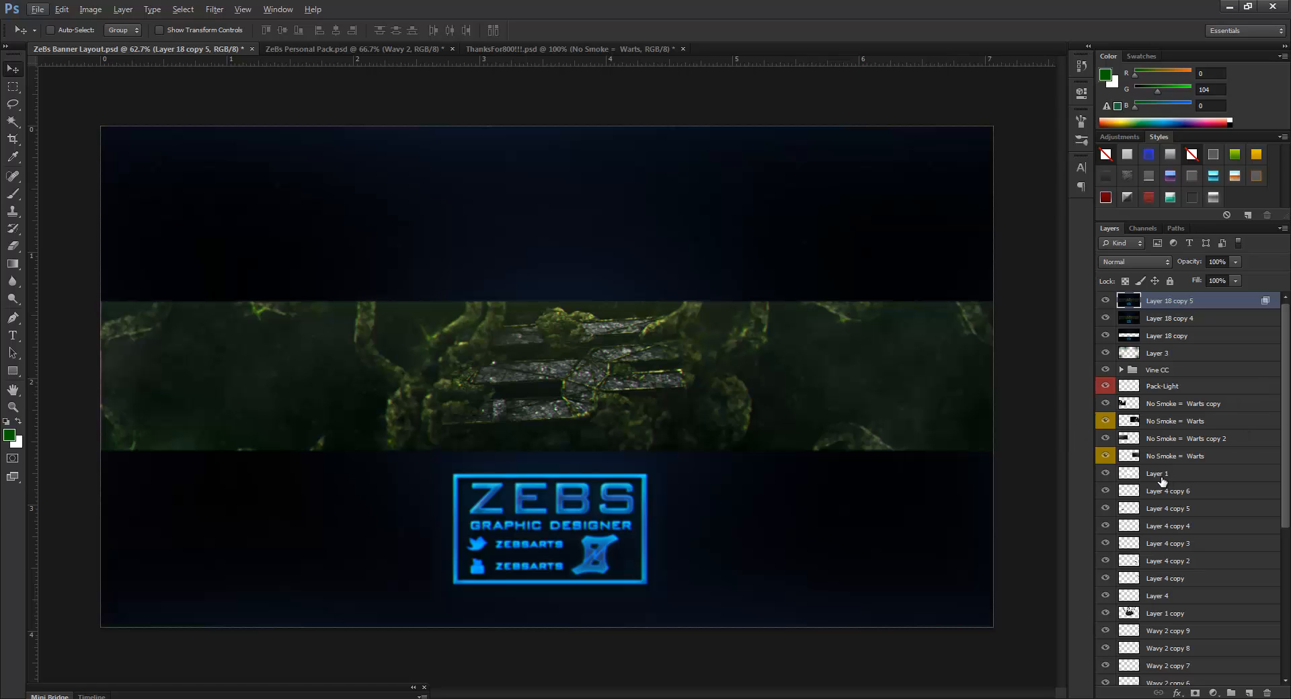
left_click(1212, 693)
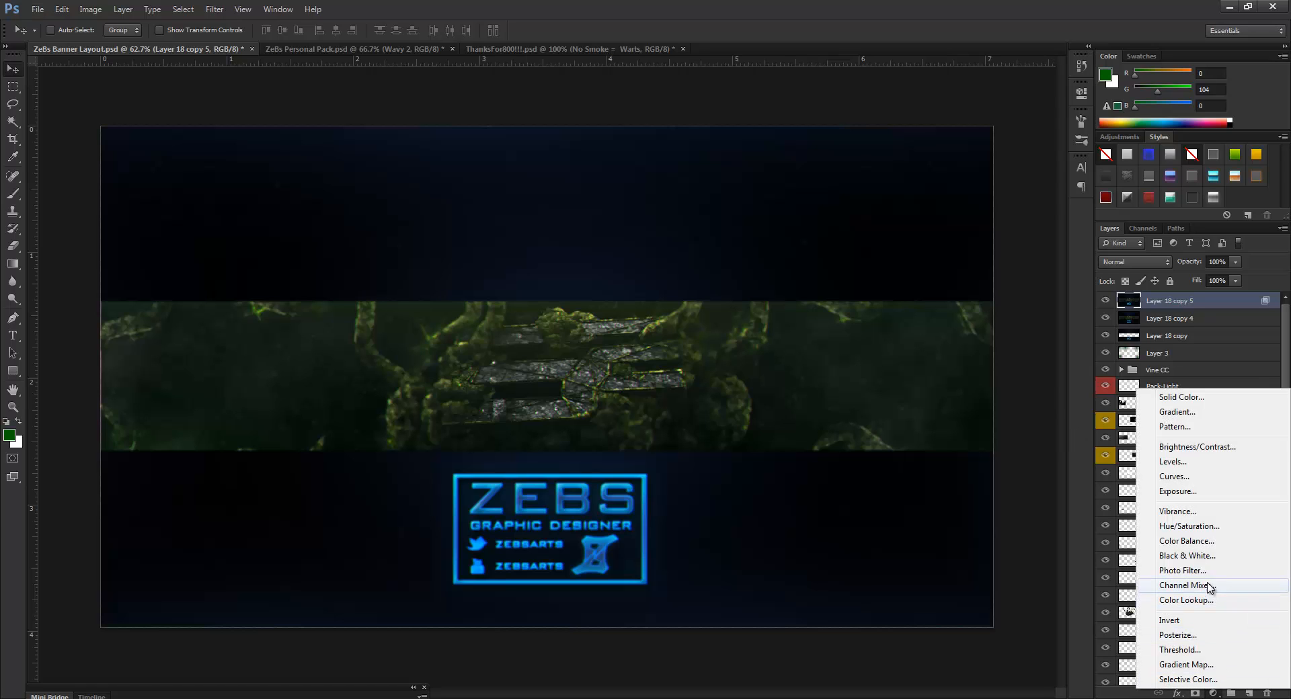
left_click(1166, 568)
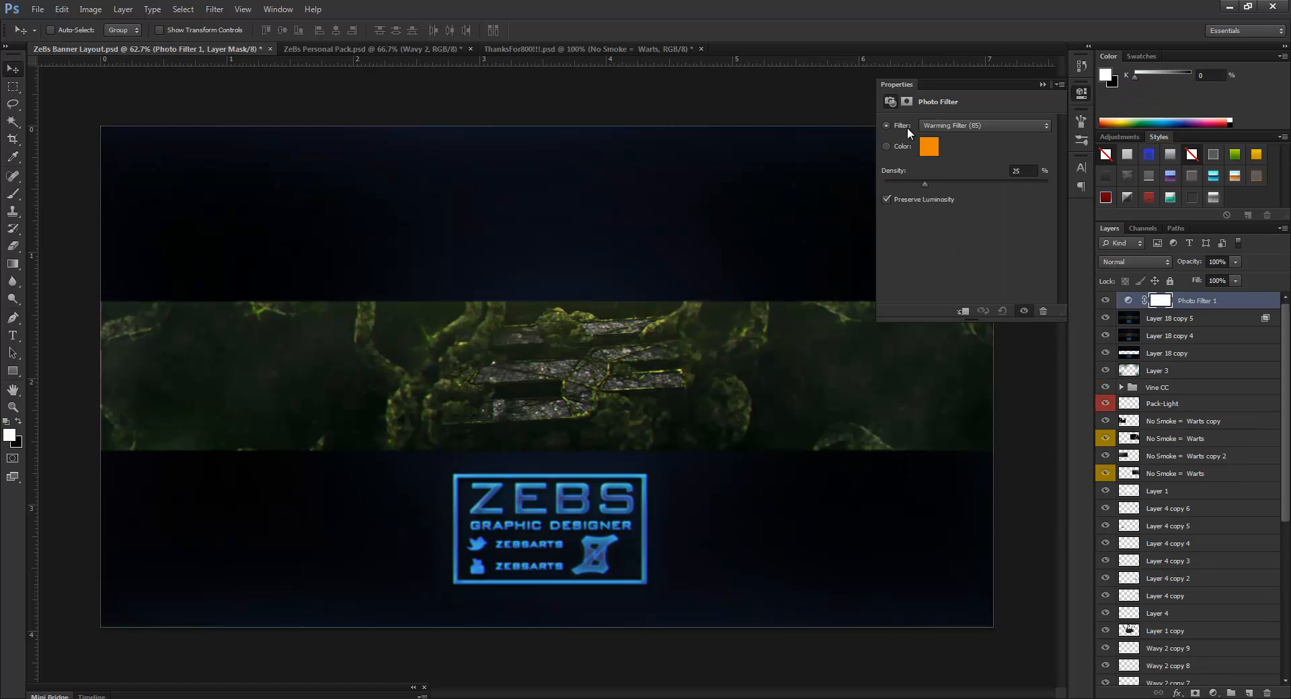
left_click(928, 146)
left_click(1080, 427)
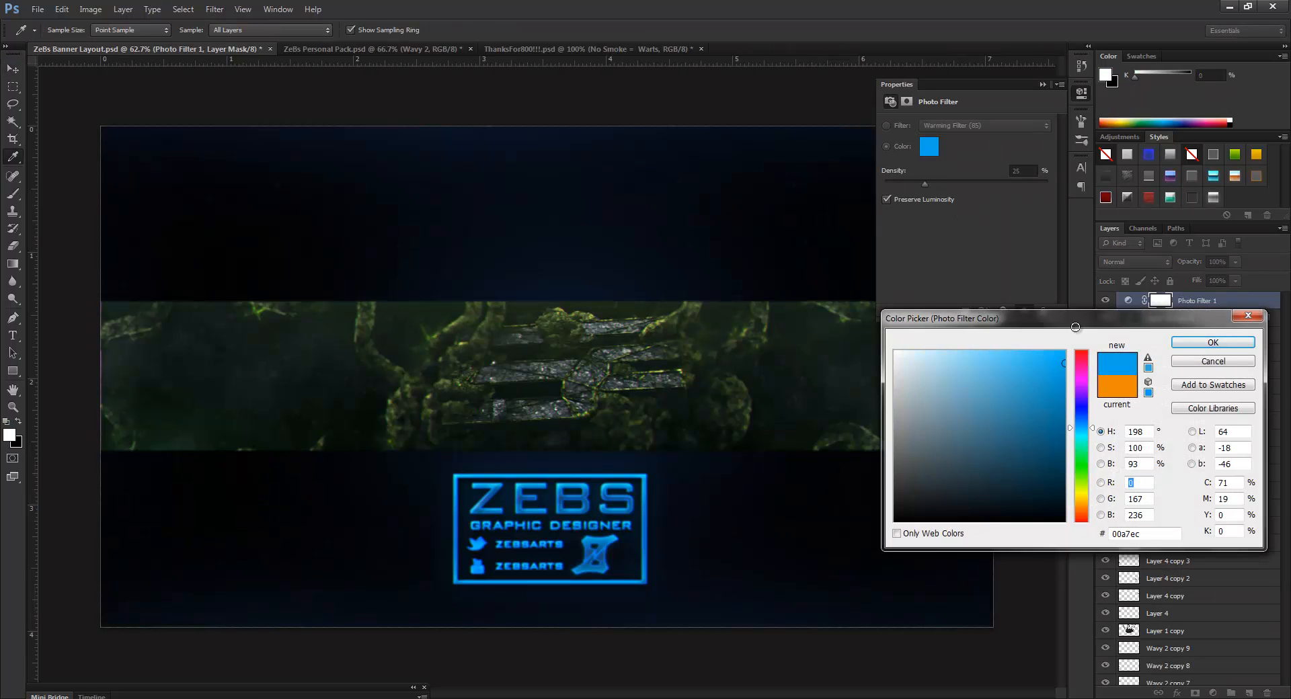
left_click_drag(1074, 328, 1076, 321)
left_click(1212, 342)
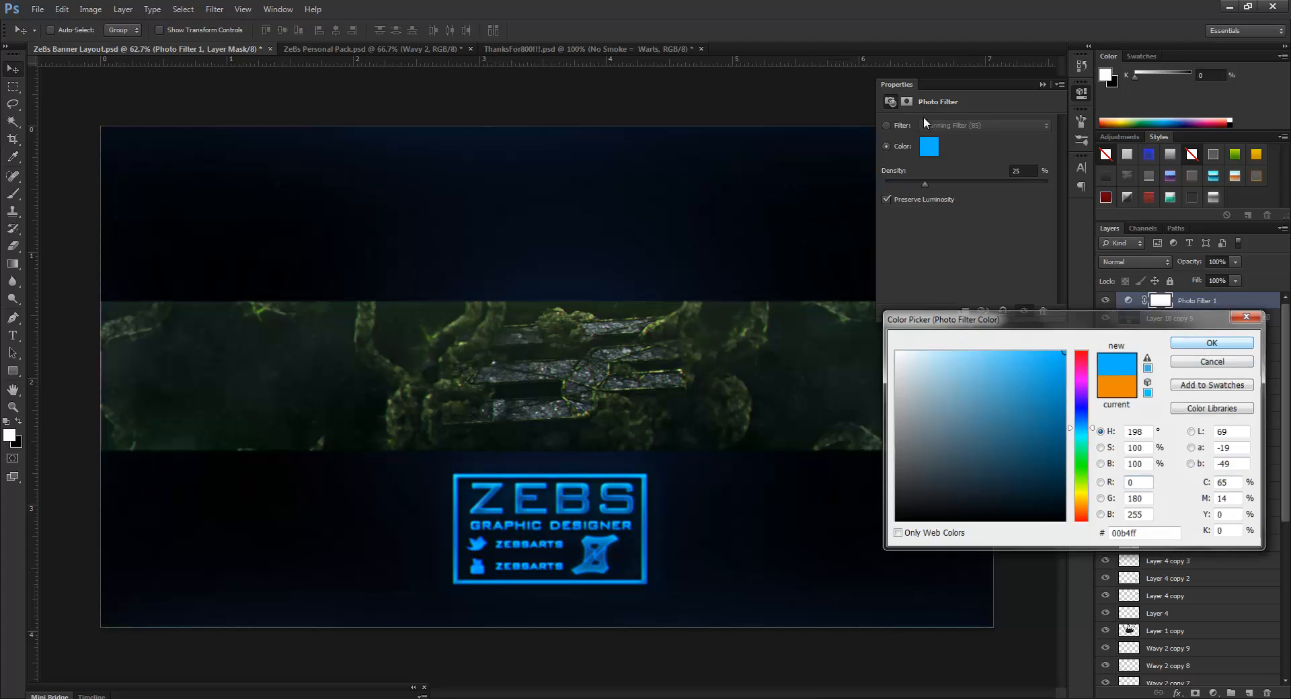
left_click(1042, 84)
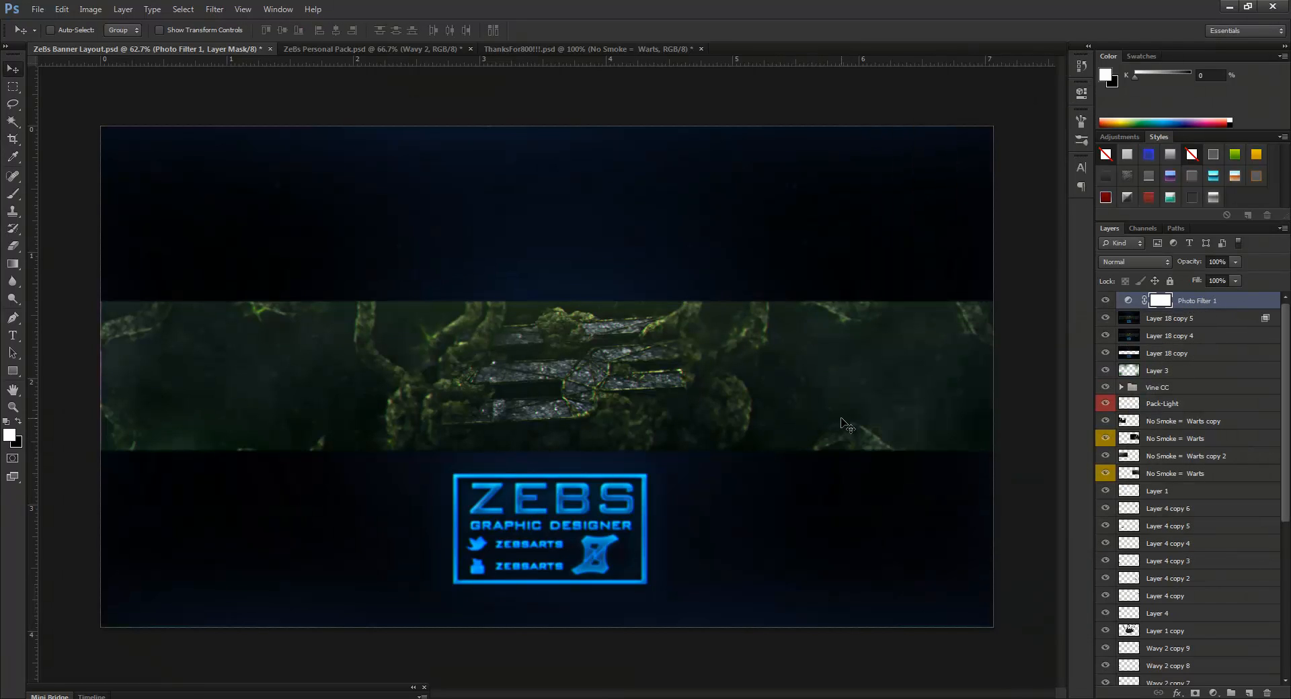
- Merge the Photo Filter 1 adjustment with Layer 18 copy 5 and Layer 18 copy 4
key("ctrl+plus")
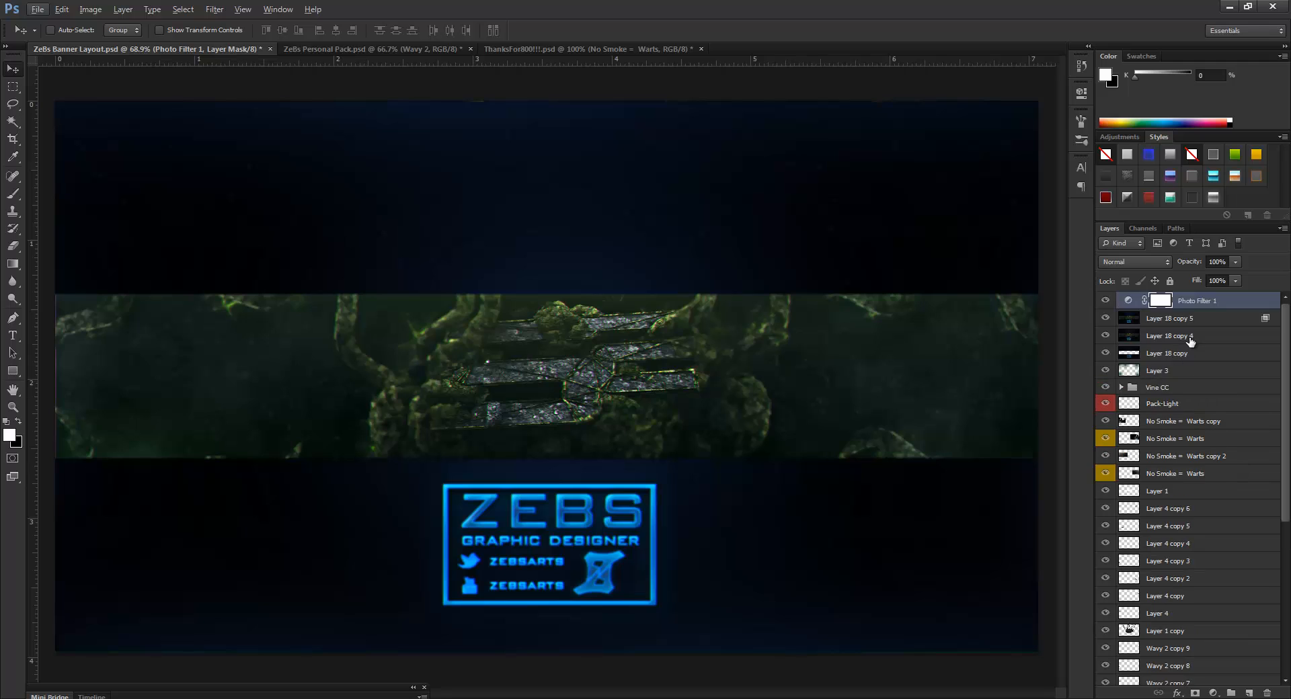
left_click(1235, 336, "shift")
right_click(1236, 336)
left_click(1160, 536)
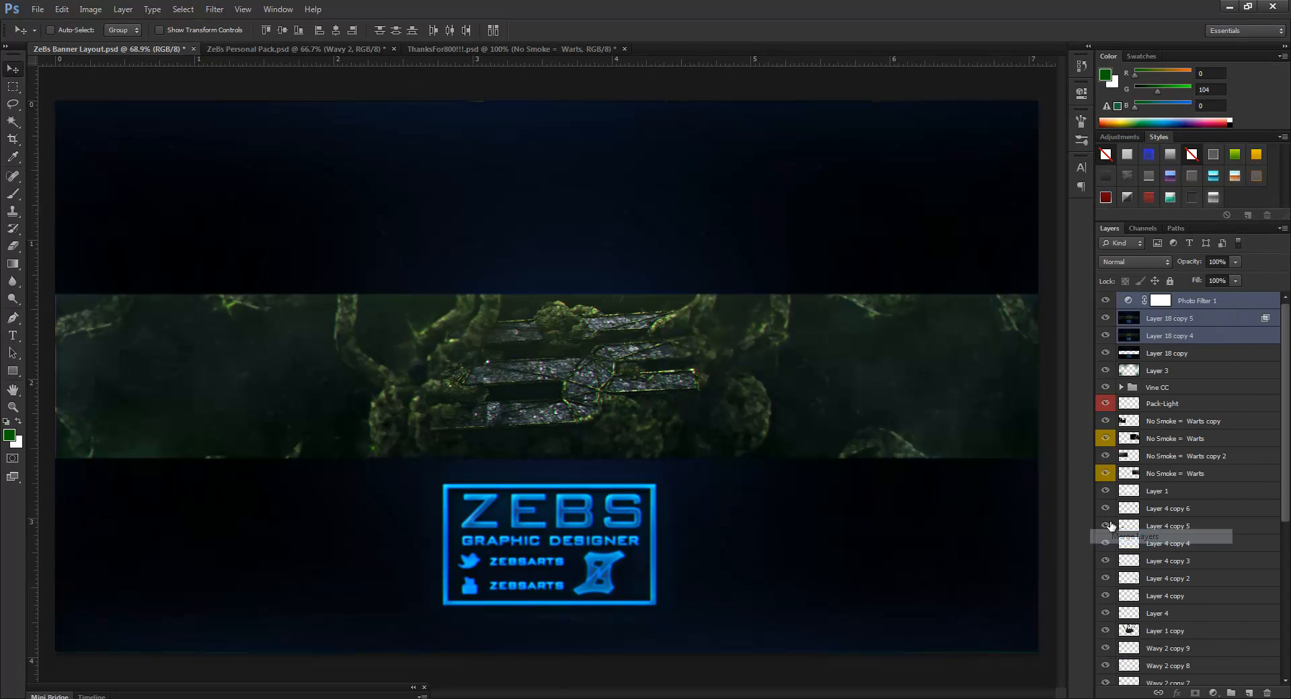
- Add the text "ZEBS" in the dark area on the banner strip's left side and set its font to BankGothic Lt BT
left_click(12, 335)
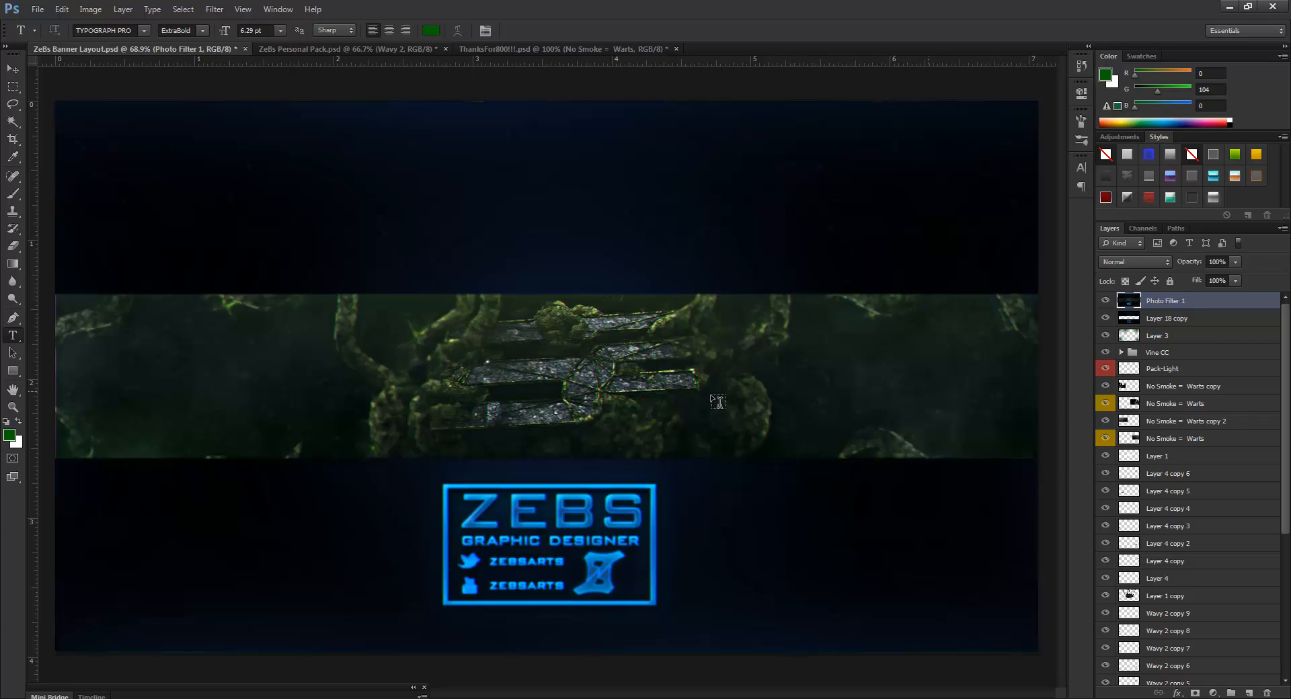
left_click(201, 363)
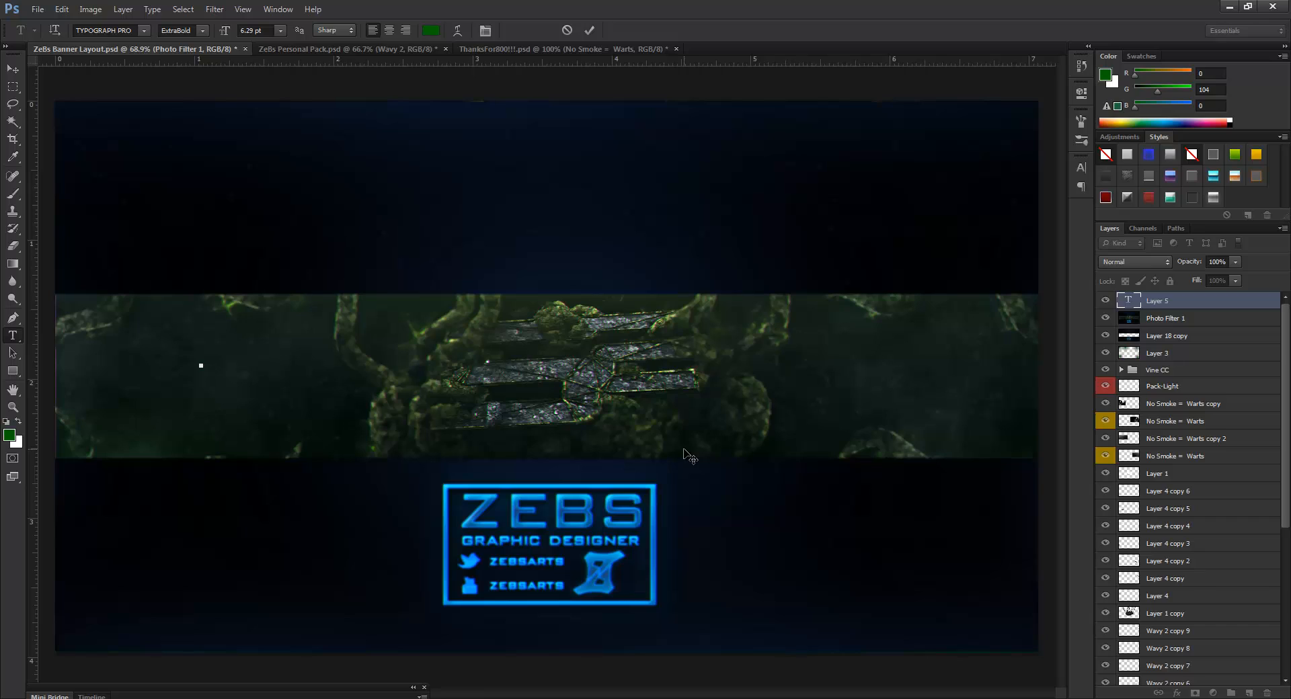
type("ZEBS")
key("ctrl+a")
left_click(95, 30)
type("Bank")
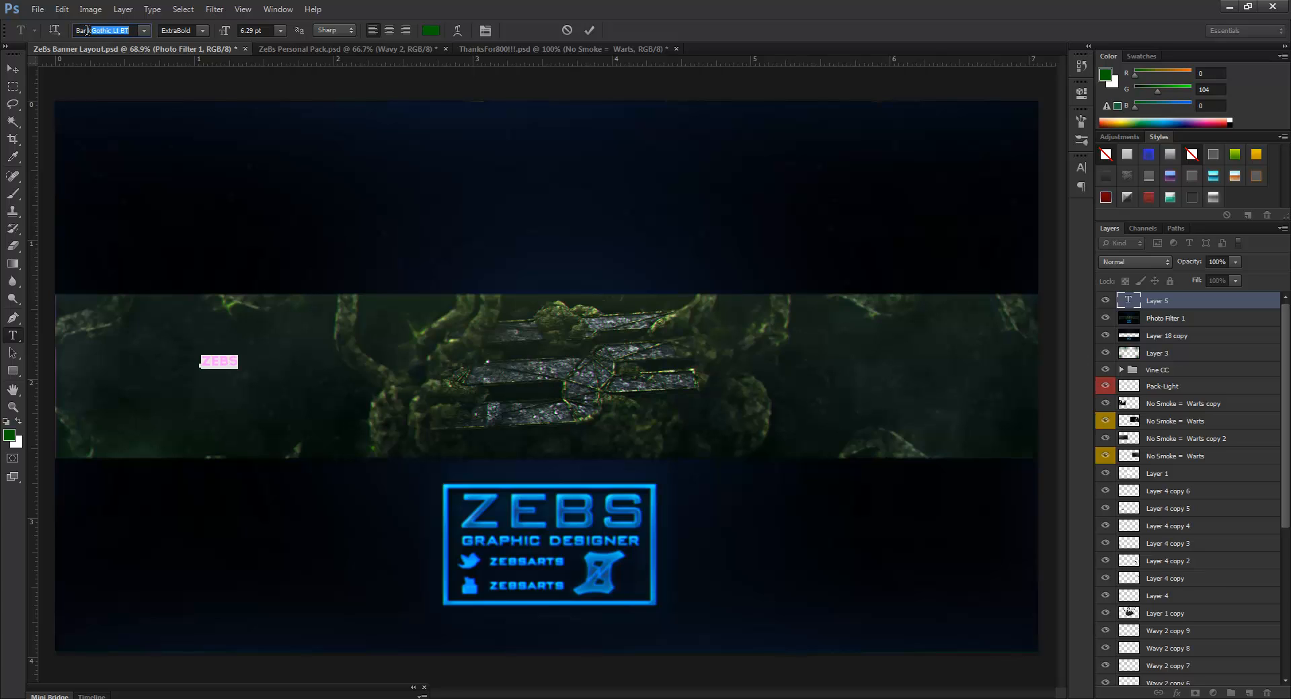
key("Return")
- Move the ZEBS text slightly to the right and recolour it white (ffffff)
left_click(244, 365)
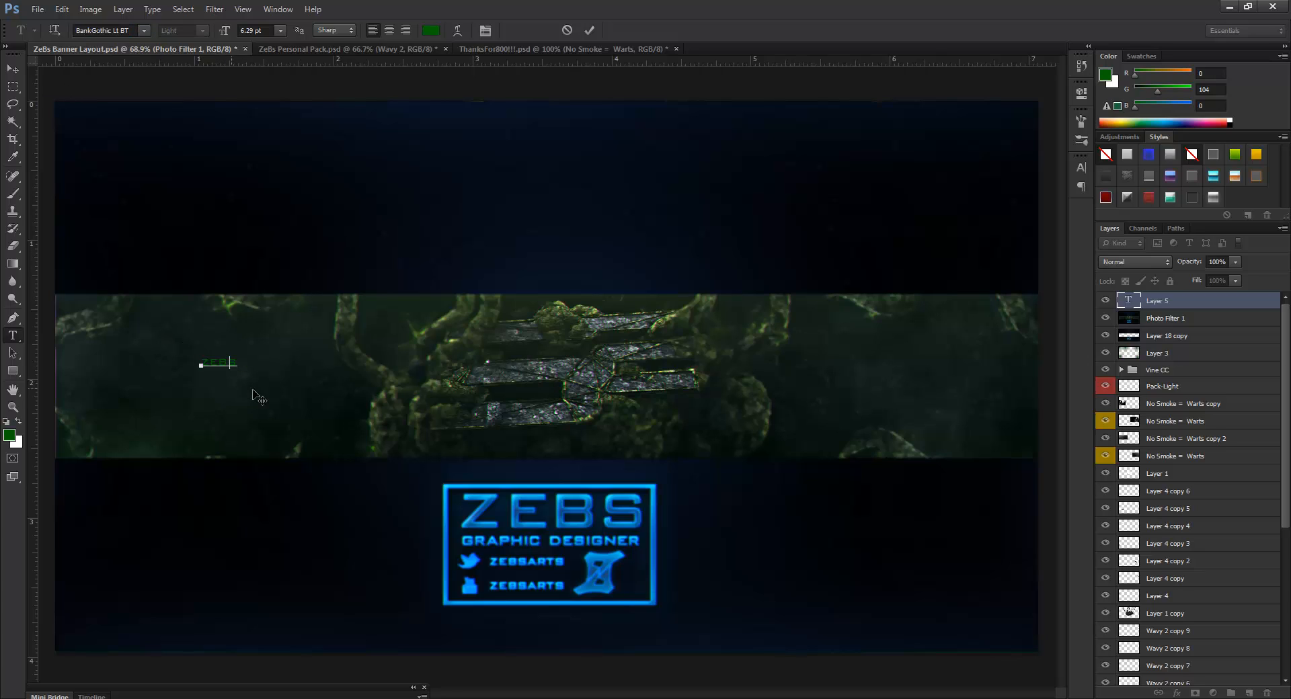
left_click_drag(231, 388, 253, 390)
key("ctrl+a")
left_click(431, 29)
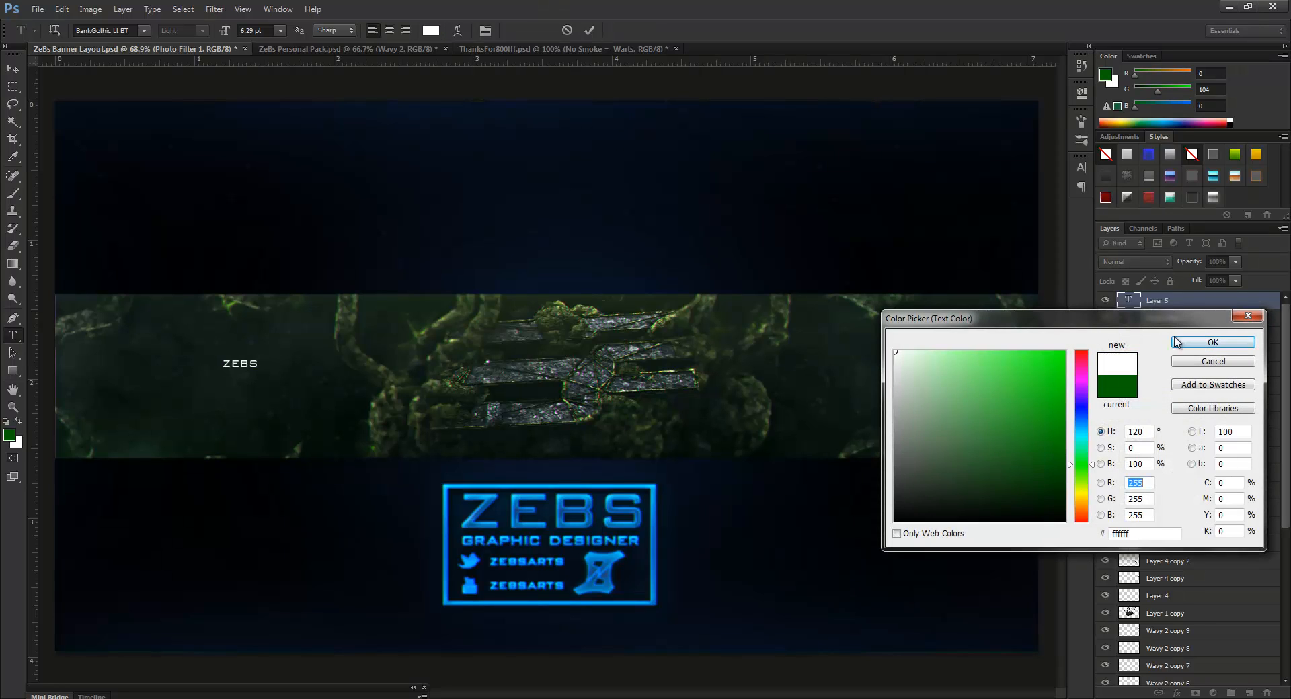
left_click(1213, 342)
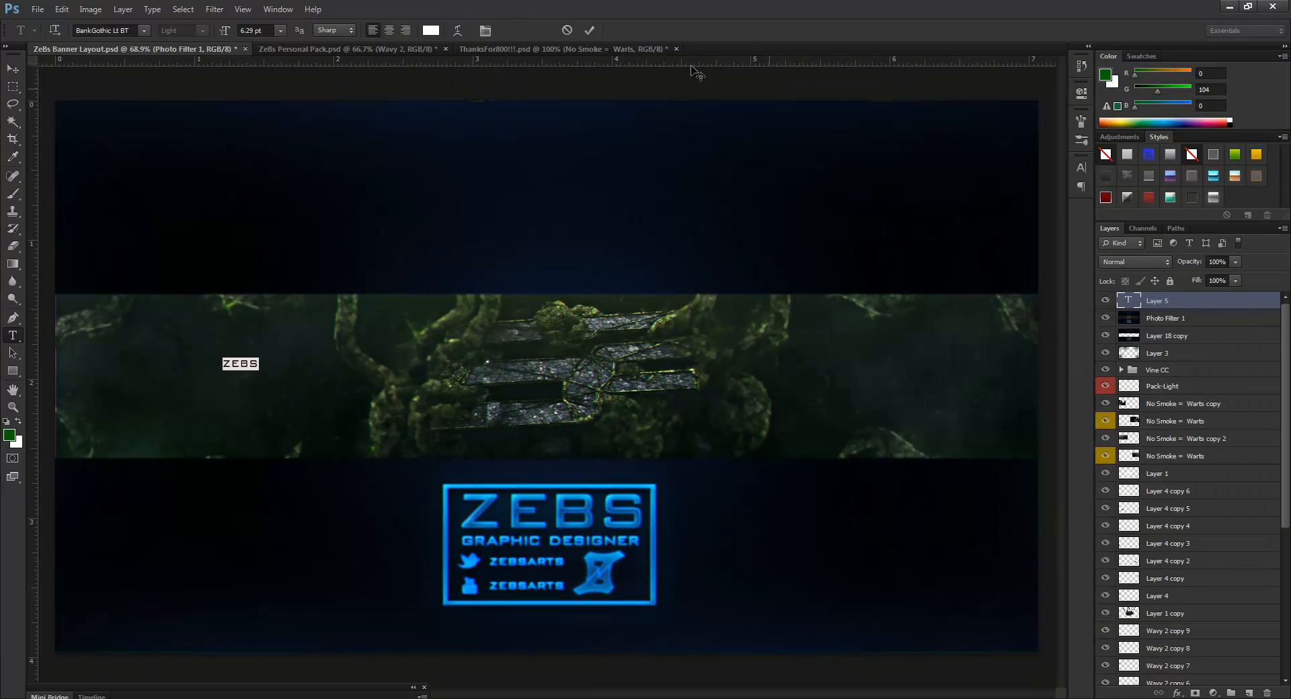
left_click(589, 30)
- Draw a closed L-shaped bracket path with the Pen tool around the upper-left corner of the ZEBS text
scroll(131, 320, "up", 4)
scroll(125, 347, "up", 8)
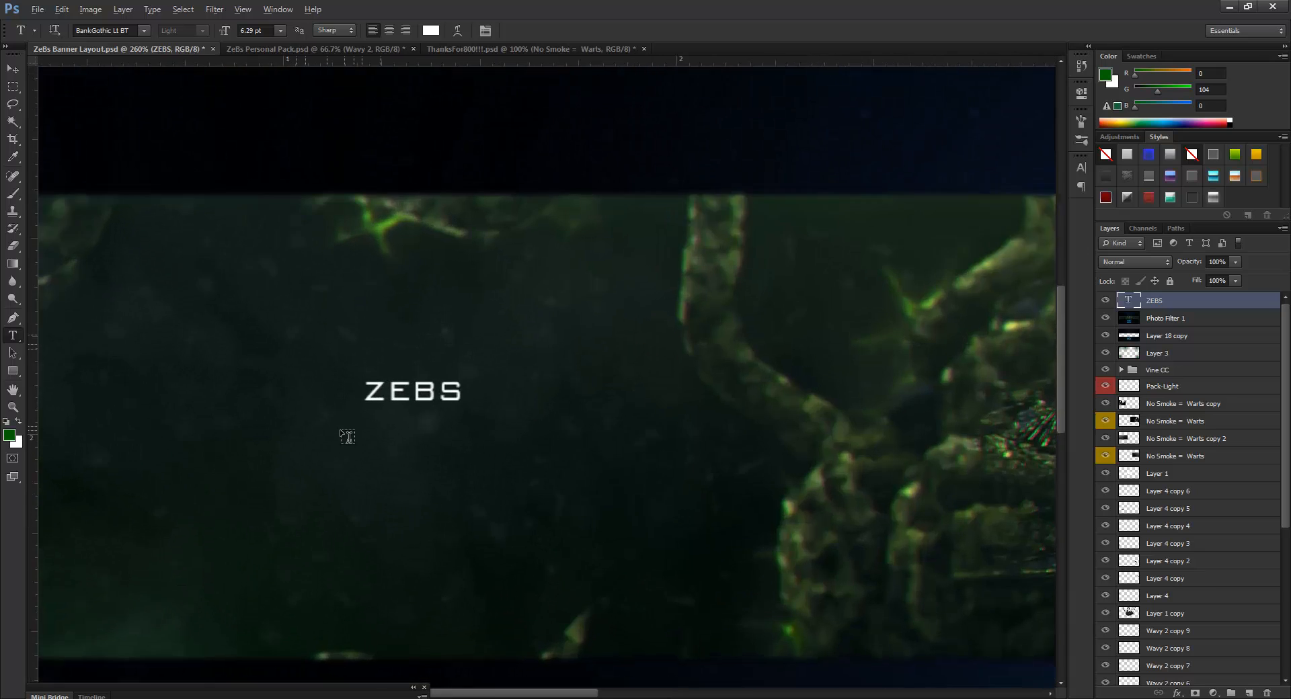
left_click(13, 318)
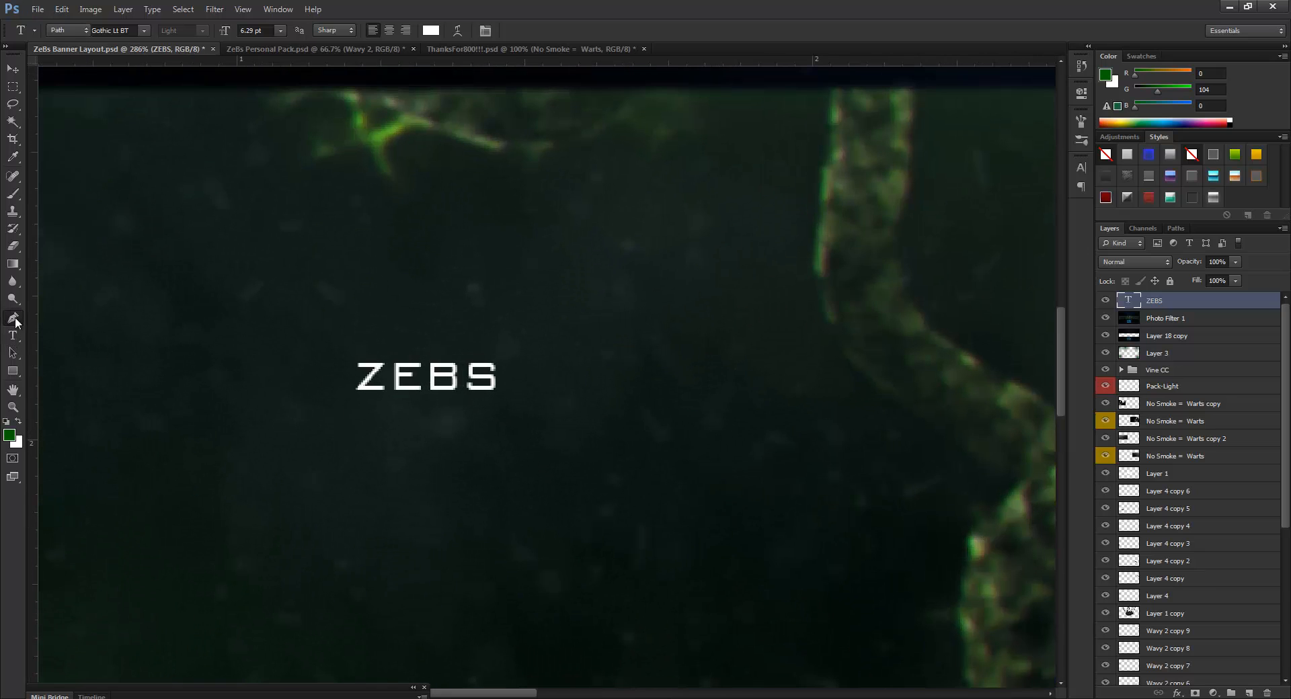
left_click(349, 368)
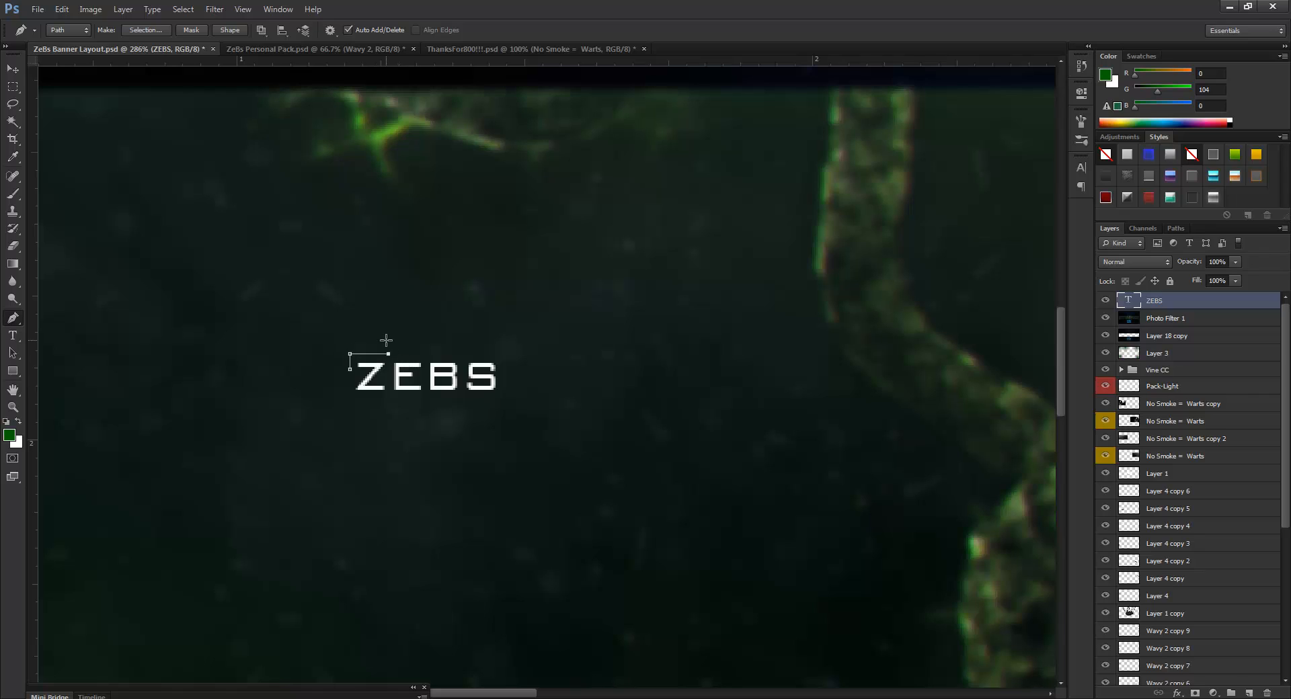
left_click(334, 344)
key("ctrl+alt+z")
key("ctrl+alt+z")
left_click(340, 375)
left_click(340, 370)
left_click(349, 369)
- Convert the L-shaped bracket path into a new selection with a 0-pixel feather radius
right_click(360, 354)
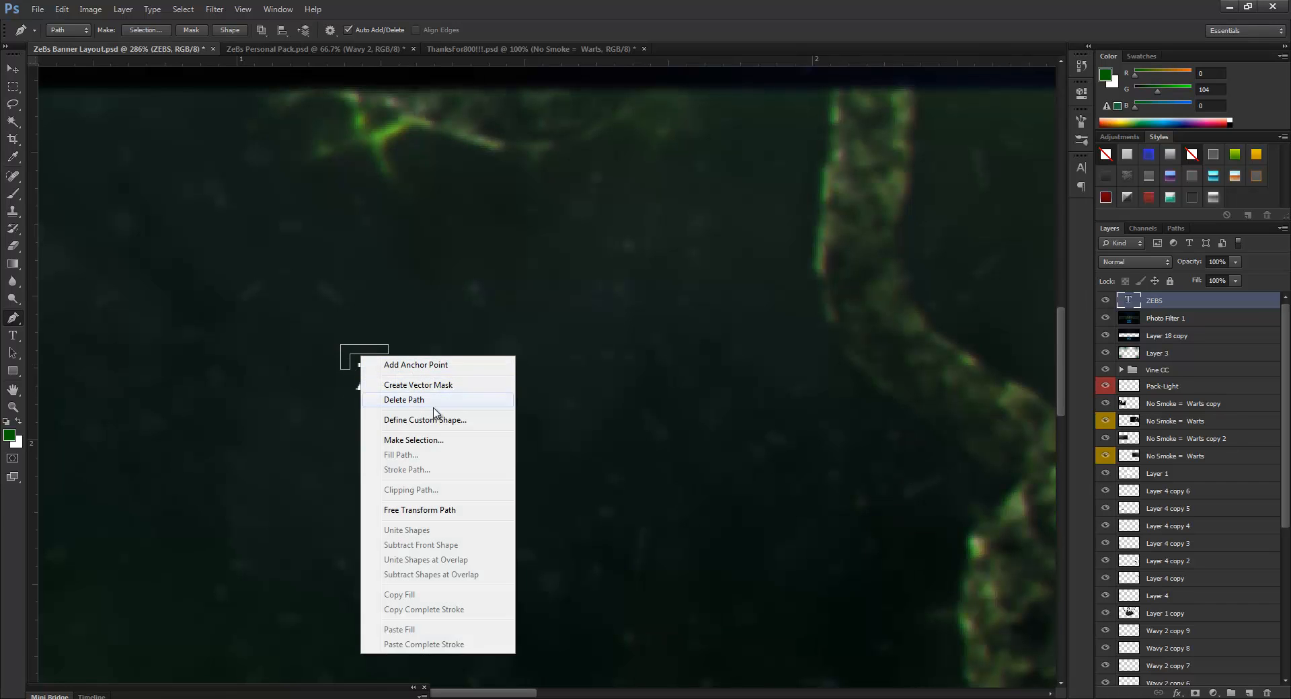
left_click(428, 440)
left_click(714, 214)
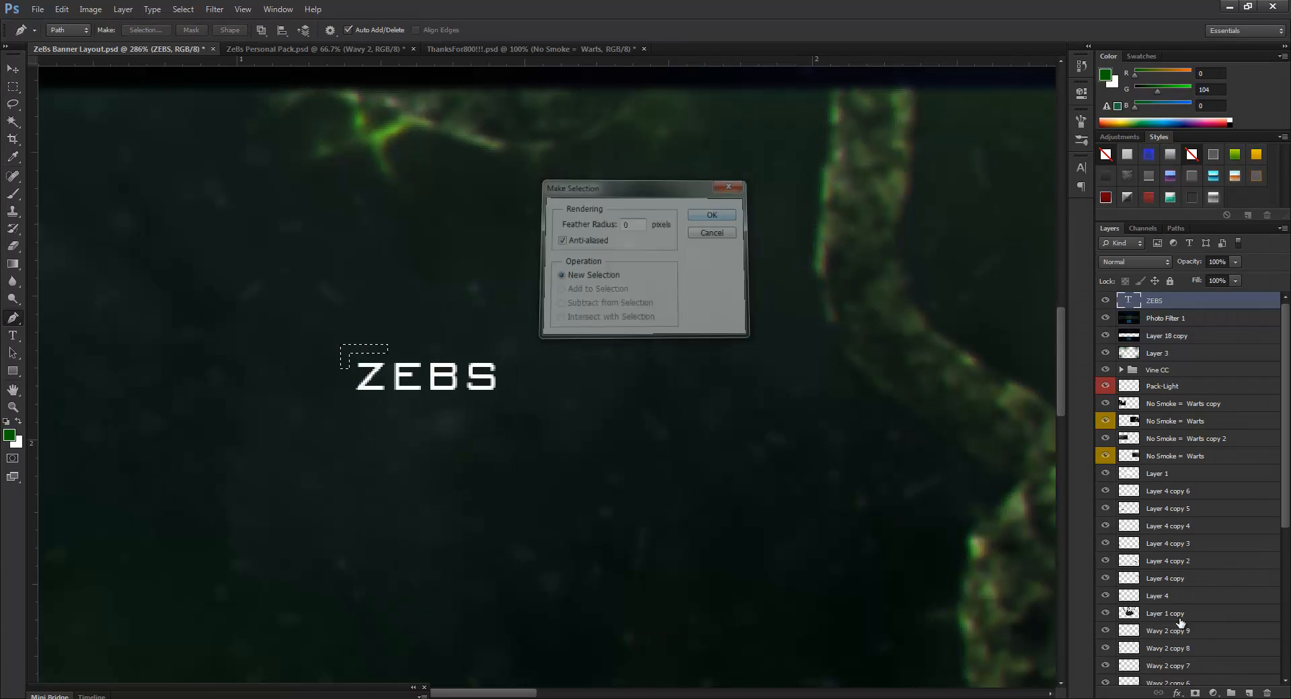
- Fill the bracket selection with white (ffffff) at 100% opacity on a new layer and deselect it
left_click(1248, 692)
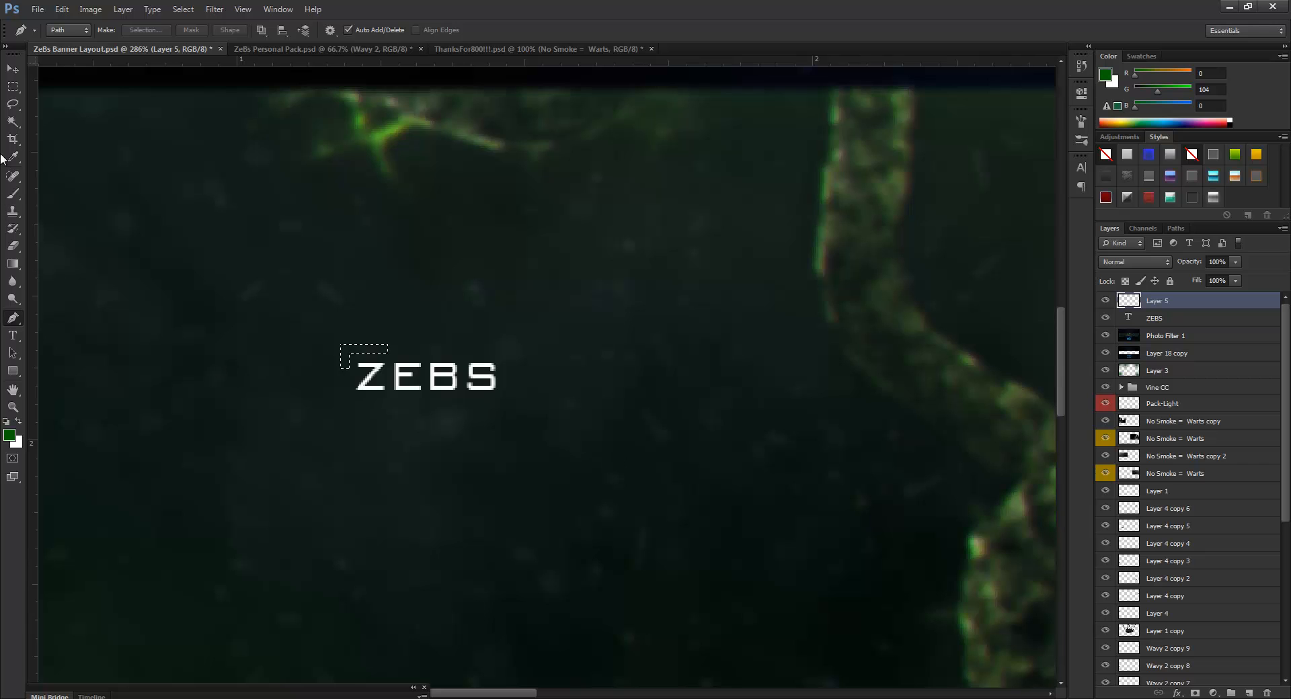
left_click(14, 88)
right_click(363, 347)
left_click(418, 539)
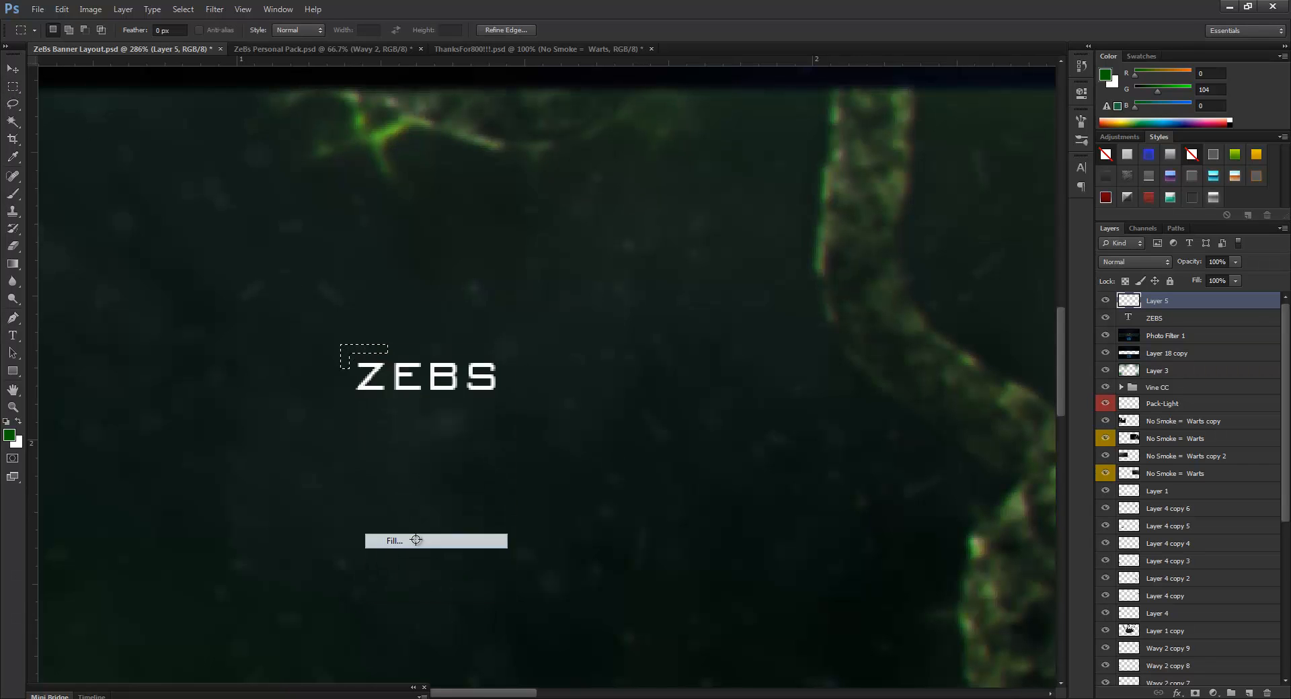
left_click(632, 219)
left_click(625, 246)
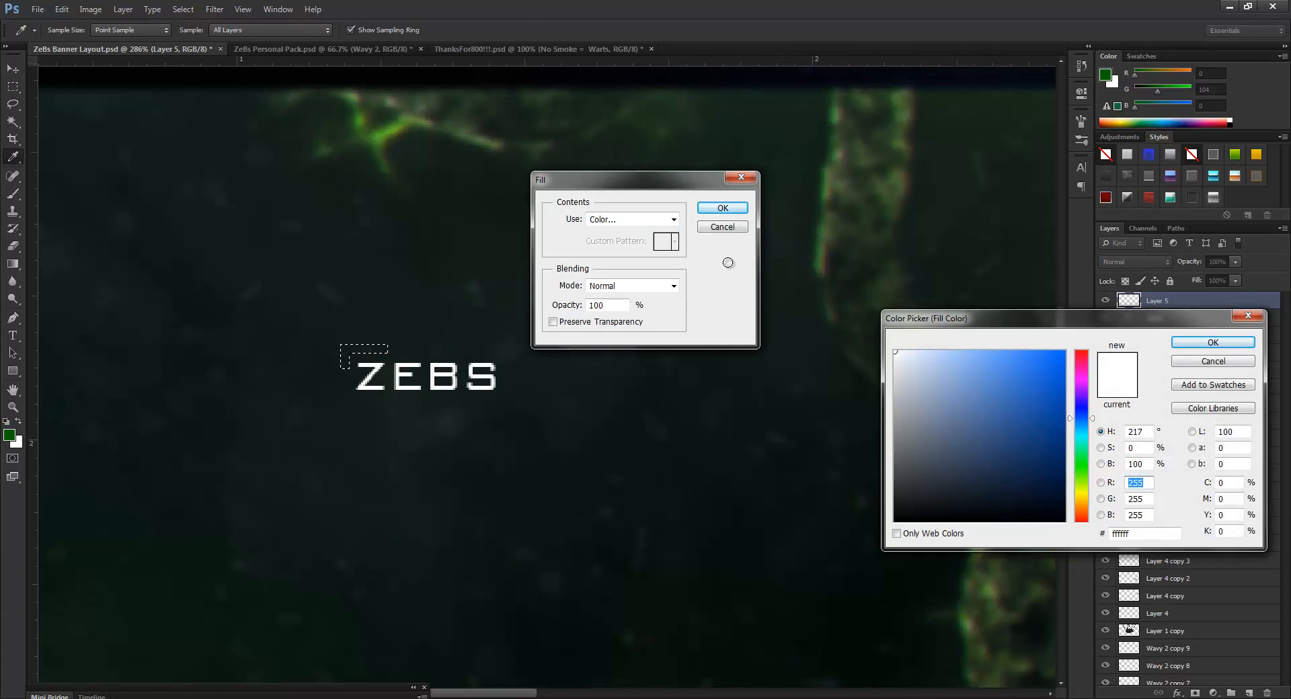
left_click(1207, 341)
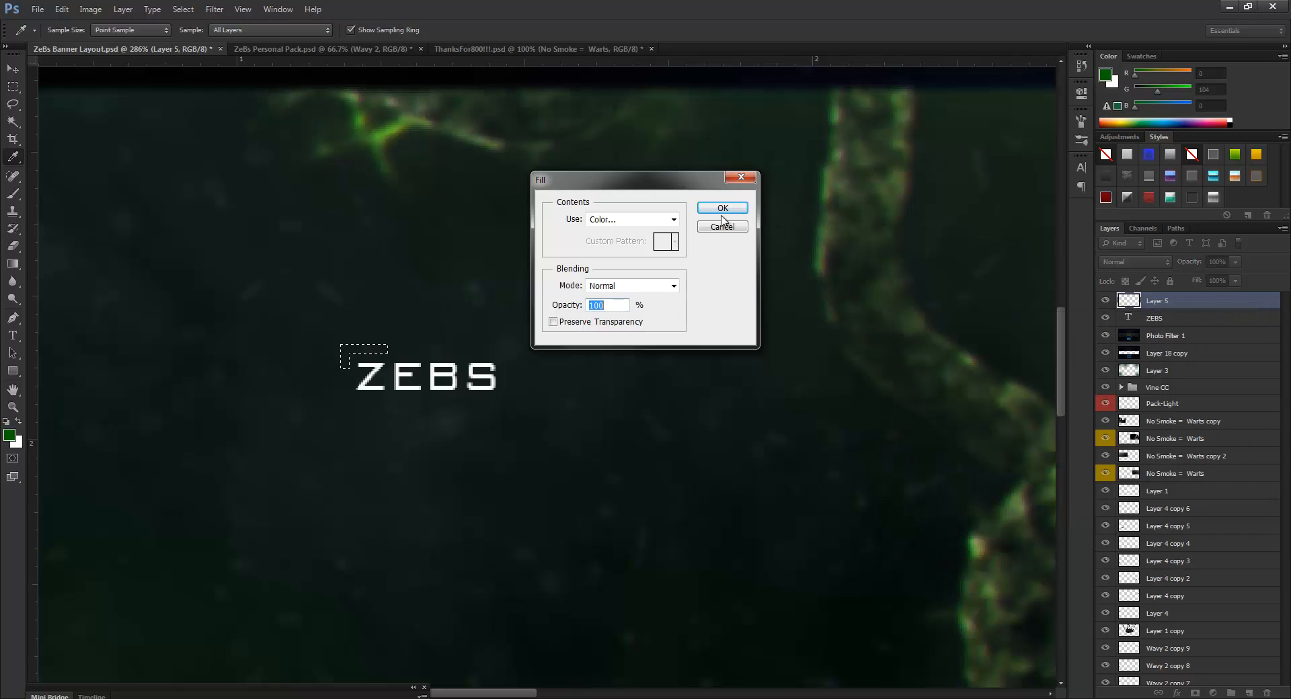
left_click(723, 208)
right_click(474, 348)
left_click(532, 364)
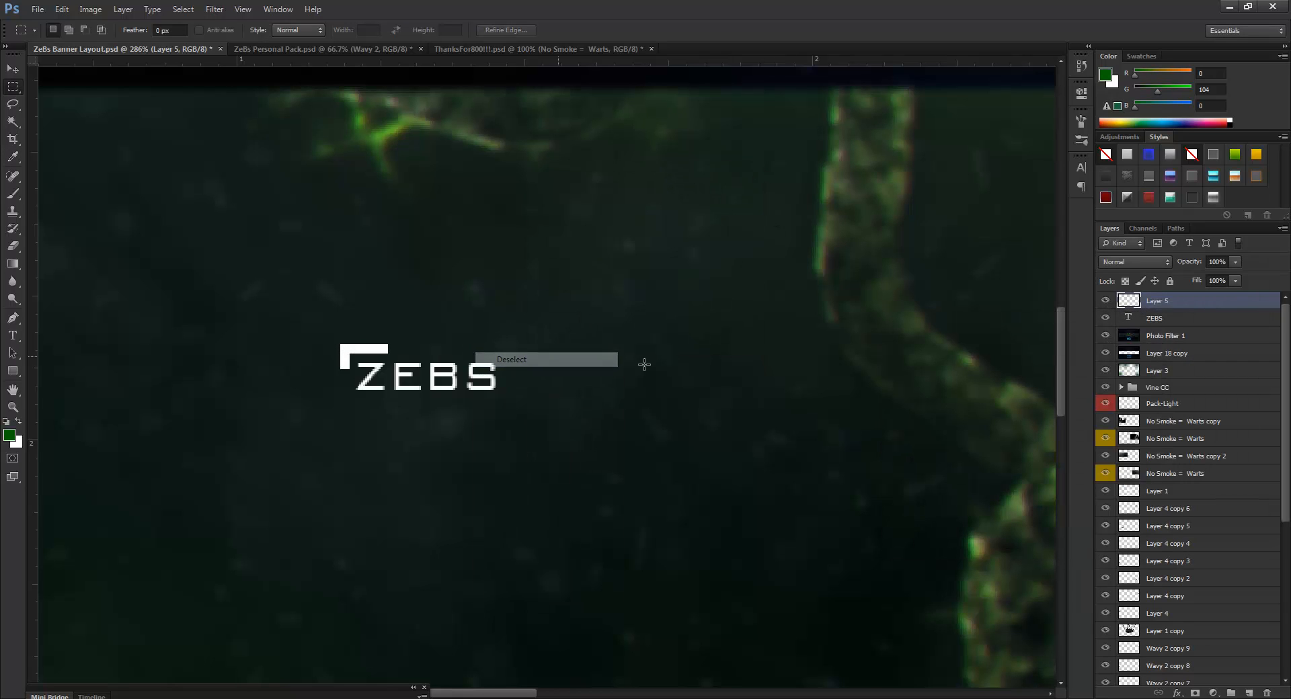
- Duplicate the white bracket layer and flip the copy both horizontally and vertically
key("ctrl+j")
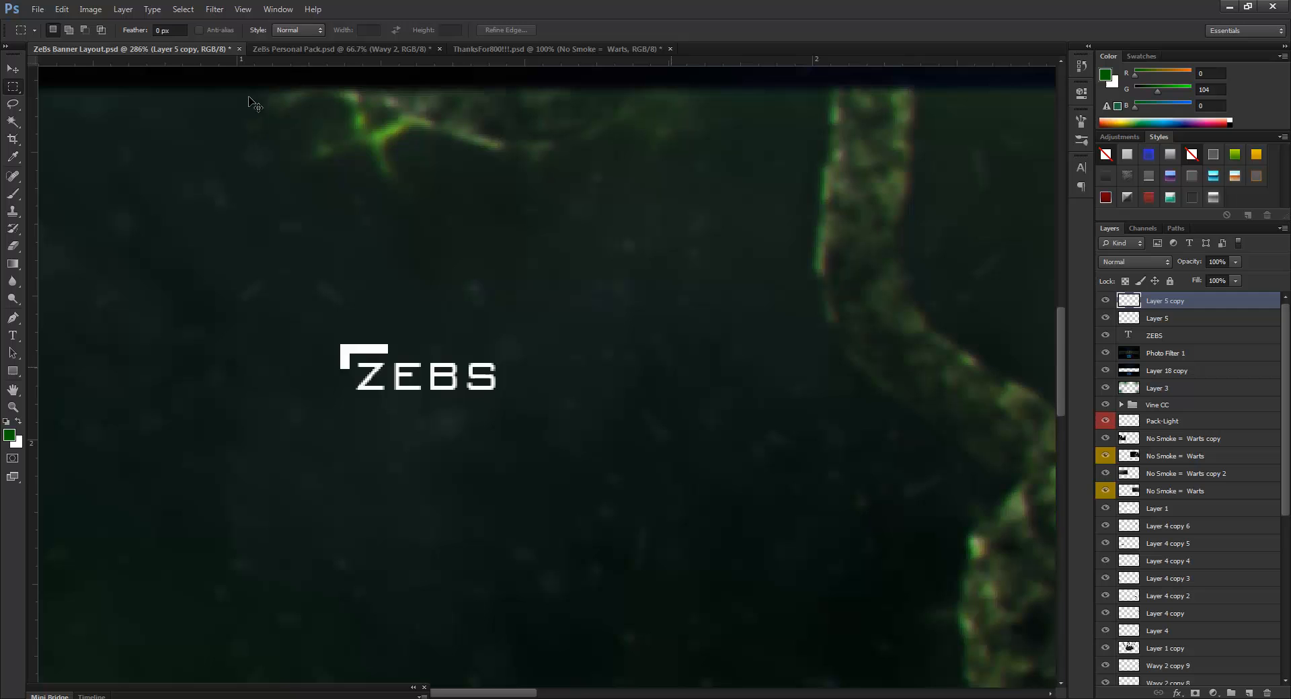
left_click(62, 9)
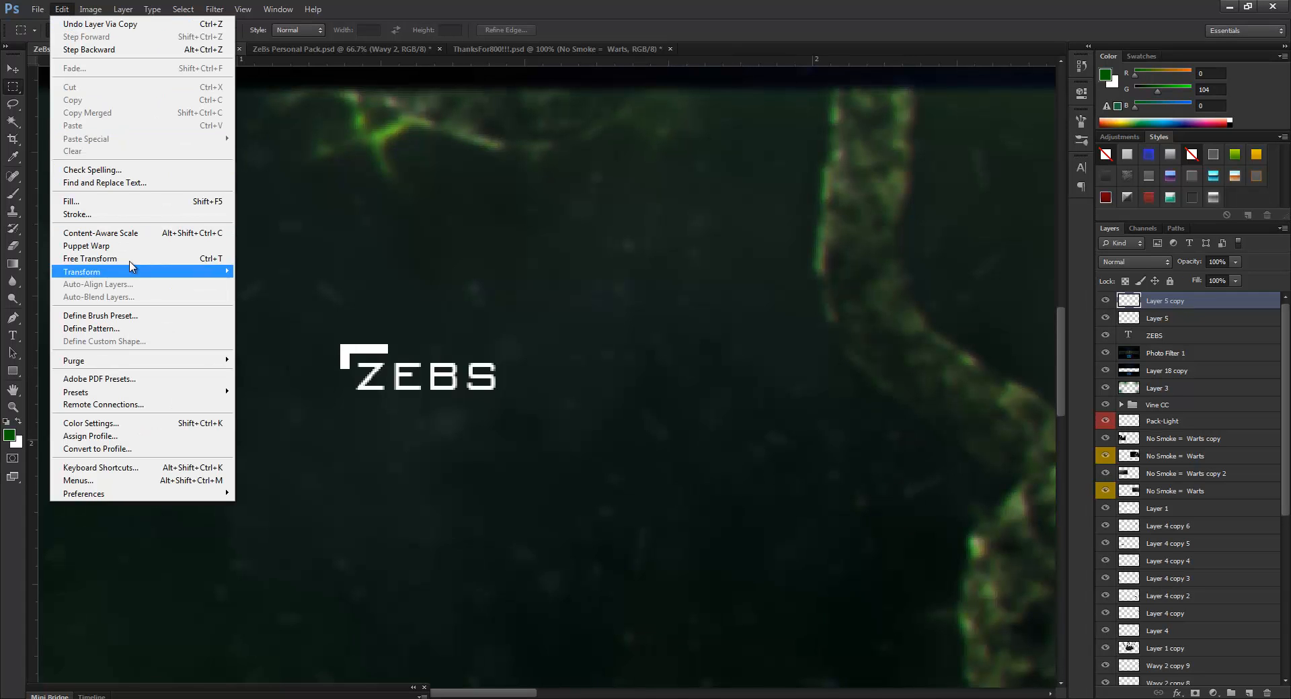
mouse_move(132, 268)
left_click(298, 416)
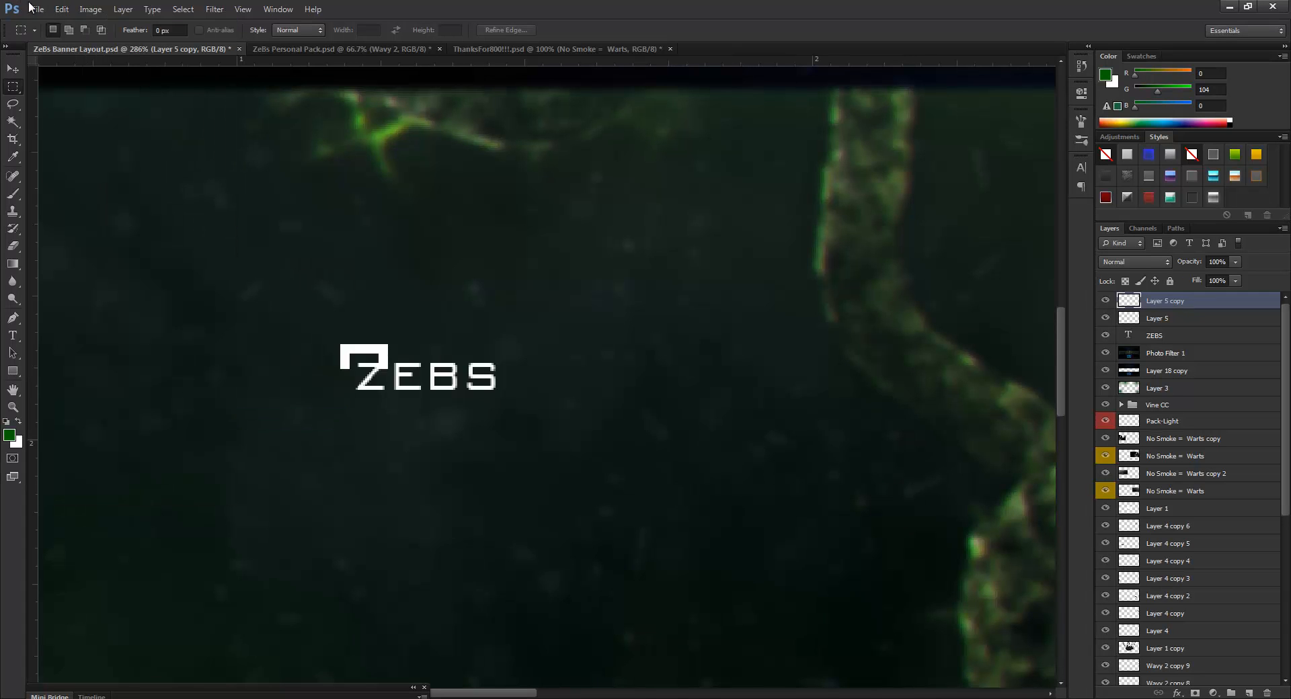
left_click(64, 11)
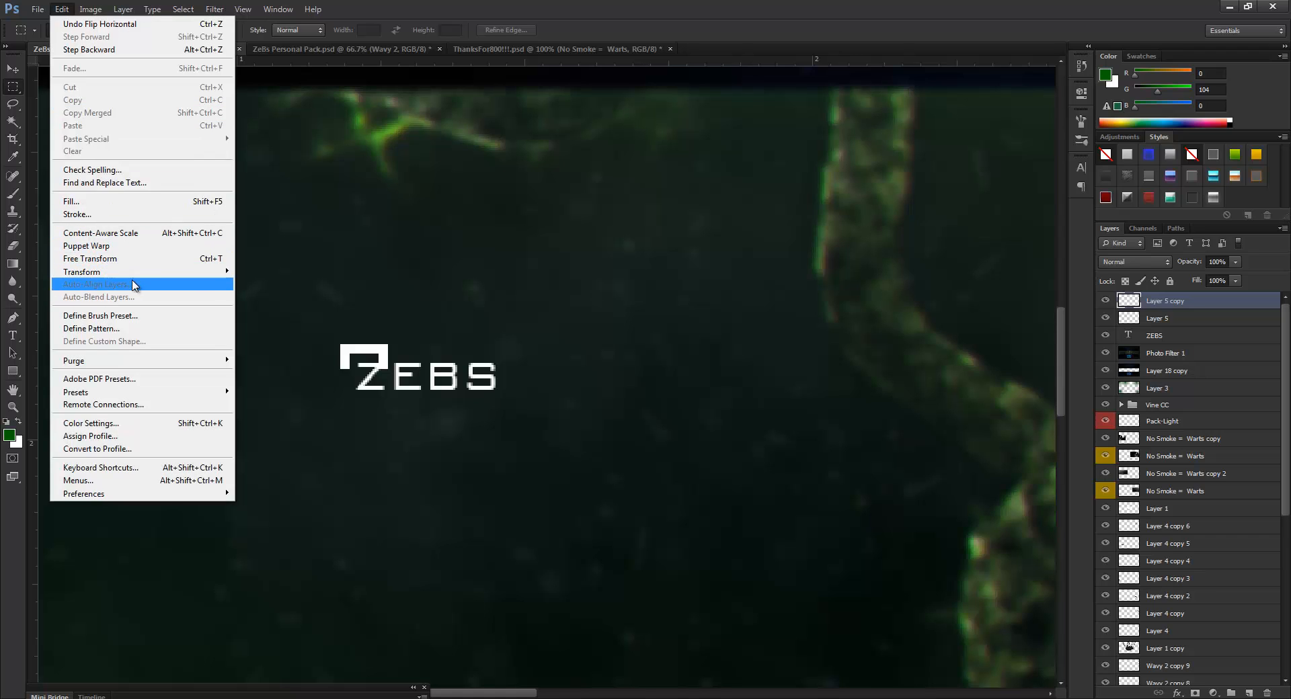
mouse_move(133, 273)
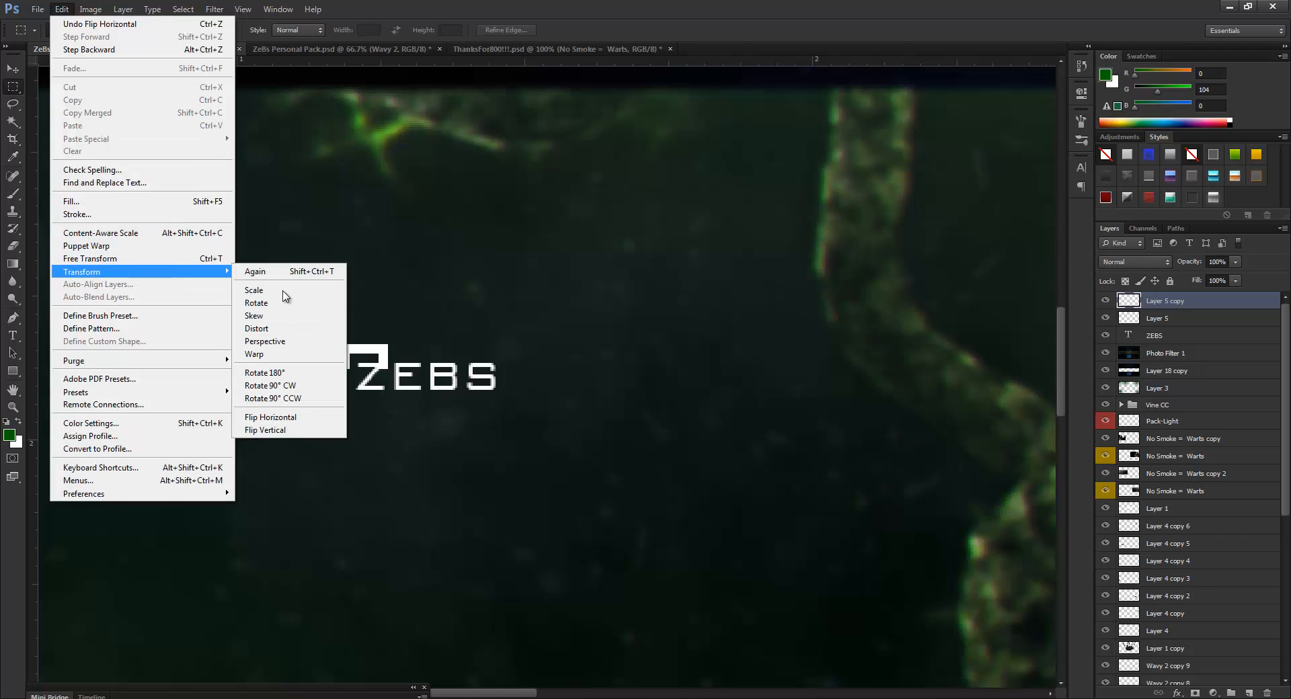
left_click(286, 431)
- Move the flipped bracket copy to the lower-right corner of the ZEBS text with Free Transform
key("ctrl+t")
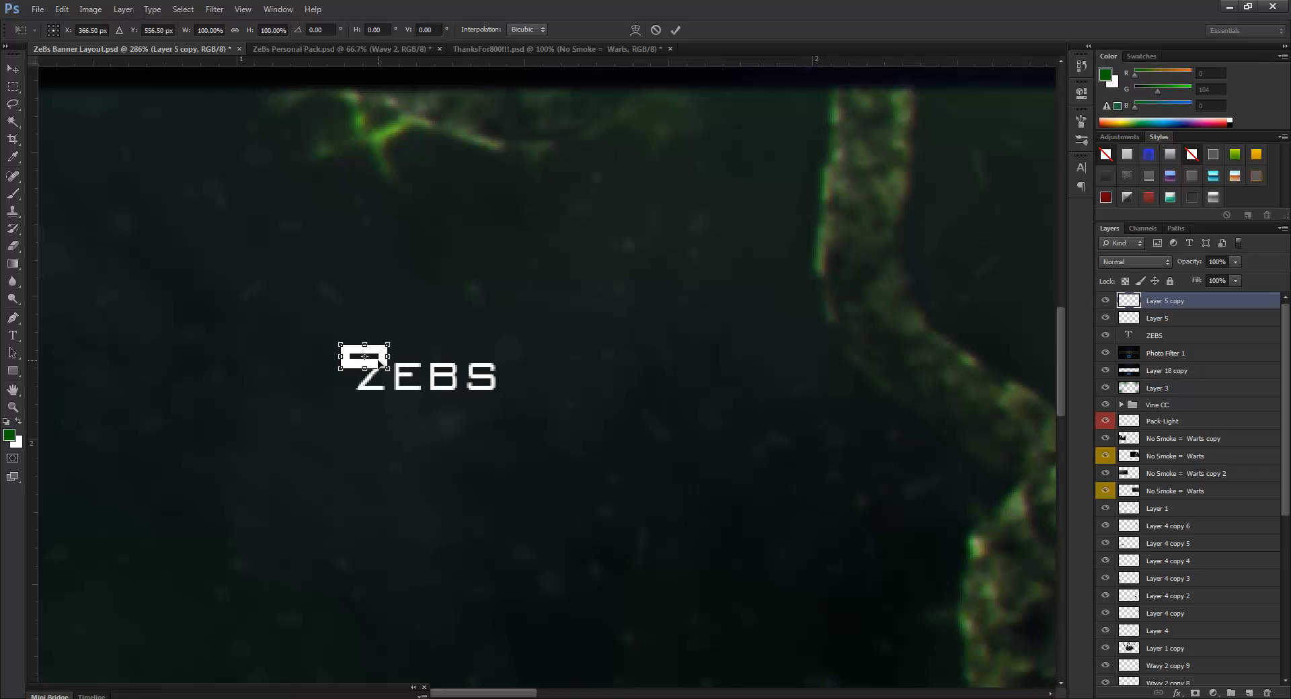
left_click_drag(380, 363, 502, 406)
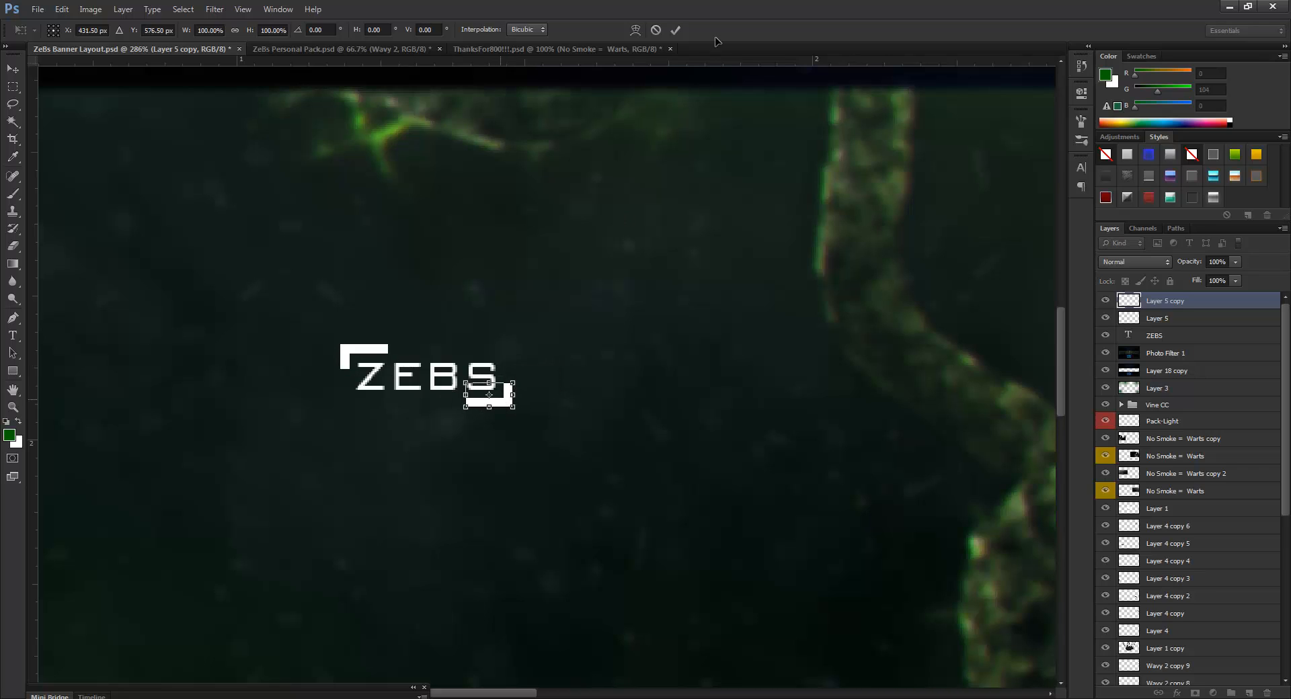
left_click(677, 30)
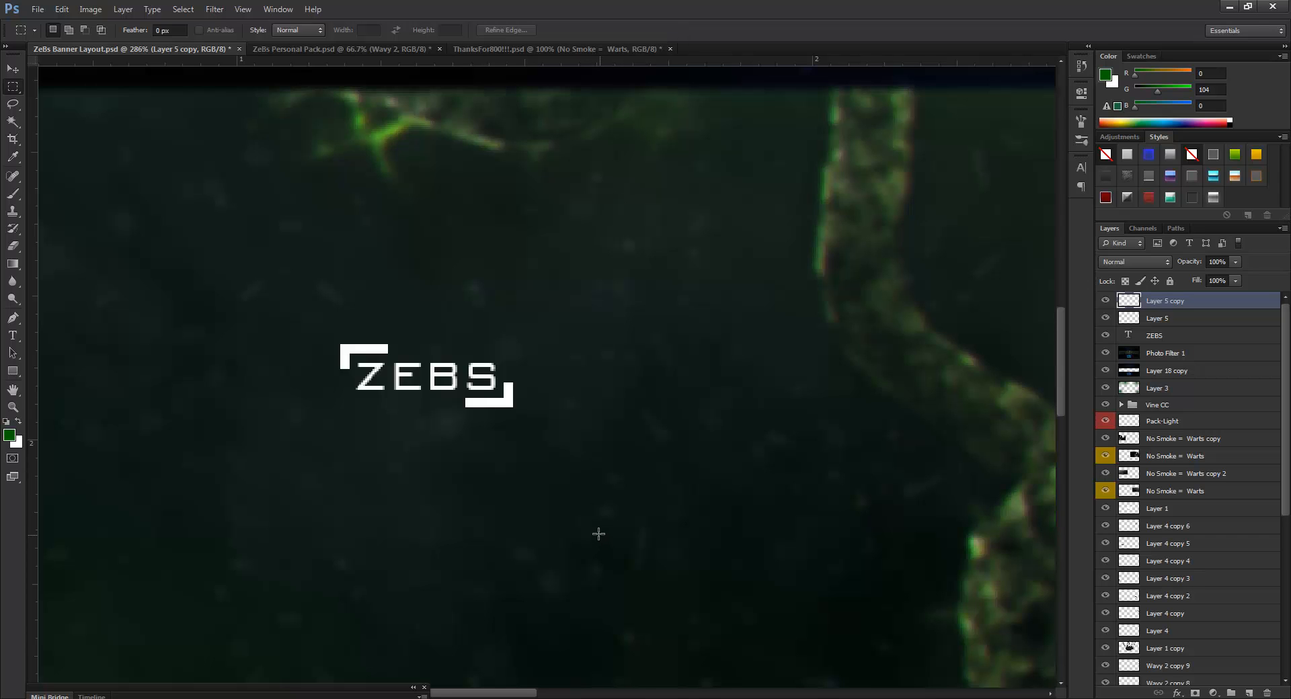
- Scale the lower-right bracket down to about 68% and nudge it slightly downward, clear of the letter S
key("ctrl+t")
scroll(498, 432, "up", 3)
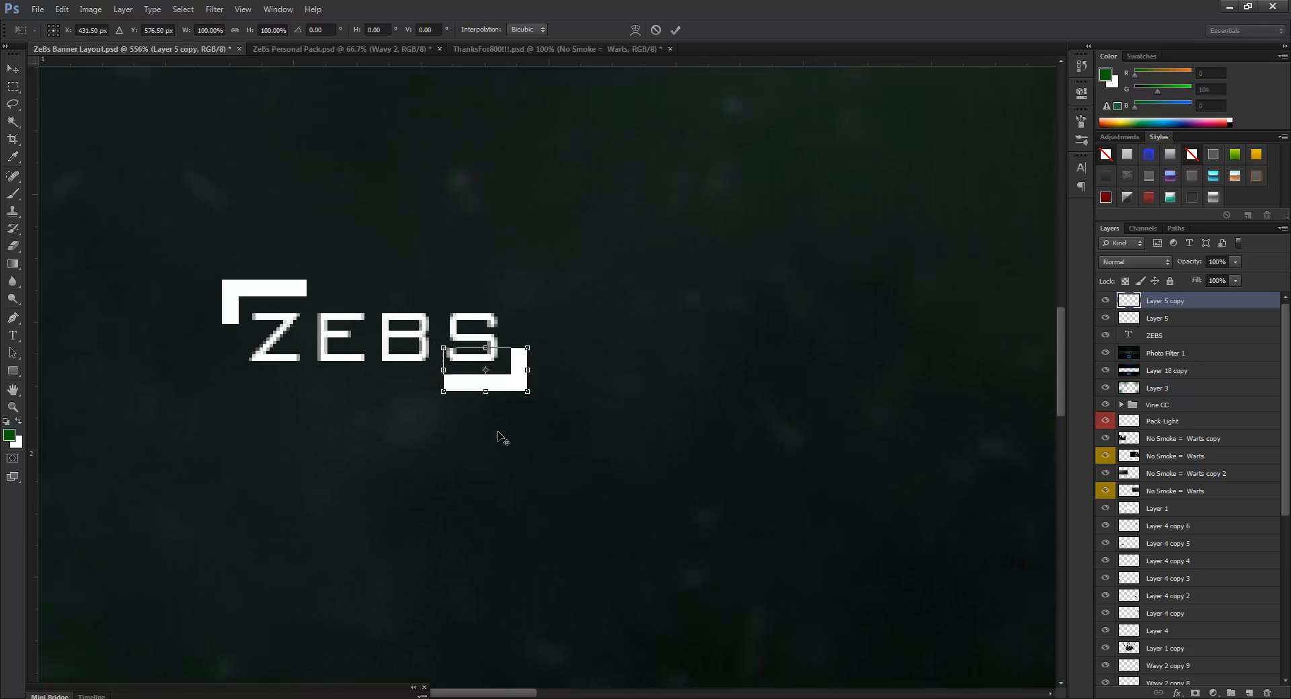
mouse_move(531, 340)
left_mouse_down()
mouse_move(499, 369)
mouse_move(518, 359)
left_mouse_up()
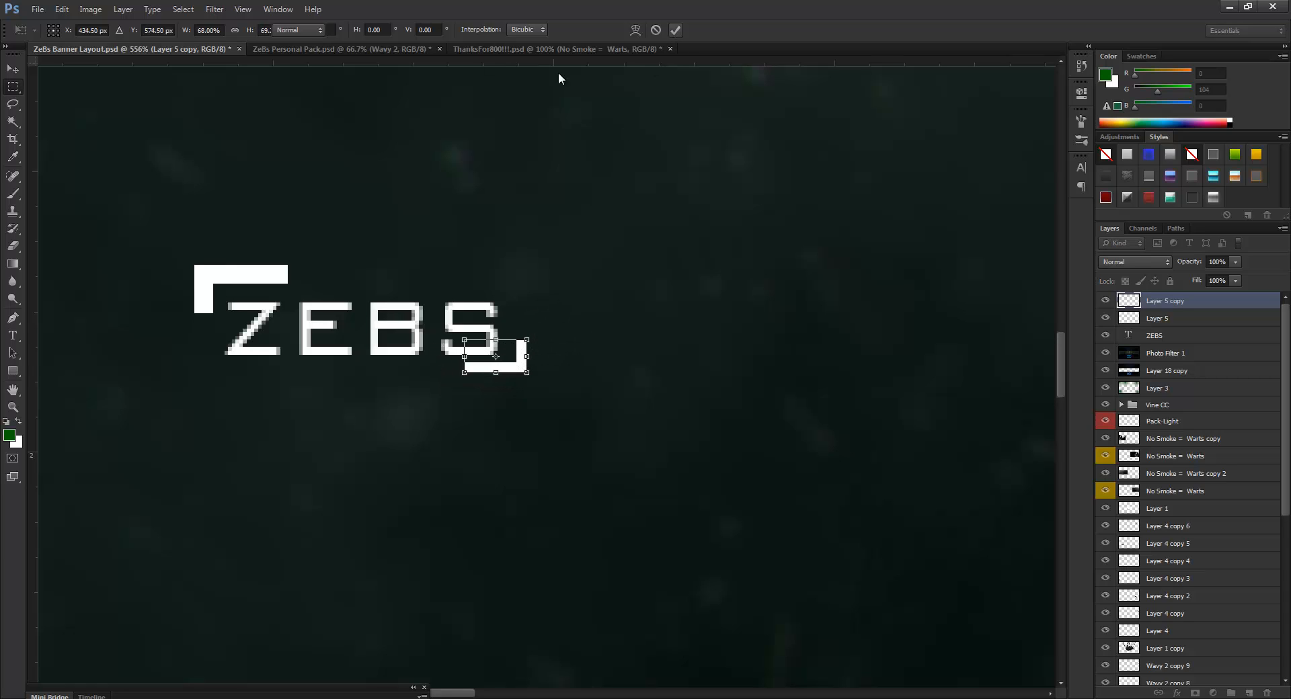
key("Return")
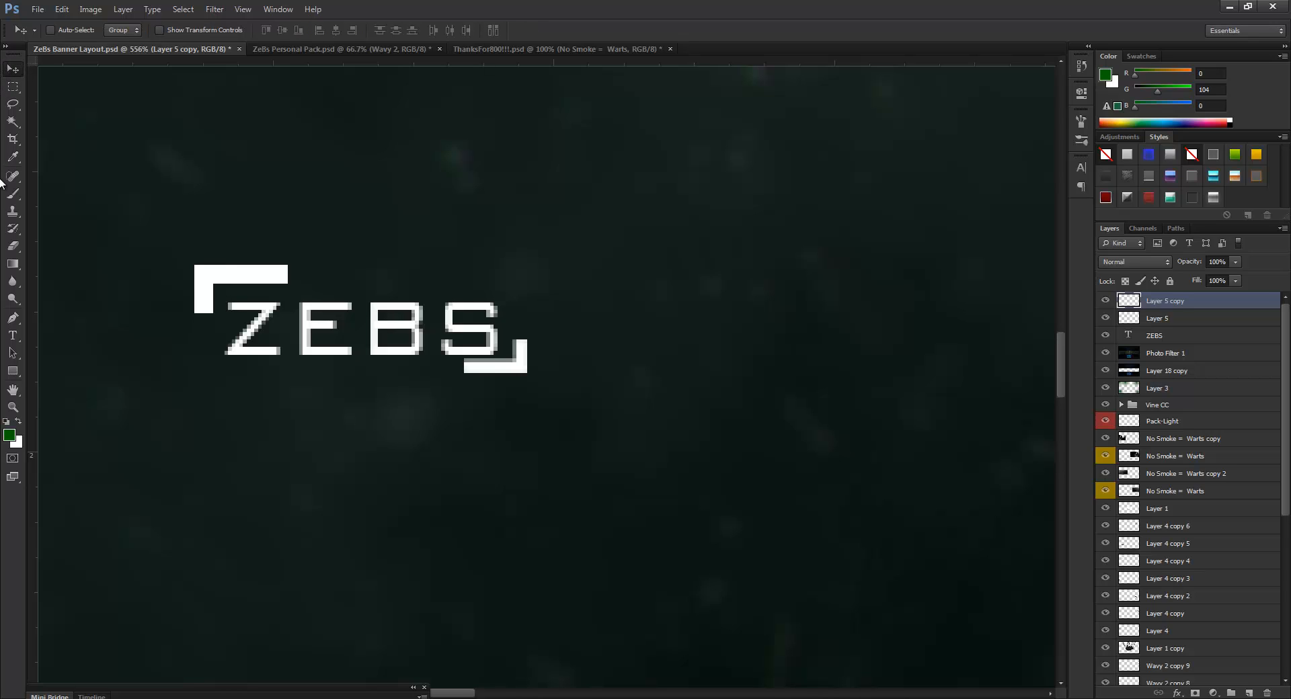
key("Down")
key("Down")
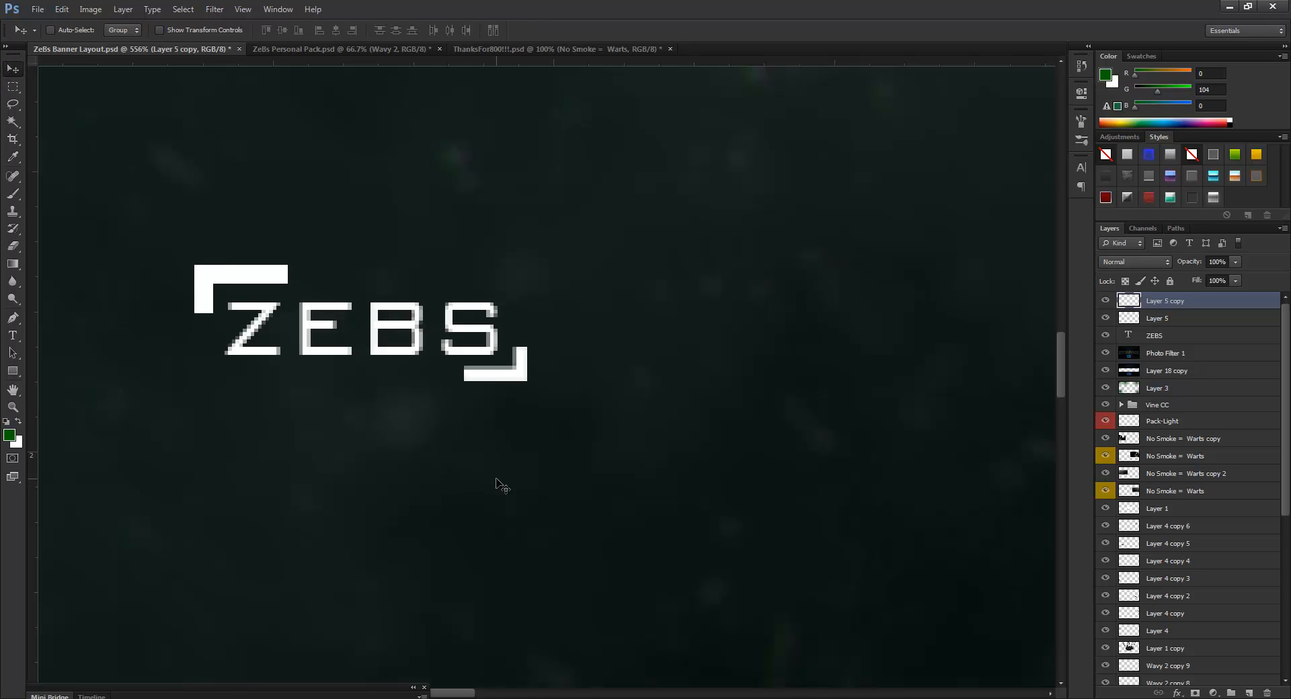
- Replace the large upper-left bracket layer with a duplicate of the smaller bracket, flipped horizontally and vertically
left_click(1167, 320)
key("Delete")
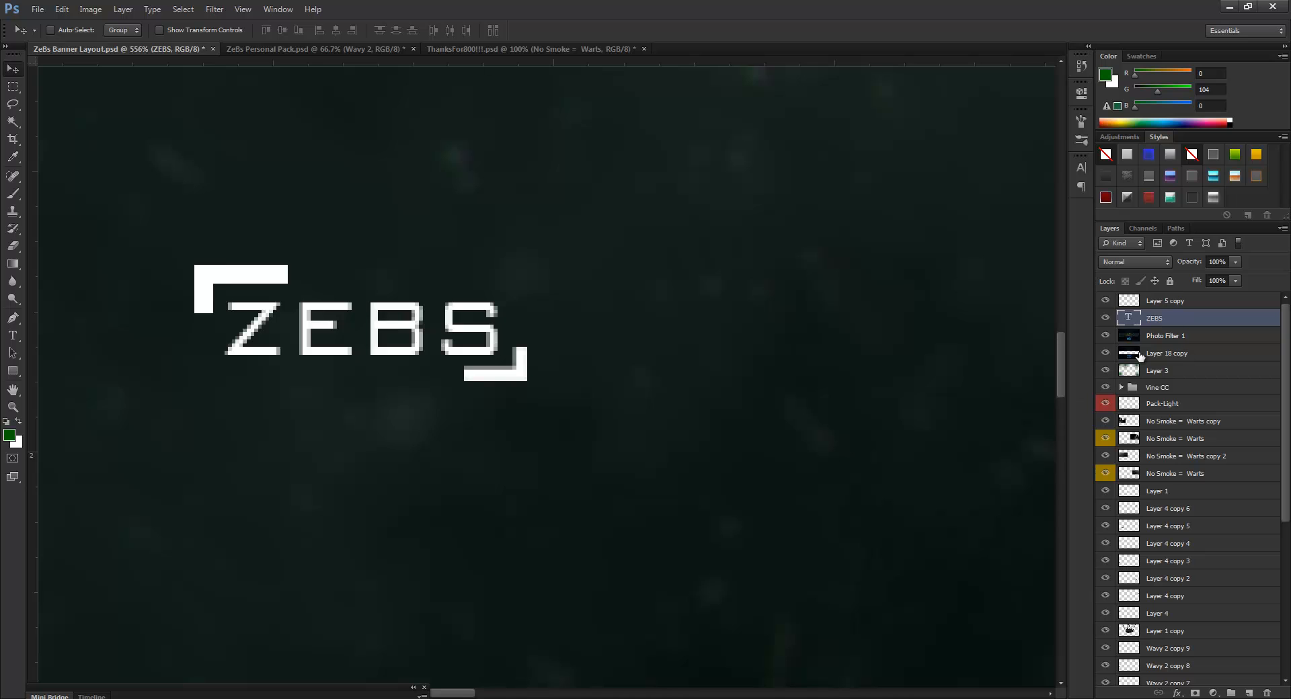
left_click(1165, 302)
key("ctrl+j")
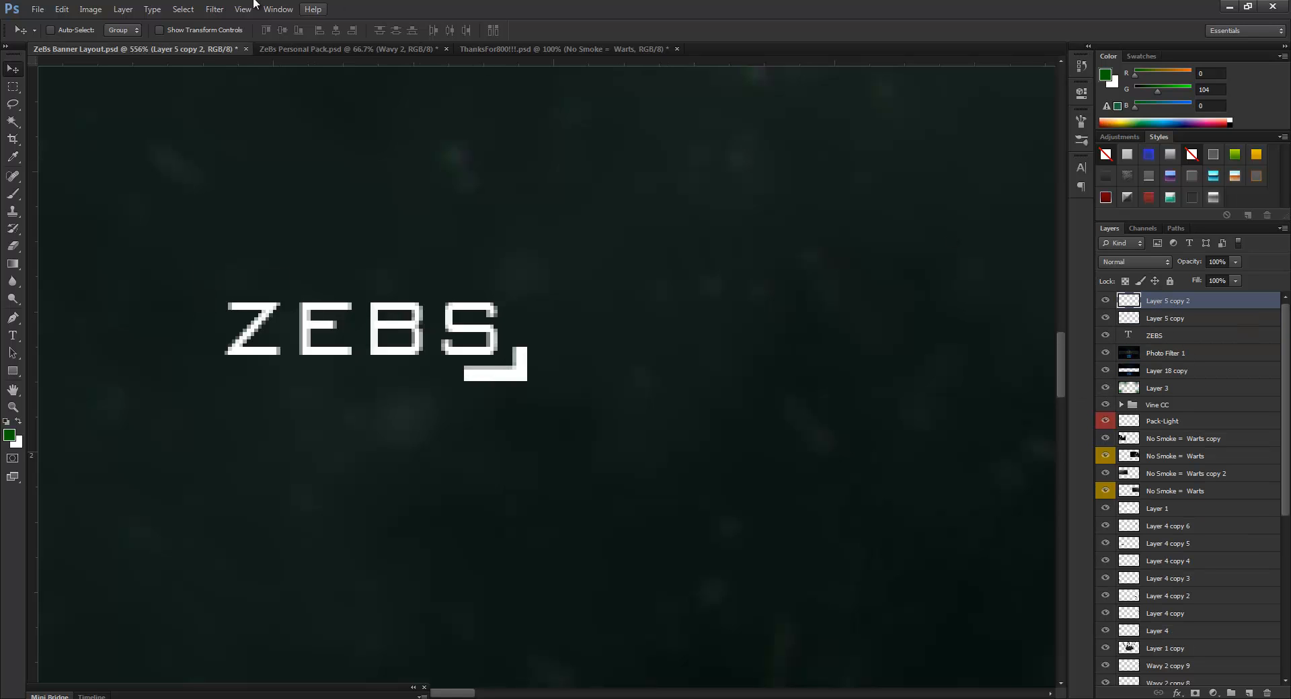
left_click(61, 9)
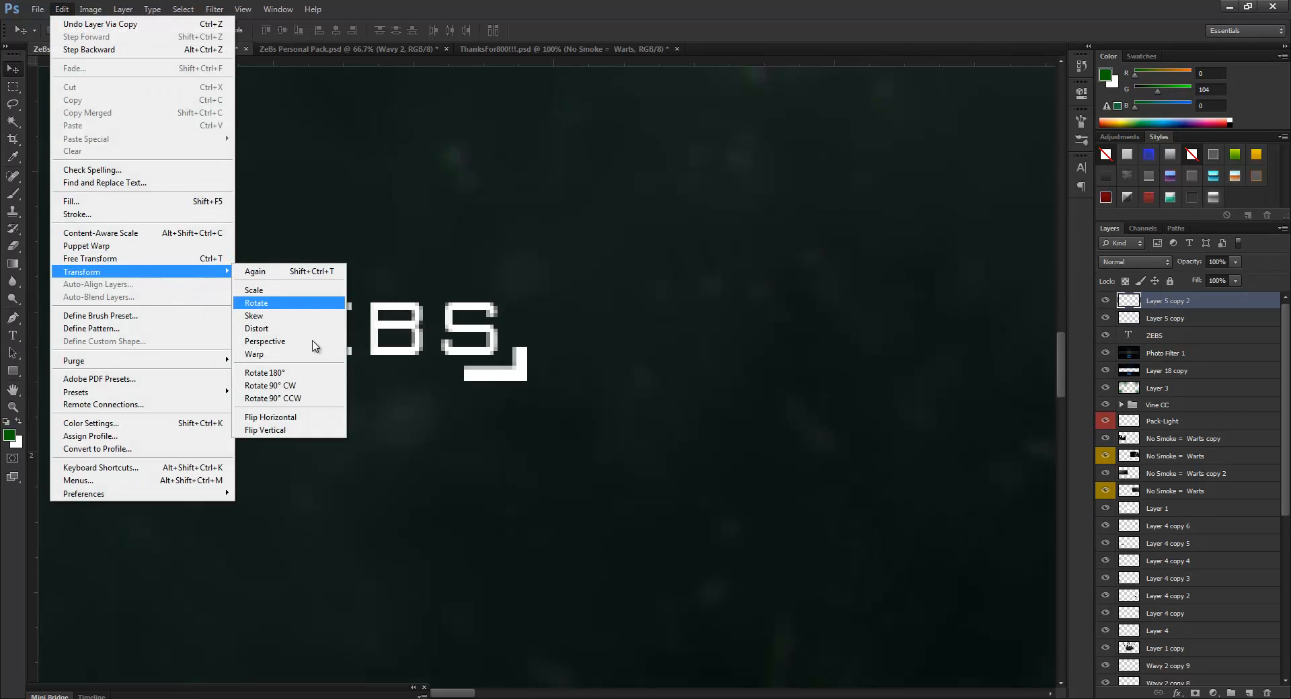
left_click(269, 415)
left_click(61, 10)
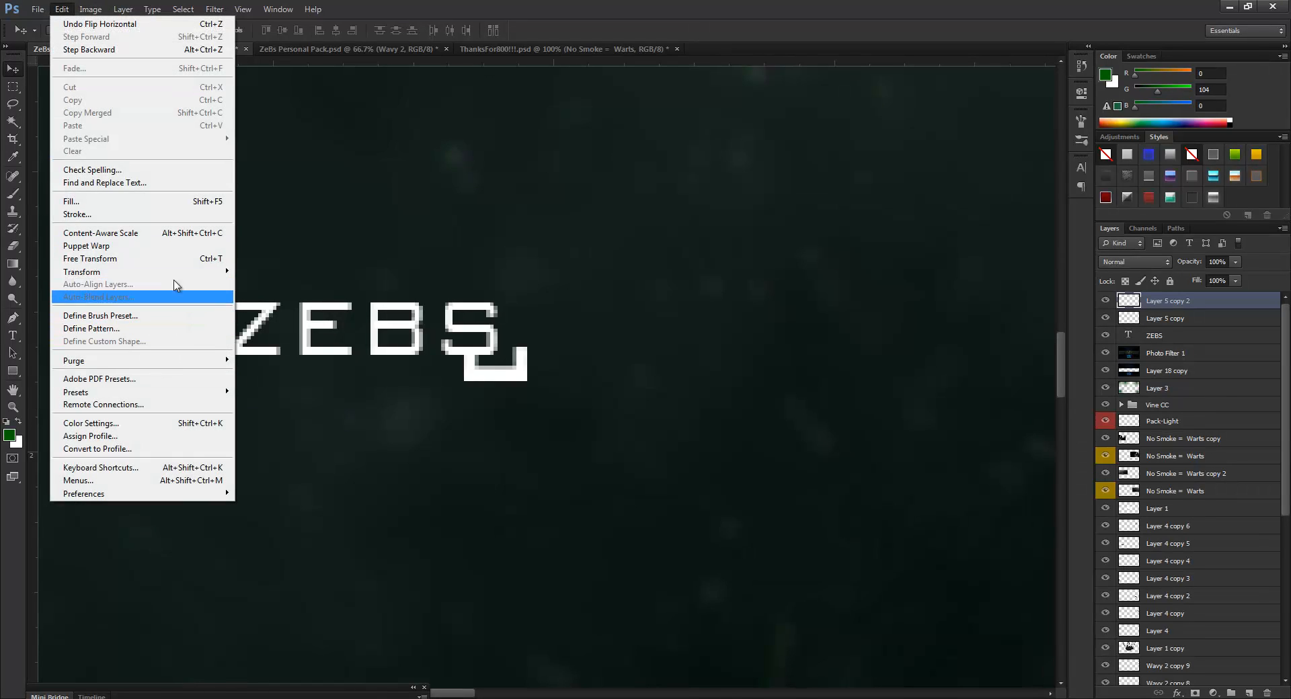
mouse_move(177, 272)
left_click(316, 430)
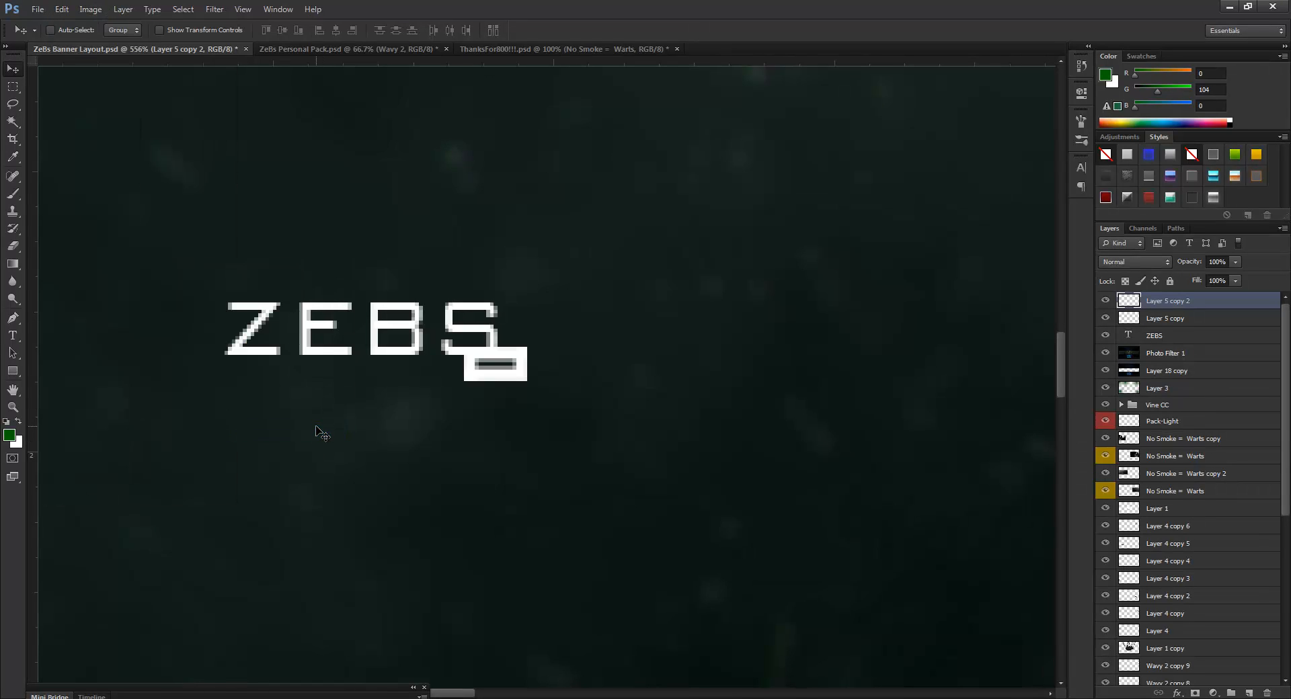
- Move the newly flipped small bracket to the upper-left corner of the ZEBS text
key("ctrl+t")
left_click_drag(488, 364, 222, 296)
left_click(674, 31)
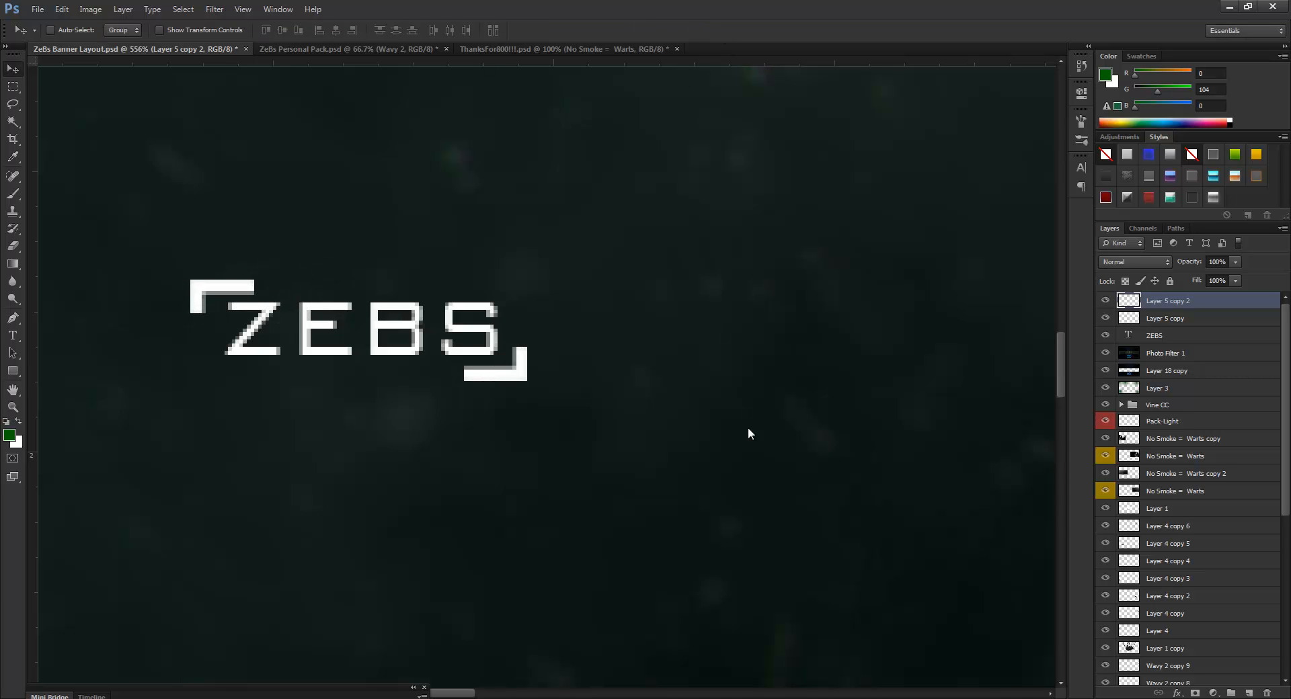
- Merge the ZEBS text layer and both bracket layers into a single layer
scroll(748, 428, "down", 5)
scroll(749, 422, "down", 4)
scroll(746, 428, "down", 6)
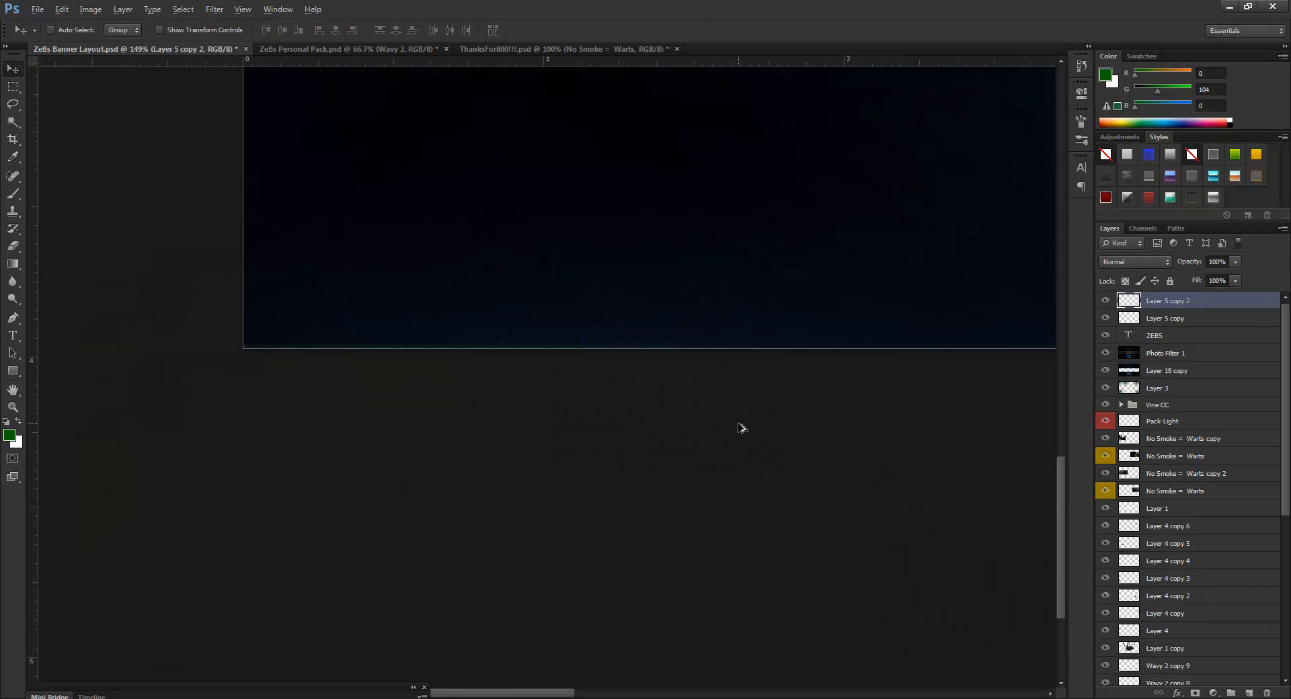
scroll(735, 429, "up", 1)
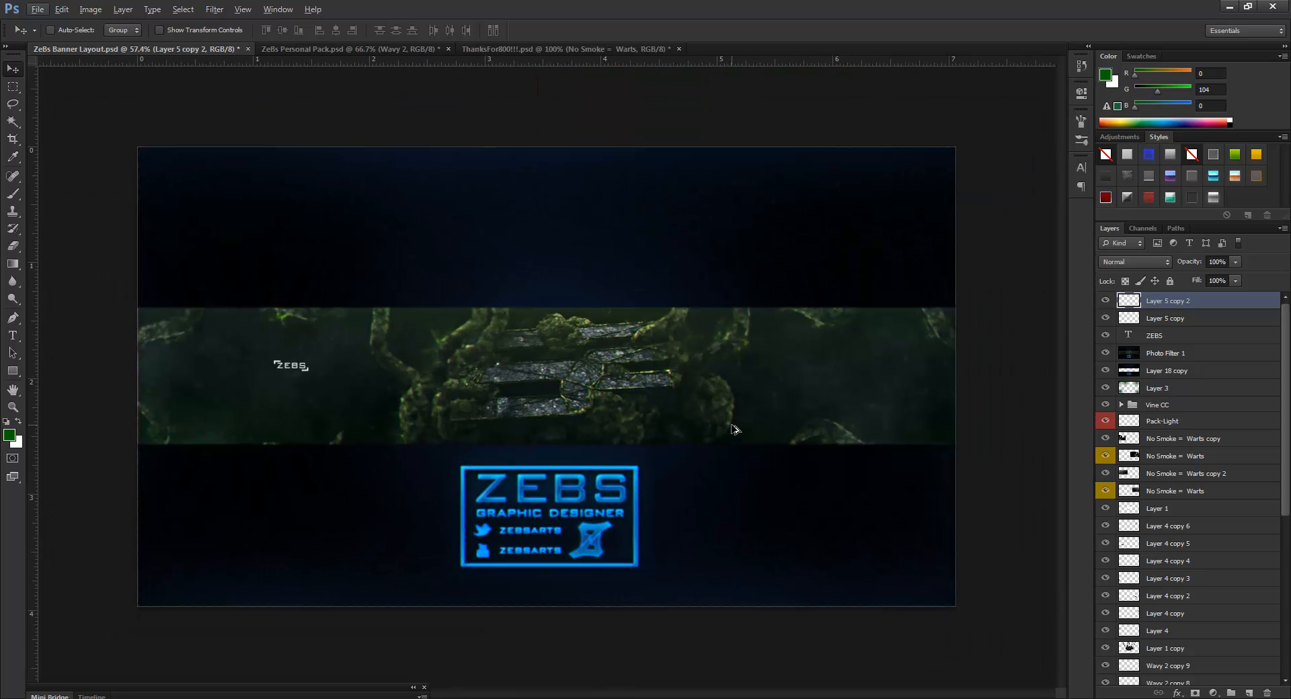
left_click(1201, 336, "shift")
right_click(1201, 336)
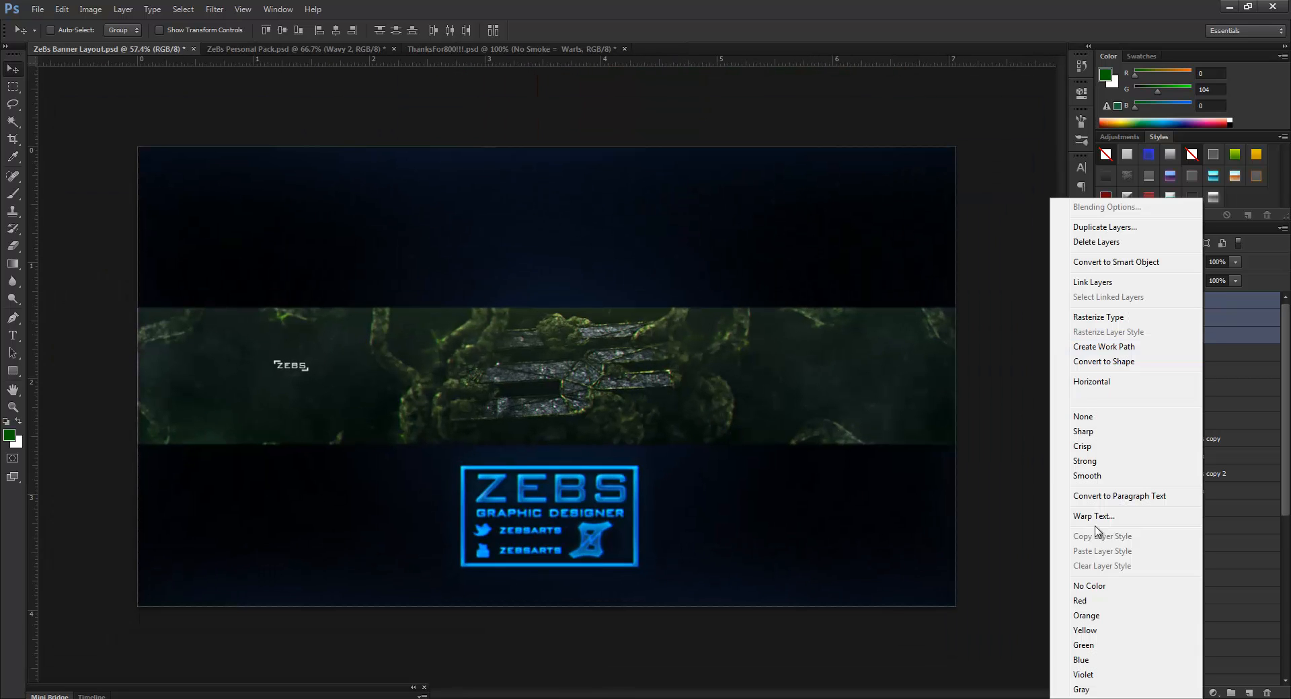
left_click(1251, 346)
right_click(1246, 332)
left_click(1261, 316)
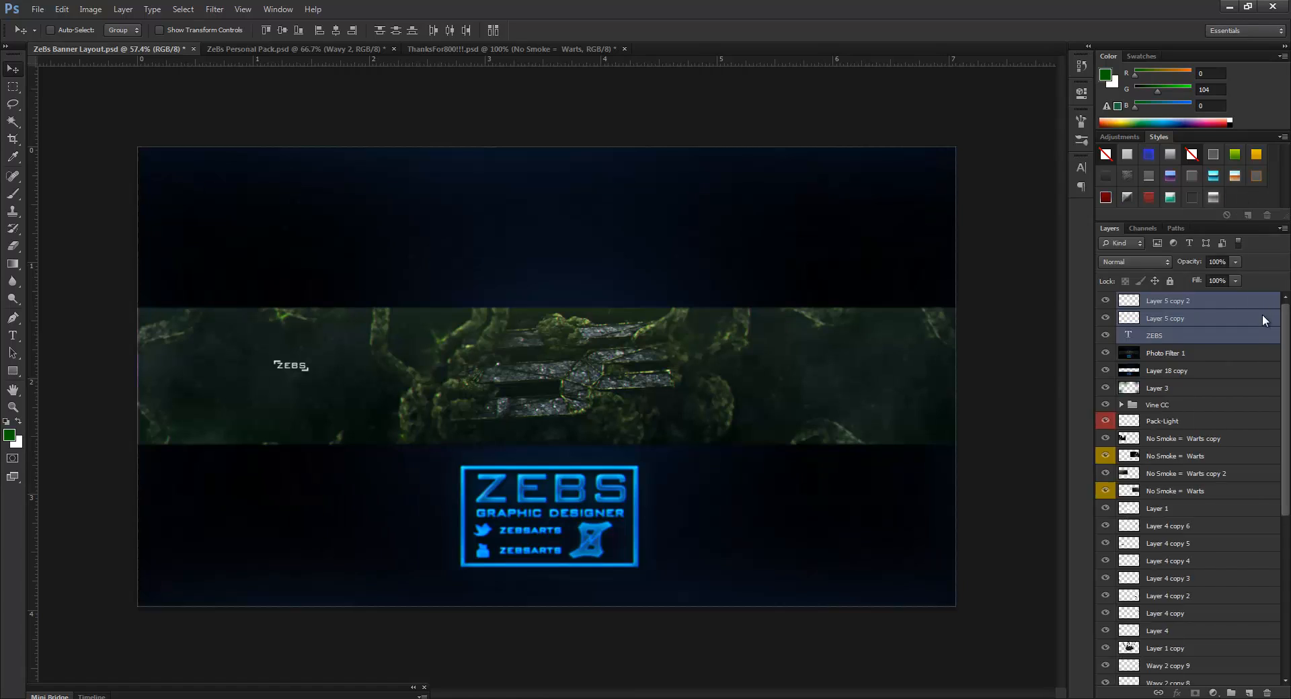
right_click(1262, 316)
left_click(1148, 537)
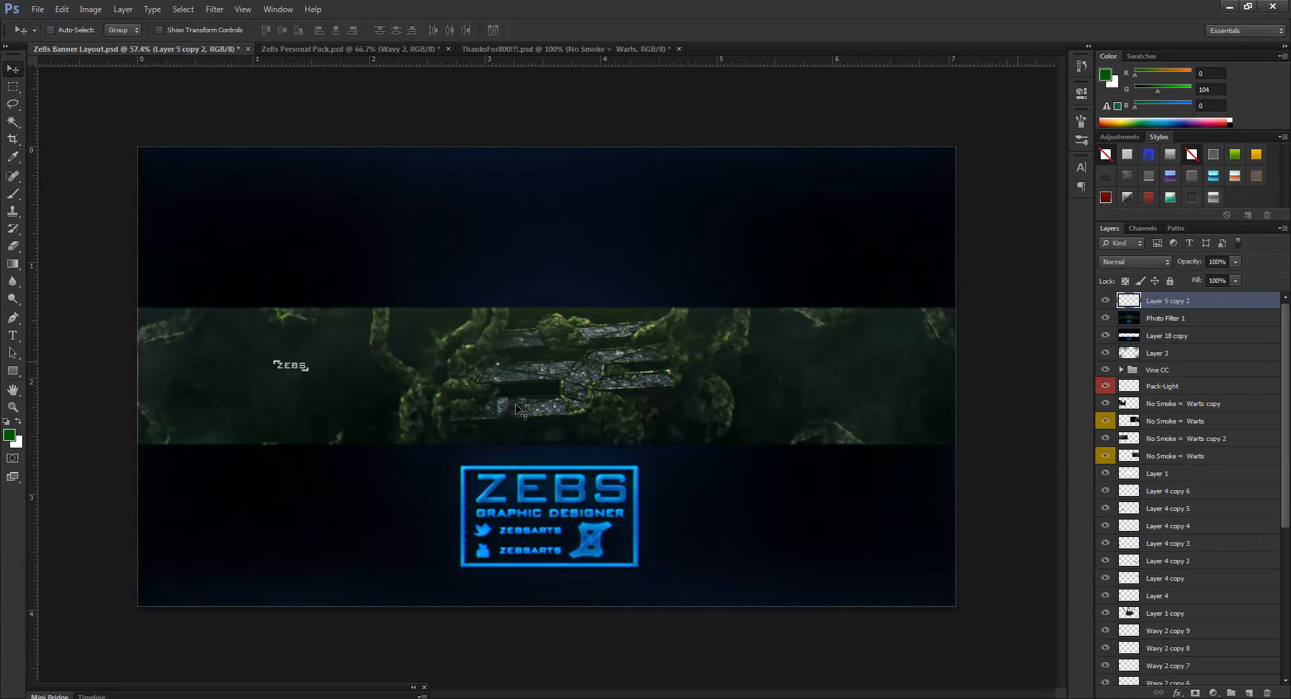
key("ctrl+t")
left_click_drag(300, 369, 937, 440)
key("ctrl+1")
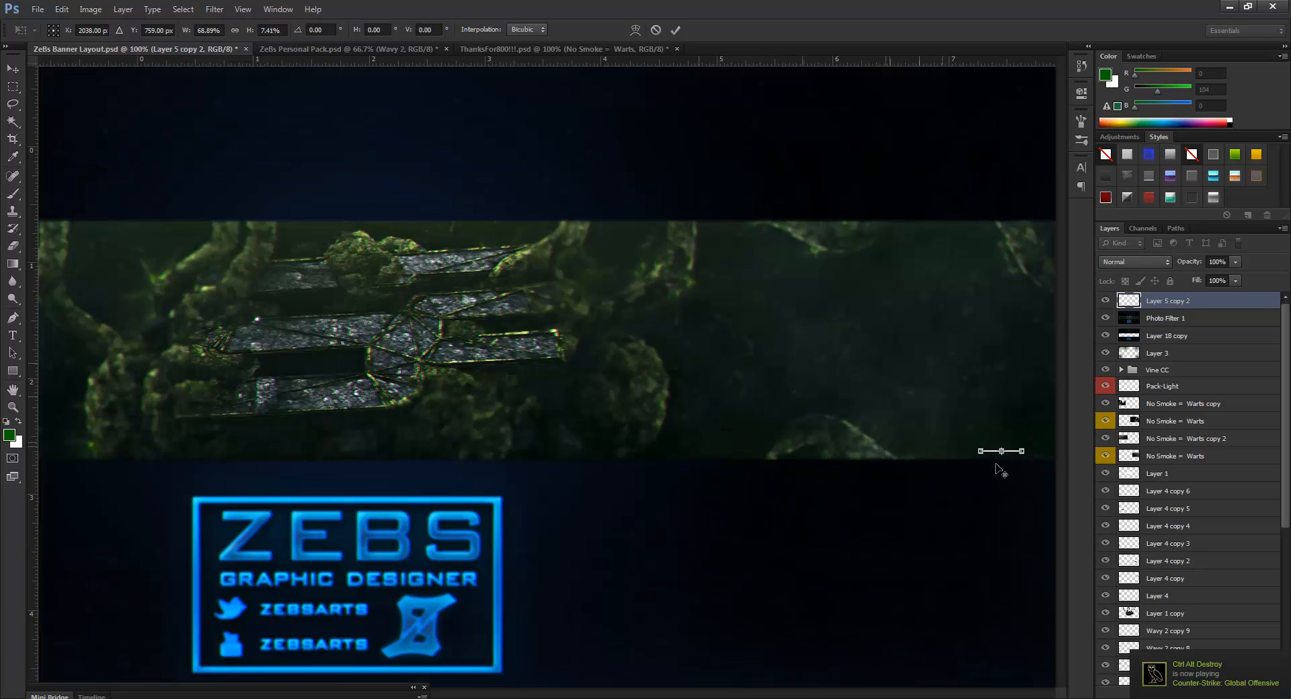
scroll(1017, 458, "up", 1)
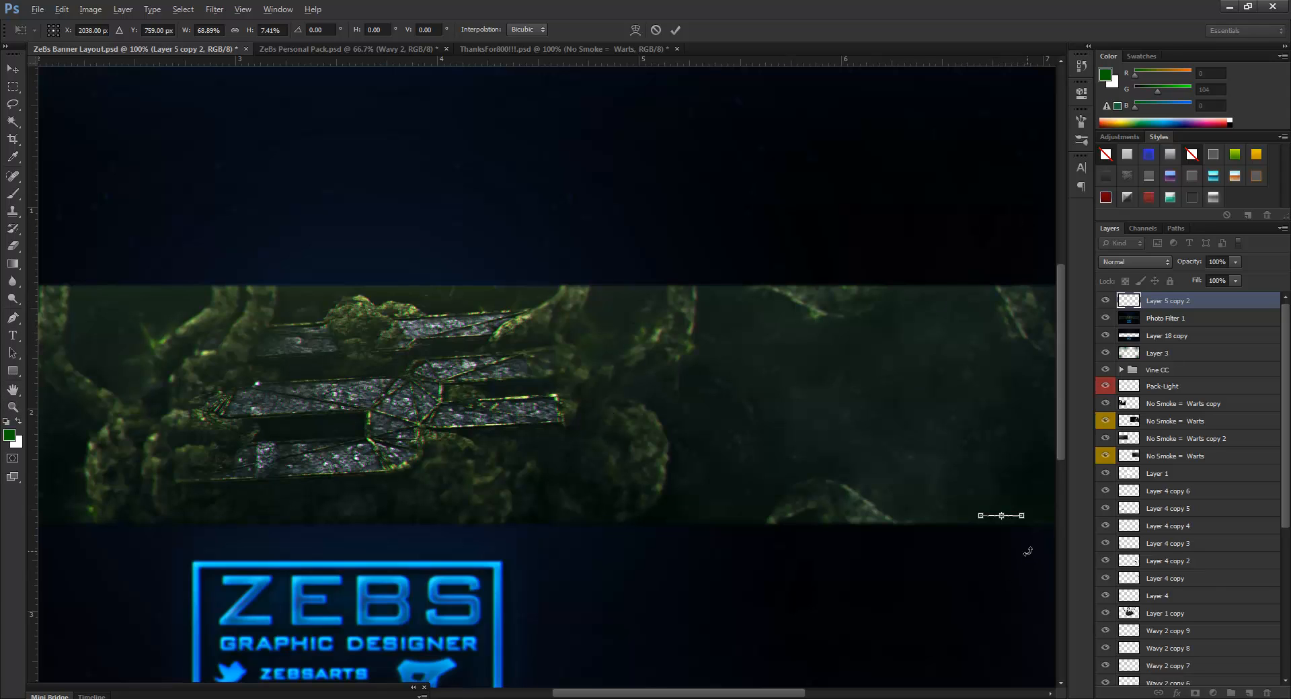
left_click(656, 30)
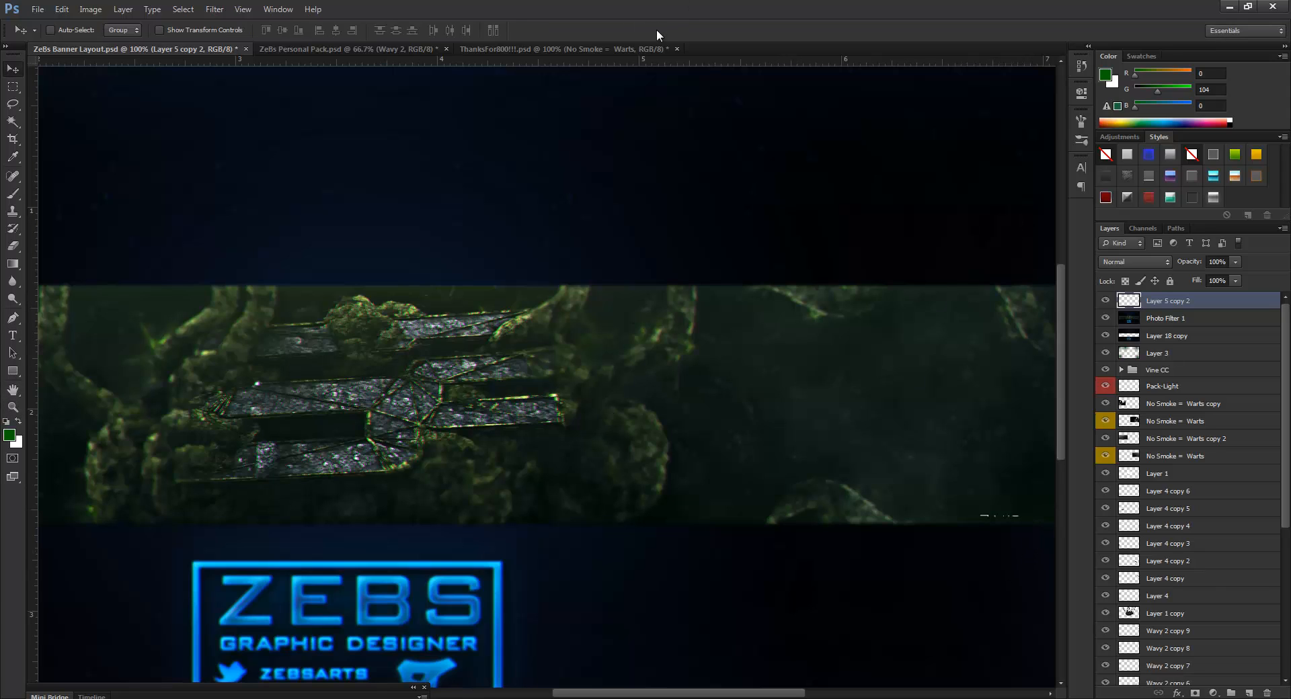
- Move the merged, bracketed ZEBS mark to the lower-right corner of the green vine strip
key("ctrl+0")
key("ctrl+t")
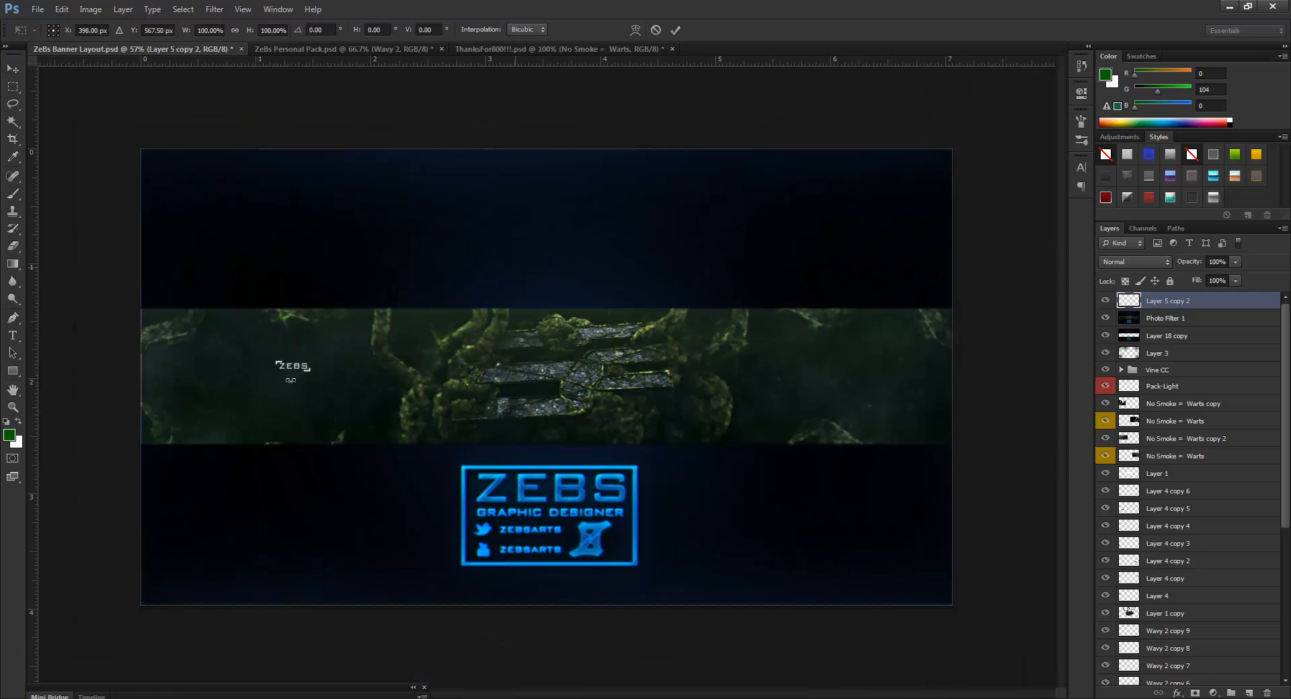
left_click_drag(303, 370, 914, 428)
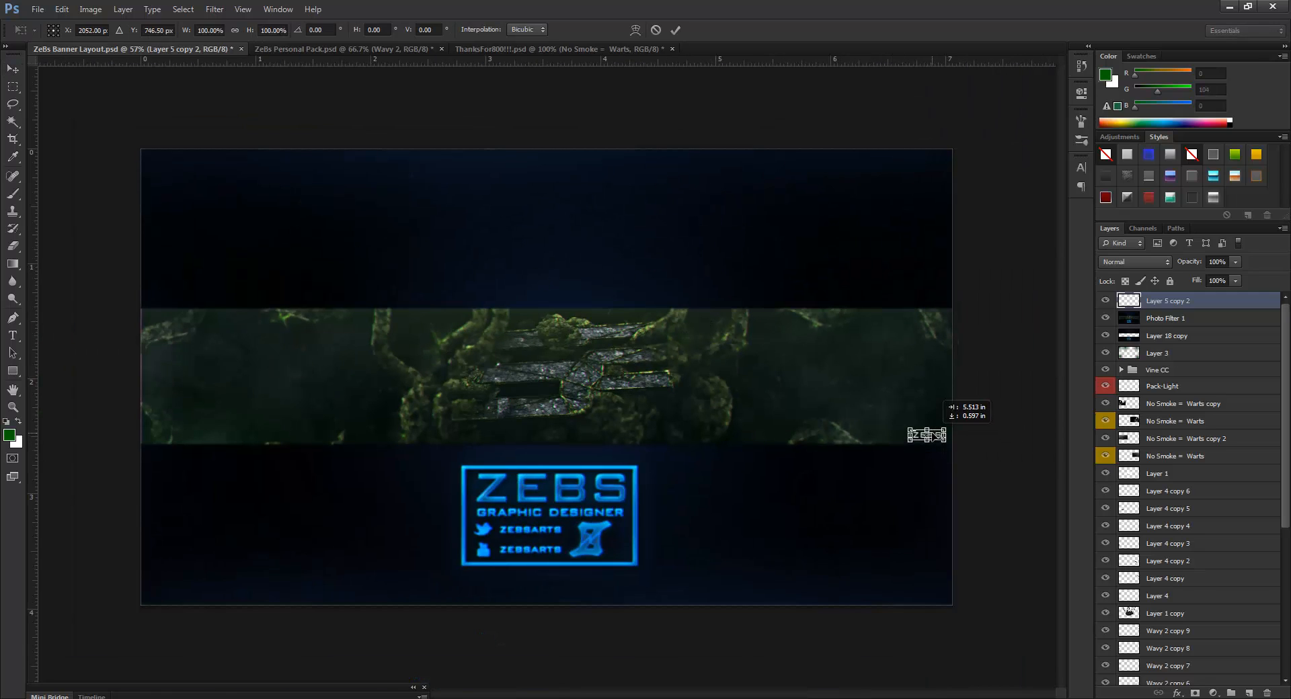
left_click(674, 30)
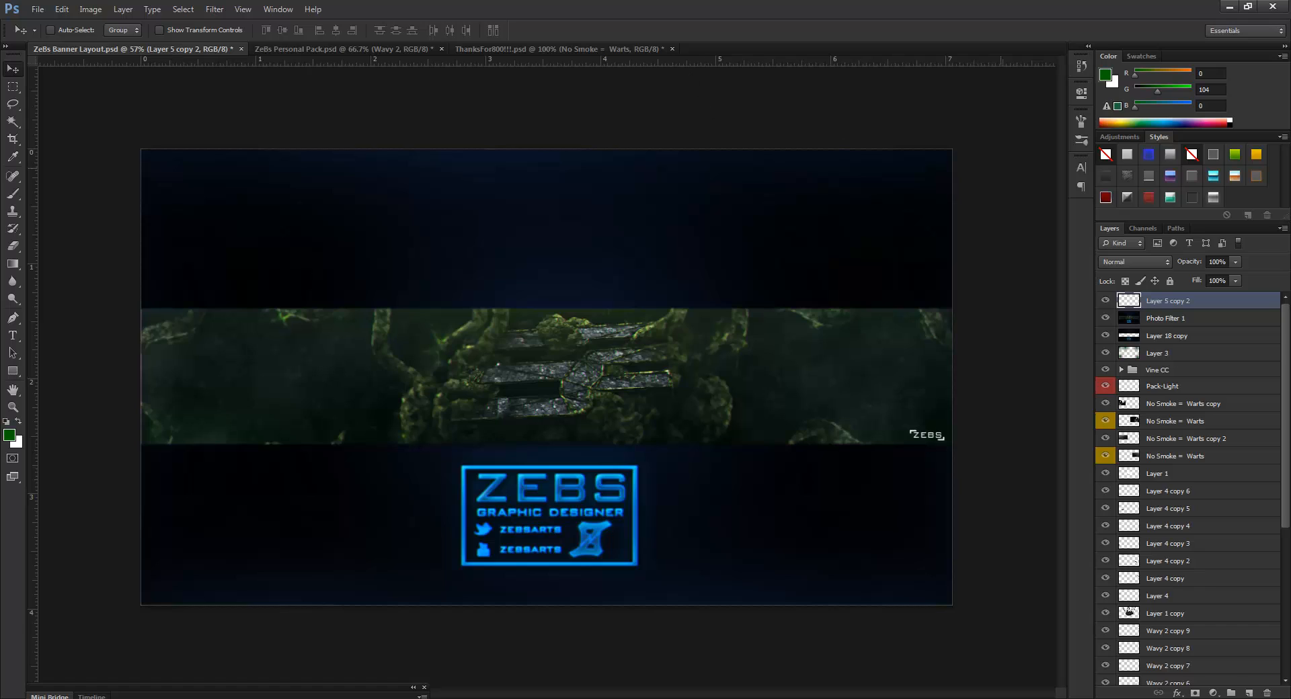
- Lower the opacity of the merged ZEBS mark layer to 14%
left_click_drag(1232, 264, 1179, 277)
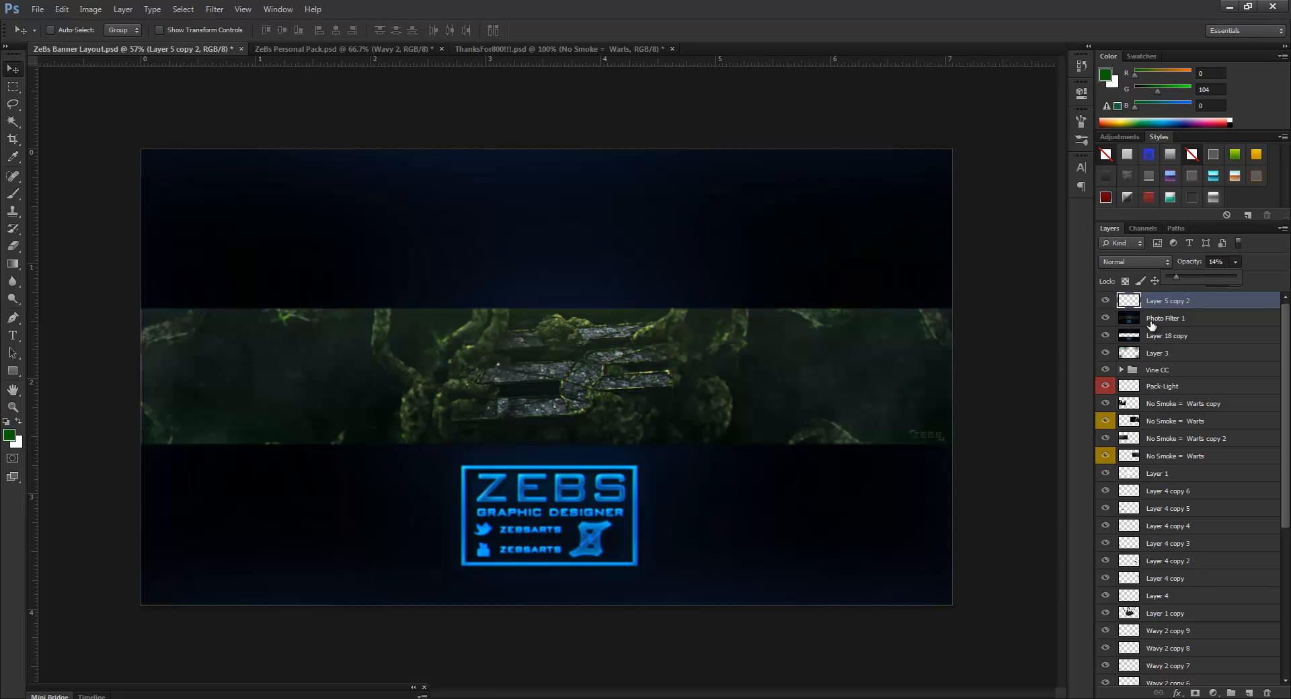
left_click(1221, 319)
left_click(1180, 304)
- Add the white text DESINED BY ZEBS and place it on the vine strip to the right of the stone logo
left_click(13, 336)
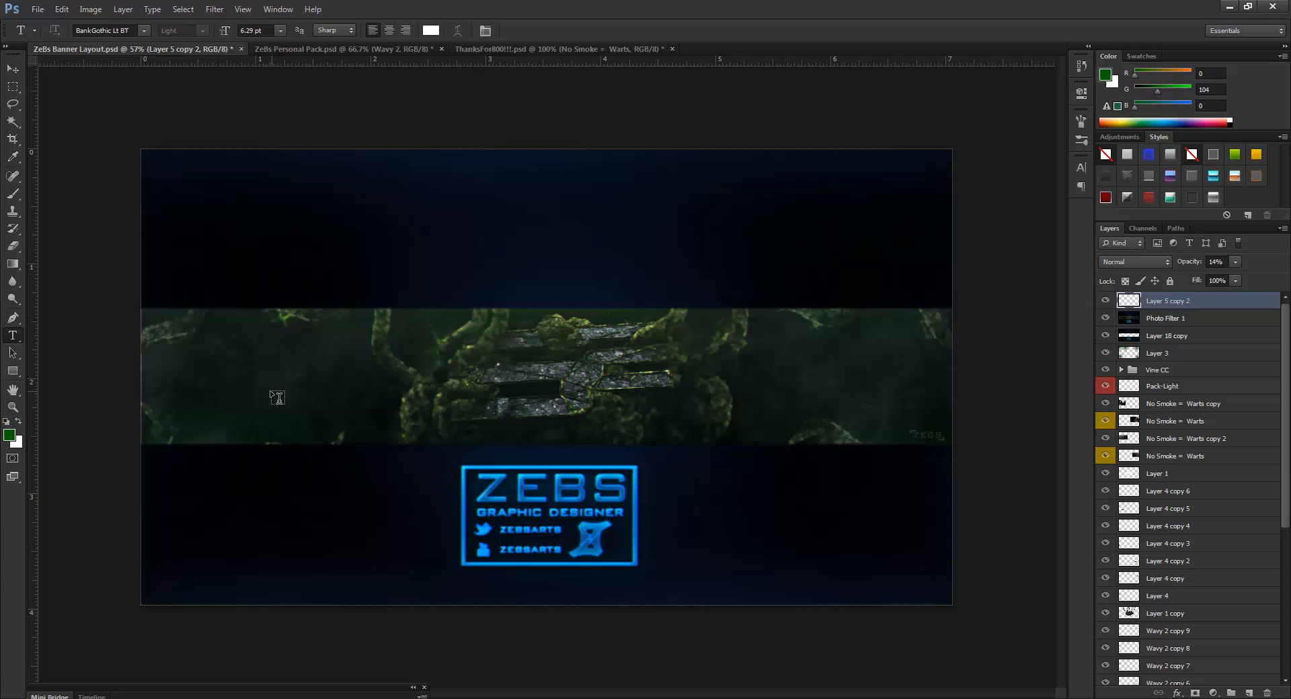
left_click(214, 390)
type("DESINE ")
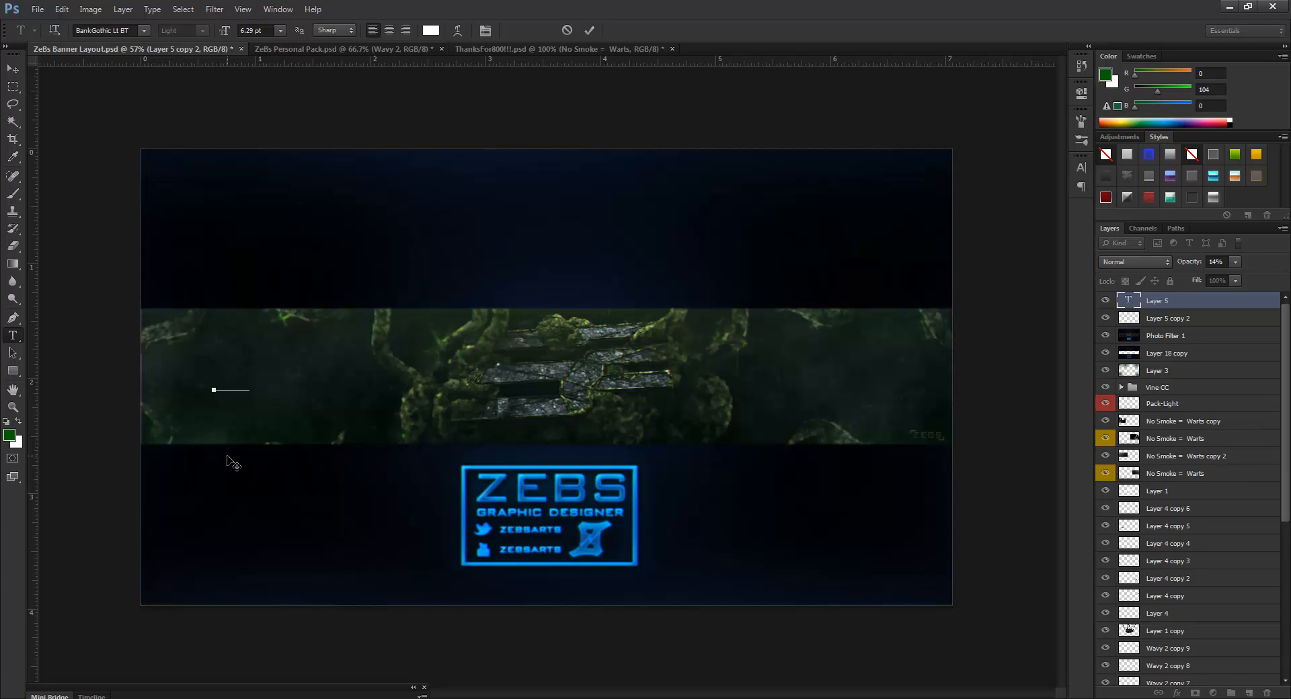
type("D BY ZEBS")
left_click_drag(270, 470, 808, 452)
left_click(616, 164)
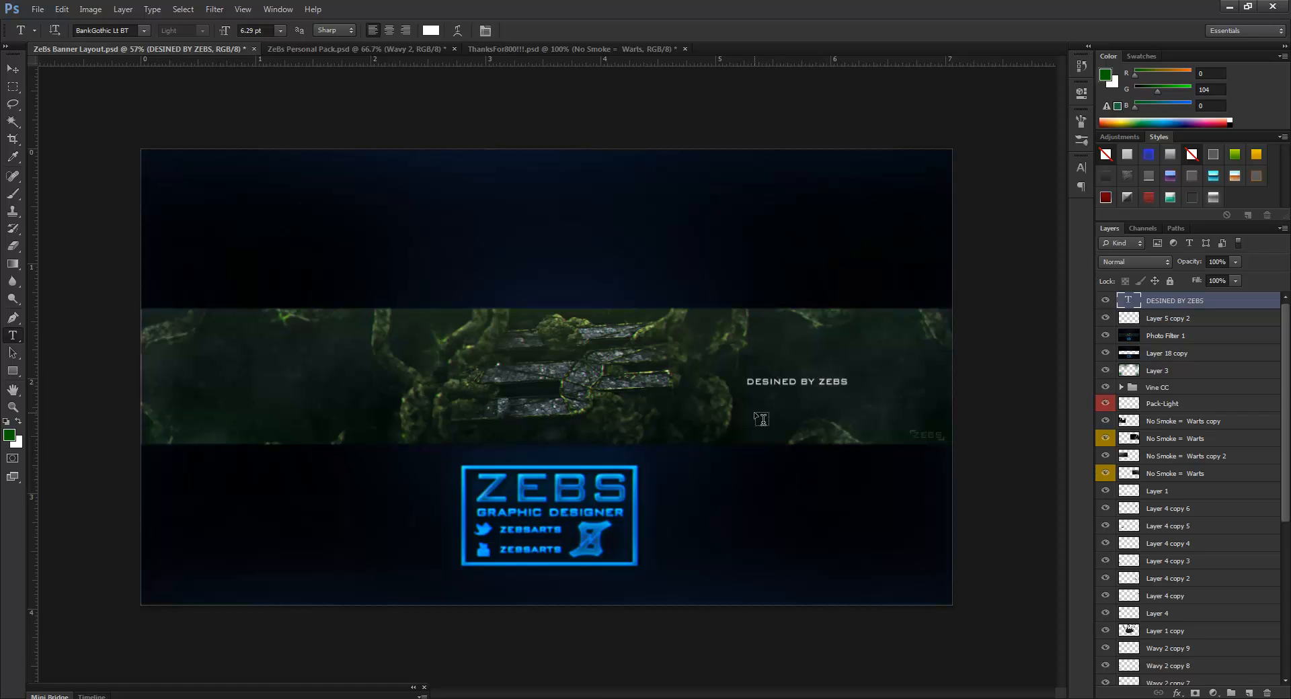
- Correct the spelling of the new text line to DESIGNED BY ZEBS
left_click(773, 381)
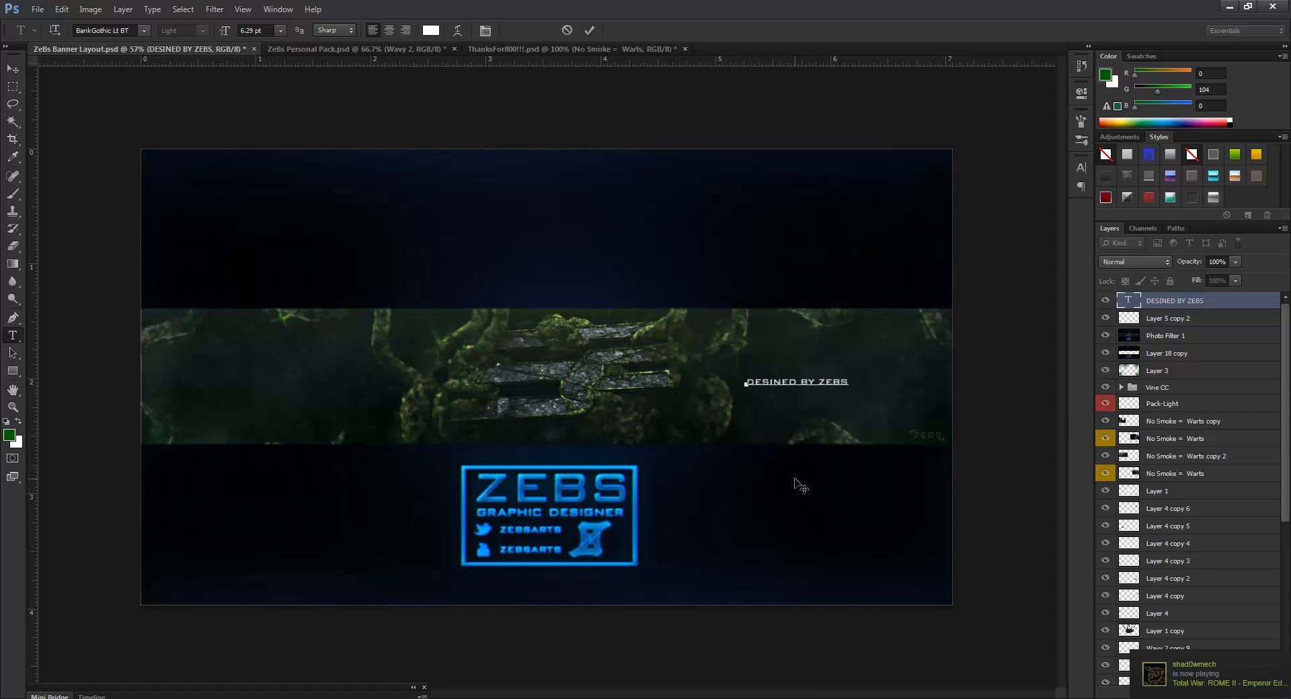
type("G")
left_click(589, 30)
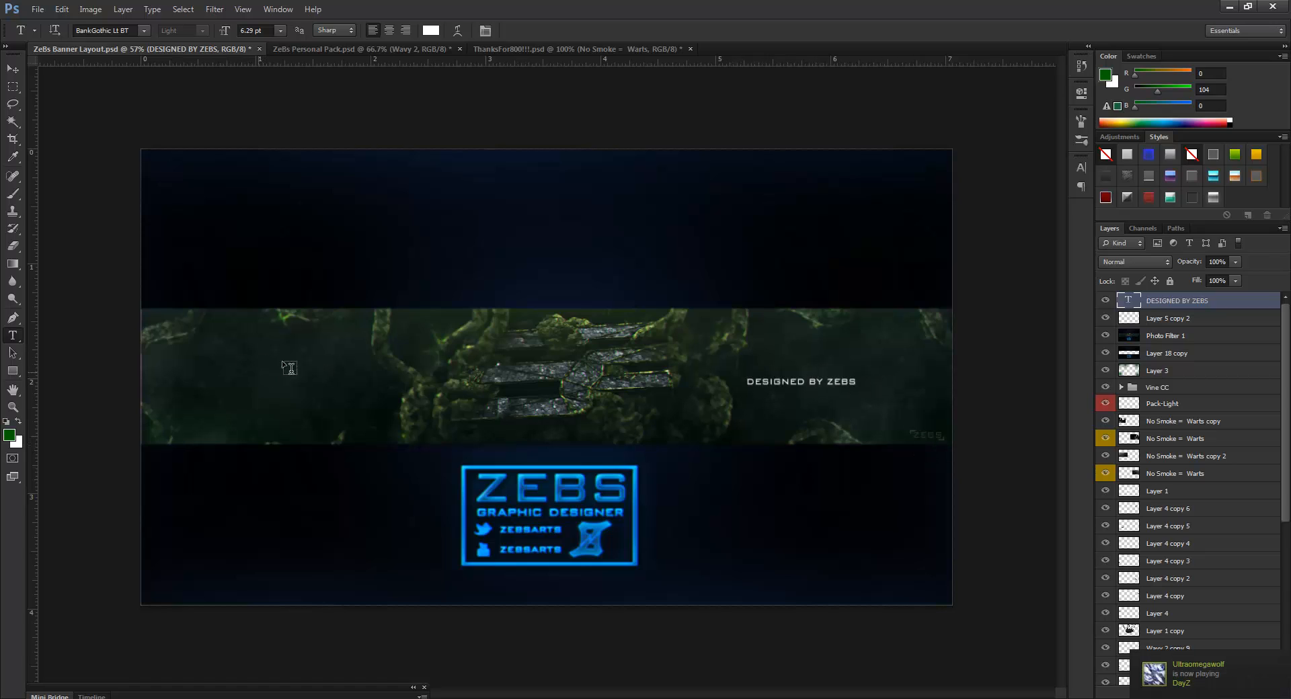
- Add the white text ZEBS on the vine strip to the left of the stone logo
left_click(262, 368)
type("ZEBS")
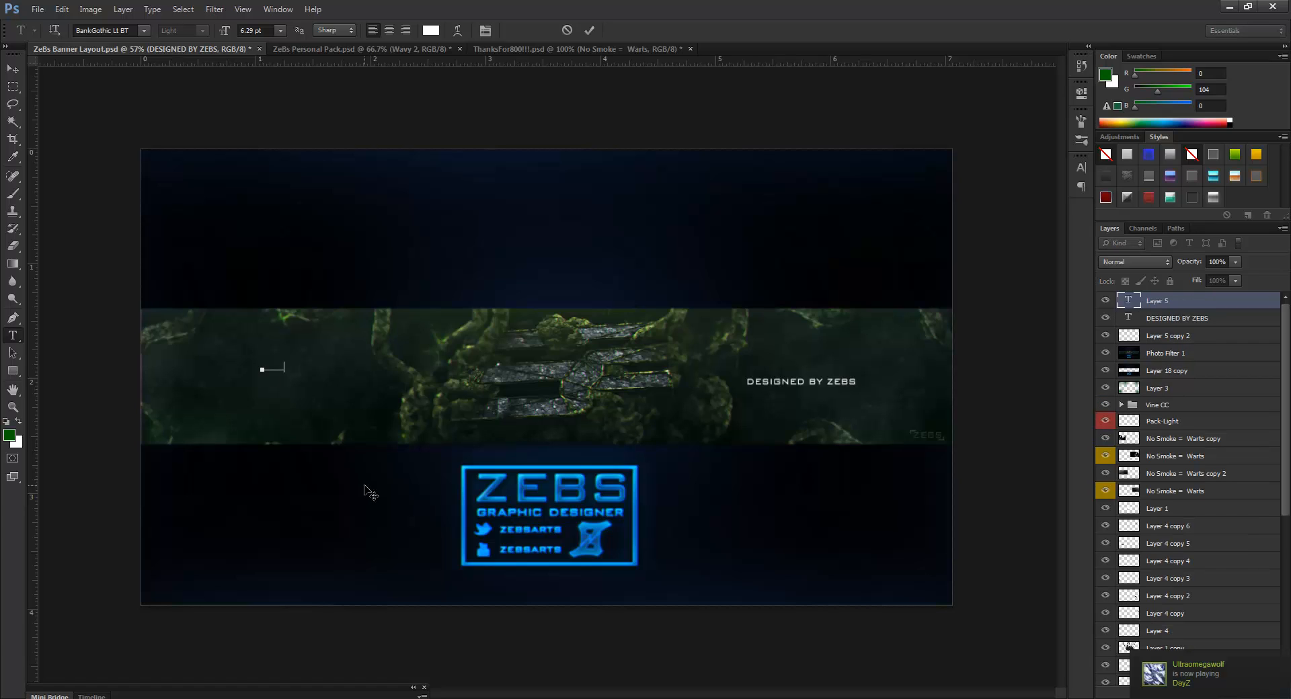
left_click(589, 30)
- Create a thin white-filled line on a new layer and centre it beneath the small ZEBS text
key("m")
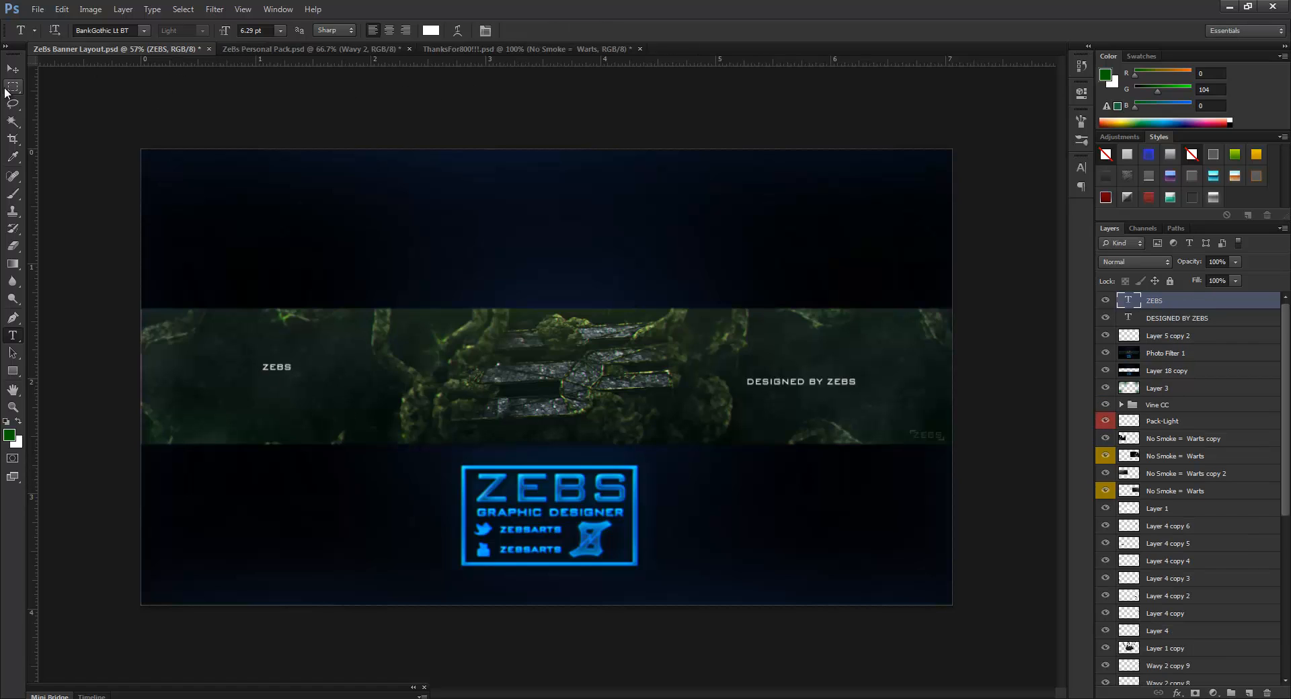
left_click_drag(234, 379, 279, 376)
right_click(266, 377)
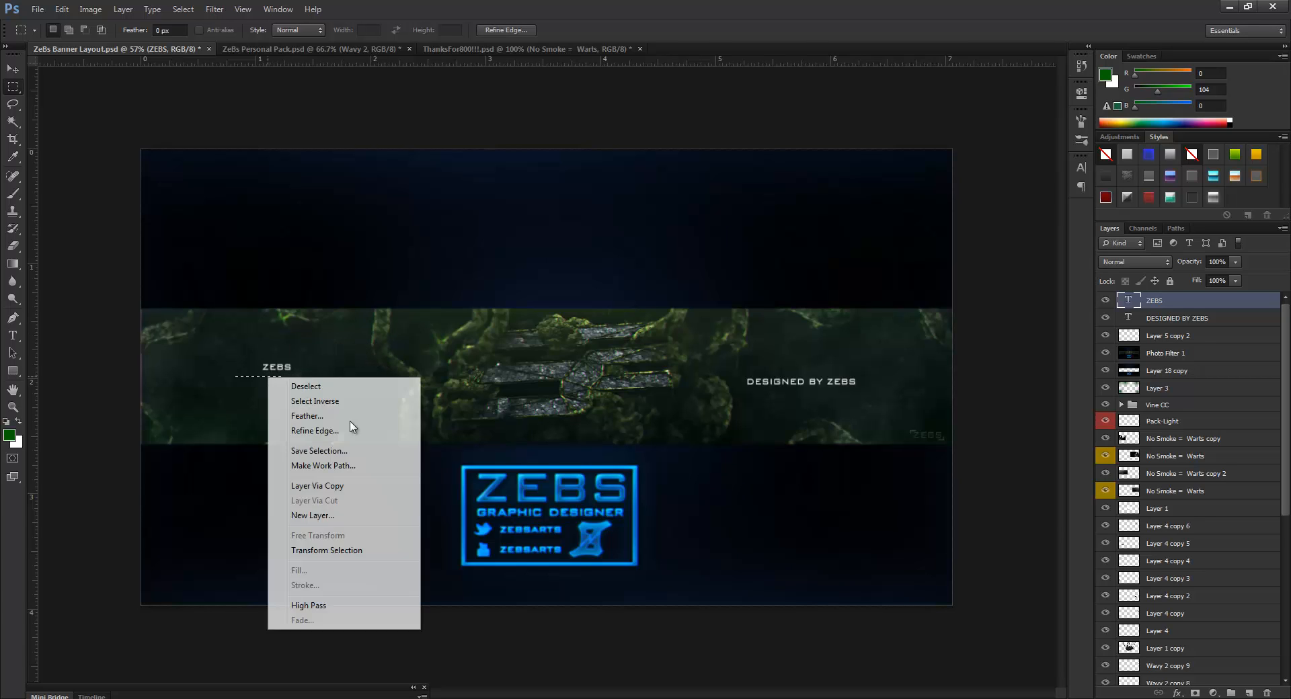
key("Escape")
left_click(1248, 693)
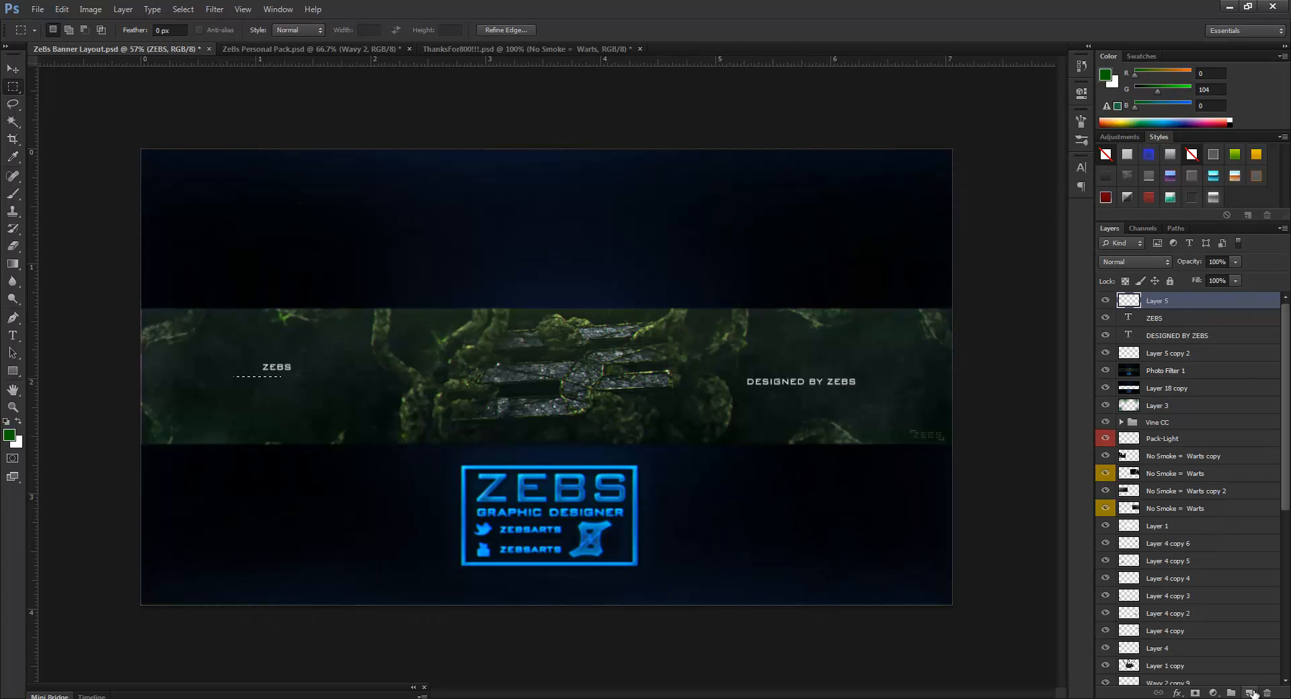
right_click(300, 407)
left_click(372, 600)
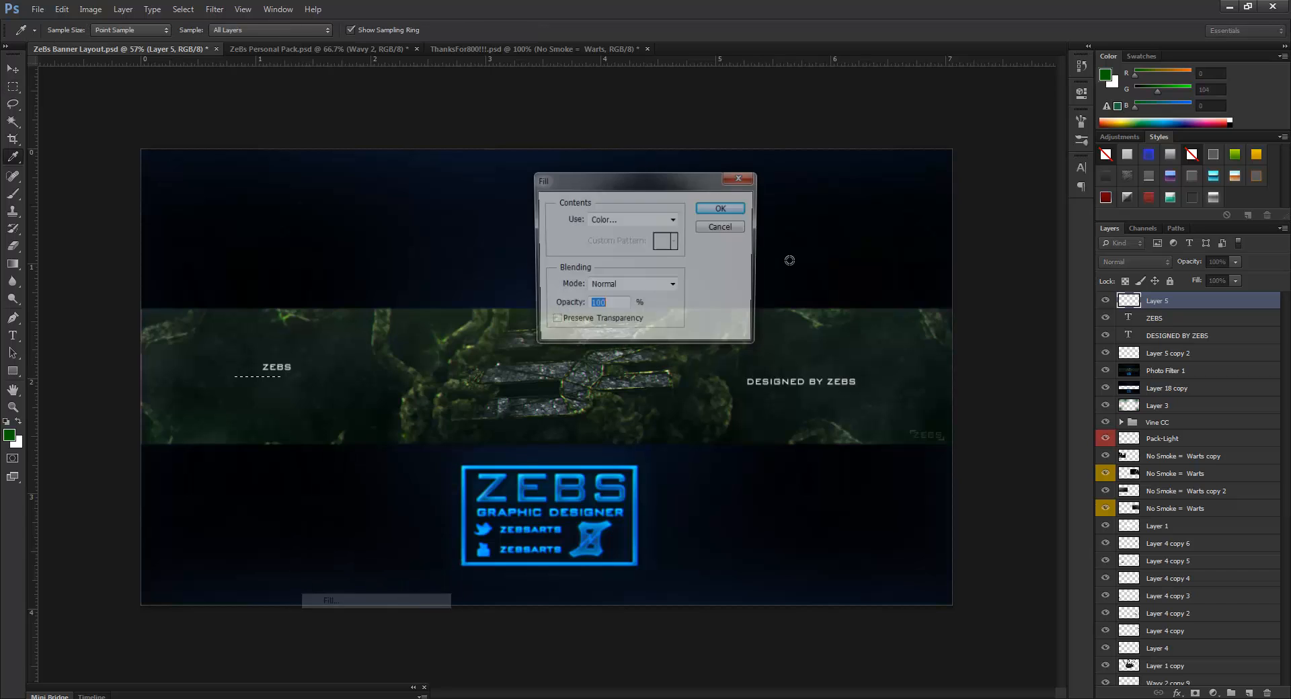
left_click(720, 208)
right_click(286, 326)
left_click(306, 337)
left_click(12, 69)
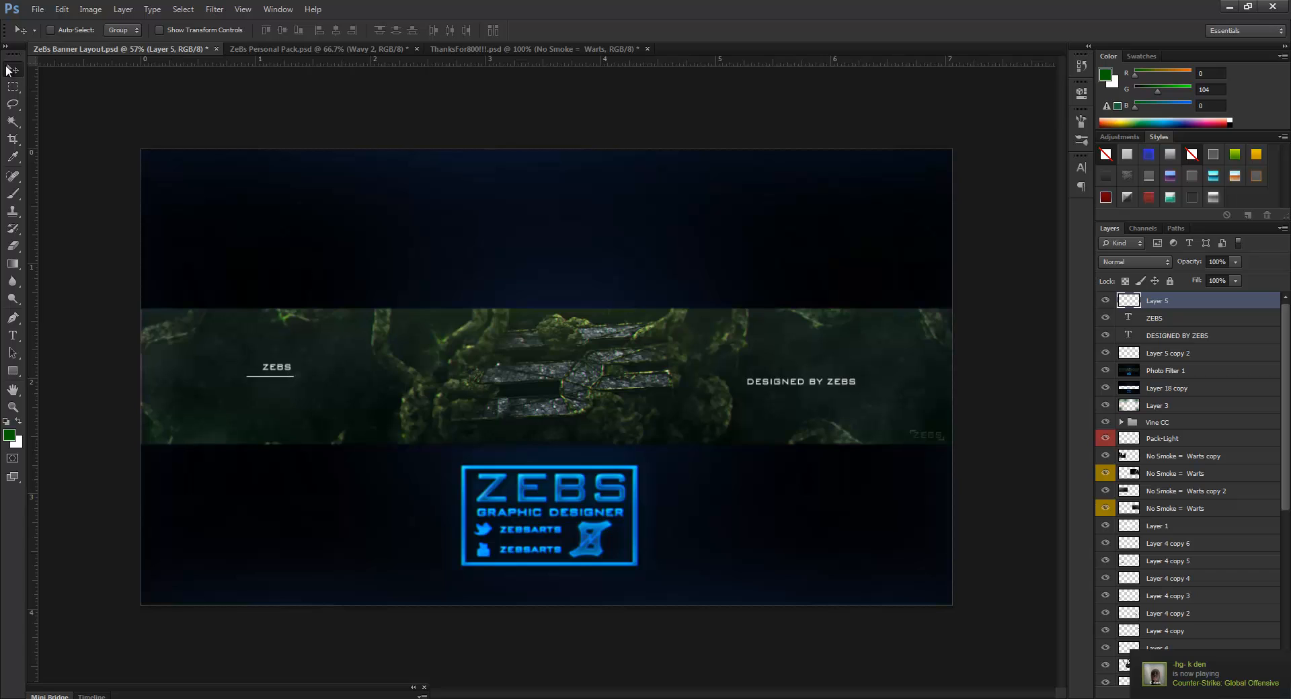
- Add the text SOAR STUIDIOS at 3 pt and centre it beneath the thin white line
left_click(12, 335)
left_click(243, 397)
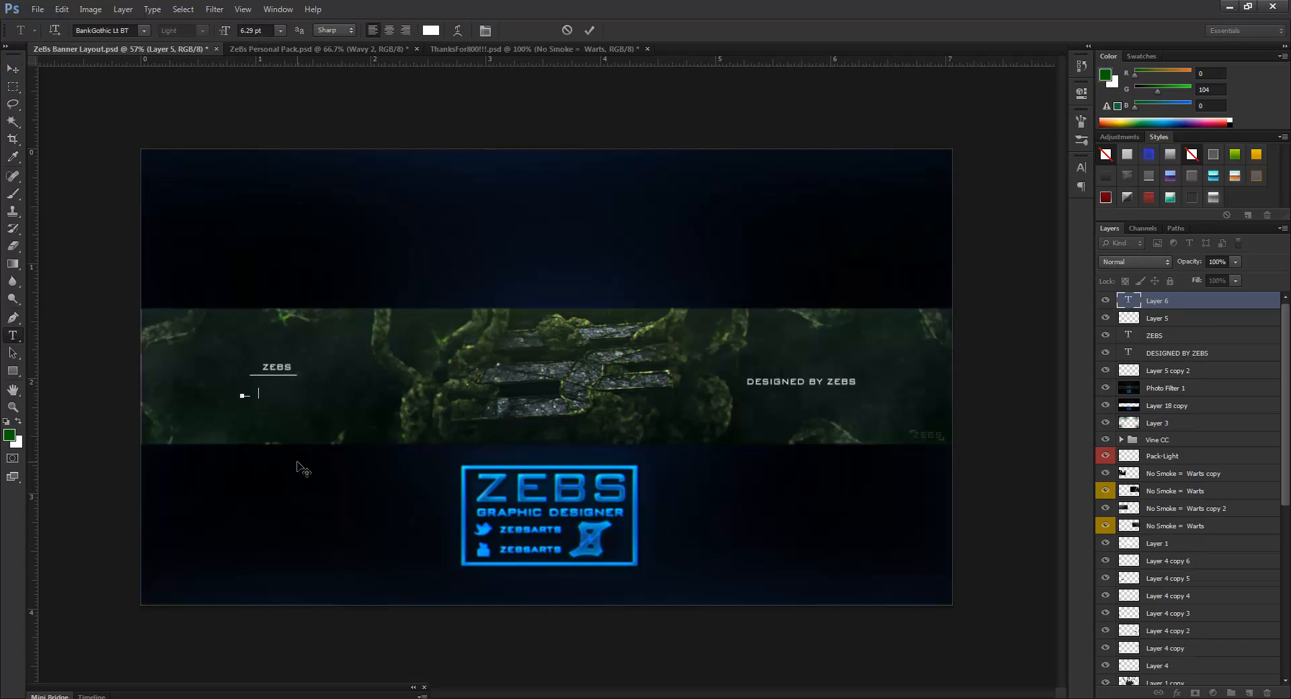
type("SOAR STUIDIOS")
left_click_drag(319, 384, 87, 206)
left_click_drag(268, 30, 84, 32)
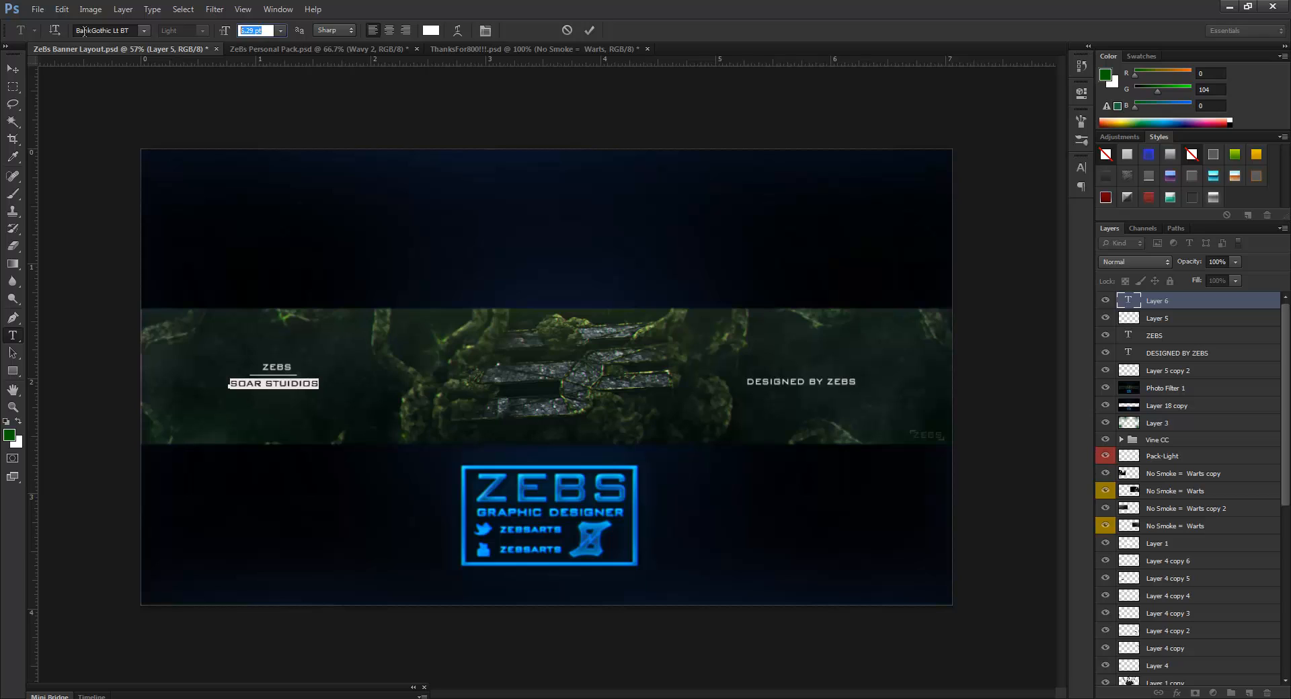
type("3")
key("Return")
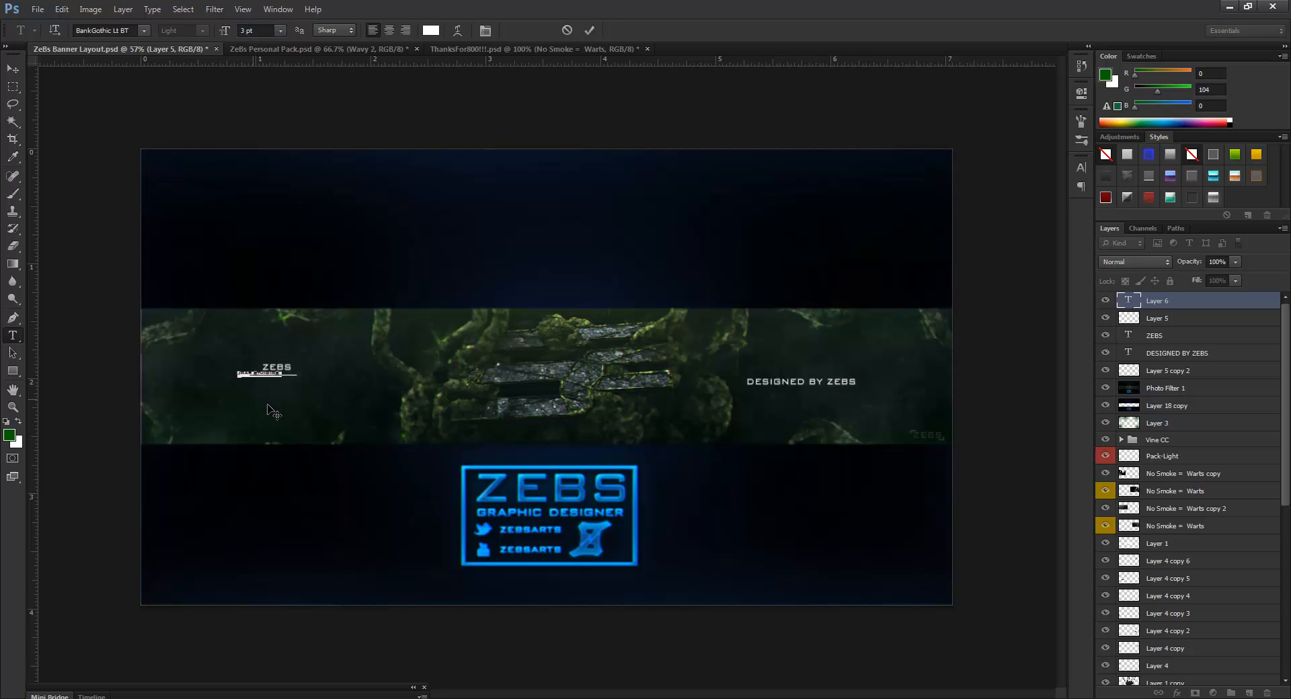
left_click(589, 31)
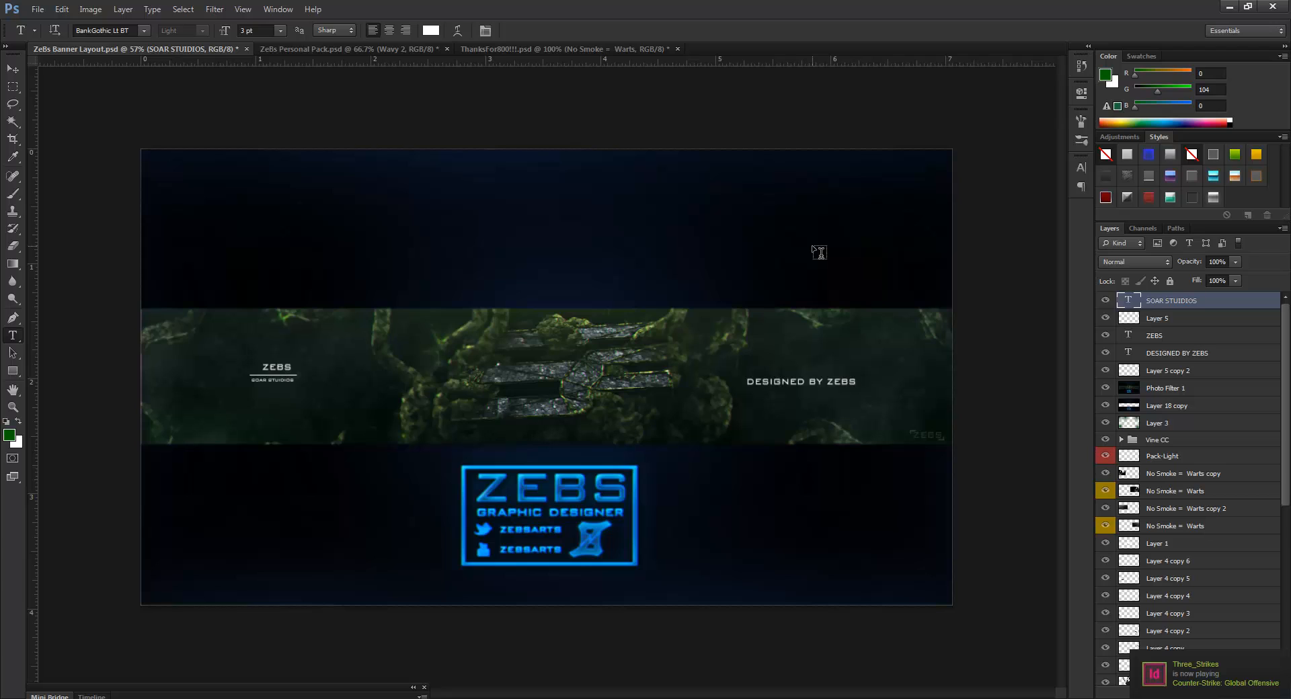
- Delete the SOAR STUIDIOS, underline, ZEBS and DESIGNED BY ZEBS layers from the banner
key("Delete")
key("Delete")
key("Delete")
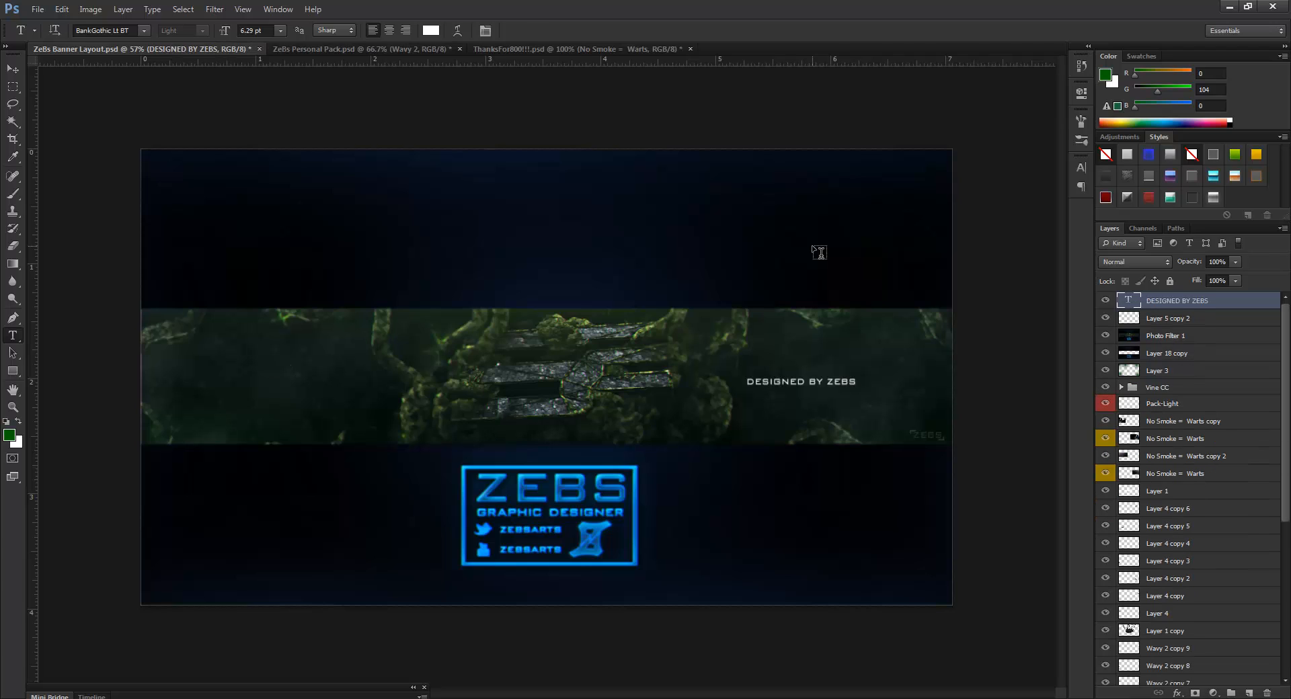
key("Delete")
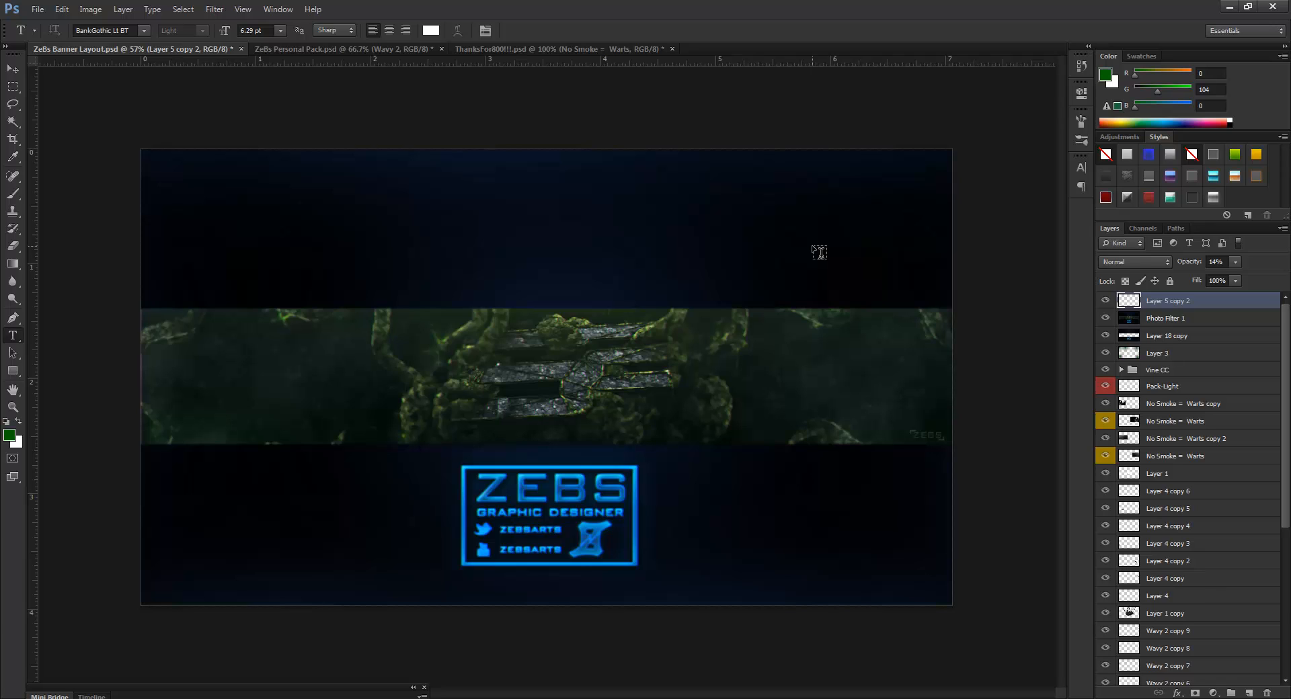
- Examine the adjustment layers inside the Vine CC group and collapse the group again
left_click(11, 70)
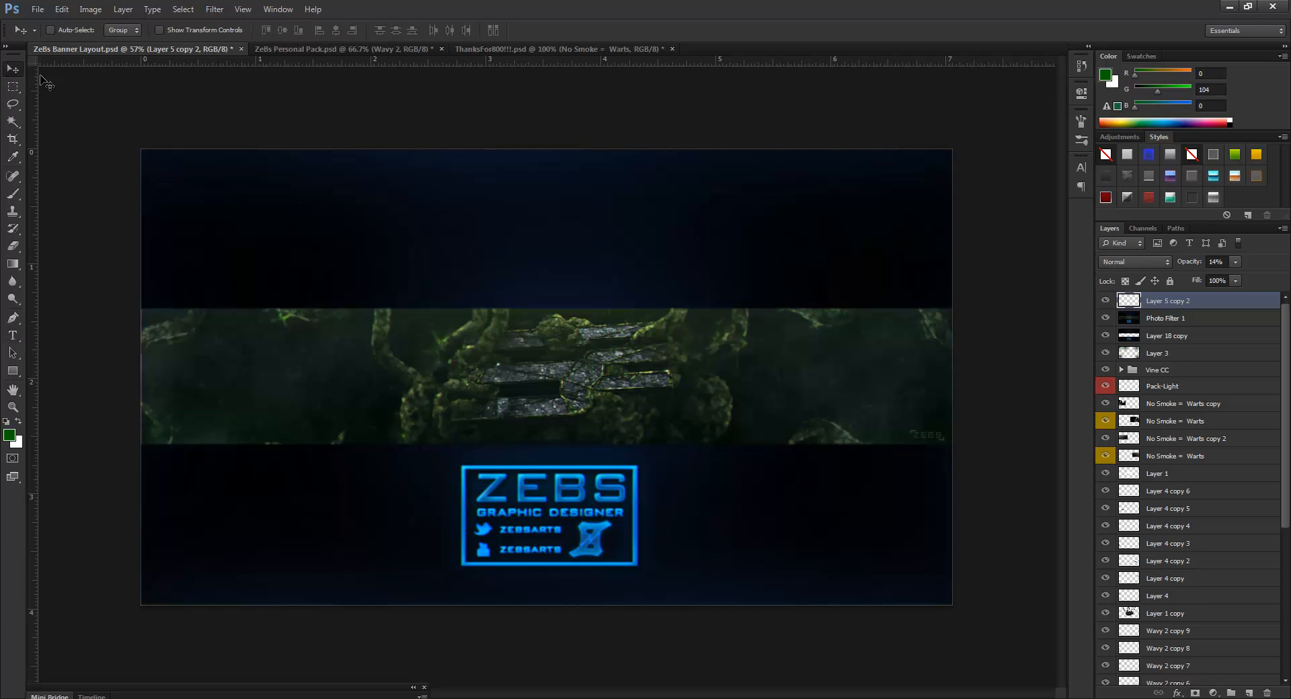
scroll(603, 313, "up", 5)
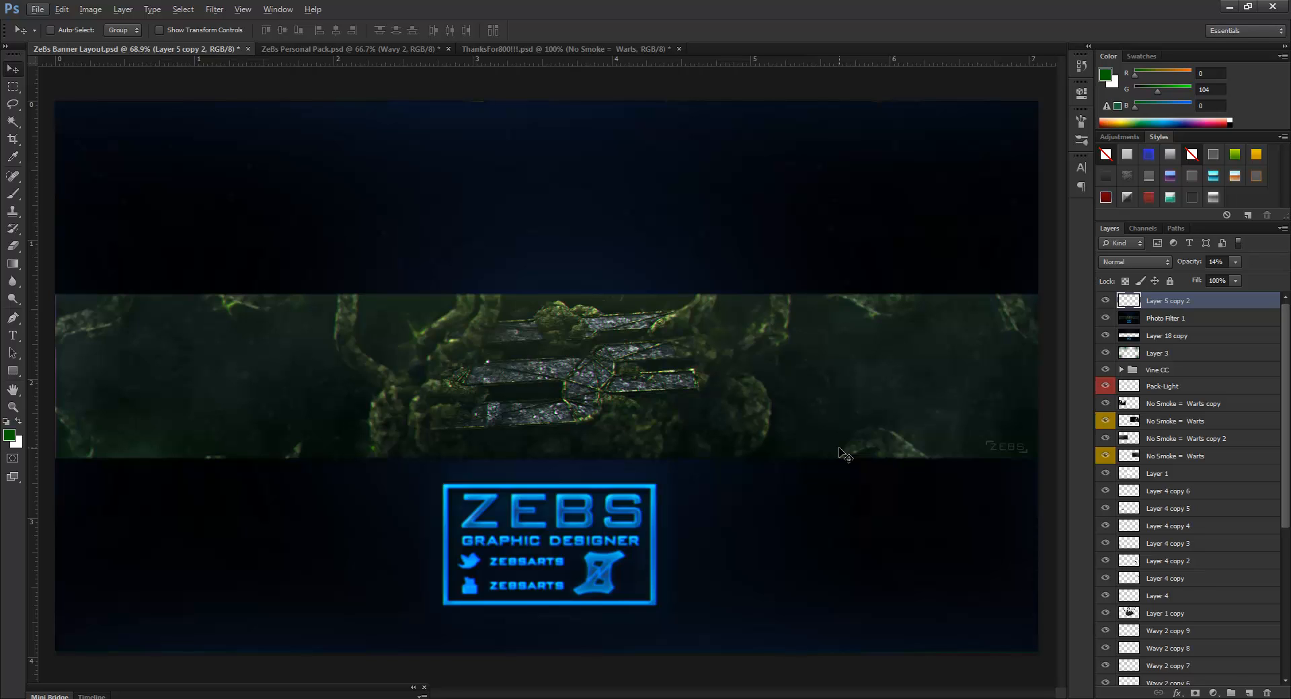
left_click(1121, 370)
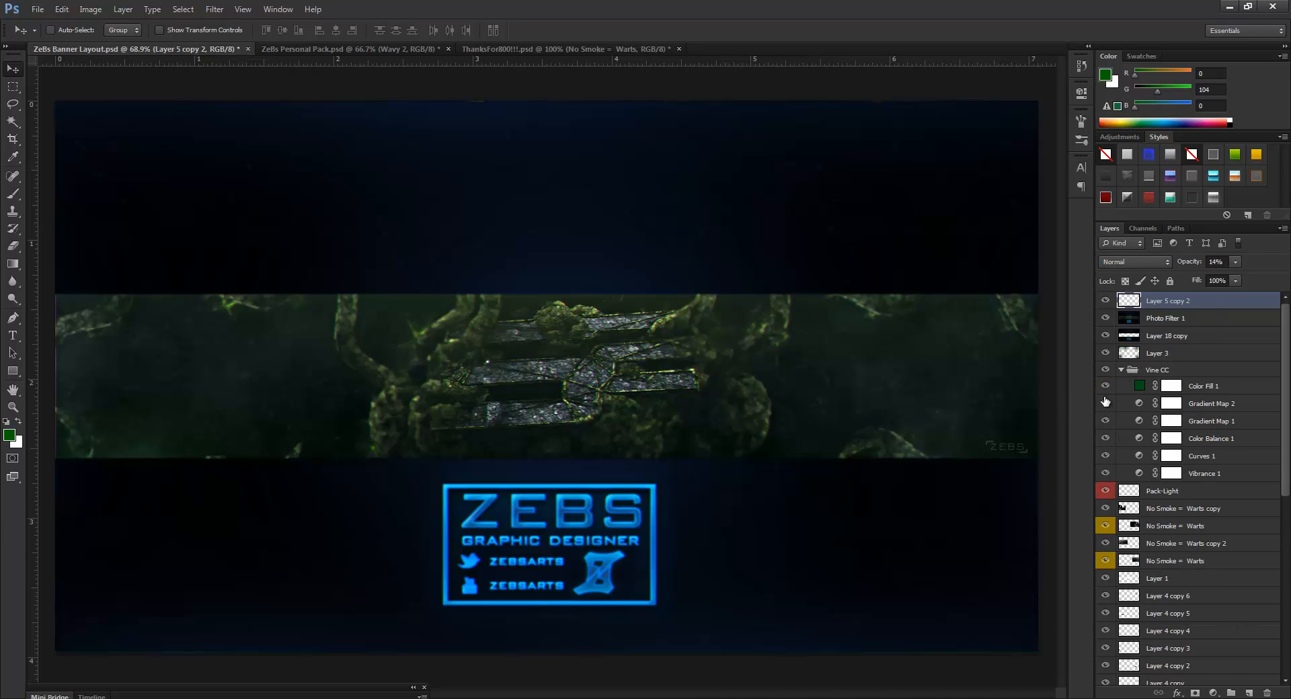
left_click(1121, 371)
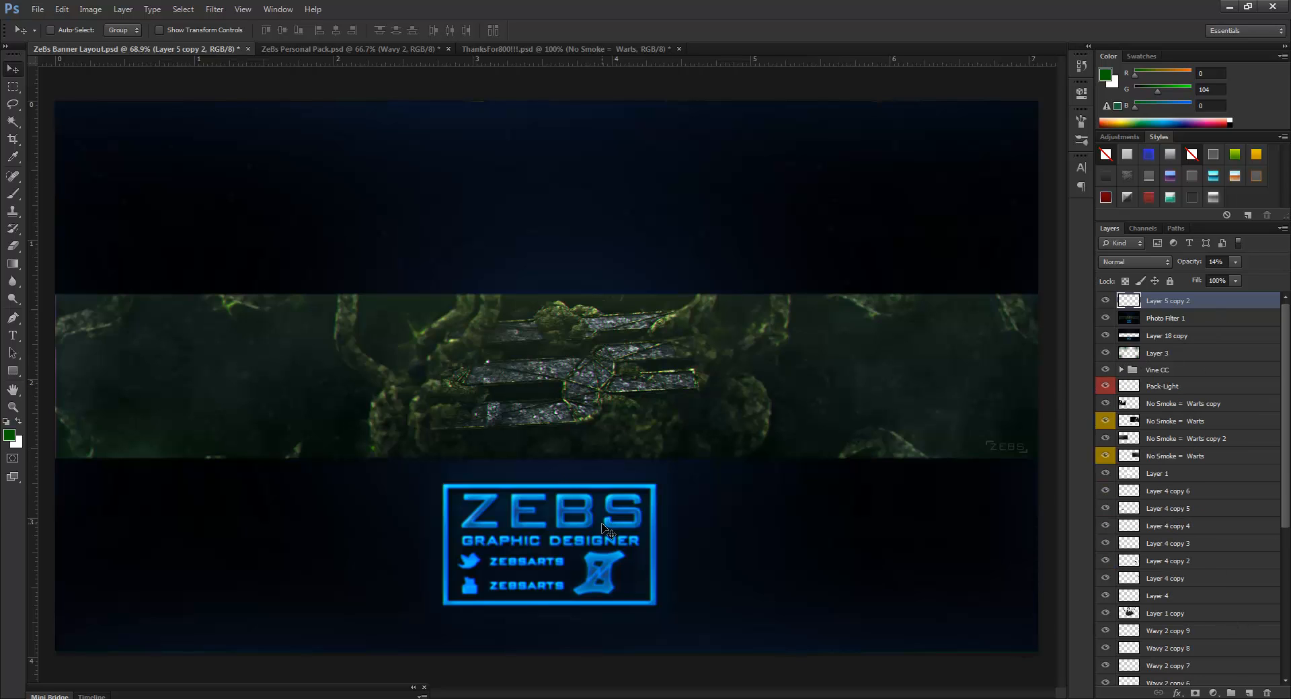